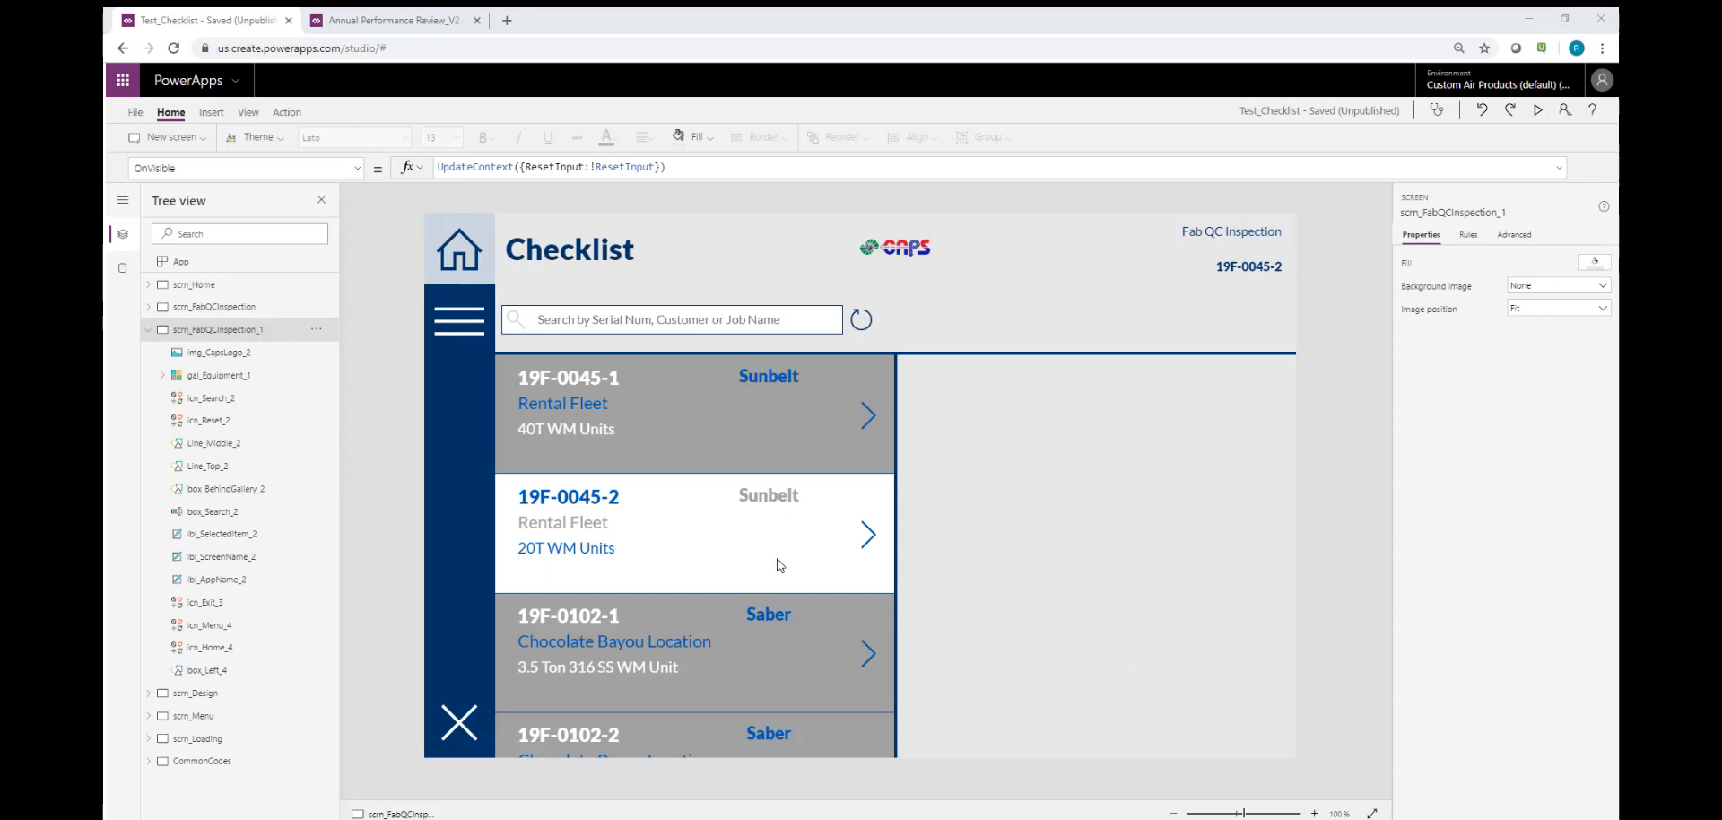
Step: Insert an edit form on the scrn_FabQCInspection_1 screen and connect it to the Checklist data source
left_click(212, 112)
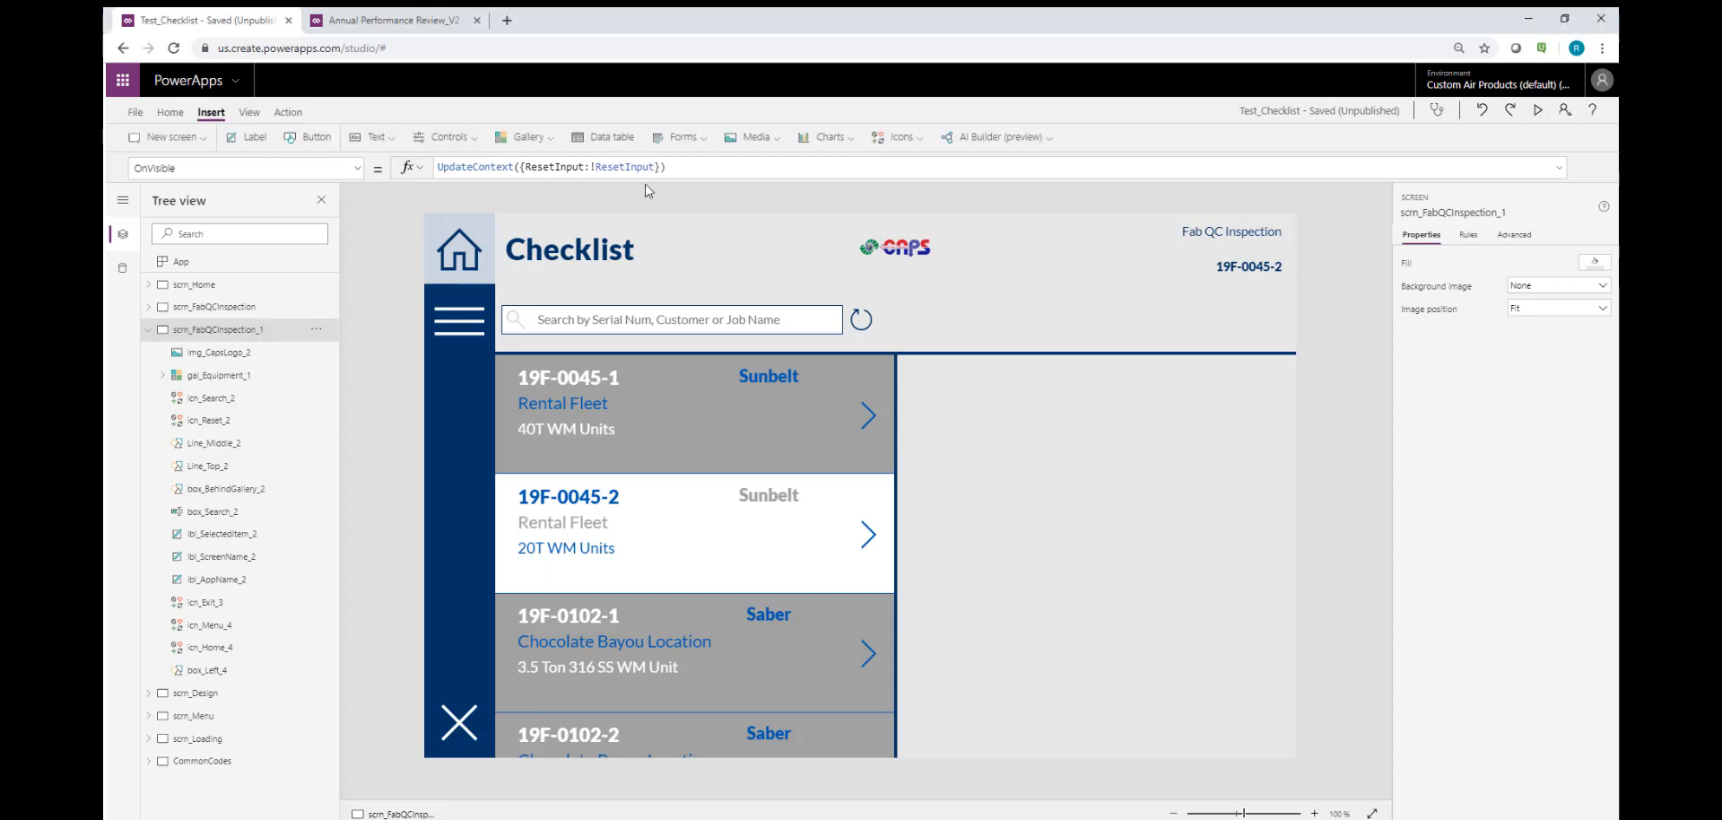
left_click(681, 139)
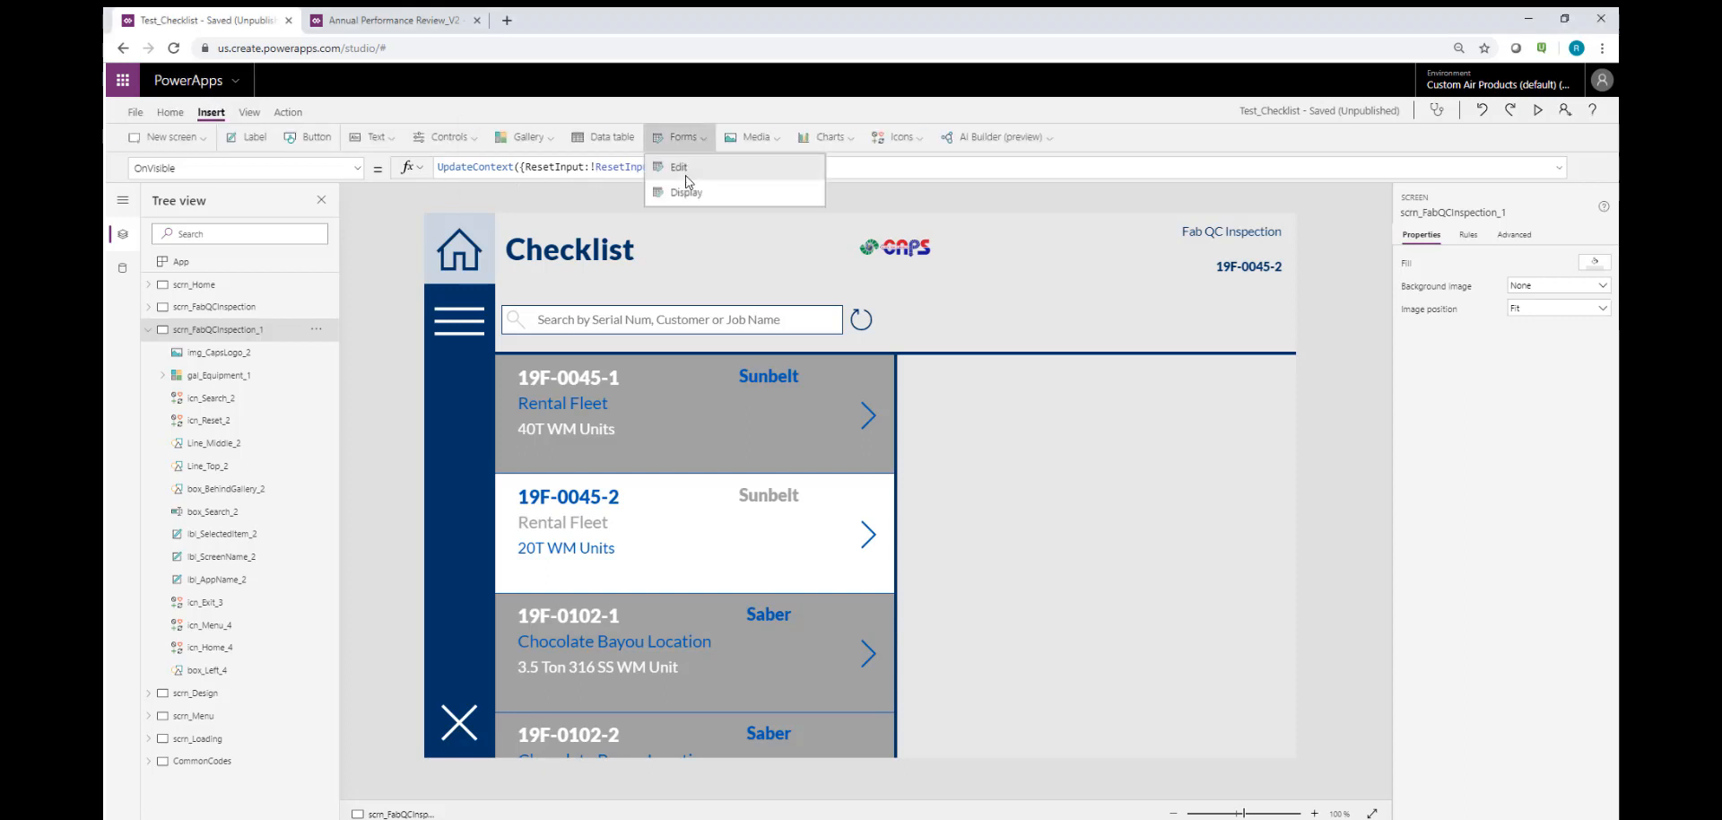
left_click(688, 180)
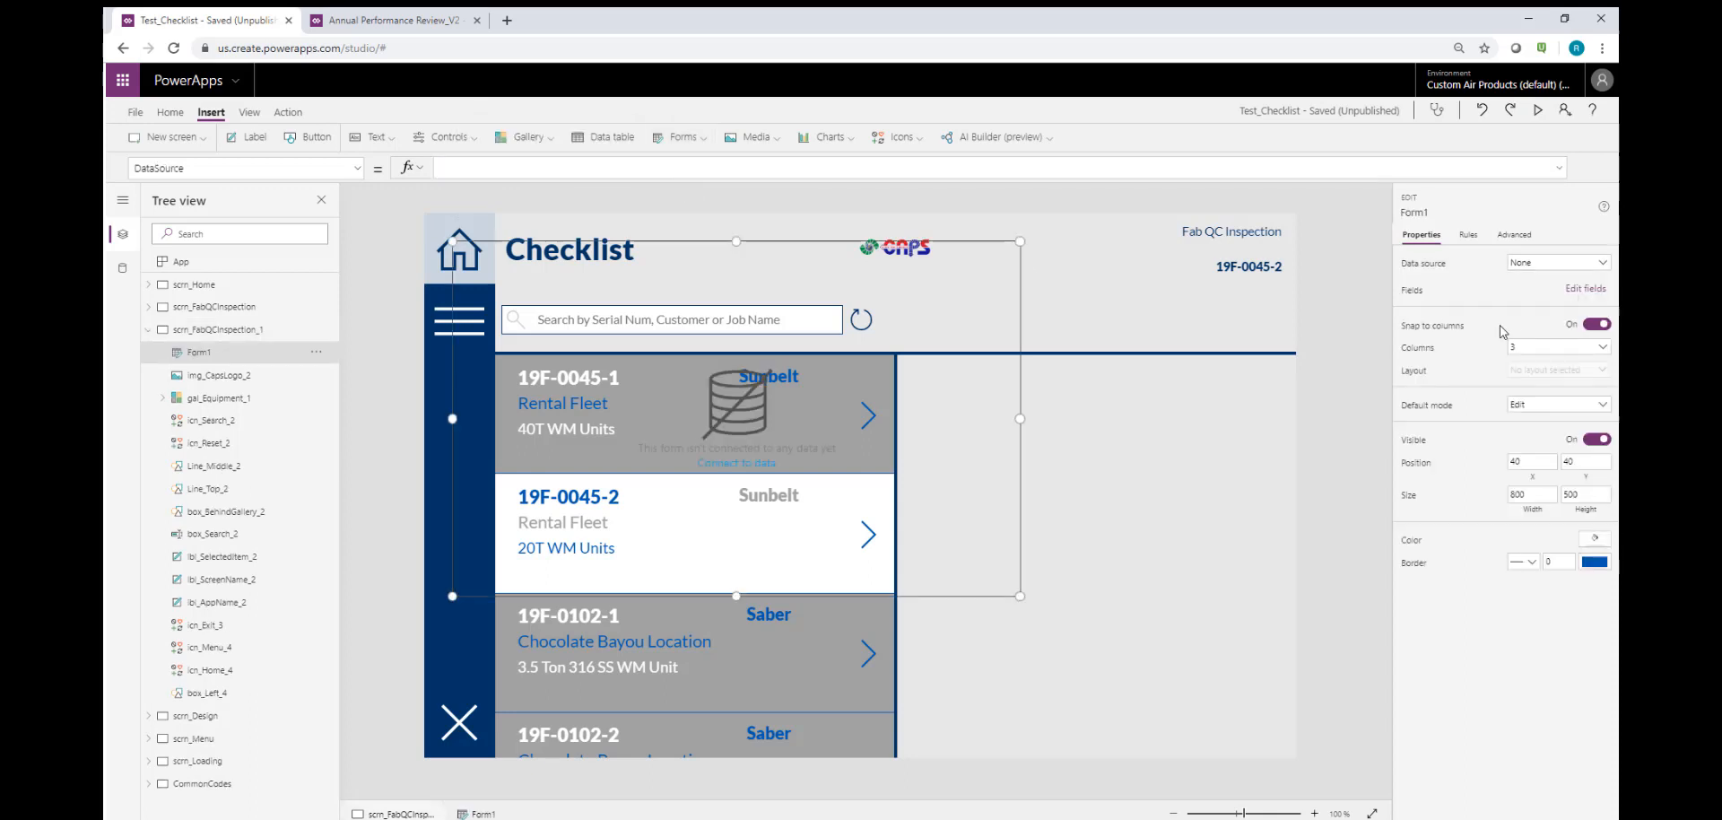
left_click(1577, 266)
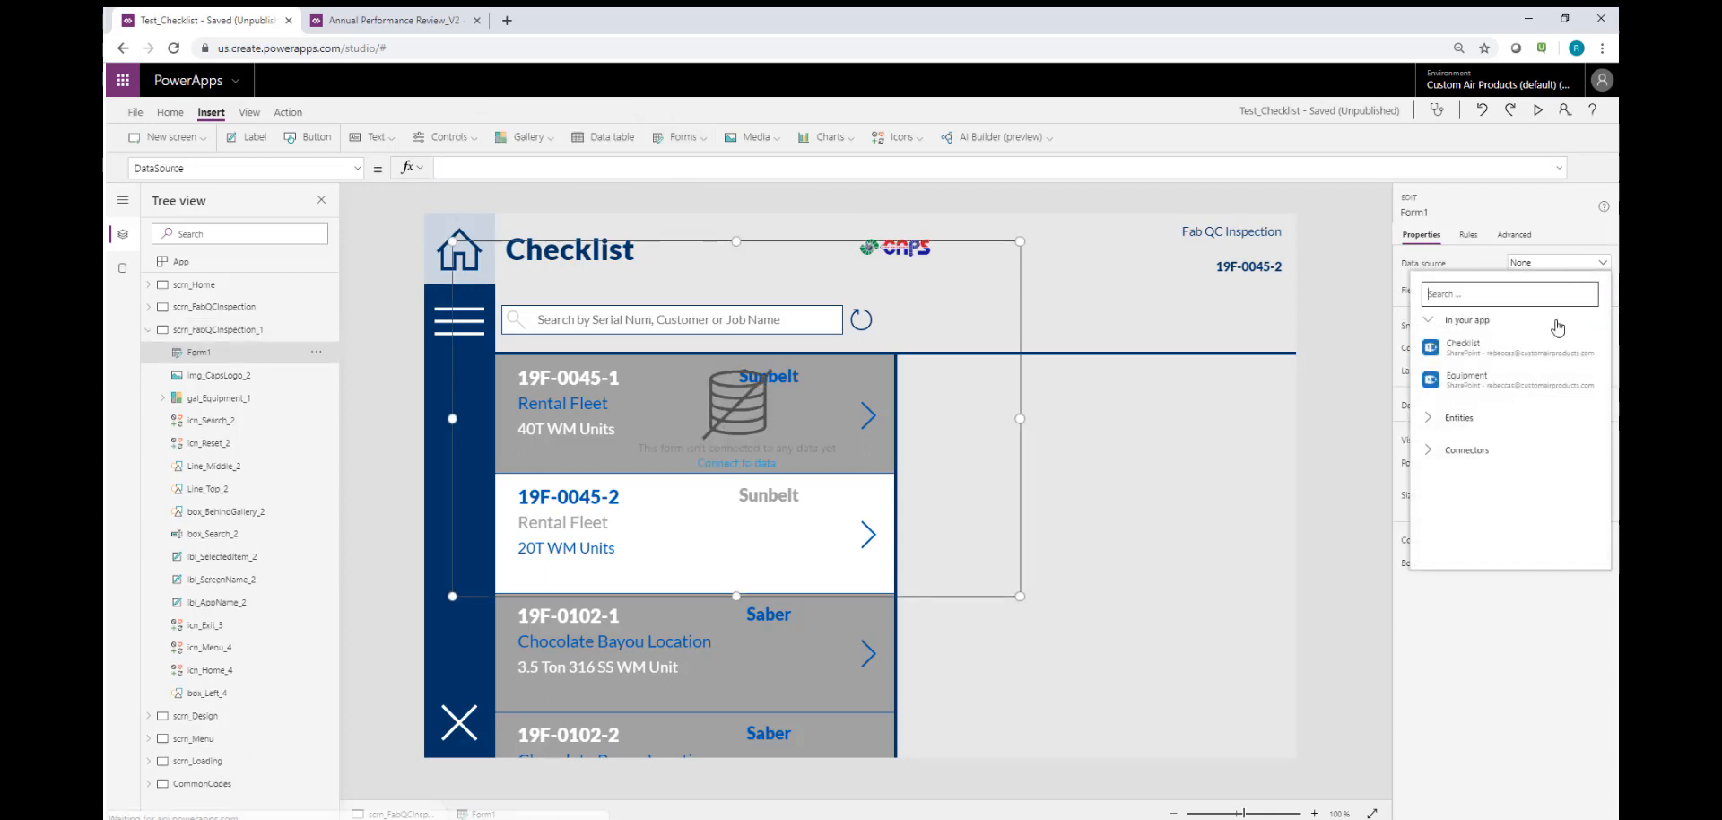
left_click(1543, 350)
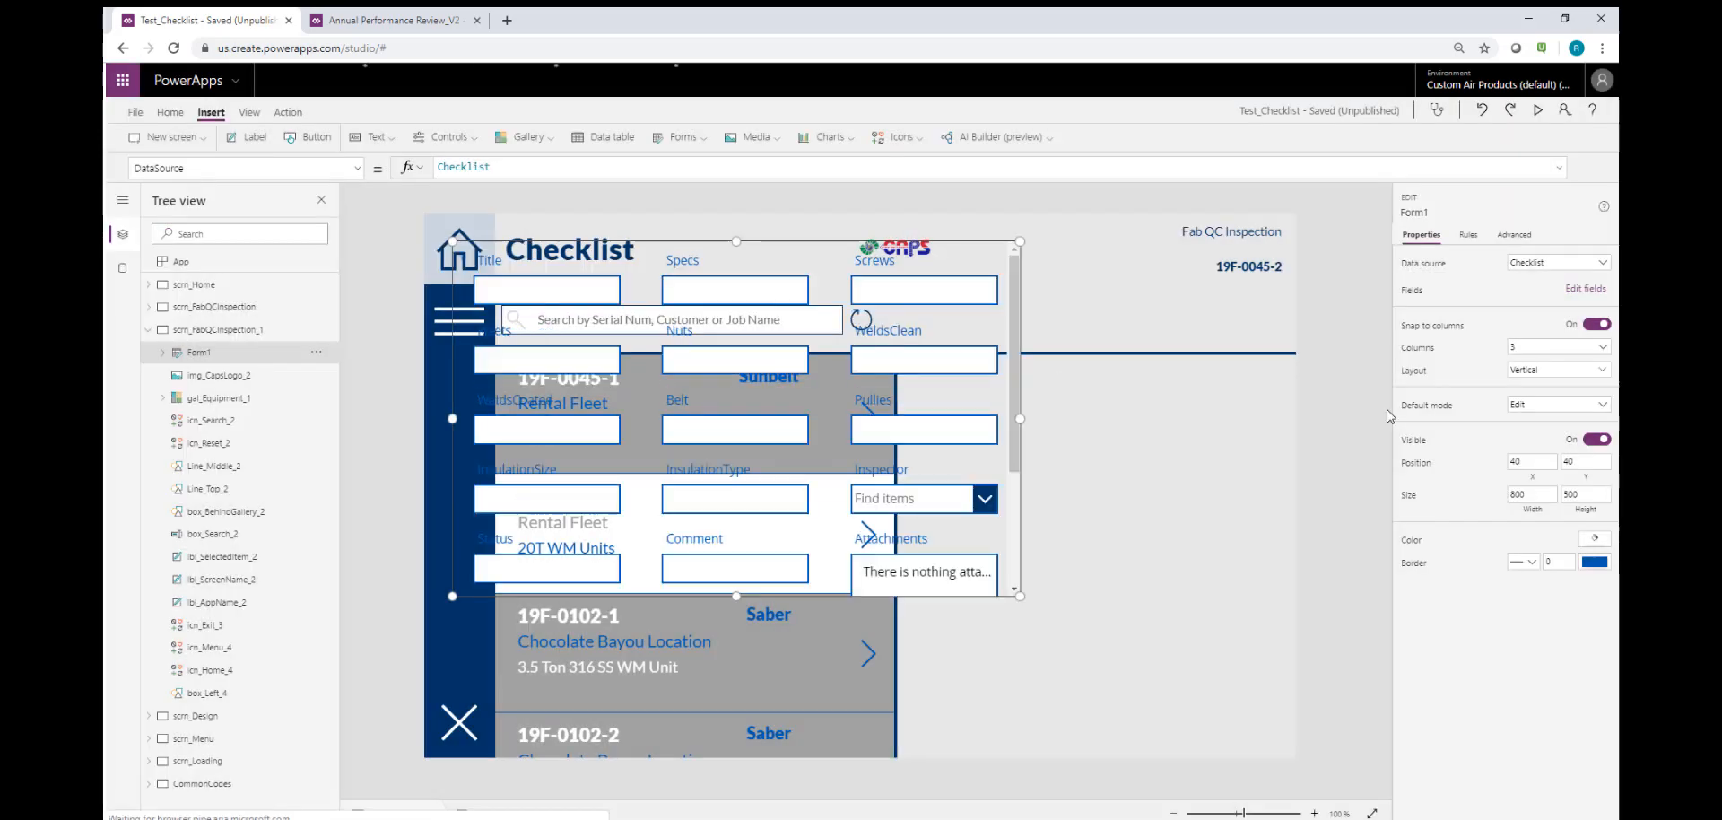
Step: Set the form to 1 column and its default mode to New
left_click(1588, 348)
left_click(1570, 366)
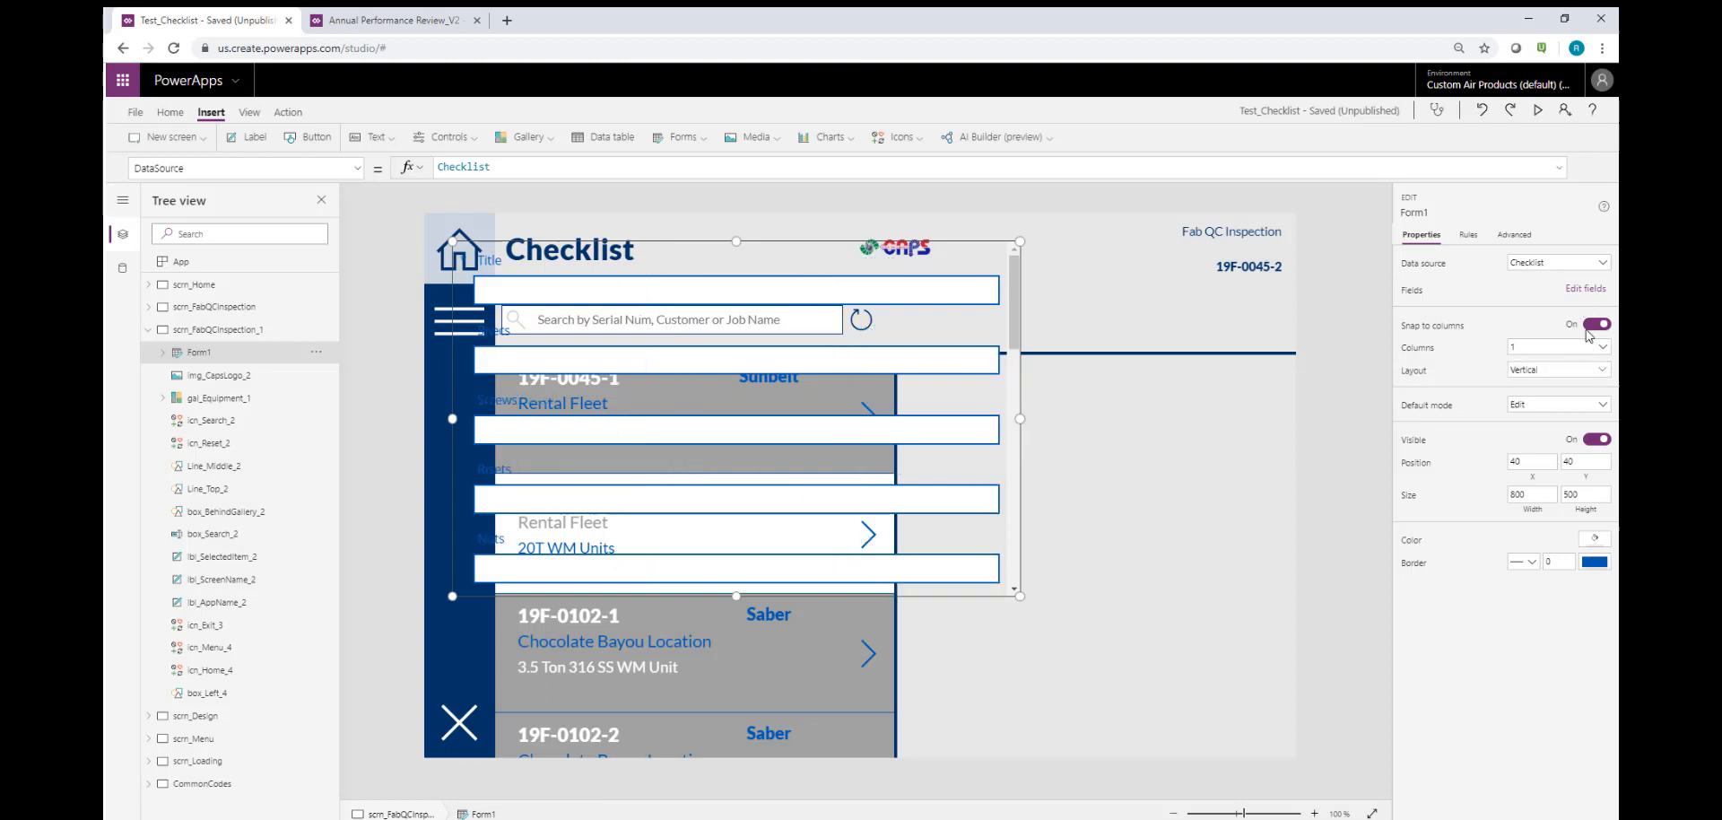
left_click(1563, 408)
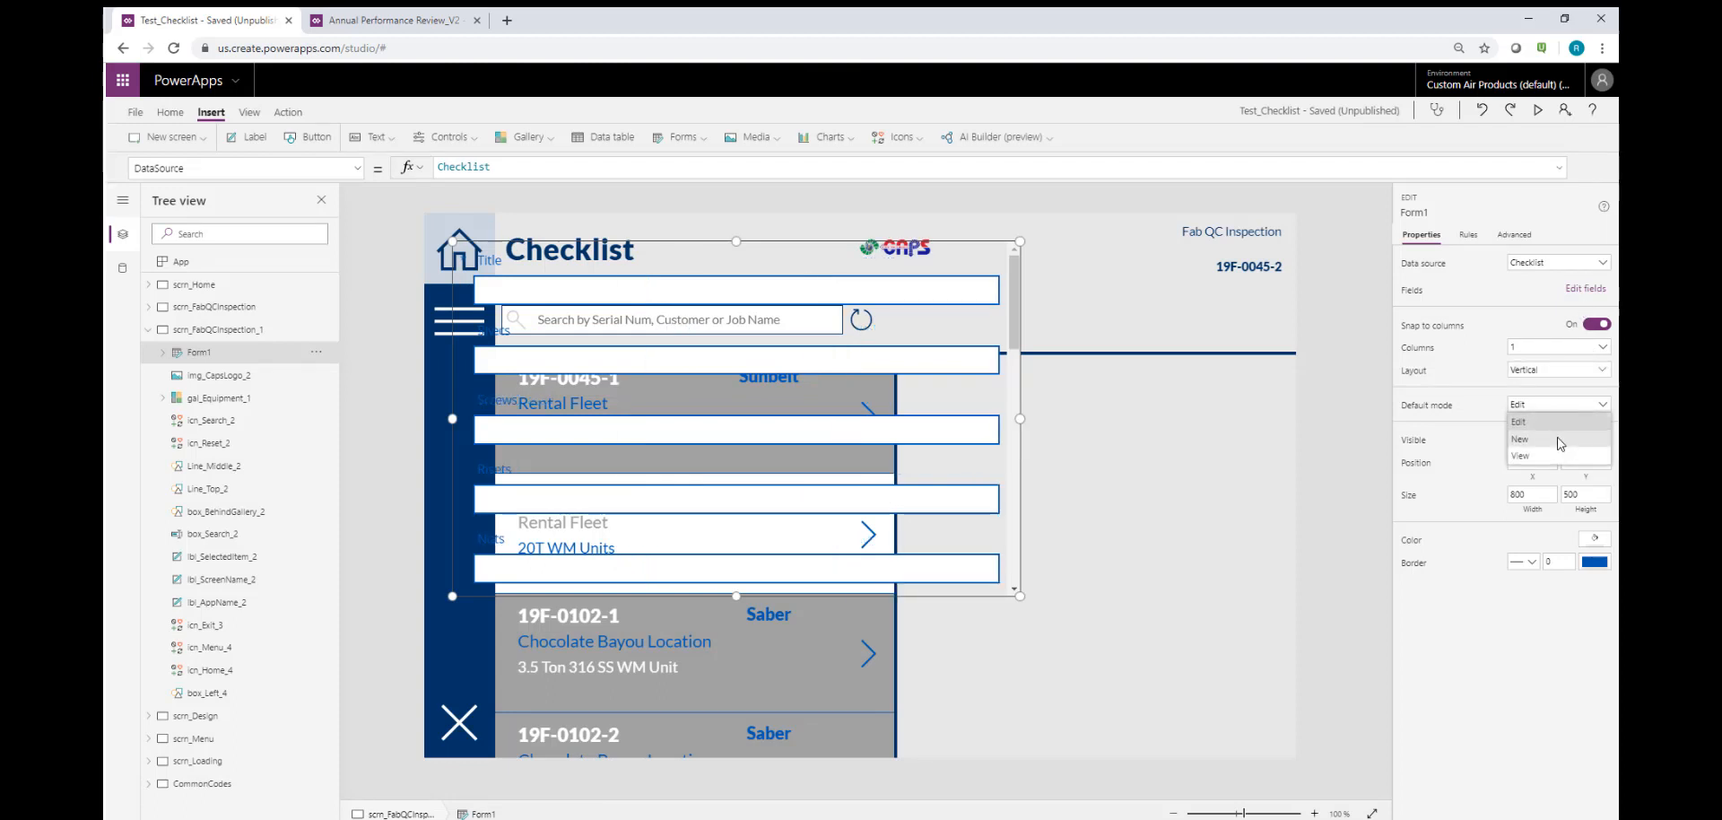
left_click(1561, 440)
Step: Move and resize the form to fill the empty area beside the gallery, about 562 wide and 568 high at X 667, Y 200
left_click_drag(473, 240, 749, 354)
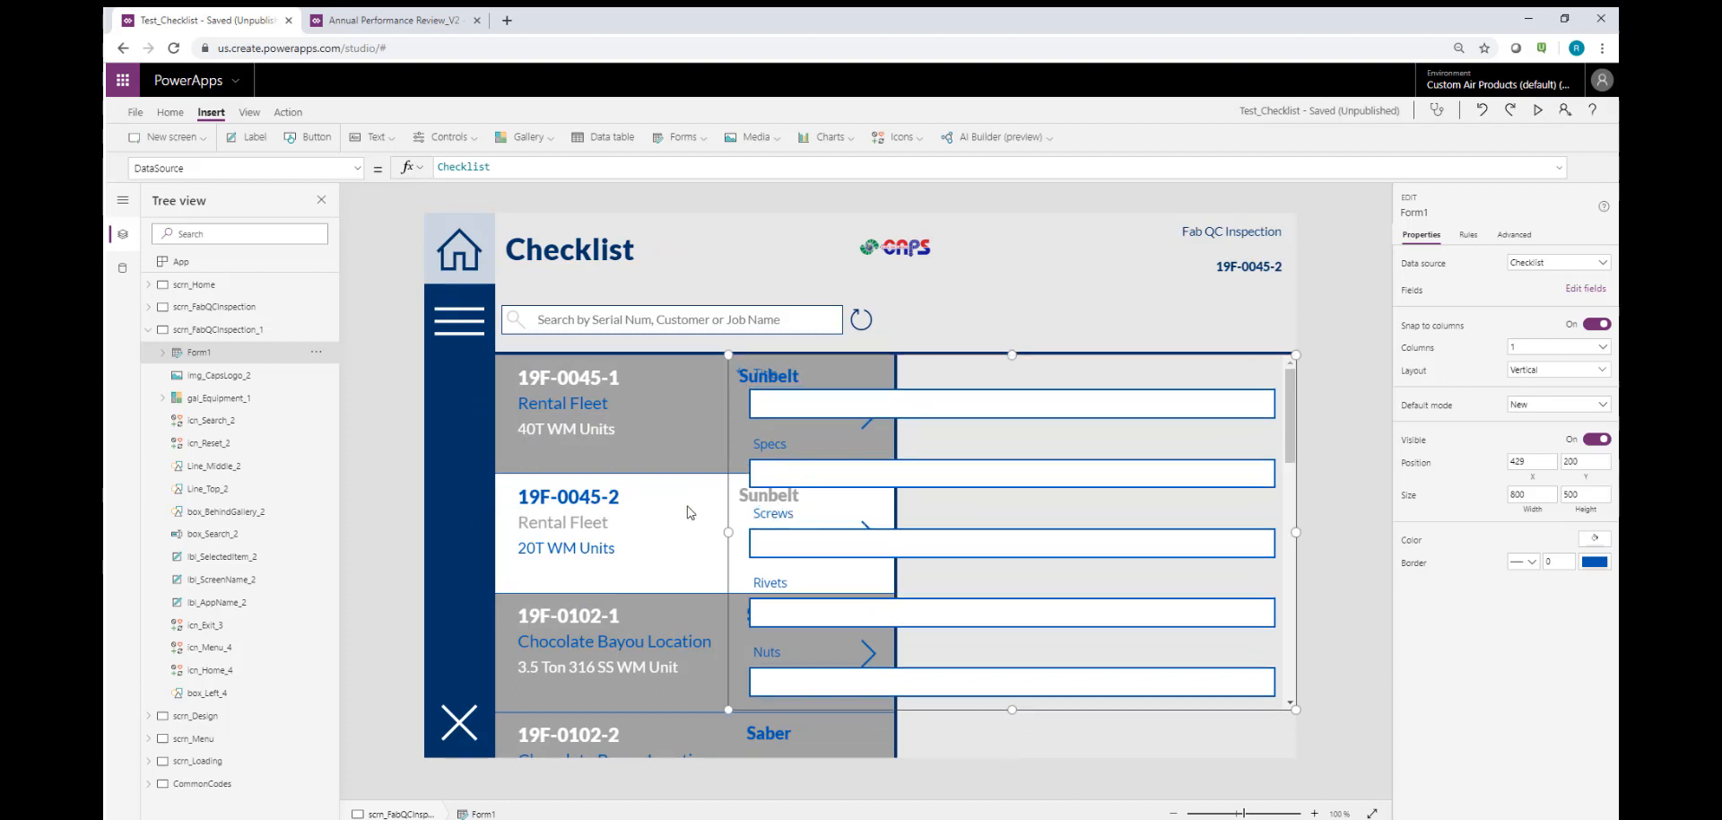
left_click_drag(728, 532, 899, 541)
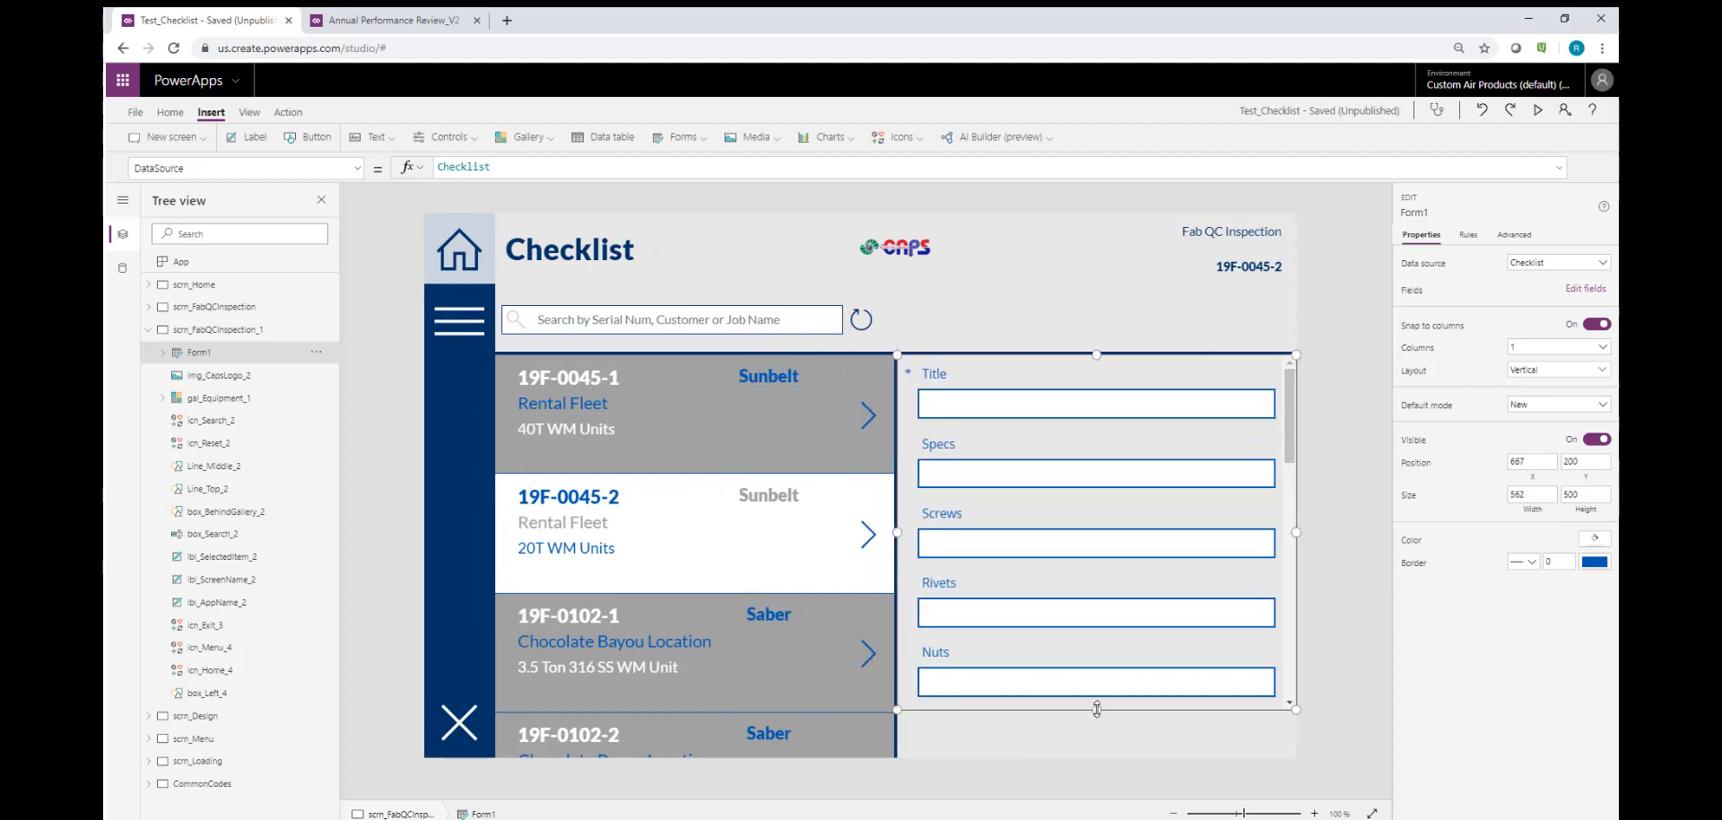
left_click_drag(1097, 709, 1107, 781)
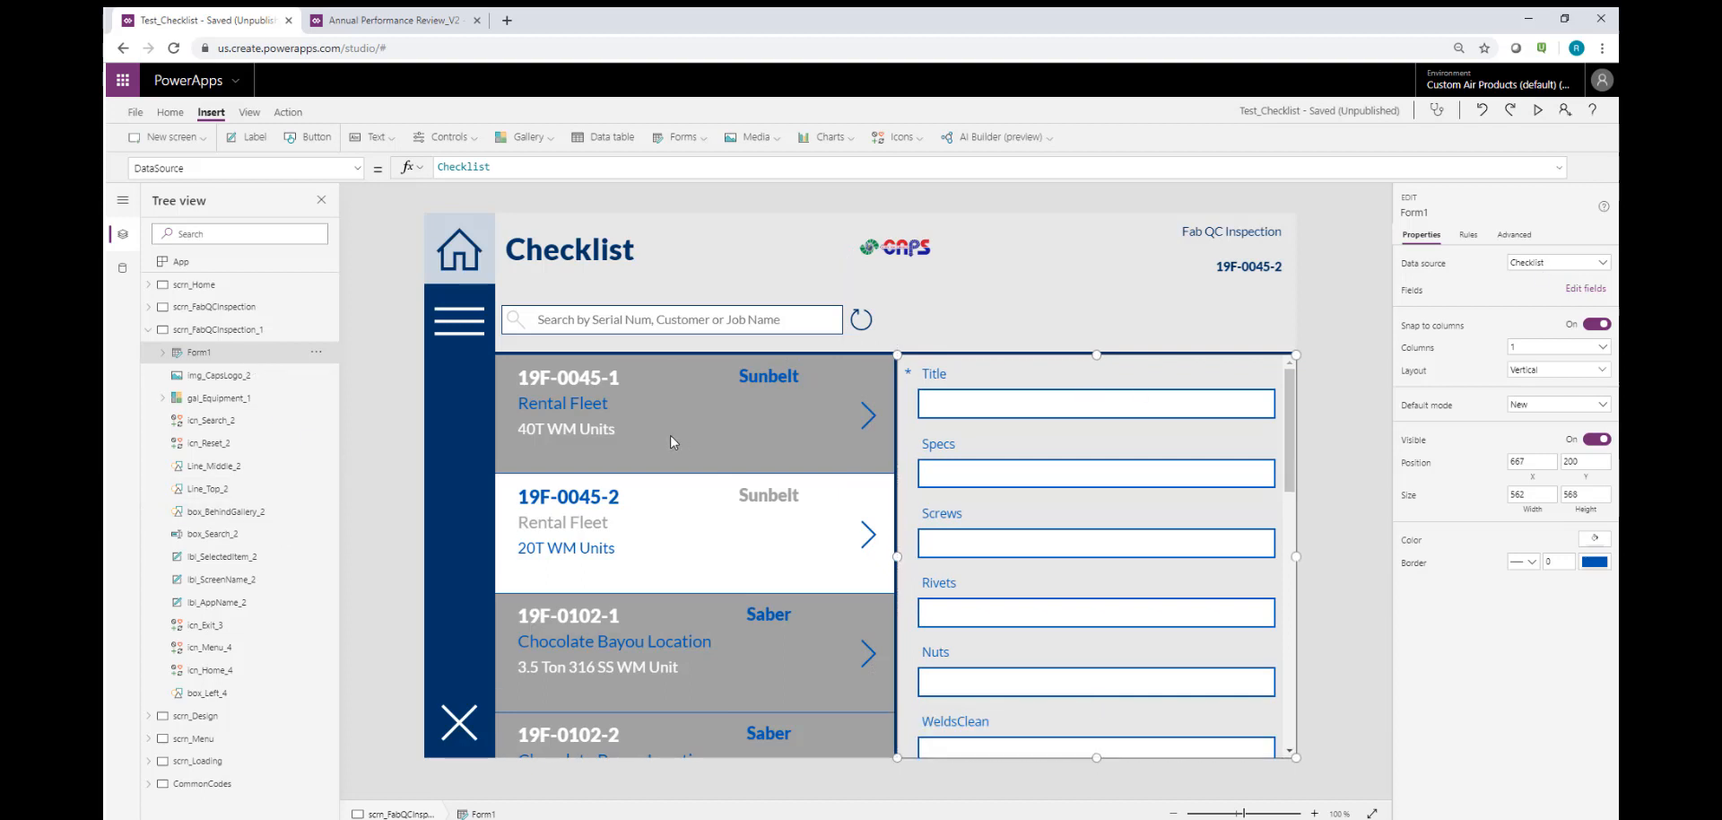
Step: Delete the WeldsCoated, InsulationType and InsulationSize cards from the form
left_click(1091, 406)
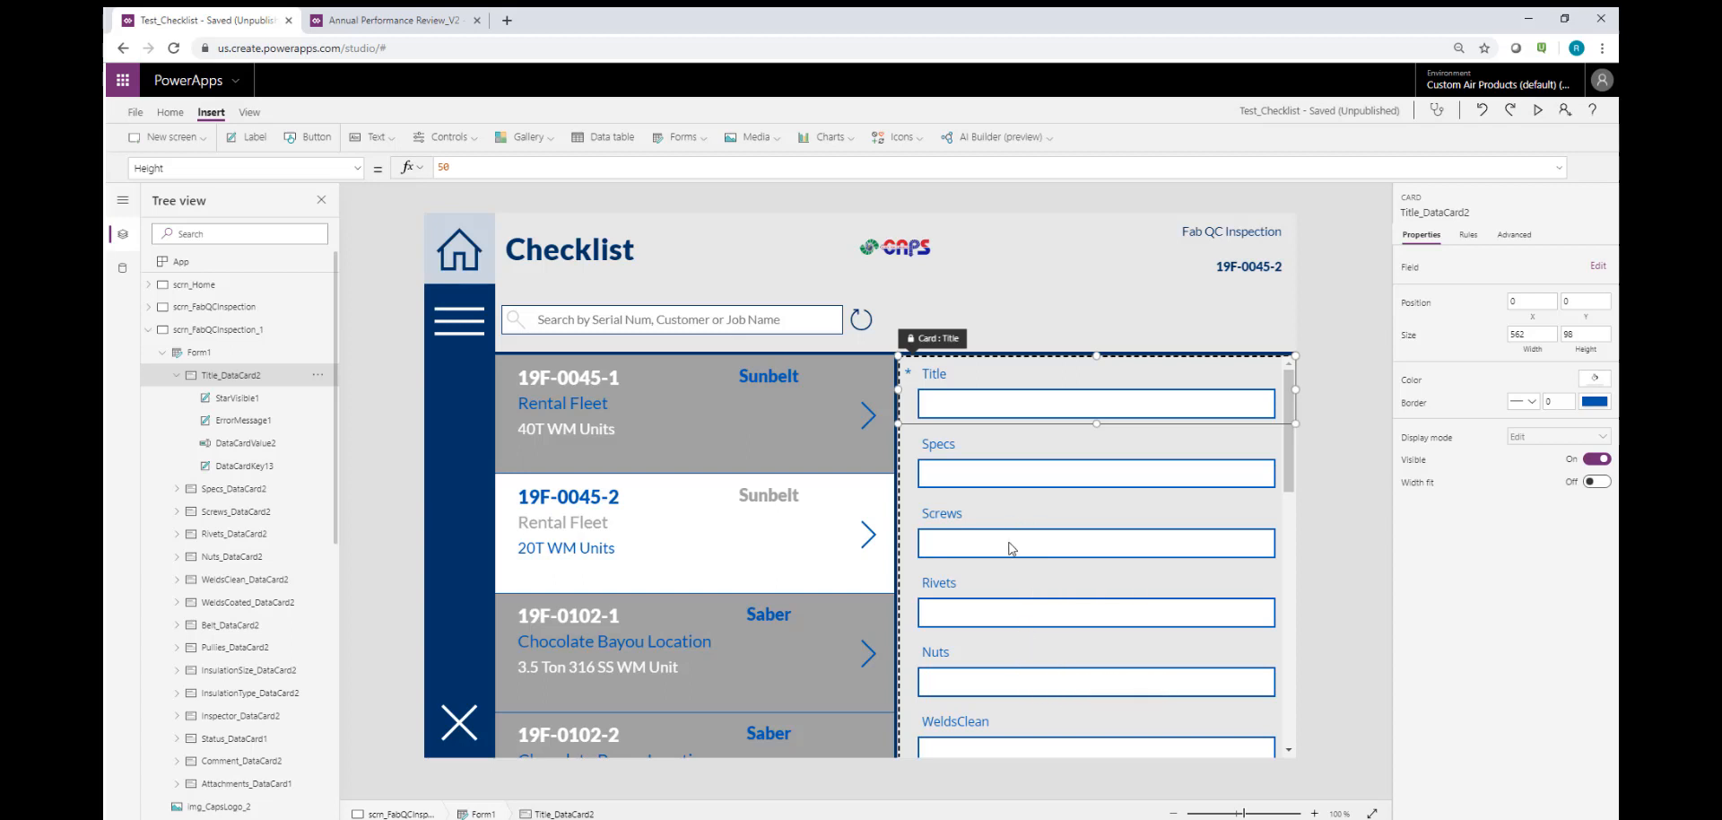
left_click(1012, 709)
scroll(1032, 690, "down", 3)
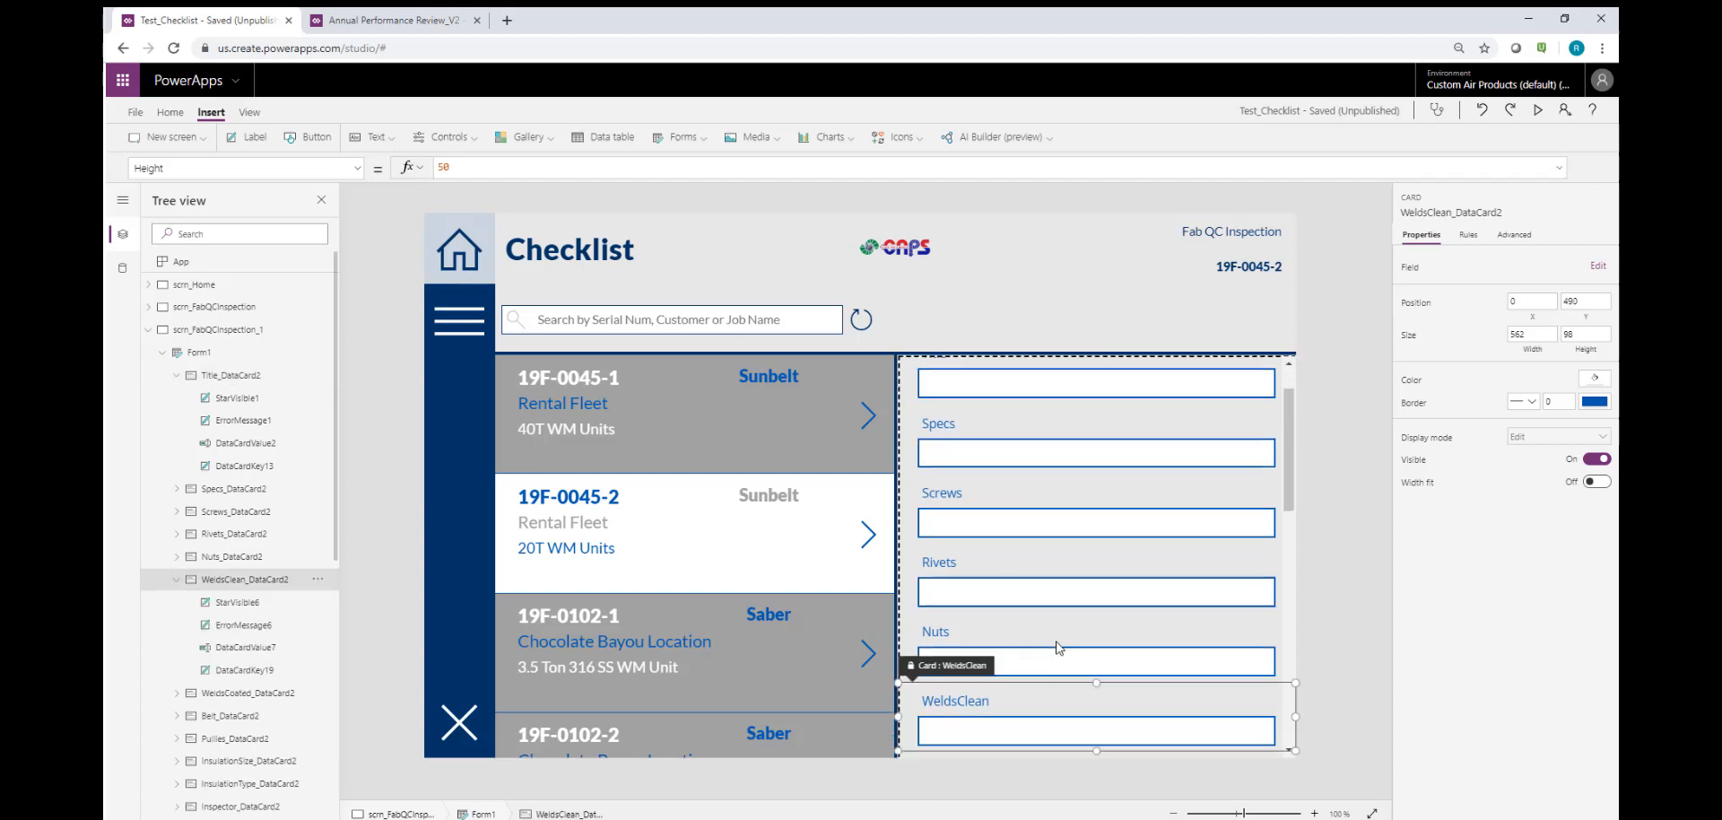
left_click(1050, 656)
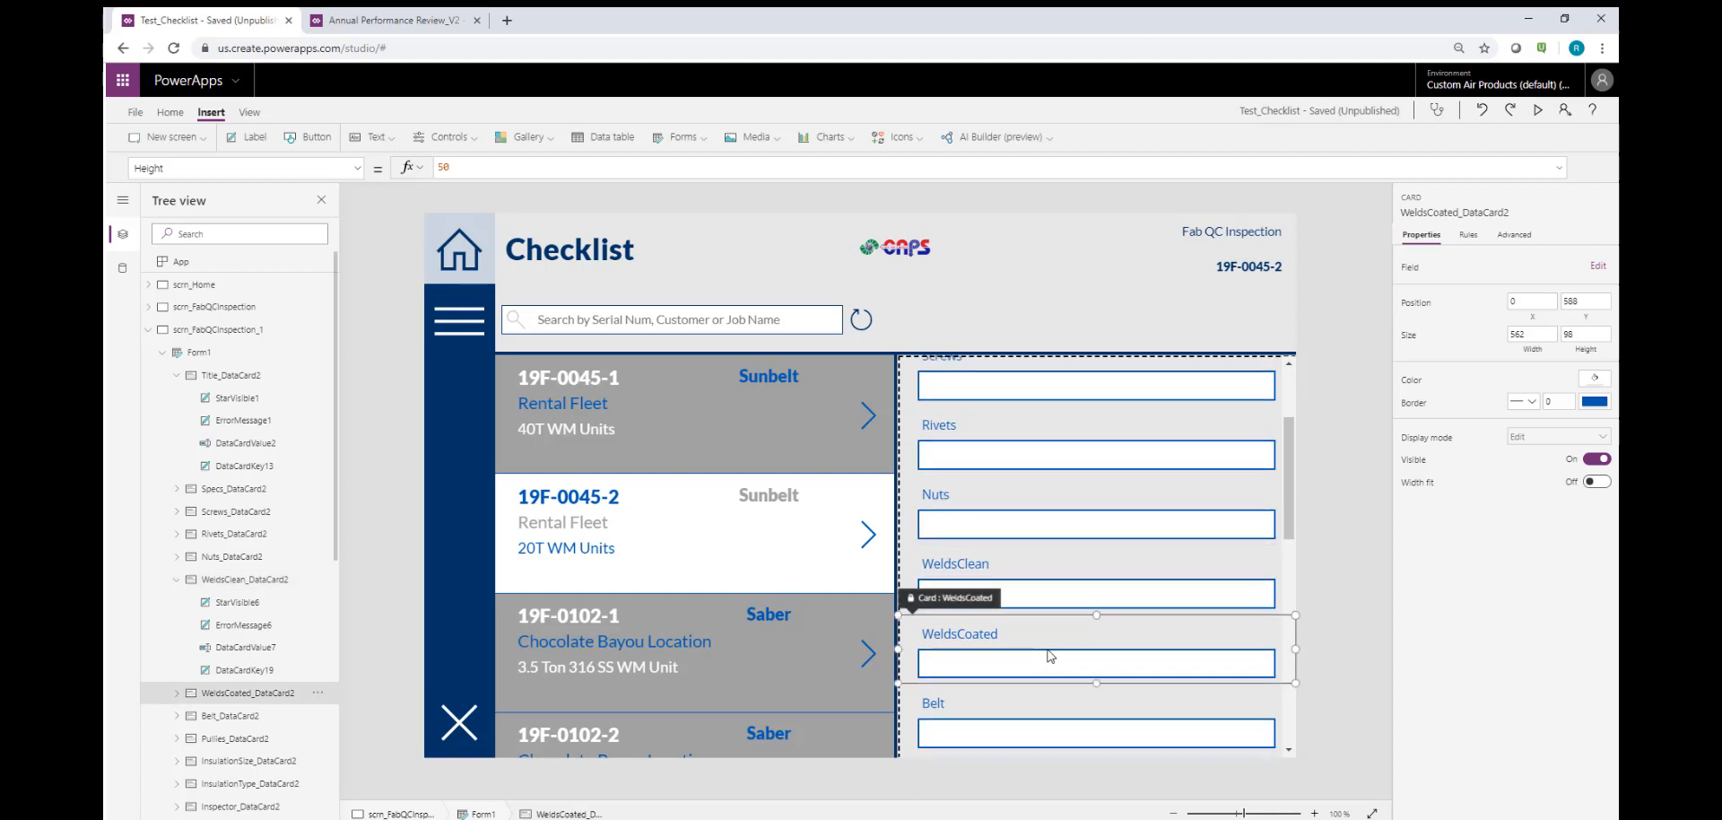
key("Delete")
scroll(1061, 608, "down", 1)
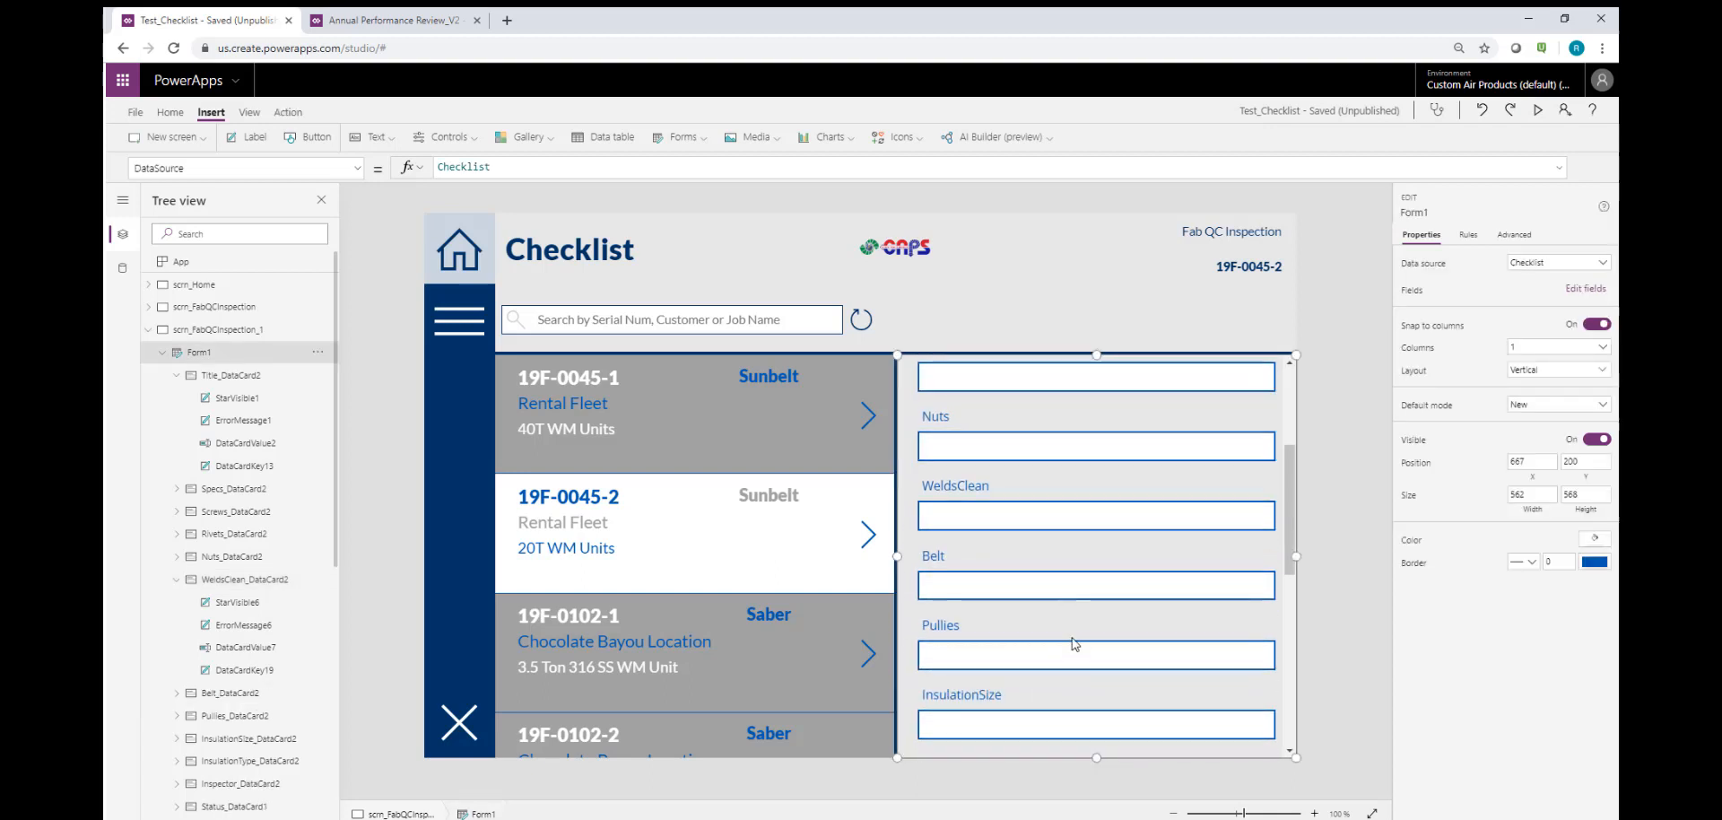
scroll(1075, 644, "down", 3)
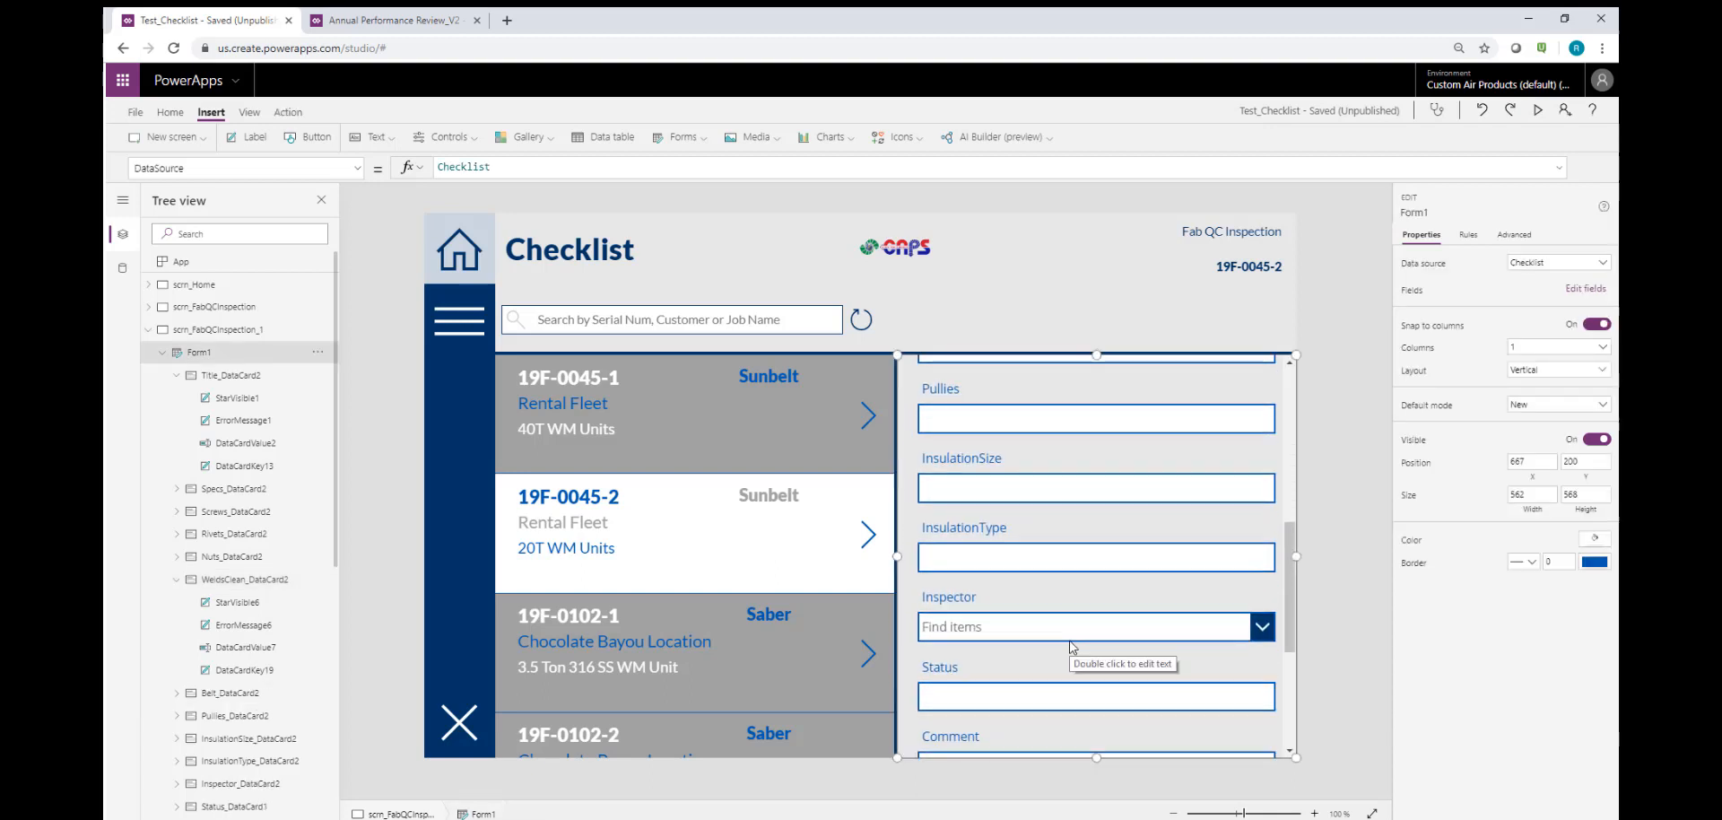
left_click(1038, 557)
key("Delete")
left_click(1053, 471)
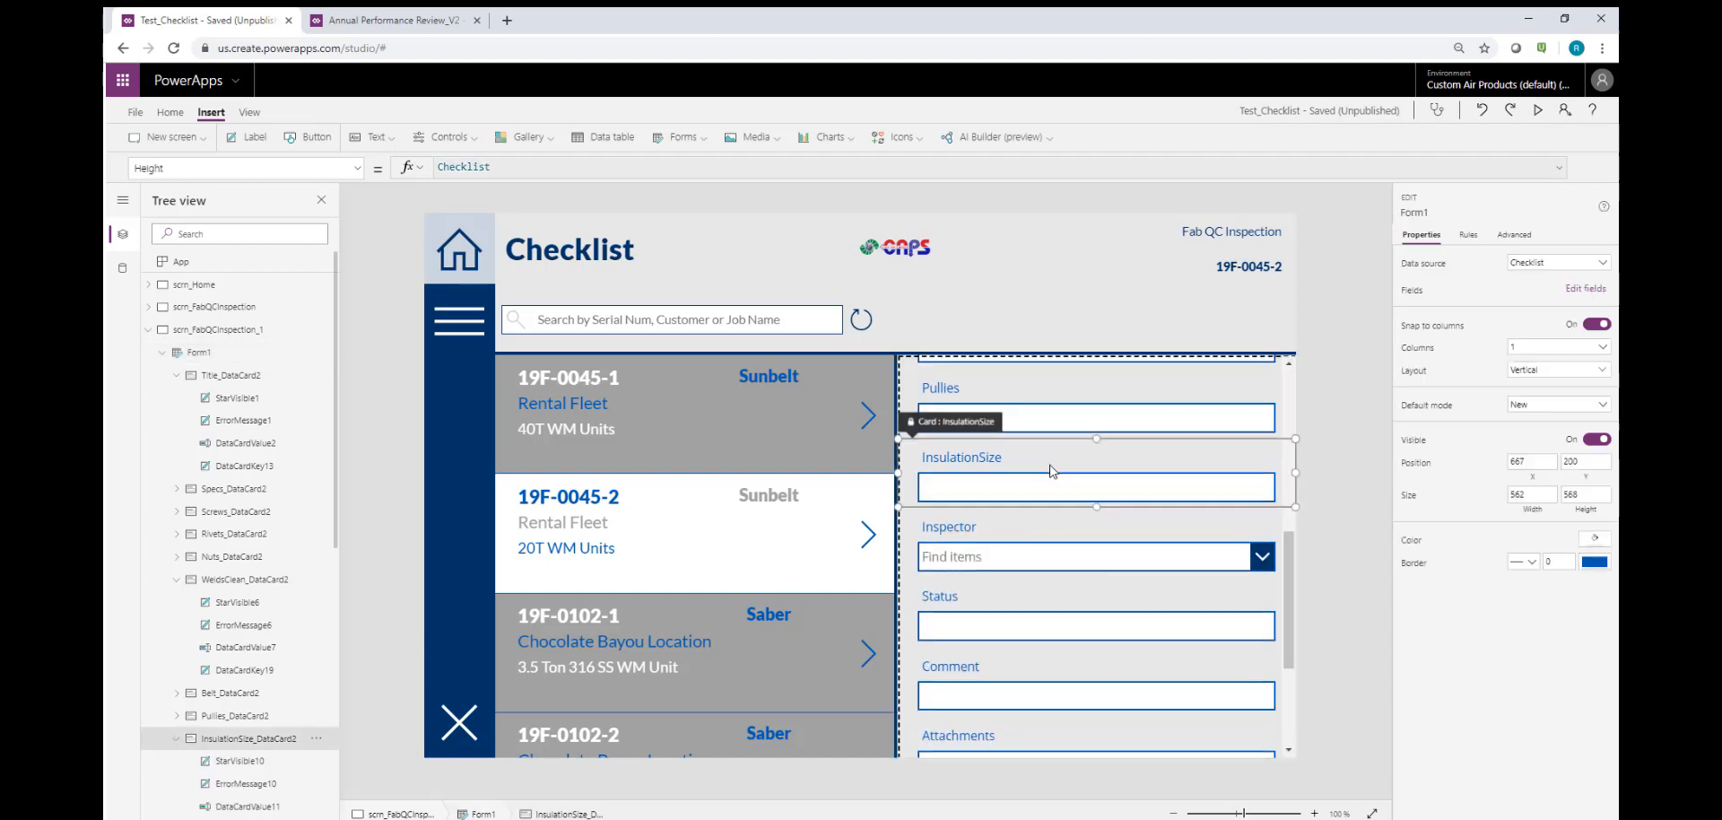
key("Delete")
Step: Delete the Attachments, Comment and Status cards from the form
left_click(1092, 726)
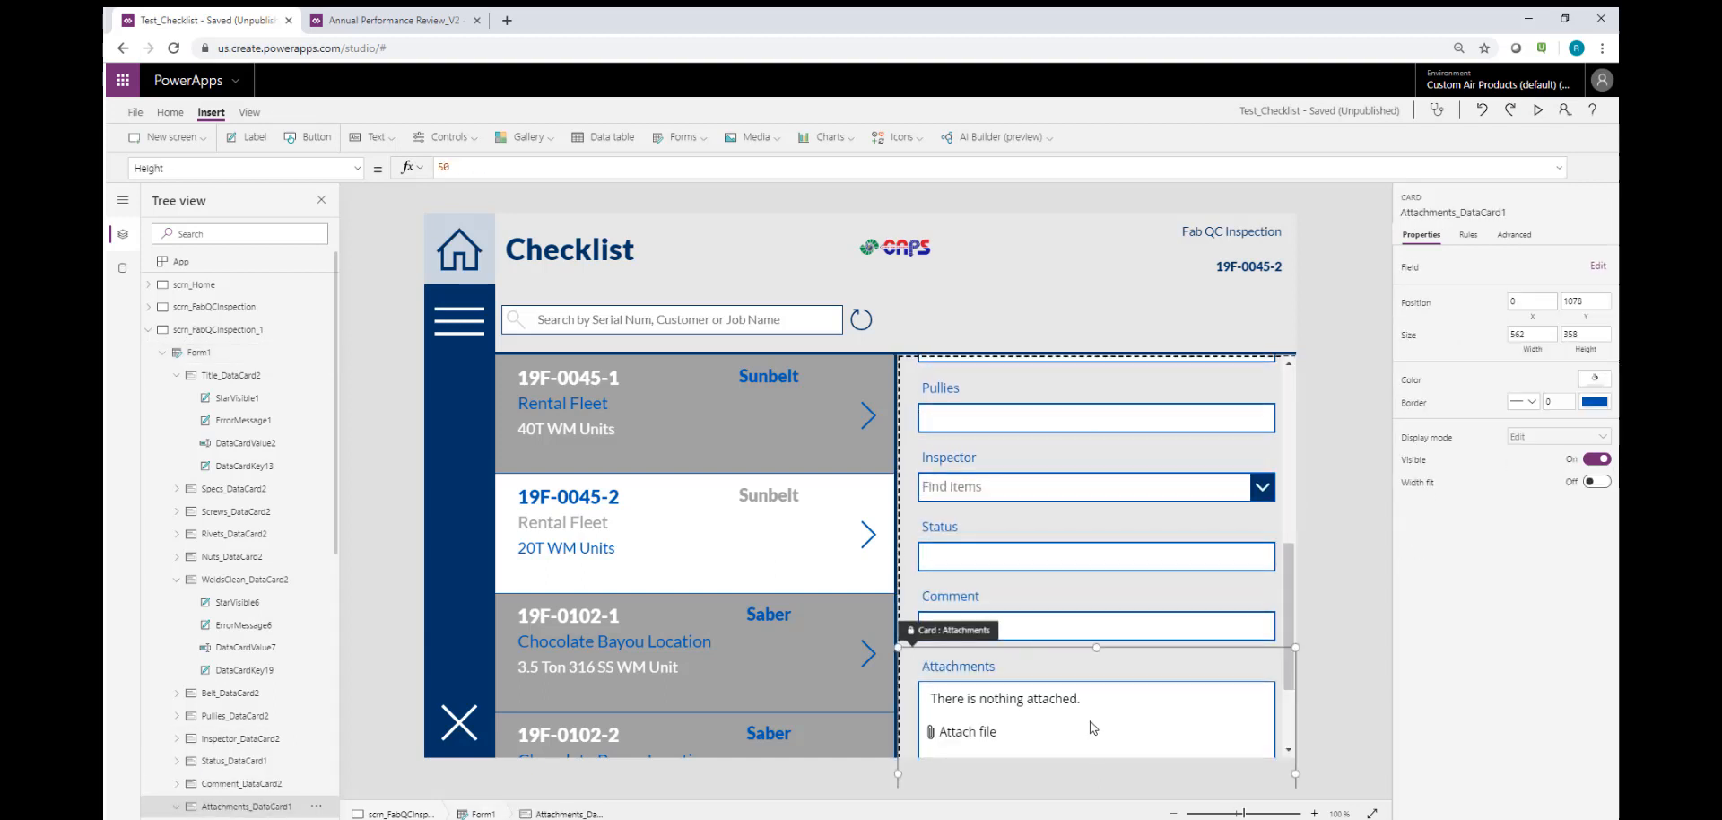
key("Delete")
left_click(1068, 719)
key("Delete")
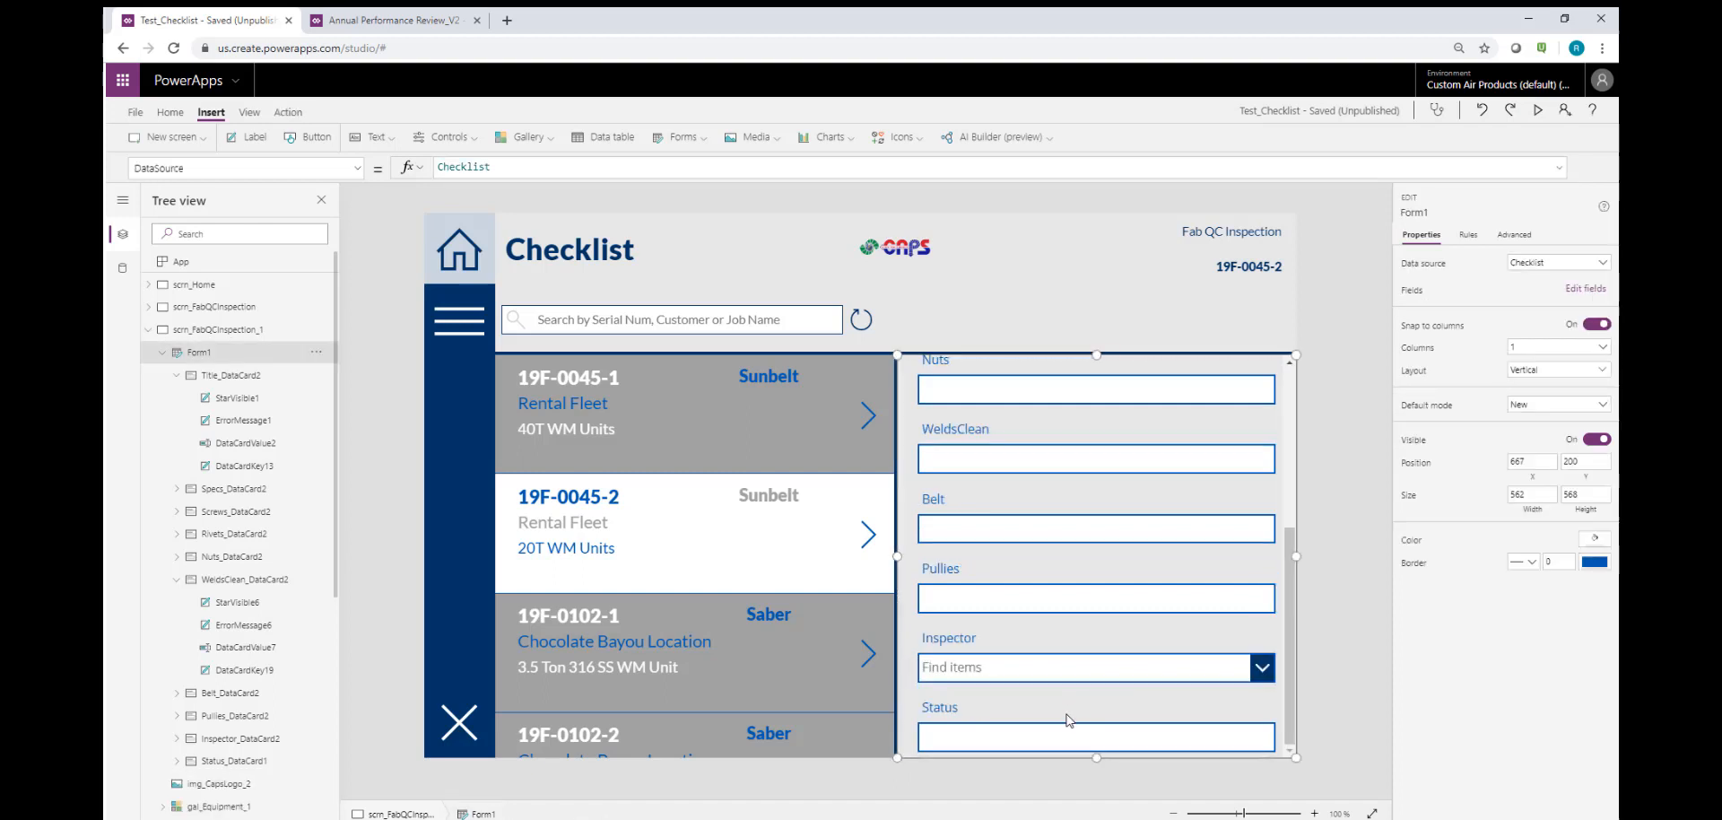
left_click(1067, 719)
key("Delete")
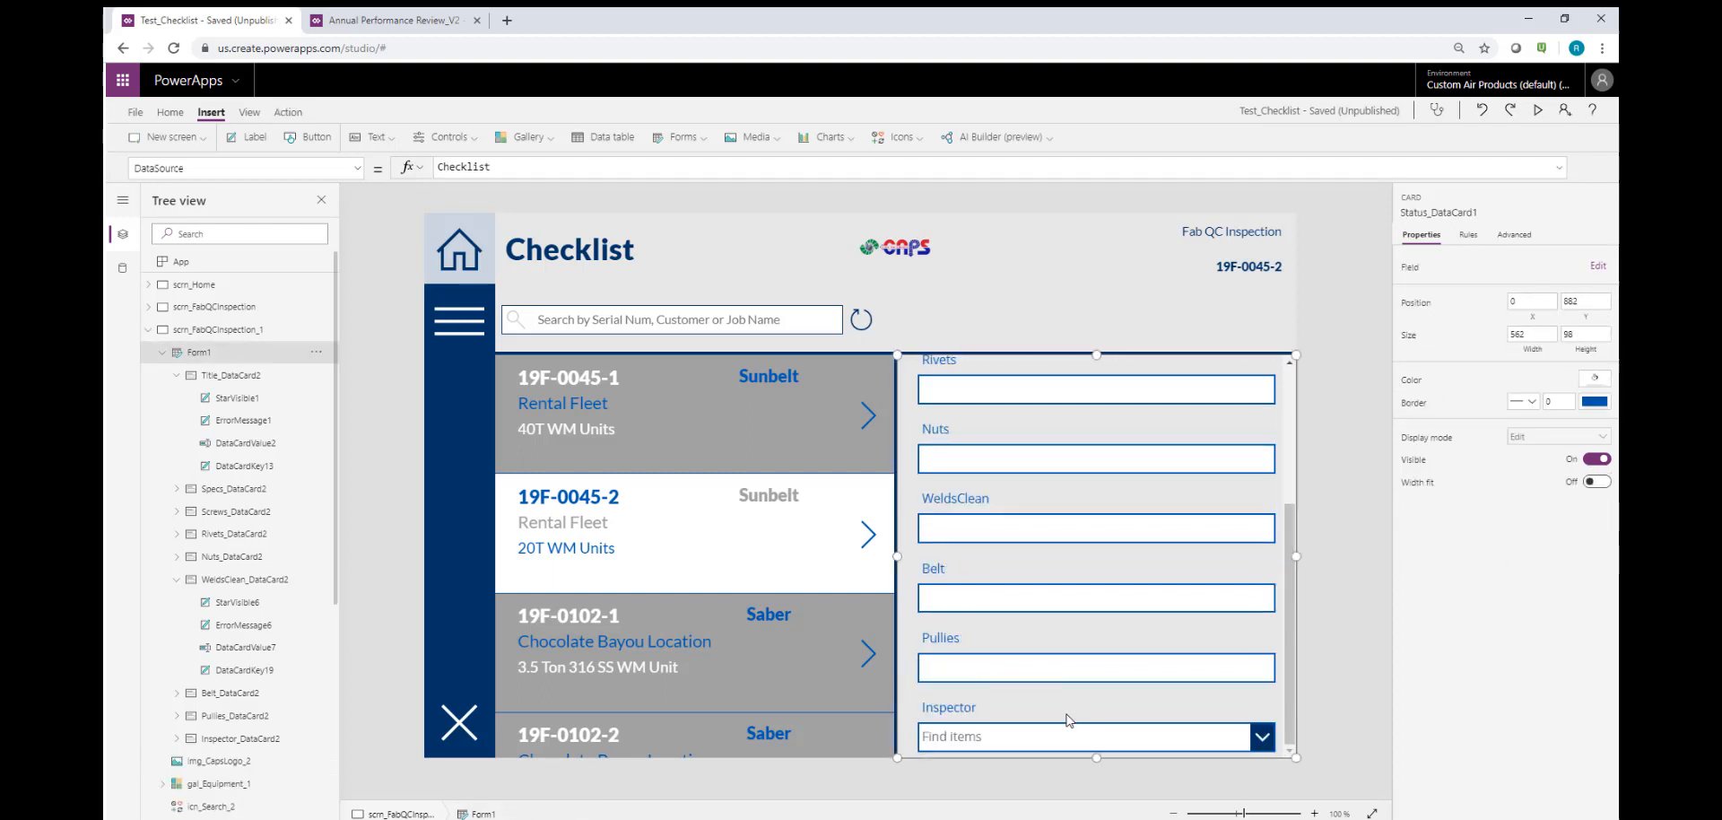
Step: Delete the Pullies, Inspector and Belt cards from the form
scroll(1081, 658, "up", 2)
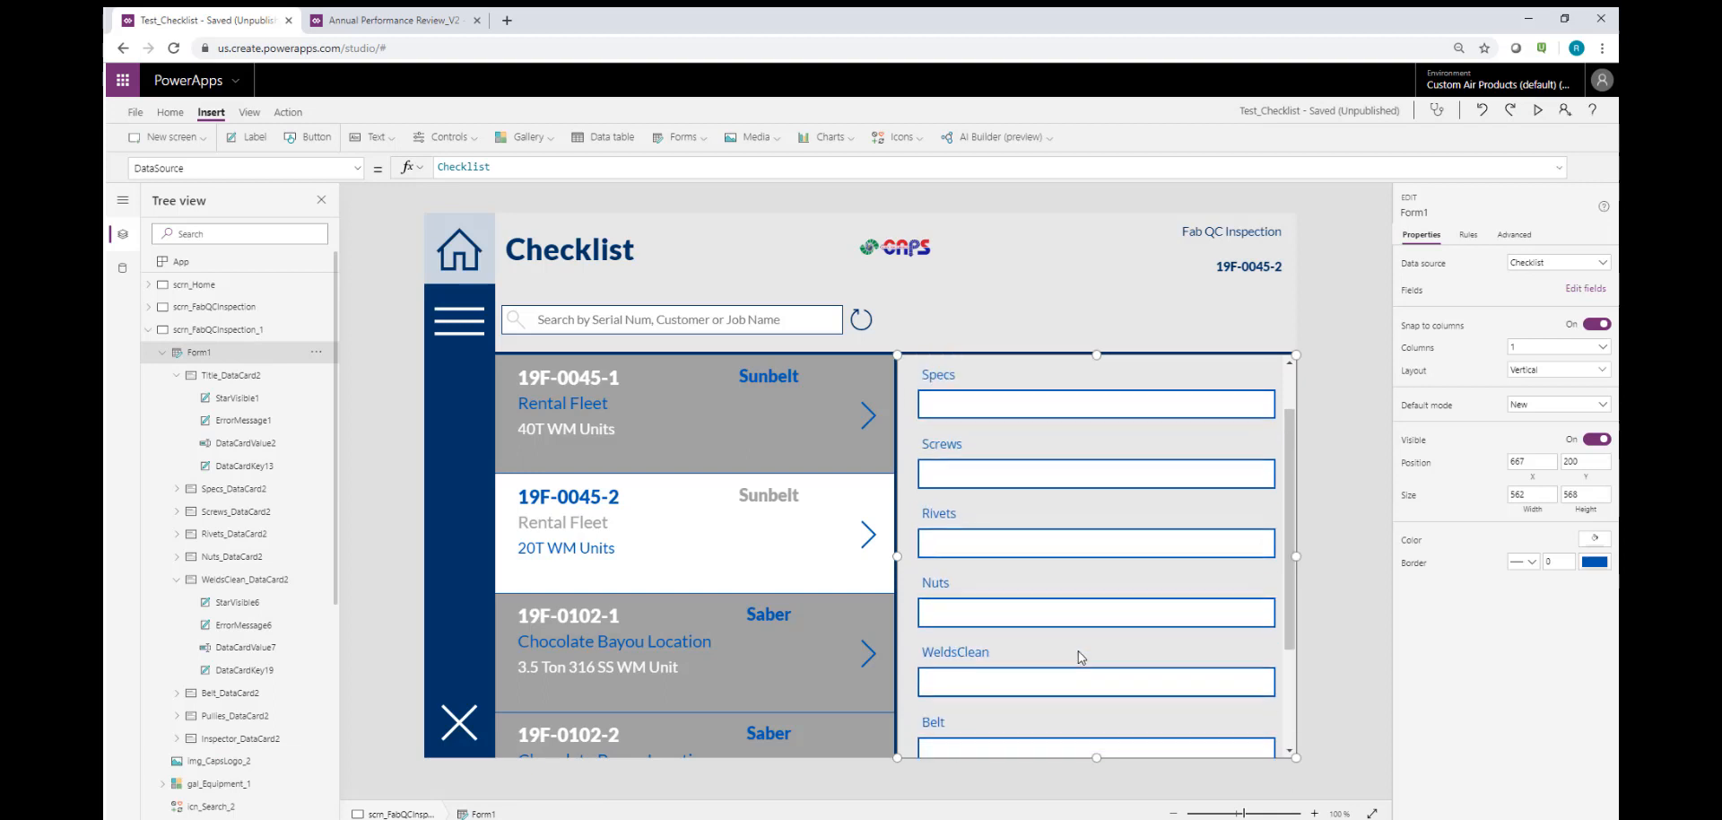
scroll(1082, 682, "down", 1)
scroll(1076, 720, "down", 1)
left_click(1090, 702)
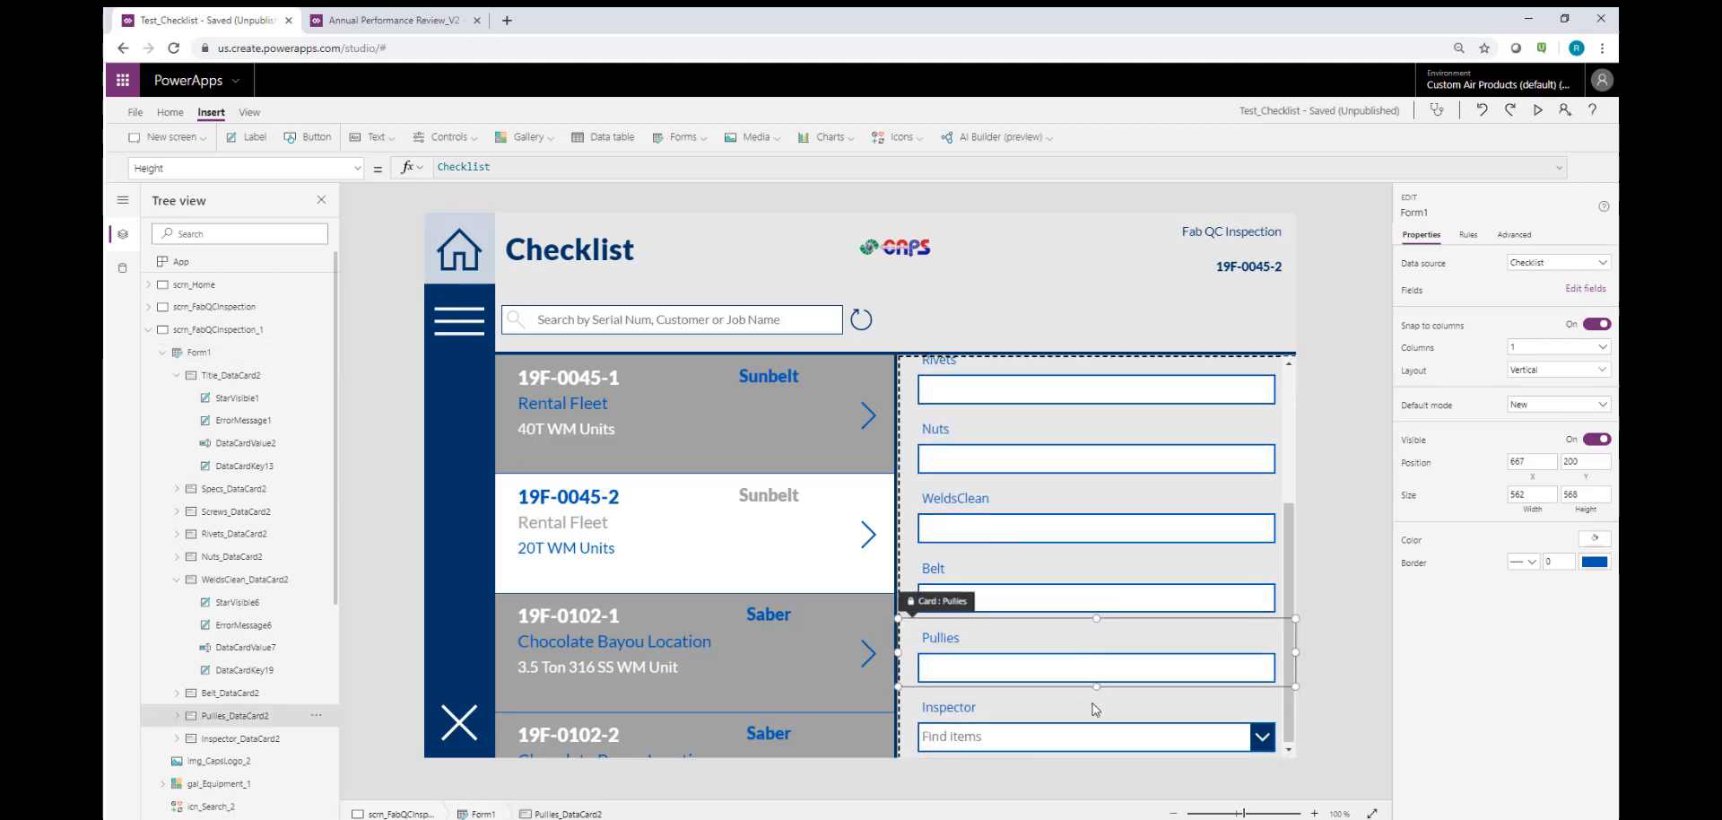
key("Delete")
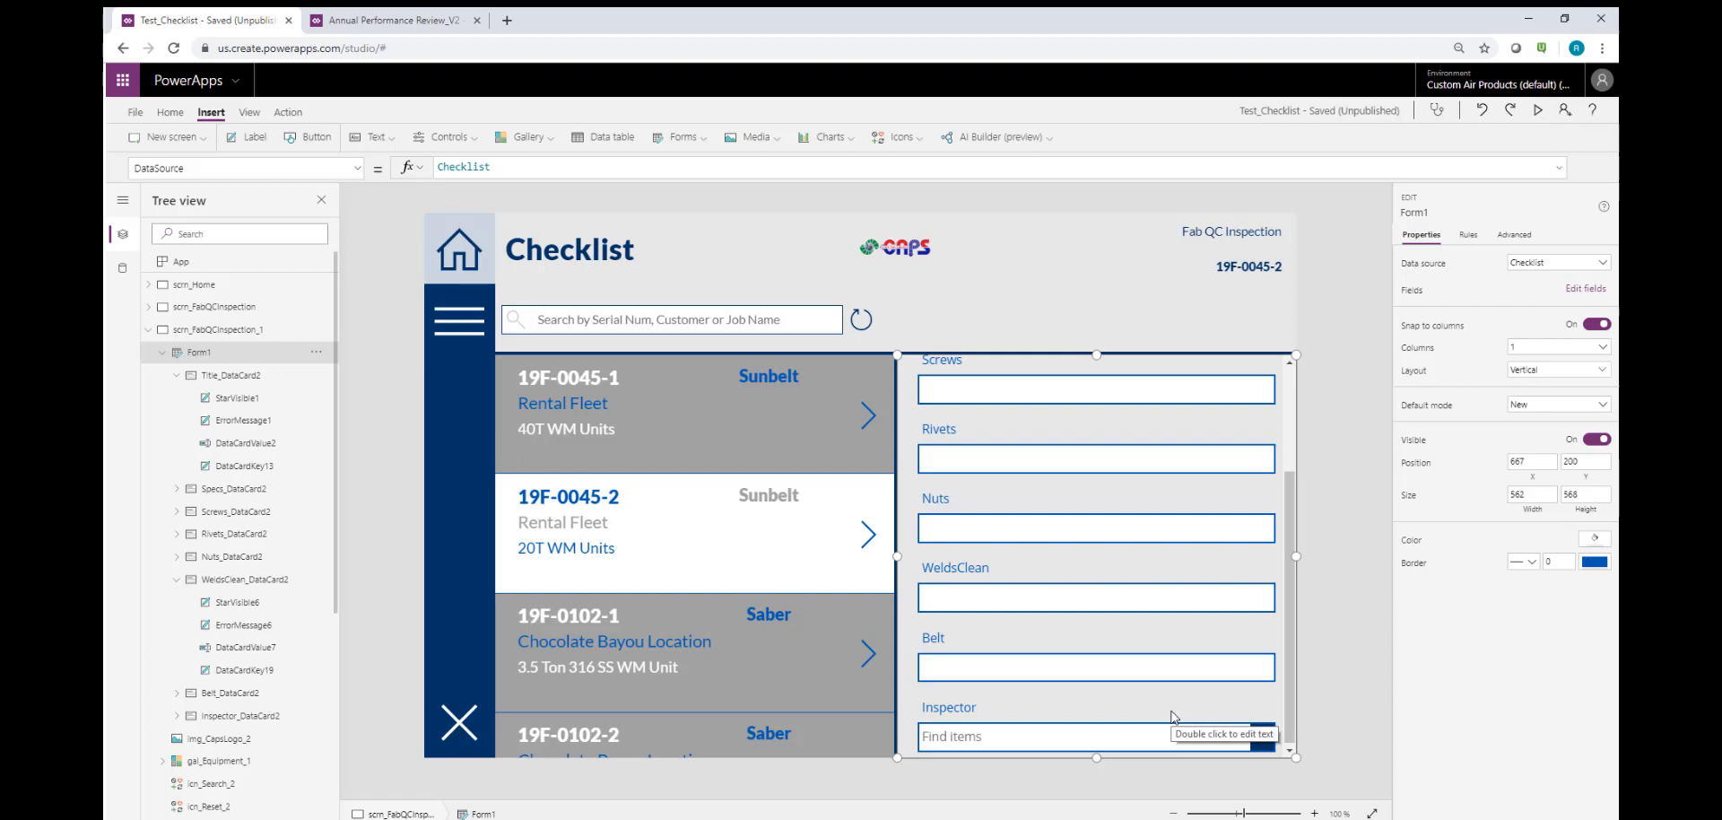
left_click(1171, 716)
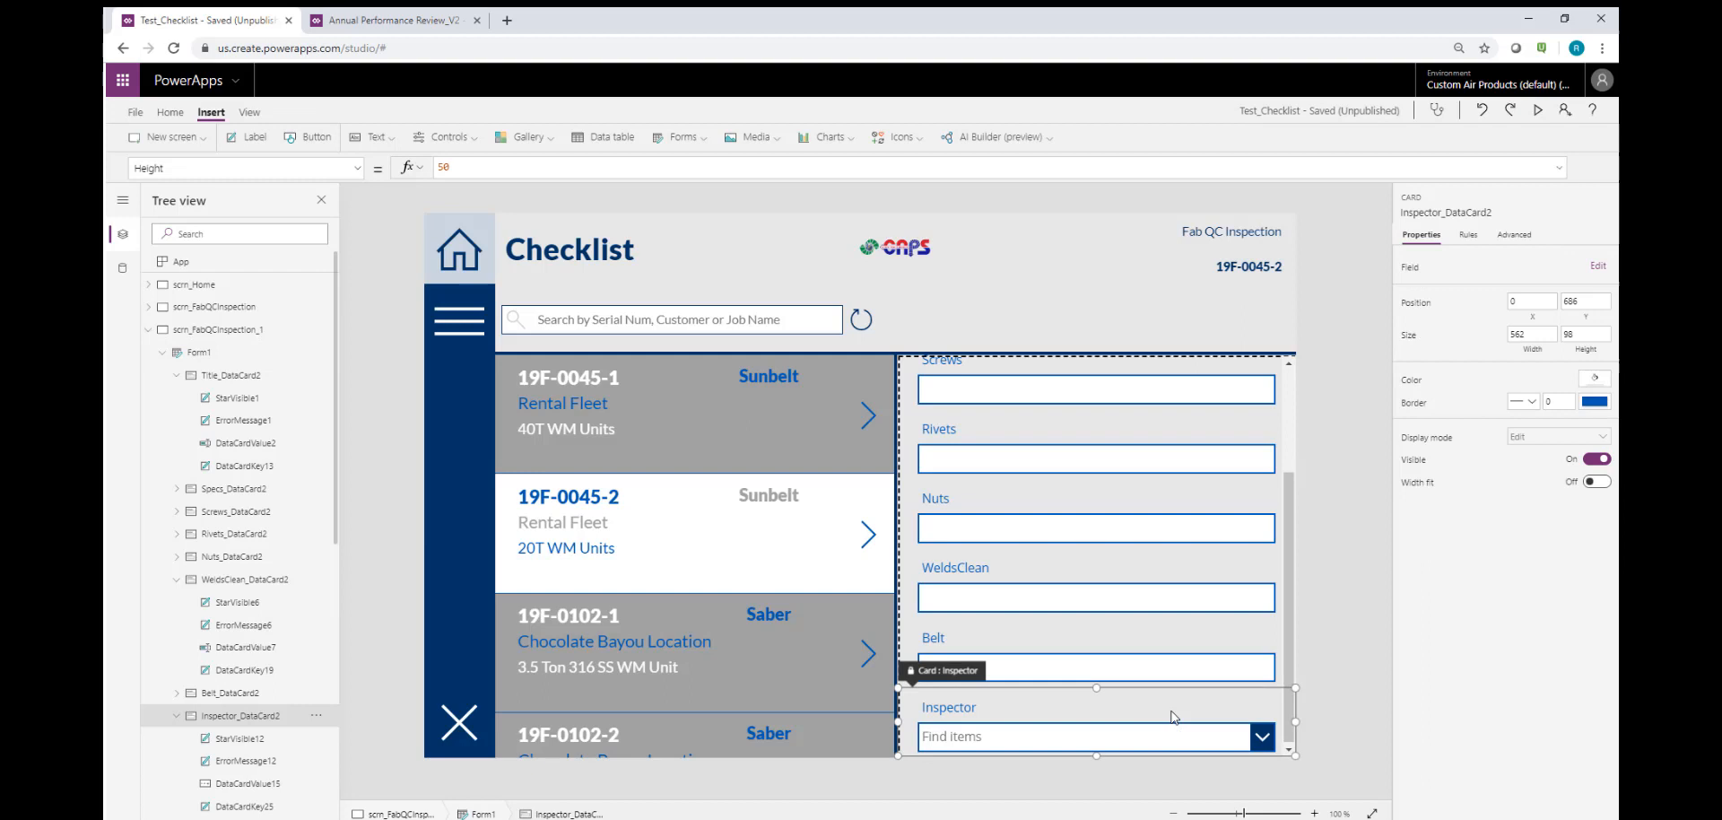
key("Delete")
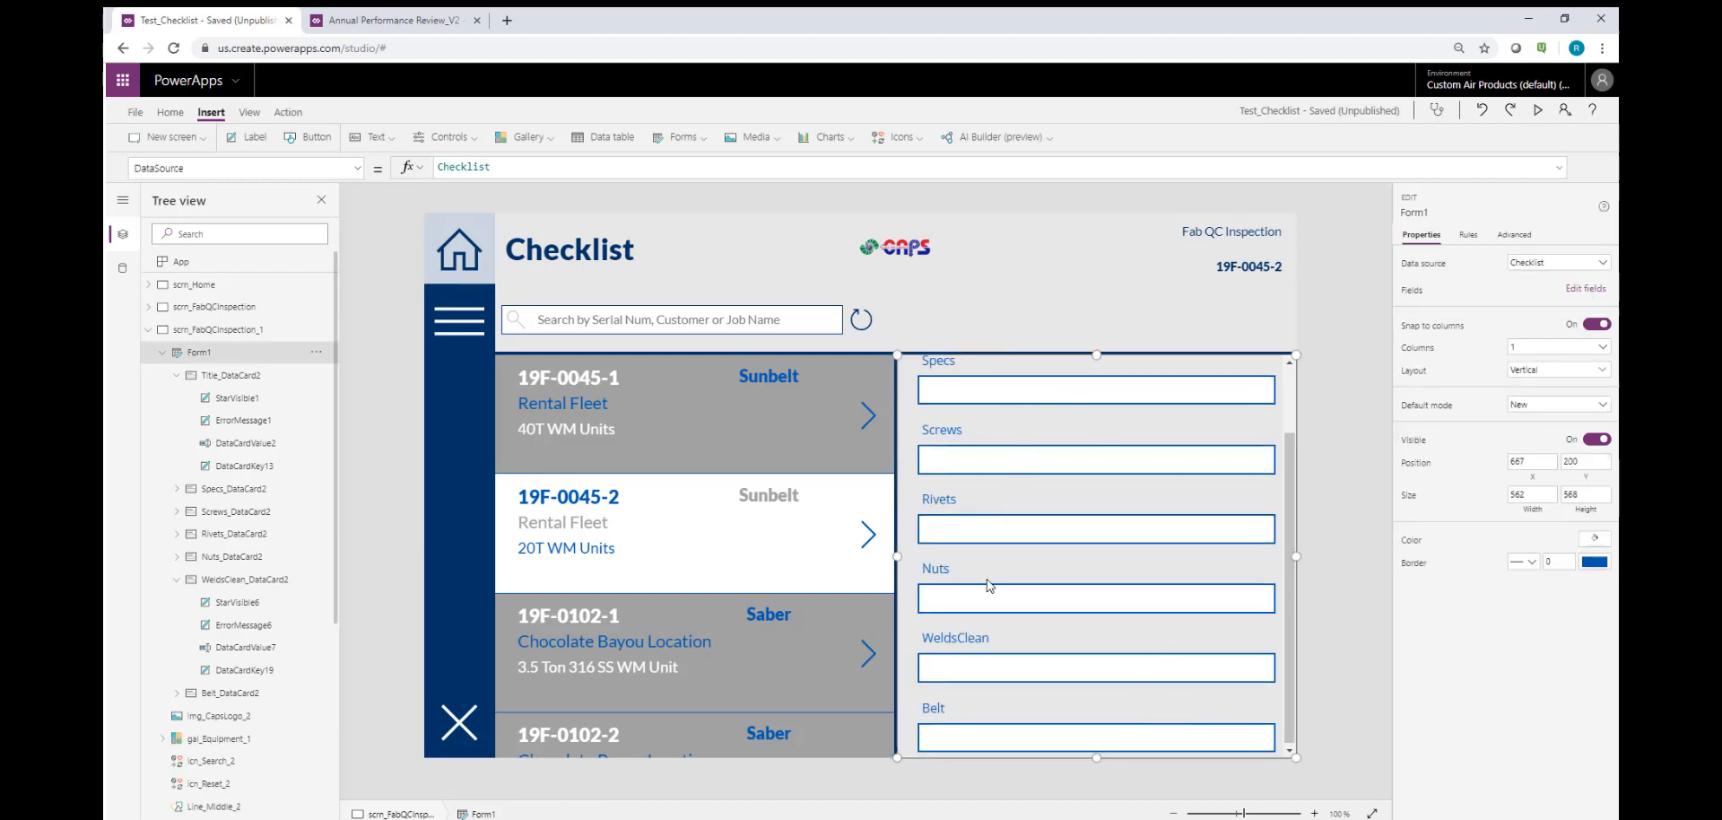
left_click(999, 717)
key("Delete")
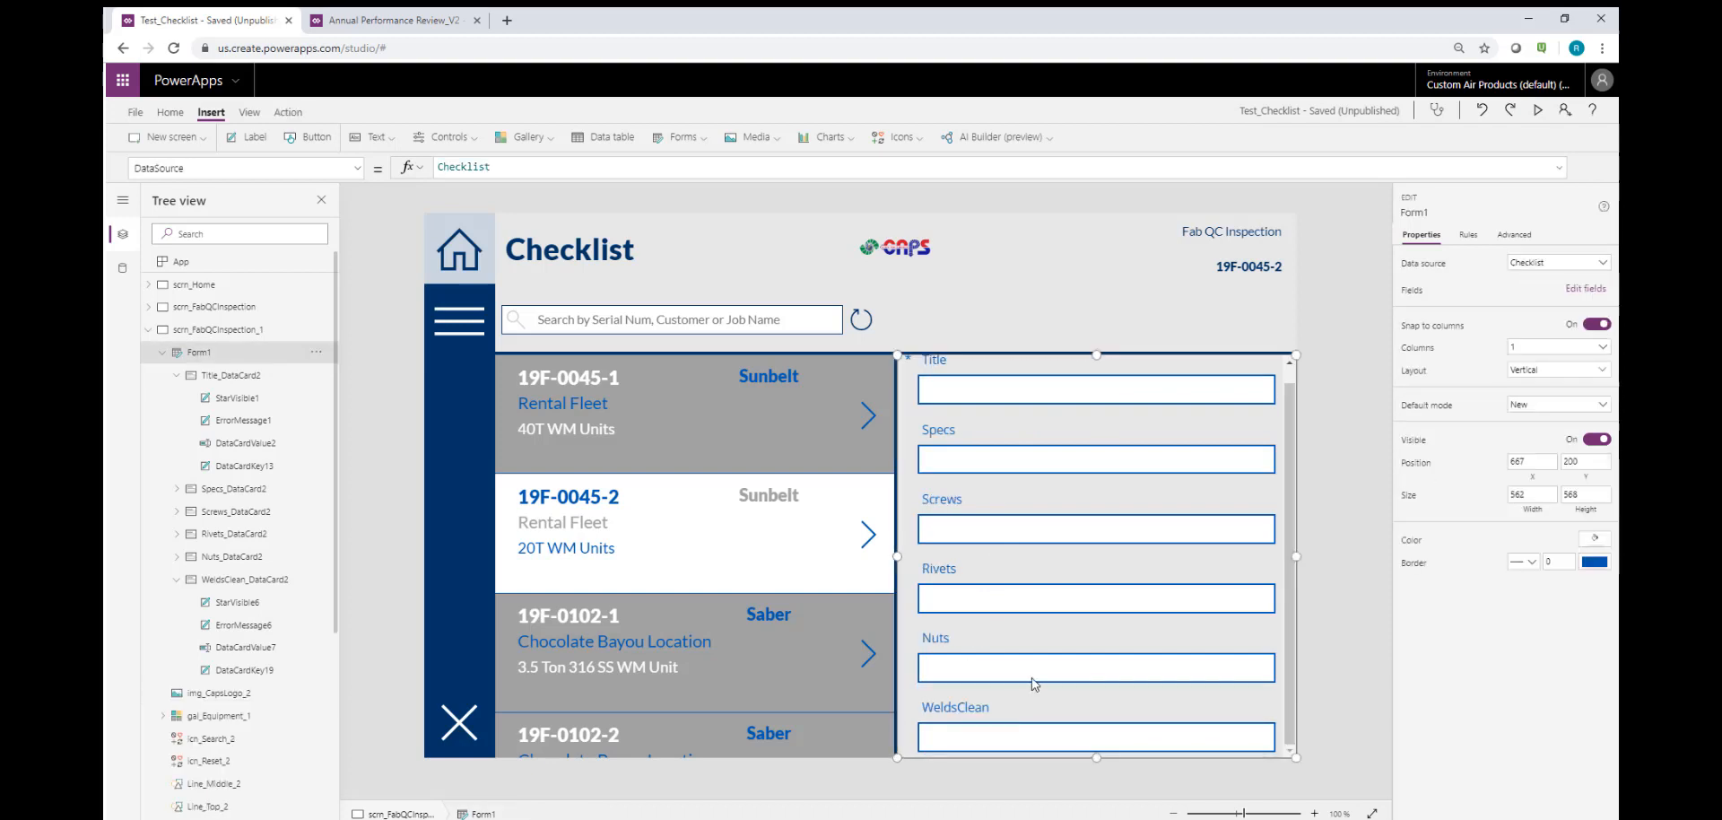
Step: Unlock the WeldsClean, Nuts, Rivets, Screws, Specs and Title cards so their properties can be changed
left_click(1039, 709)
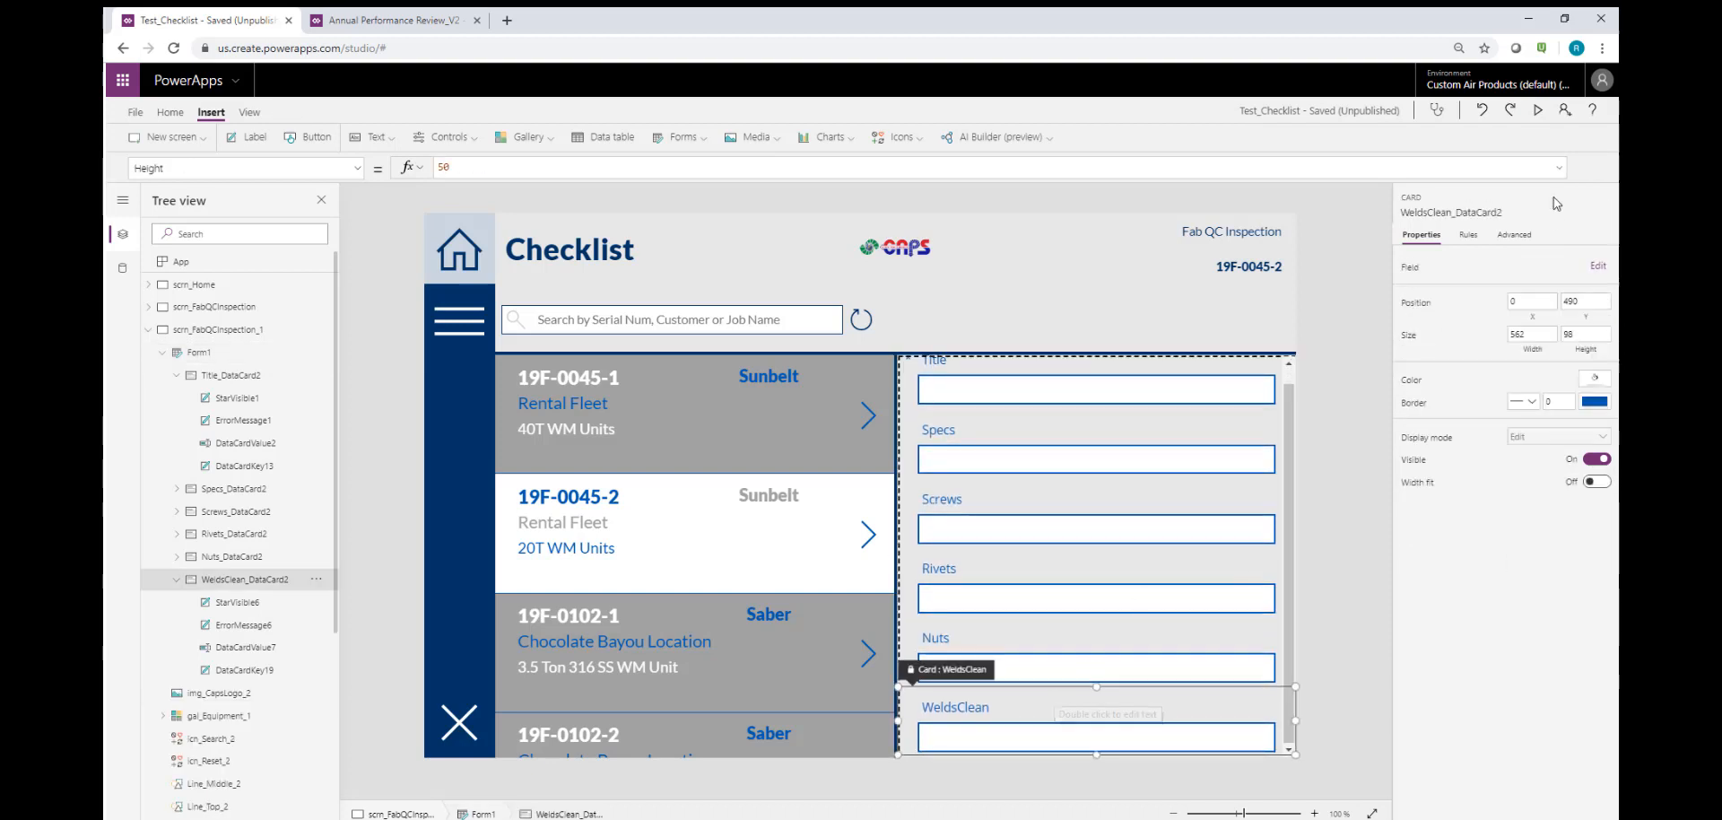
left_click(1525, 237)
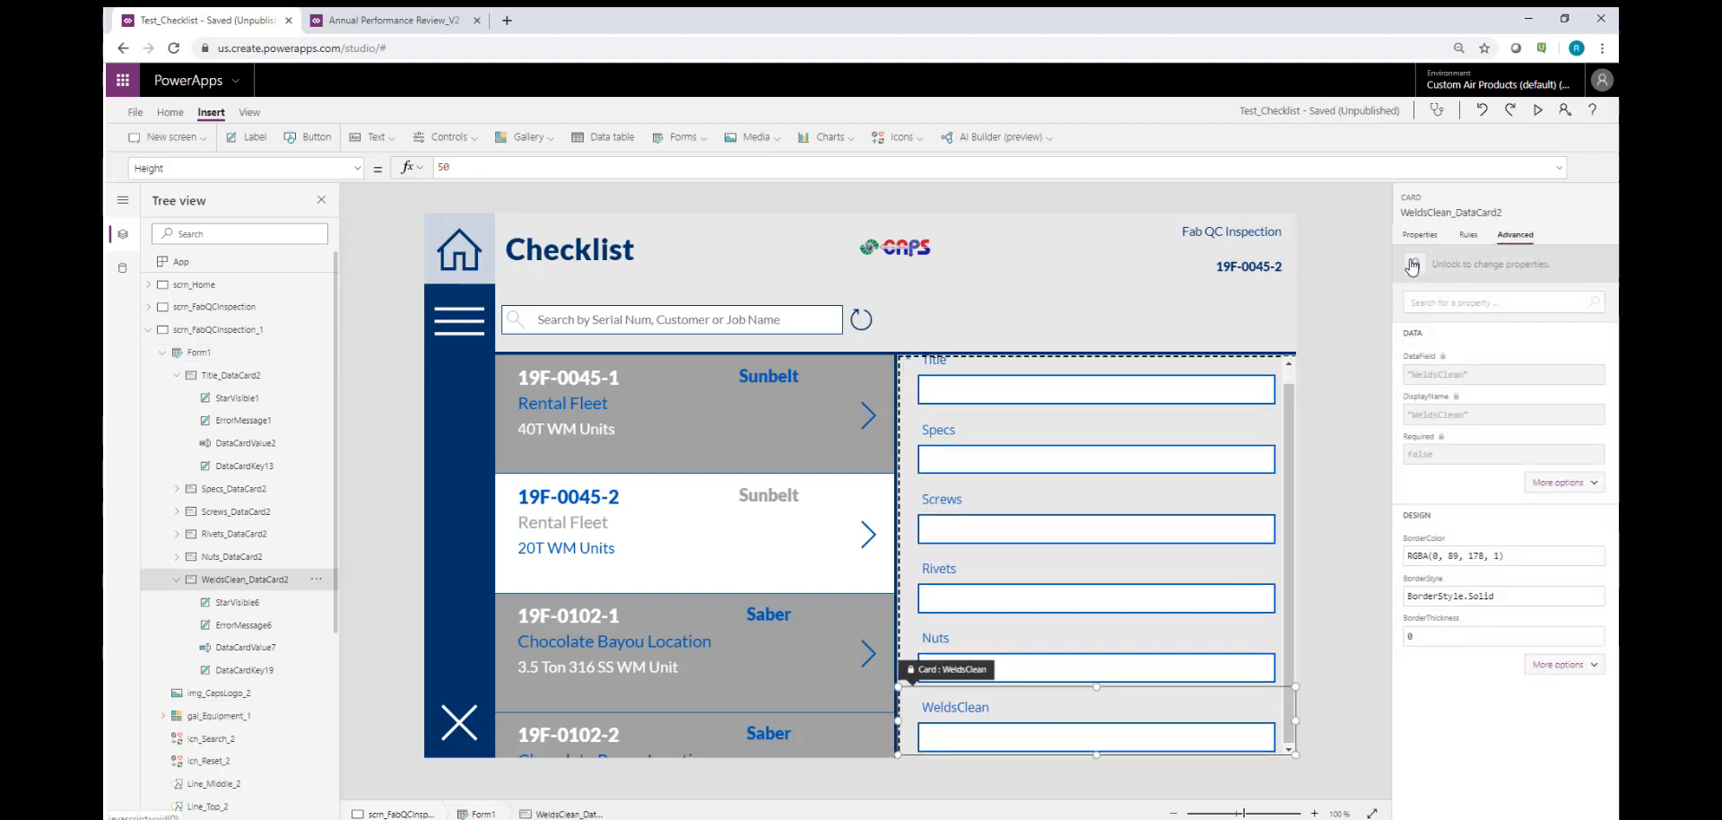
left_click(1200, 644)
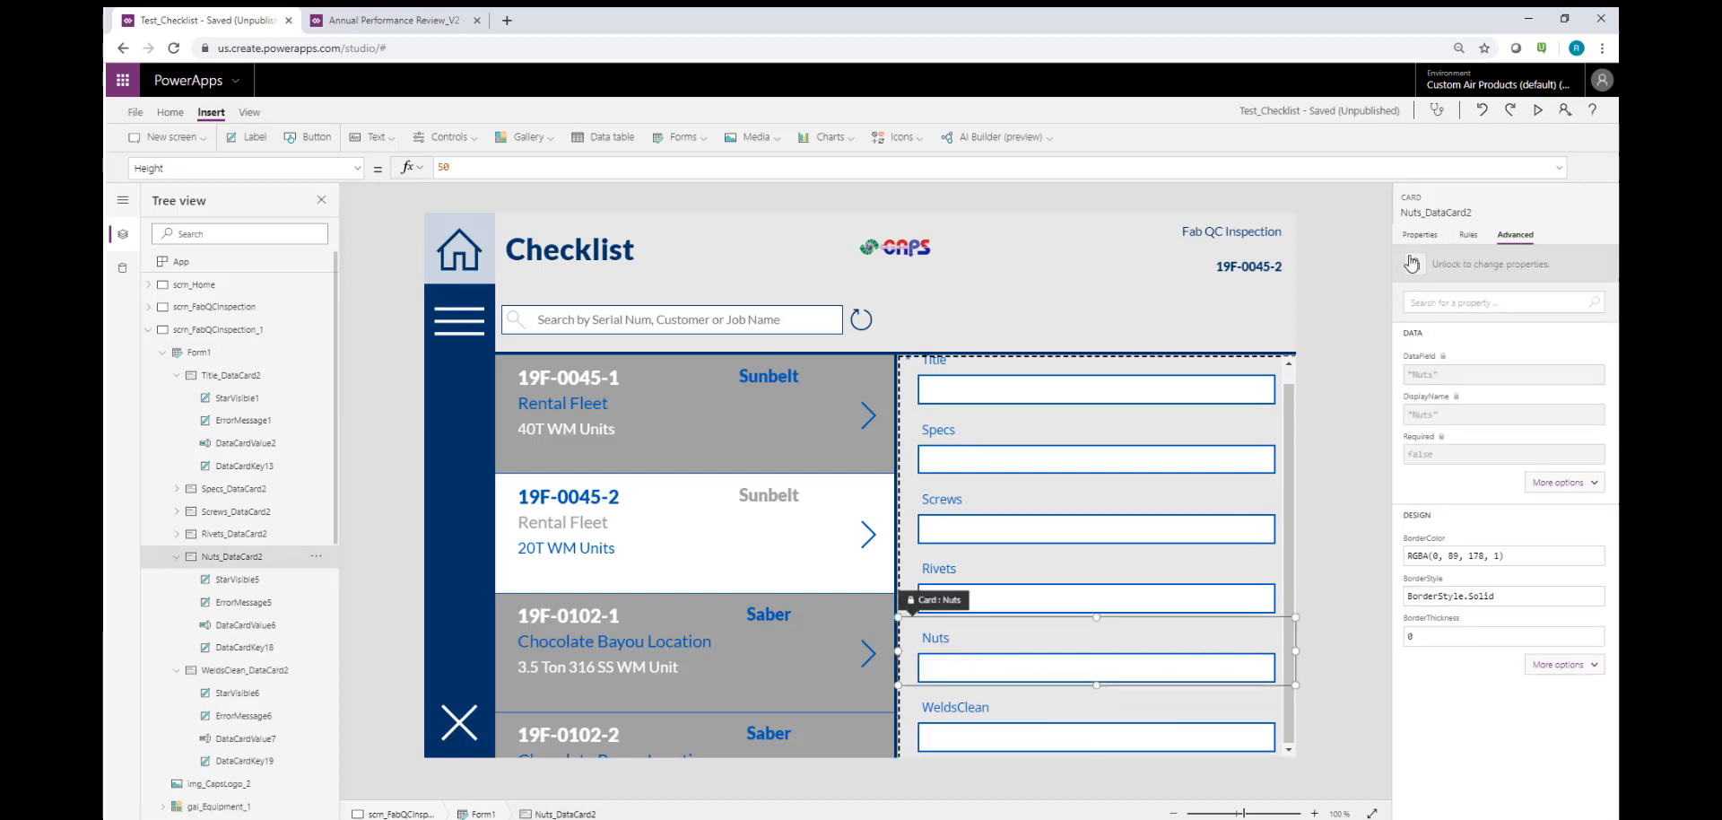
left_click(1160, 579)
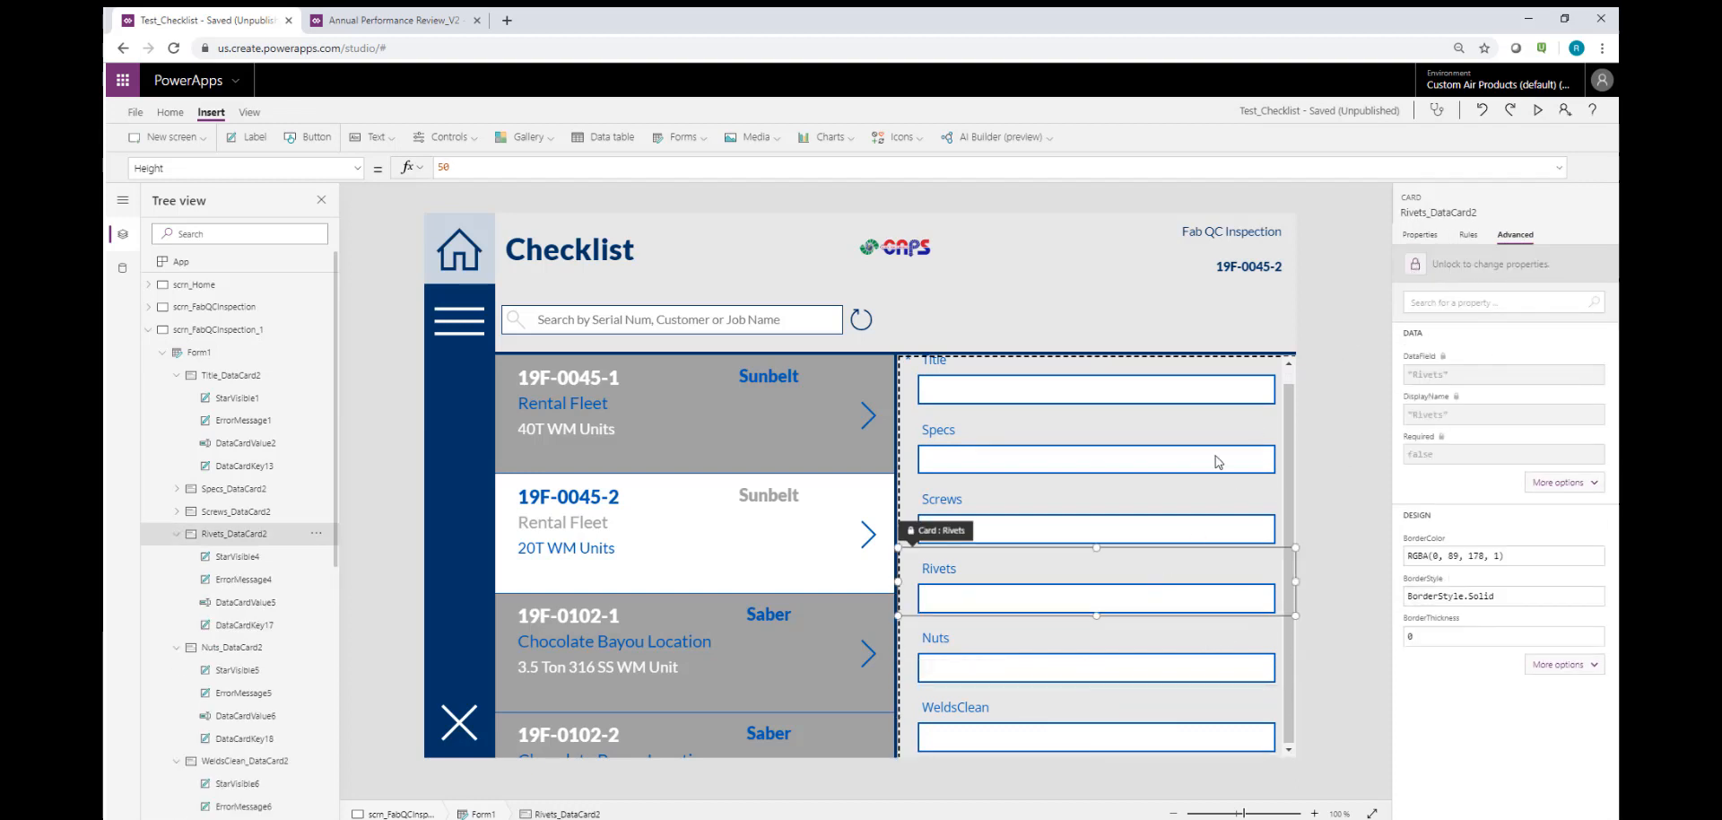
left_click(1172, 504)
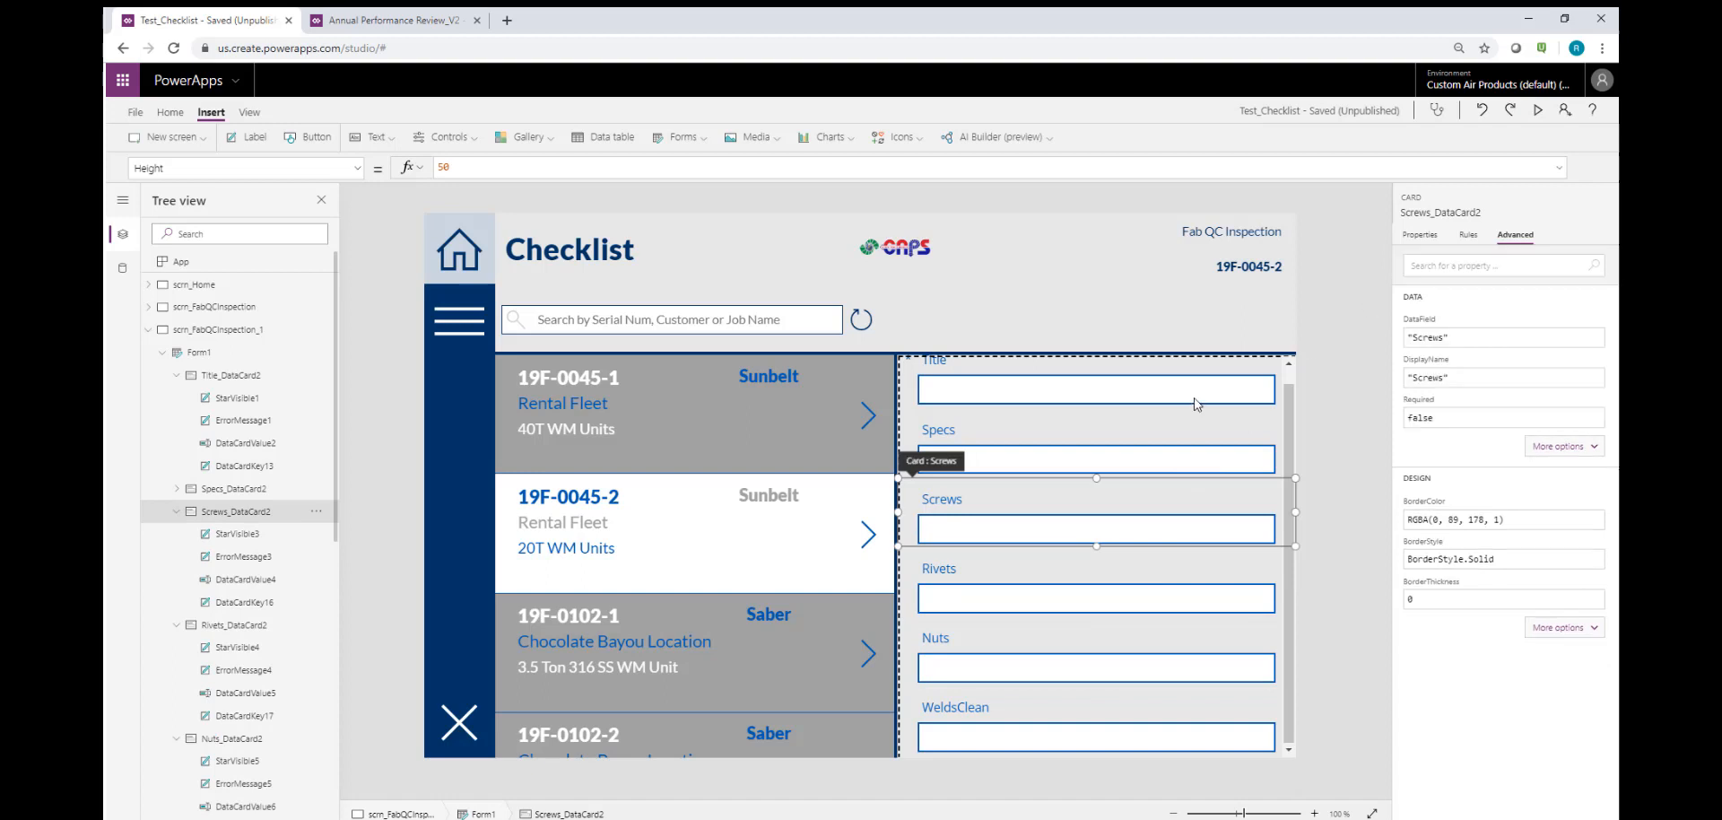
left_click(1176, 431)
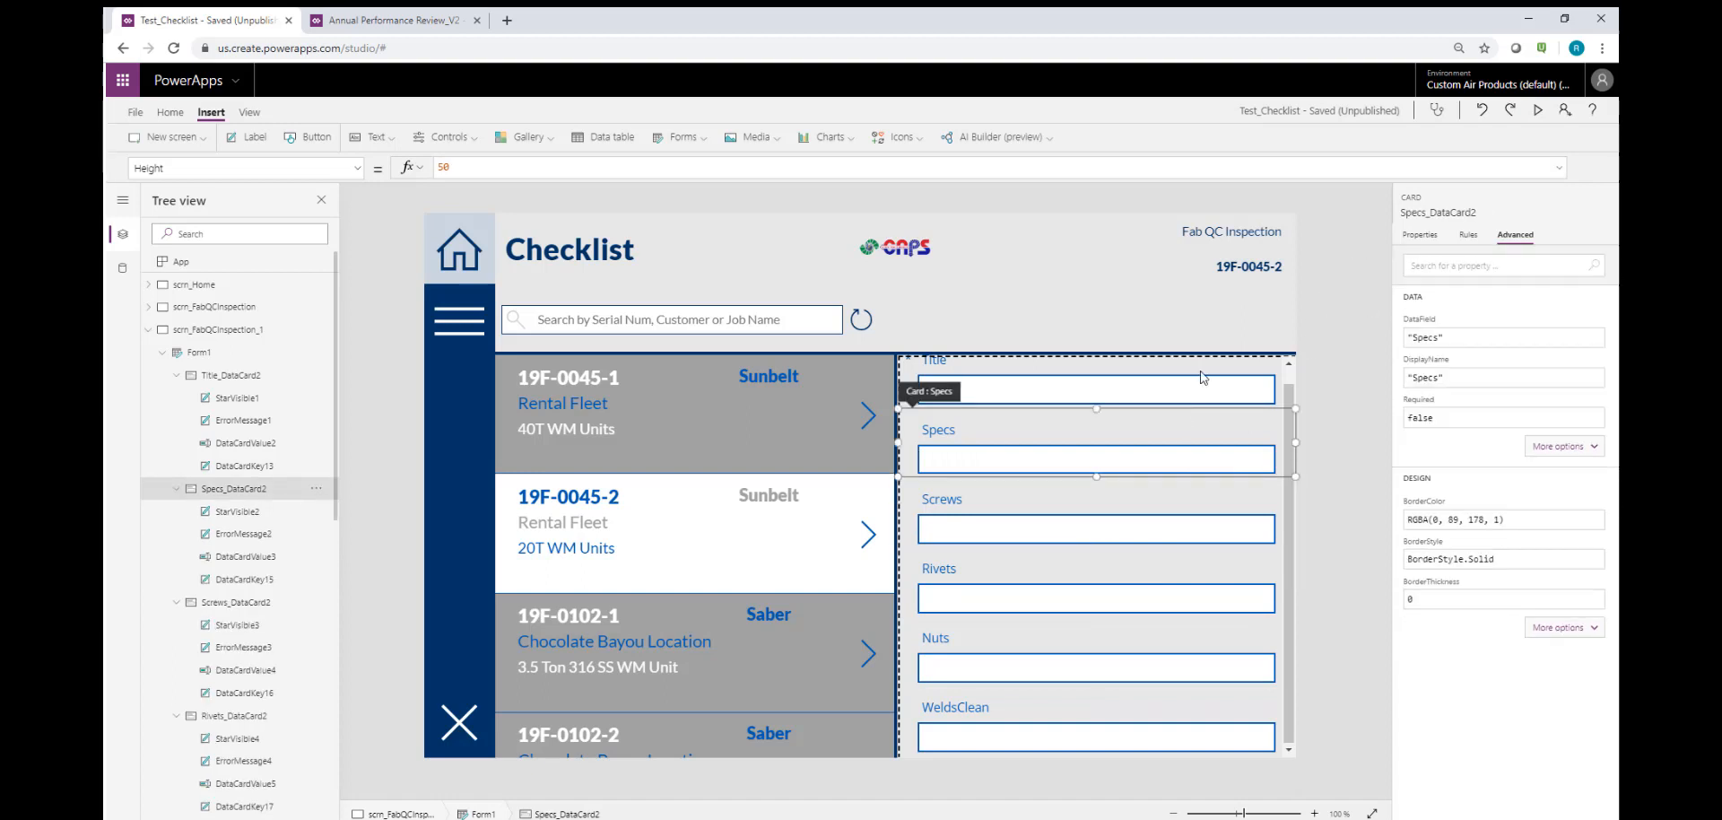
left_click(1203, 380)
left_click(1426, 271)
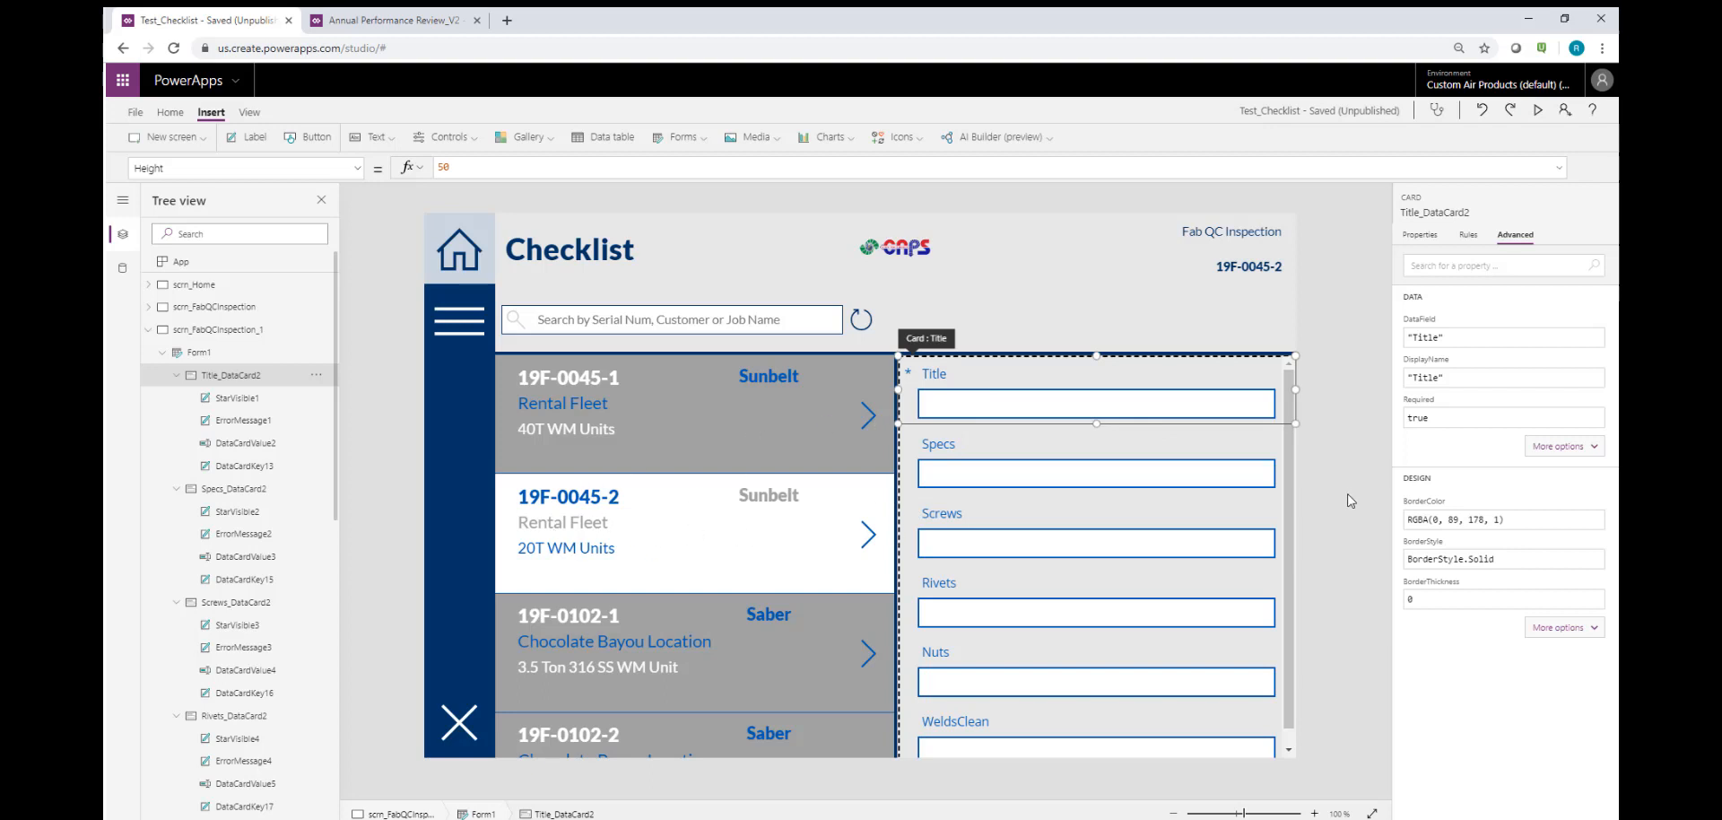
Step: Set the default value of the Title card's text input to varSelectedUnit, the variable set by the gallery's arrow
left_click(874, 539)
left_click(871, 421)
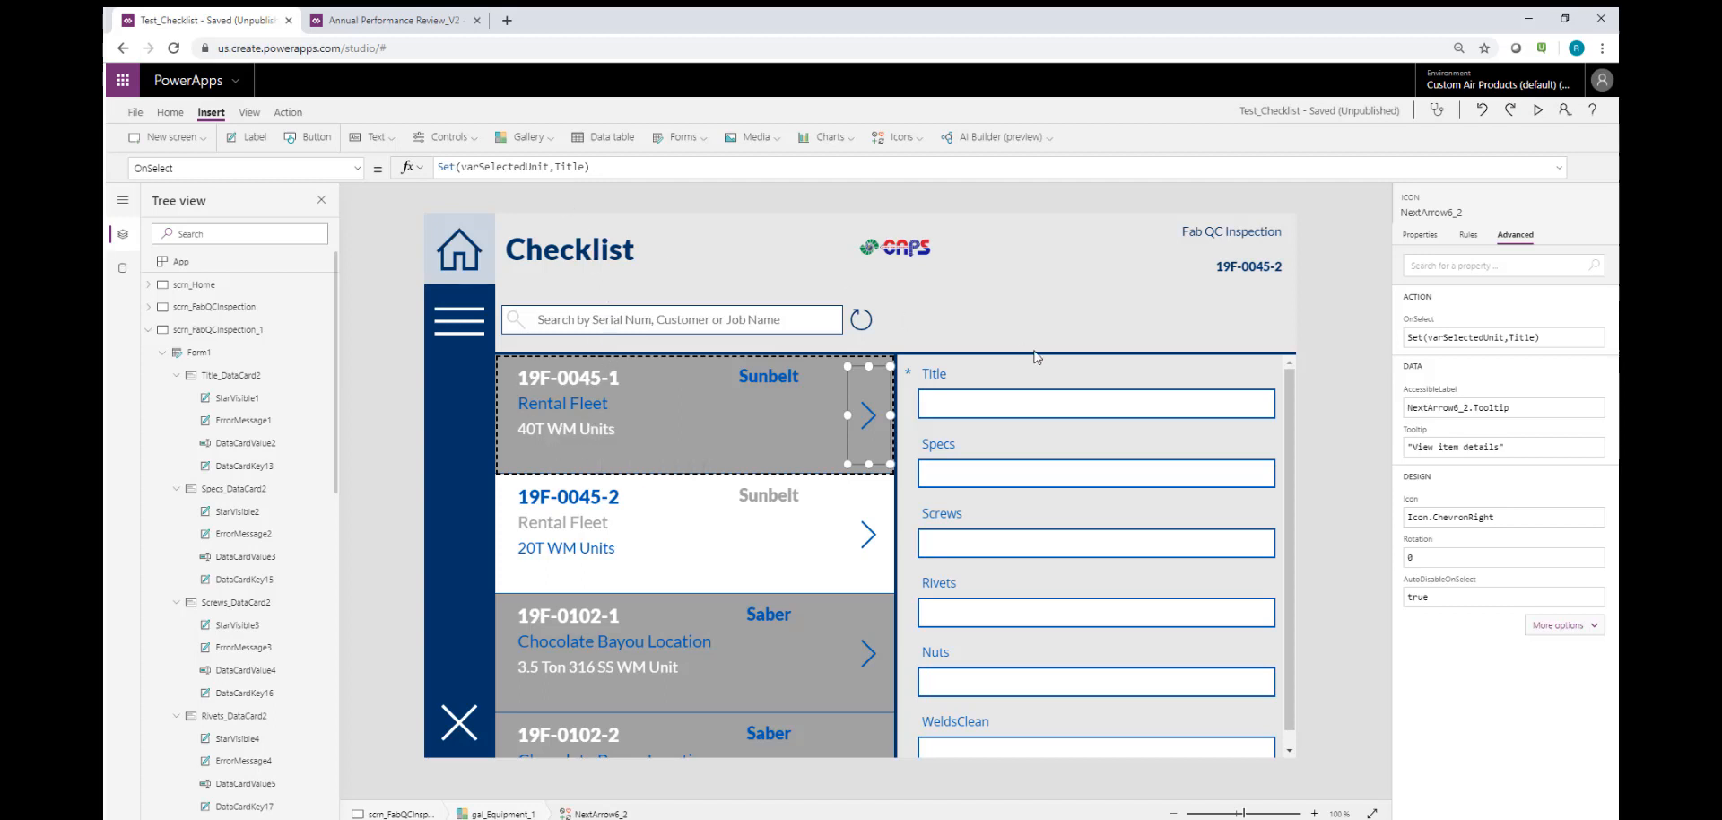
left_click(1045, 405)
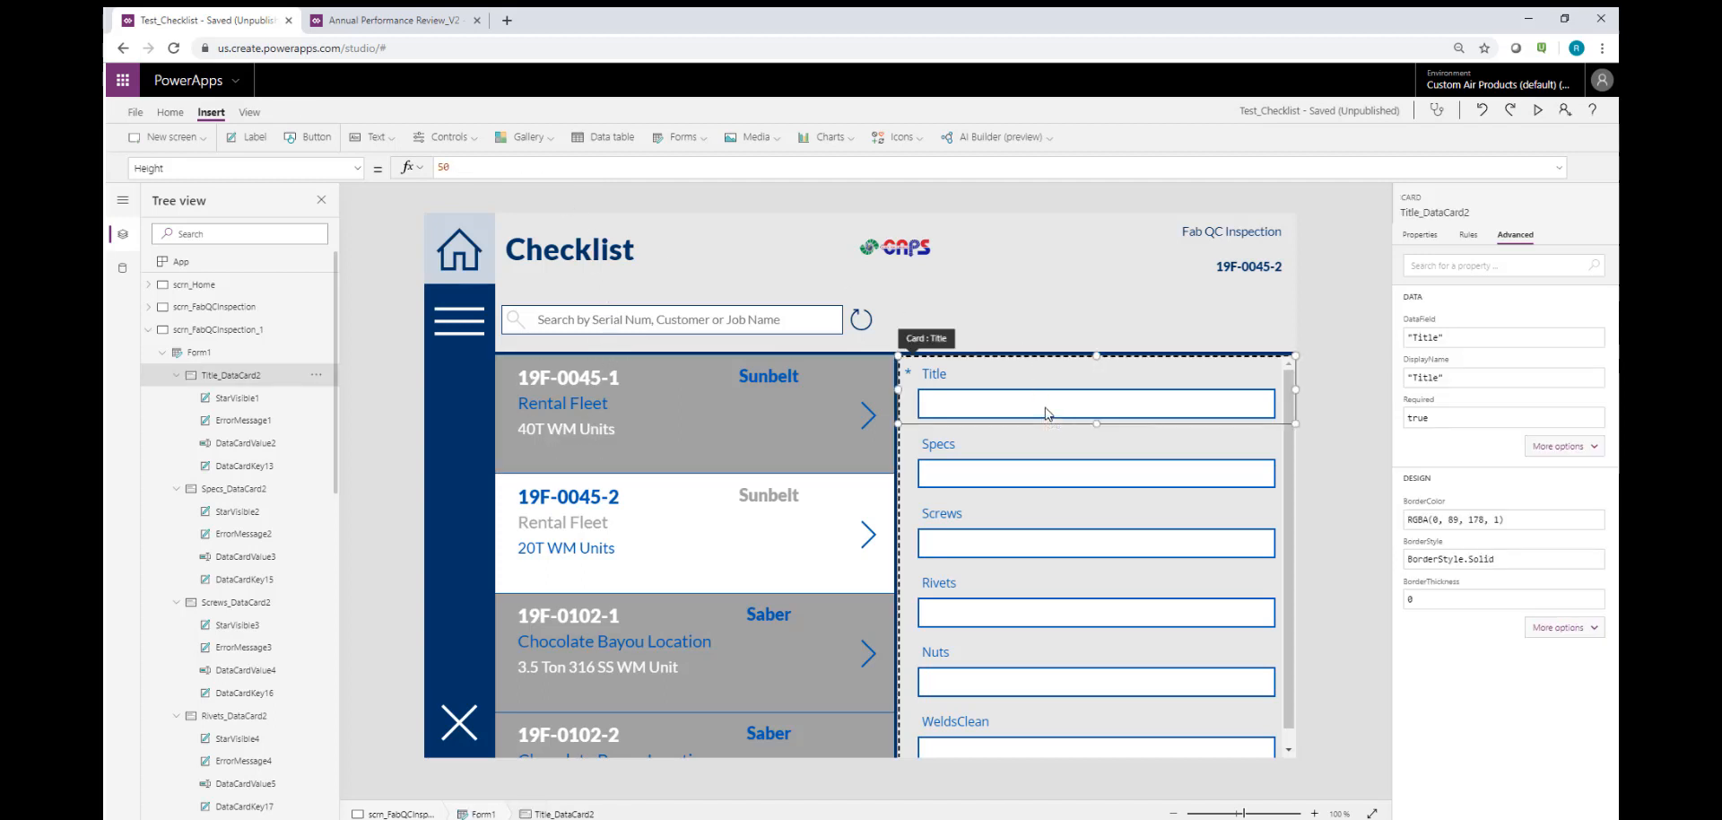
key("ctrl+a")
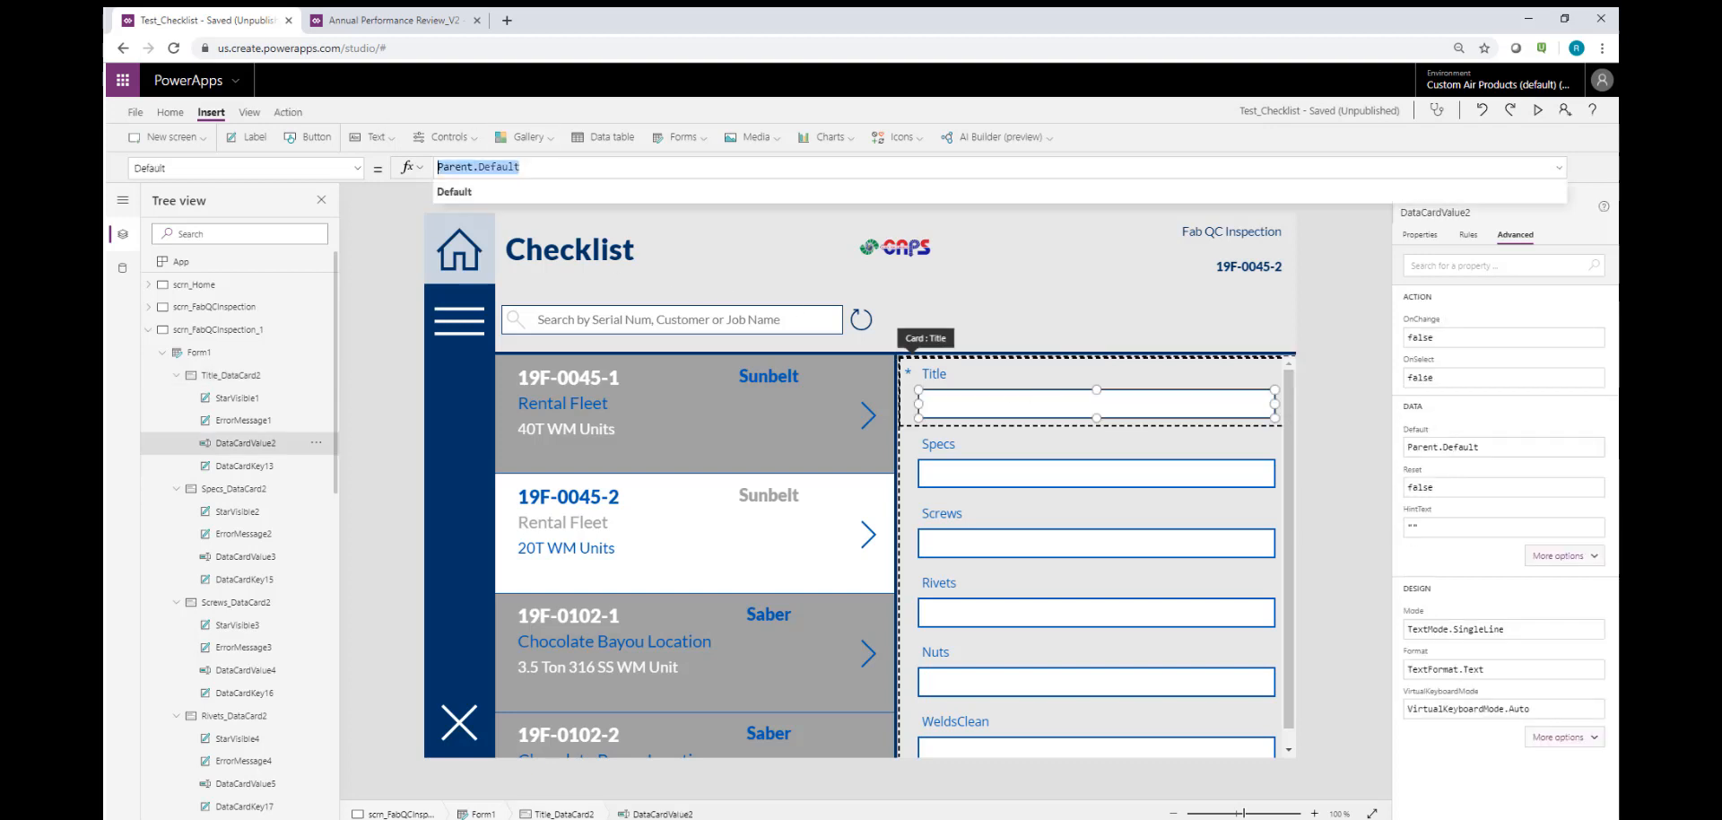
type("varSelectedUnit")
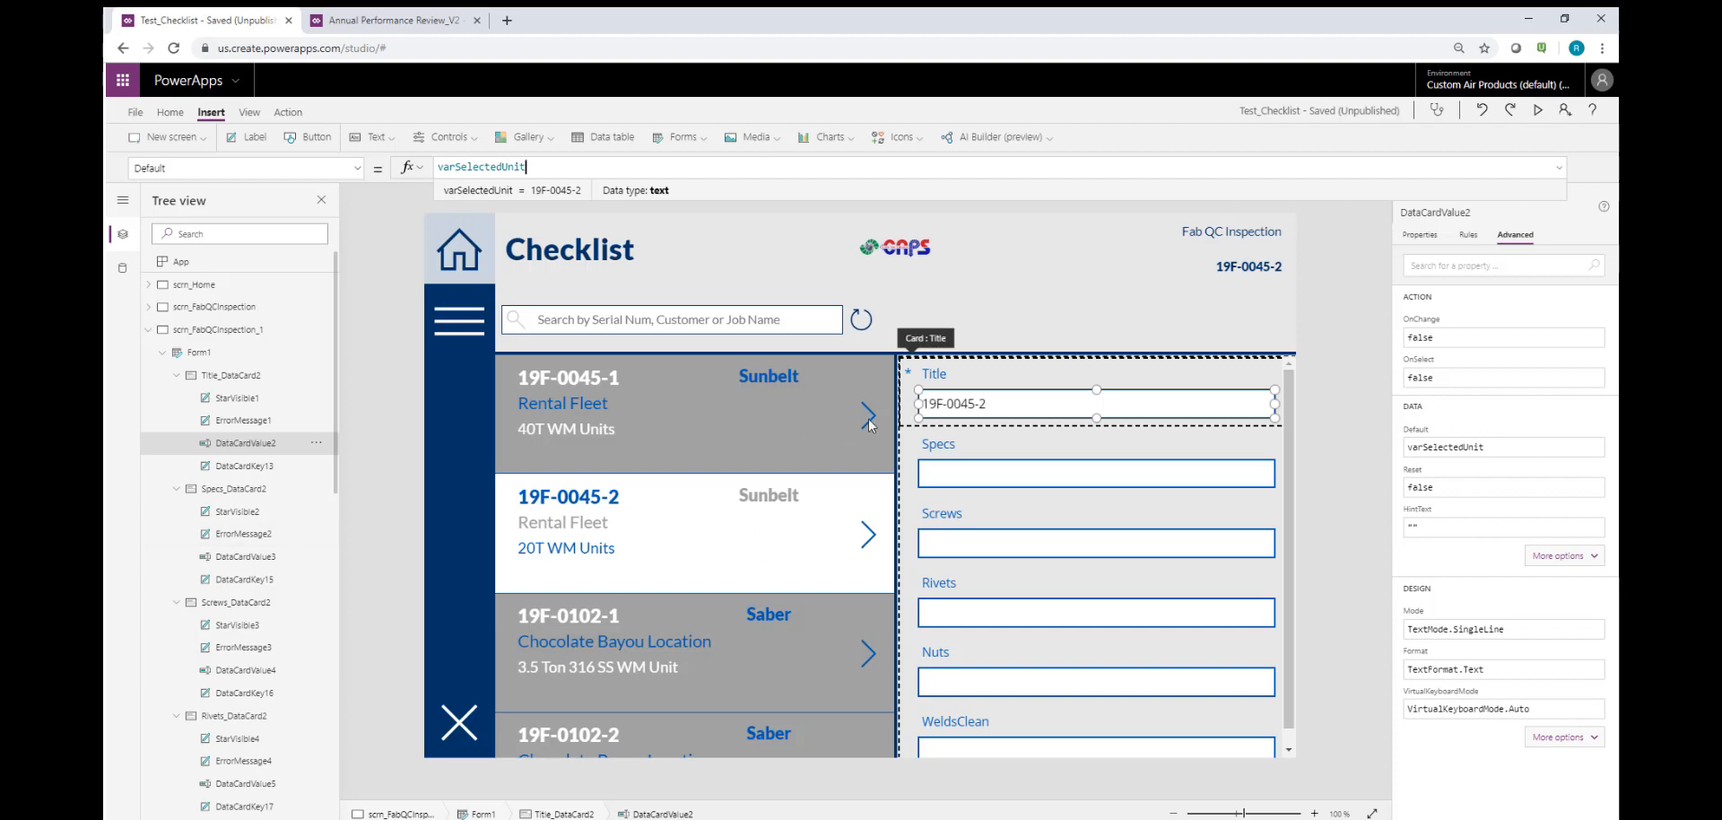
Step: Hide the Title card in the form by switching its visibility off
left_click(904, 415)
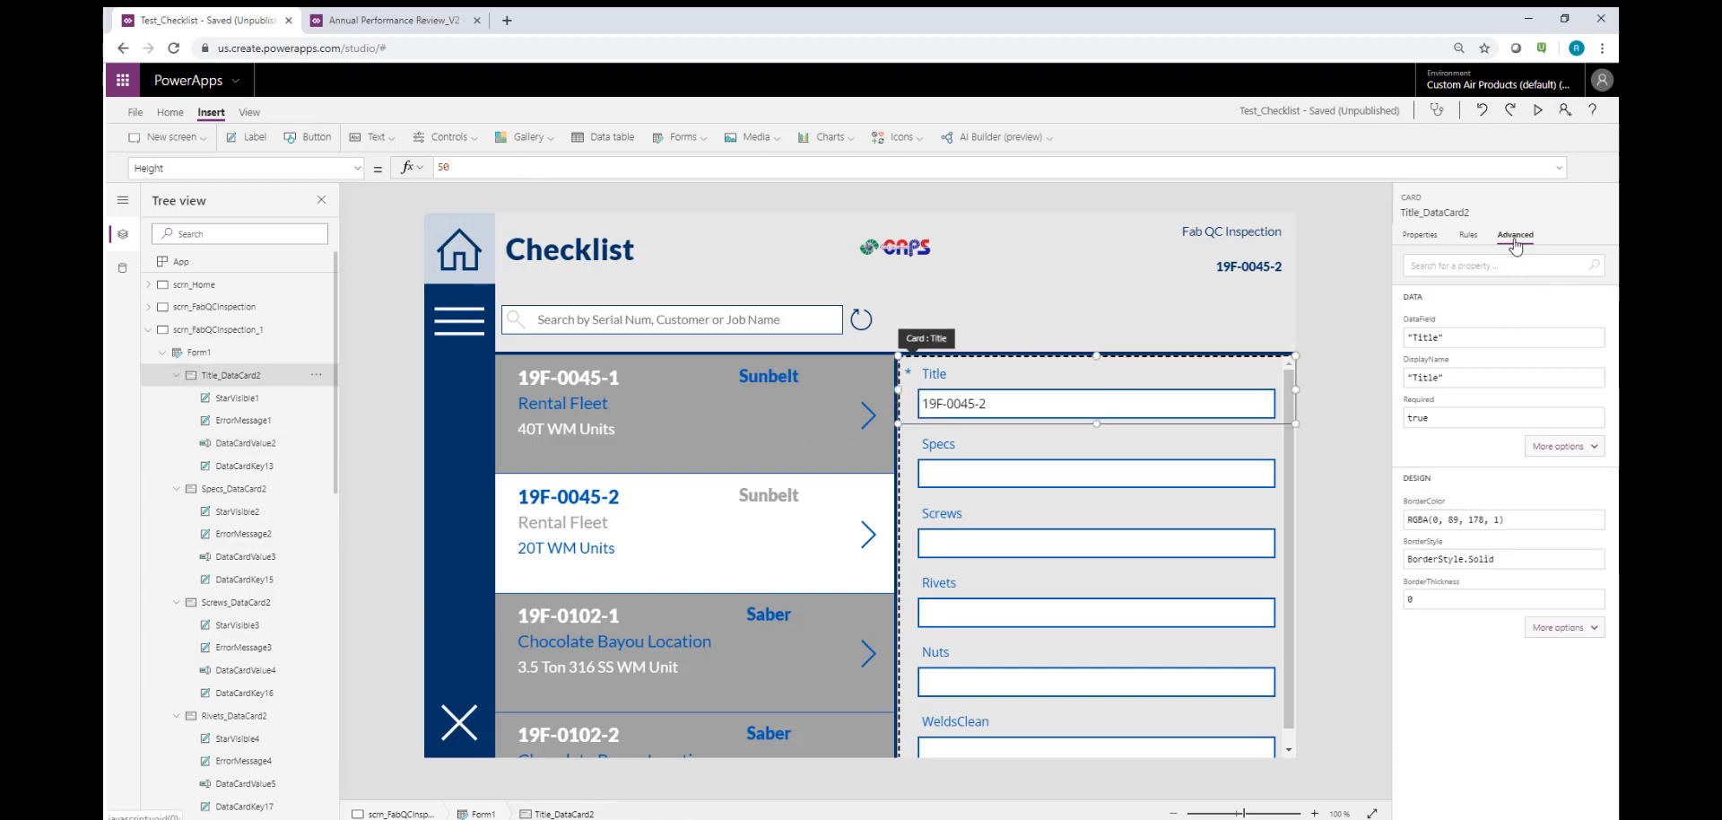
left_click(1427, 233)
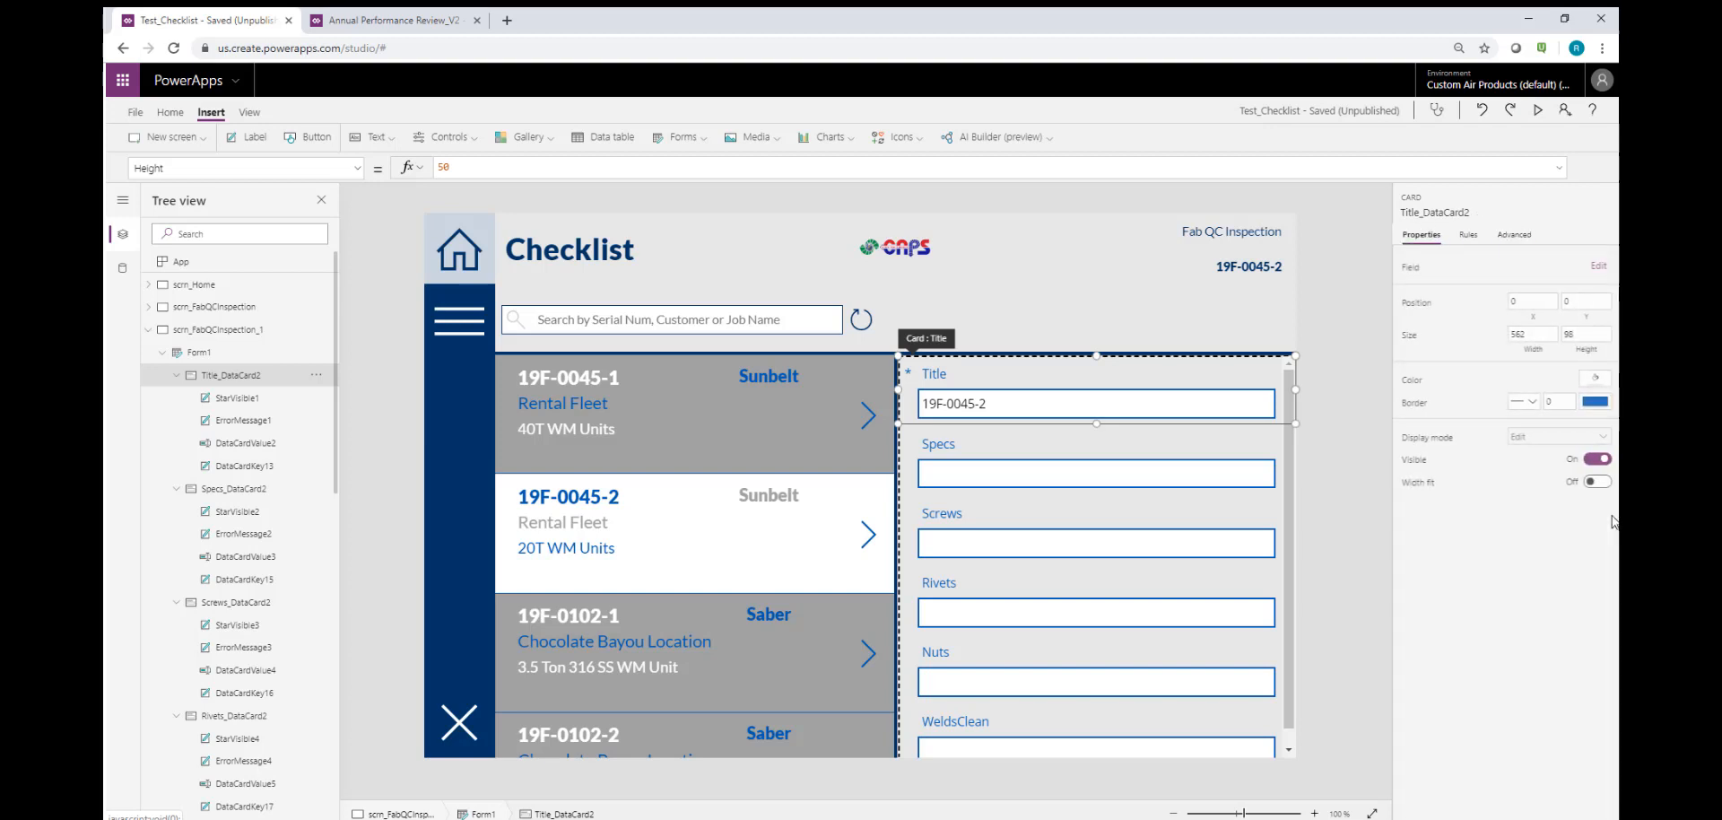
left_click(1600, 461)
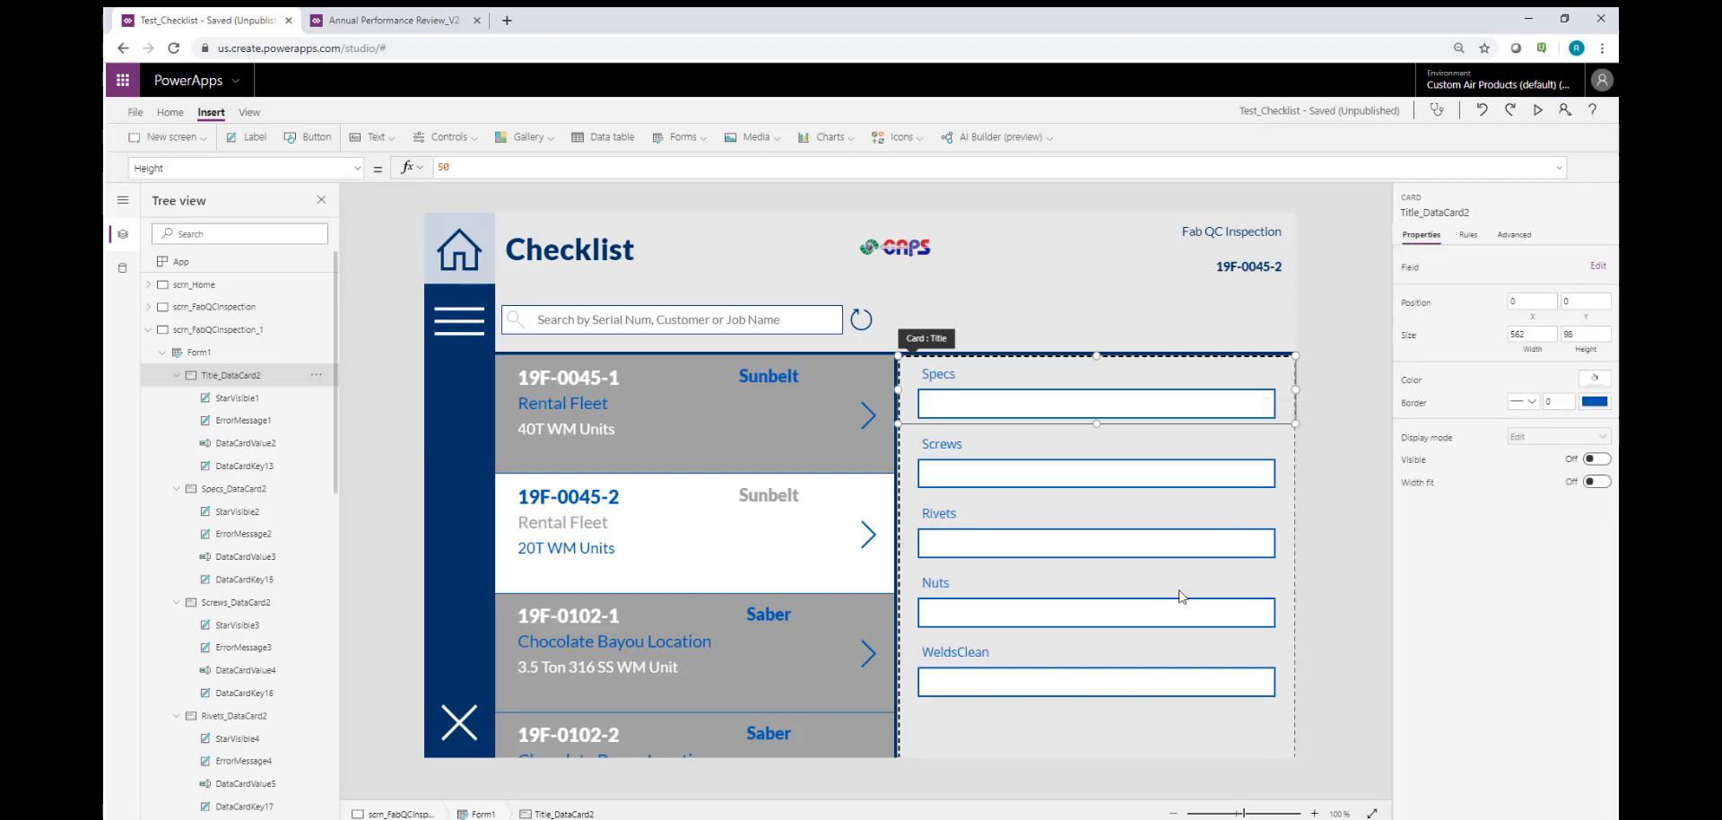
Step: Add a custom card to the Checklist form and close the field list
left_click(192, 354)
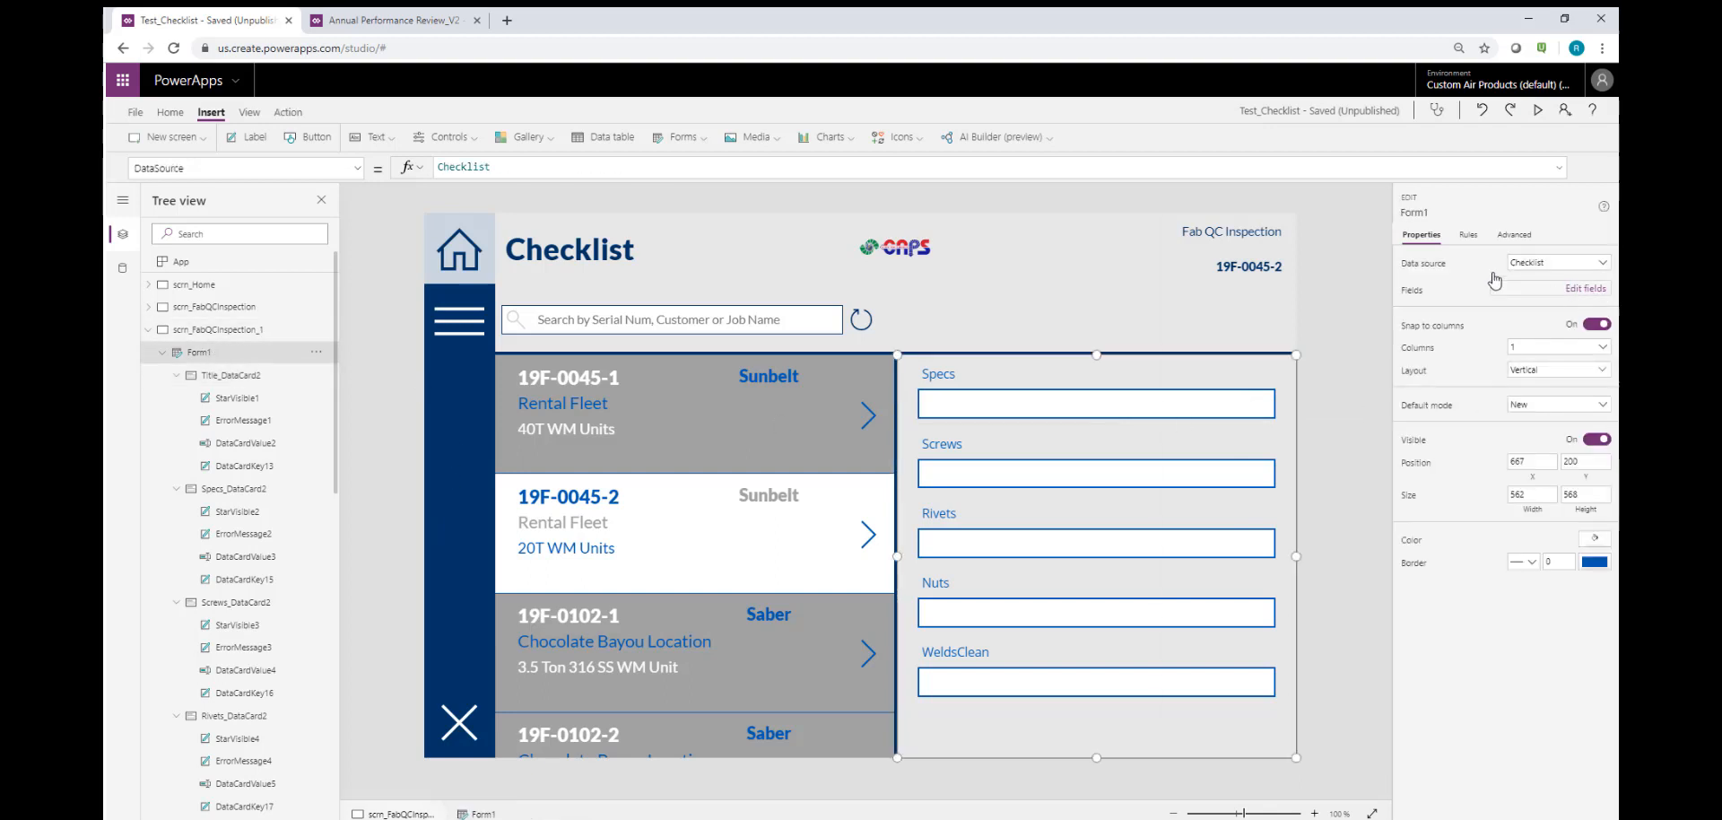
left_click(1597, 292)
left_click(1376, 235)
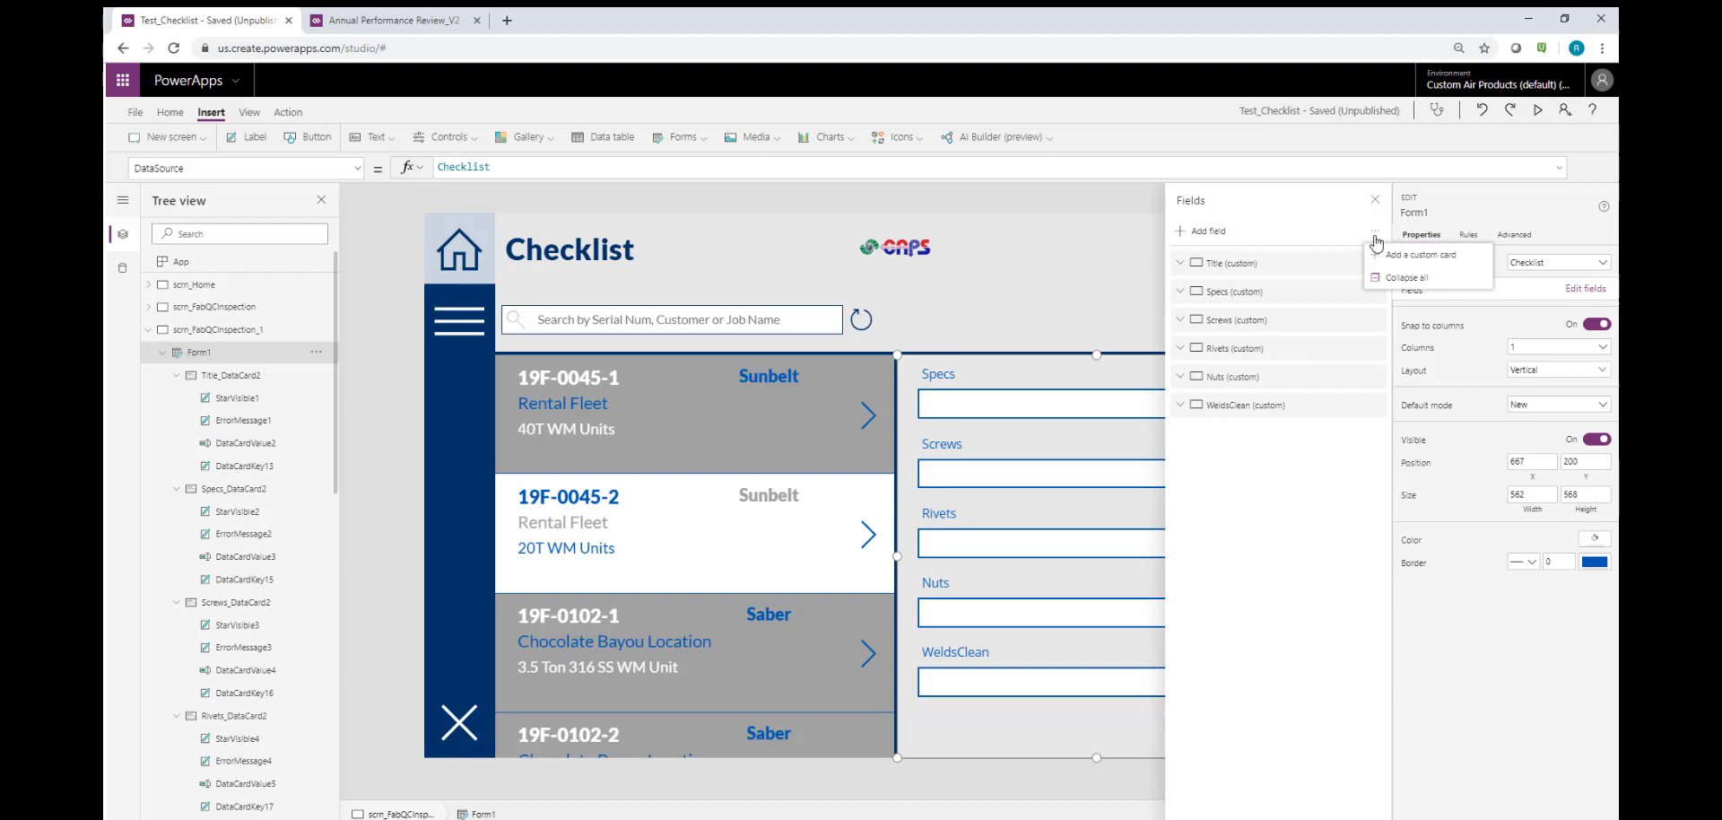
left_click(1426, 256)
left_click(1376, 200)
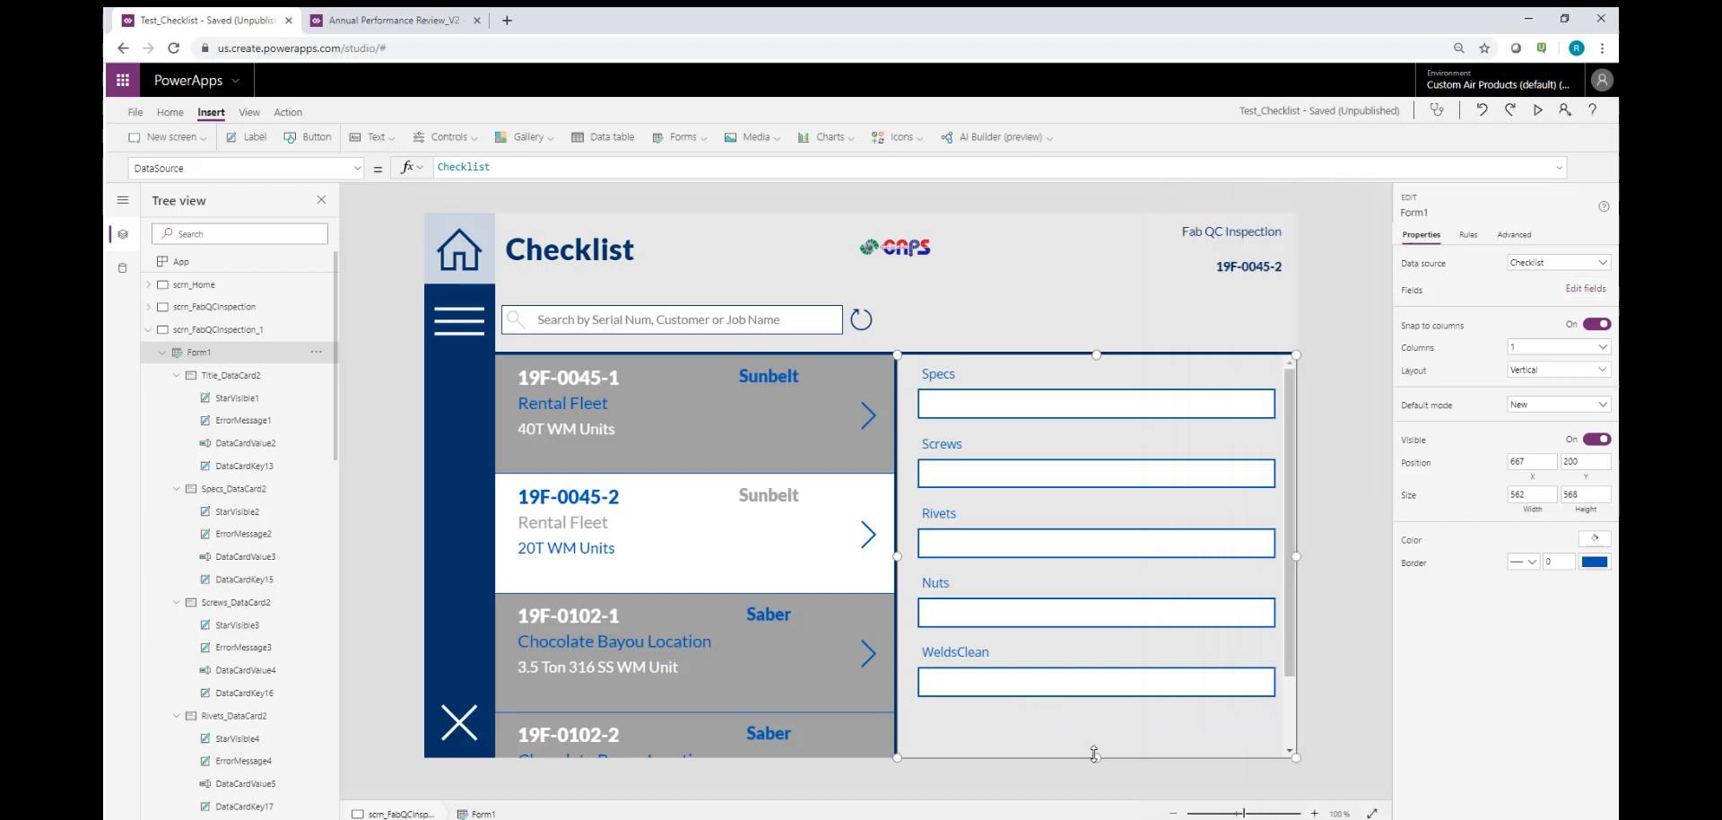
Step: Fill the form with white and shorten it from the bottom to a height of about 468
left_click_drag(1098, 758, 1102, 712)
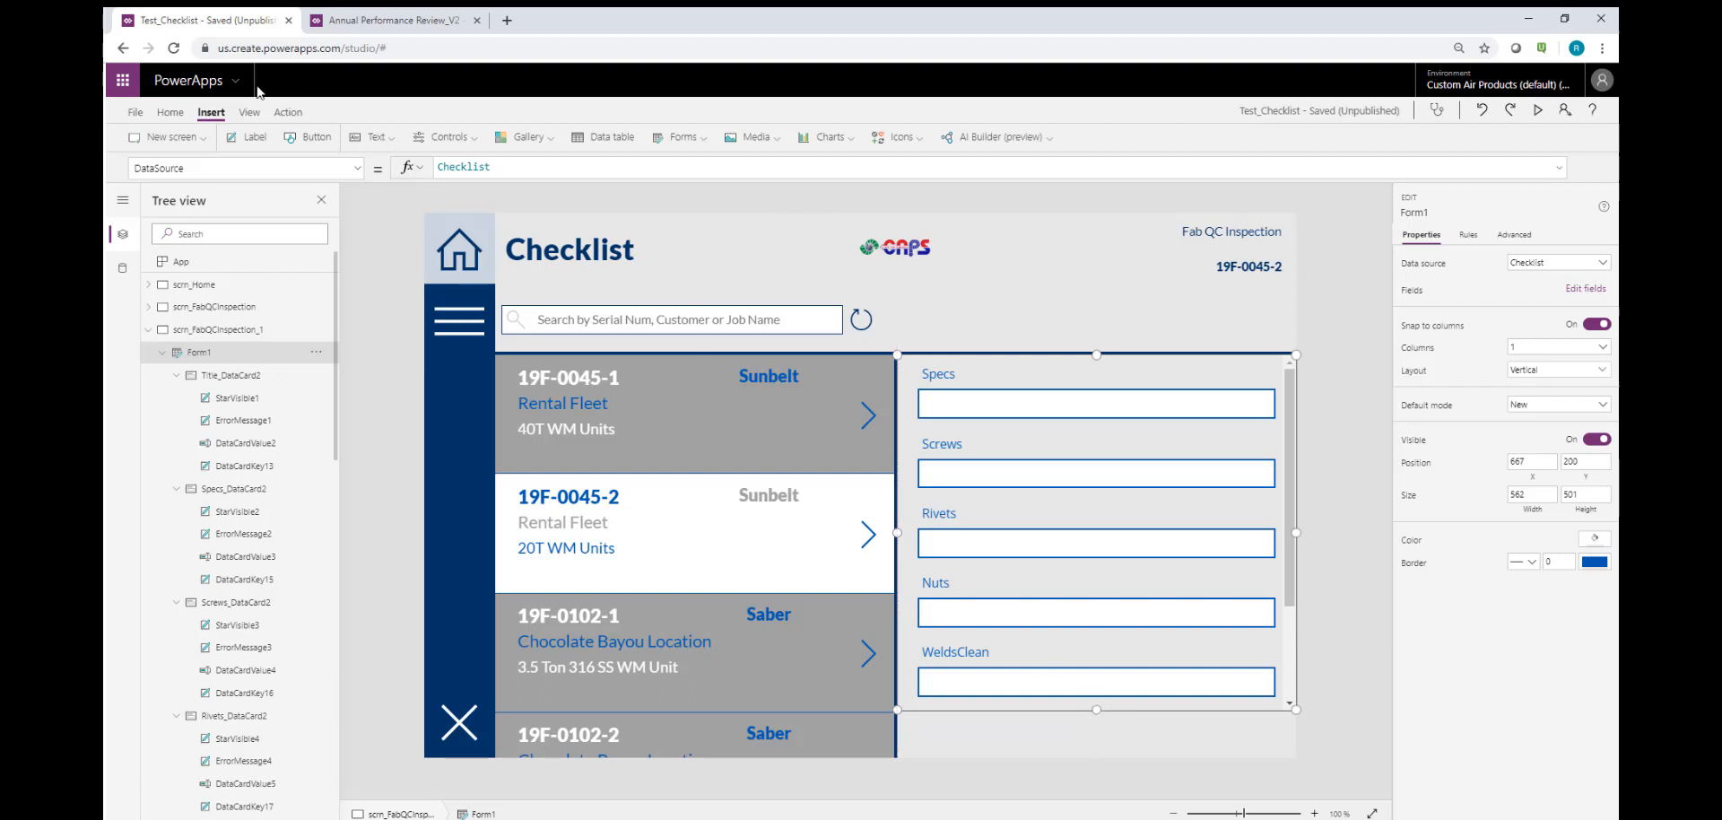
left_click(170, 112)
left_click(693, 137)
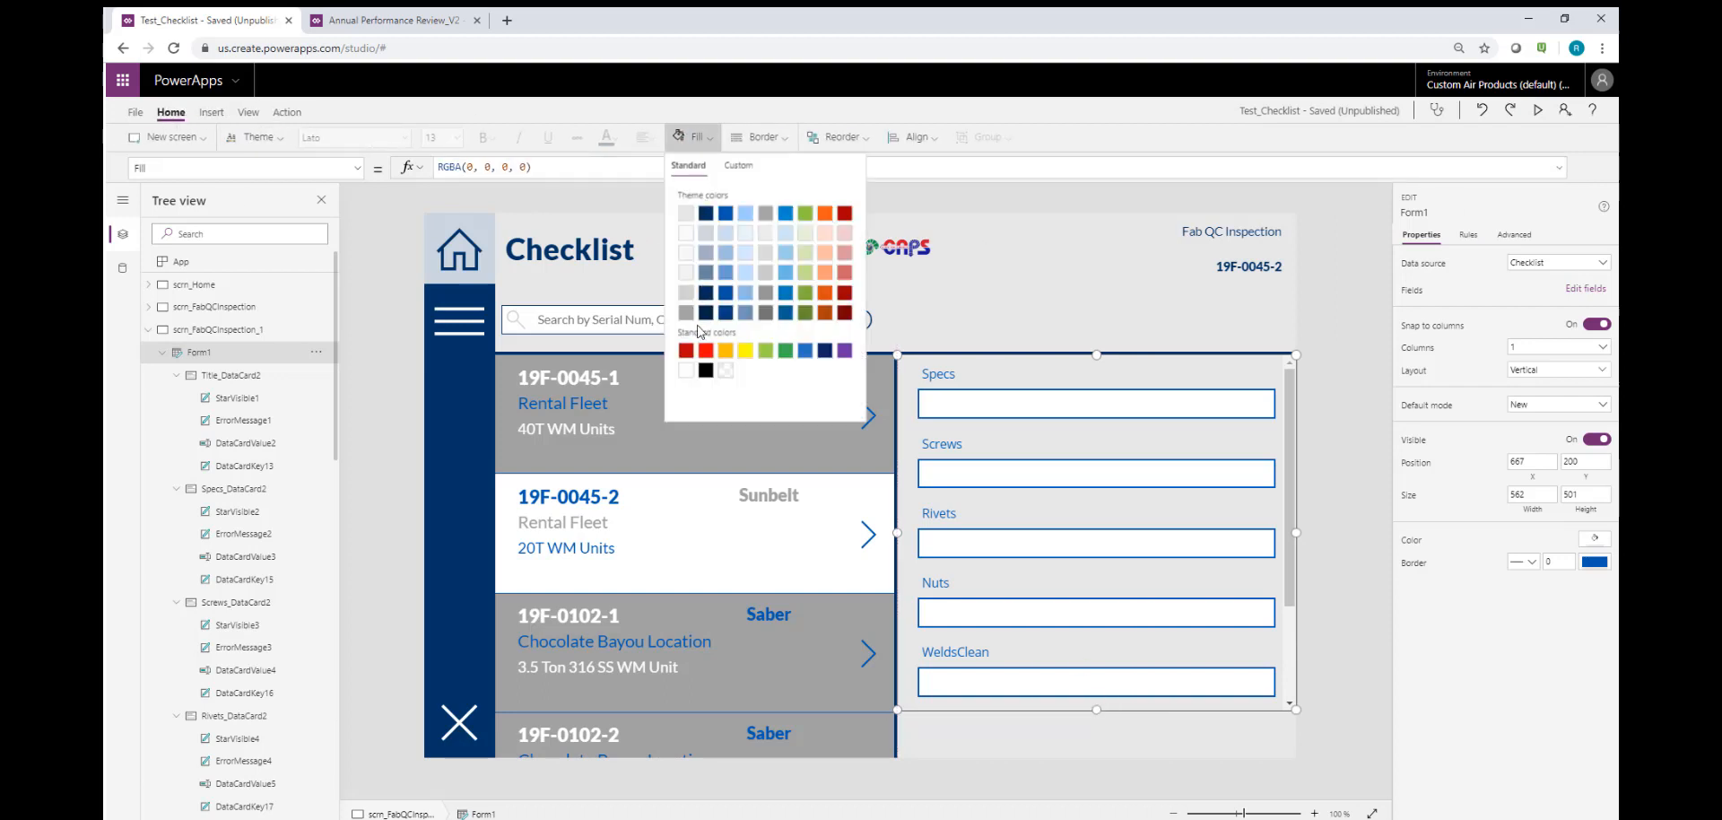
left_click(686, 369)
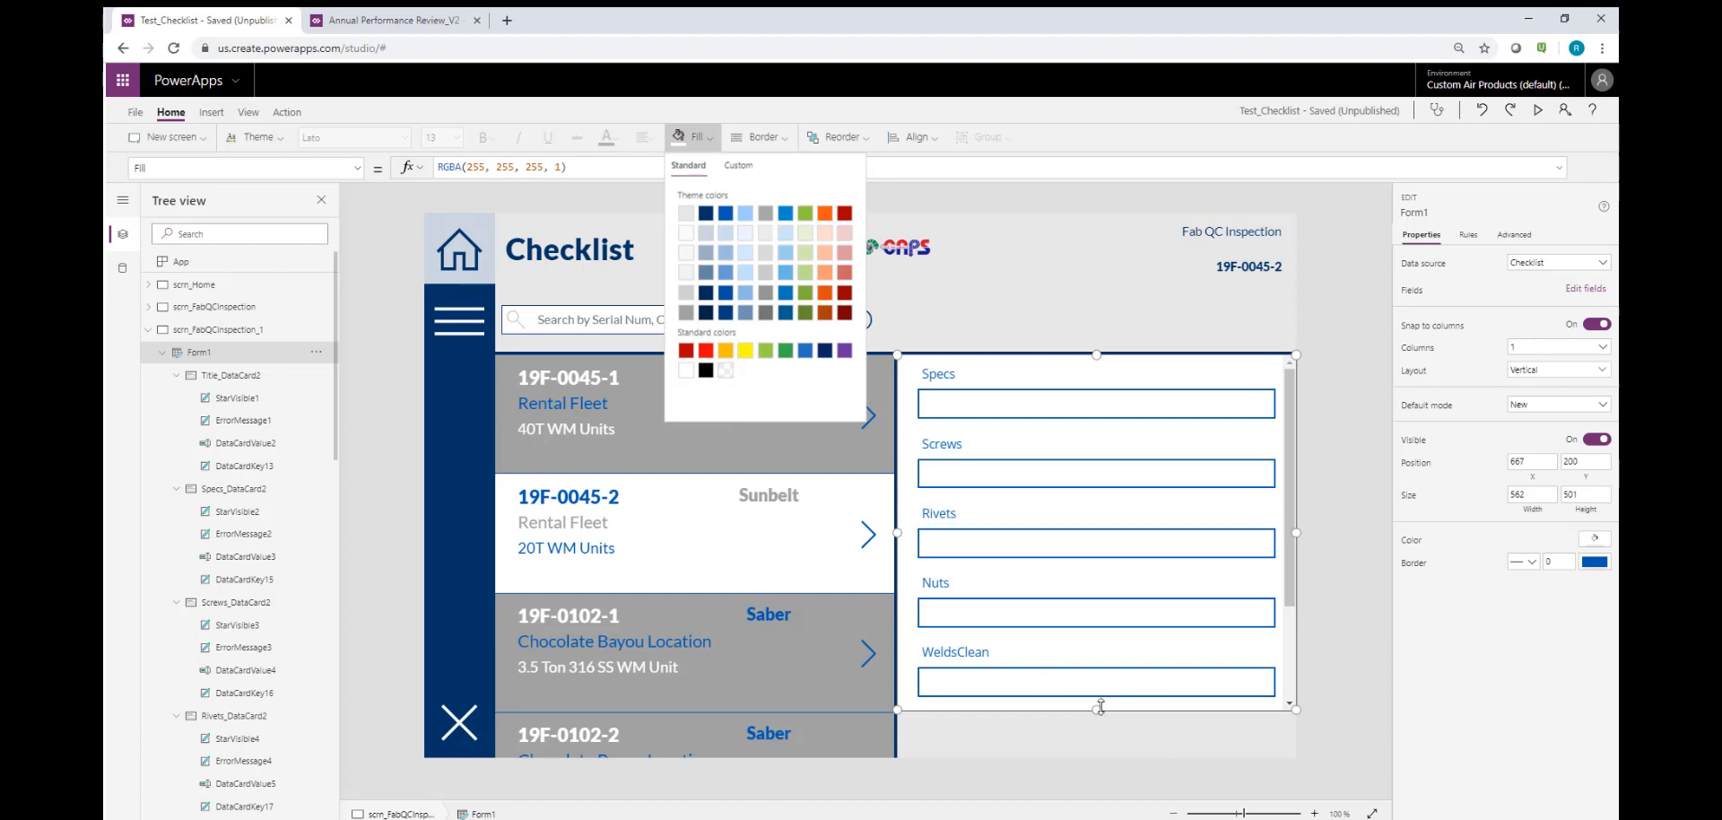
left_click_drag(1095, 707, 1106, 687)
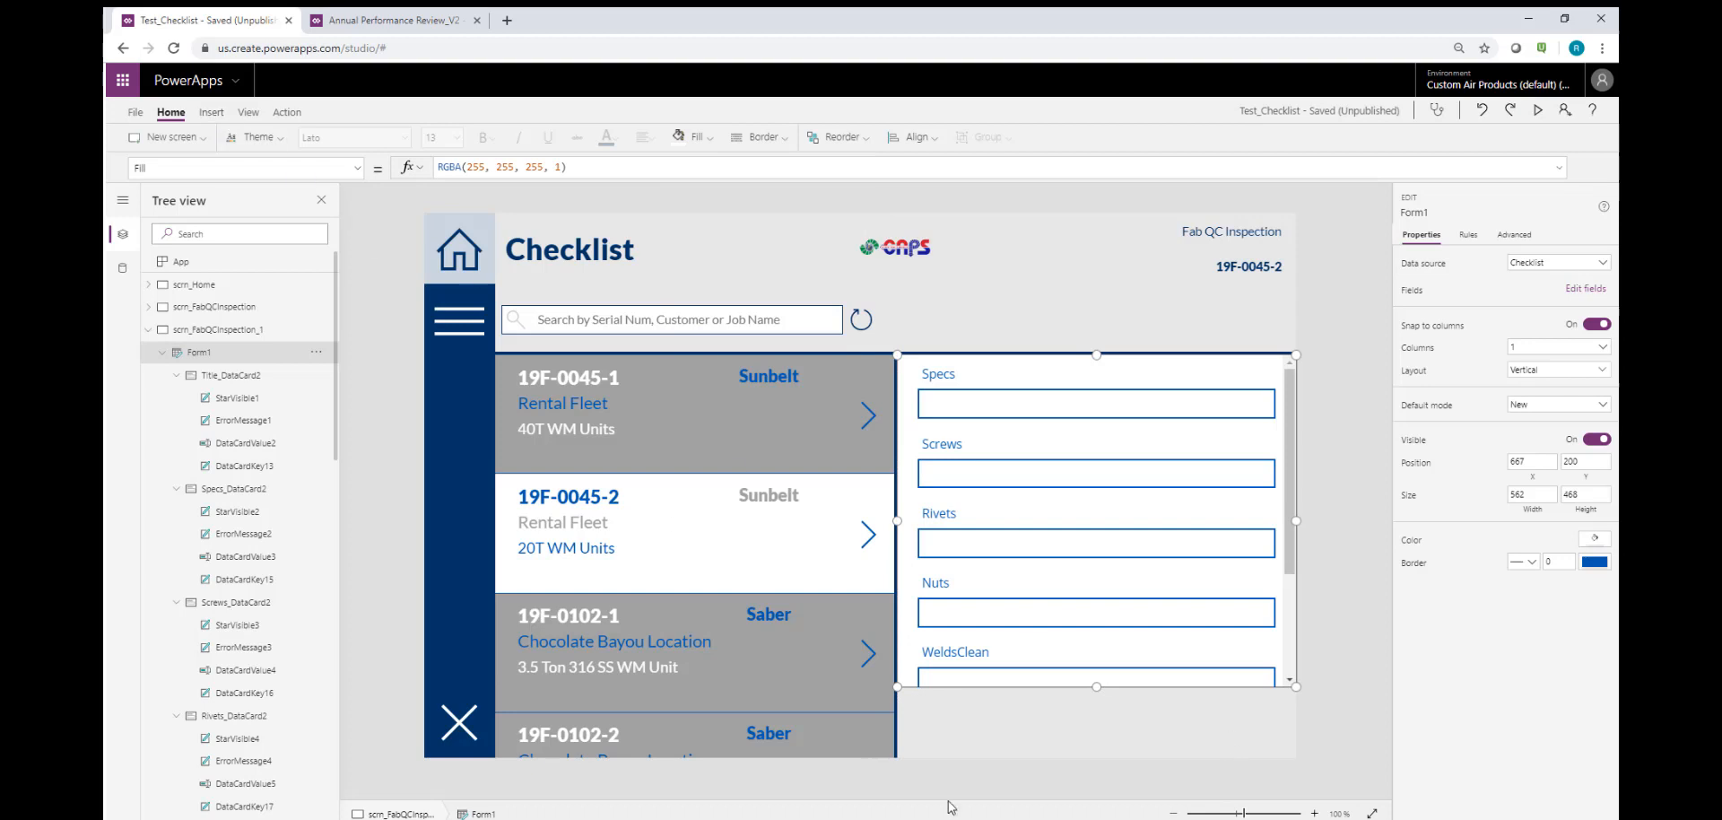
Step: Insert a button on the screen below the form's lower-right corner, with the text Submit Checklist
left_click(978, 722)
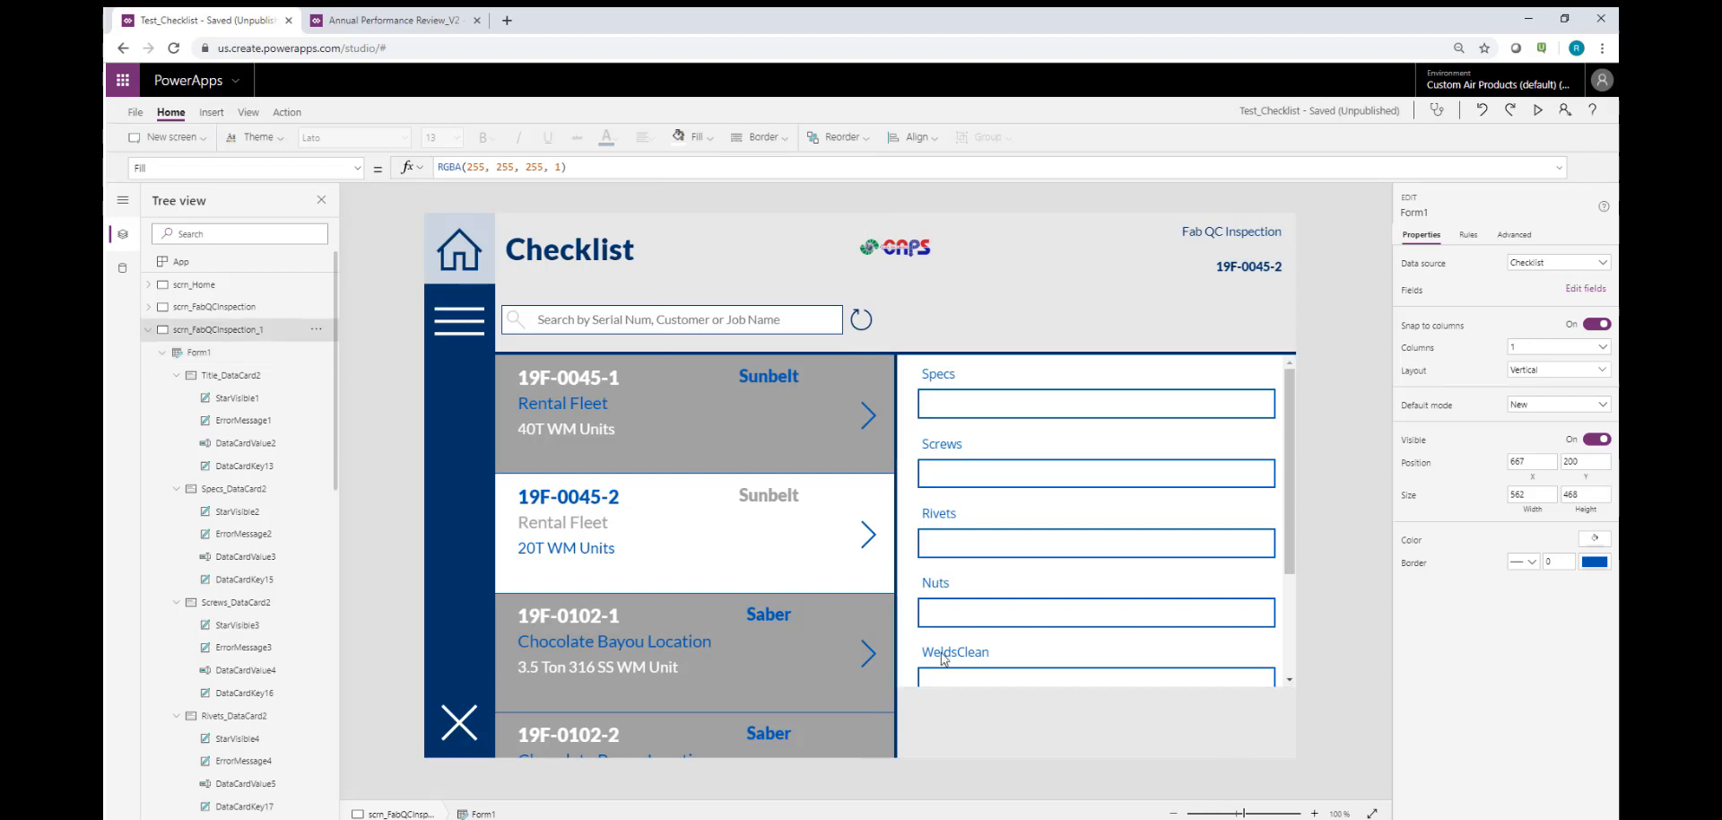
left_click(213, 112)
left_click(308, 136)
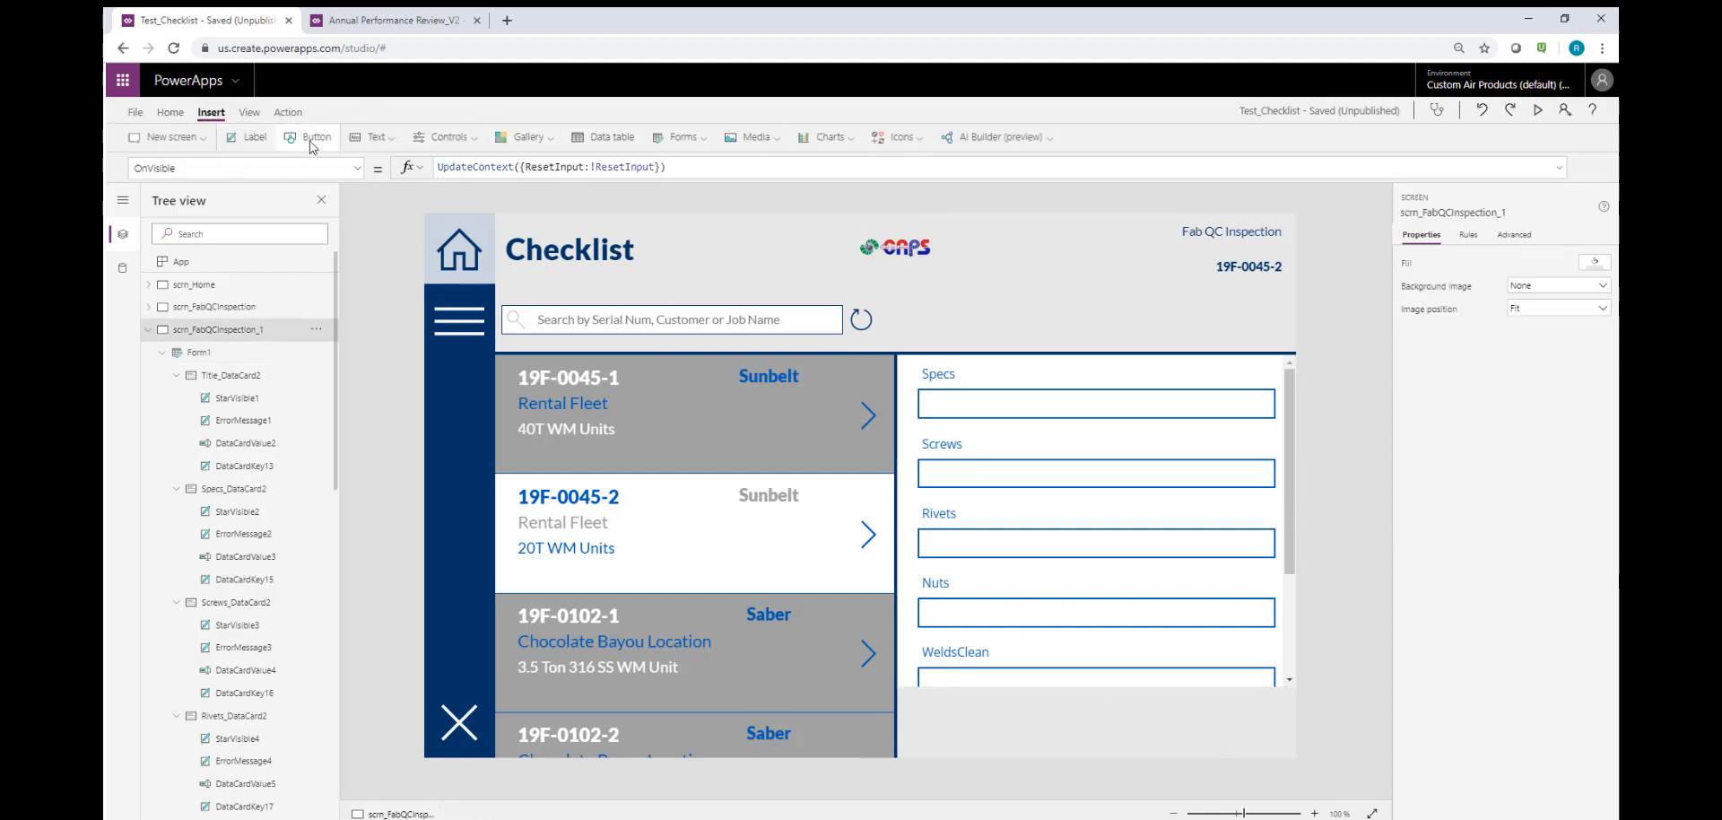
left_click_drag(532, 268, 1139, 734)
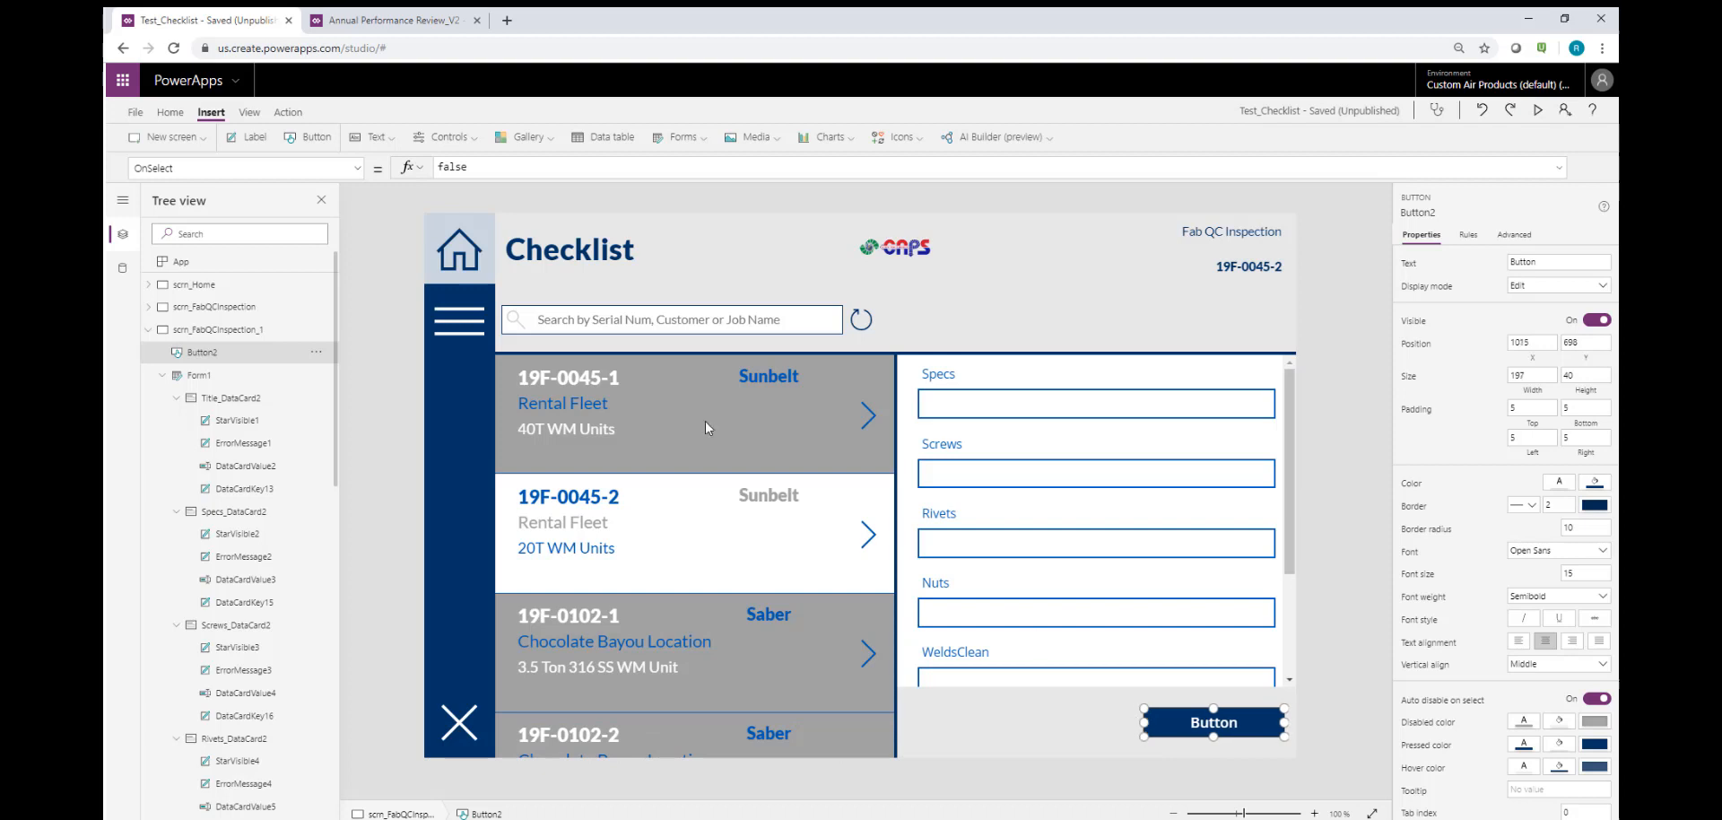
type("Submit")
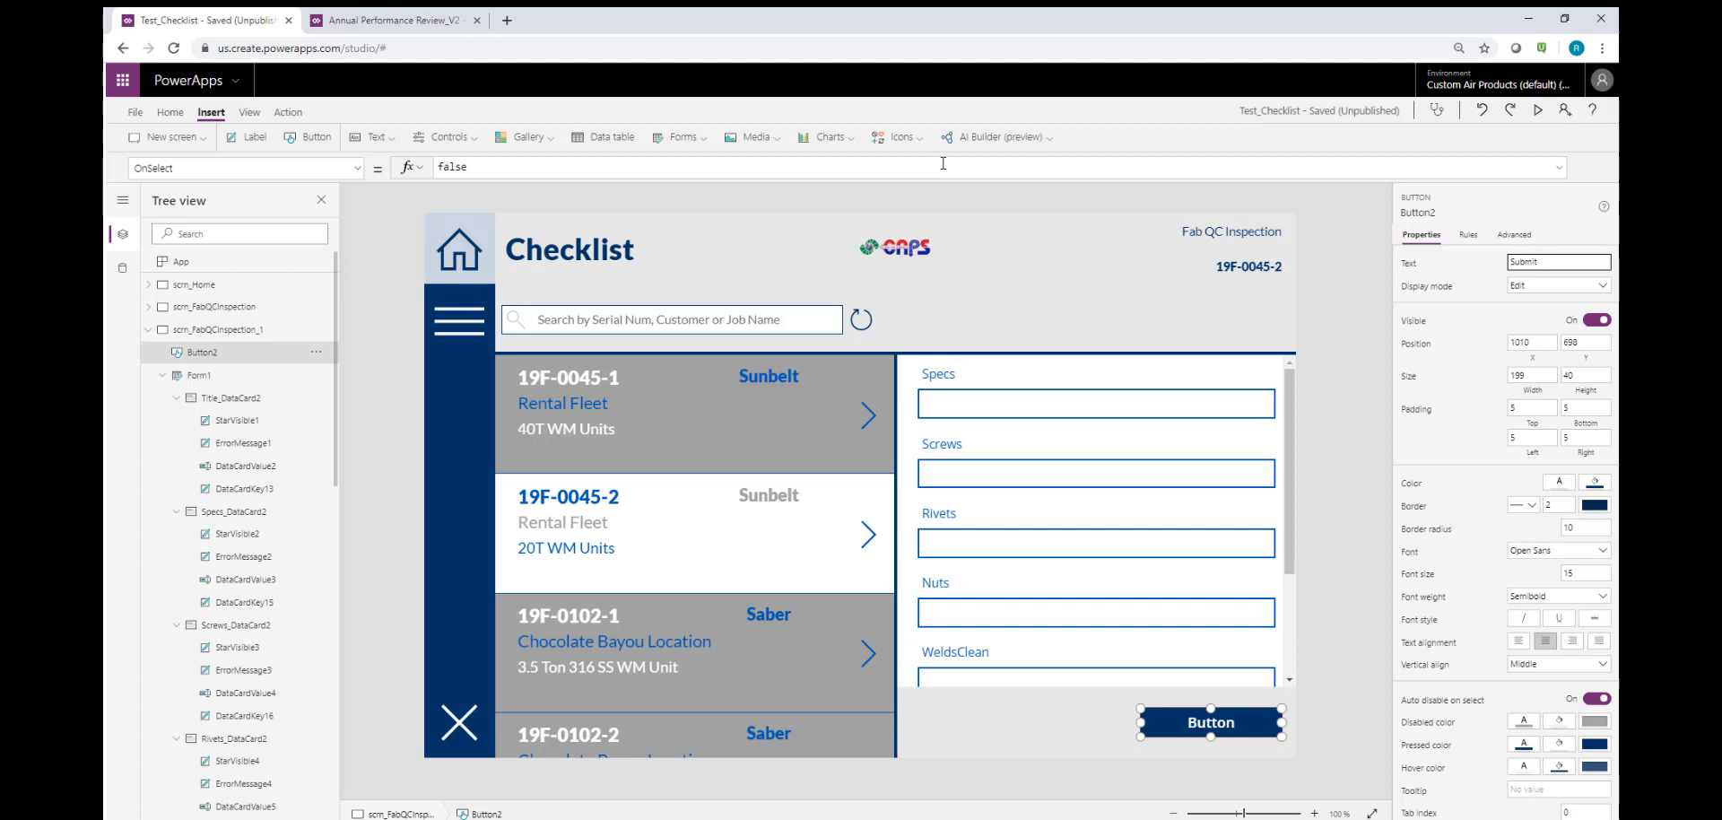
type(" Checklist")
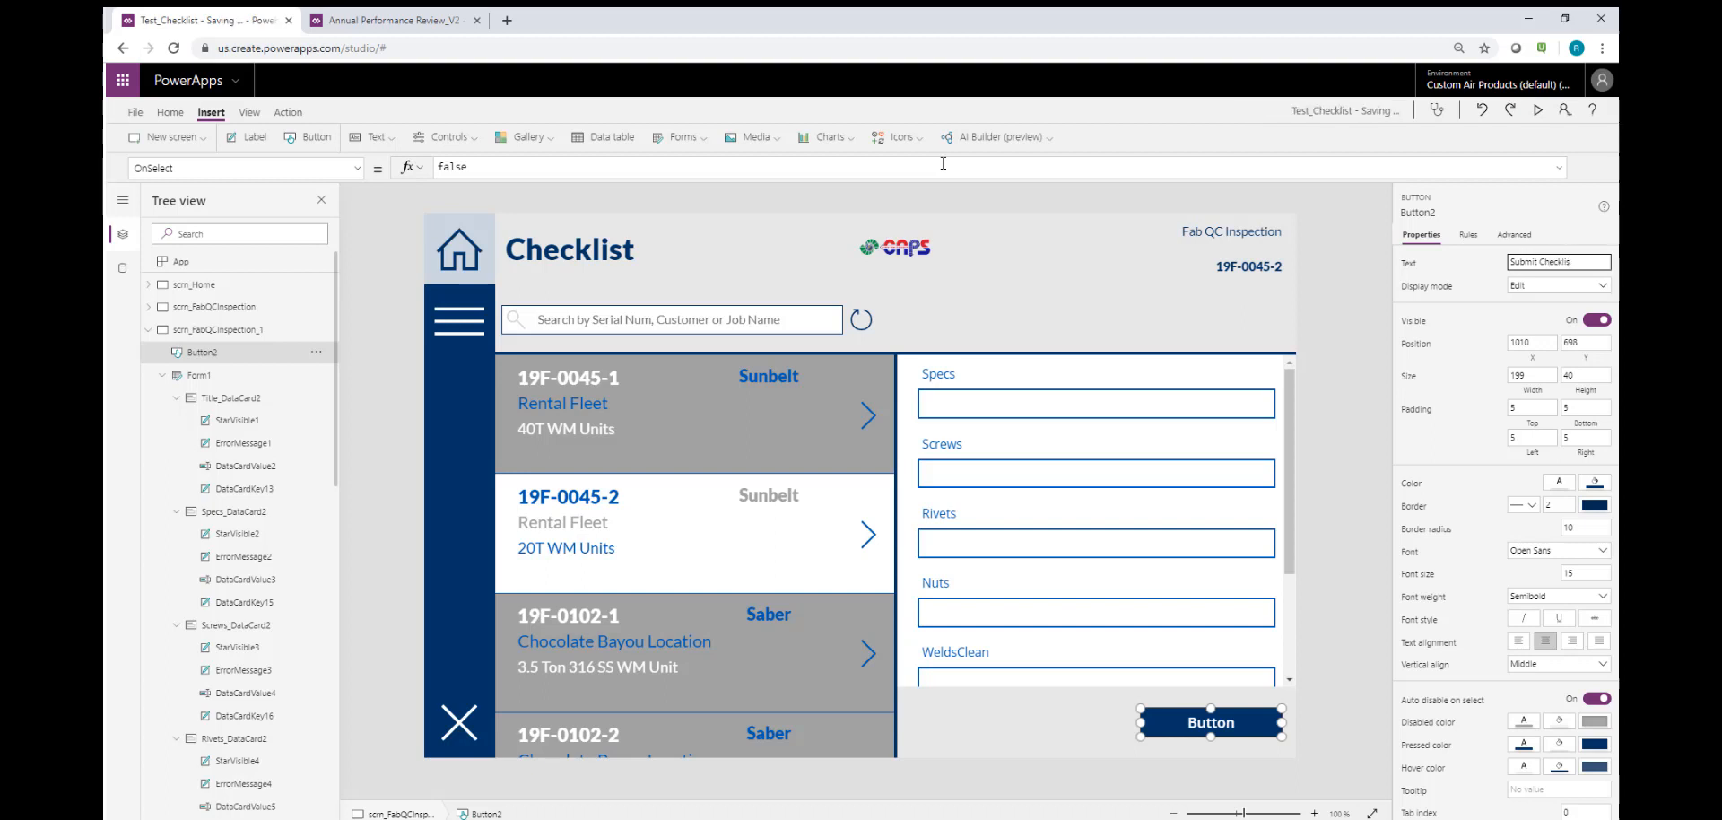
left_click(1310, 349)
Step: Extend the form's lower edge slightly so that it ends just above the Submit Checklist button
left_click(1134, 628)
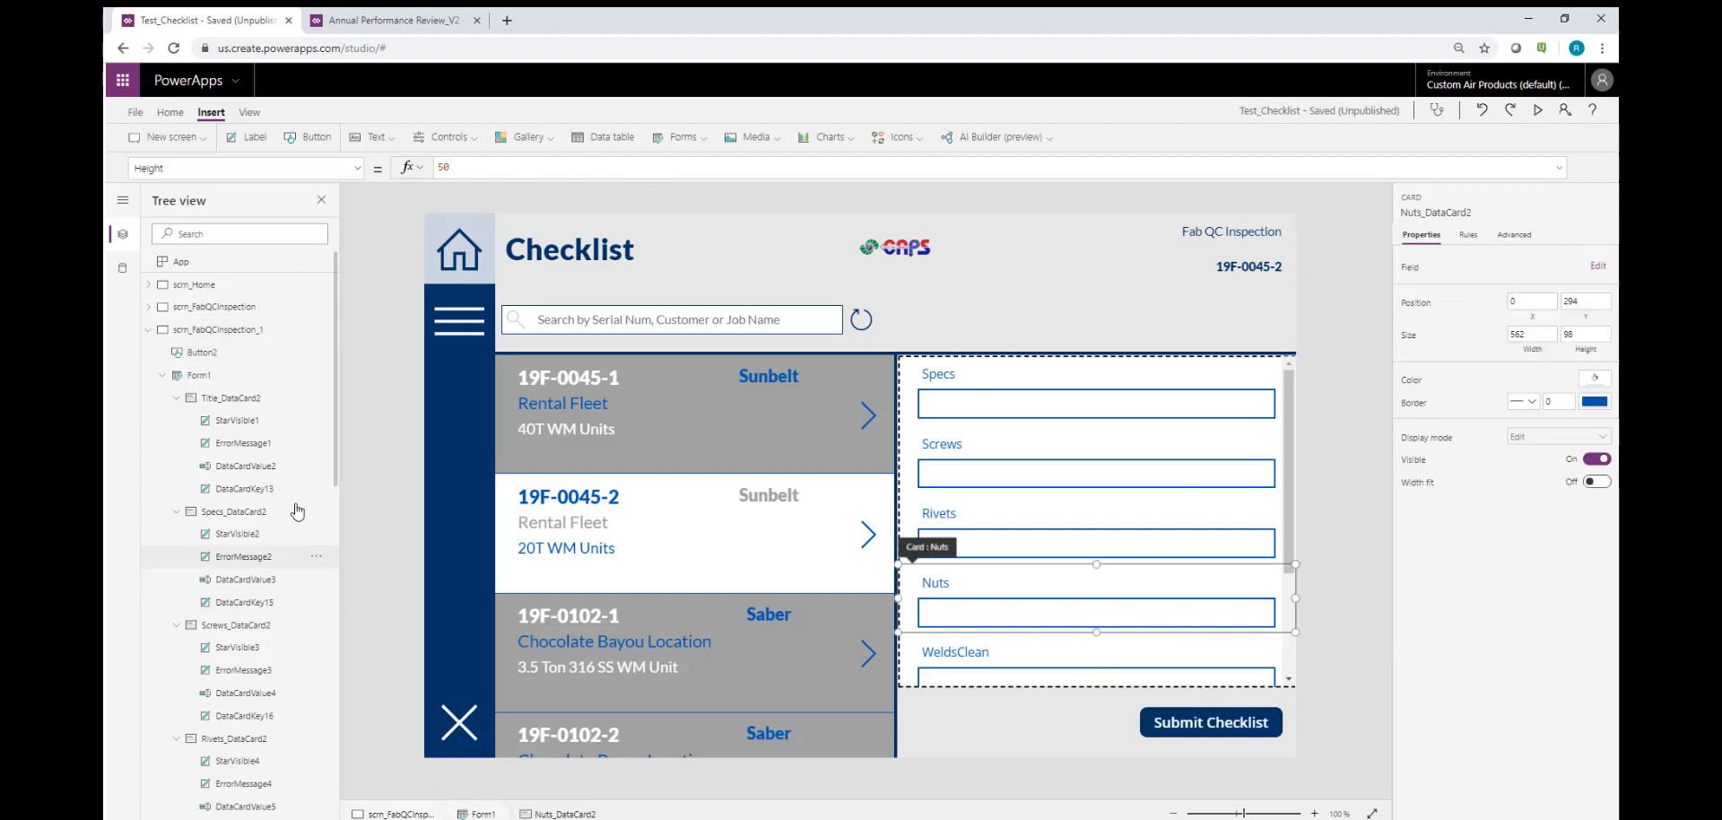
left_click(224, 375)
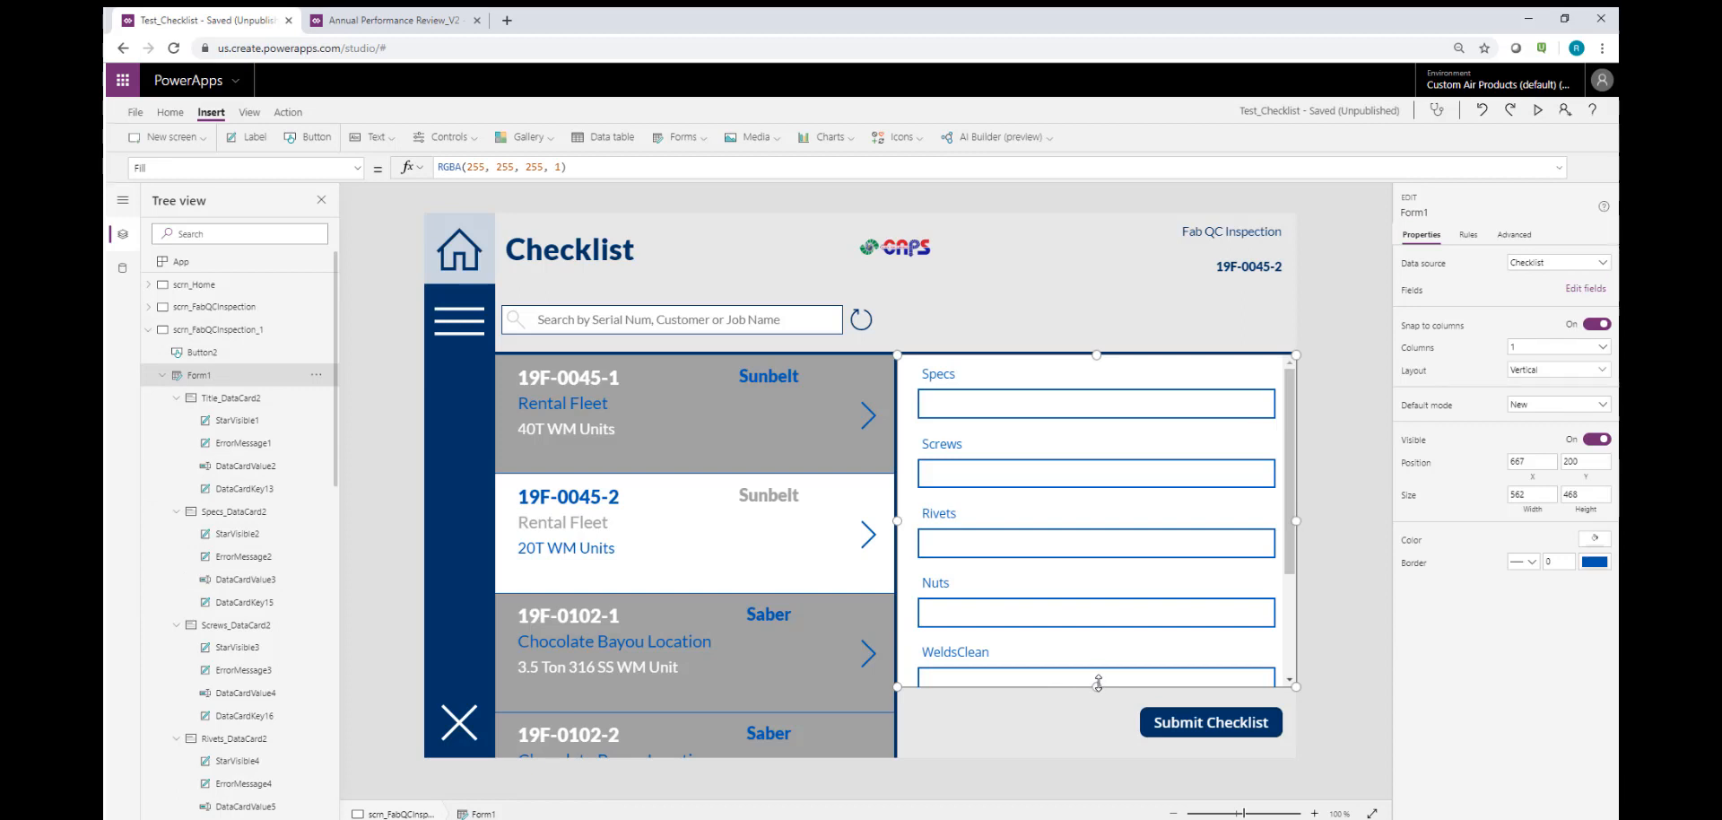
left_click_drag(1097, 683, 1102, 694)
Step: Insert a Next icon into the empty custom card below WeldsClean and place it in the card's lower-right corner
scroll(1128, 617, "down", 2)
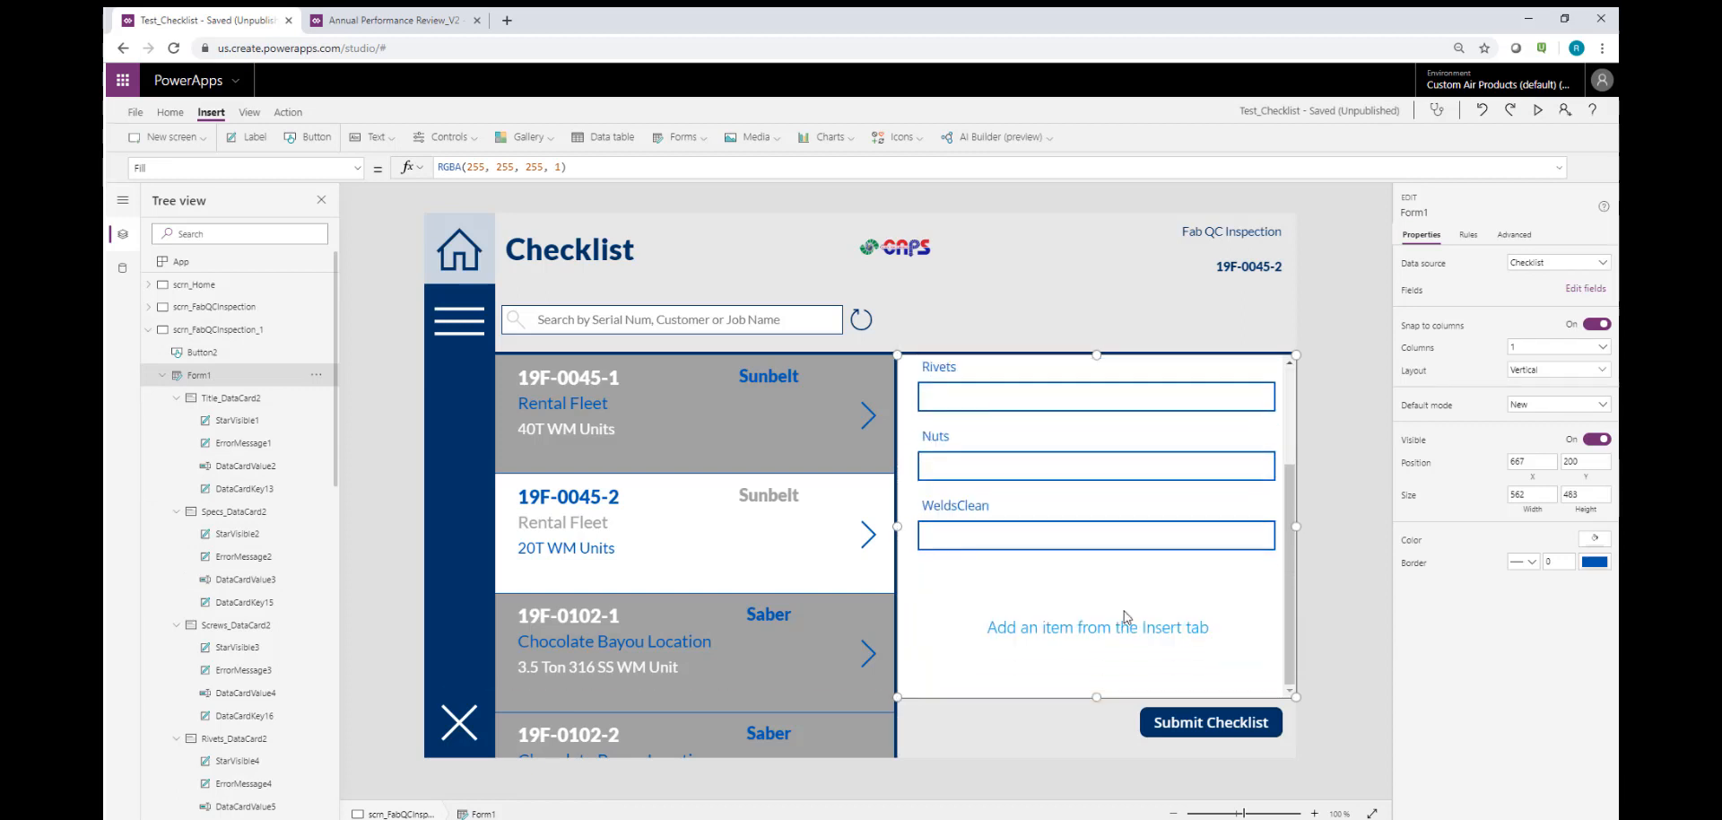
left_click(1128, 616)
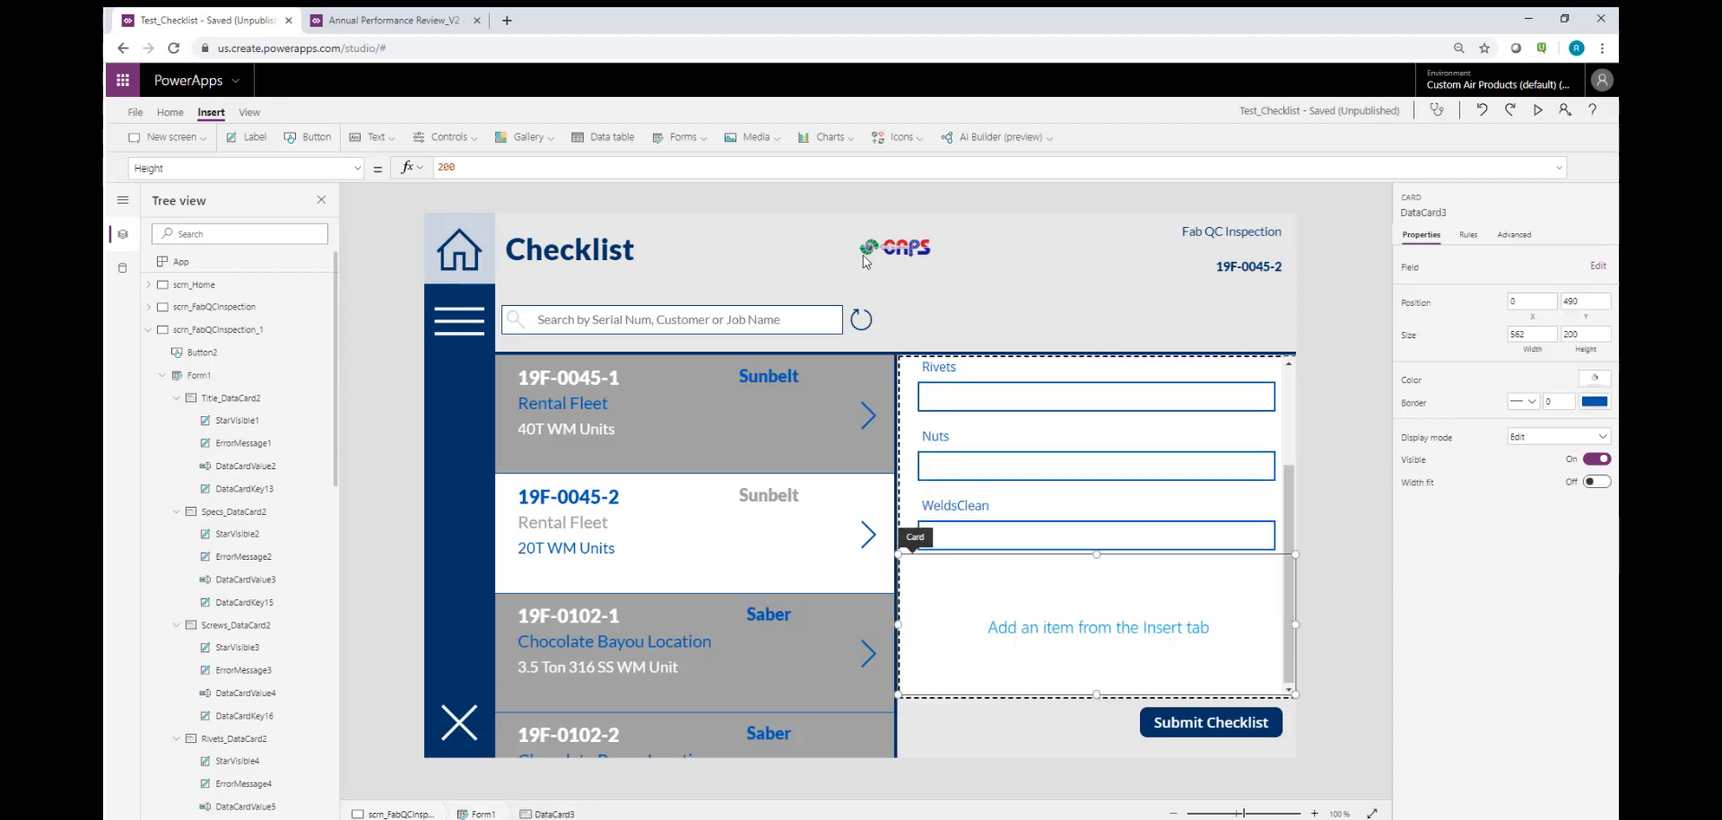
left_click(900, 137)
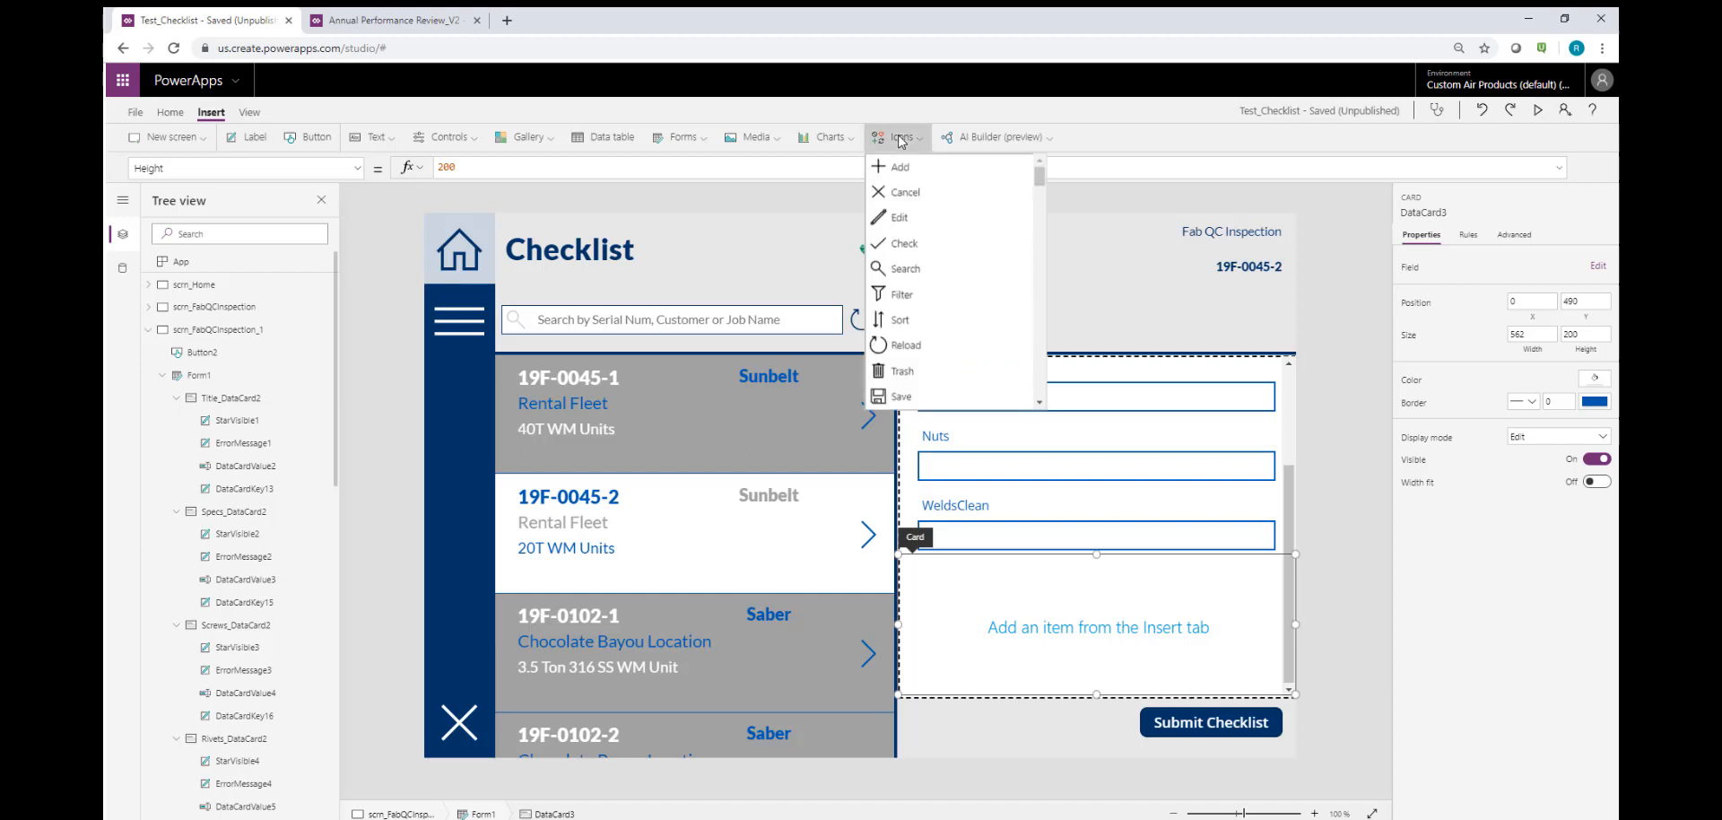
scroll(933, 247, "down", 10)
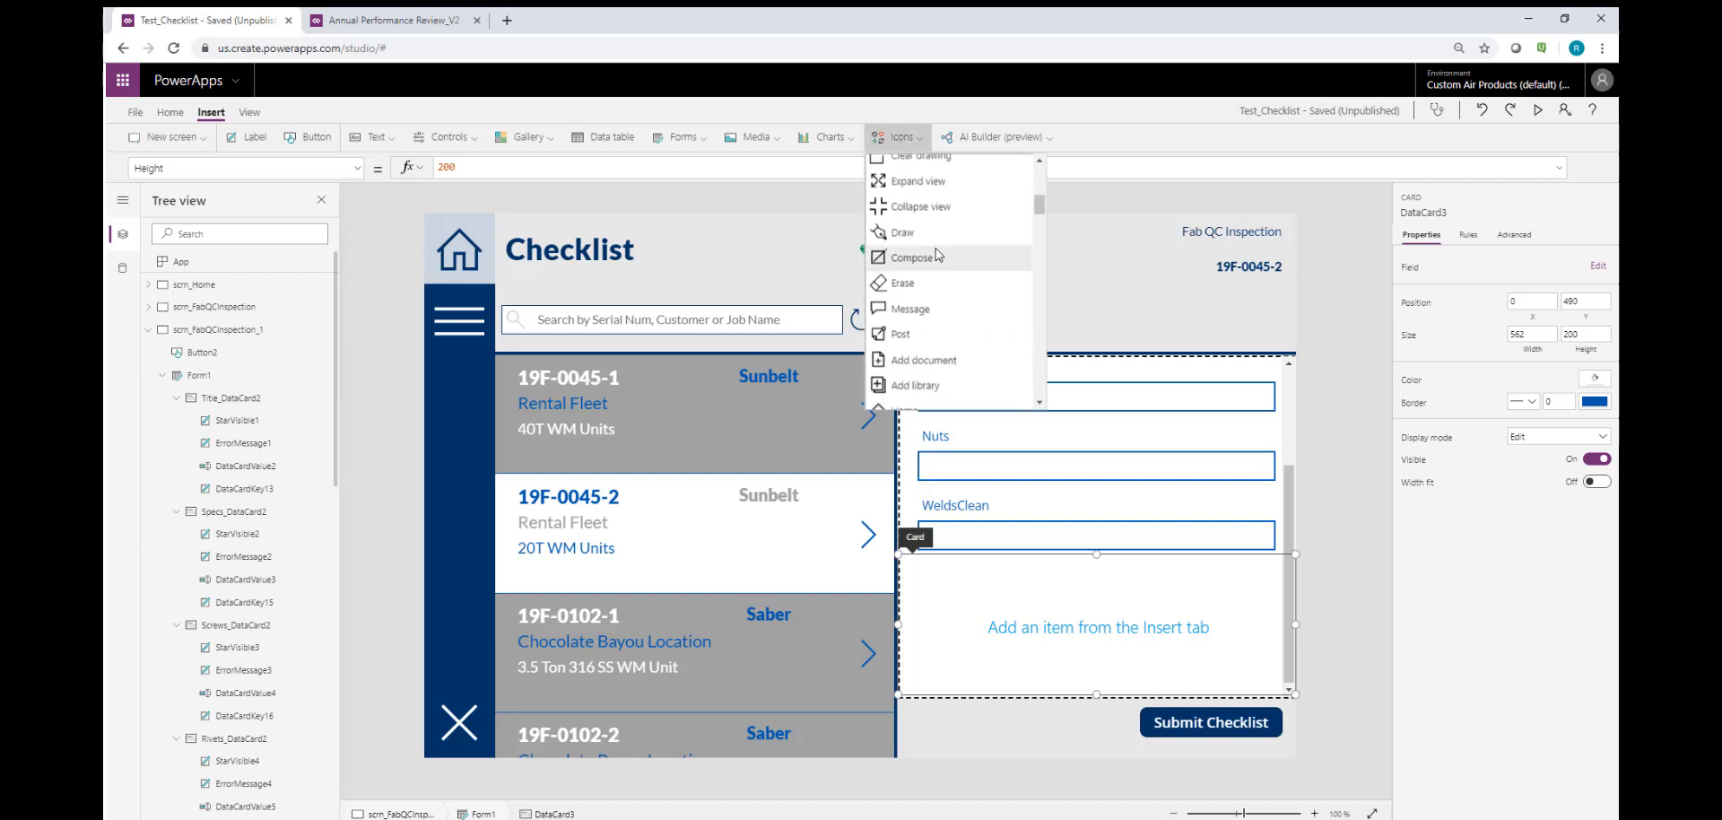
scroll(937, 255, "down", 6)
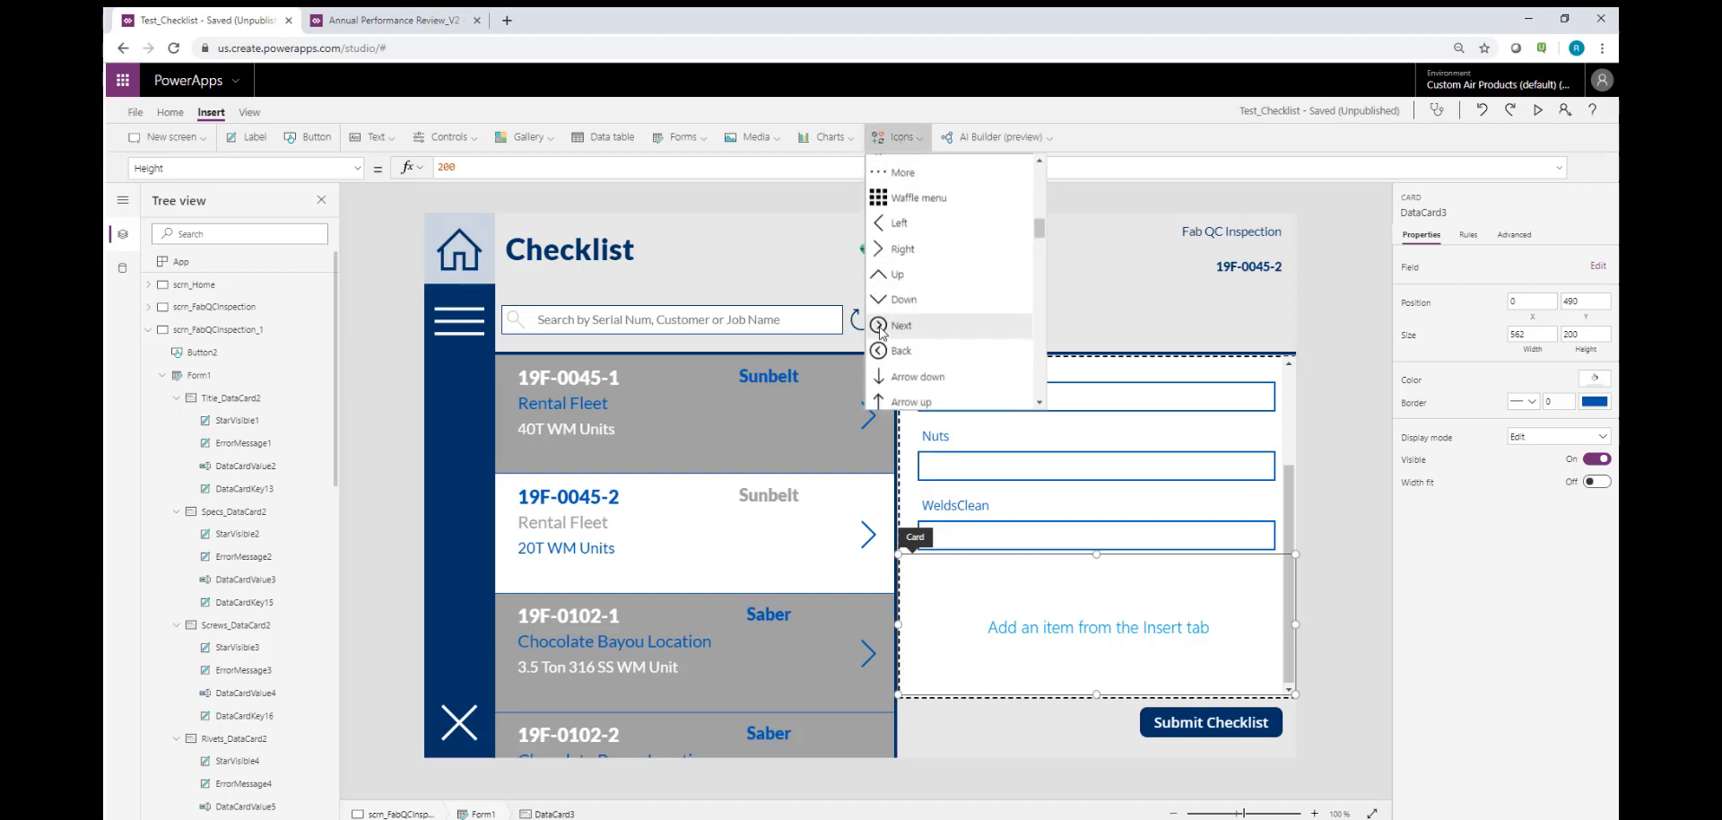
left_click(887, 336)
left_click_drag(942, 599, 1246, 662)
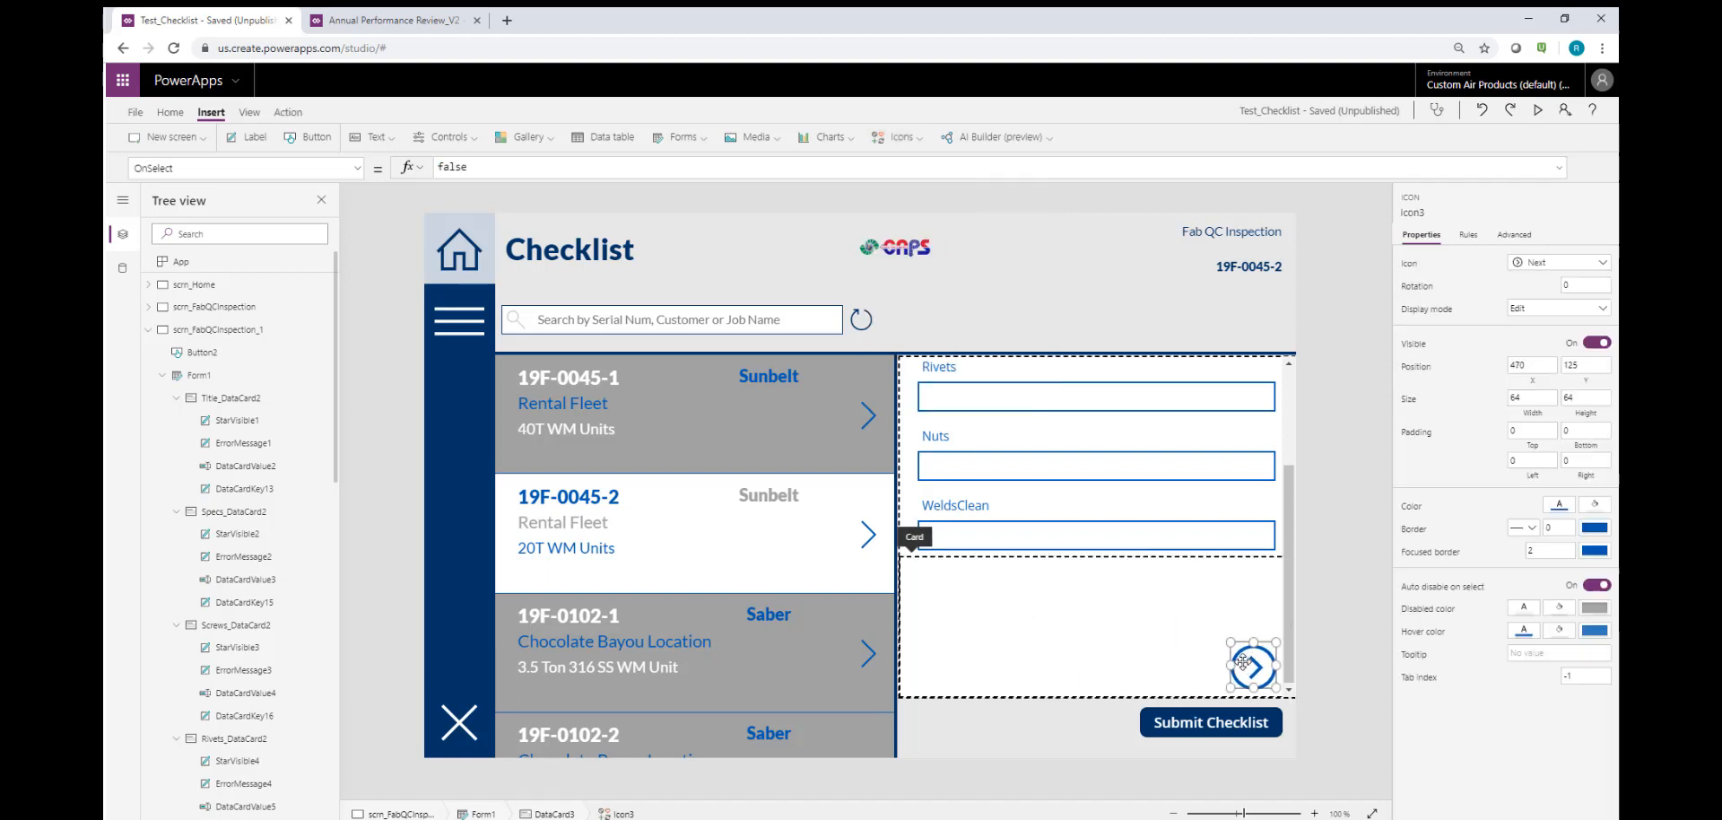
Step: Insert a Back icon in the custom card's lower-left corner at about X 32, Y 125, and shift the Next icon to about X 478
left_click(902, 138)
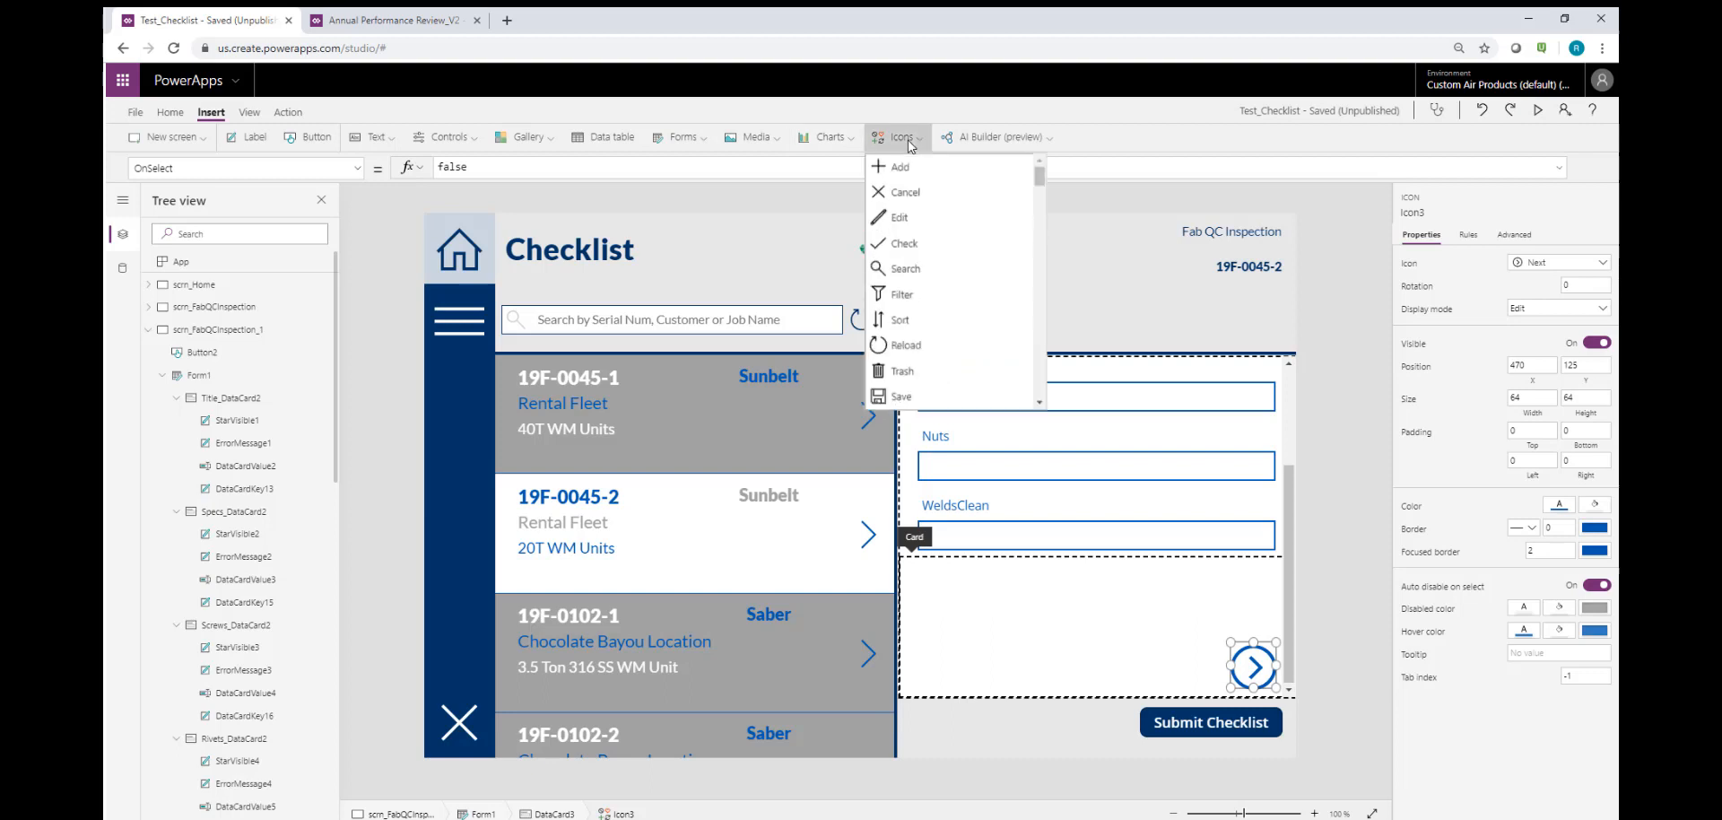
scroll(909, 305, "down", 5)
scroll(909, 316, "down", 5)
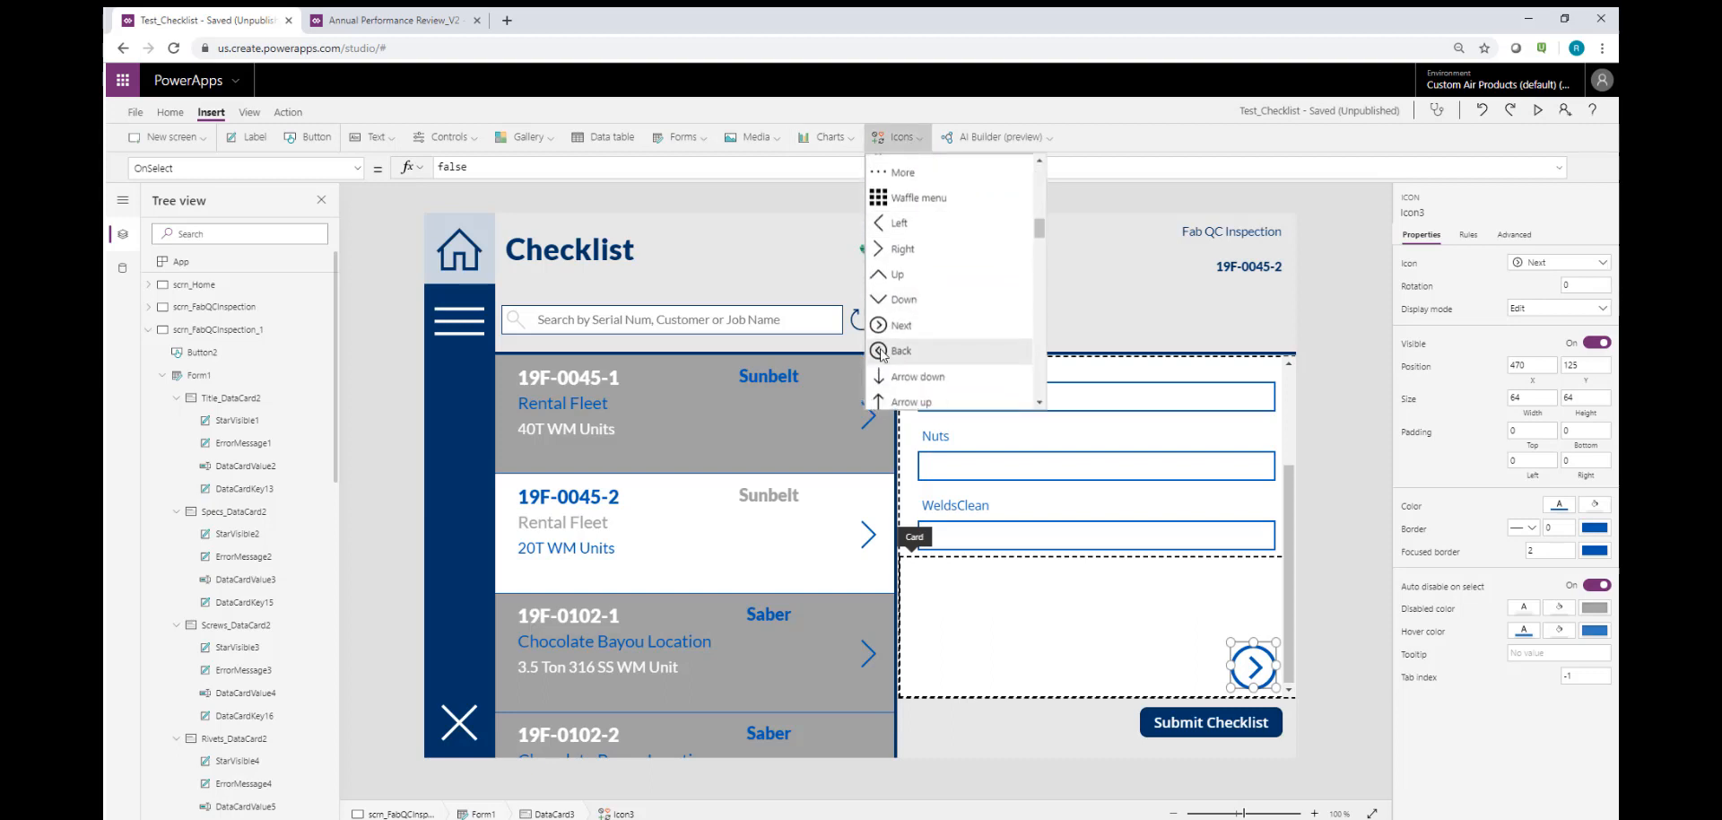
left_click(902, 350)
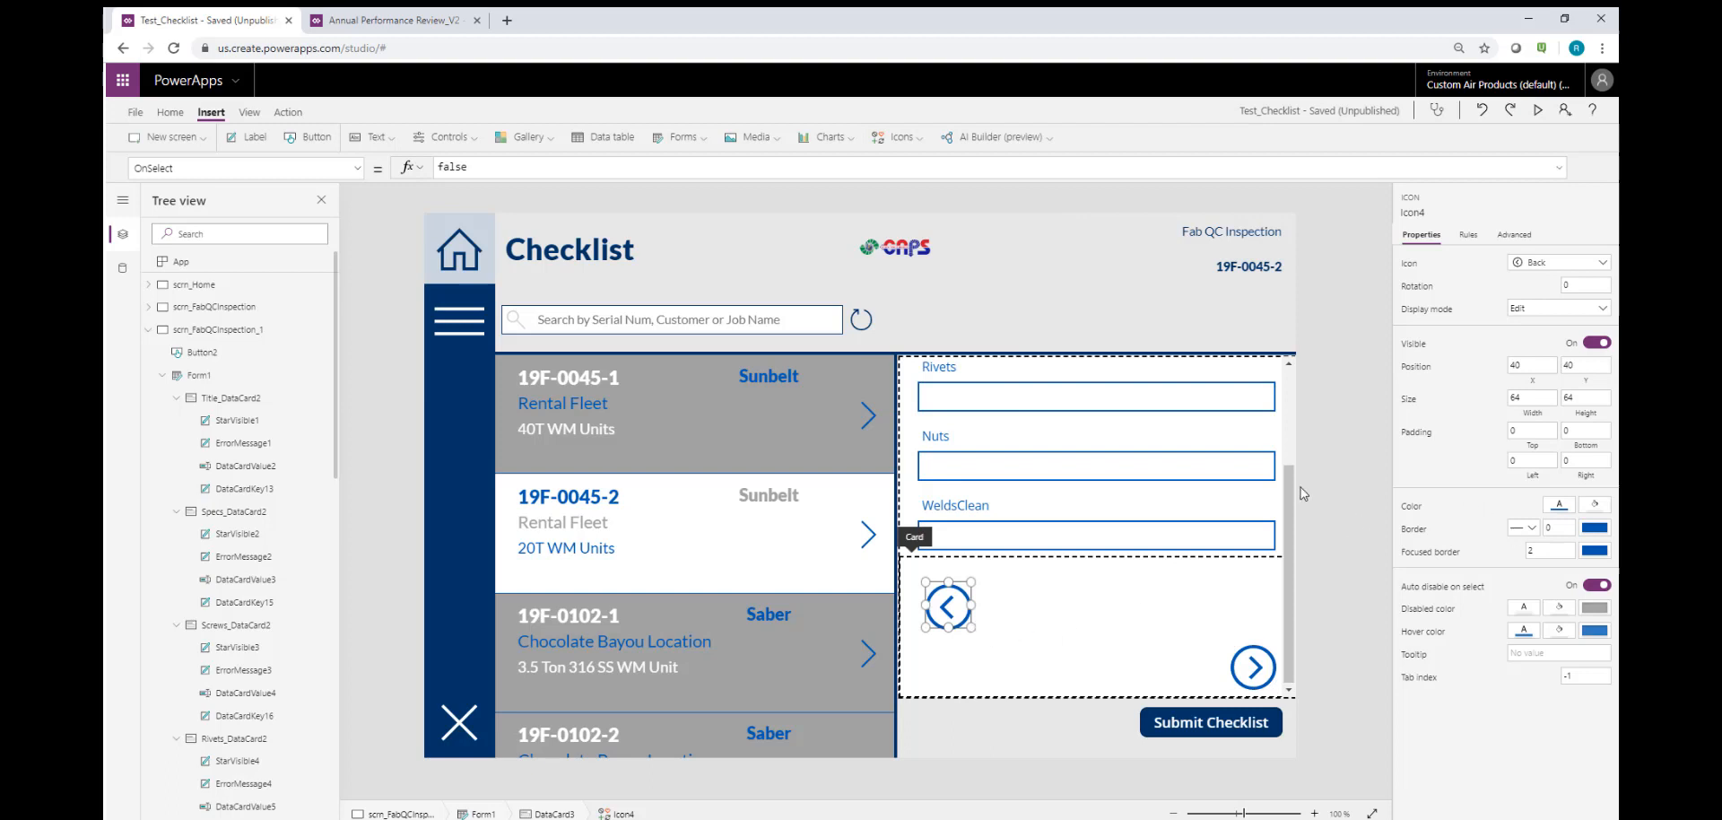
left_click_drag(945, 603, 942, 667)
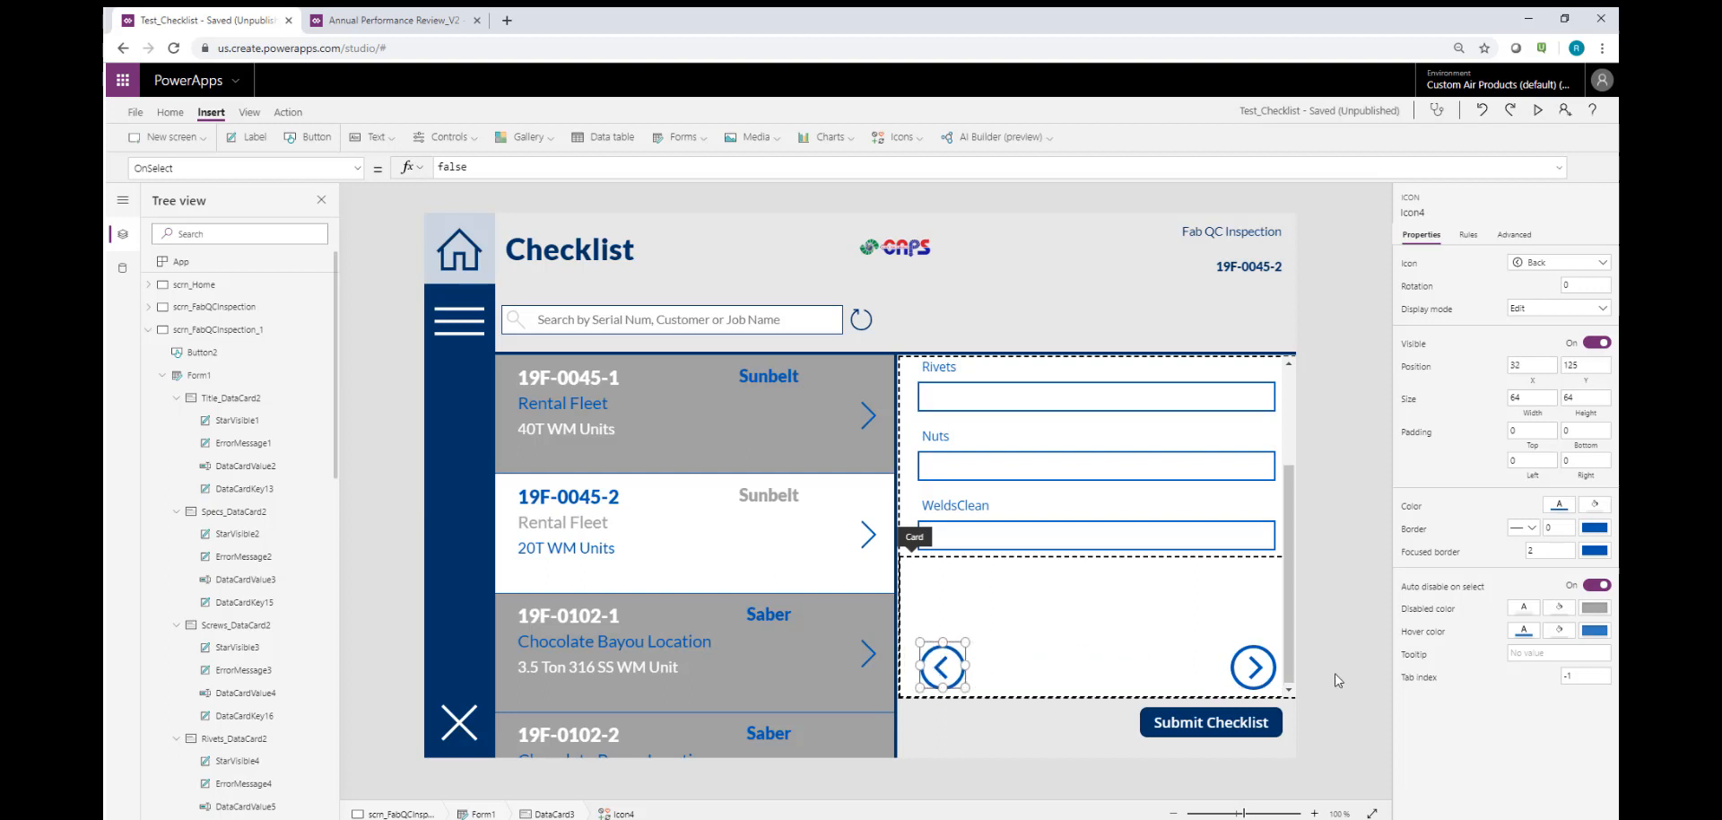
left_click(1251, 665)
left_click_drag(1252, 664, 1255, 661)
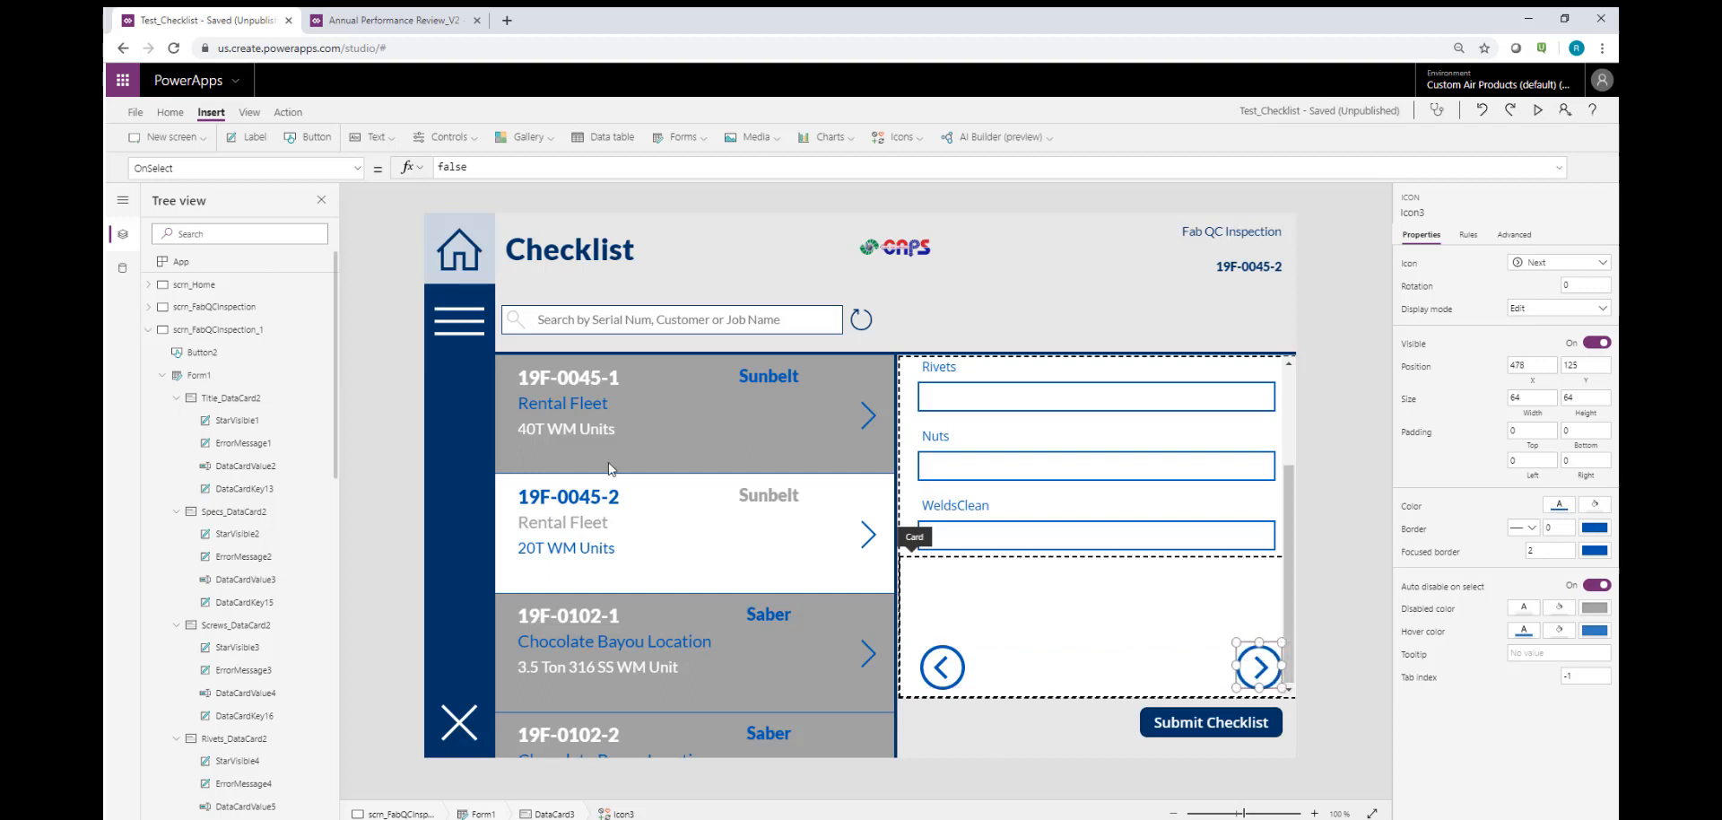
Step: Set the height of the custom card holding the Back and Next icons to 80
left_click(1181, 623)
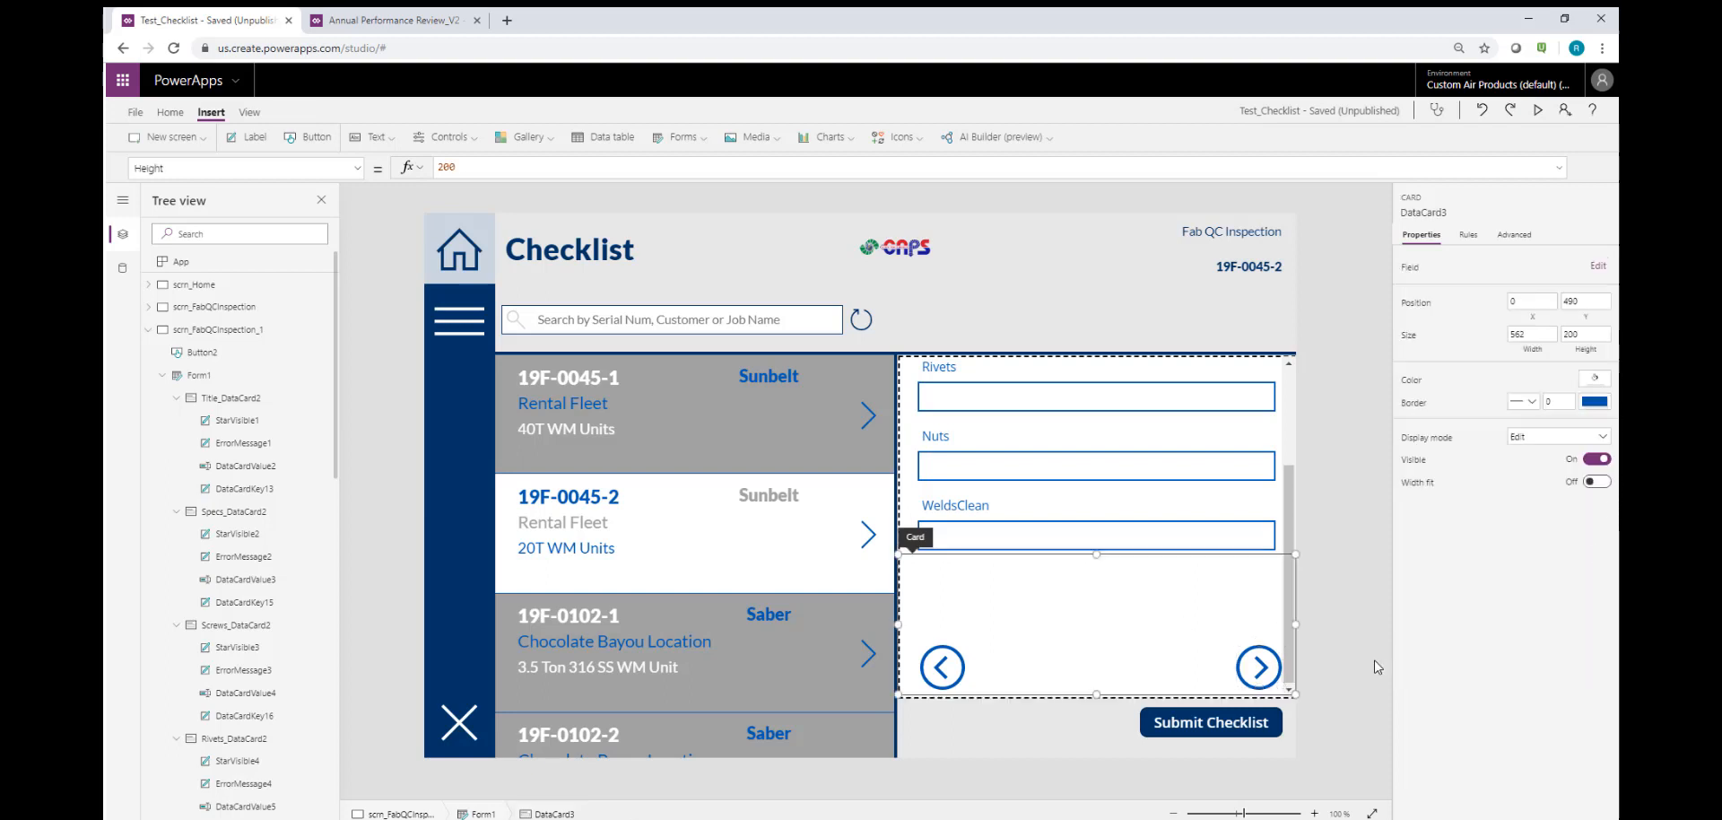
left_click(943, 671)
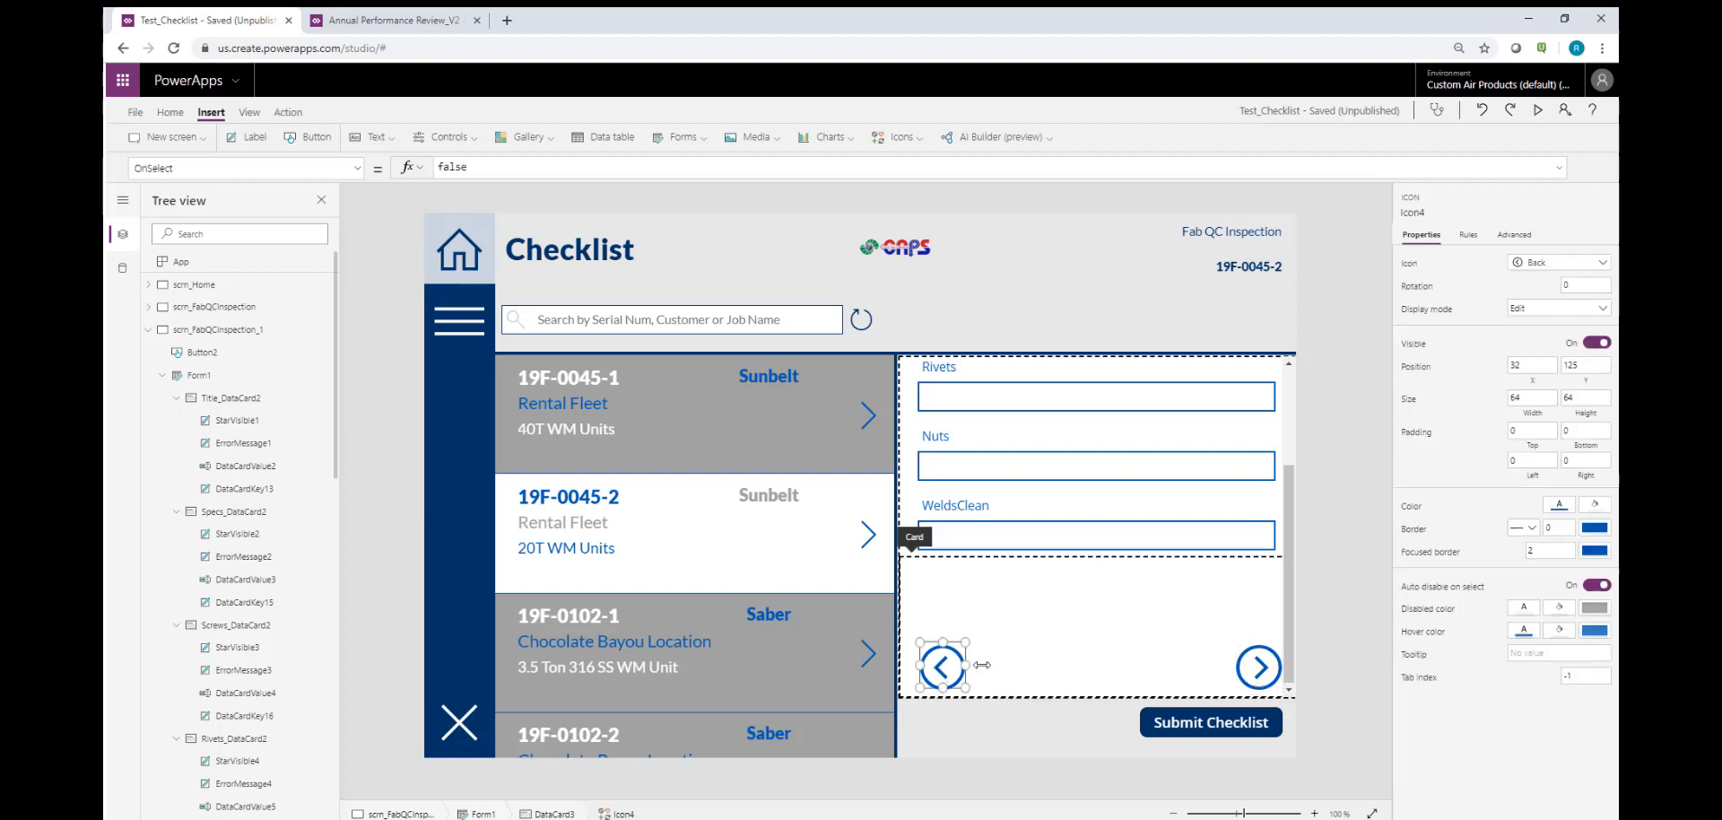
left_click(1089, 630)
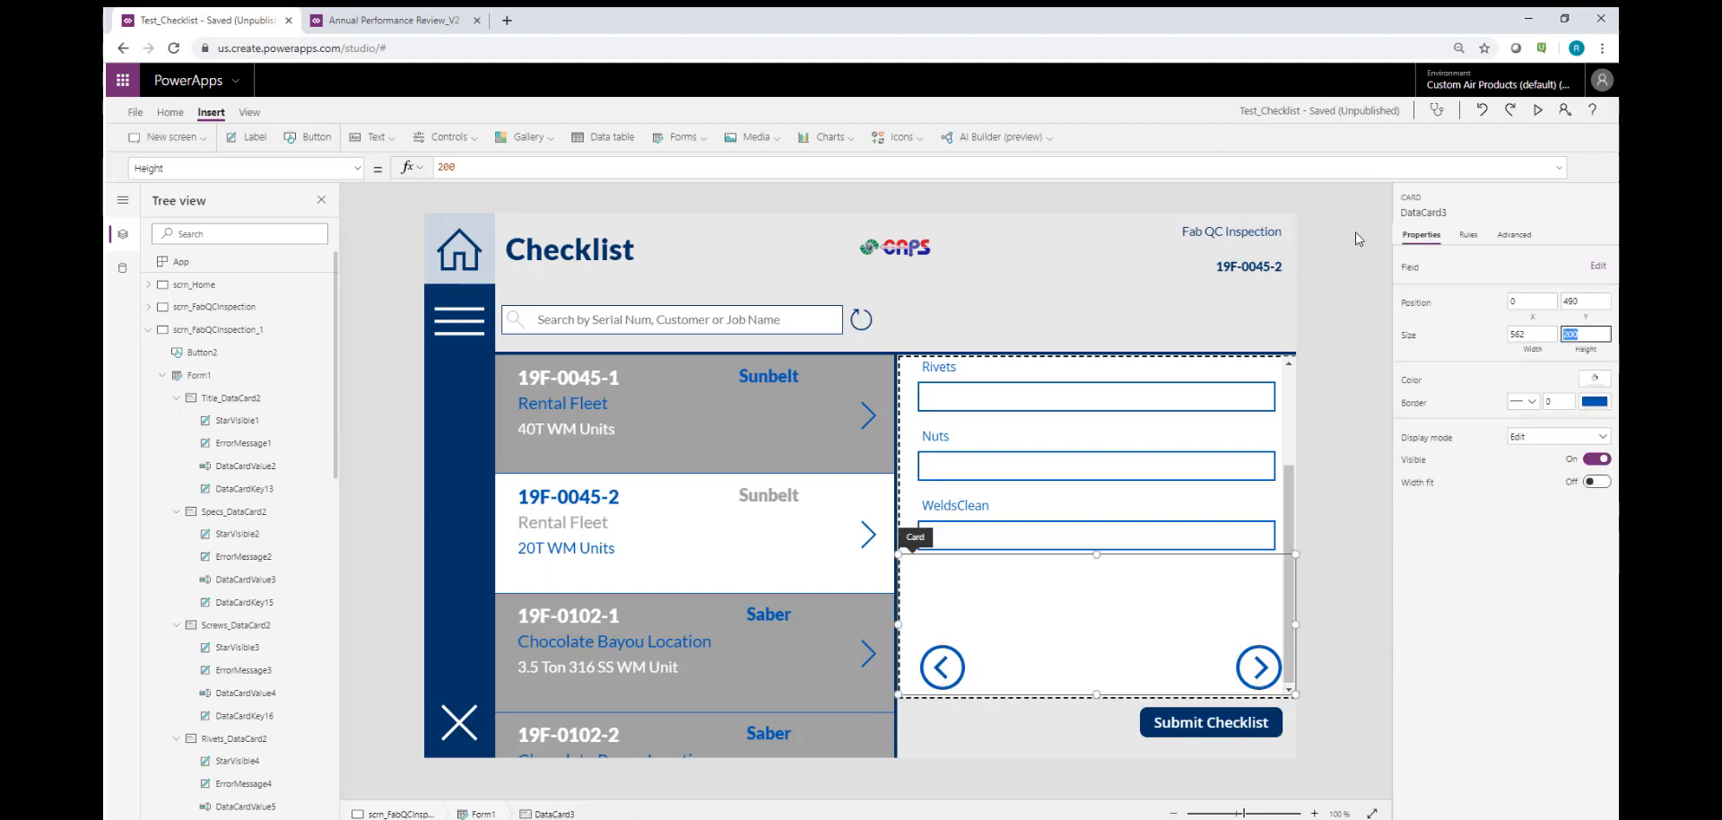
type("80")
key("Tab")
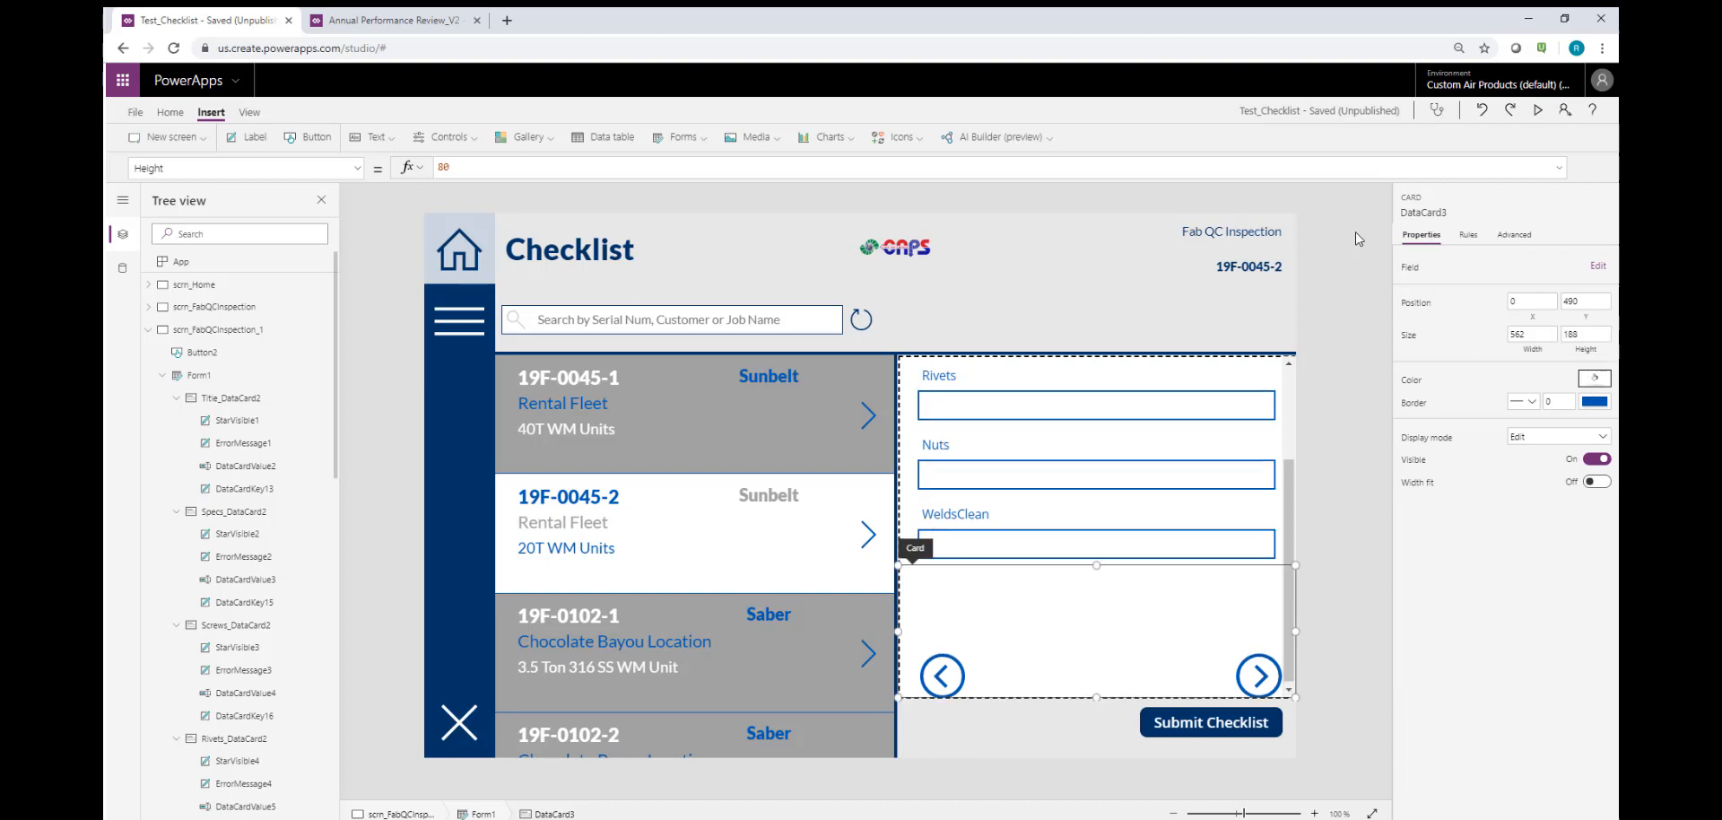
left_click(1597, 333)
key("Tab")
left_click(1150, 610)
Step: Align the Back and Next icons by their middles and move both up within the custom card to about Y 16
left_click(943, 678)
left_click(1256, 675)
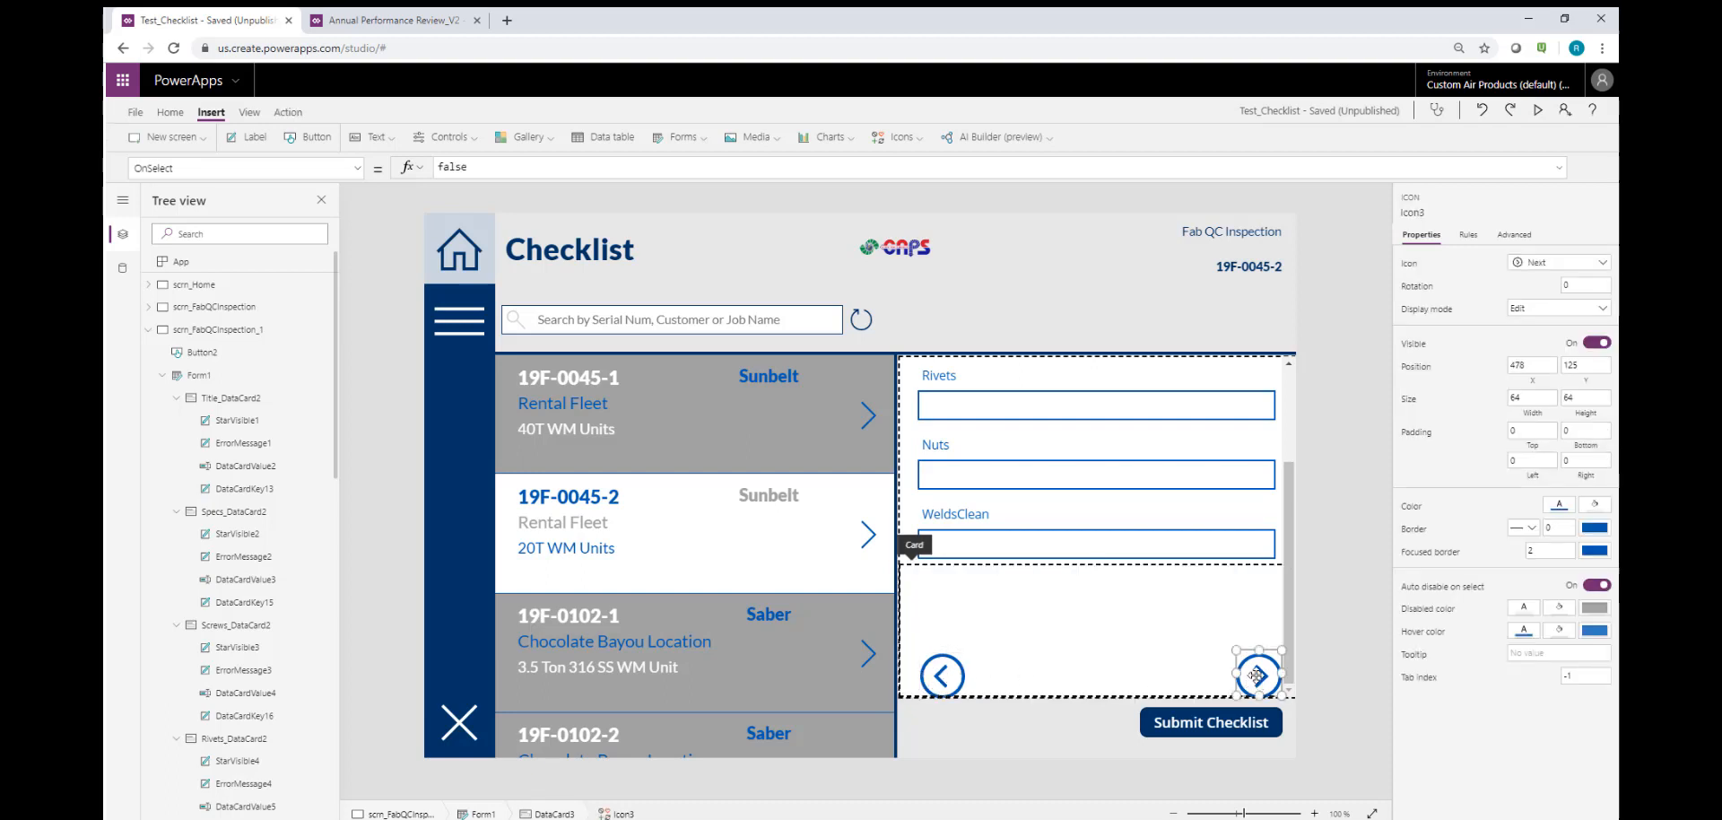
left_click(949, 677, "shift")
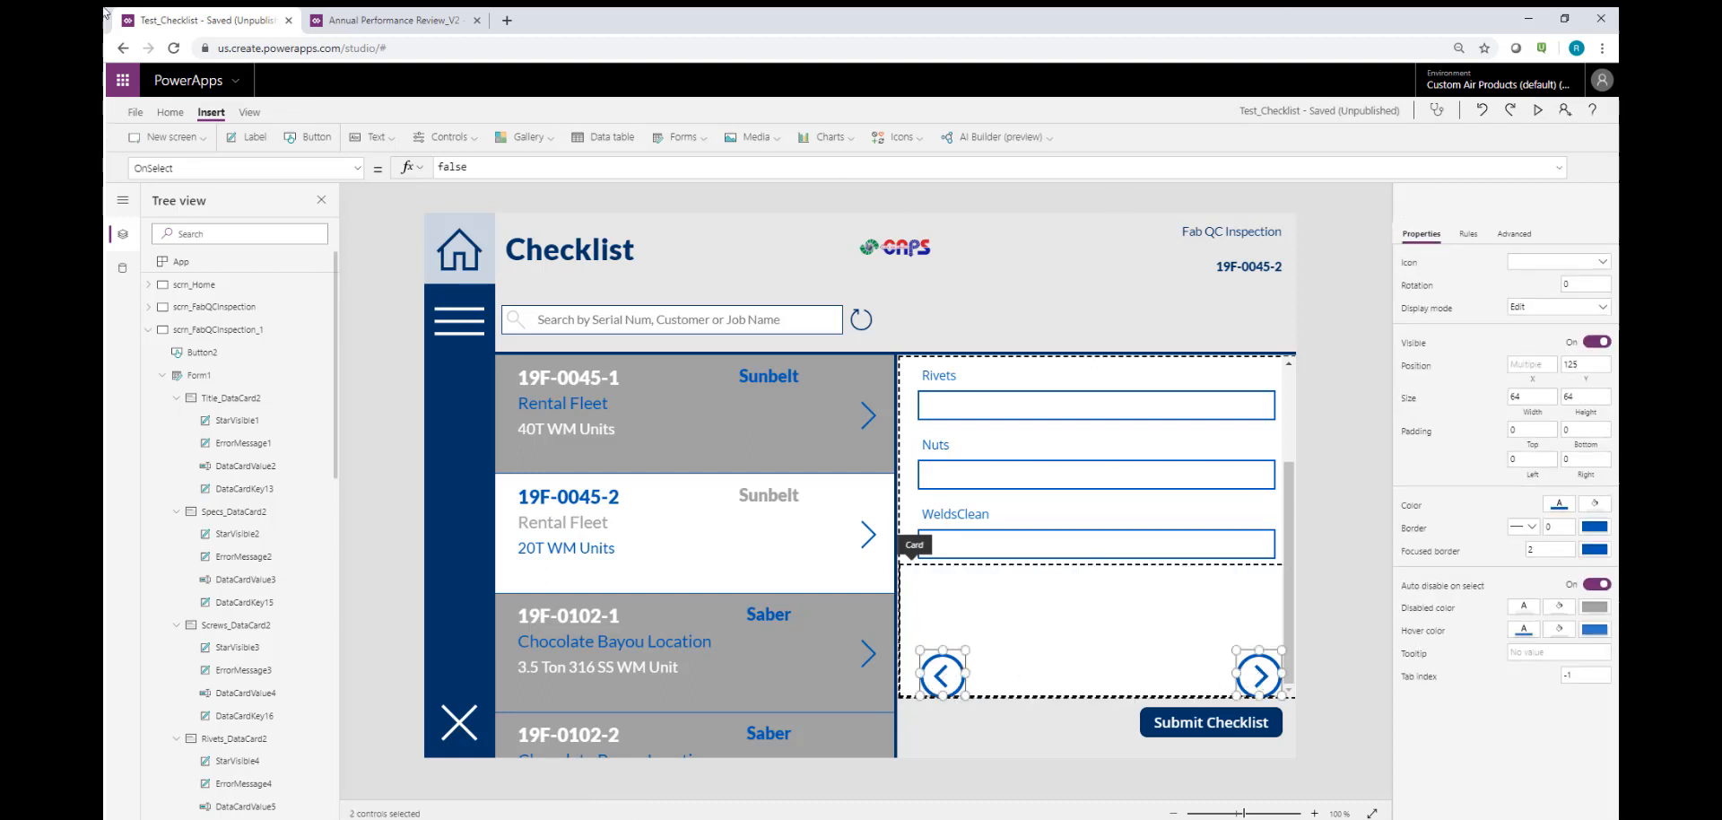
left_click(170, 112)
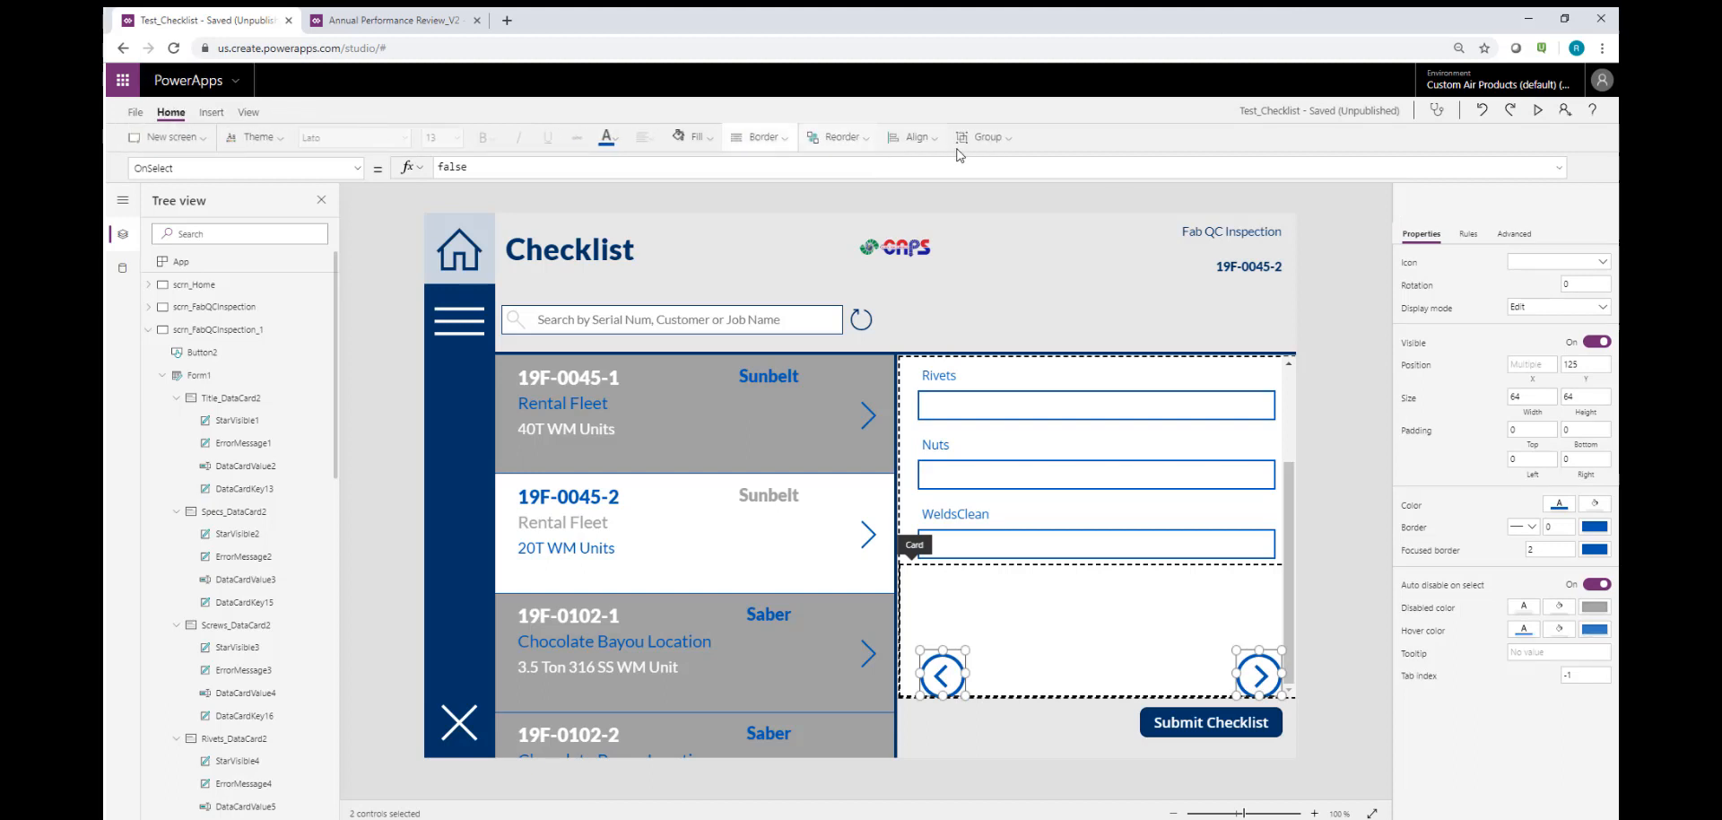
left_click(917, 137)
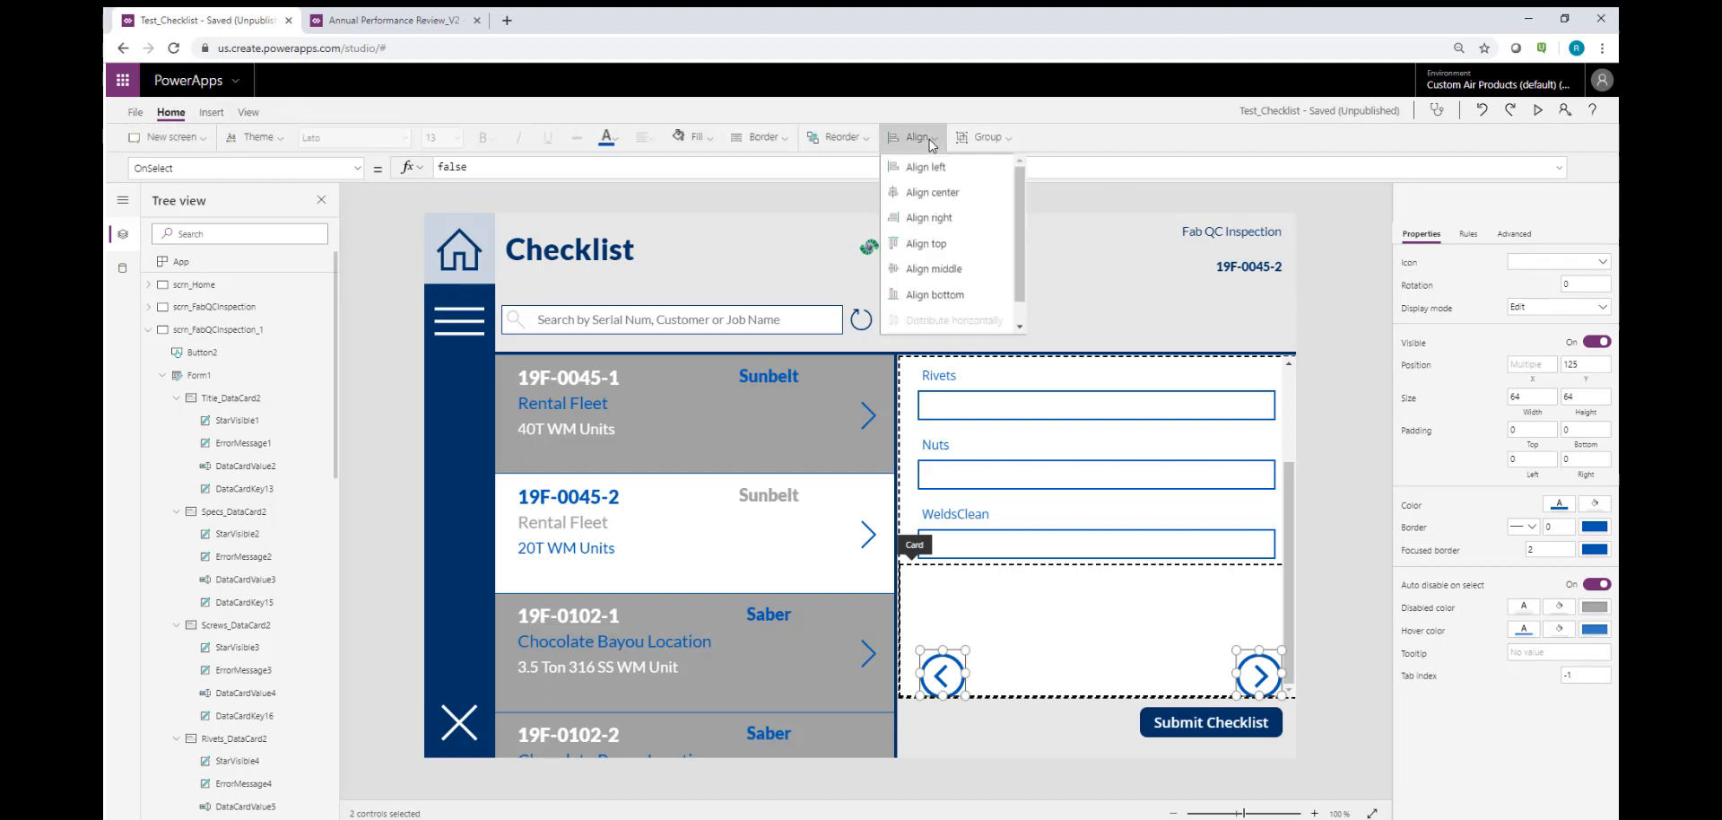
left_click(933, 268)
left_click_drag(1255, 664, 1246, 604)
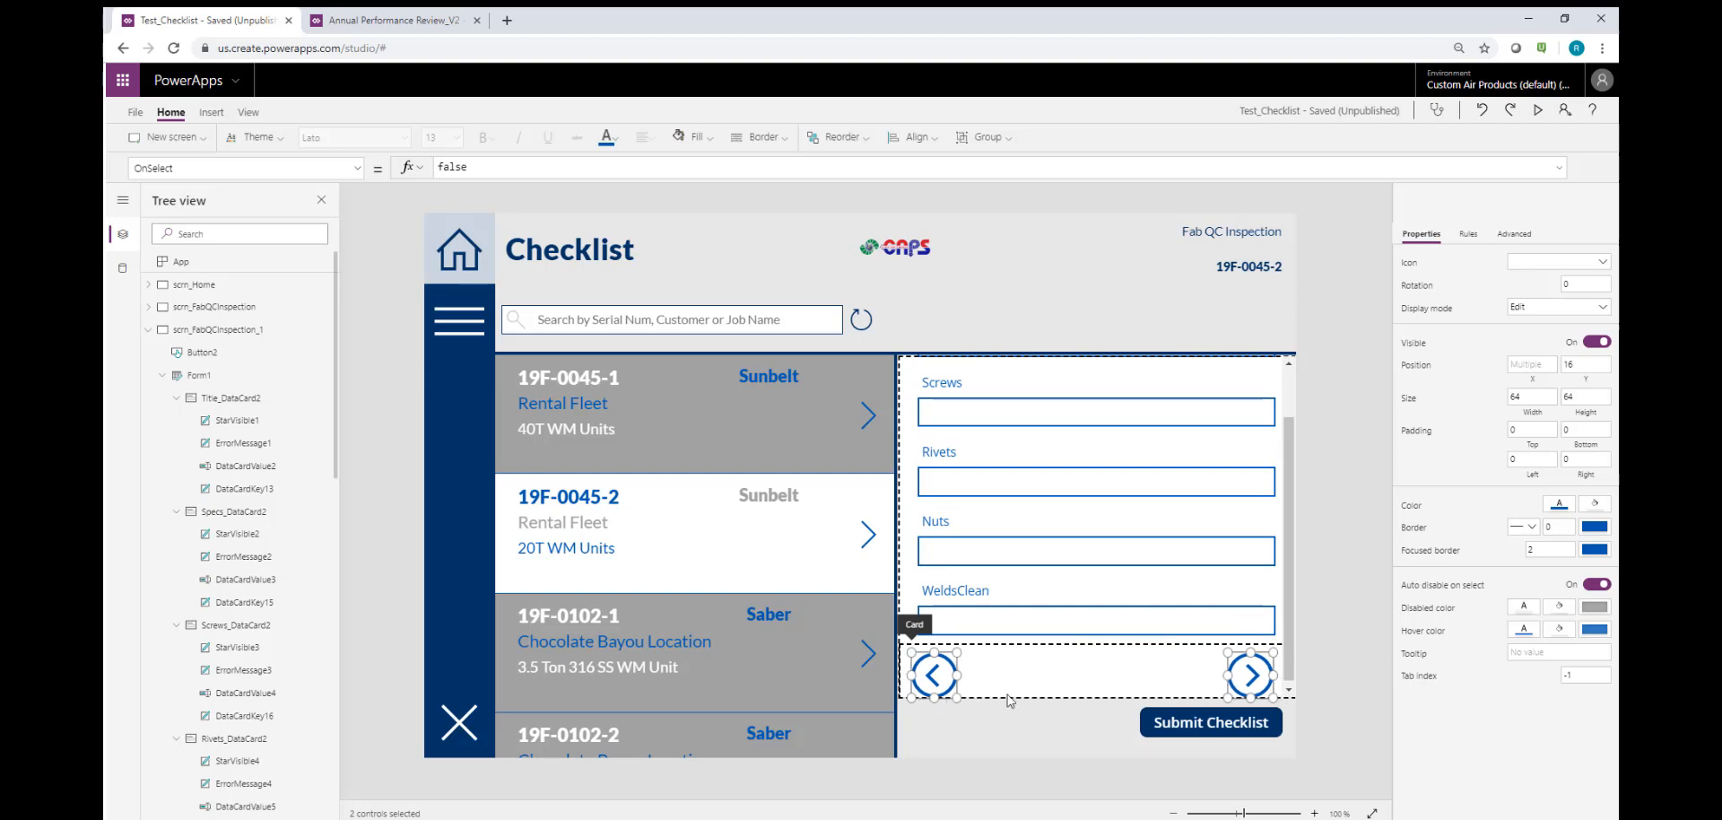
left_click(1110, 671)
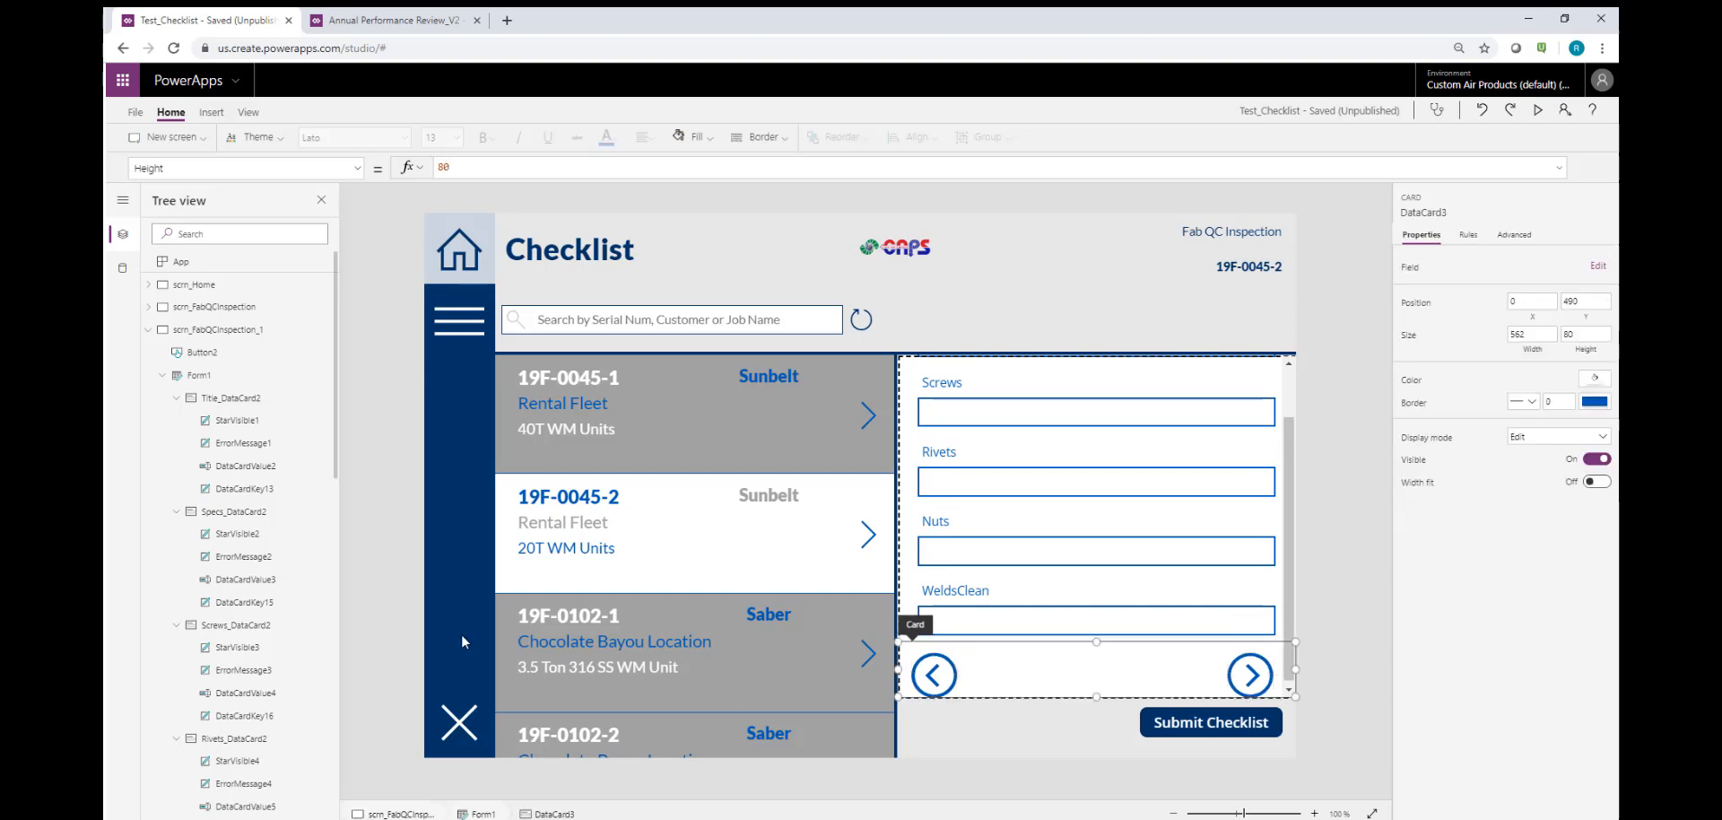
Step: Set the heights of the WeldsClean and Nuts cards in the form to 403 each
left_click(248, 378)
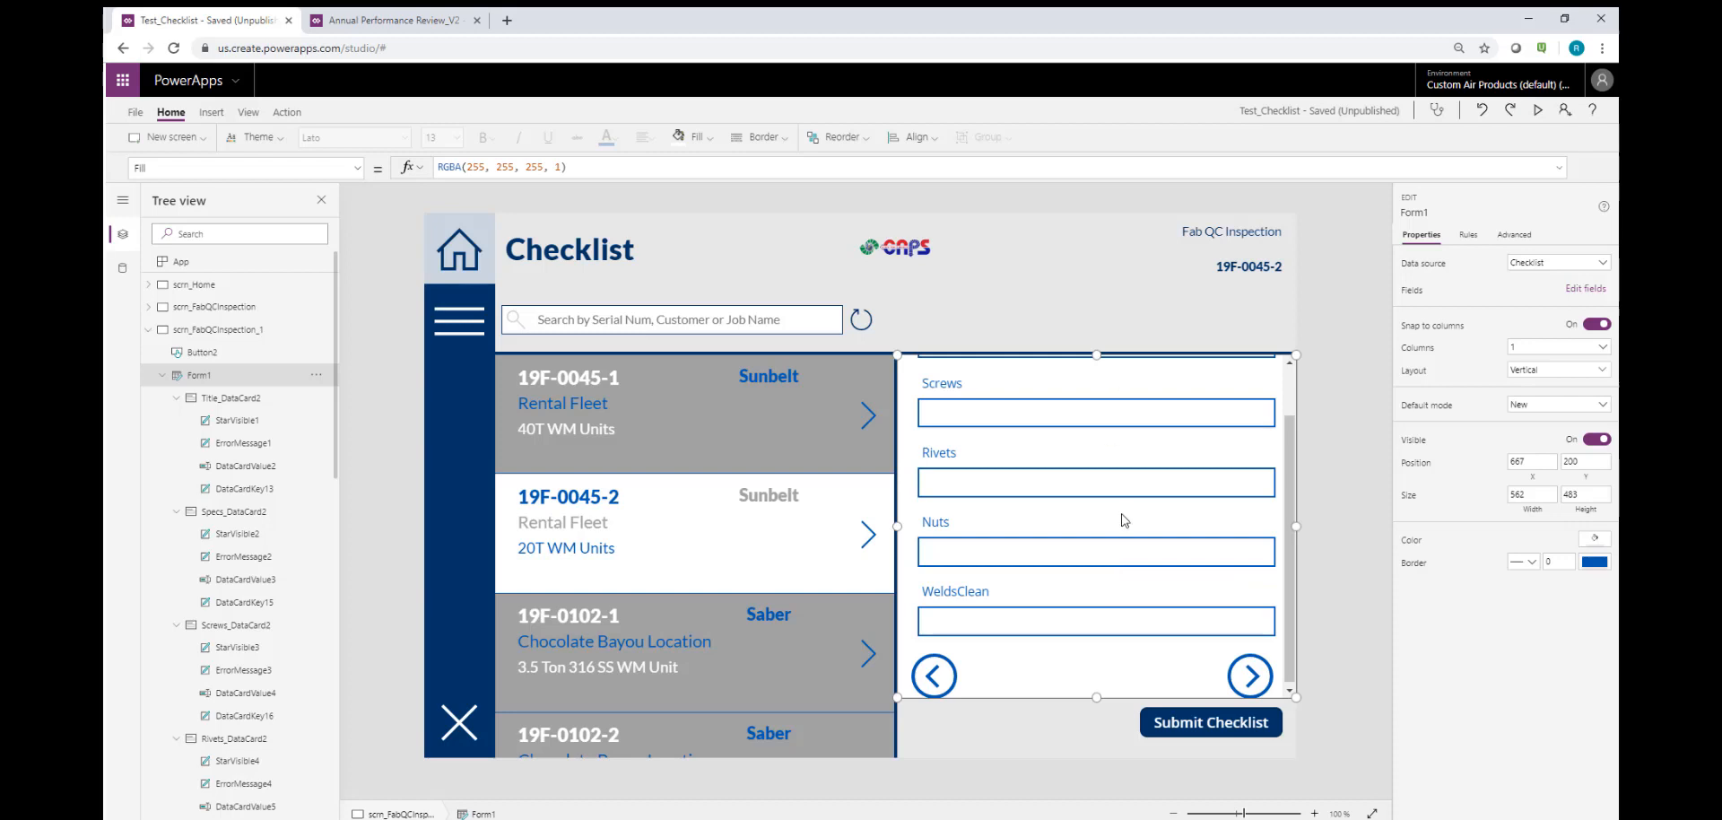
left_click(1117, 596)
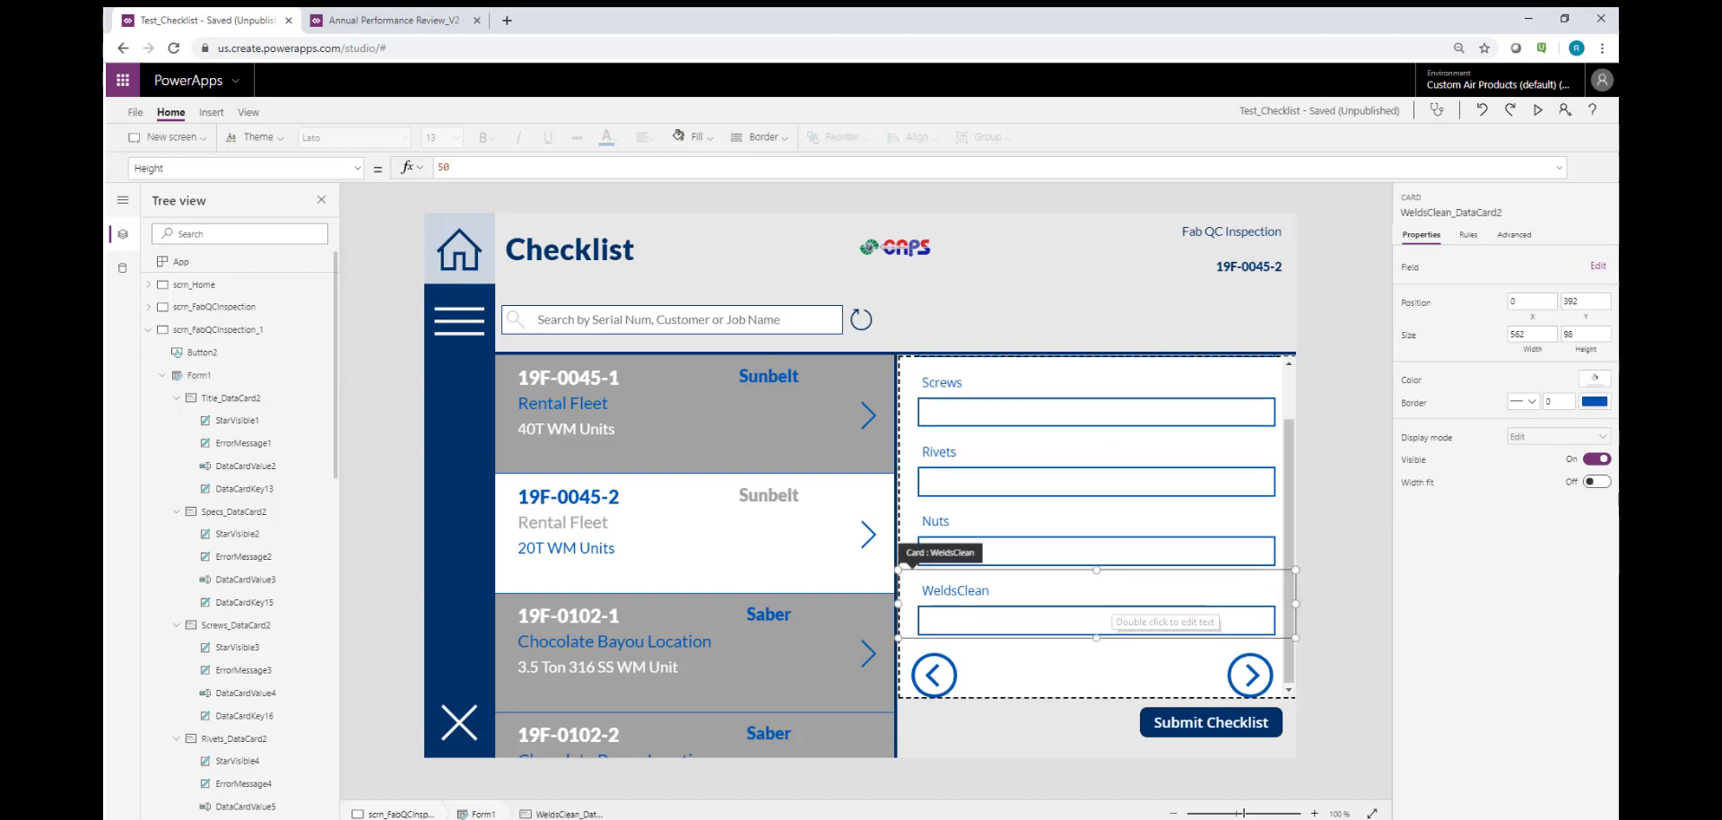
double_click(1603, 335)
type("403")
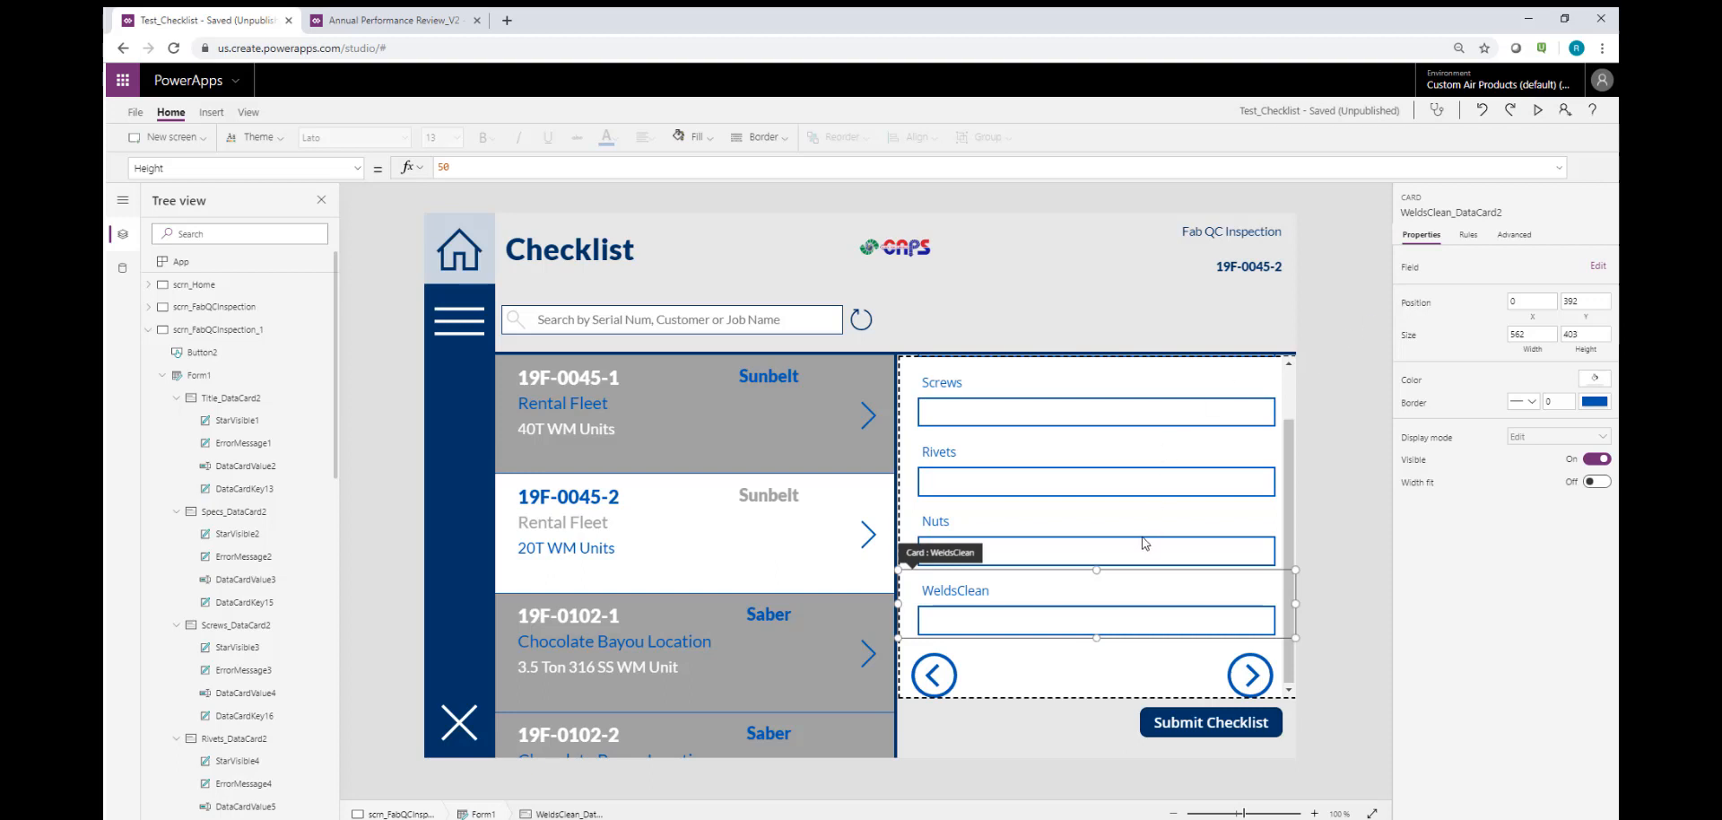
left_click(1145, 544)
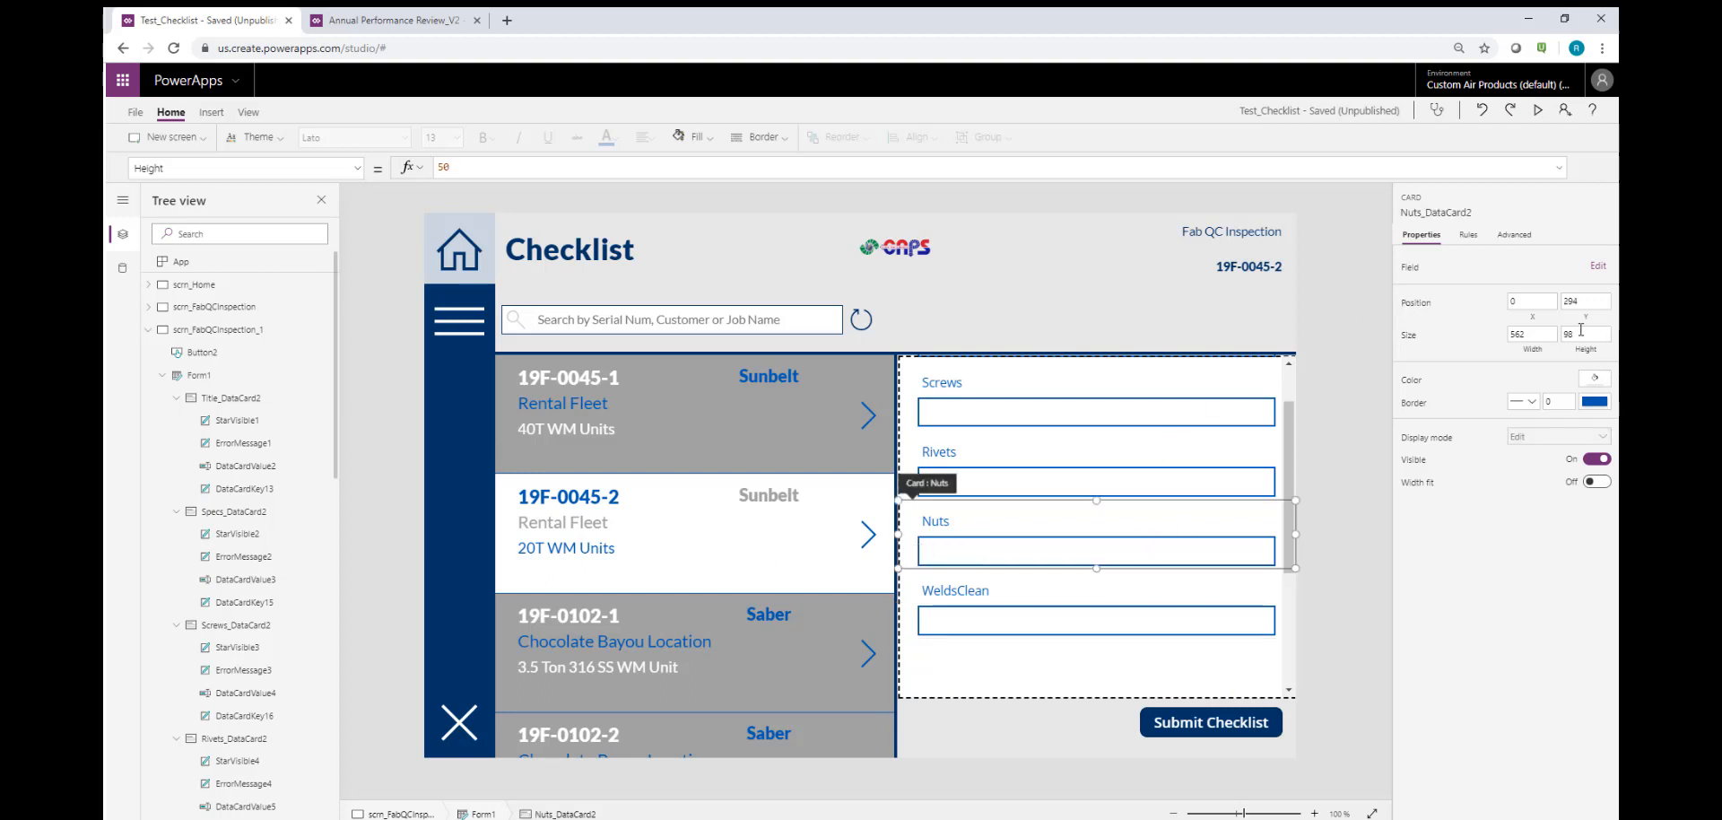
type("403")
Step: Set the heights of the Rivets, Screws and Specs cards to 403 each
left_click(1191, 481)
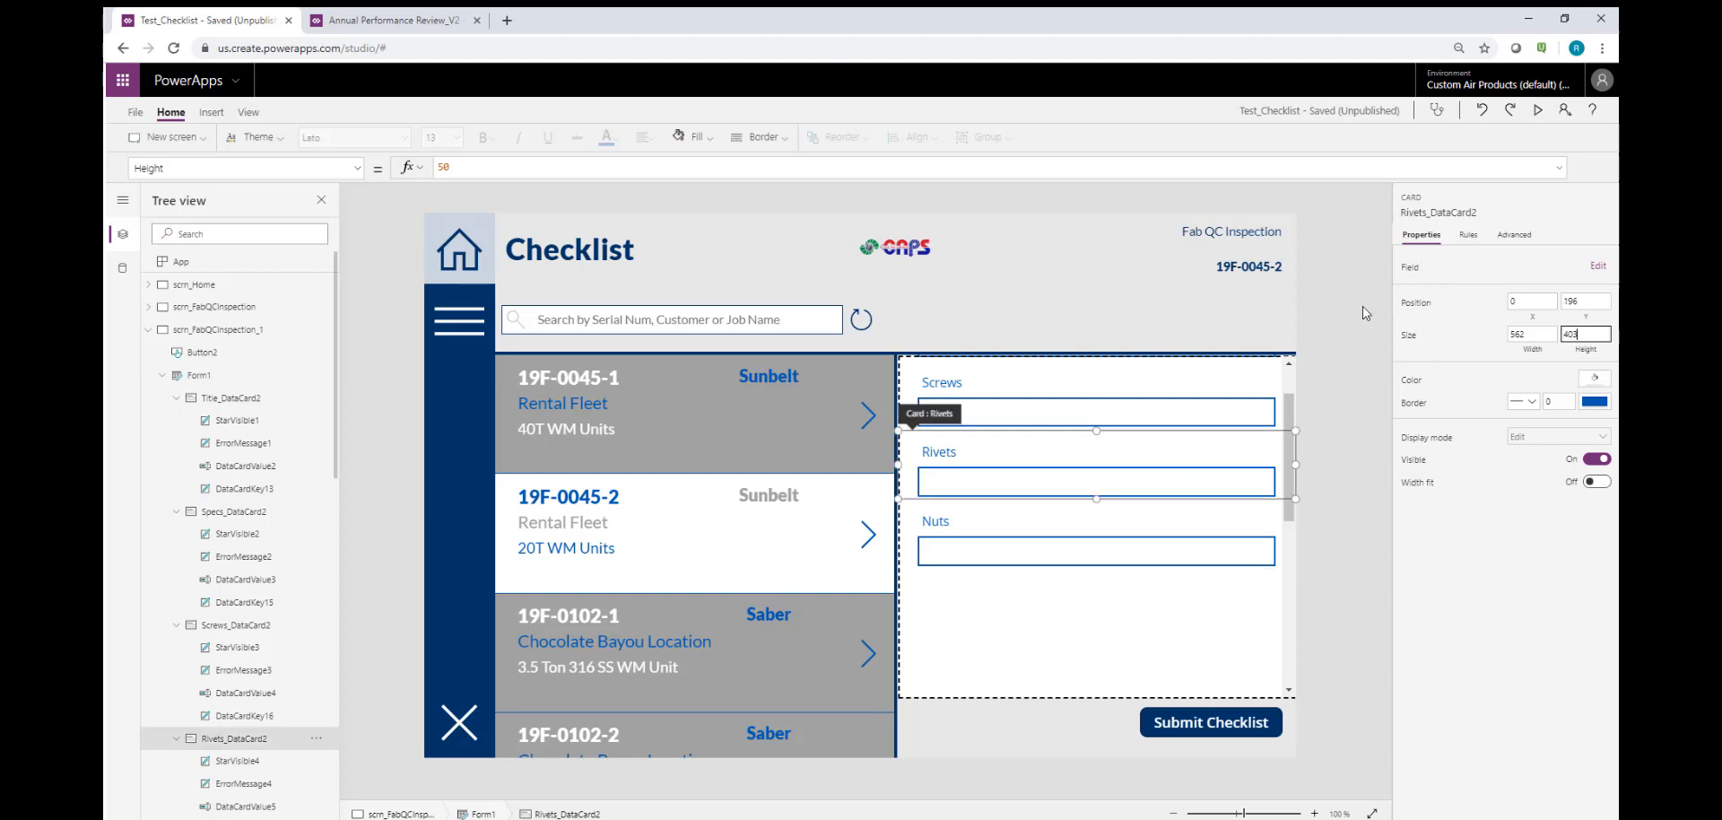
scroll(1179, 477, "up", 1)
left_click(1174, 457)
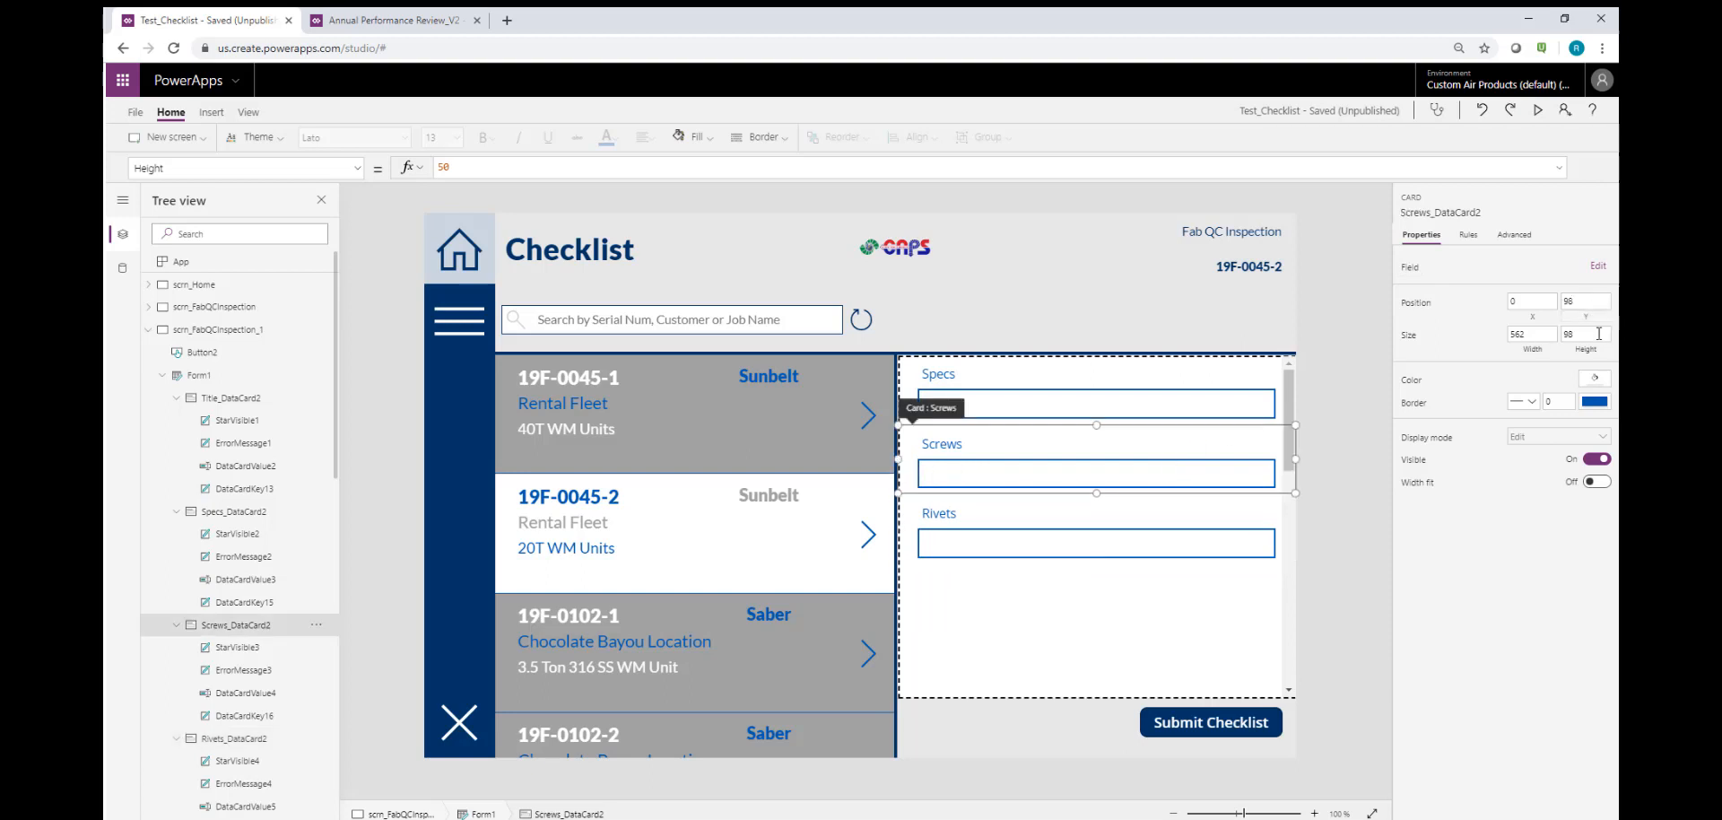
left_click_drag(1601, 333, 1511, 327)
left_click(1202, 389)
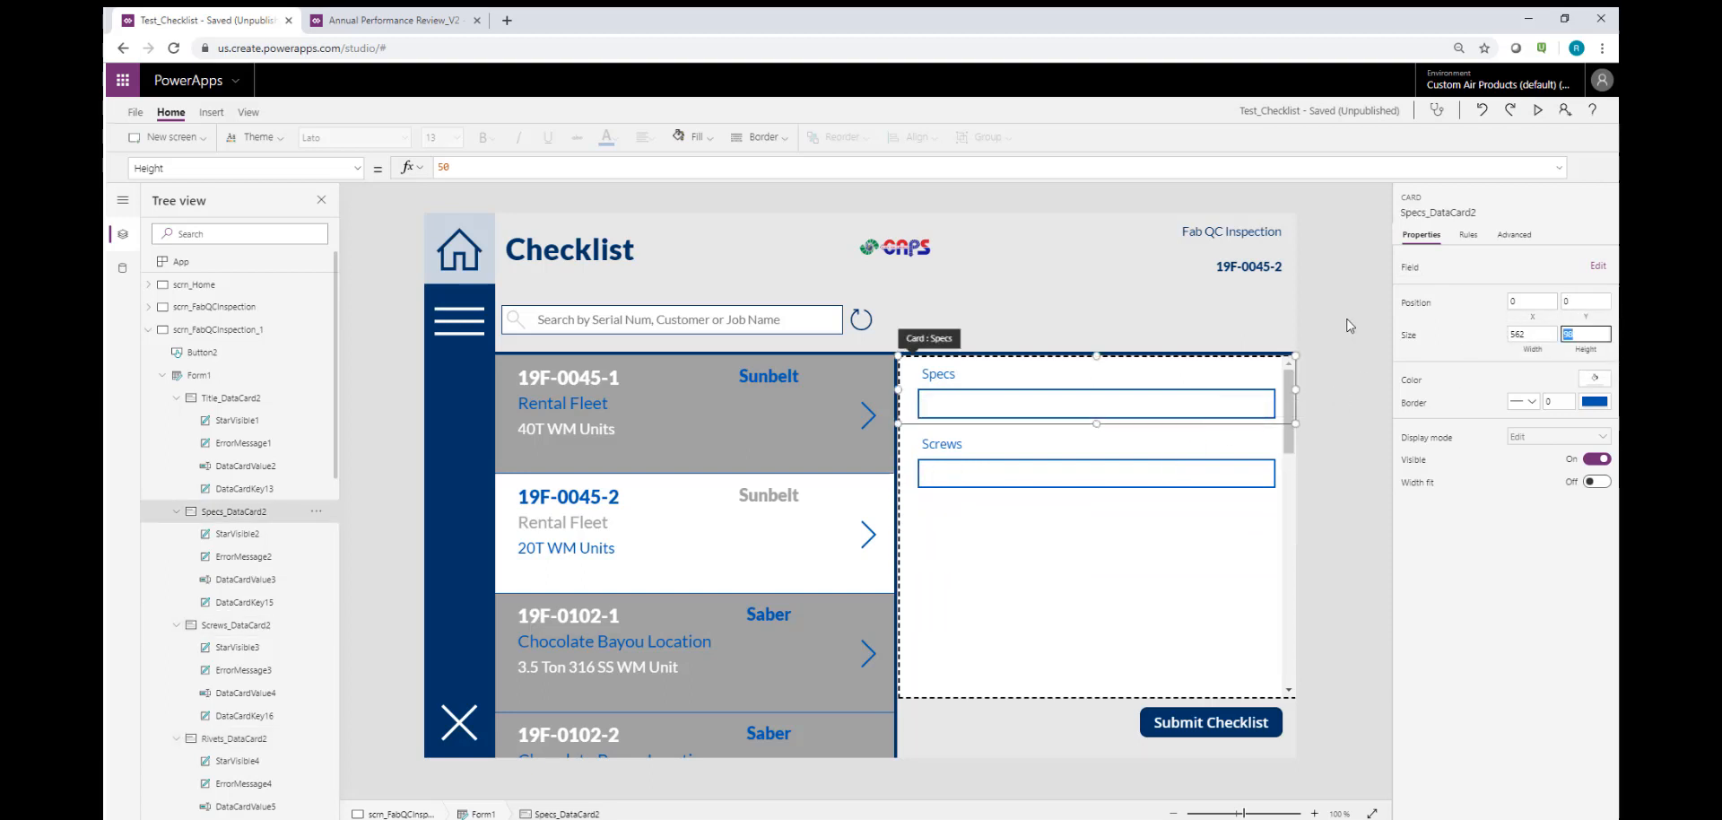
type("403")
left_click(1107, 499)
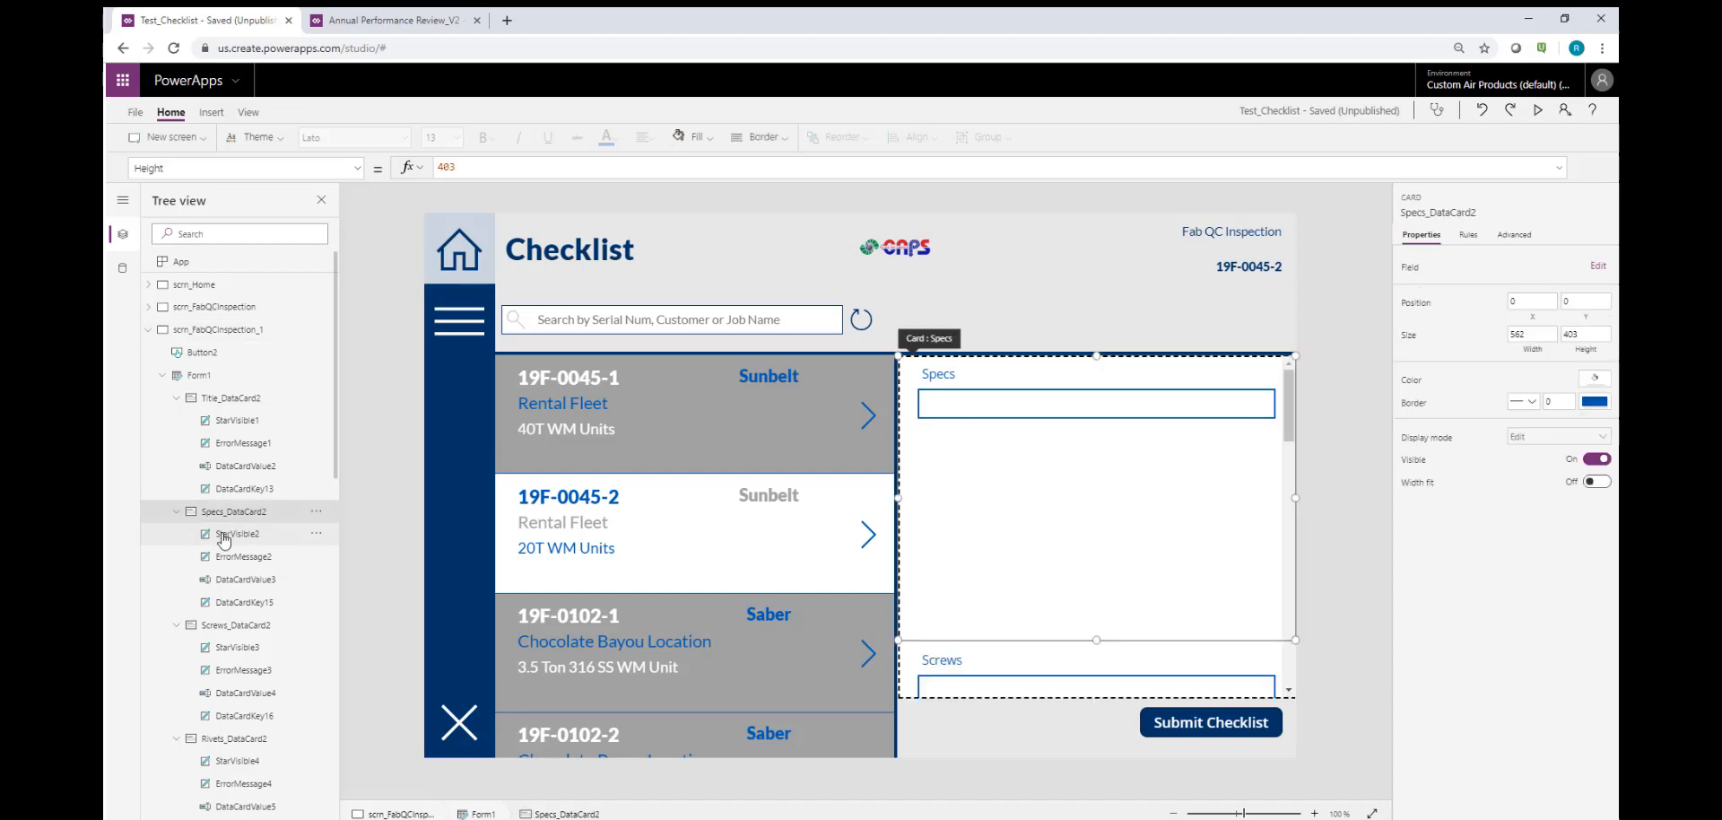
left_click(224, 536)
key("Delete")
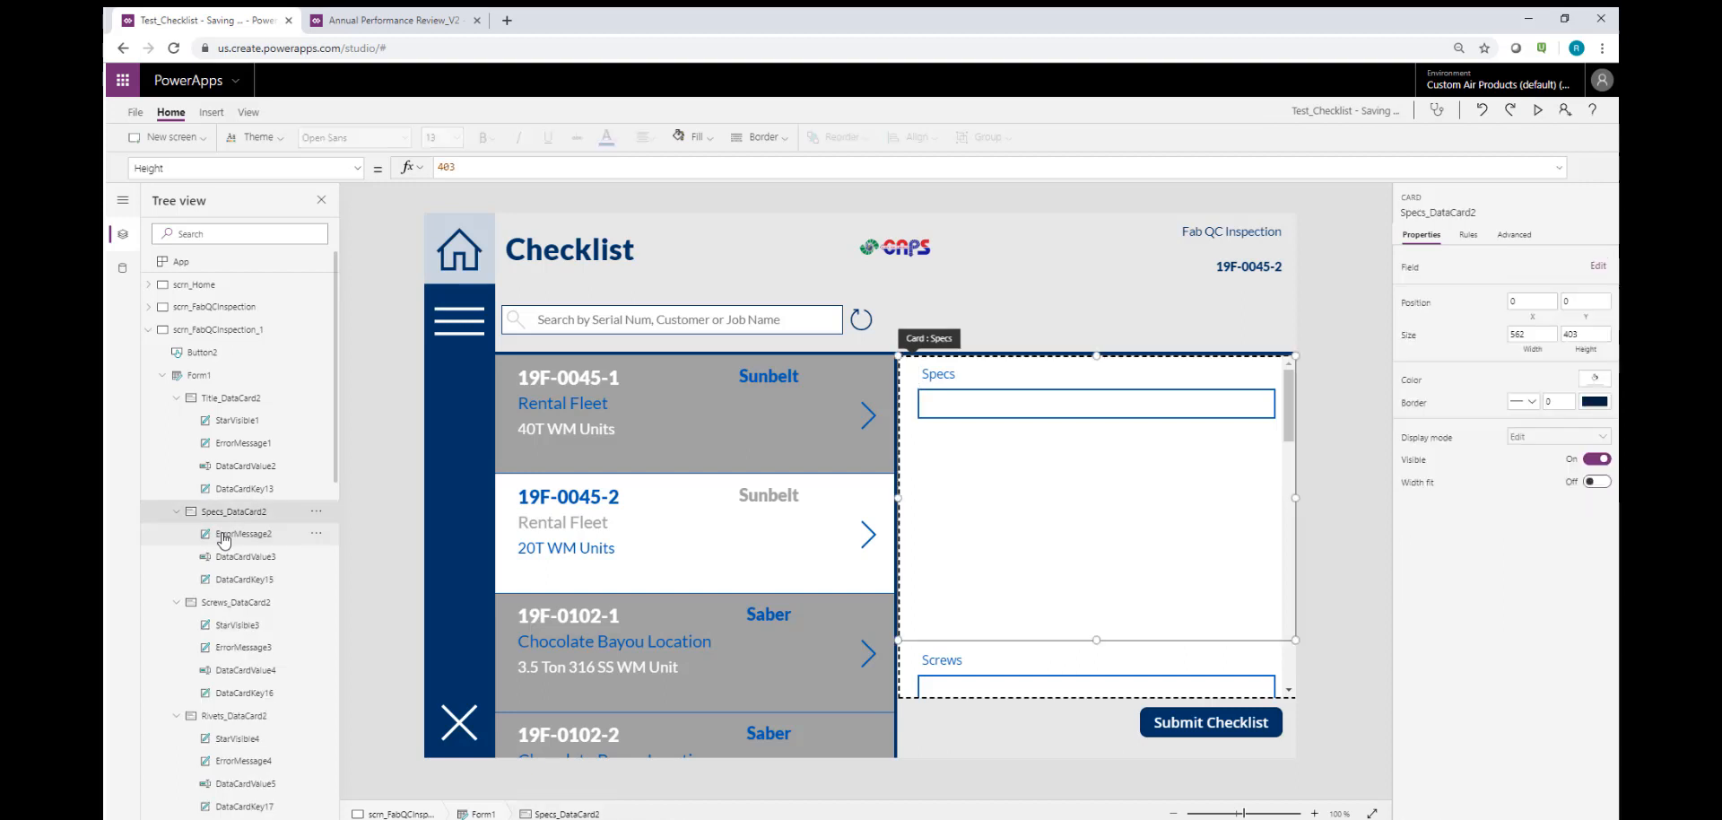
left_click(1483, 109)
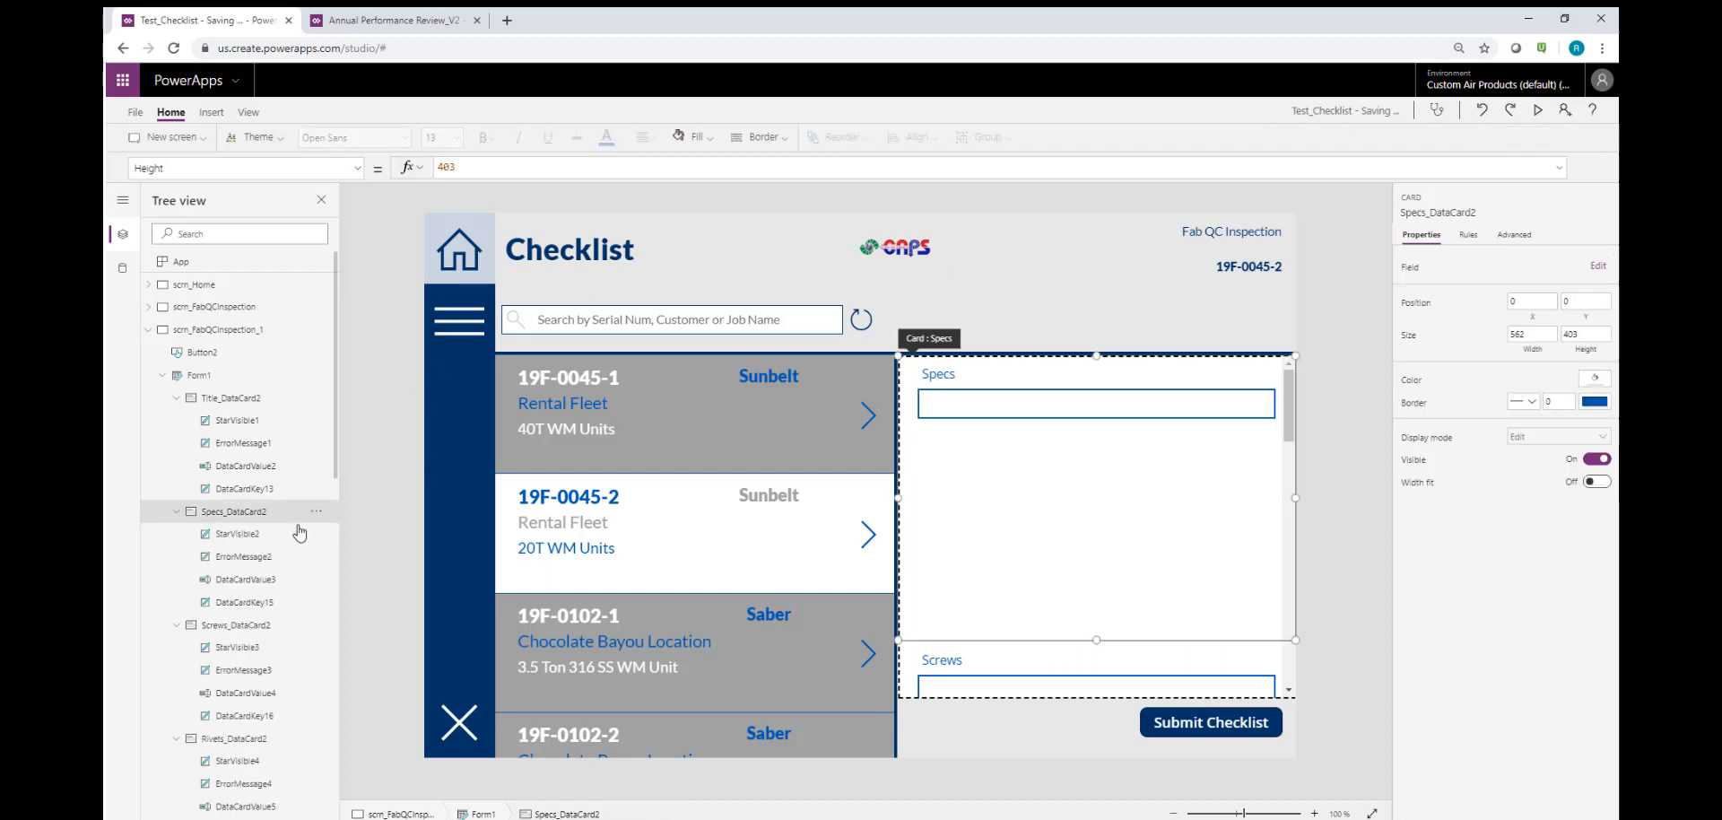
Step: Delete the error message labels from the Specs, Screws and Rivets cards
left_click(239, 566)
key("Delete")
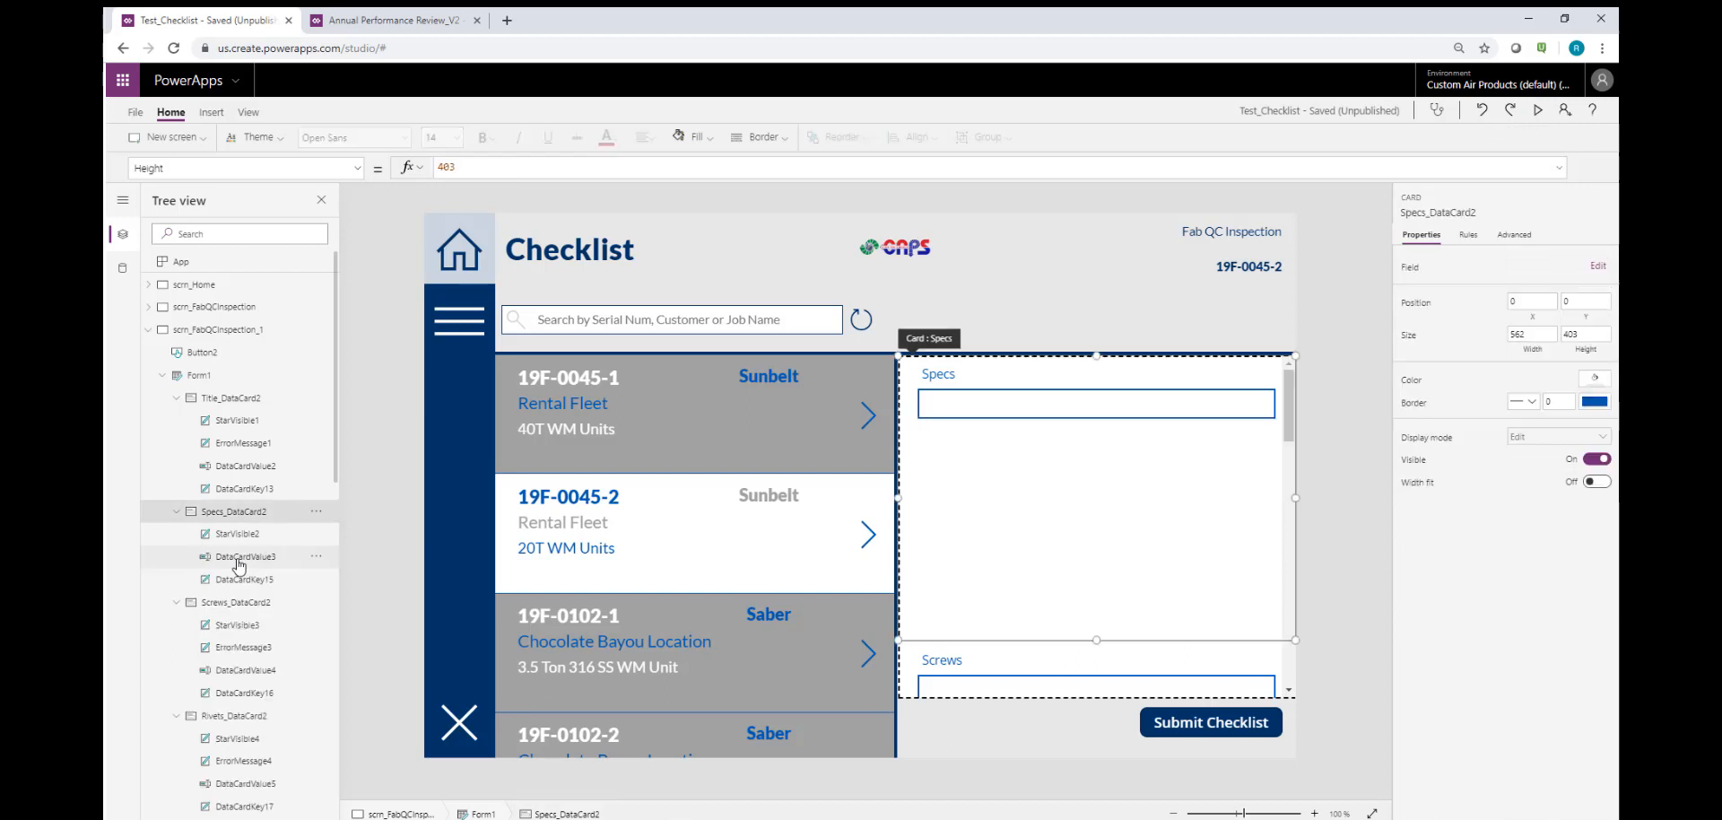
scroll(240, 565, "down", 2)
left_click(236, 523)
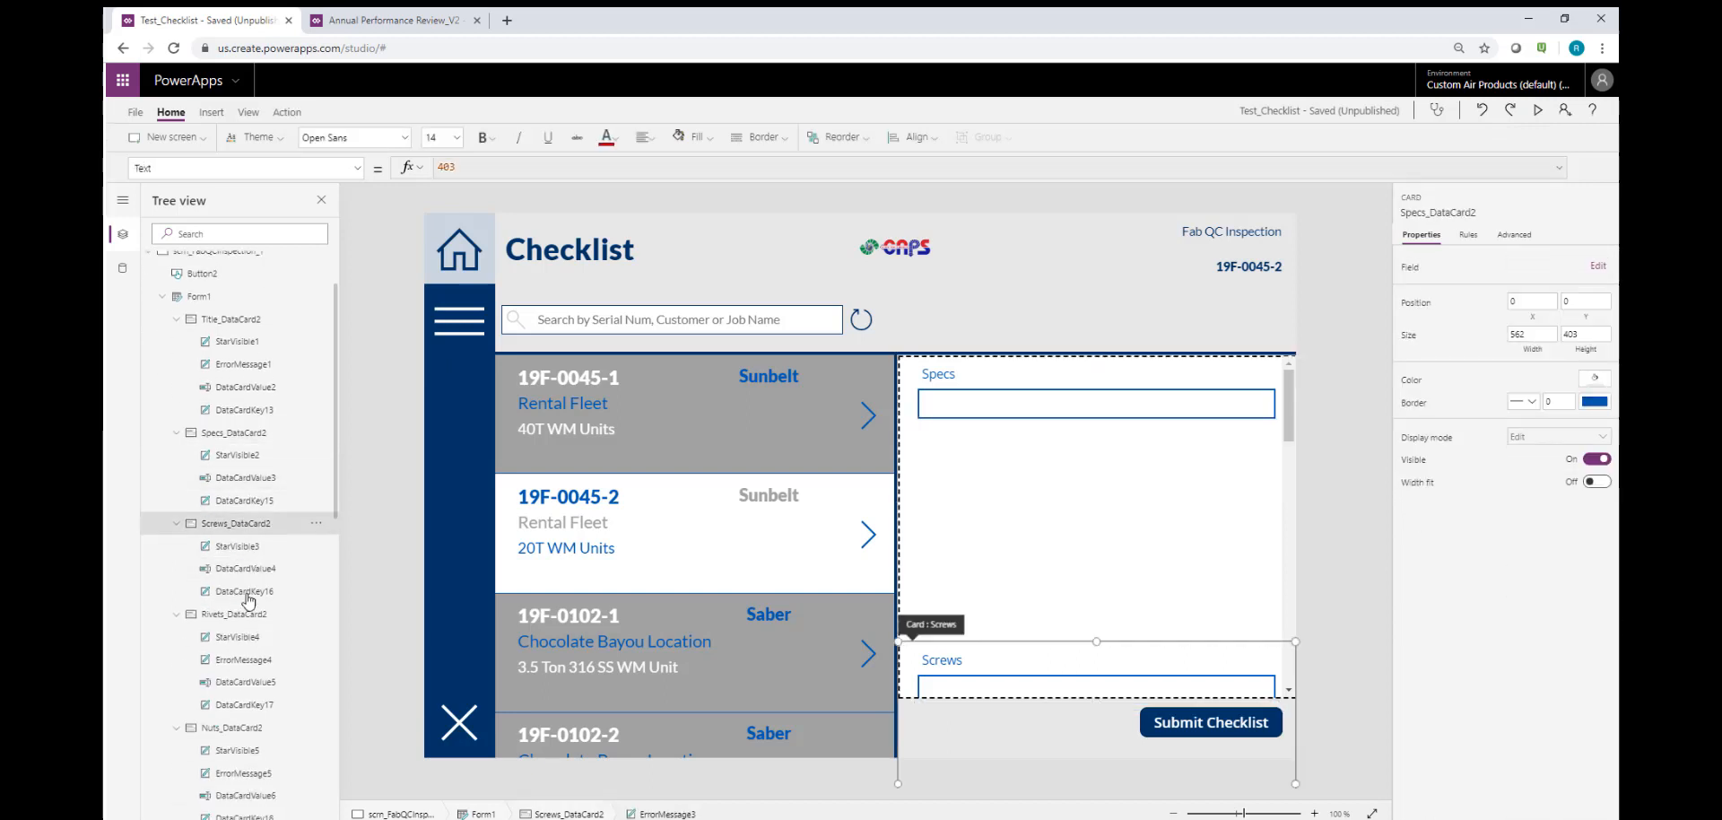
left_click(239, 660)
key("Delete")
Step: Delete the error message labels from the Nuts and WeldsClean cards
scroll(235, 664, "down", 4)
left_click(256, 597)
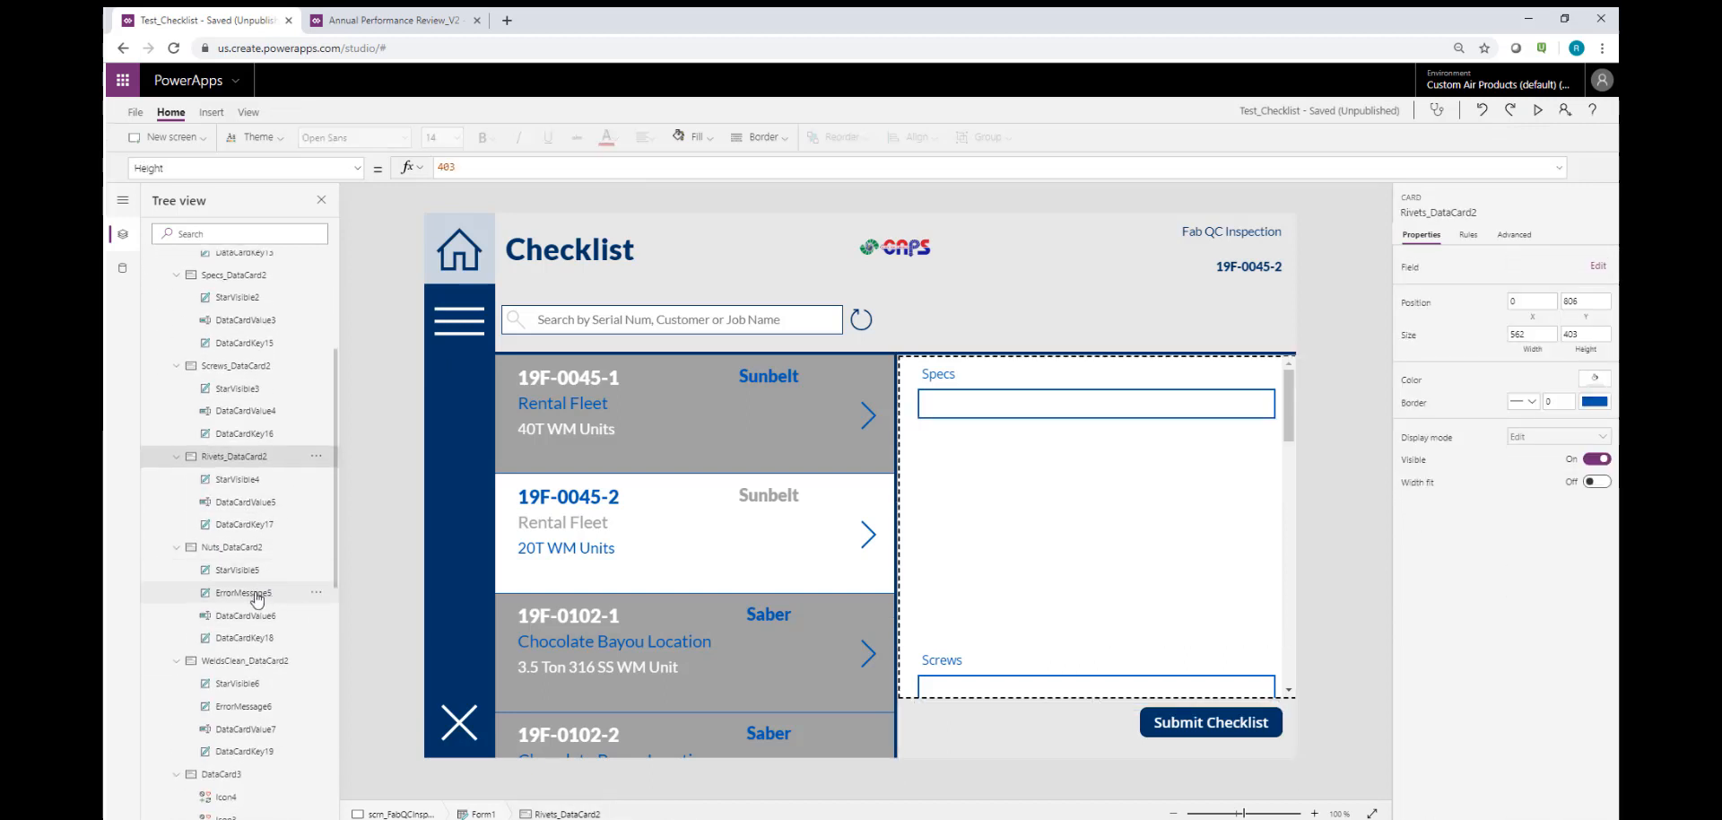
key("Delete")
scroll(256, 597, "down", 2)
left_click(251, 605)
key("Delete")
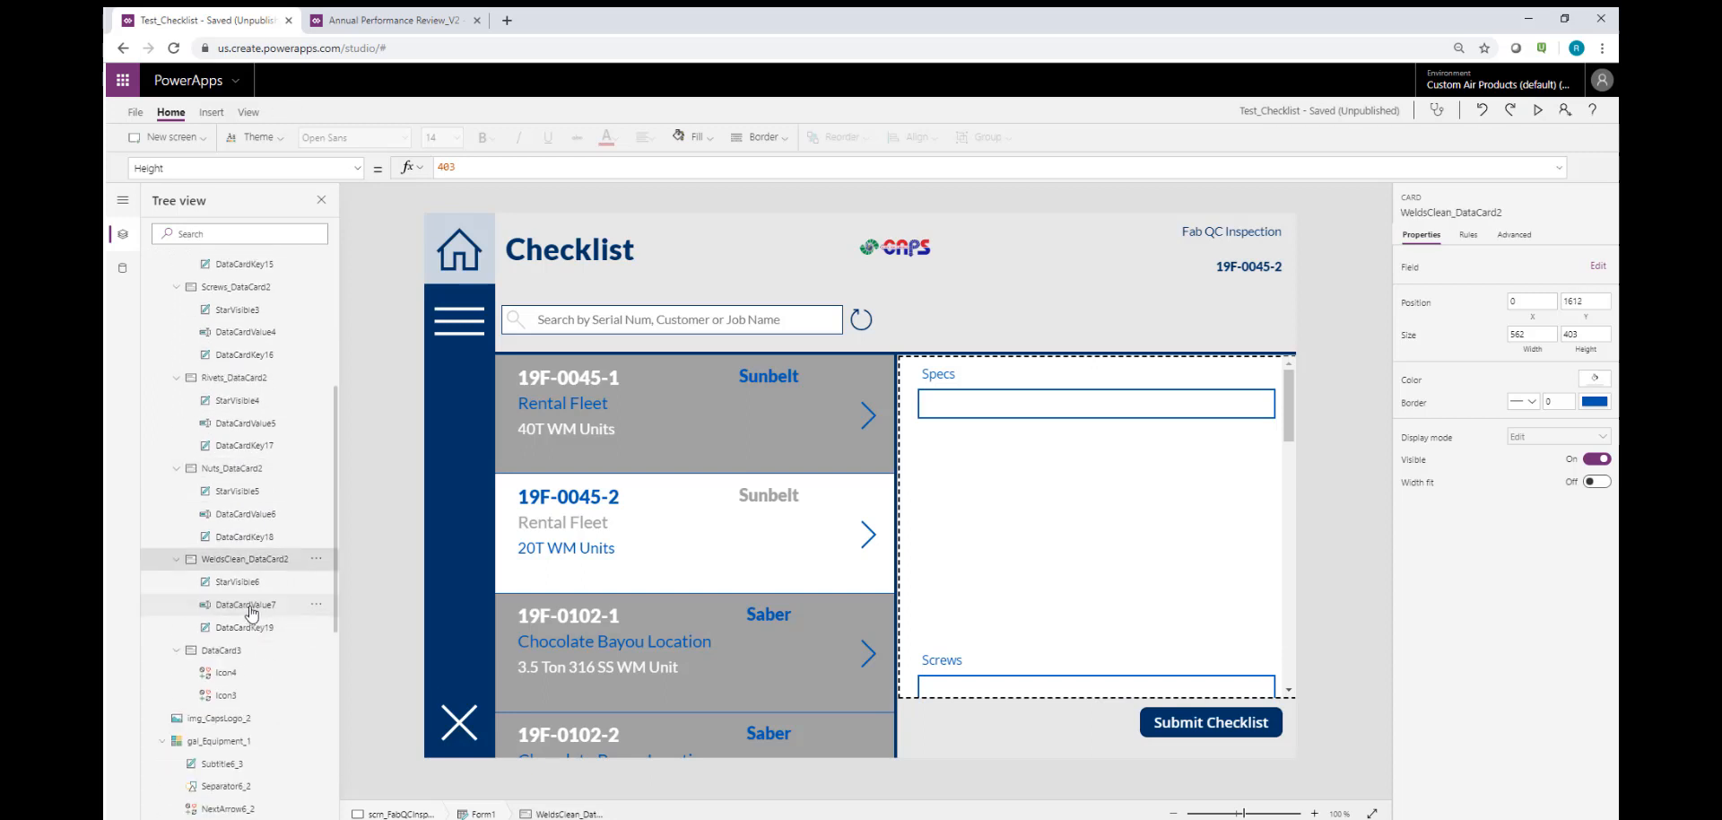
Step: Replace the text formula of the Specs card's title label with "Question 1"
left_click(964, 382)
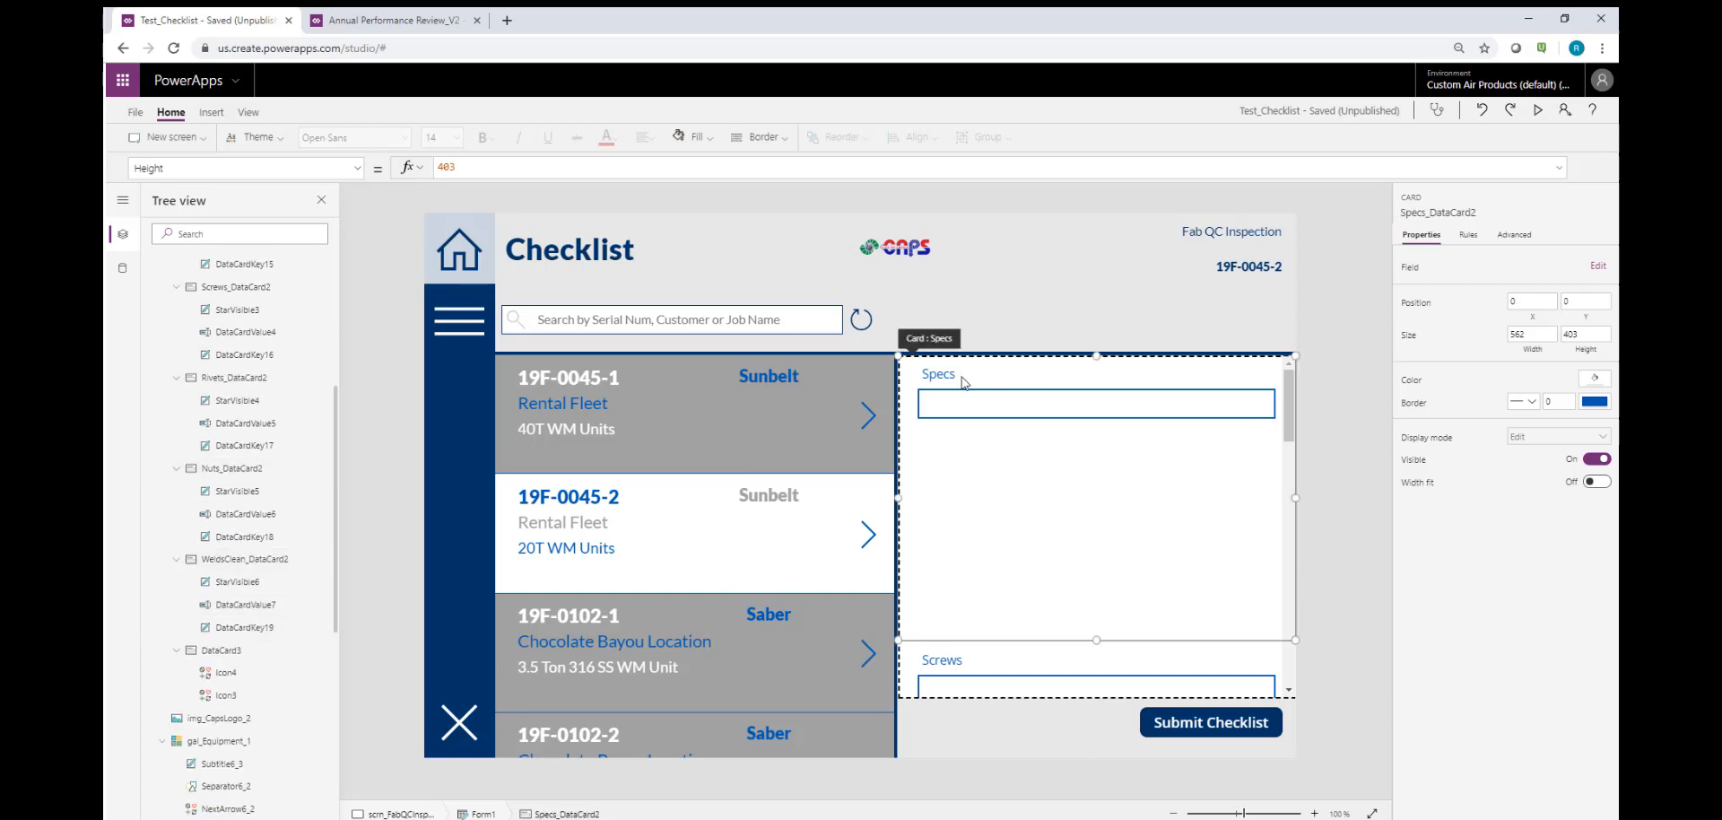
left_click(963, 382)
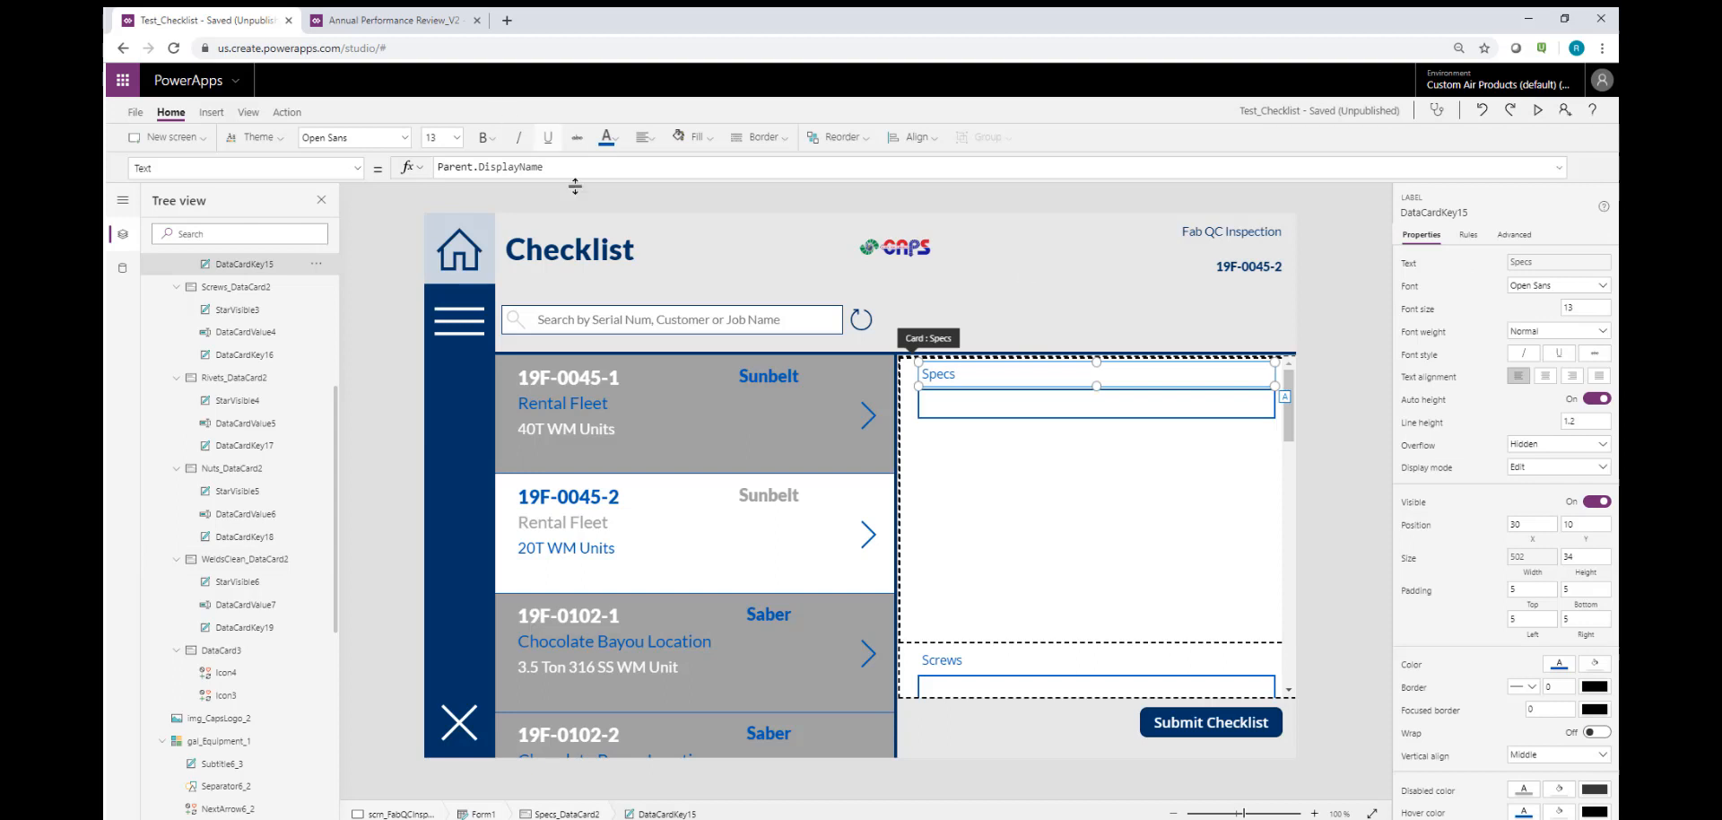
left_click_drag(544, 167, 438, 167)
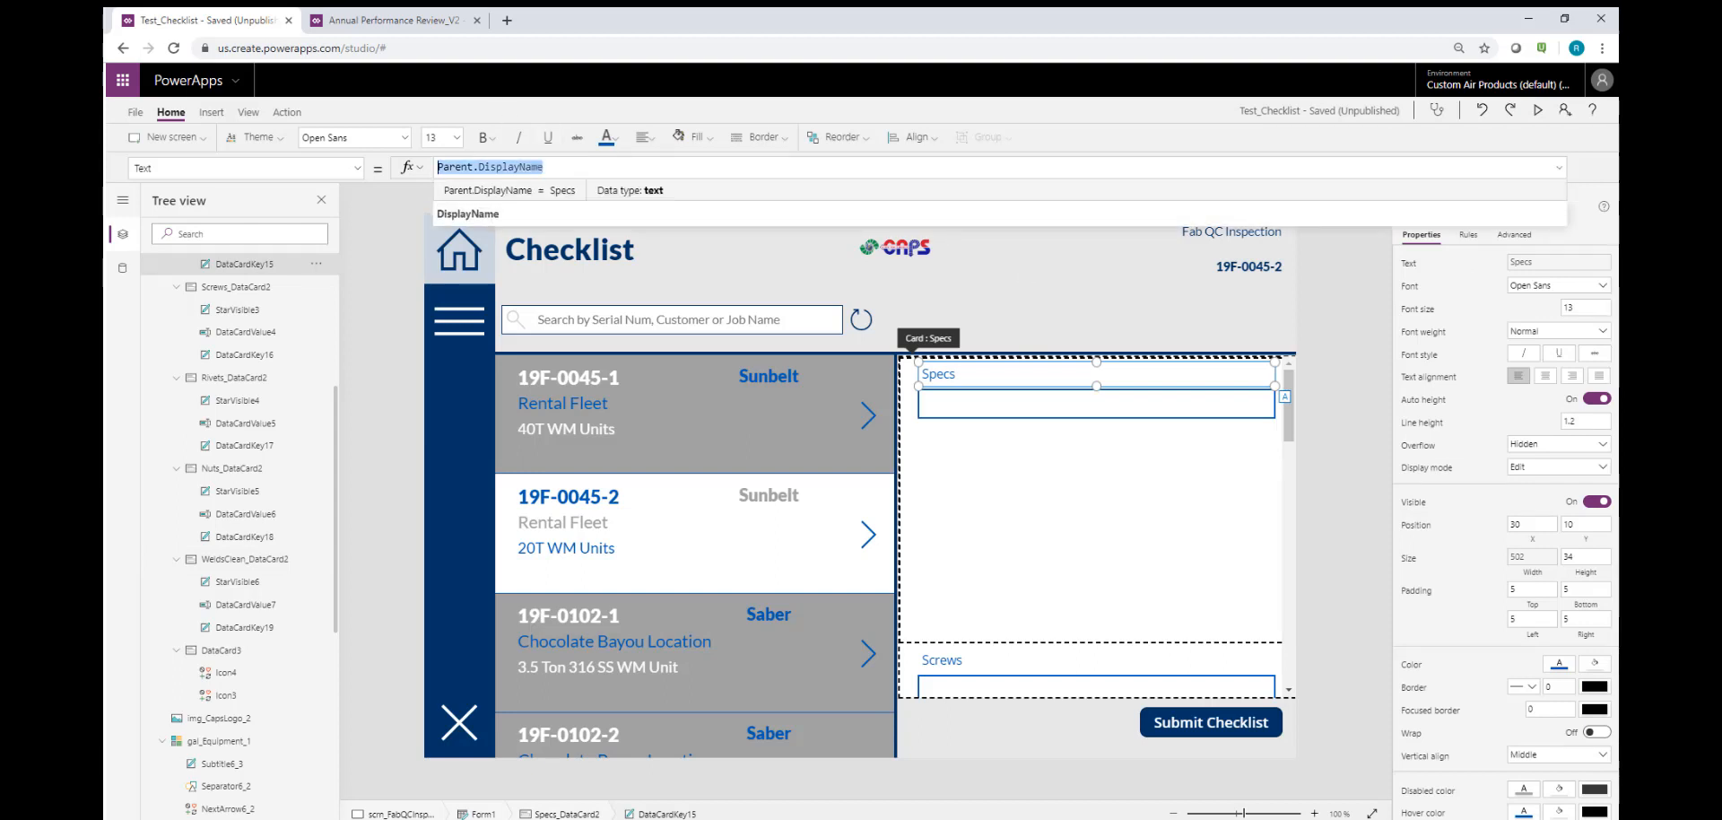
type("\"Question 1")
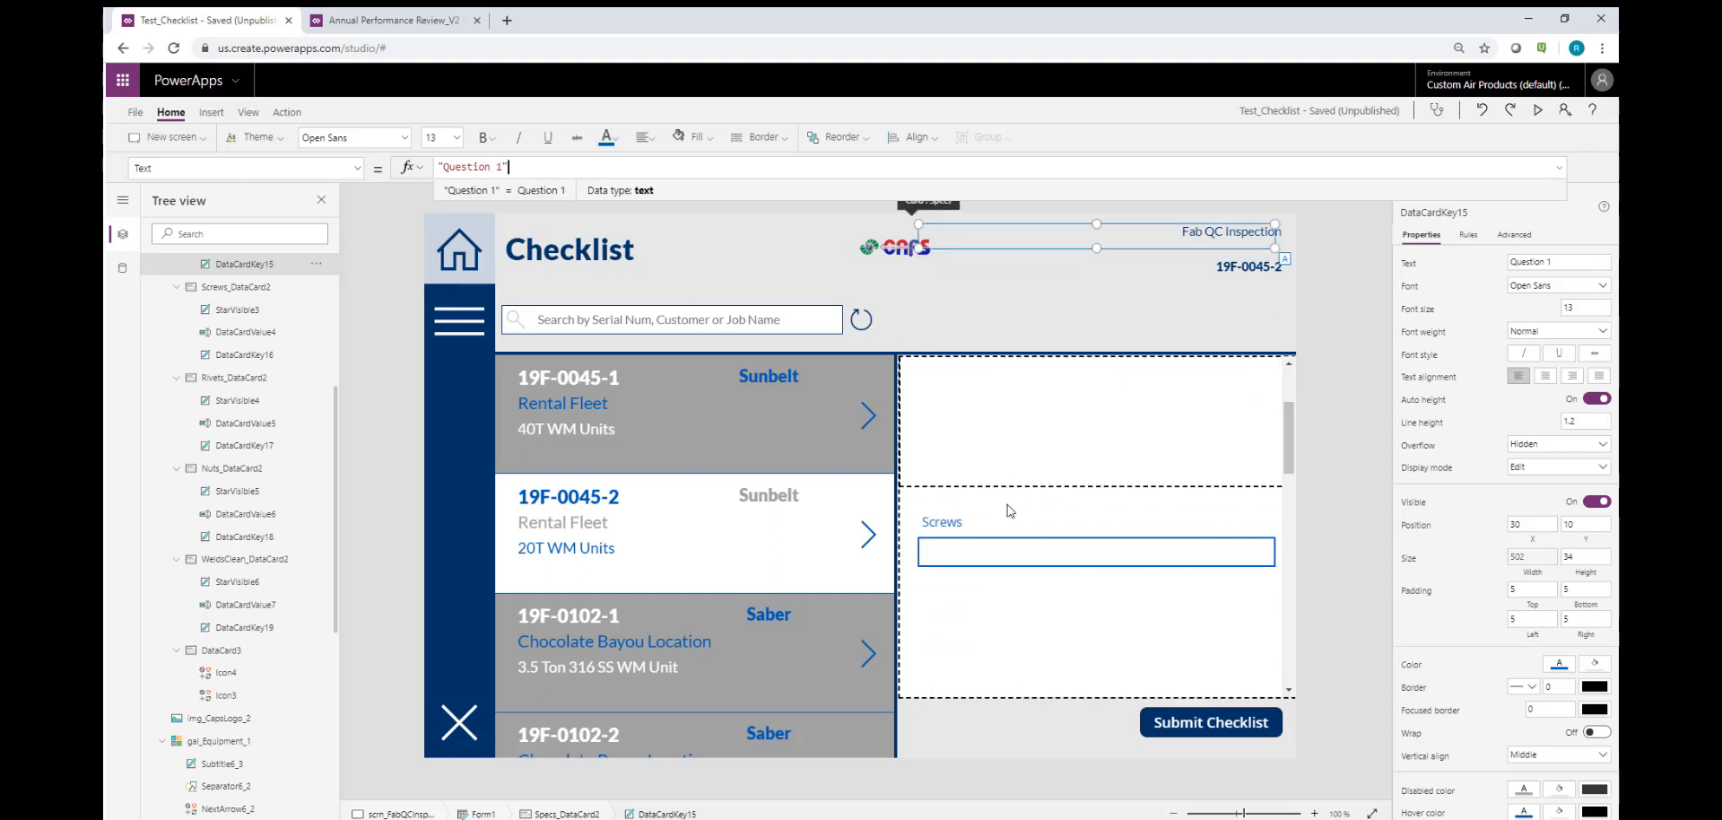
Step: Replace the text formula of the Screws card's title label with "Question 2"
left_click(1009, 499)
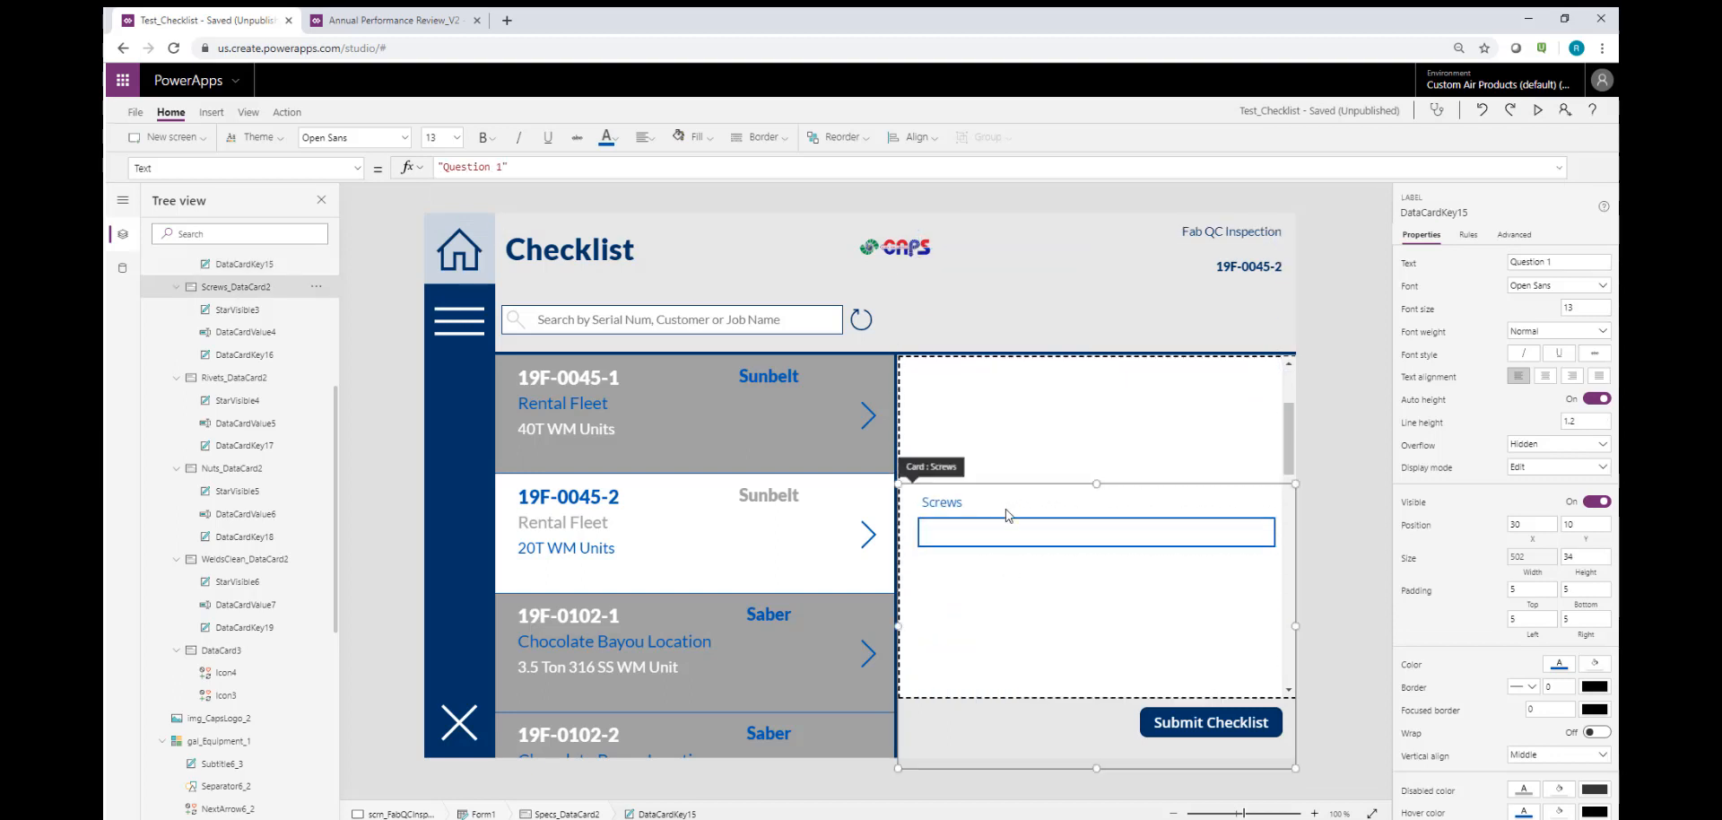
triple_click(617, 168)
type("\"")
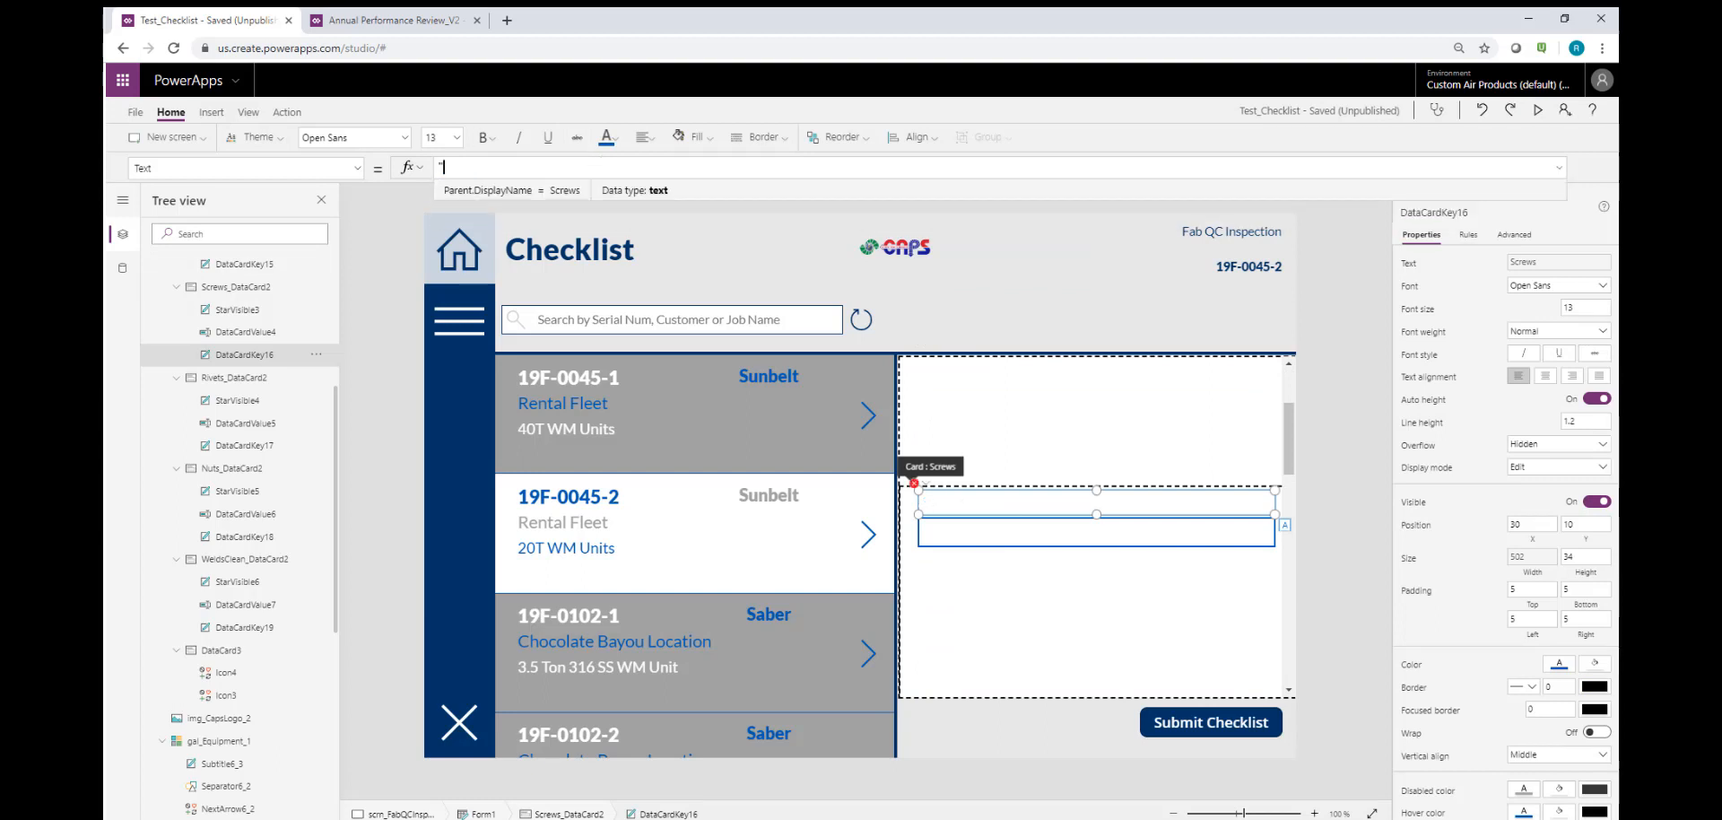
type("Question 2")
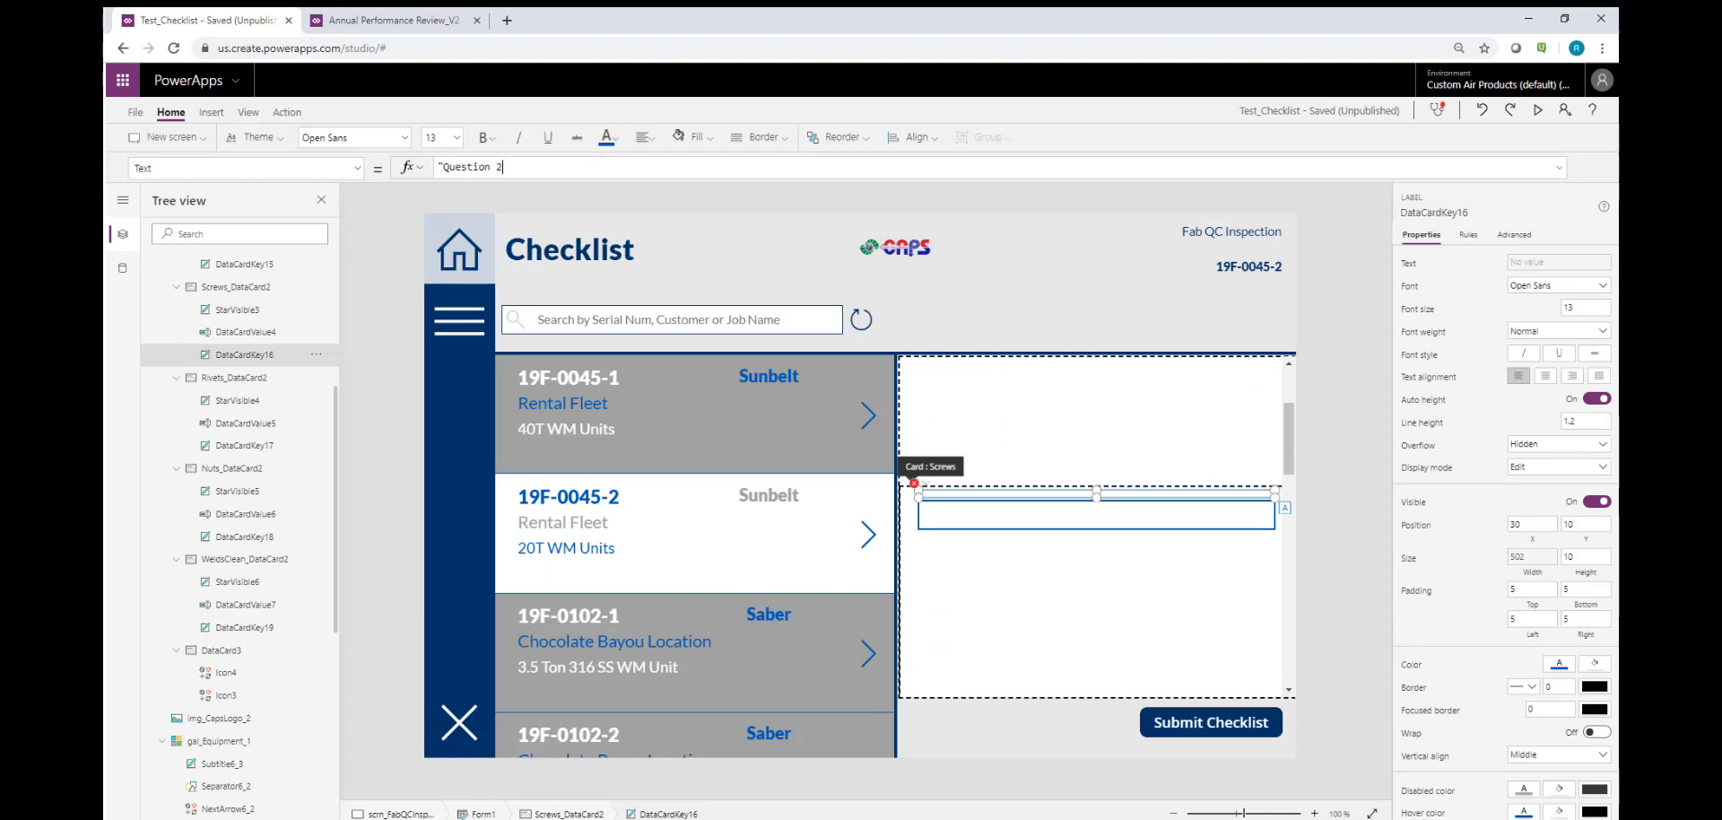
type("\"")
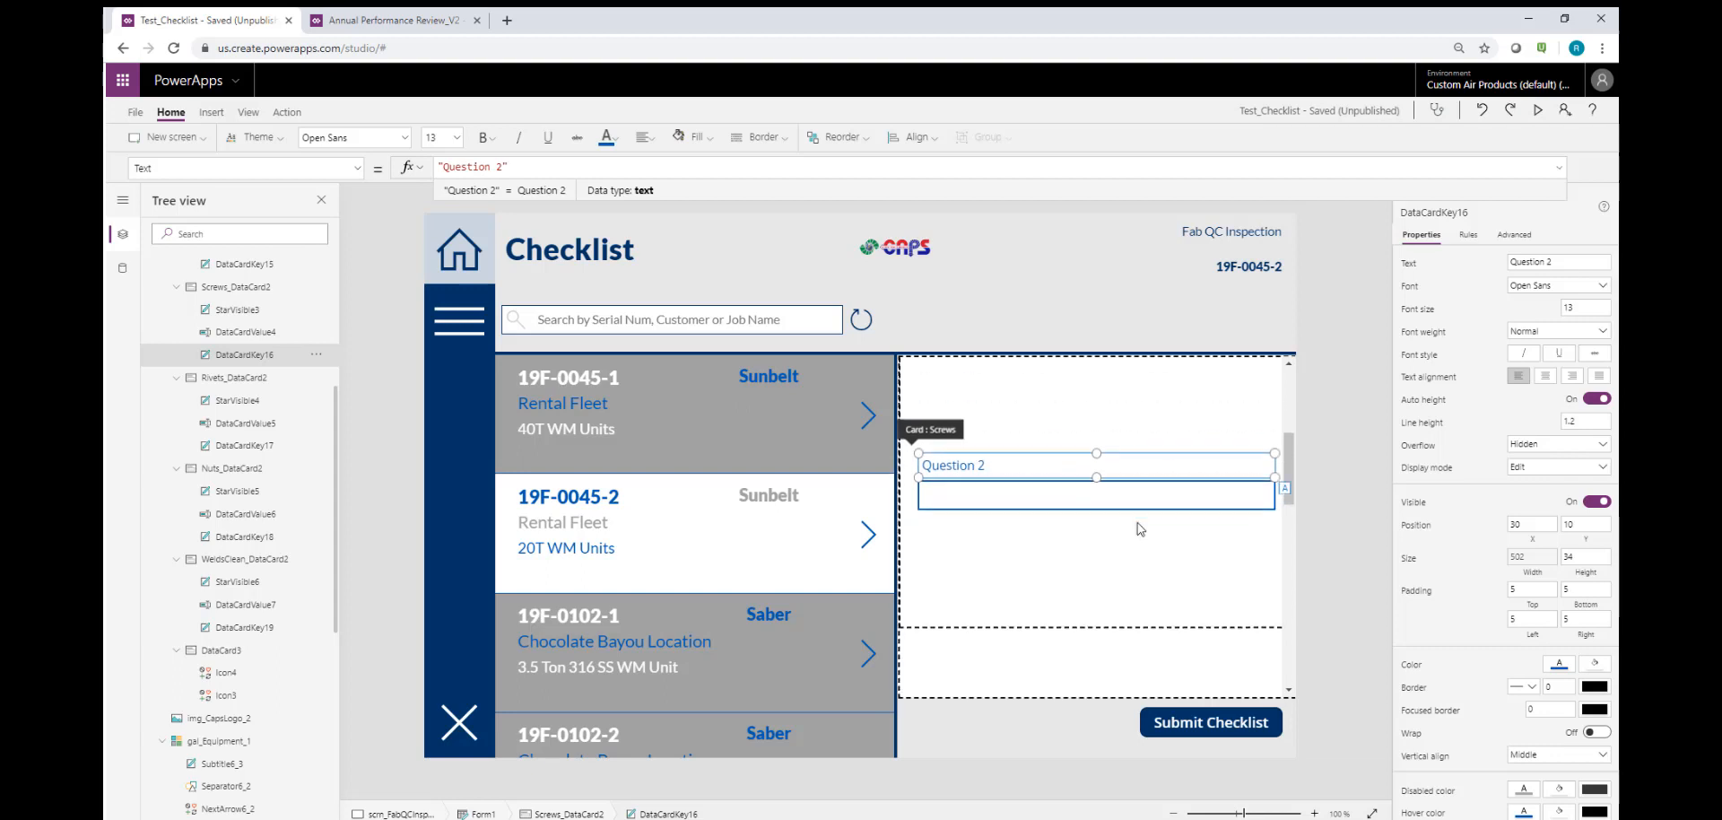
Step: Replace the text formula of the Rivets card's title label with "Question 3"
scroll(1140, 529, "down", 2)
left_click(1029, 556)
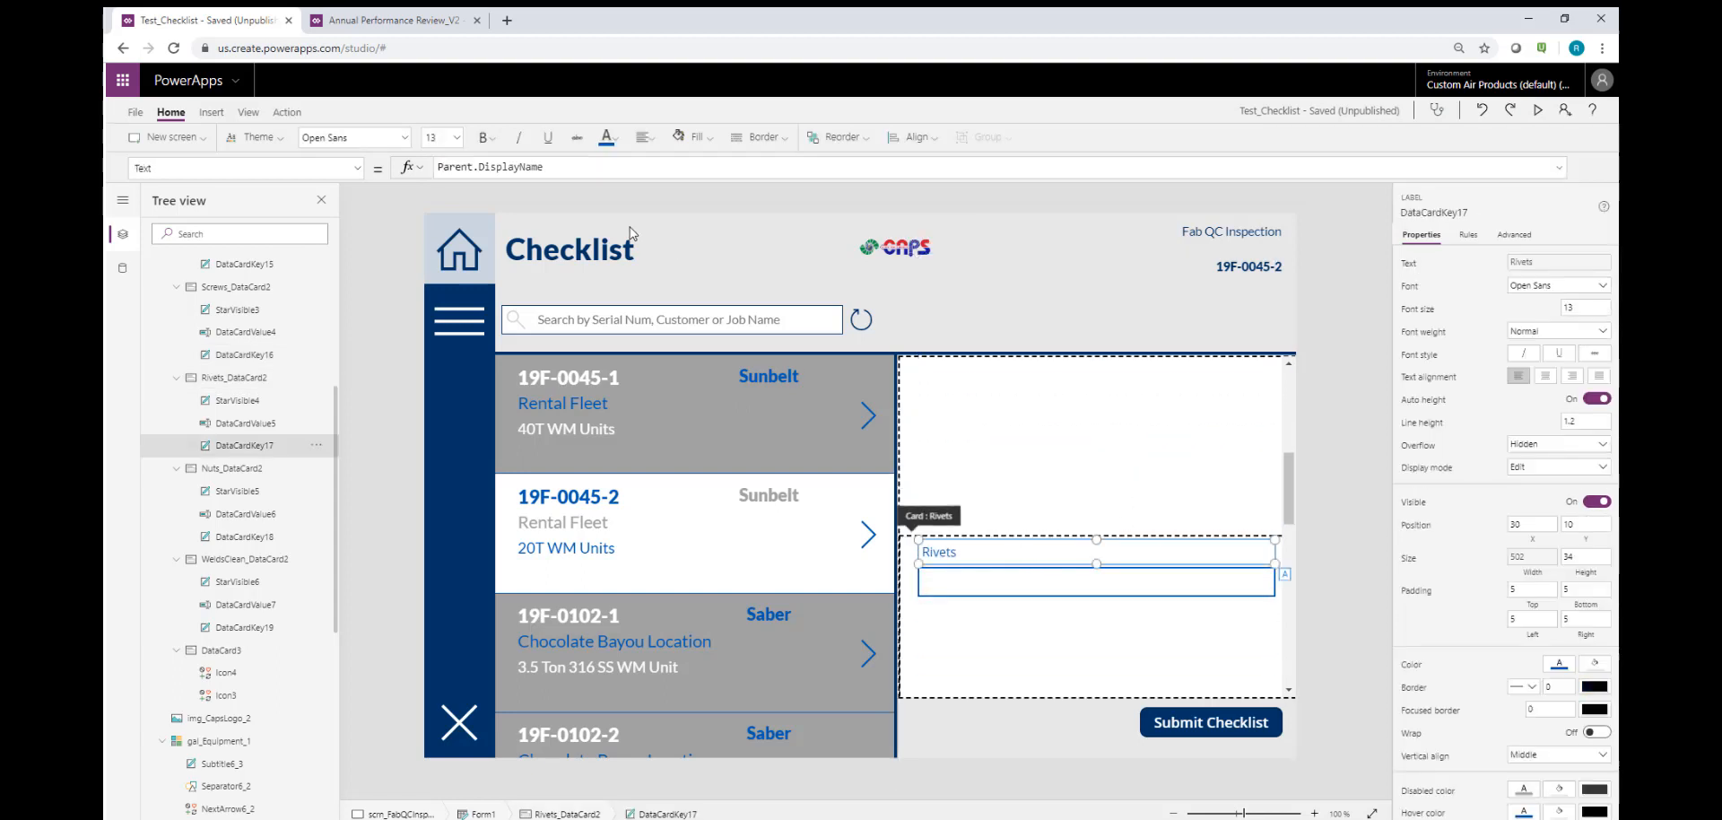
left_click(616, 171)
key("ctrl+a")
type("\"")
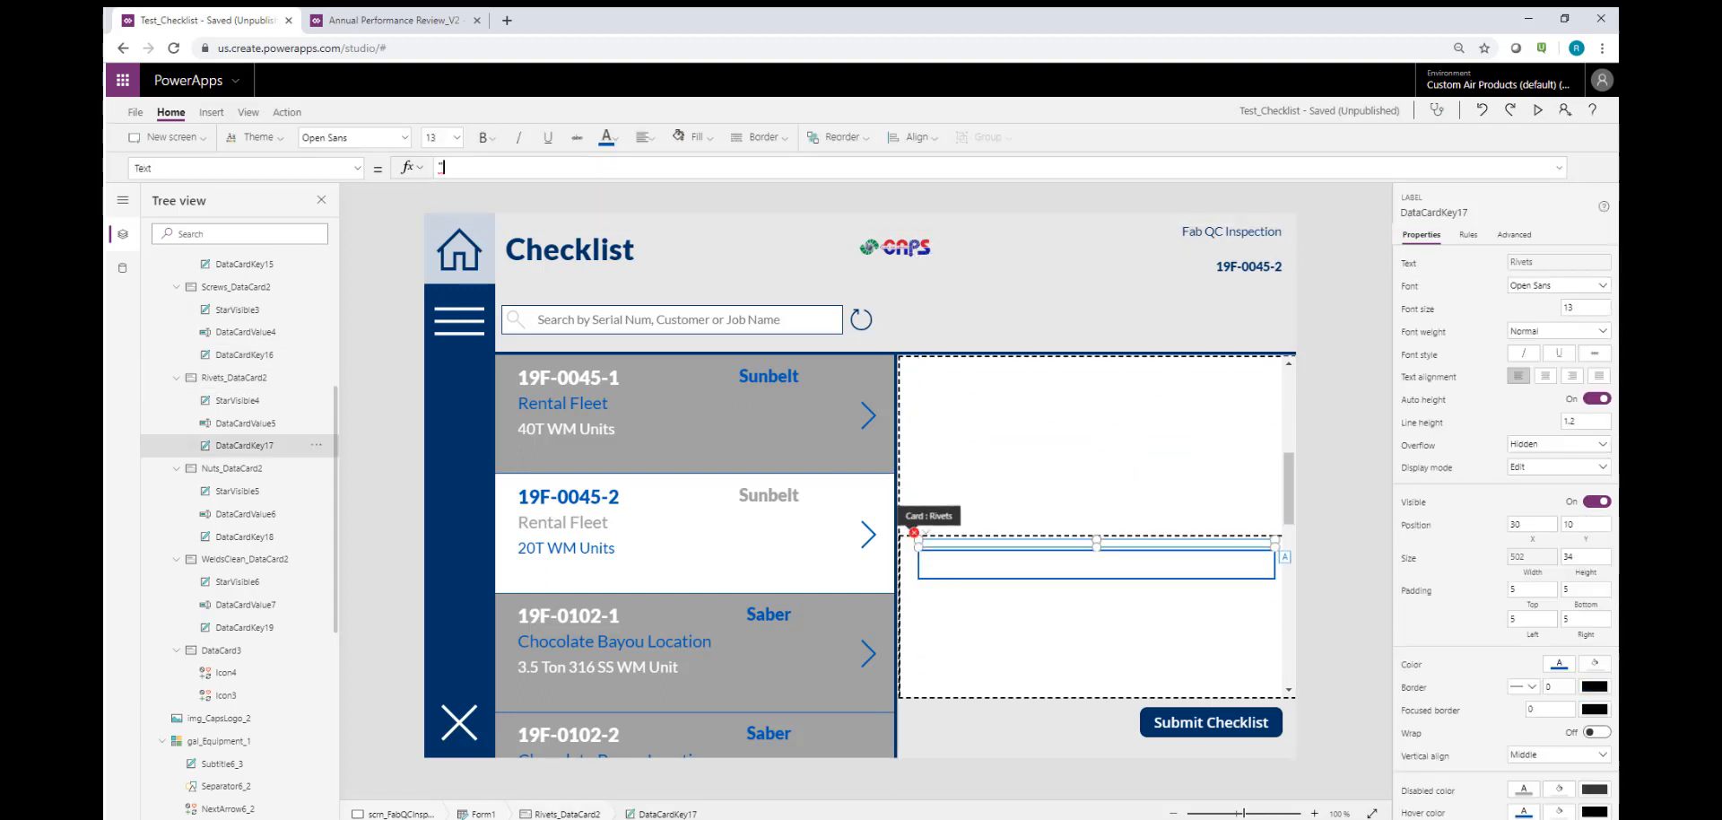
type("Question 3\"")
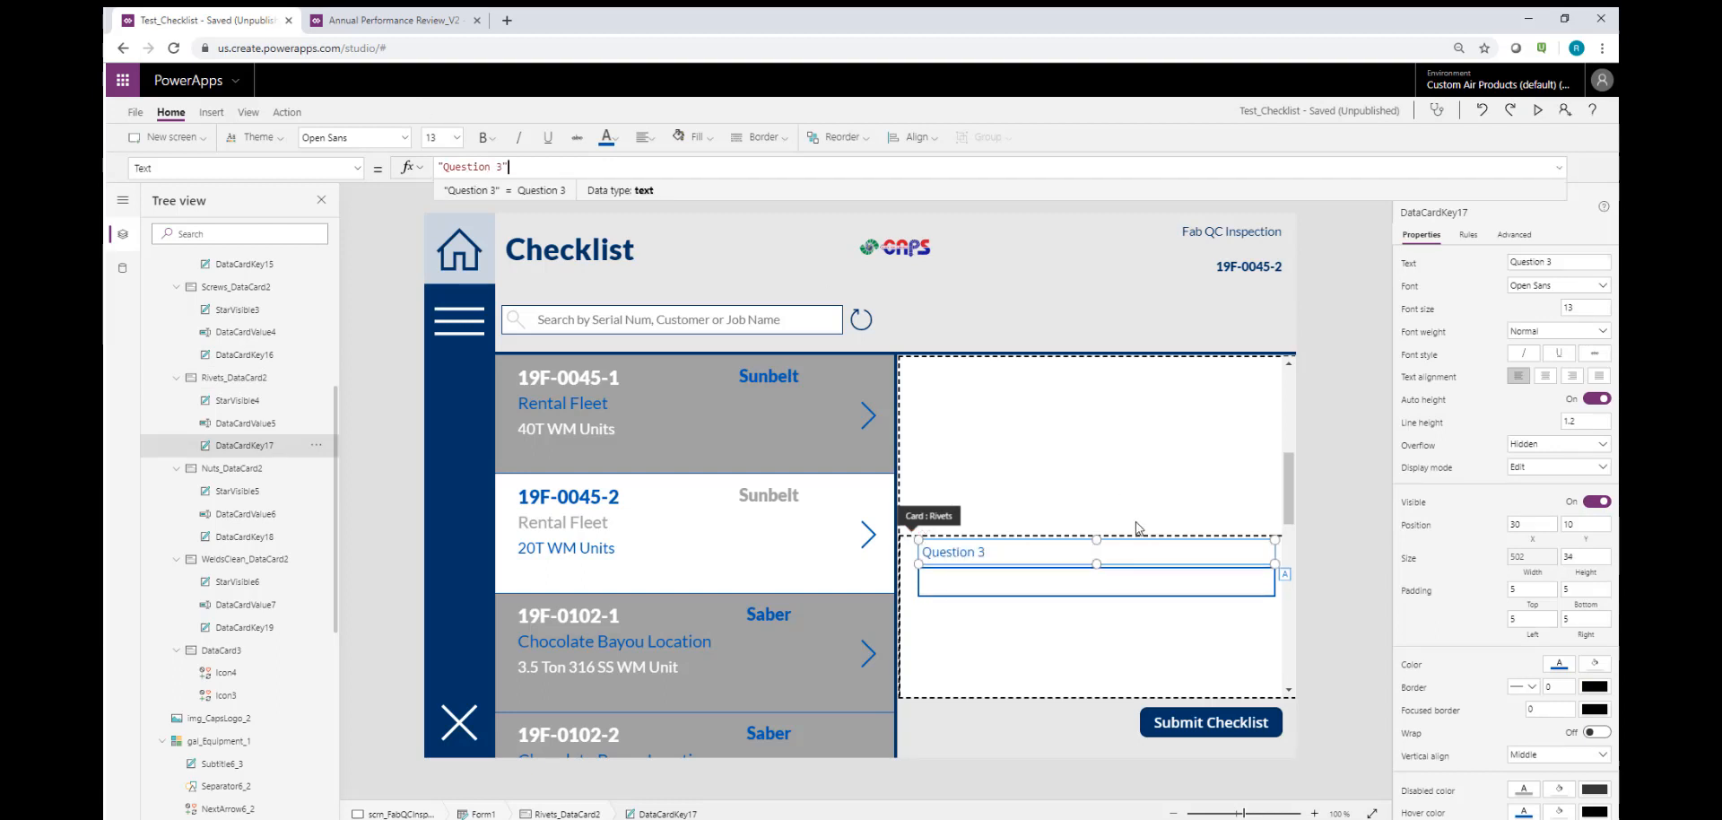
Step: Replace the text formula of the Nuts card's title label with "Question 4"
scroll(1137, 527, "down", 3)
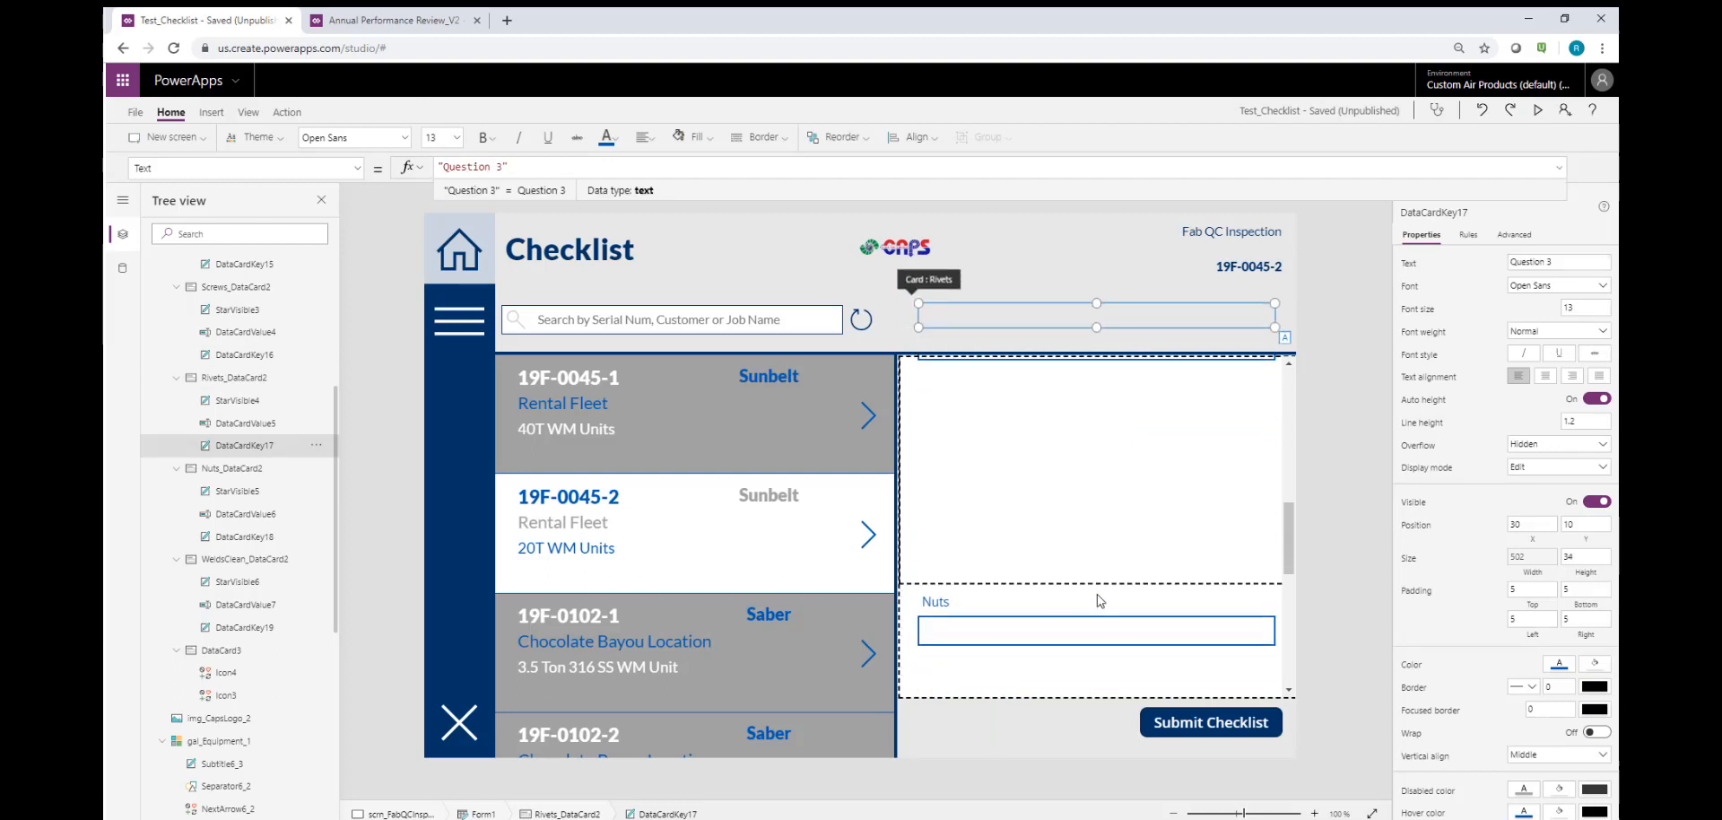
double_click(1015, 600)
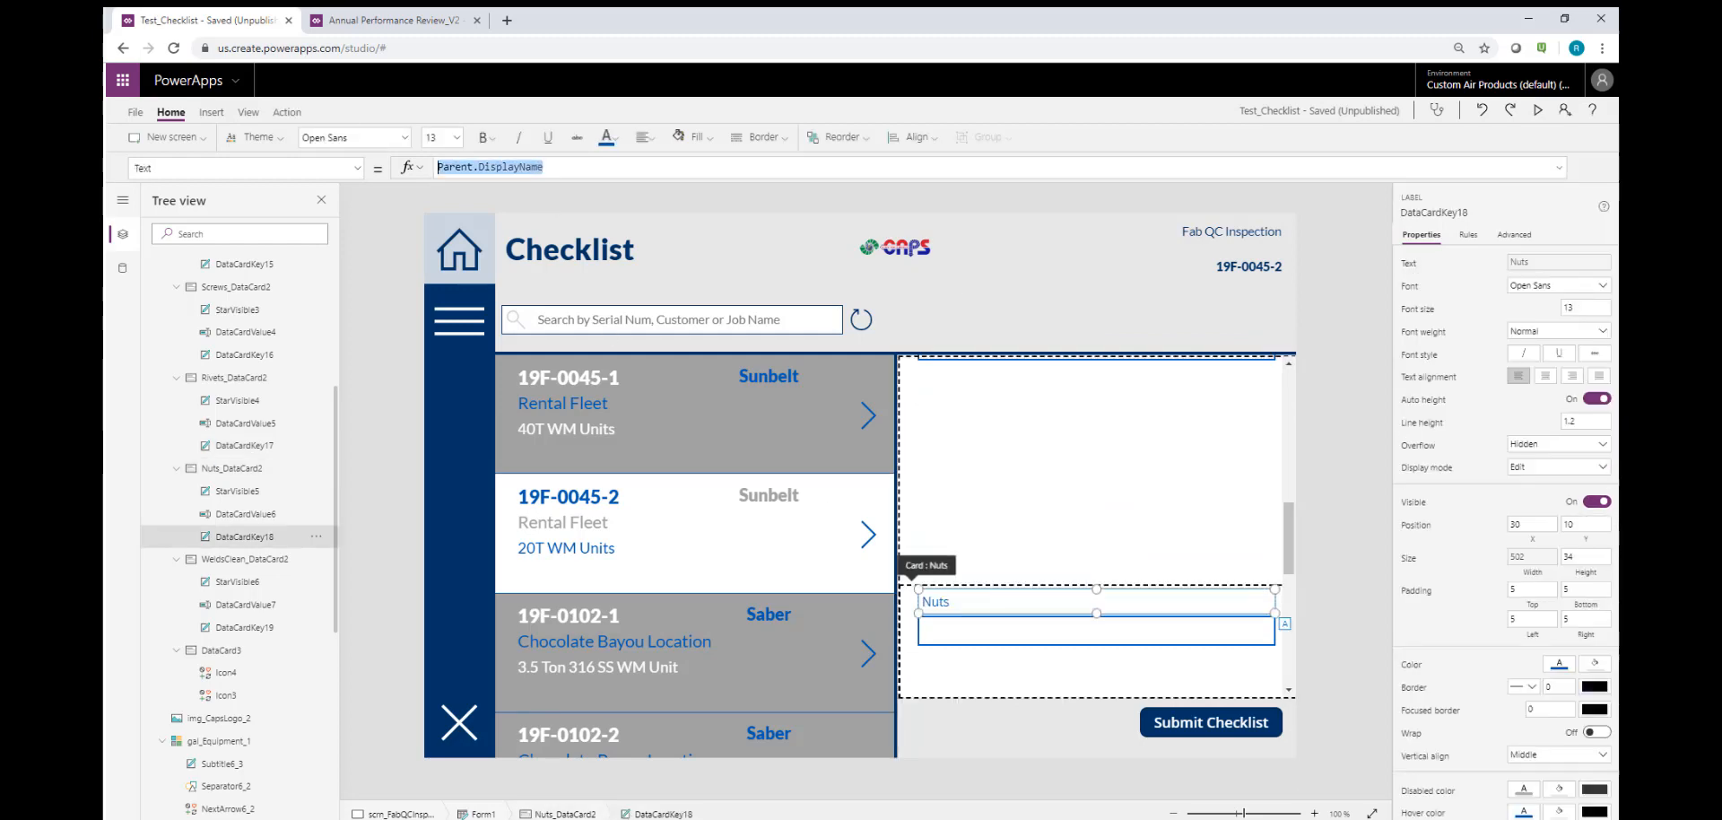
type("\"\"")
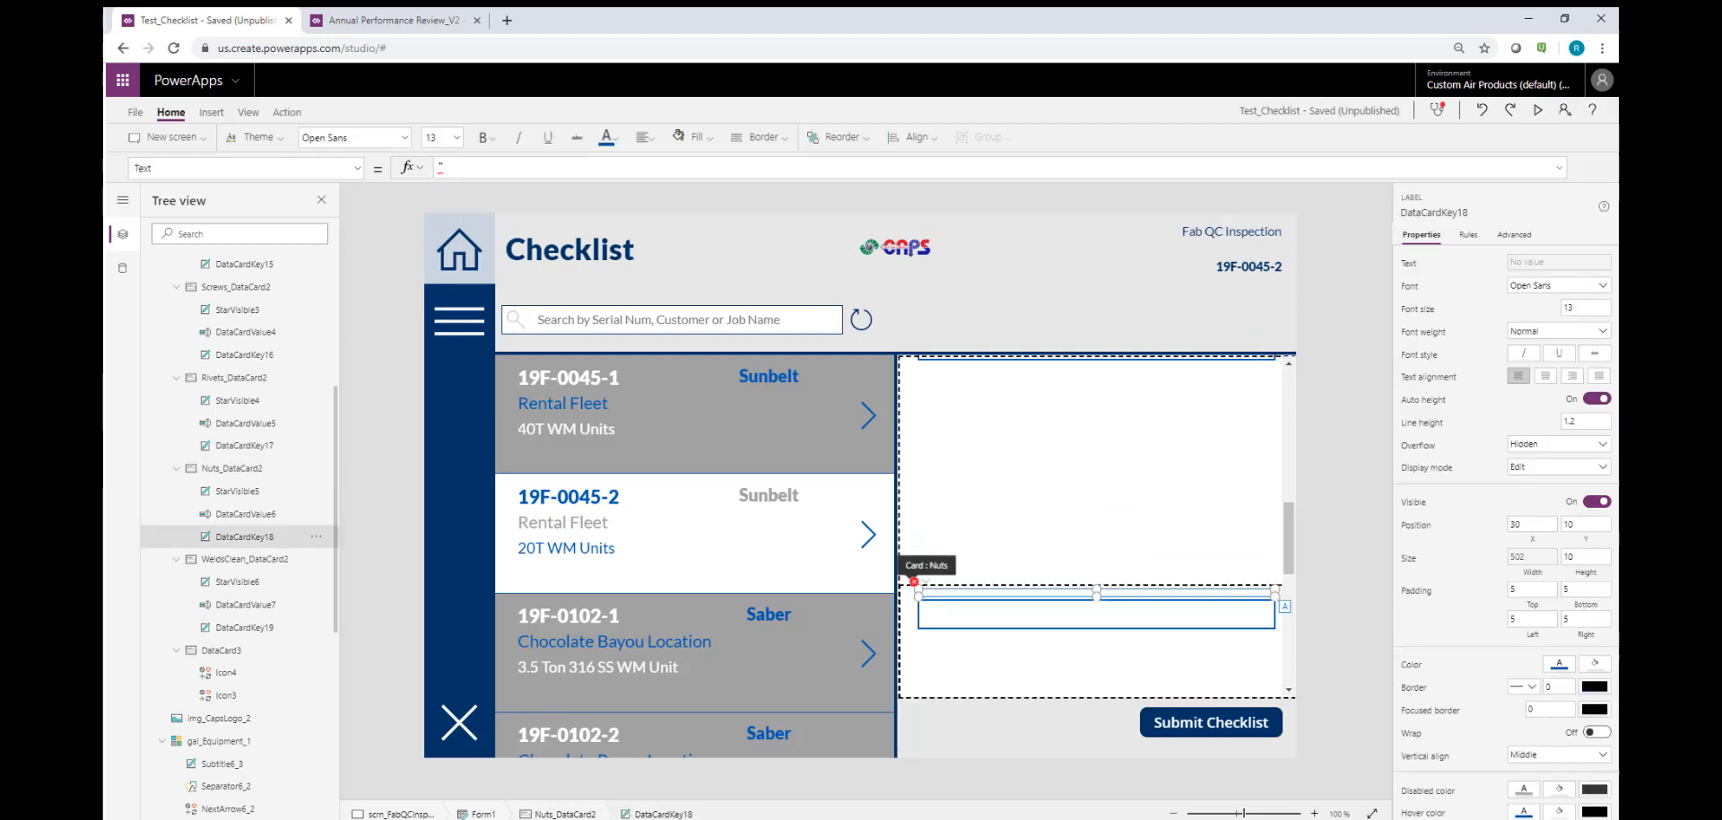
type("Qu")
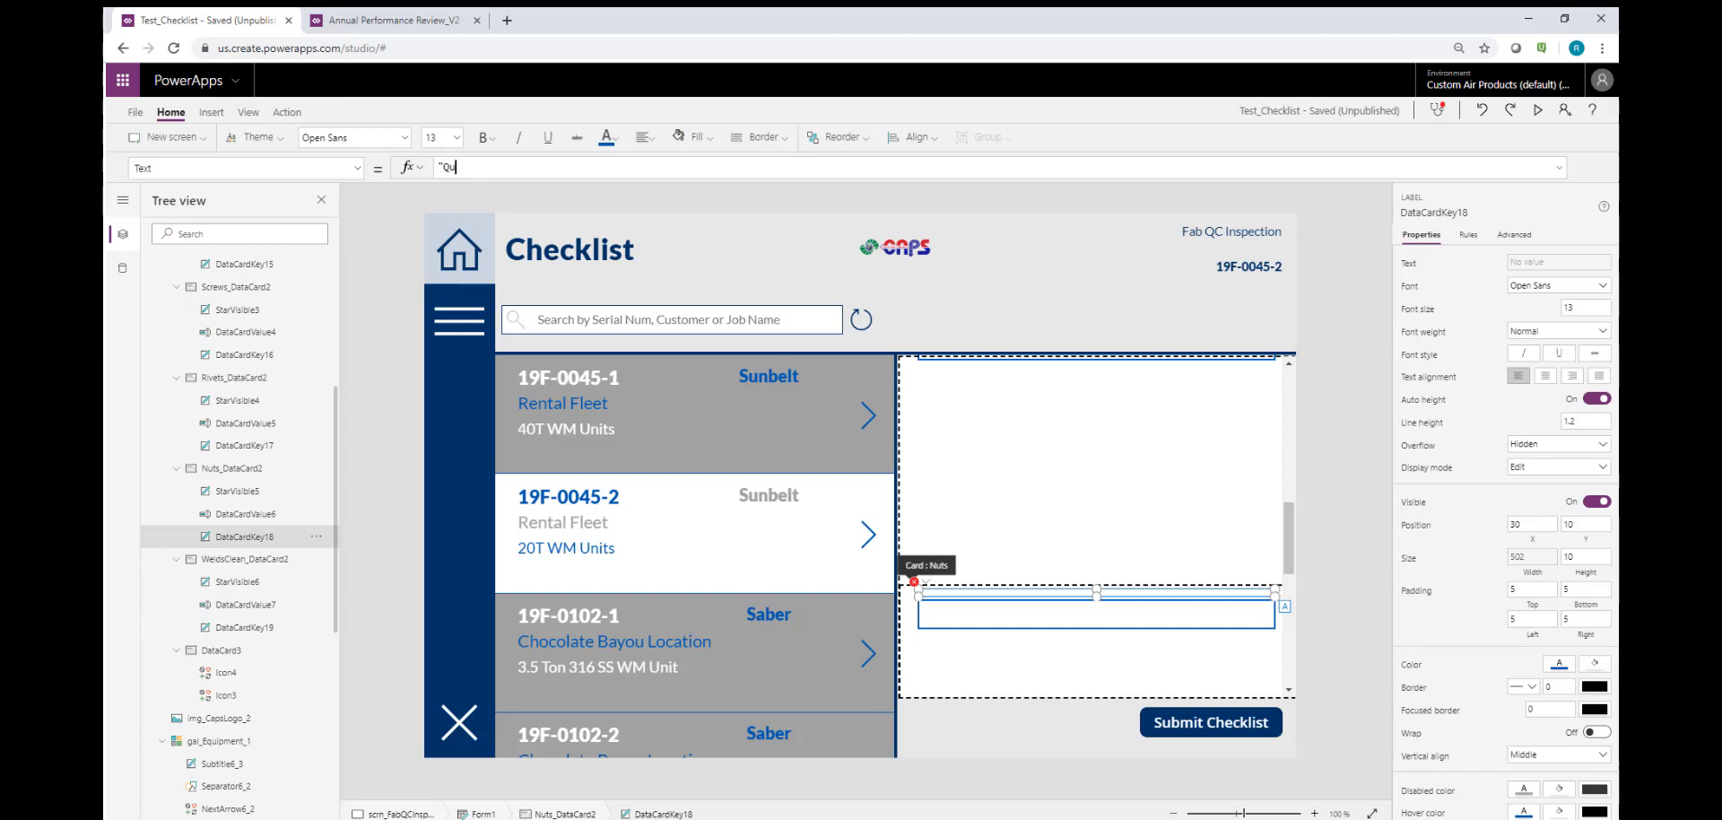
type("estion 4\"")
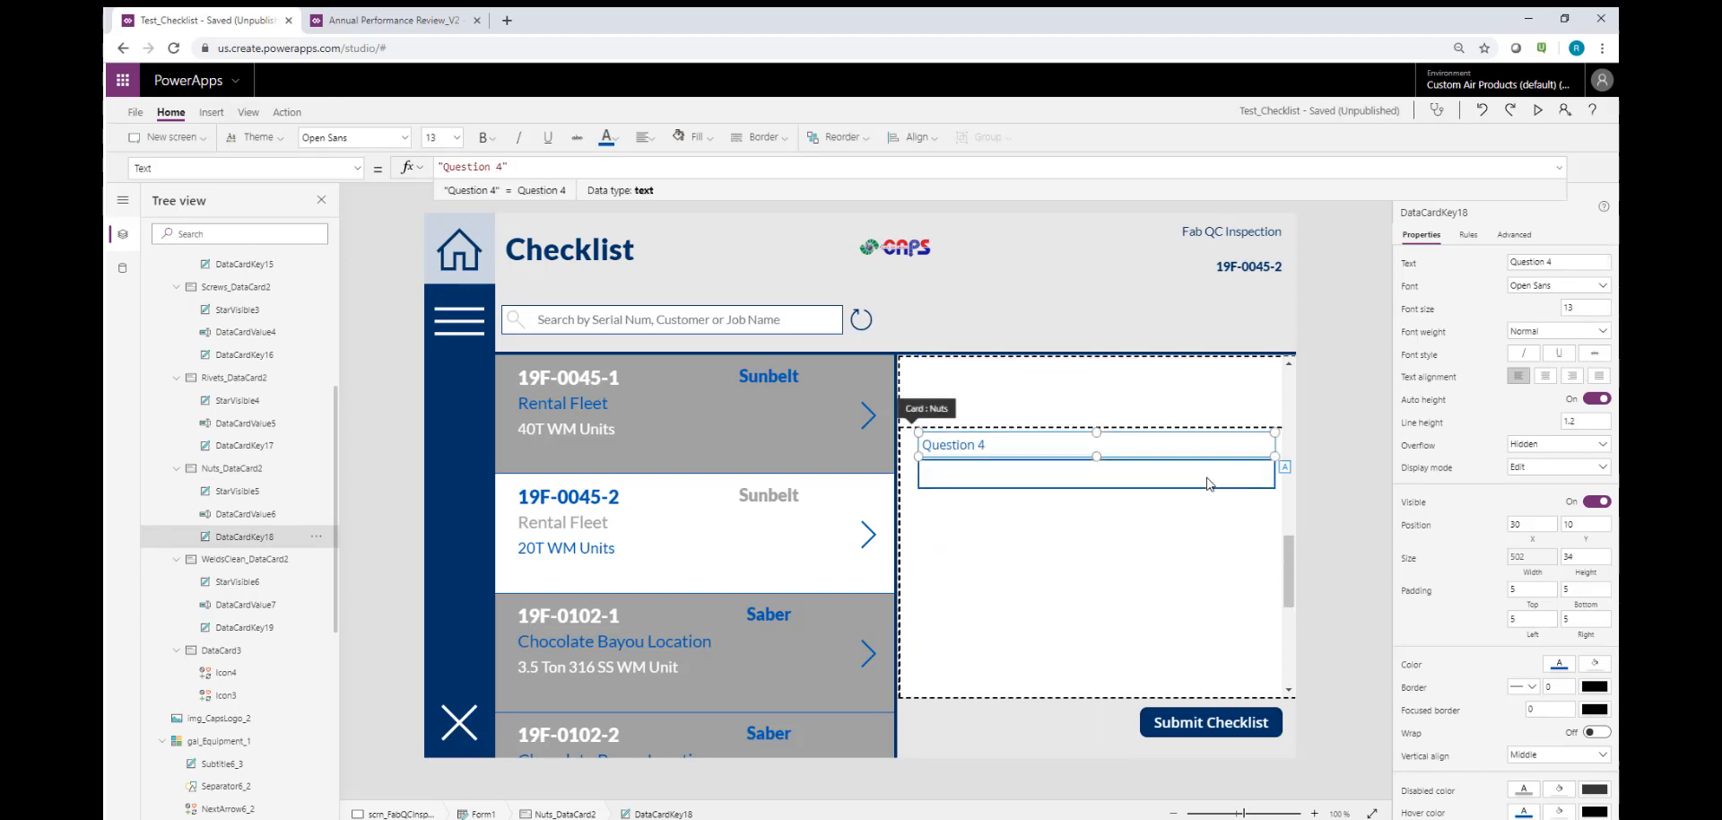
Step: Replace the text formula of the WeldsClean card's title label with "Question 5"
scroll(1206, 485, "down", 5)
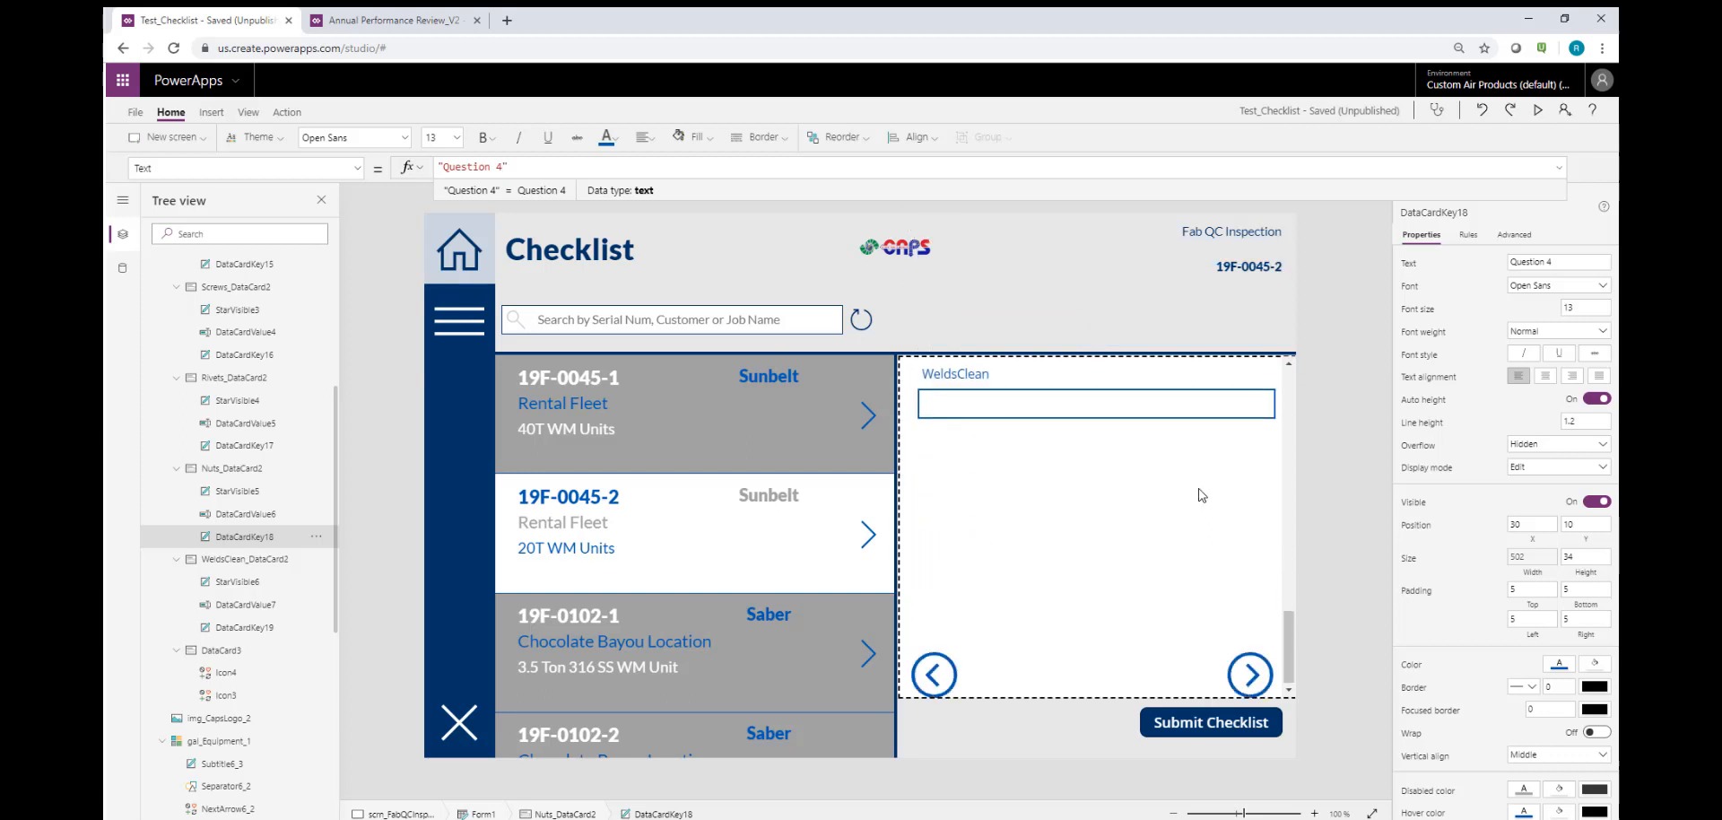
scroll(1166, 485, "up", 1)
left_click(1014, 458)
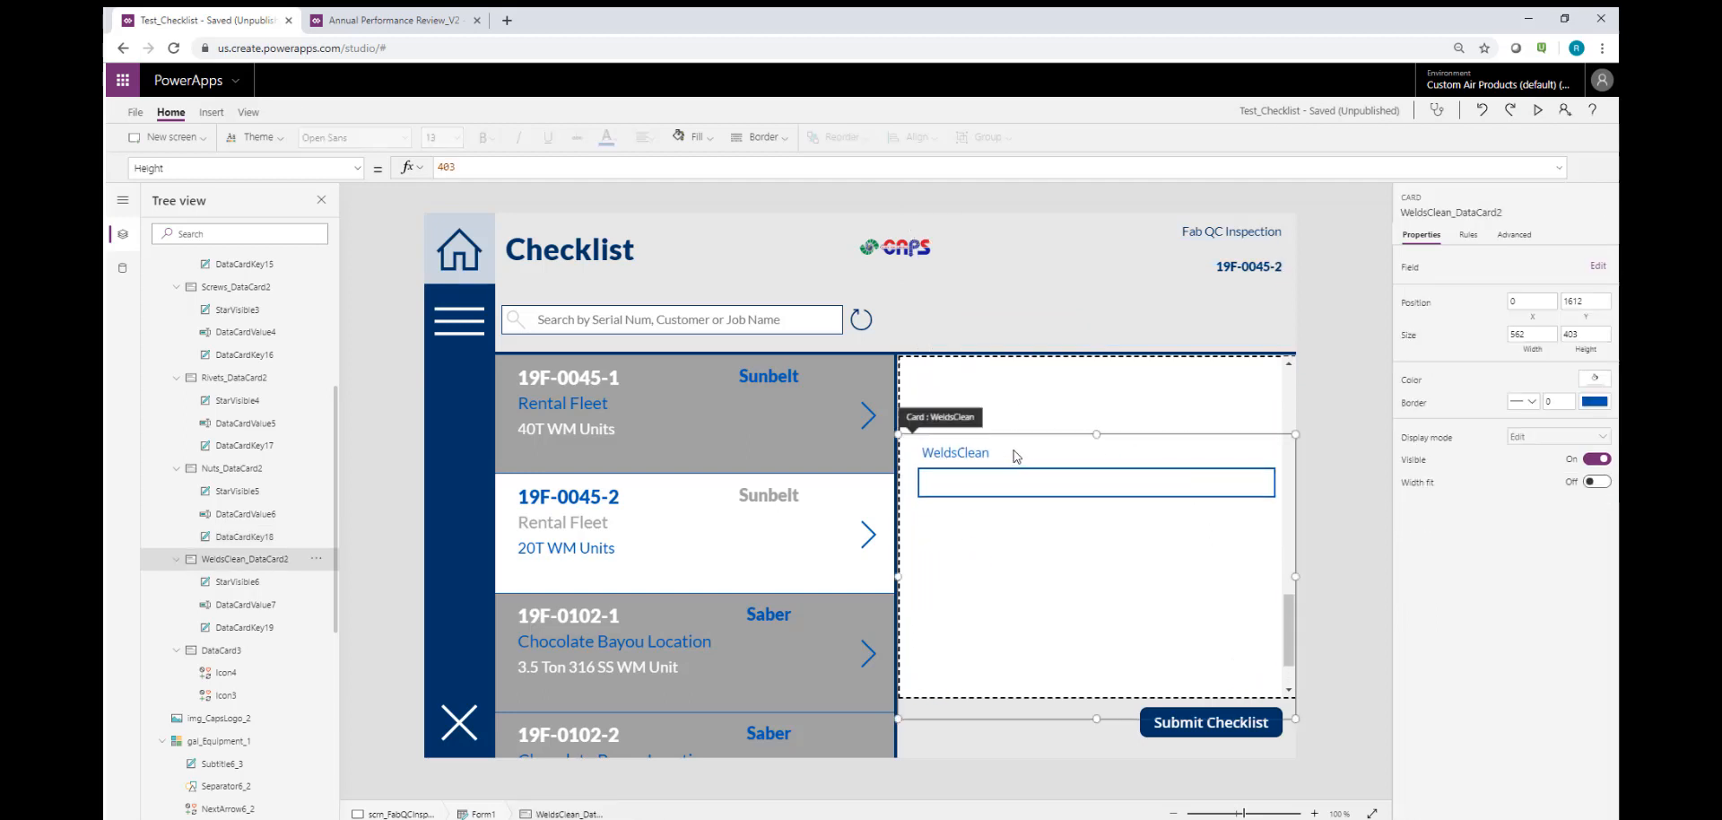
left_click(1013, 457)
left_click_drag(574, 167, 437, 168)
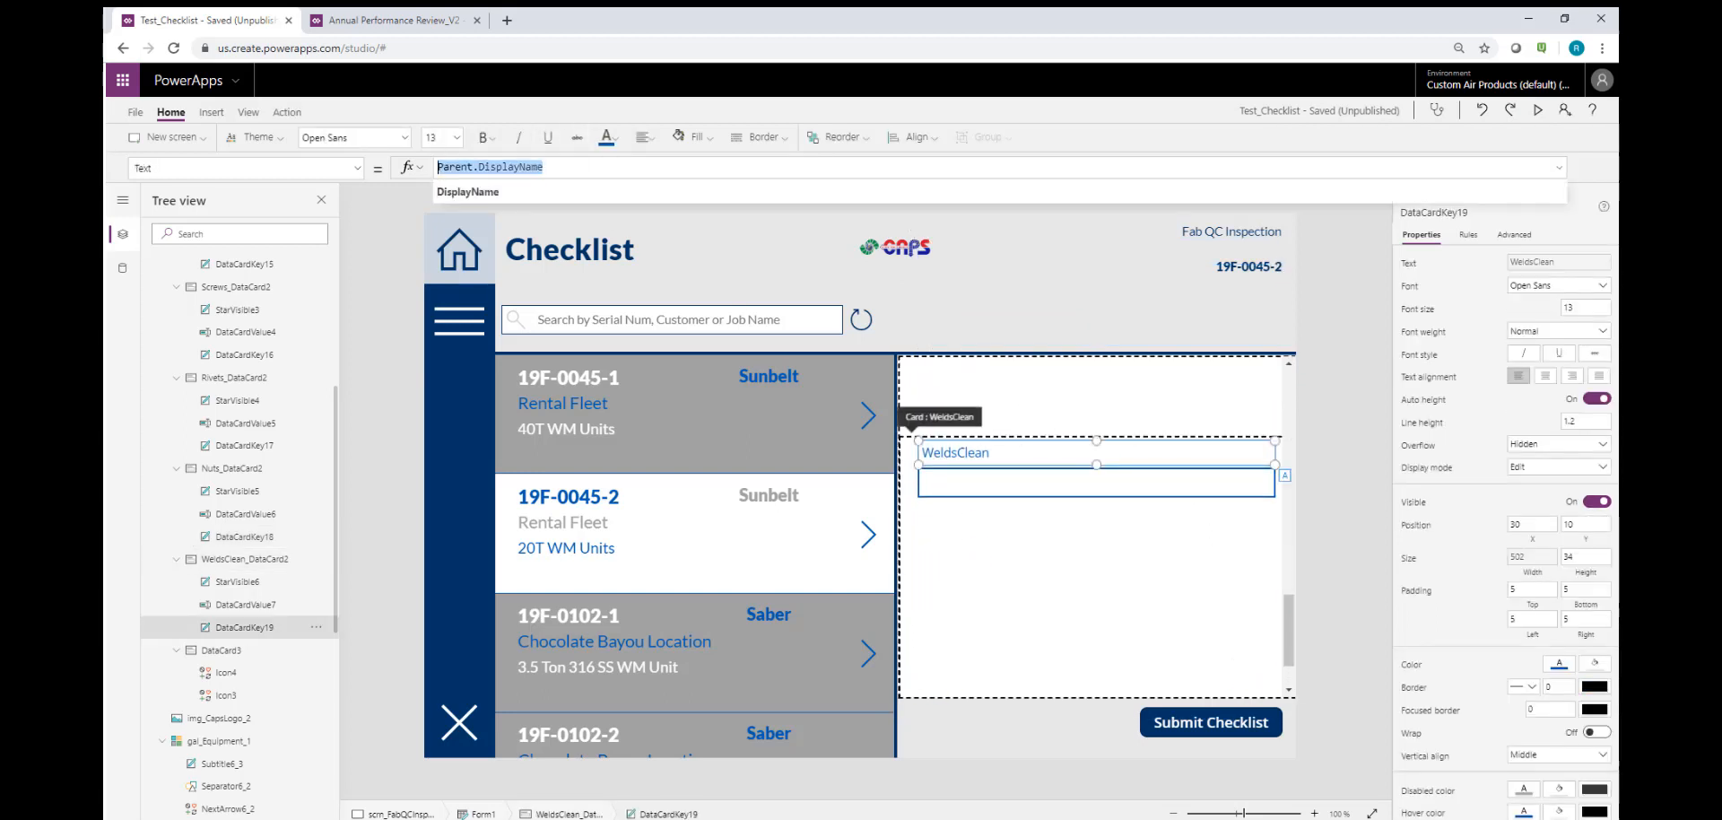
type("\"\"")
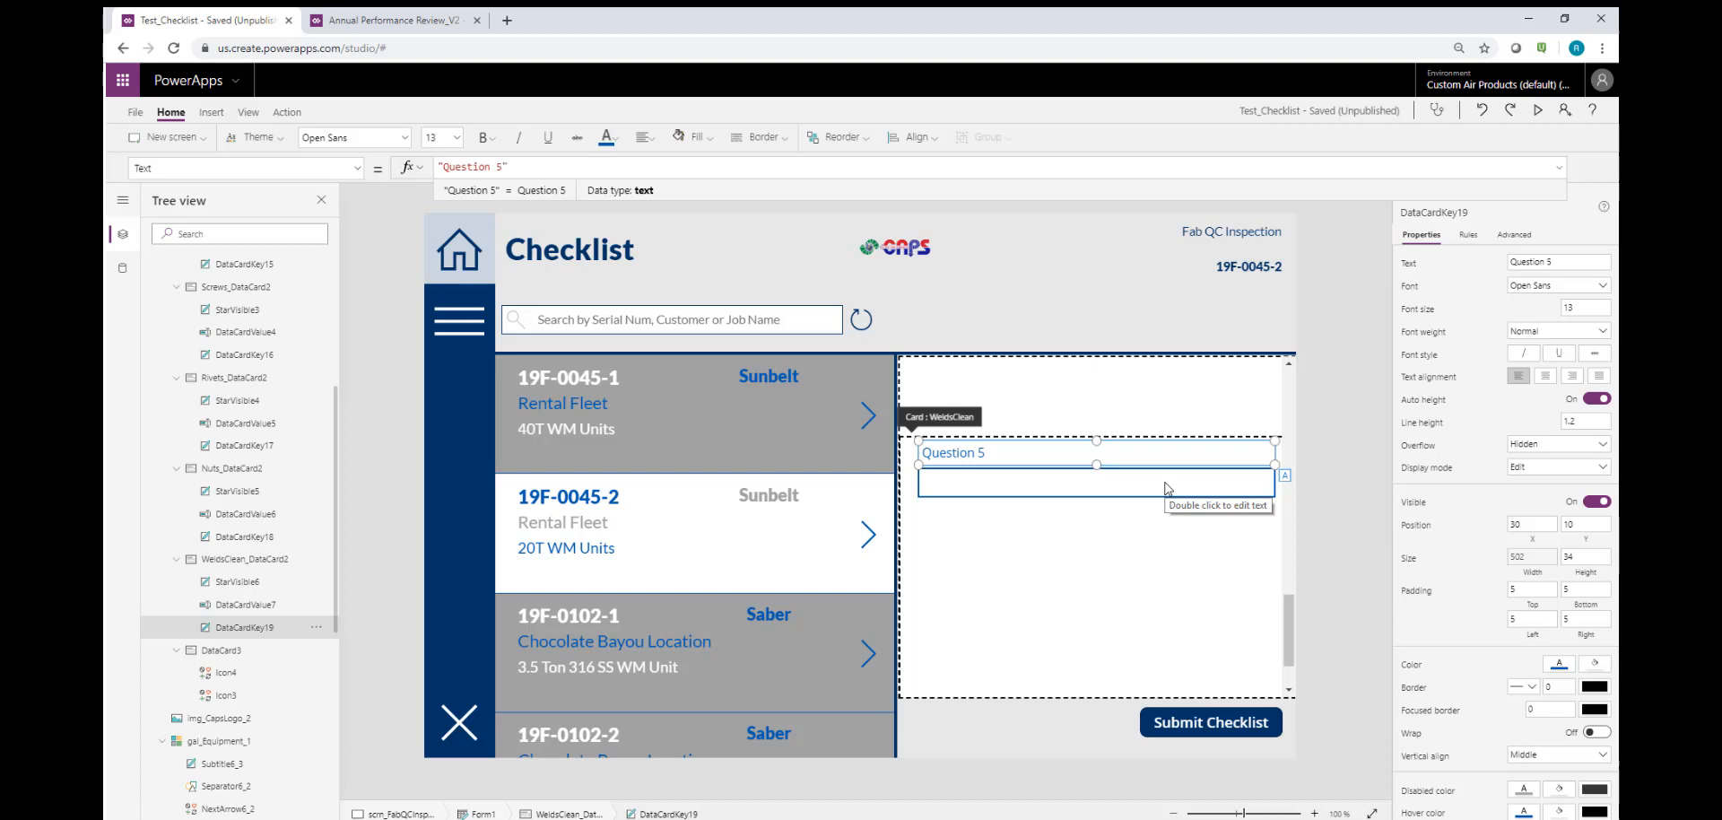
Step: Replace the WeldsClean card's text input with a Radio control placed just below the title label, at about X 30, Y 58
left_click(1164, 485)
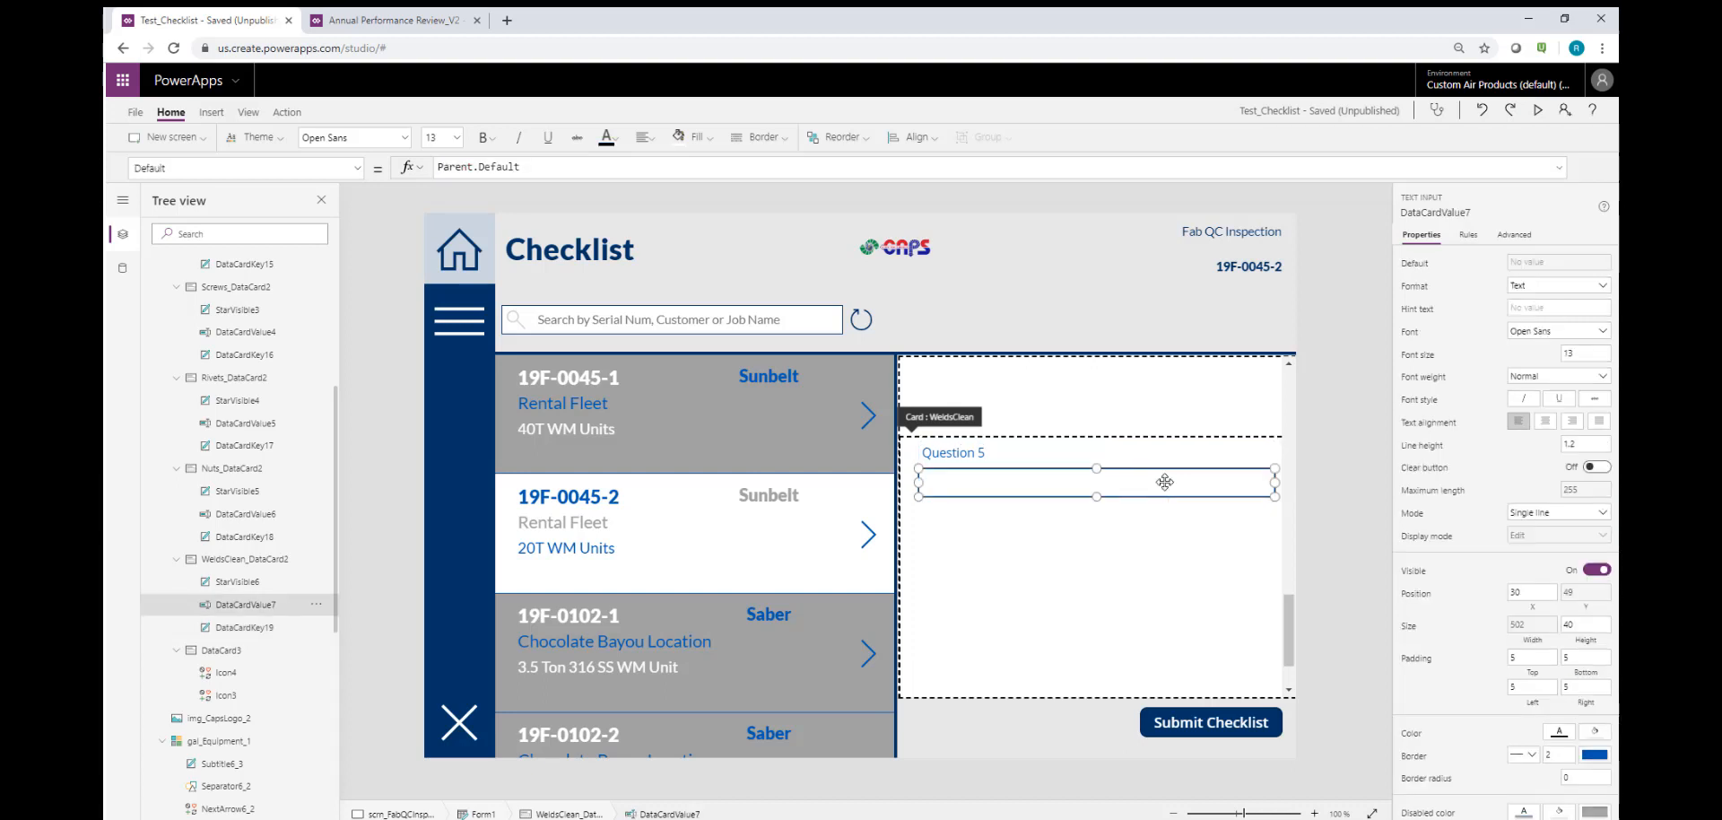
key("Delete")
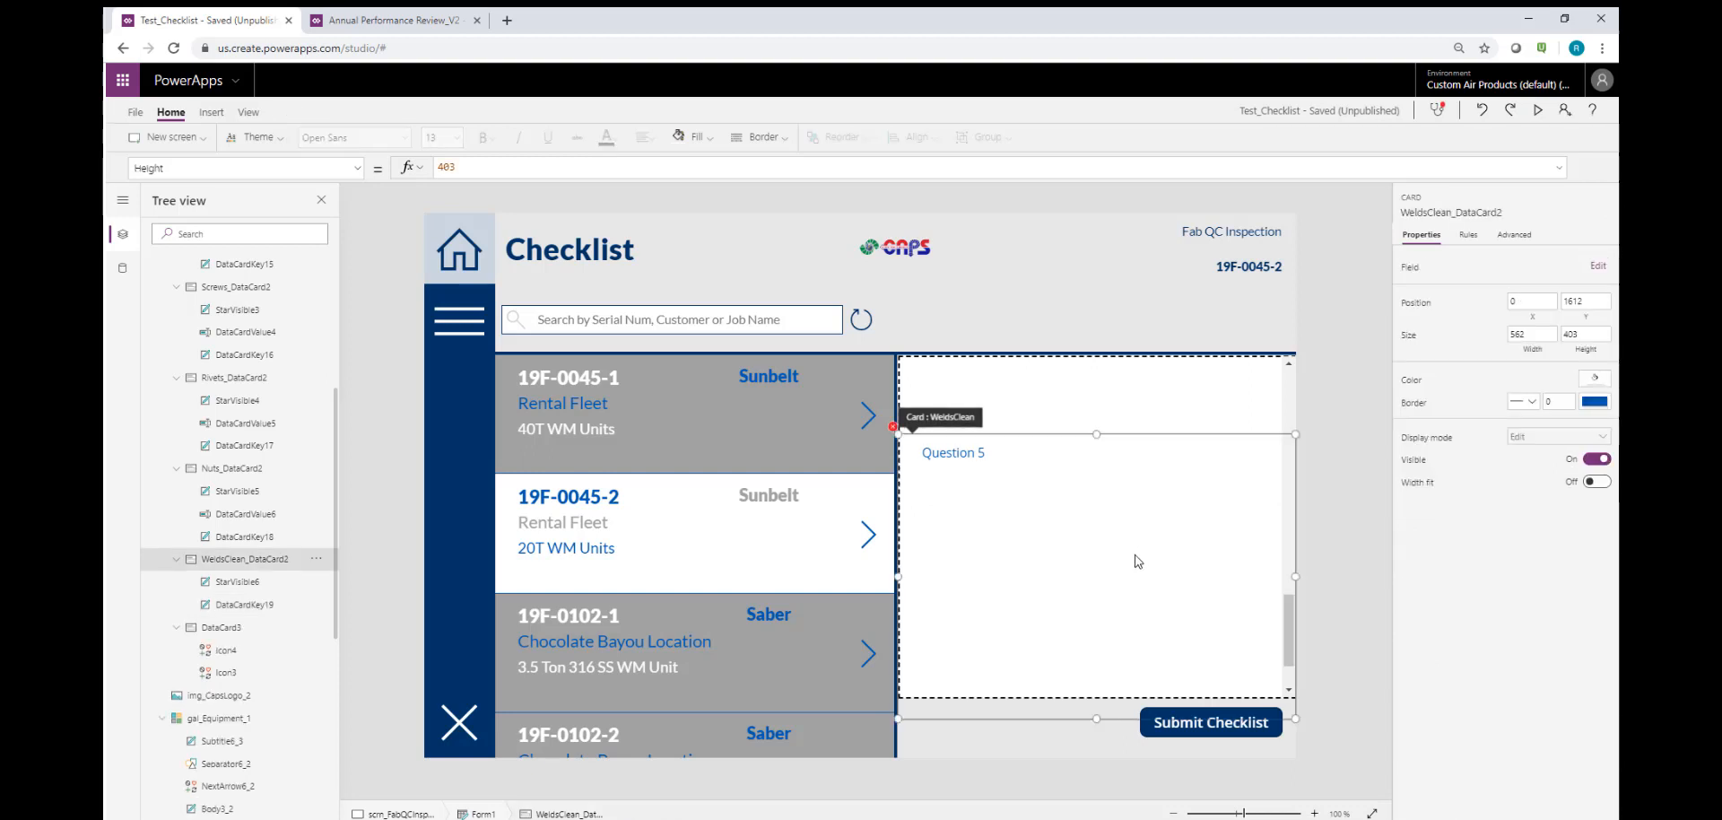
left_click(211, 112)
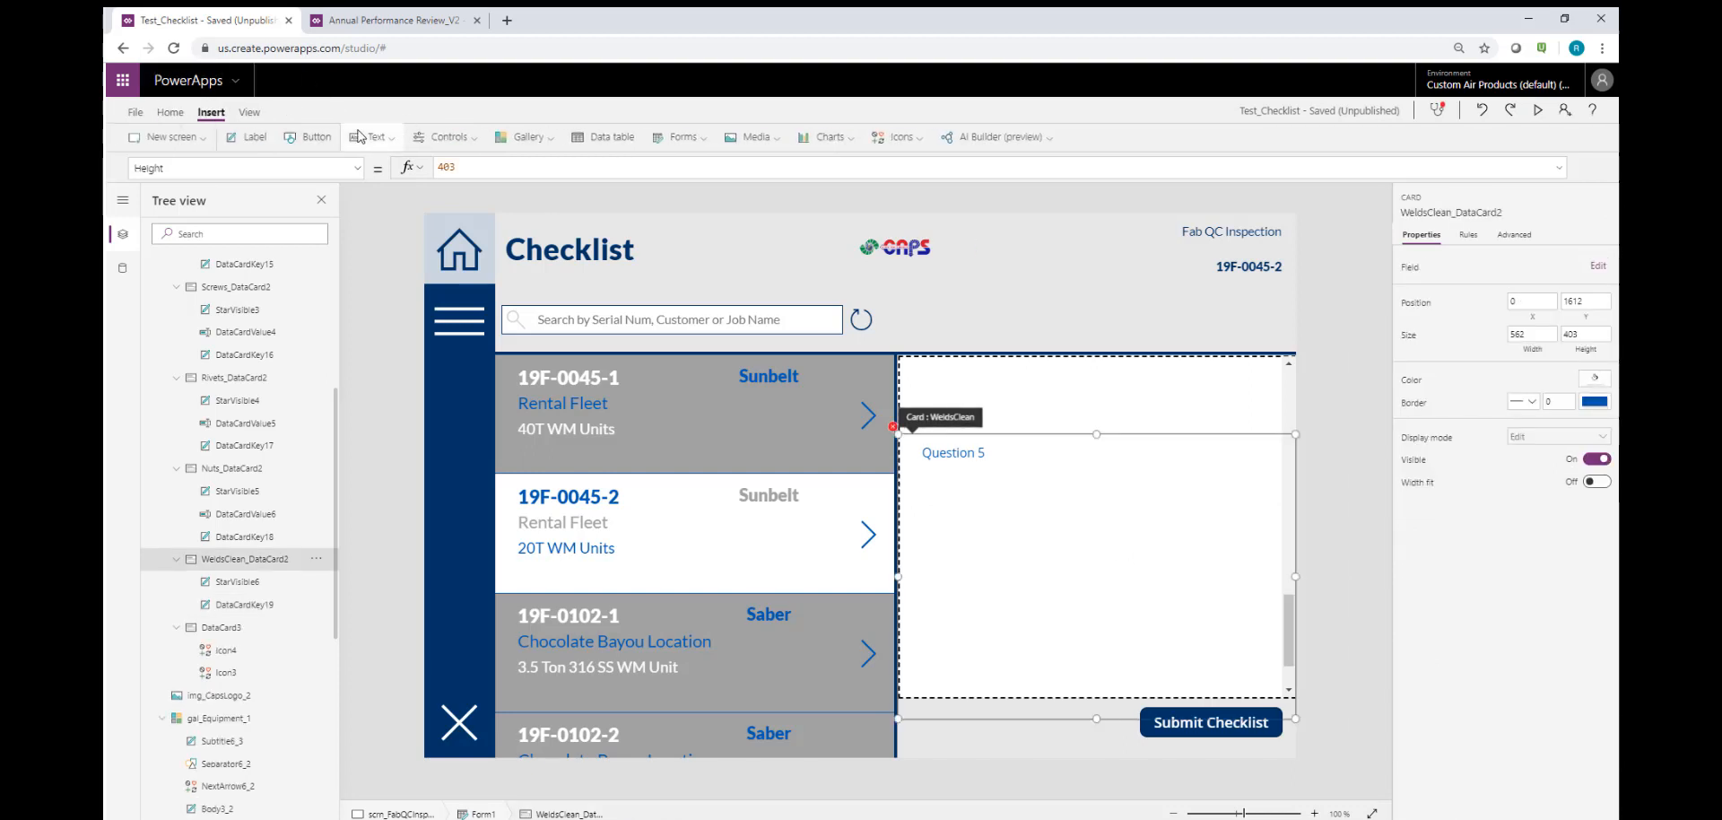
left_click(429, 136)
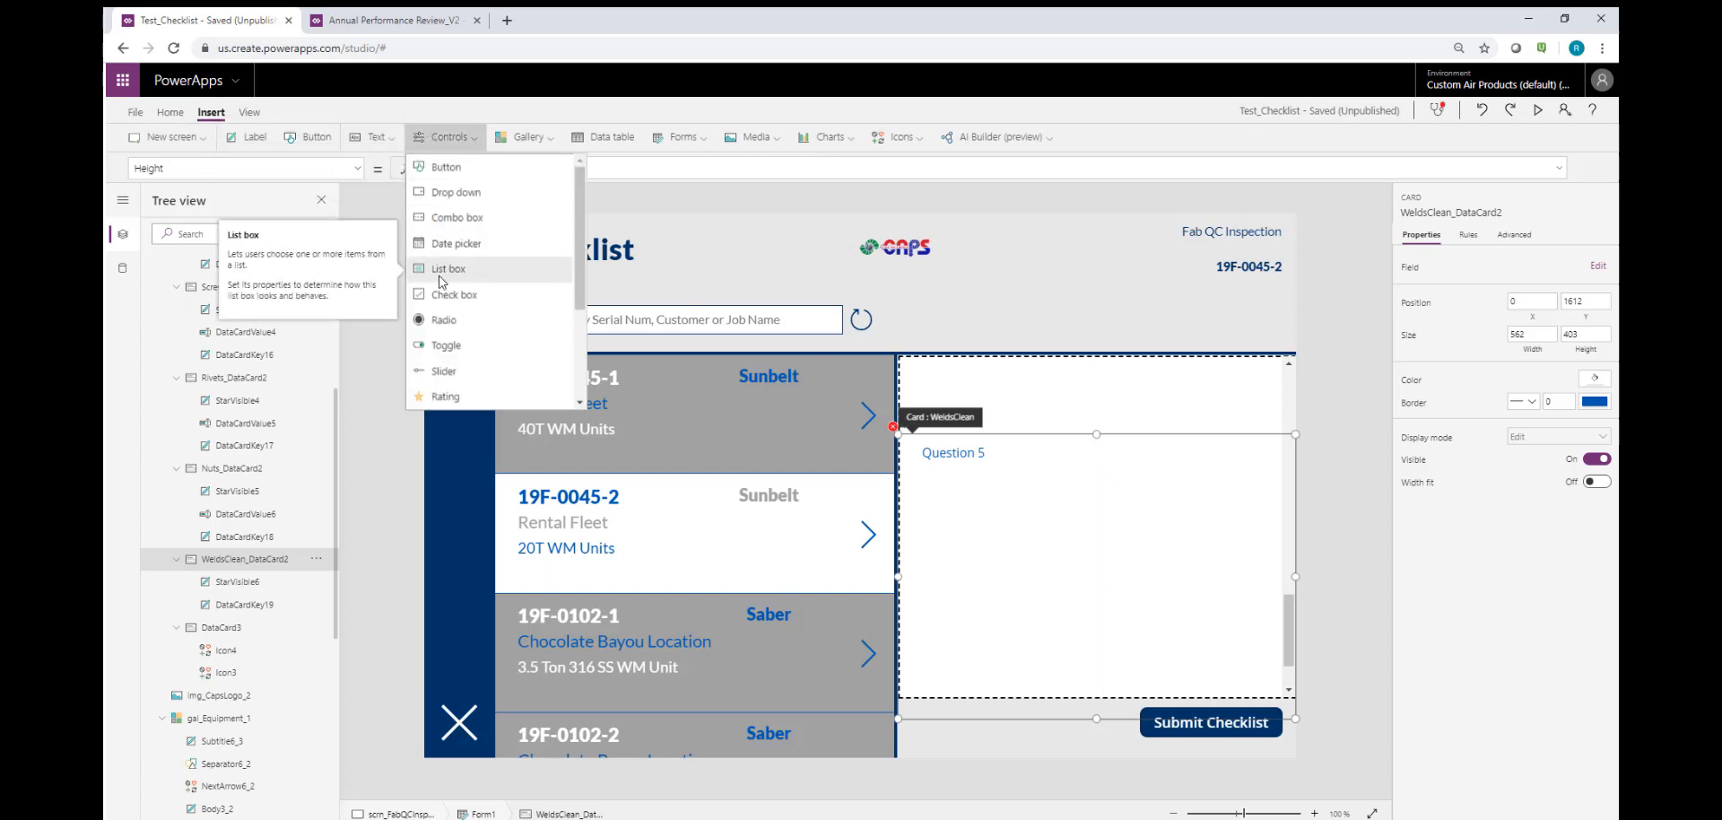
left_click(445, 320)
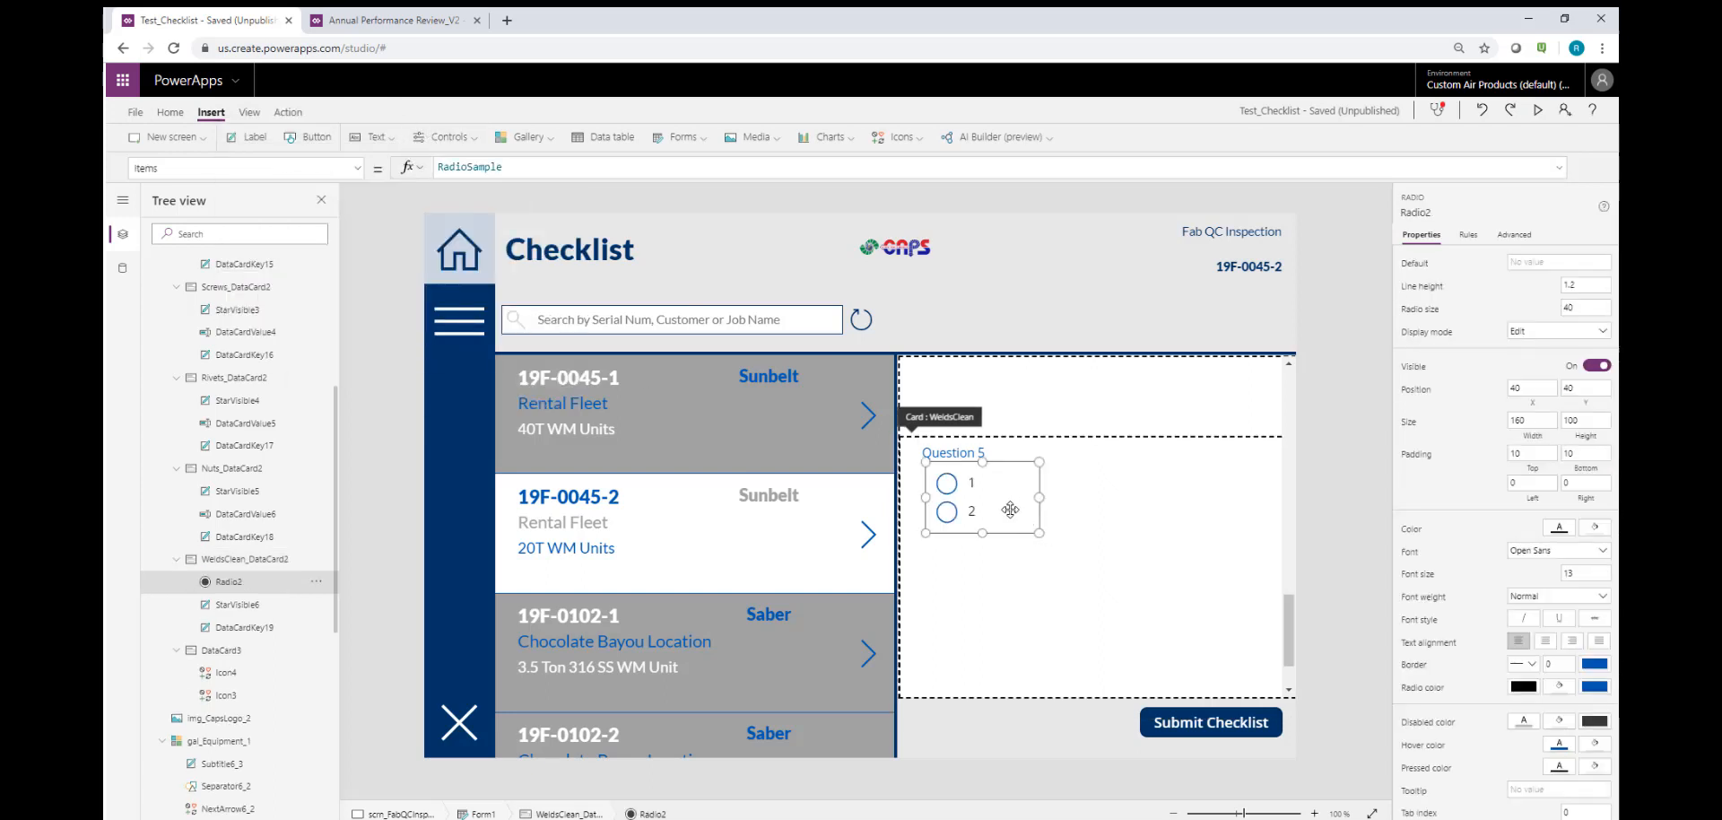
left_click_drag(1012, 506, 1005, 519)
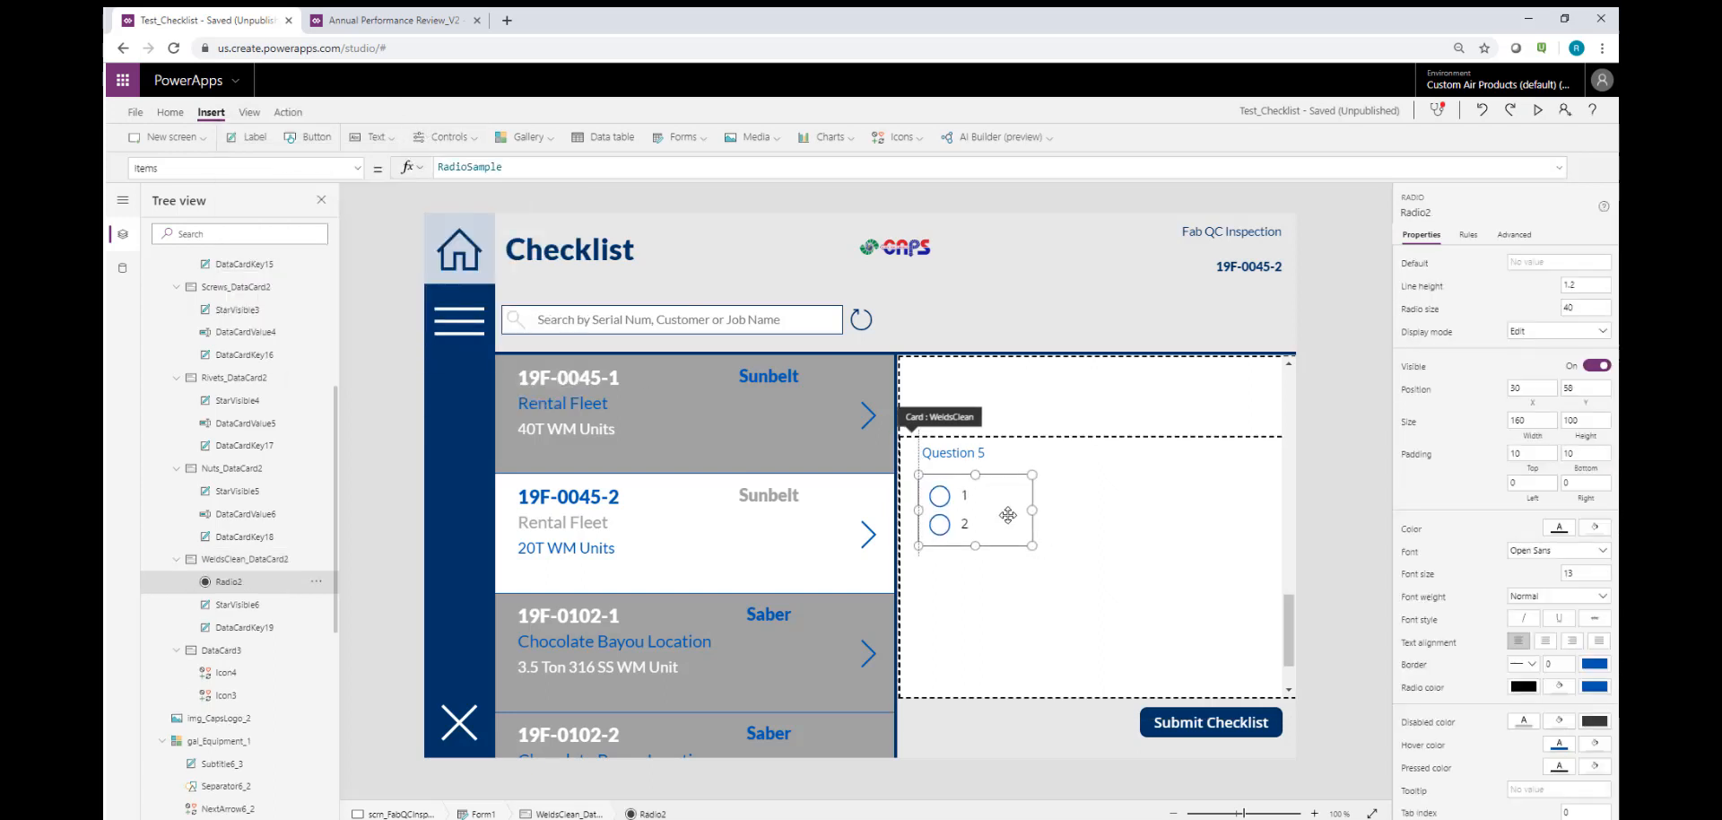
Step: Set the radio control's Items formula to ["Yes","No","N/A","Factory"]
double_click(518, 167)
type("[\"Ye")
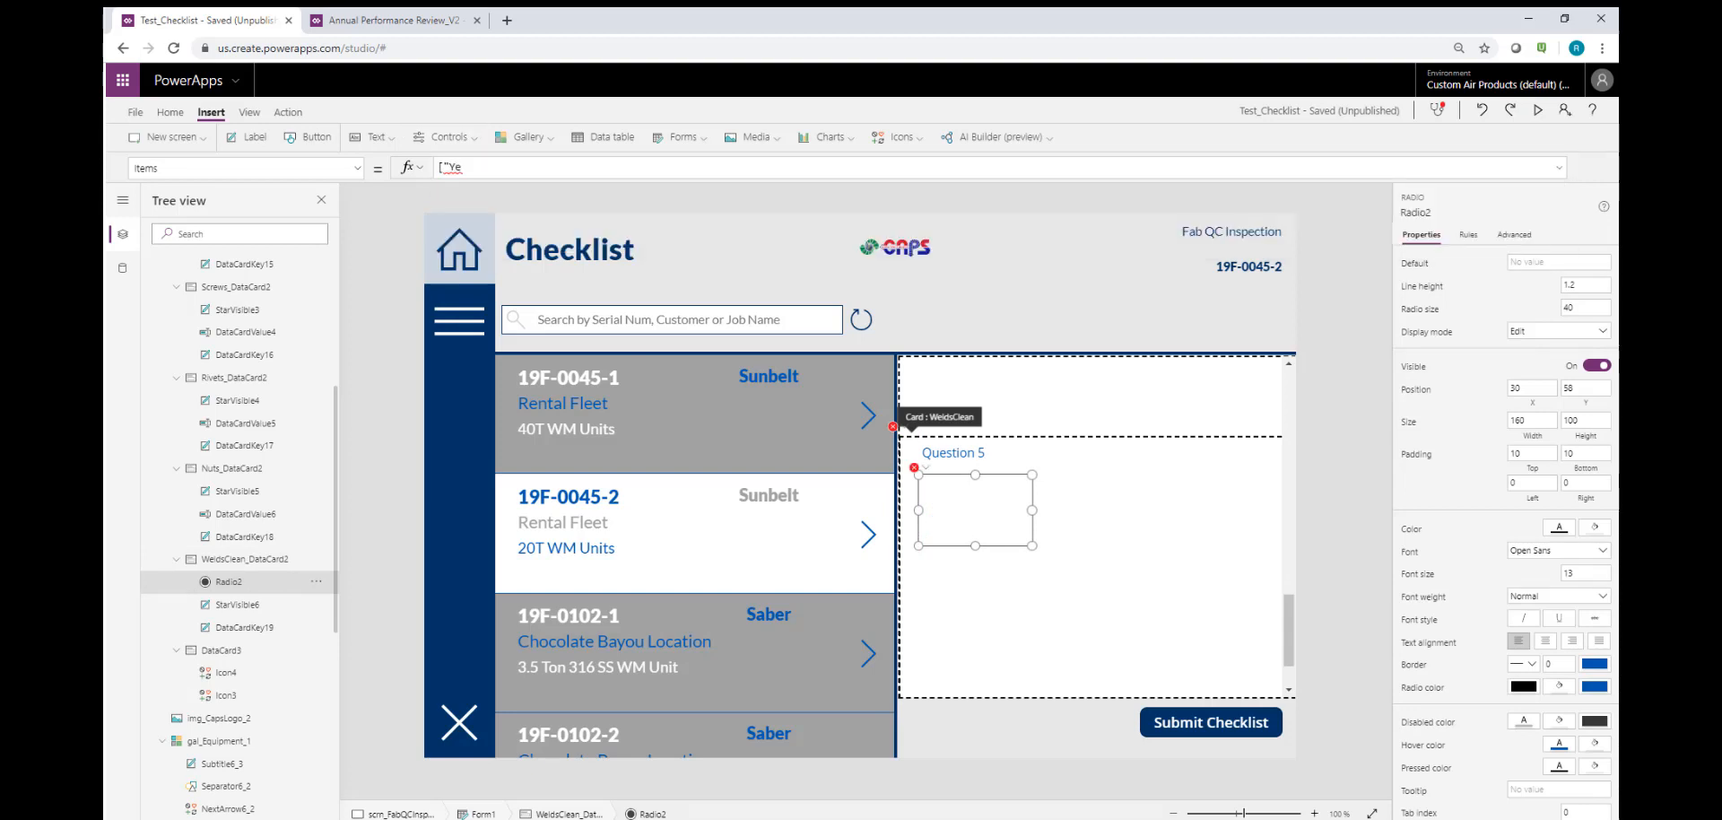
type("s\",\"N")
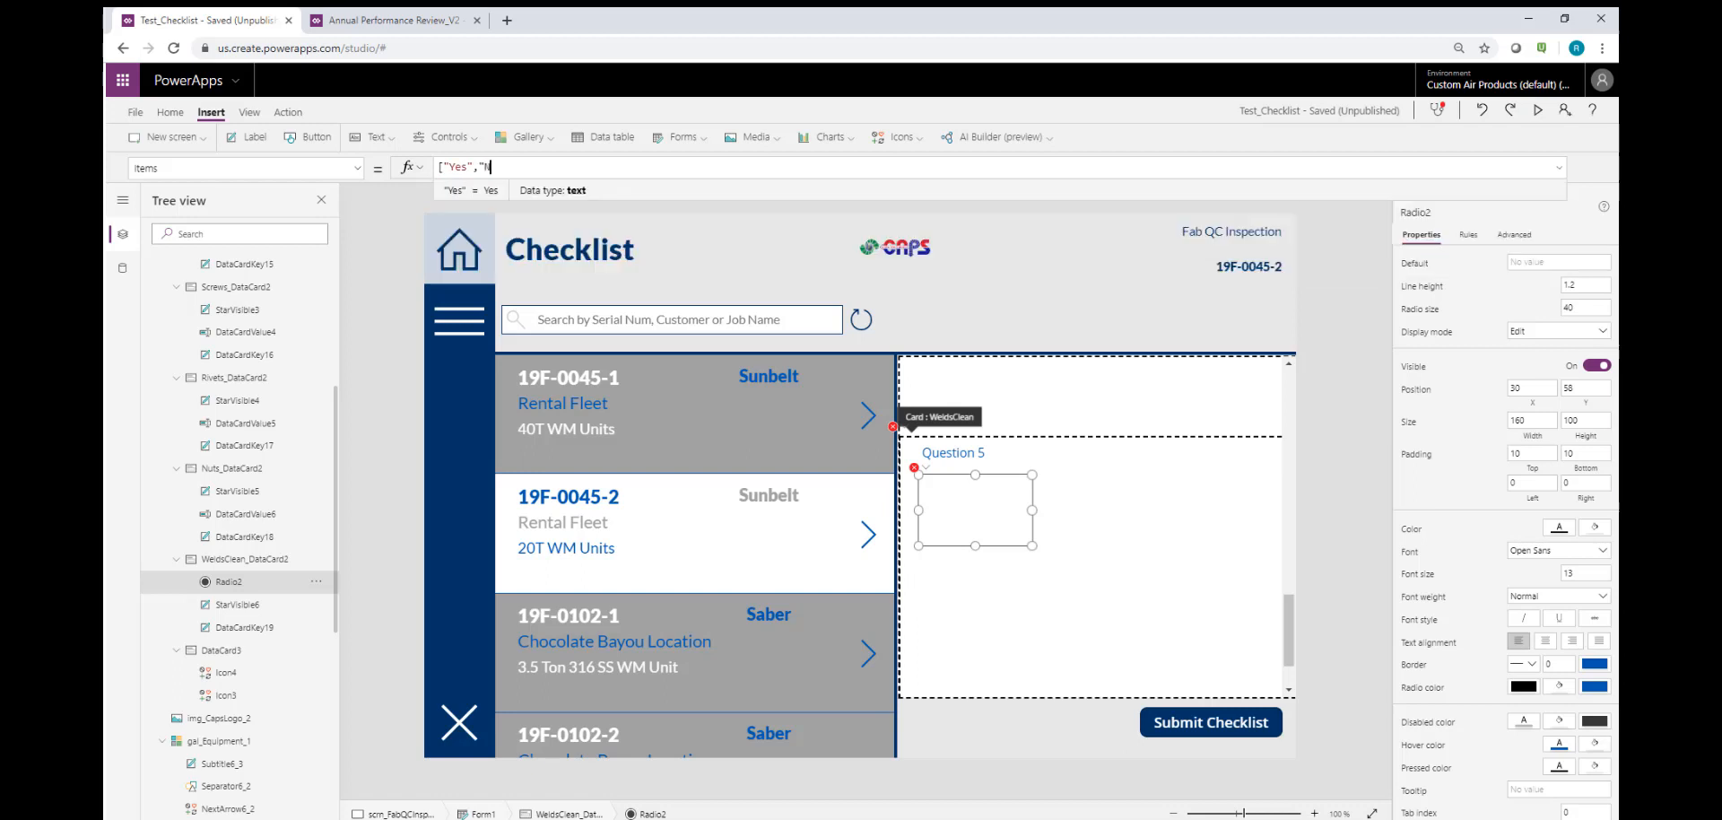
type("o\",\"N")
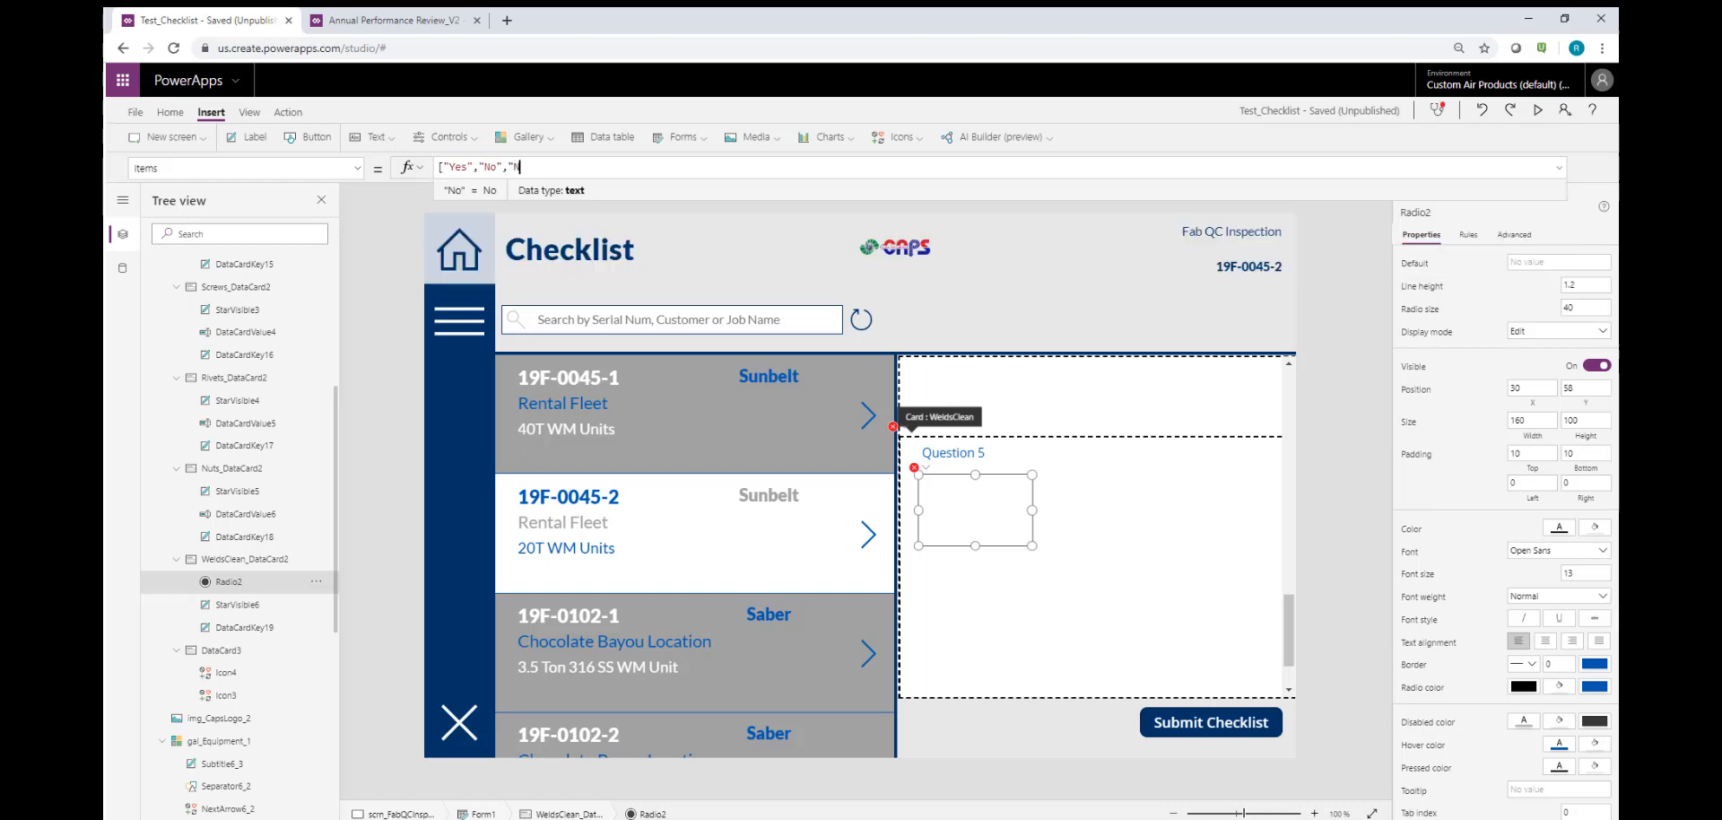
type("/A\"]")
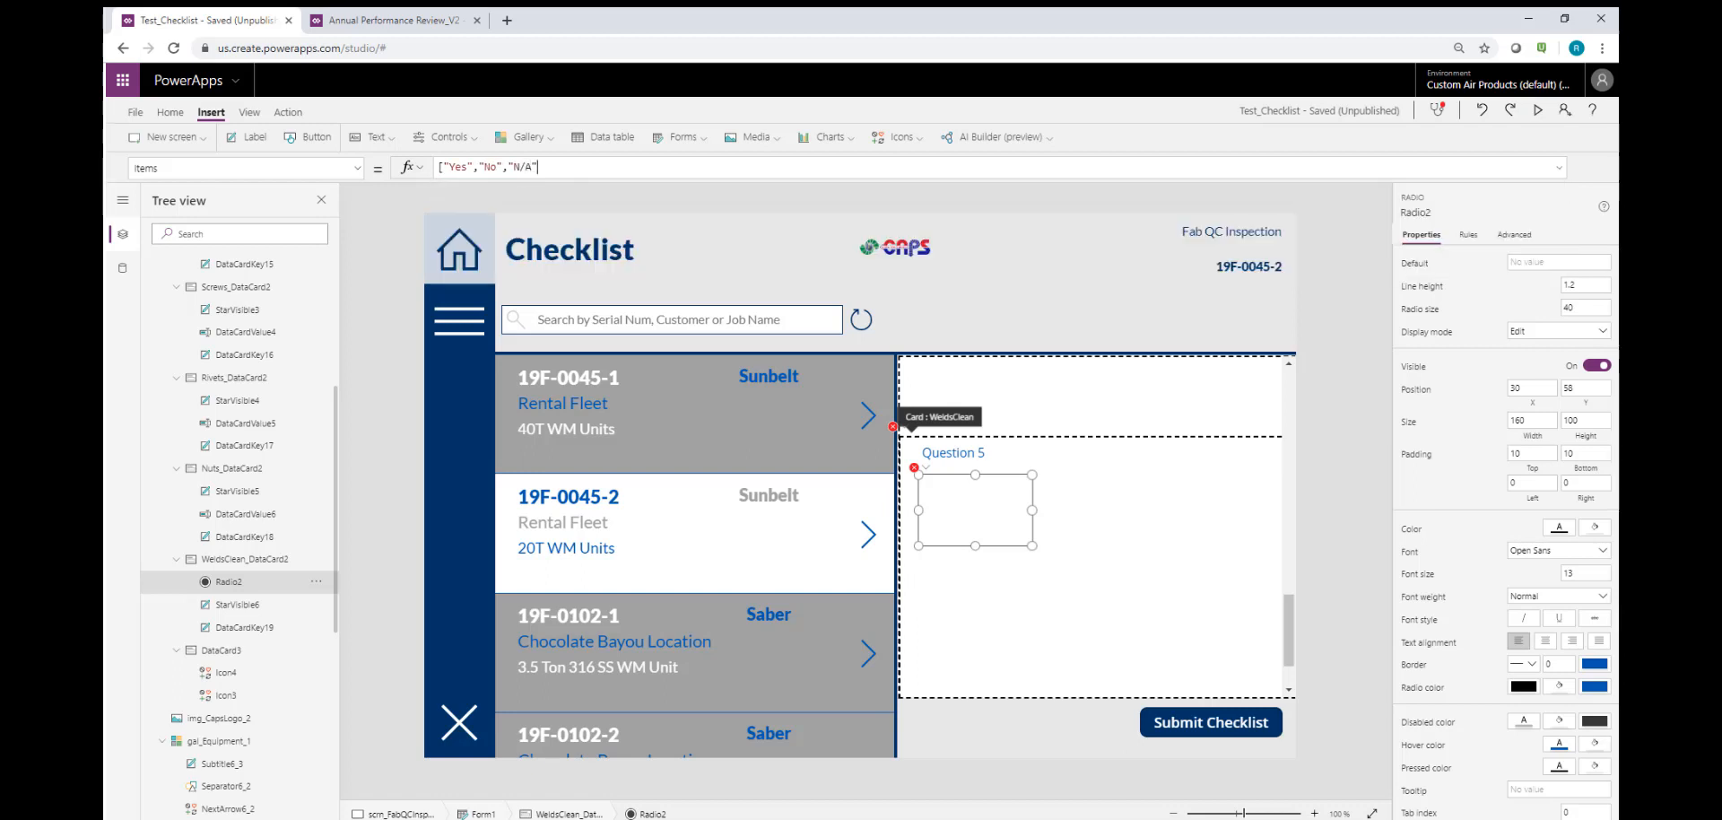
key("BackSpace")
type(",\"Factory")
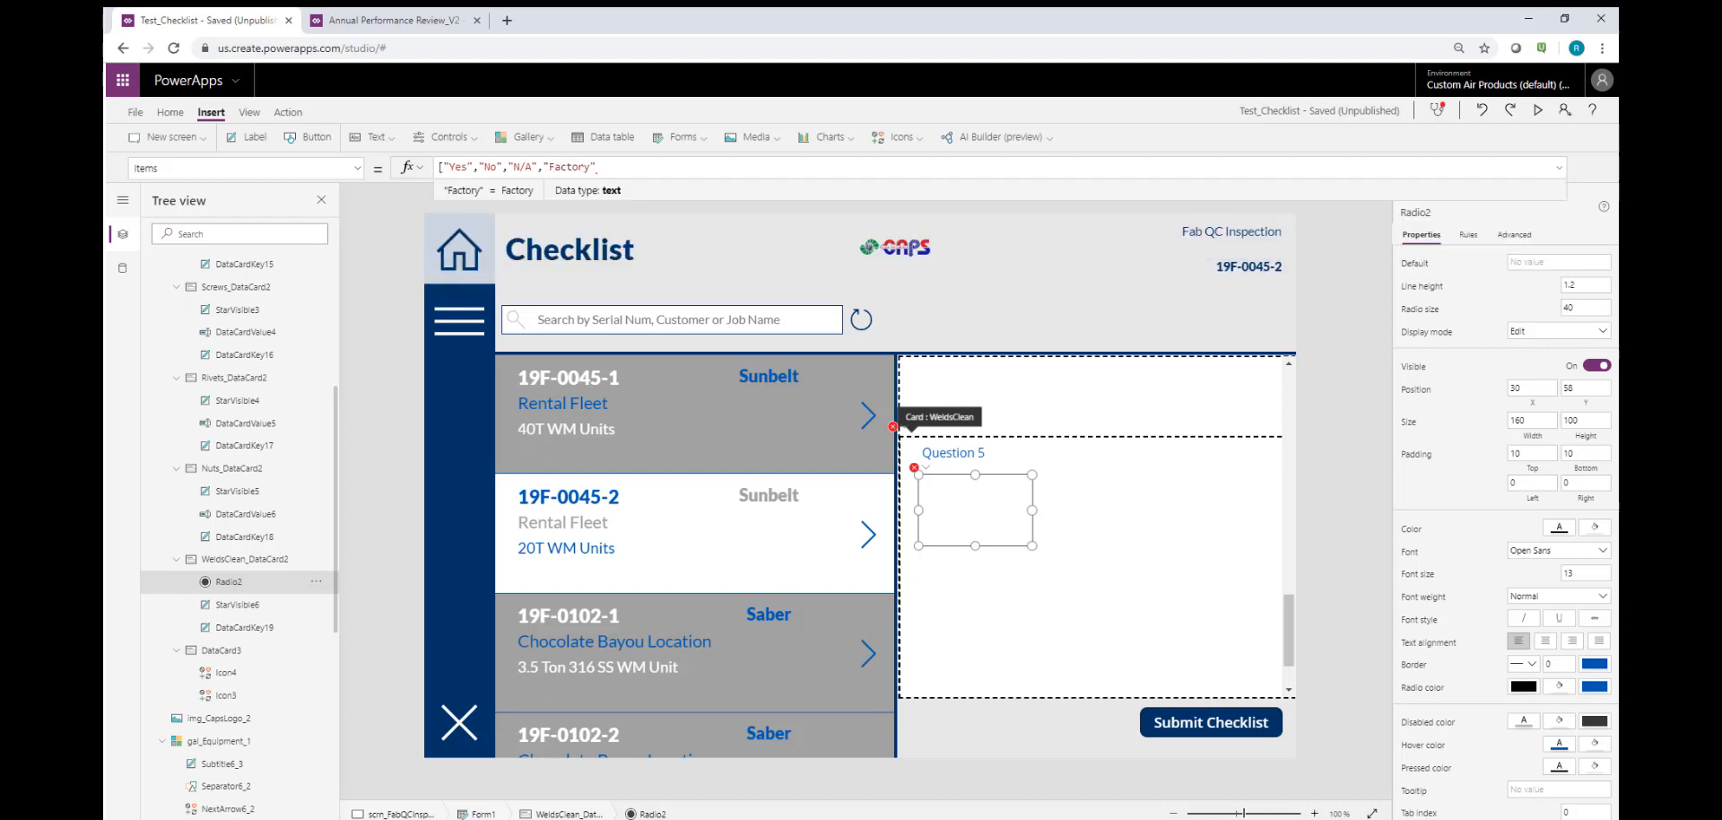
type("\"]")
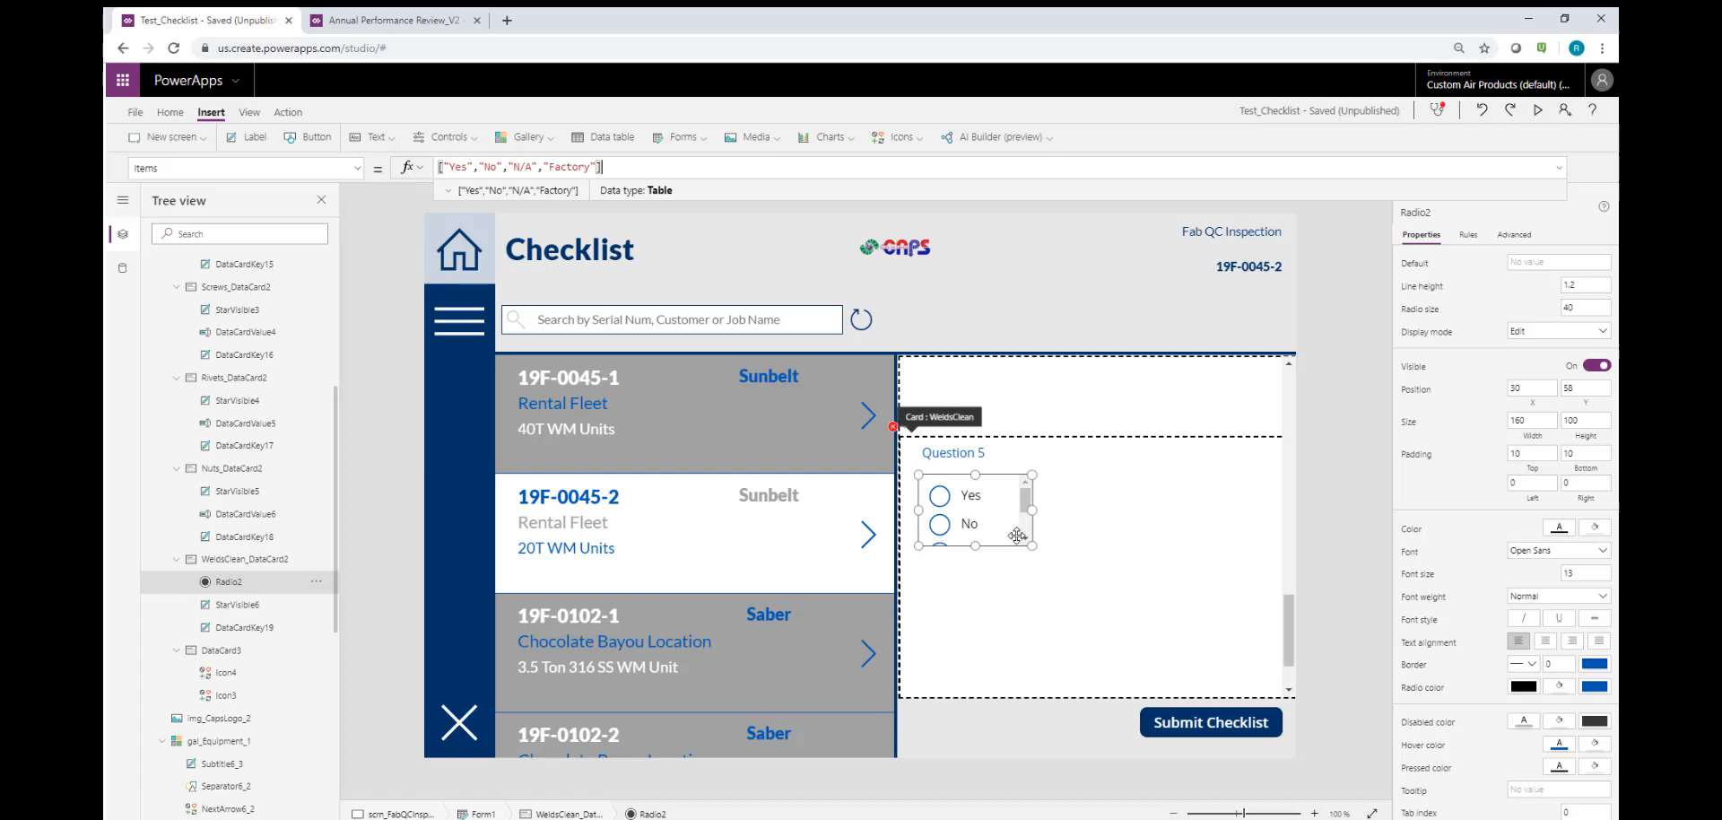
Step: Enlarge the radio control to about 483 wide by 234 high and set its border style to None
left_click_drag(1076, 584, 1210, 639)
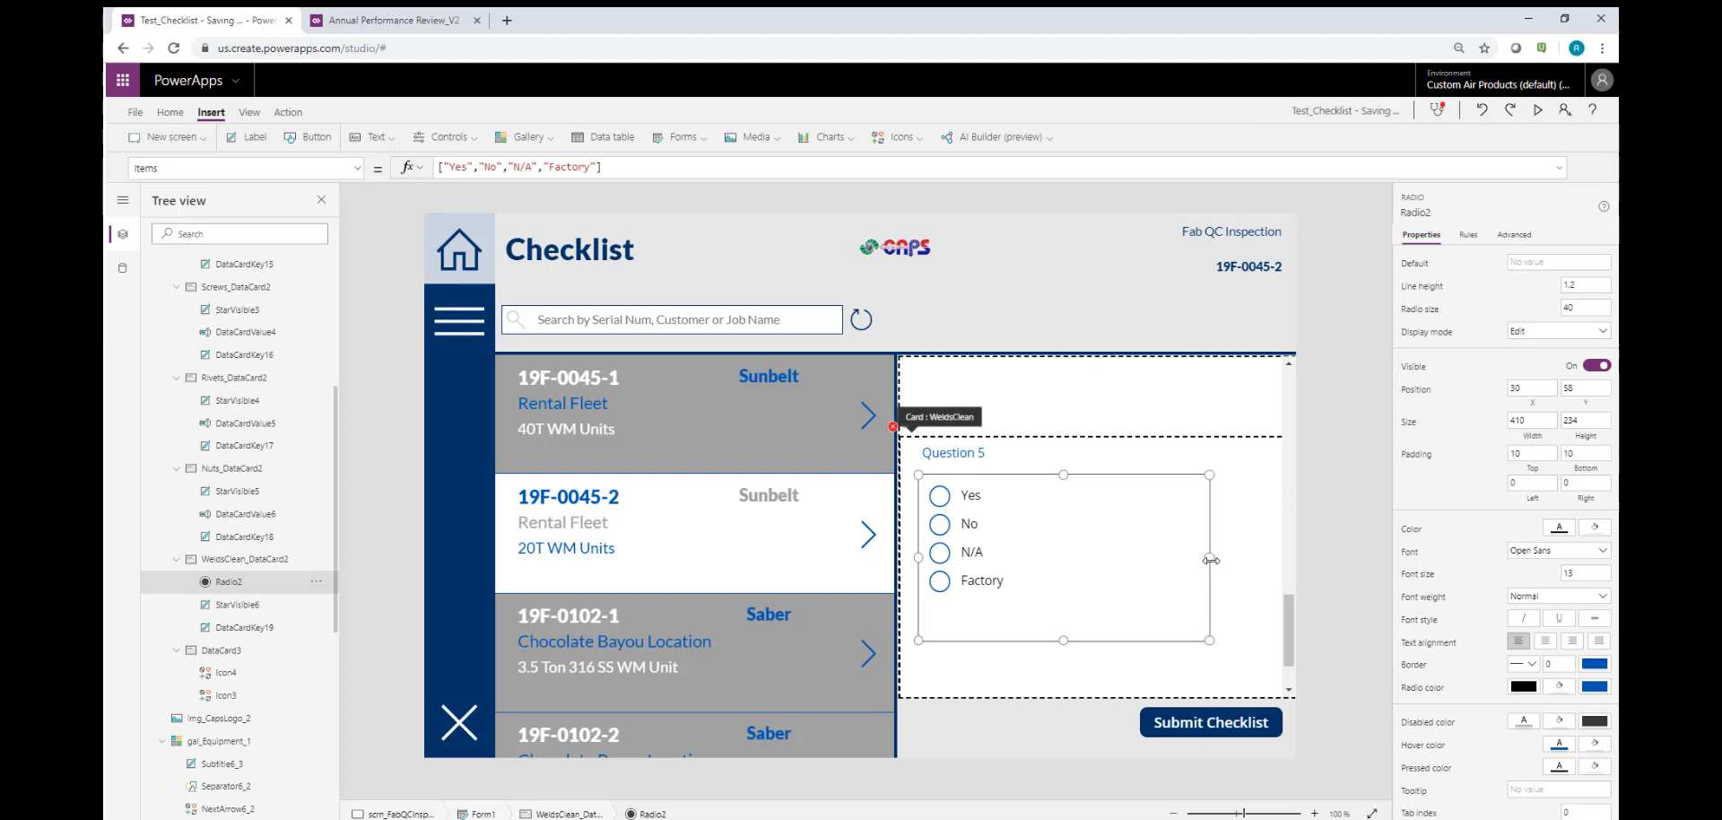
left_click_drag(1210, 560, 1262, 552)
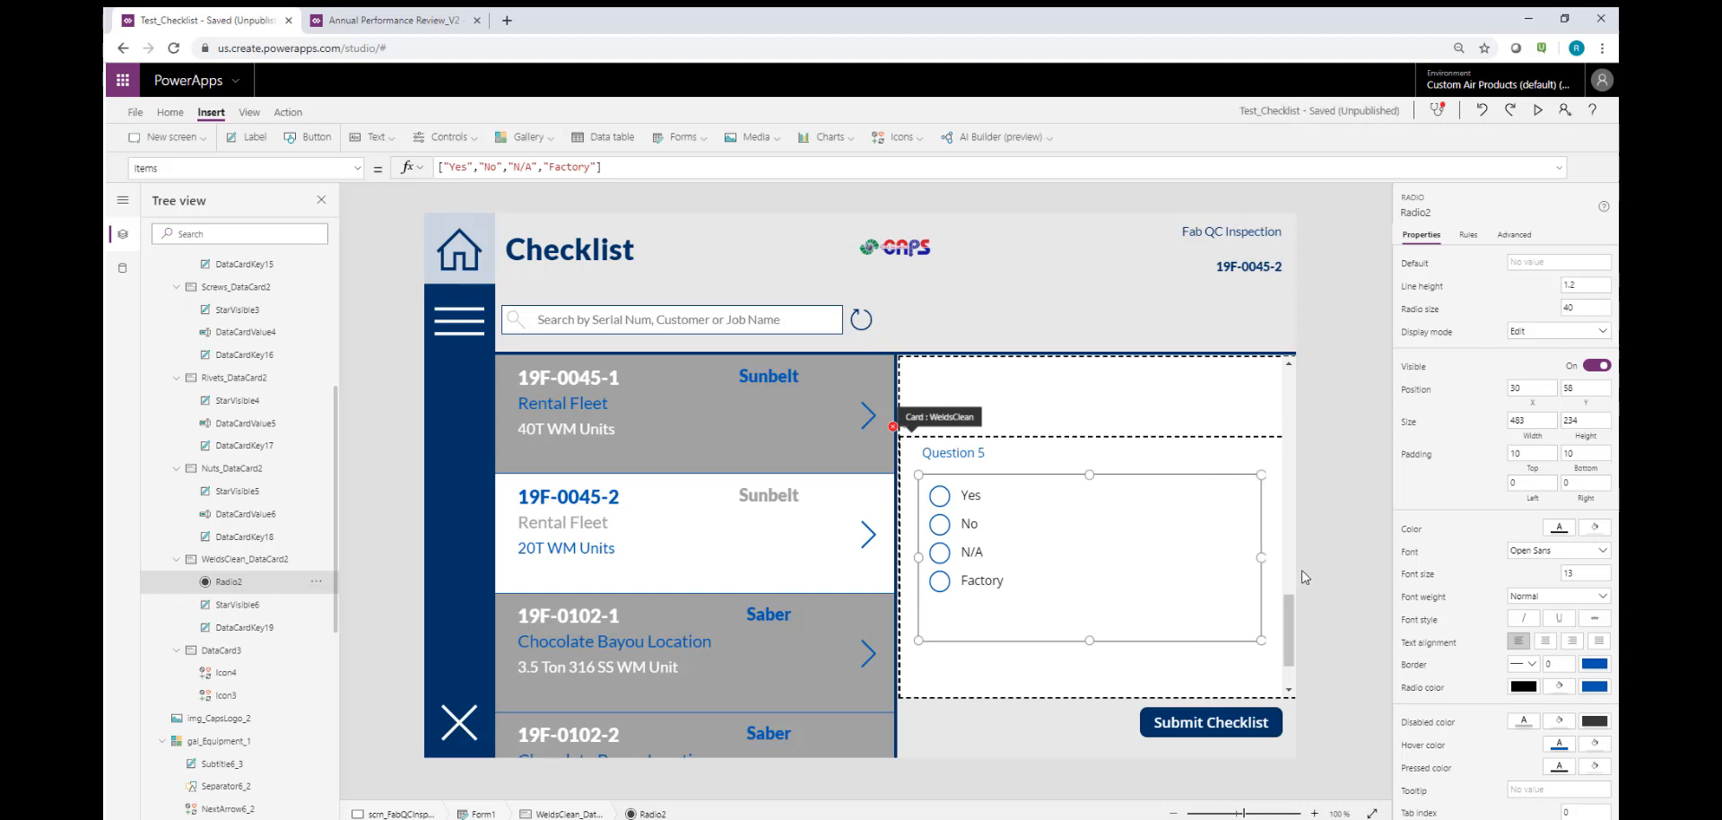
left_click(170, 112)
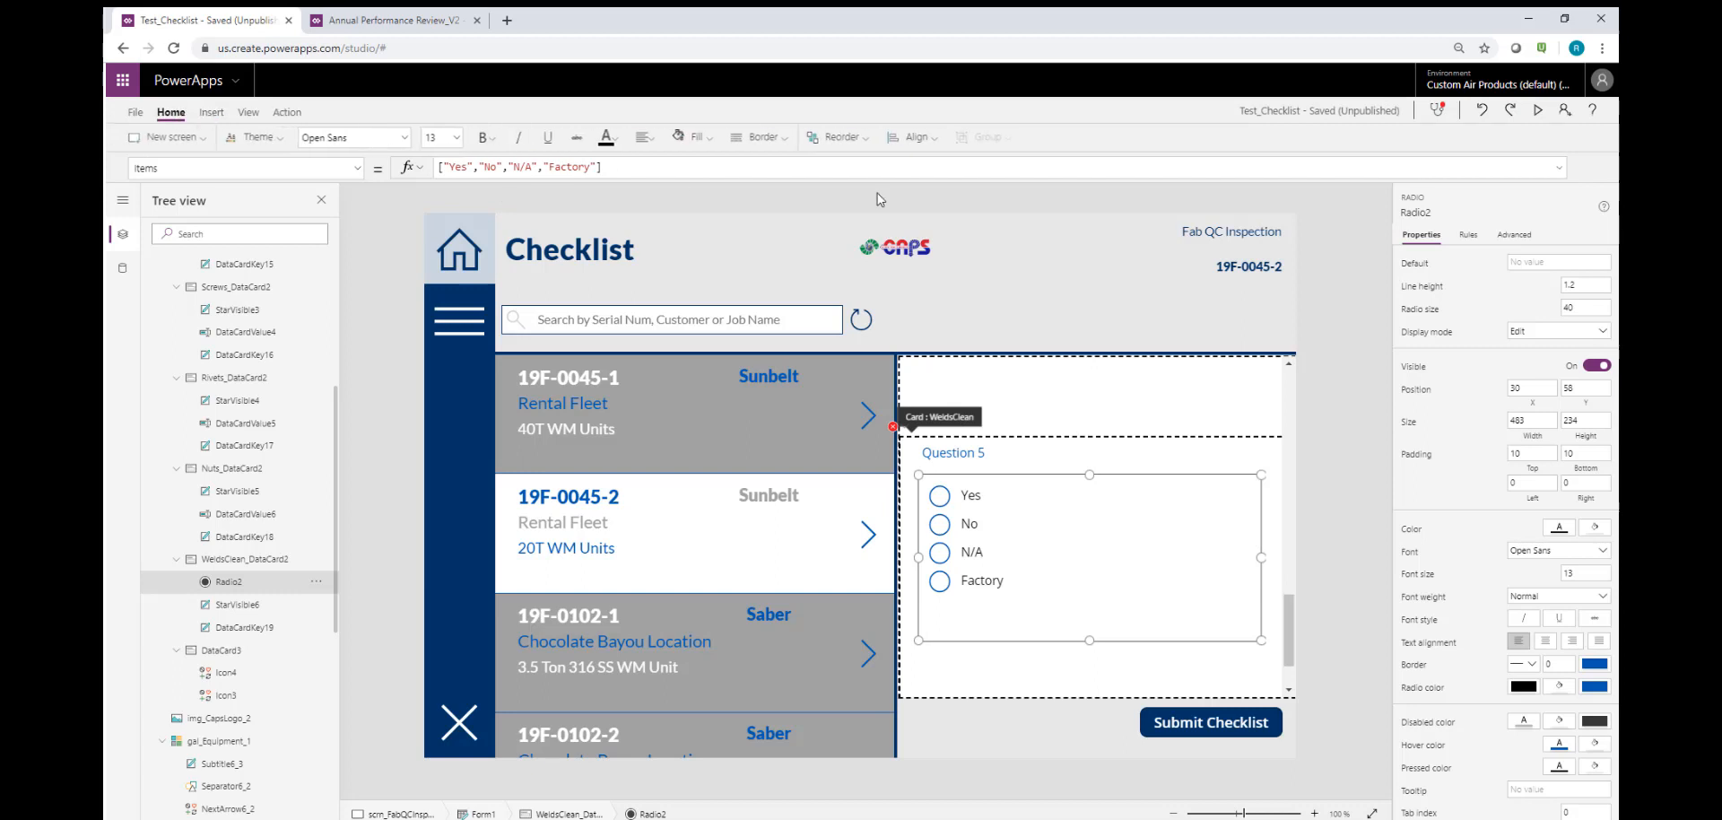
left_click(785, 138)
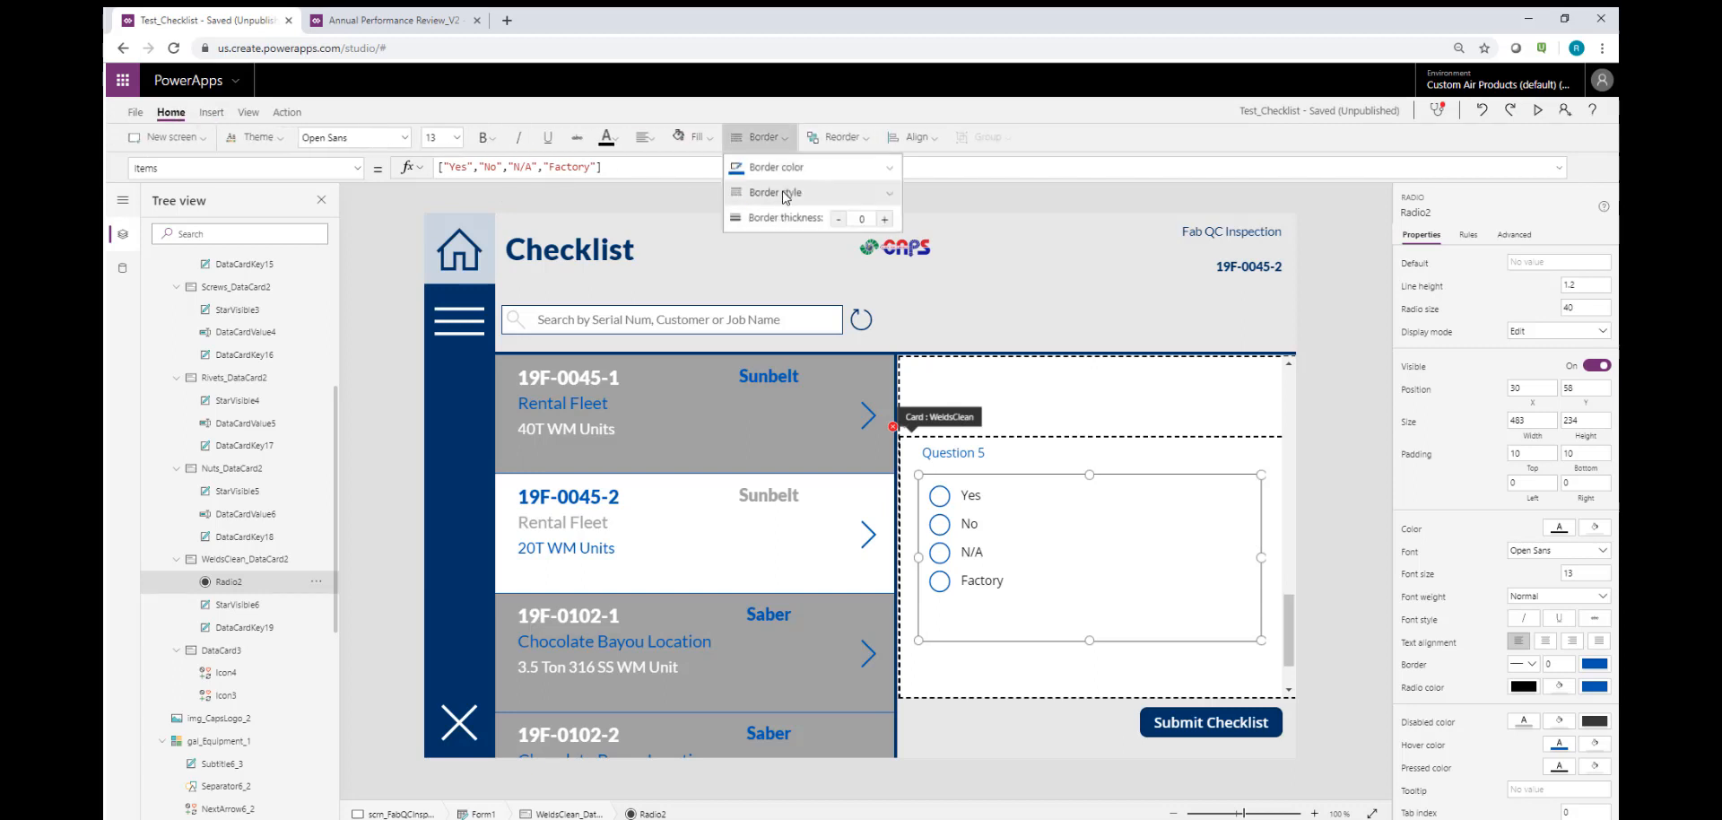
left_click(784, 196)
left_click(775, 172)
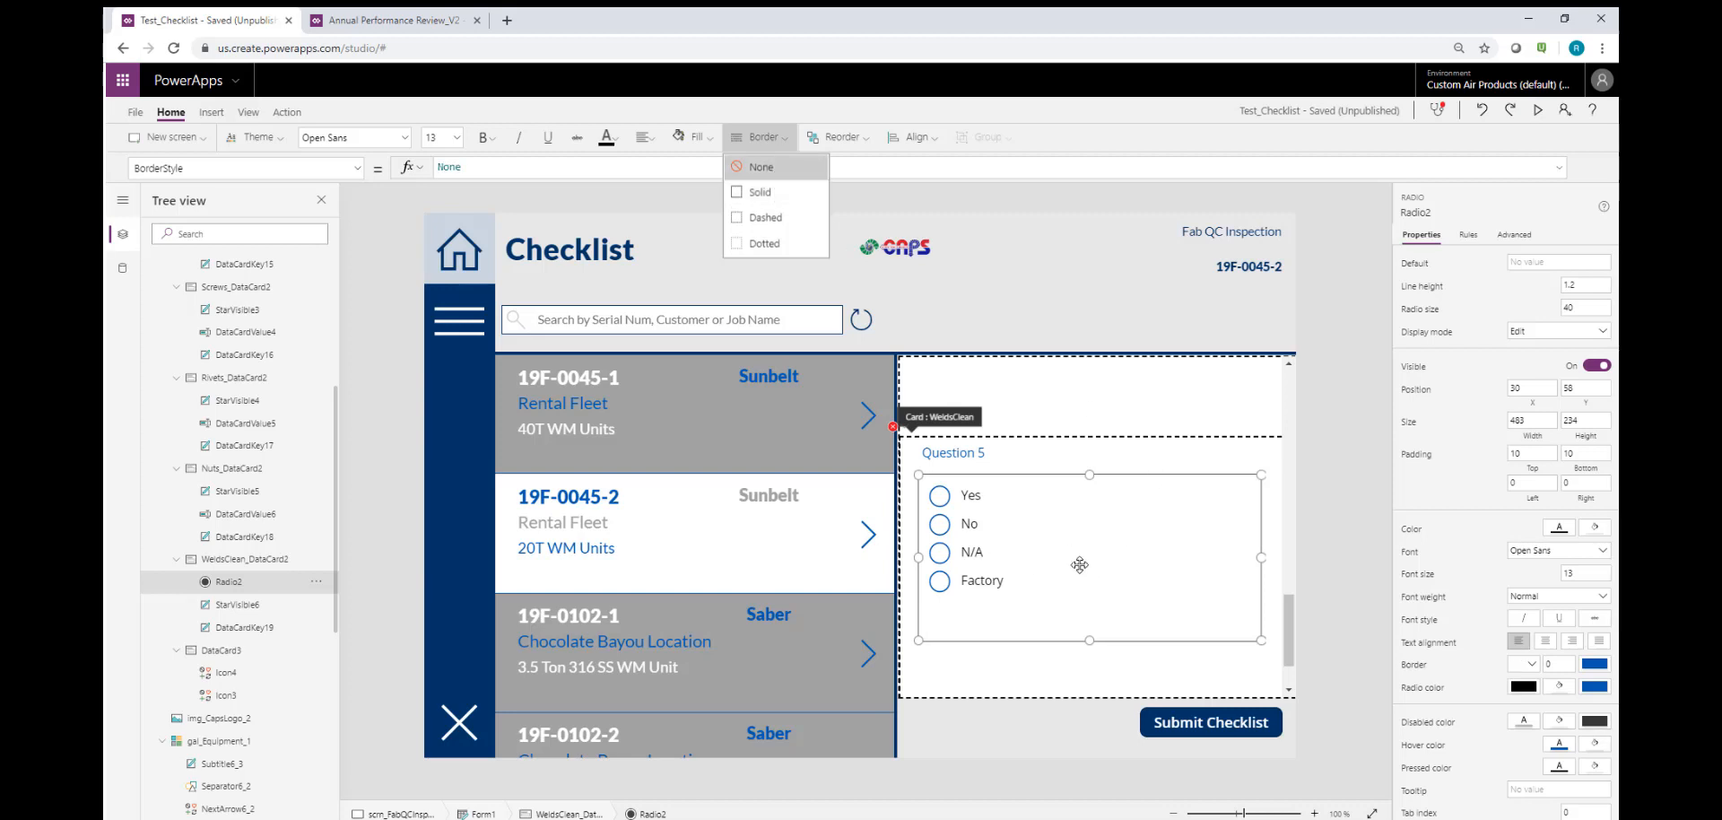
Step: Set the WeldsClean card's Update property to Radio2.Selected.Value
left_click(961, 679)
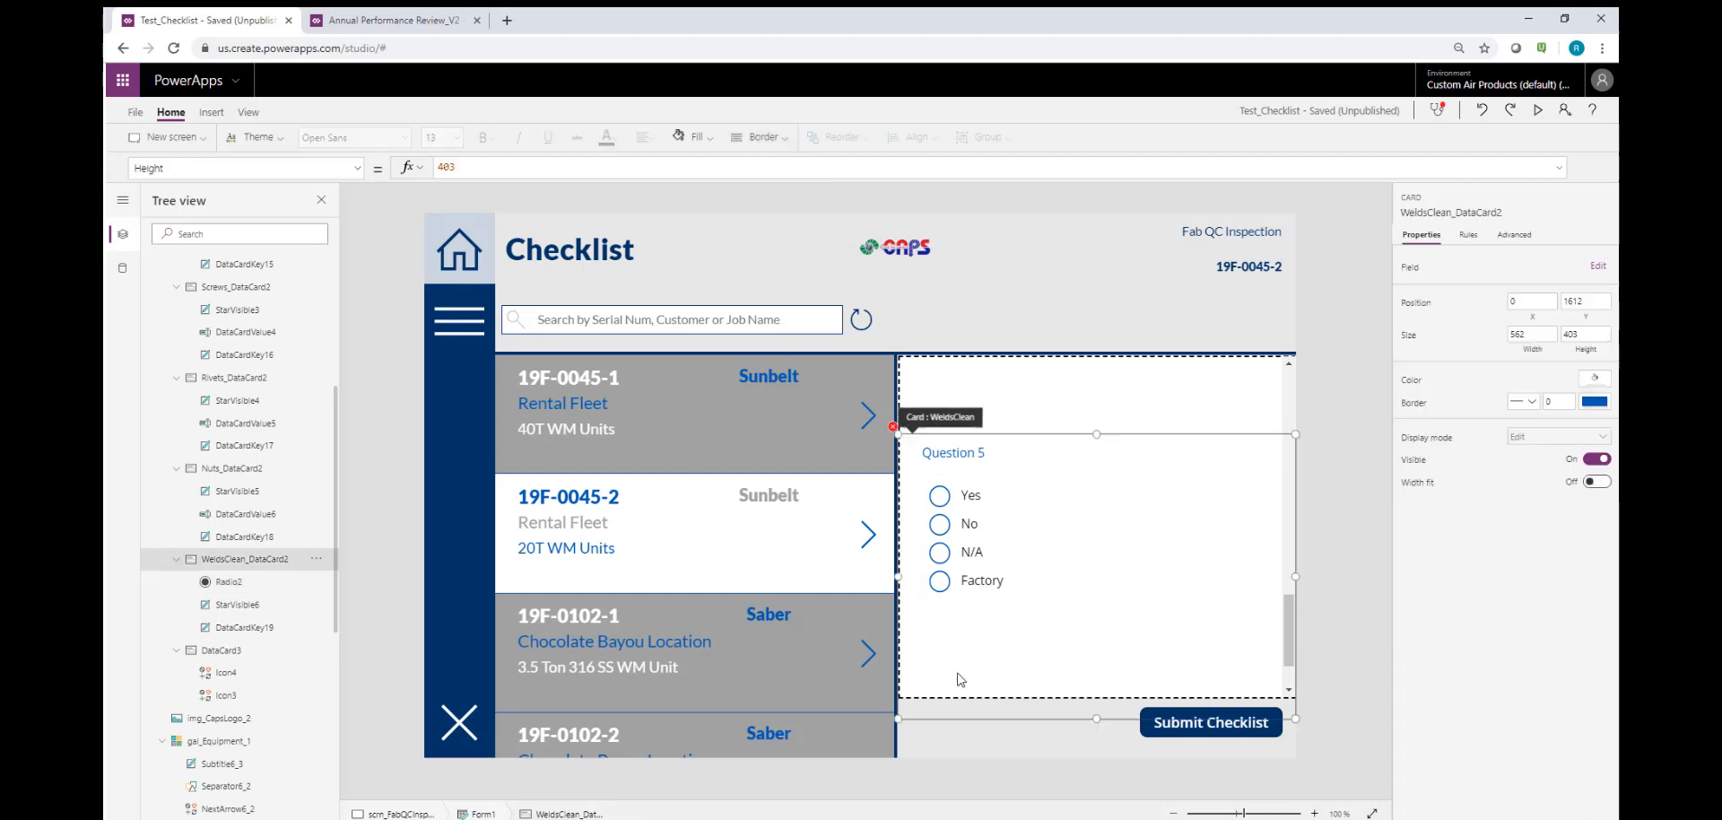
left_click(355, 168)
left_click(305, 296)
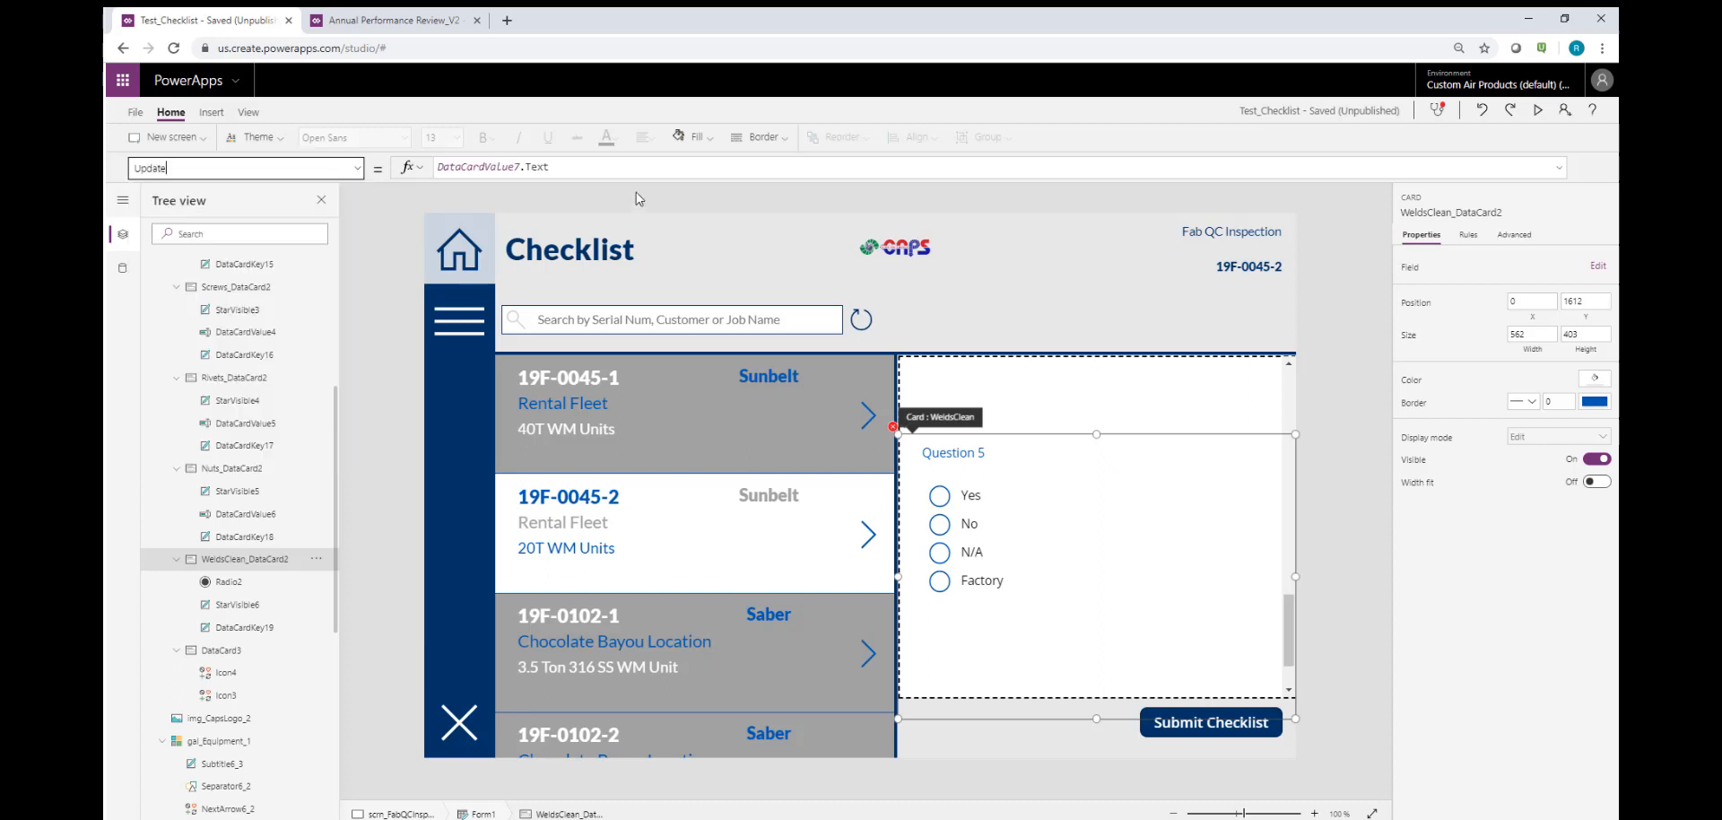
left_click_drag(622, 168, 437, 167)
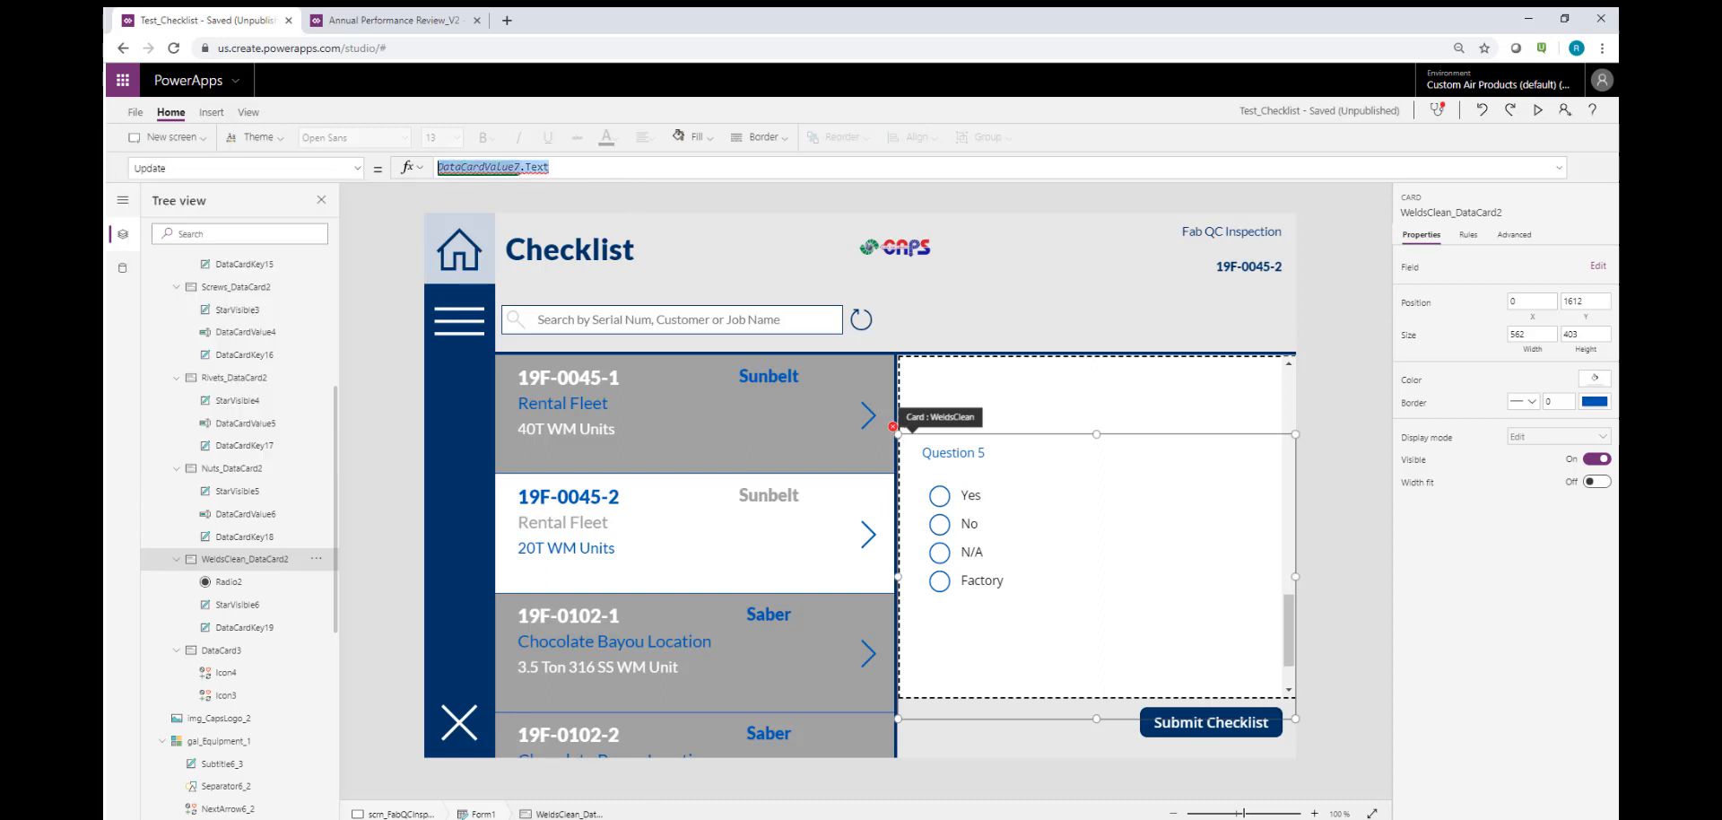
type("Radio")
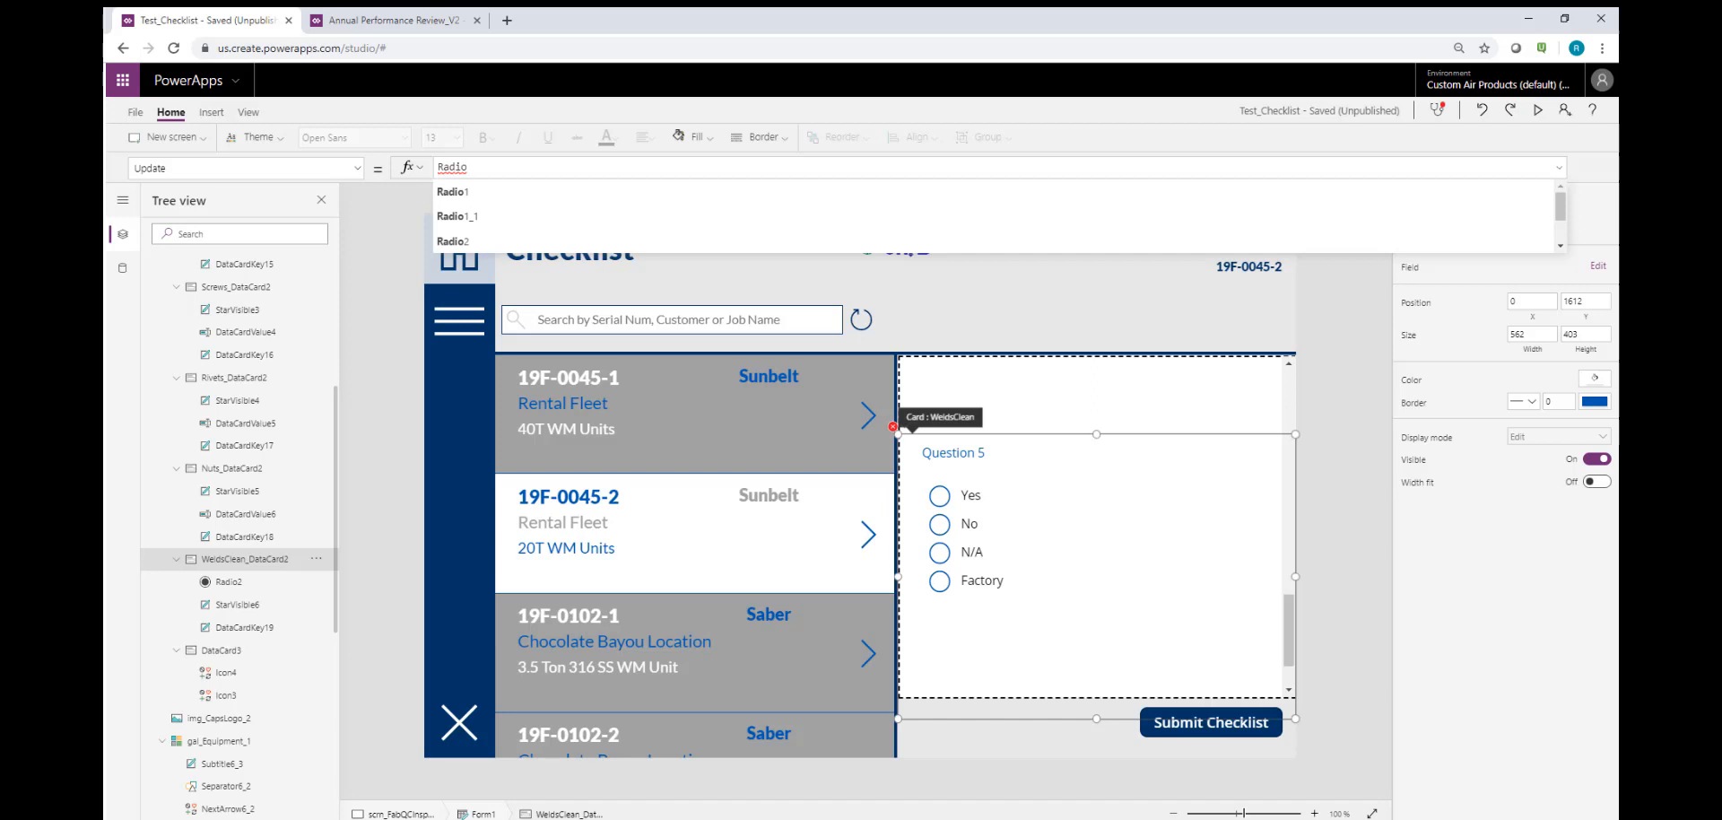
type("2.Sele")
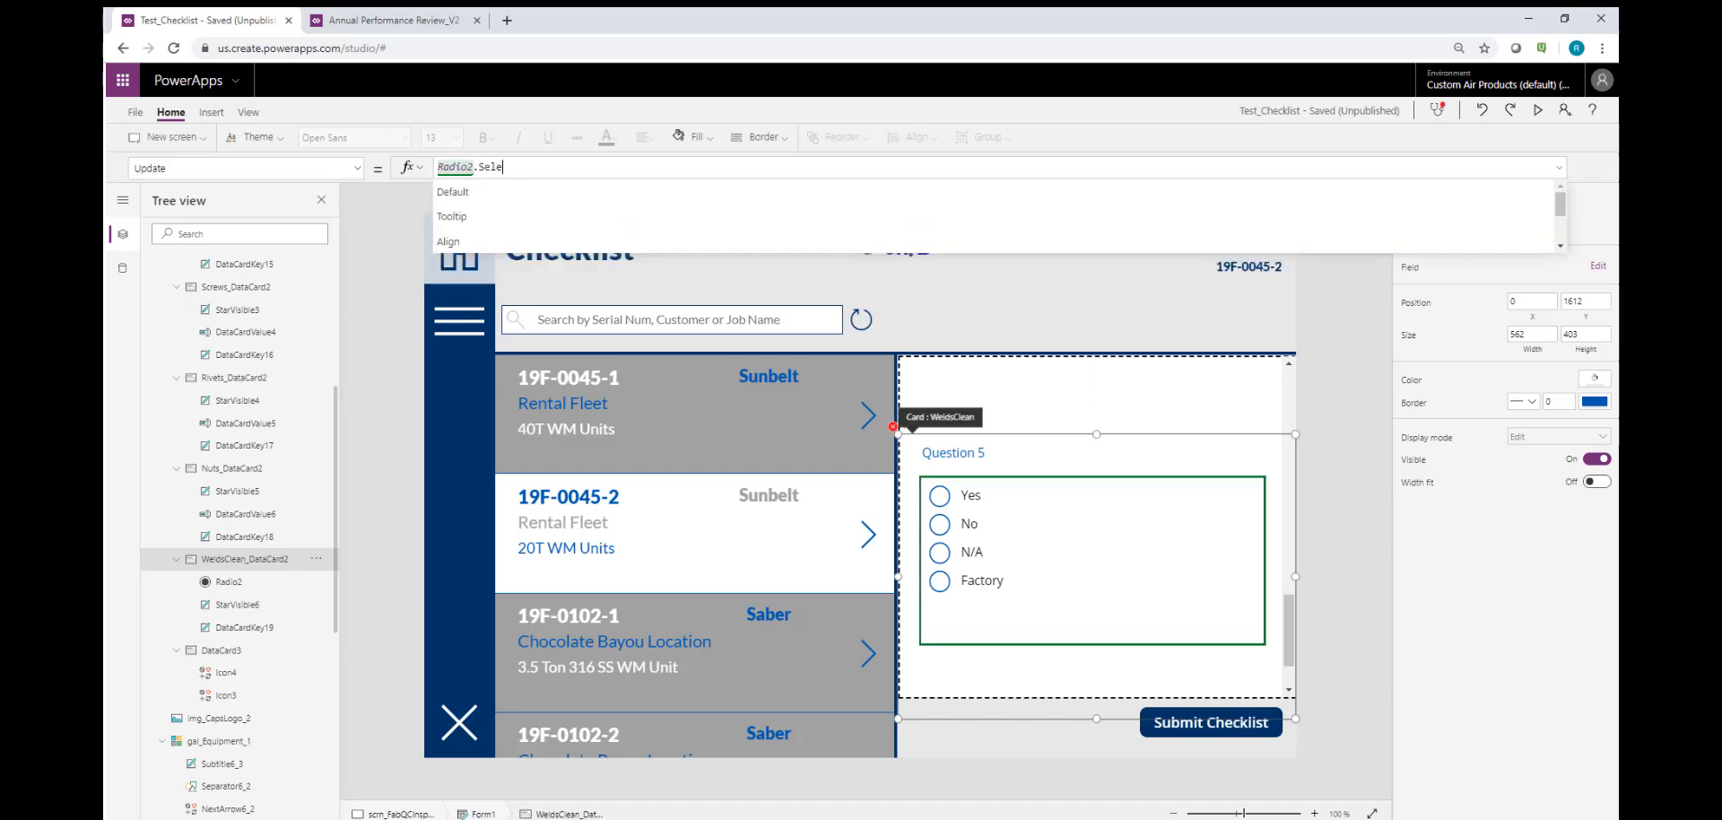
type("cted.Value")
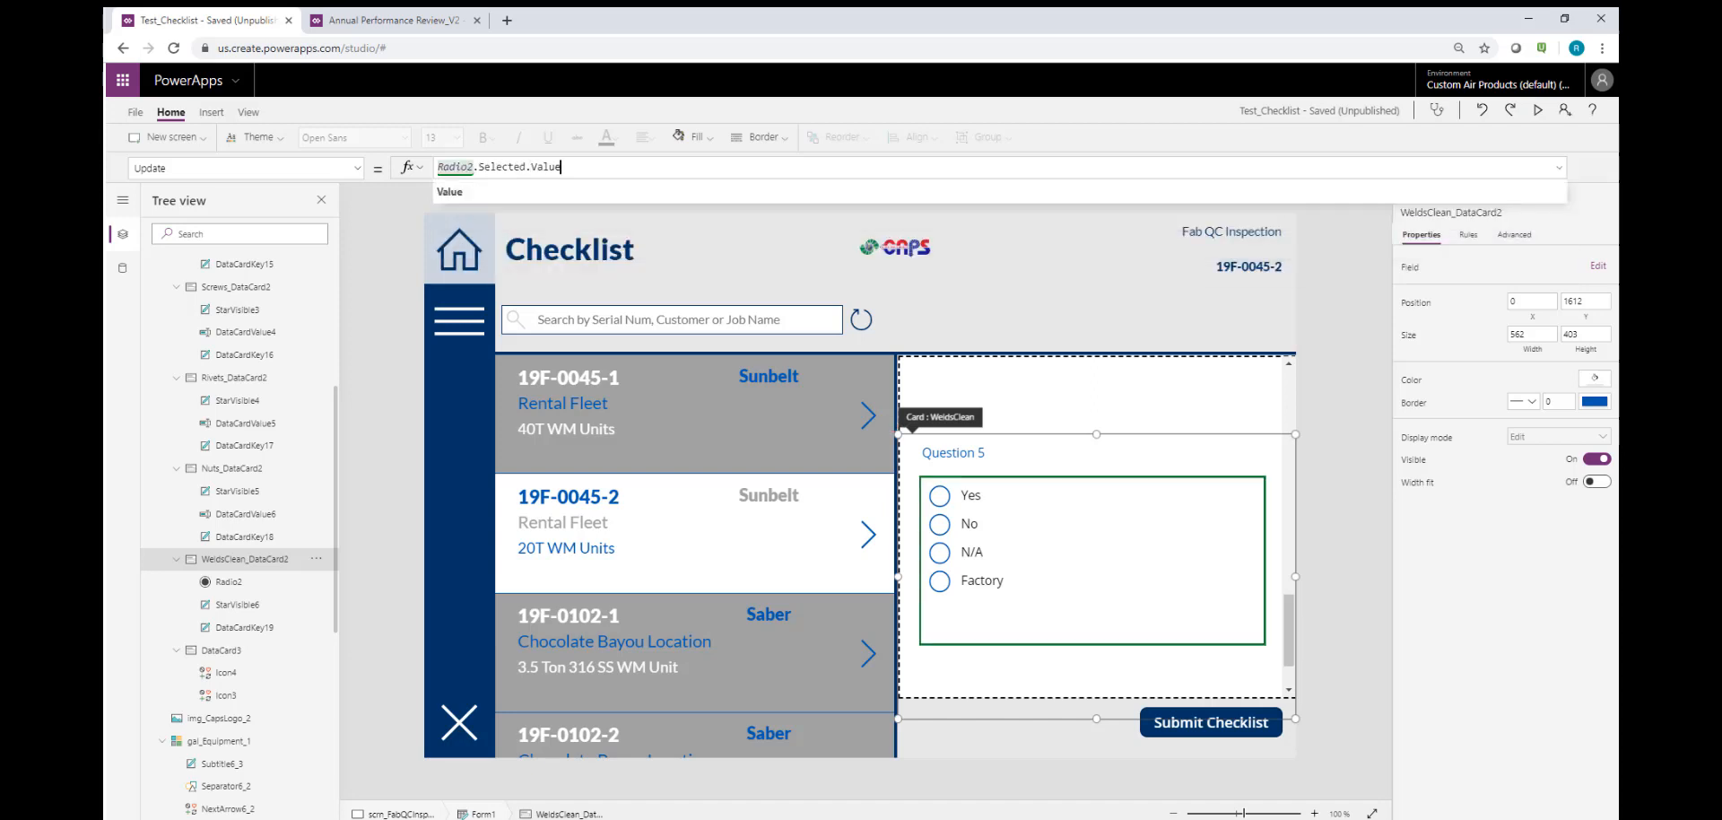
left_click(1137, 589)
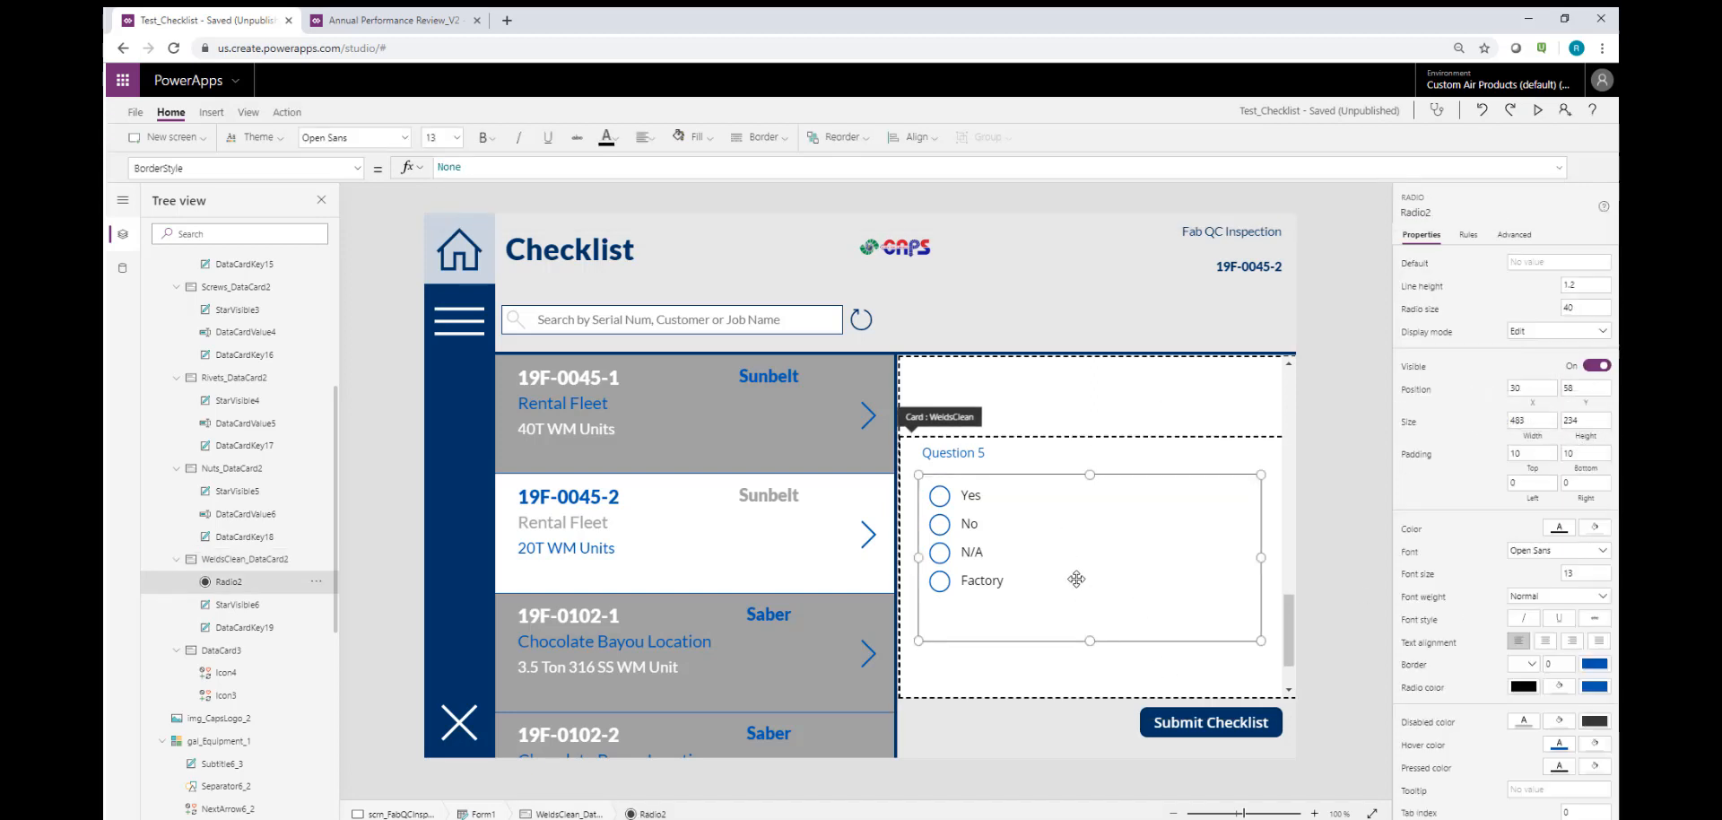
Step: Replace the Nuts card's text input with a copy of the WeldsClean card's radio control, positioned at X 30, Y 58
left_click(1041, 662)
left_click(1032, 575)
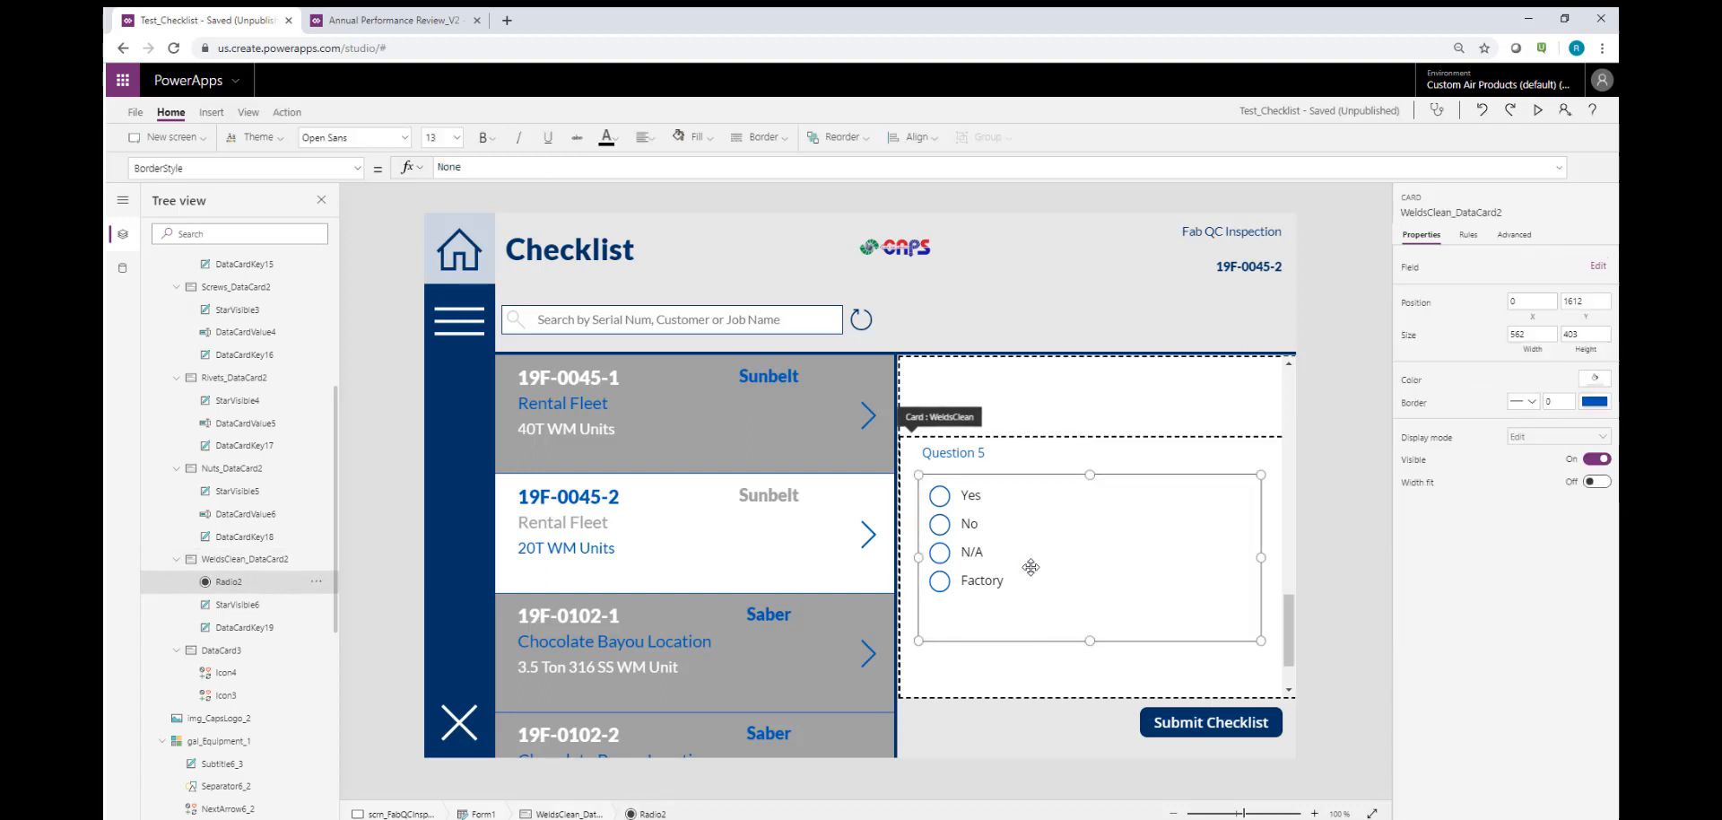
scroll(1077, 550, "up", 3)
left_click(1081, 505)
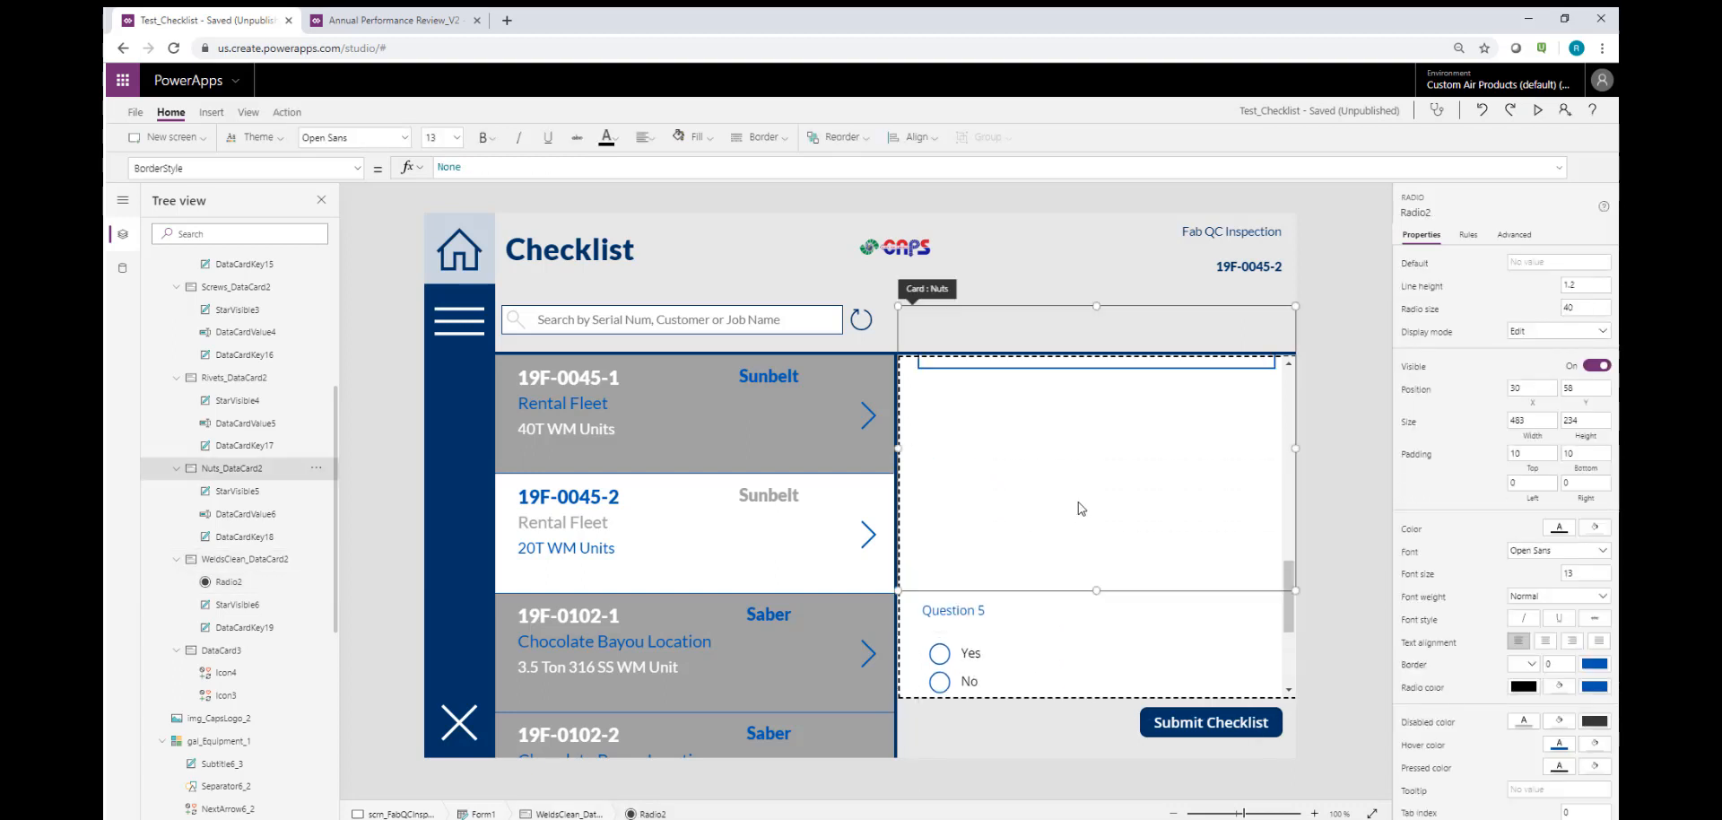
scroll(1083, 511, "up", 3)
left_click(1105, 430)
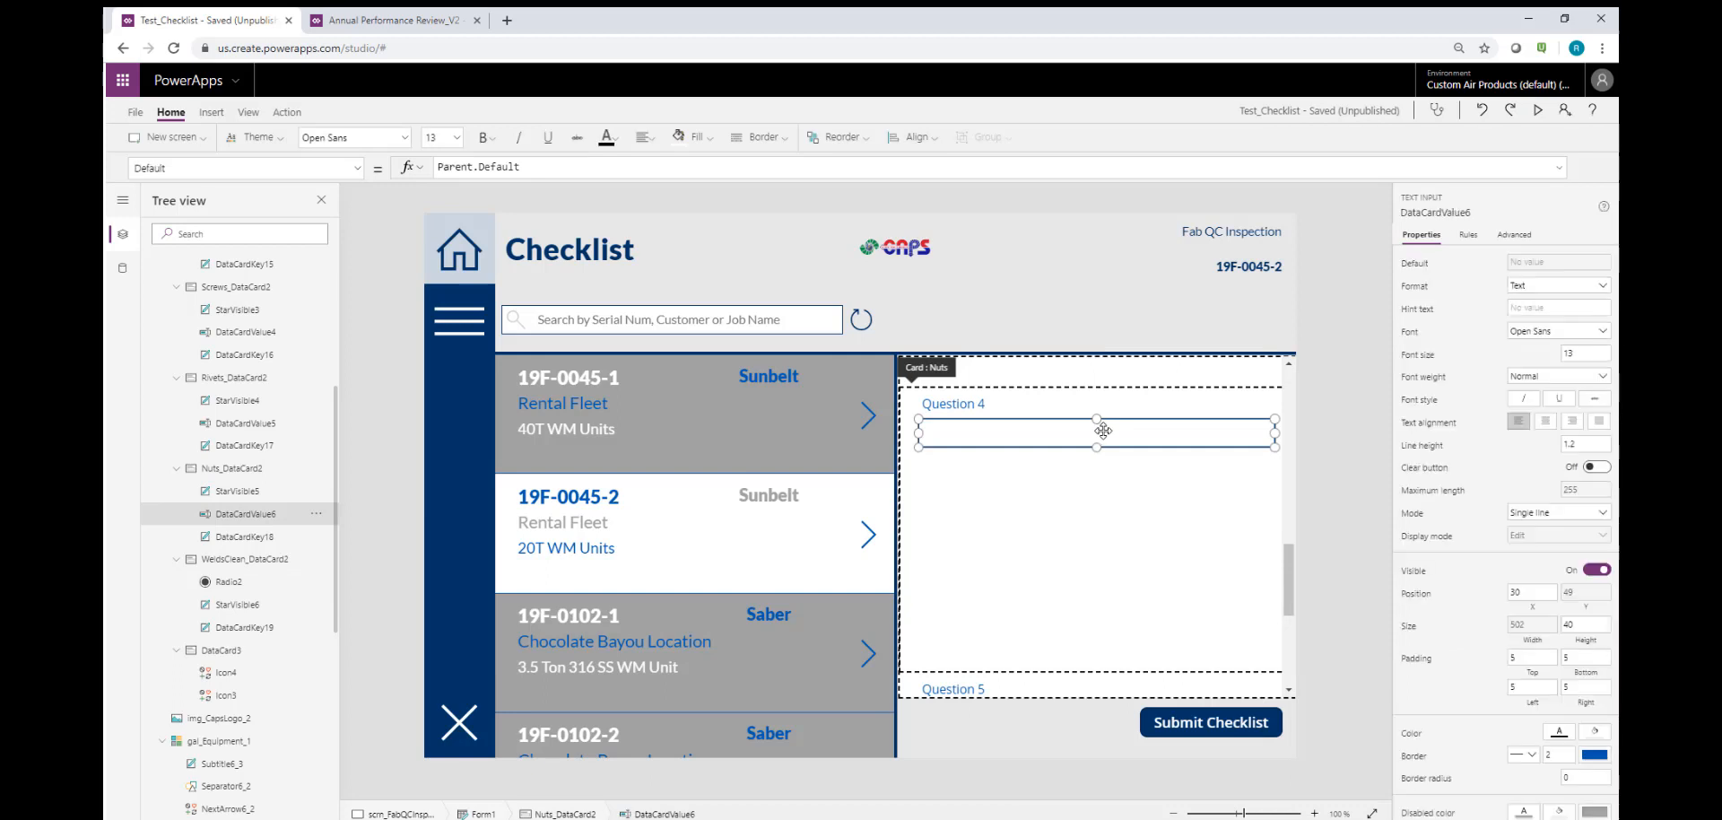
key("ctrl+v")
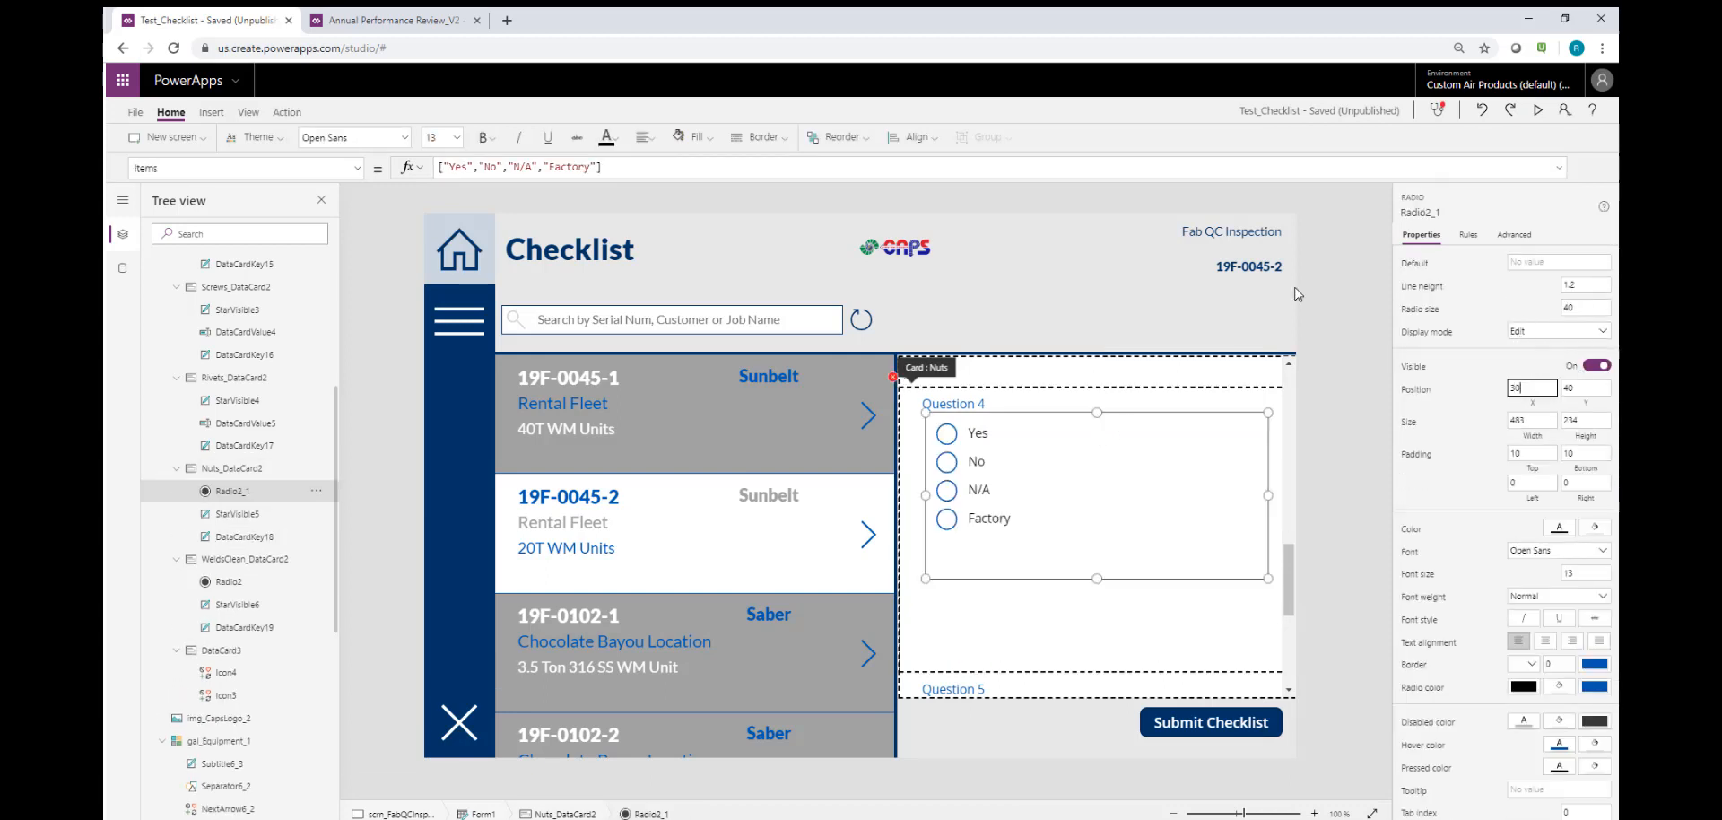
key("Tab")
type("58")
key("Tab")
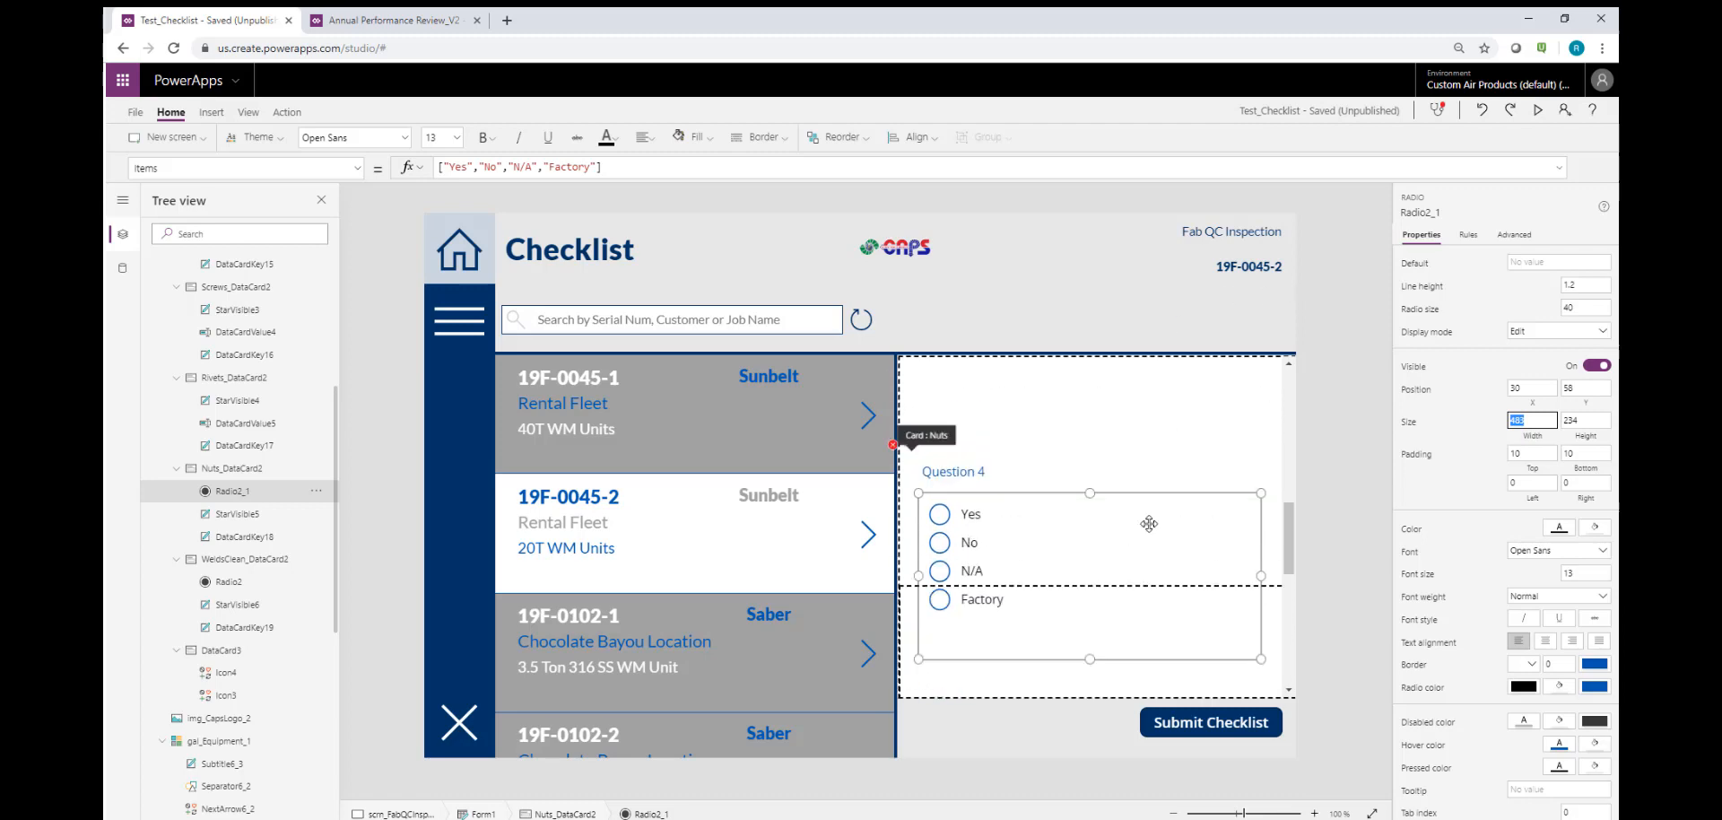
Step: Replace the Rivets card's text input with a pasted copy of the radio control, positioned at X 30, Y 58
left_click(1119, 394)
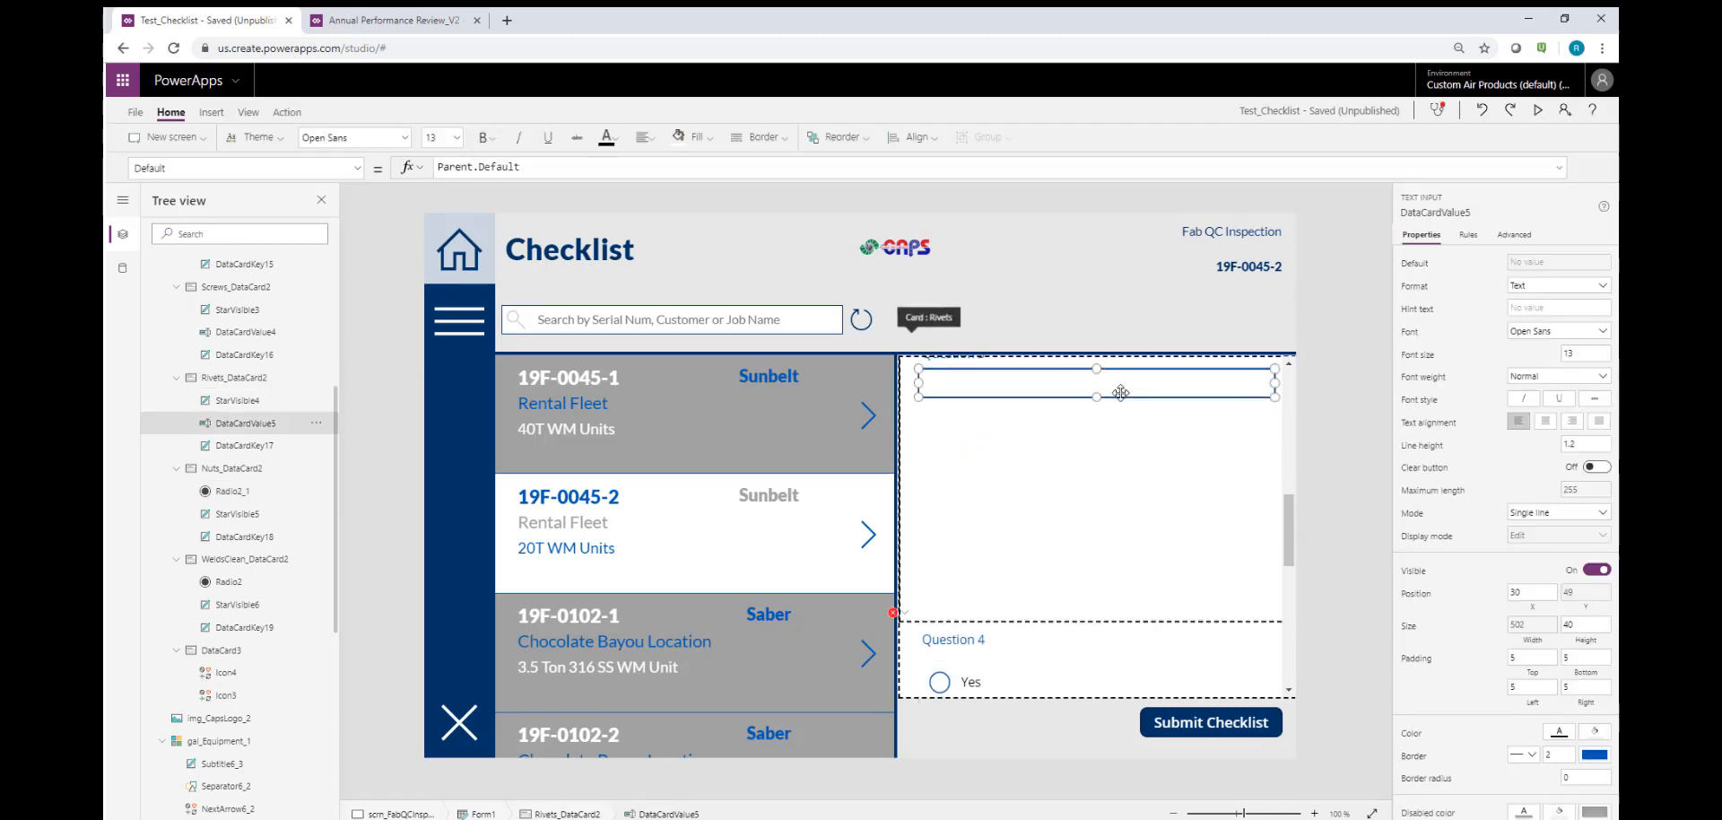
key("Delete")
key("ctrl+v")
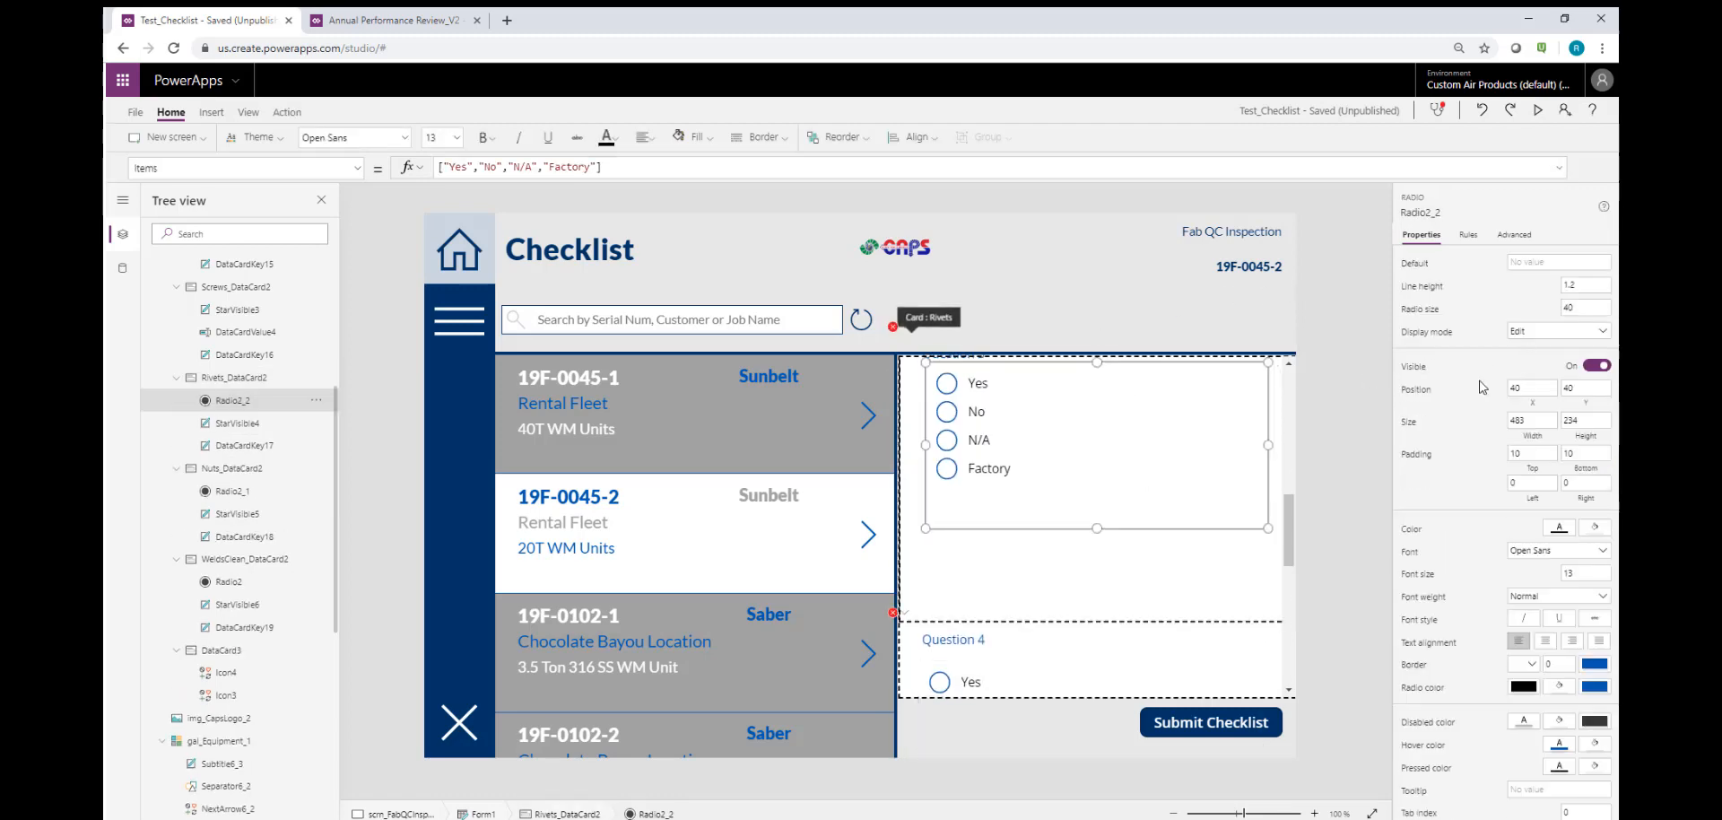
key("Tab")
type("30")
key("Tab")
type("58")
key("Tab")
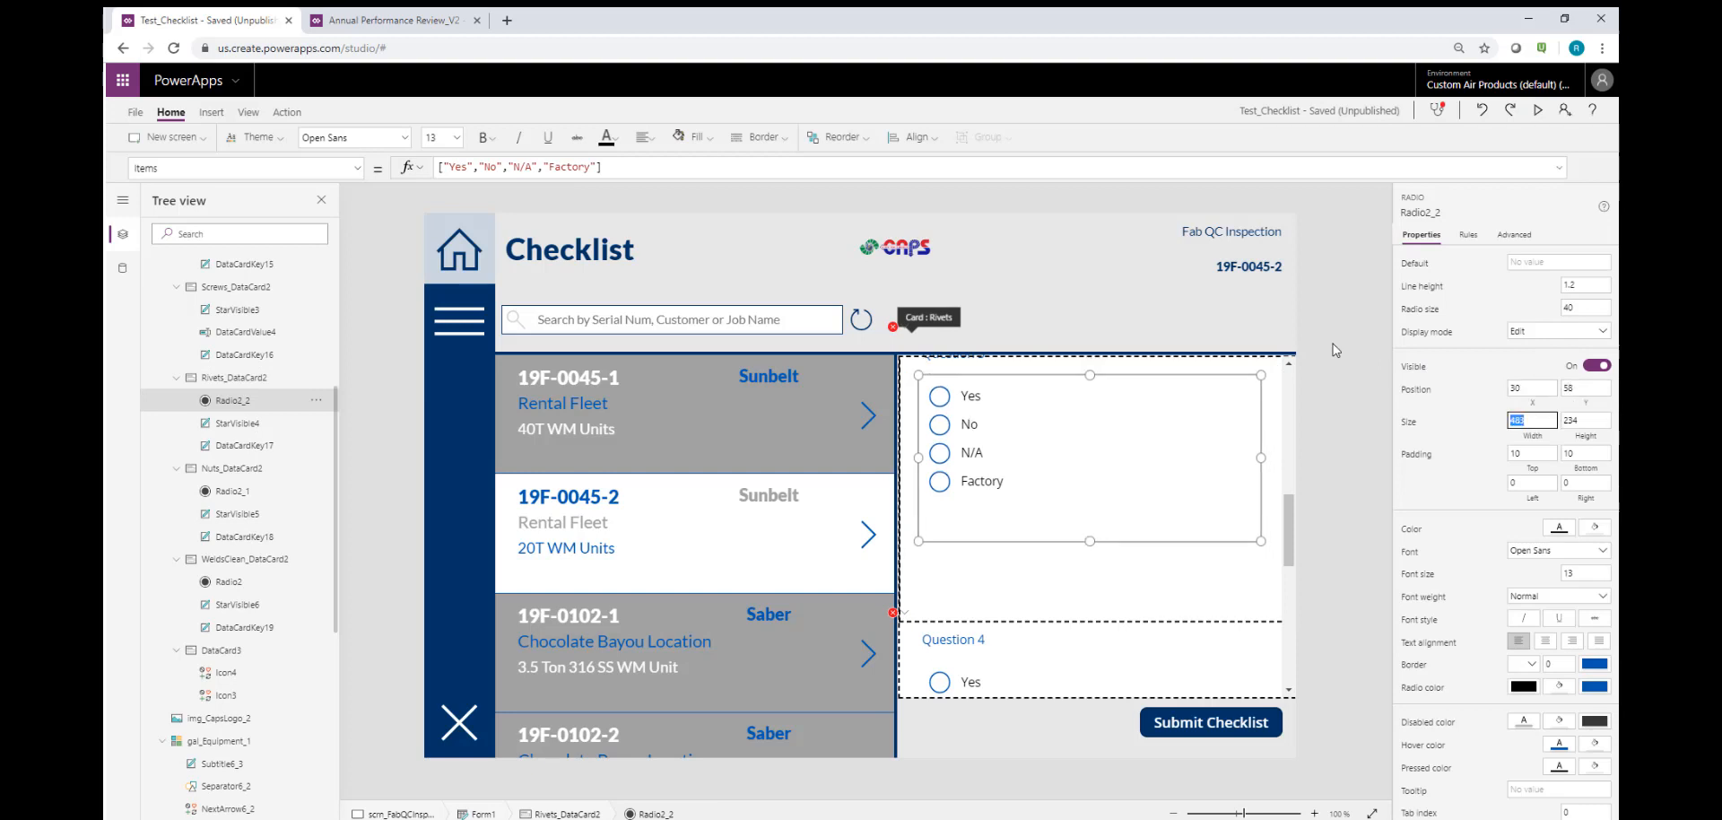
Step: Replace the Screws card's text input with a pasted copy of the radio control, positioned at X 30, Y 58
scroll(1187, 483, "up", 2)
scroll(1166, 520, "up", 2)
left_click(1146, 443)
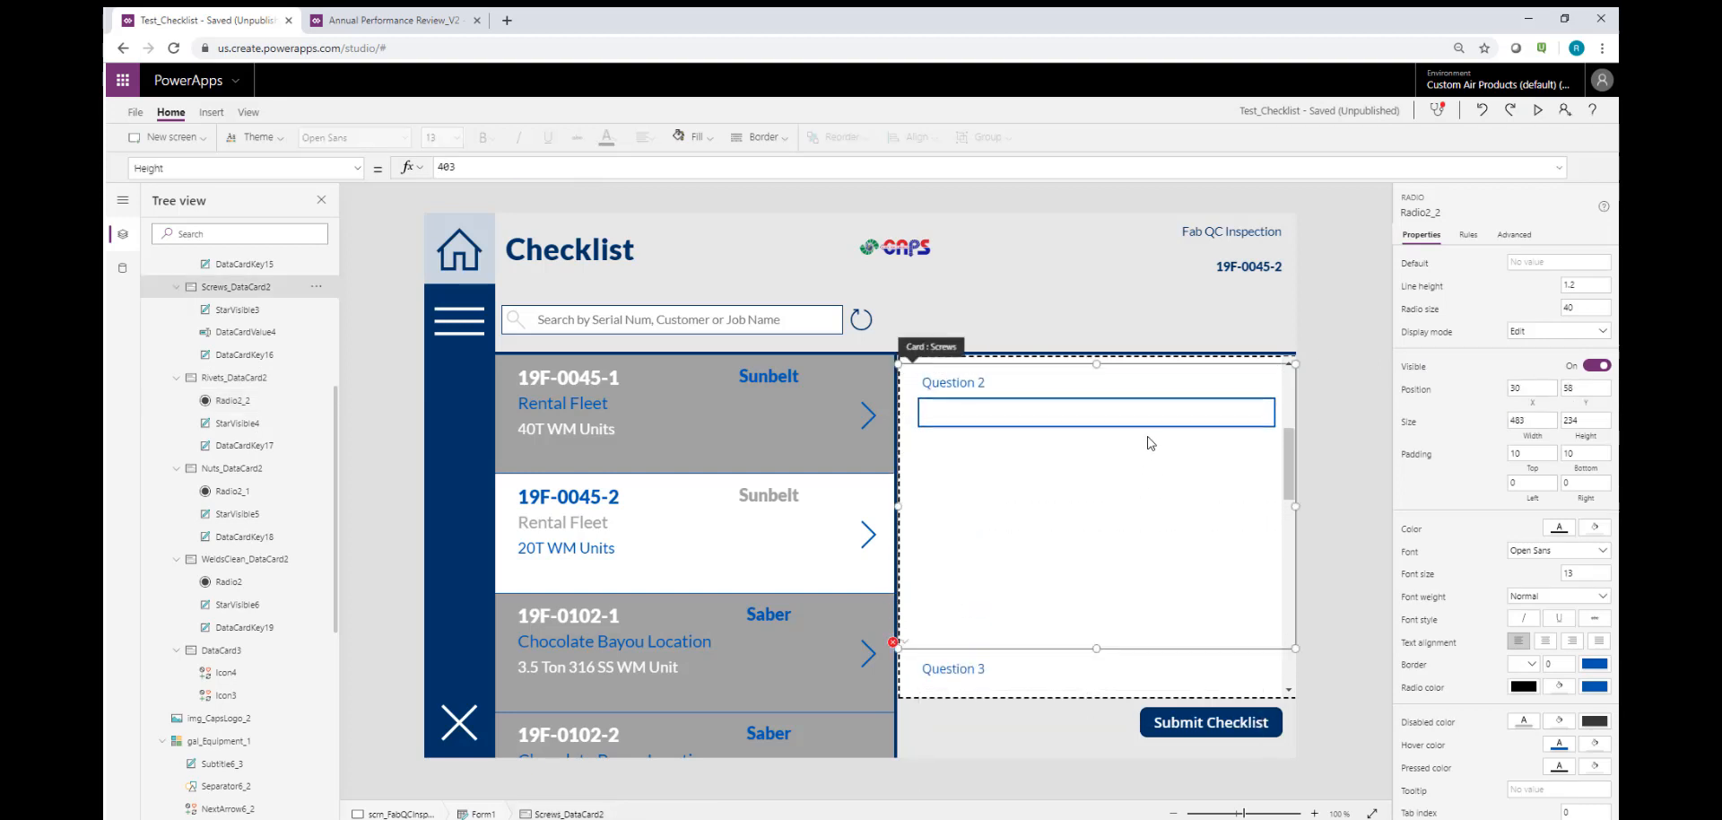
left_click(1148, 415)
key("Delete")
key("ctrl+v")
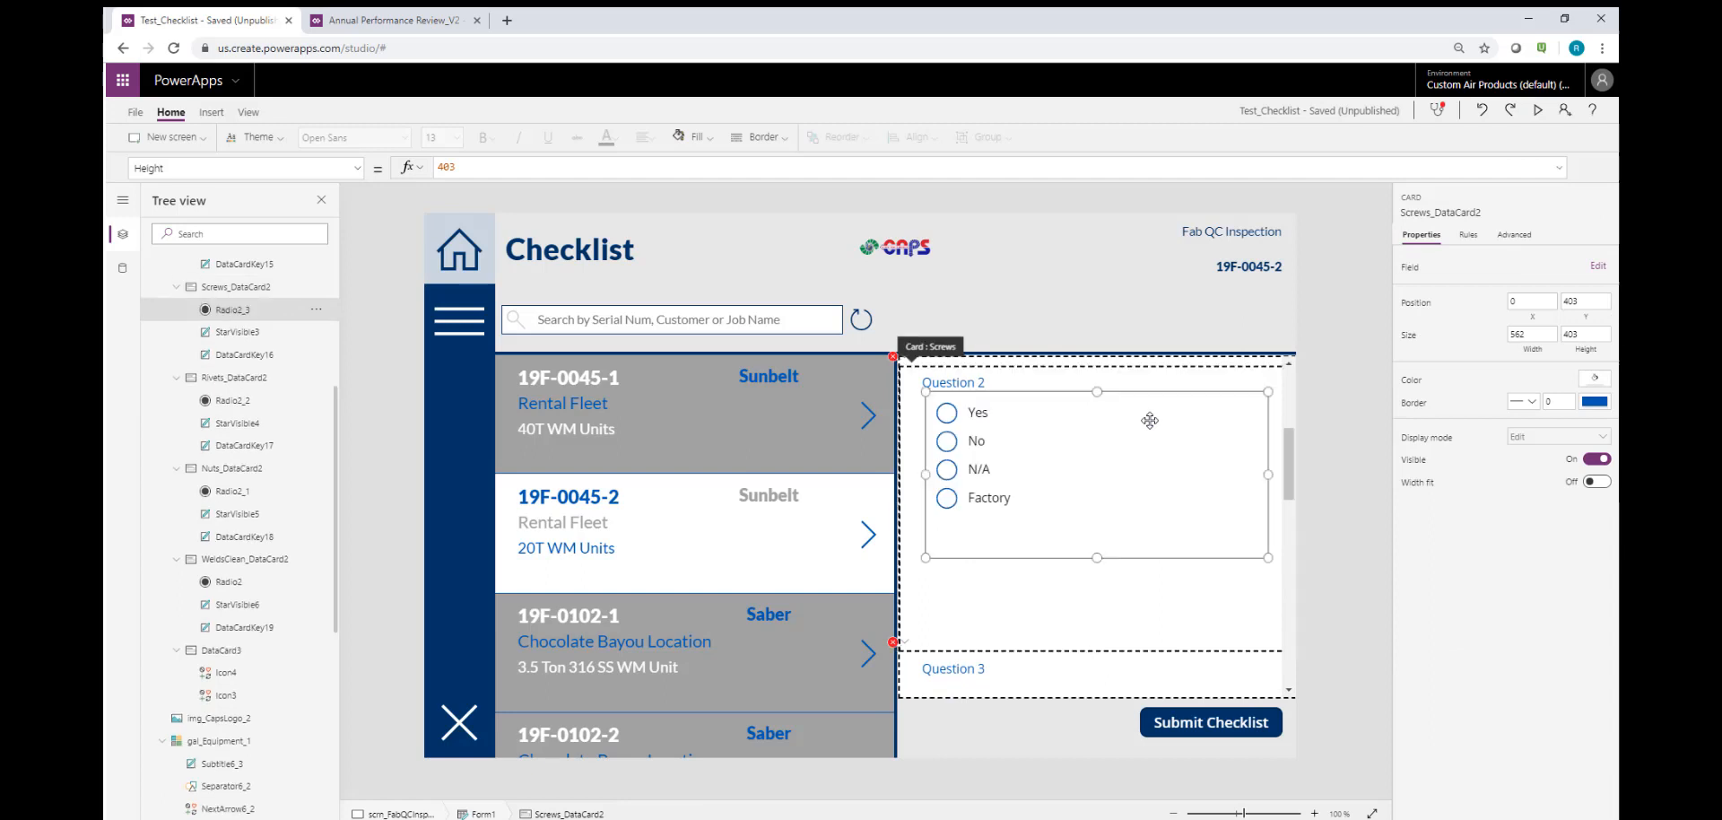
left_click(1532, 387)
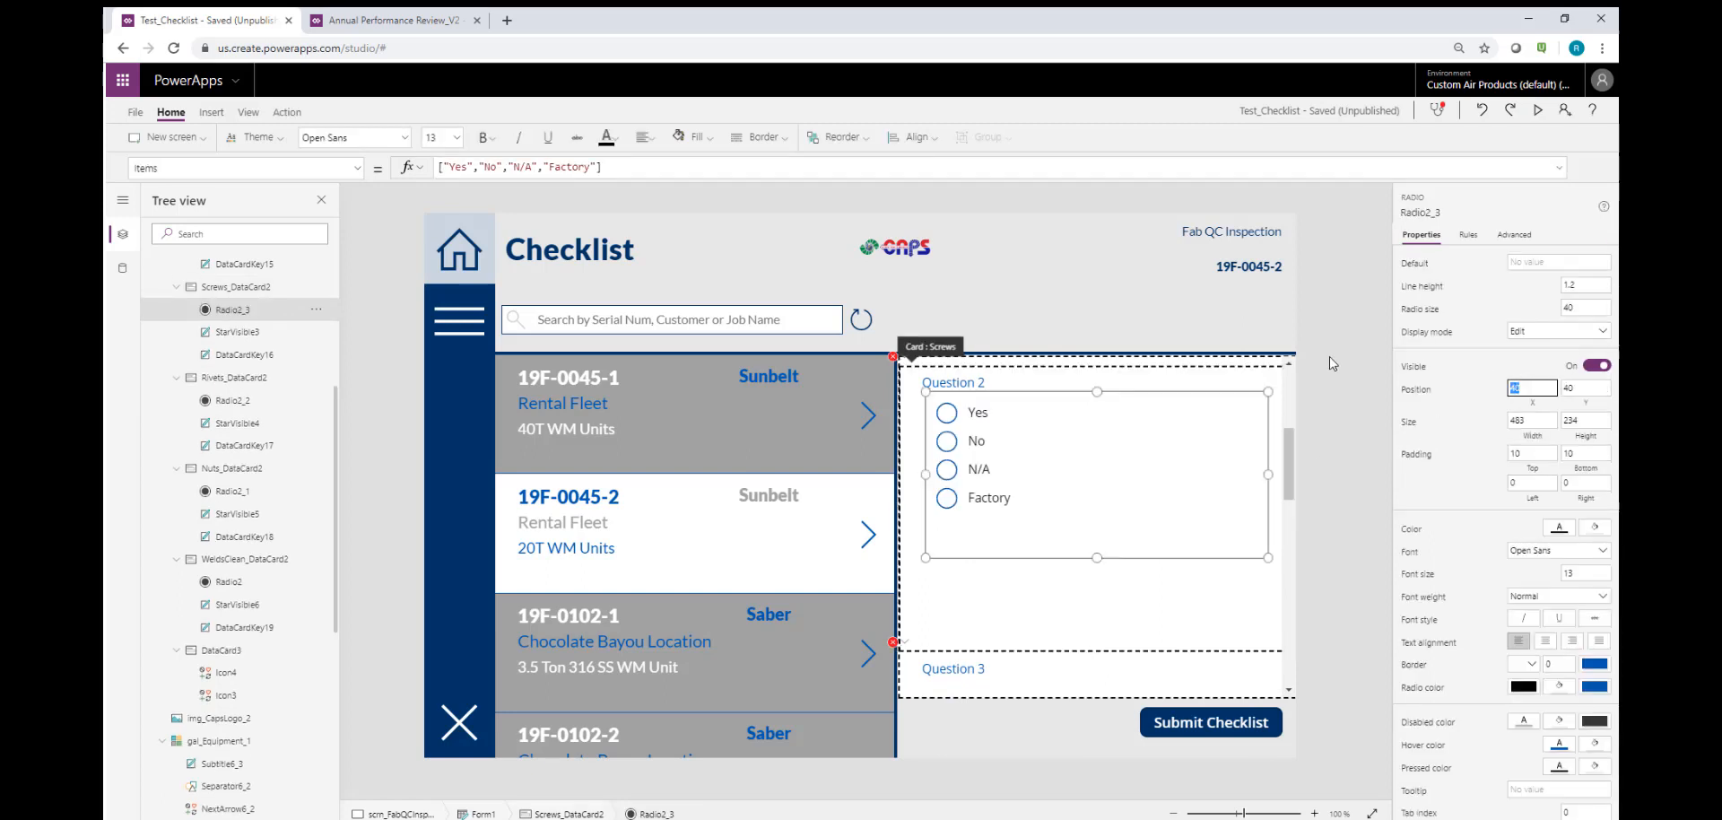
type("30")
key("Tab")
type("58")
key("Tab")
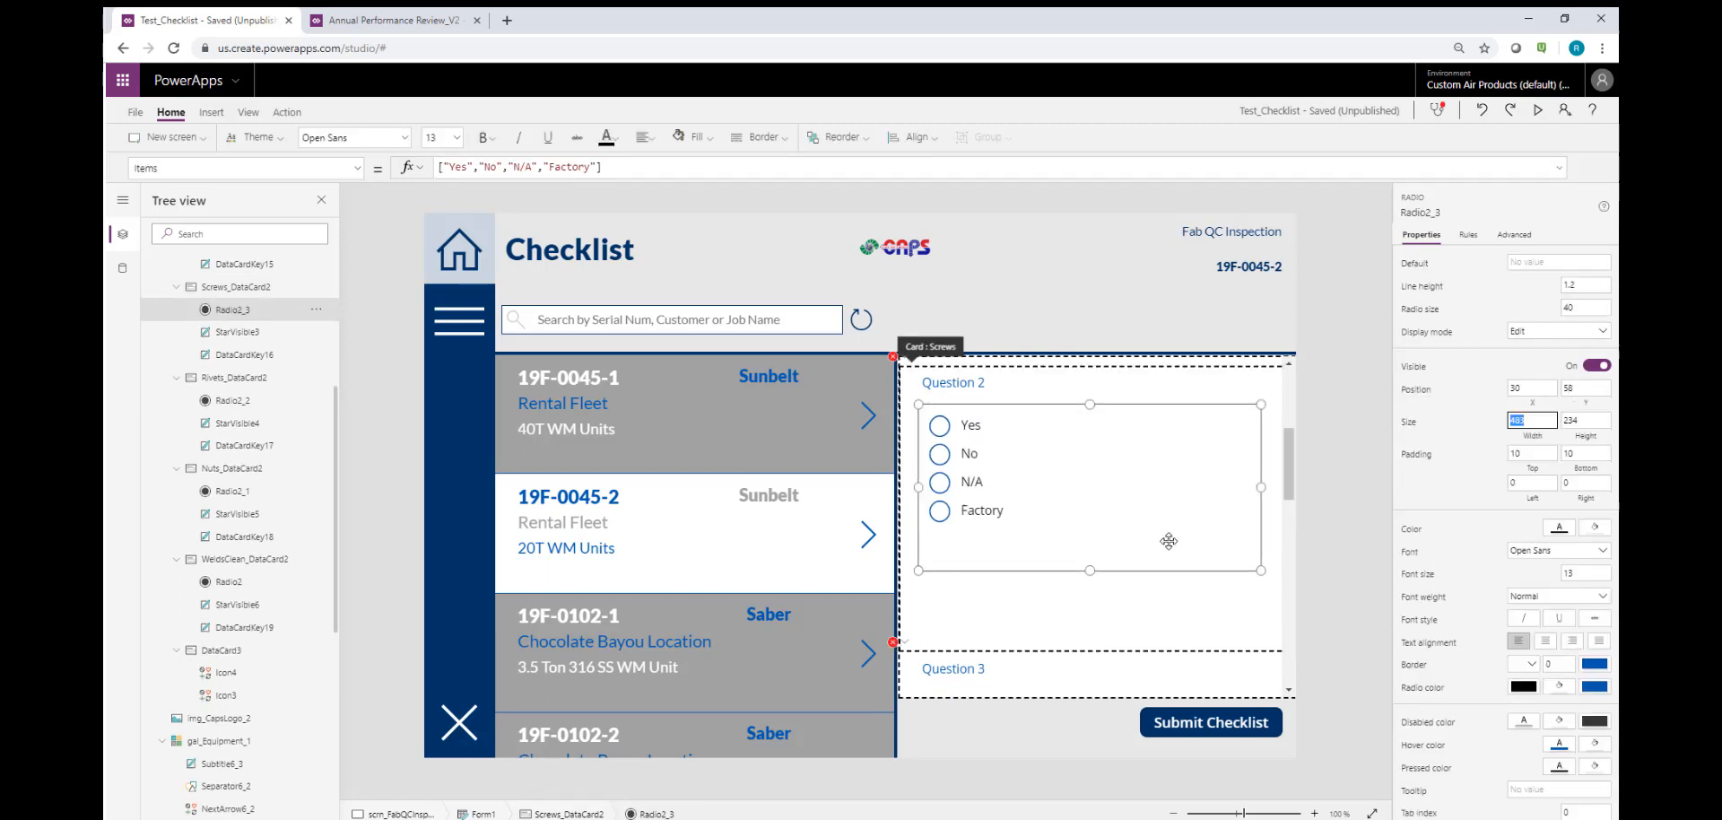
Step: Replace the Specs card's text input with a pasted copy of the radio control, positioned at X 30, Y 58
scroll(1126, 511, "up", 3)
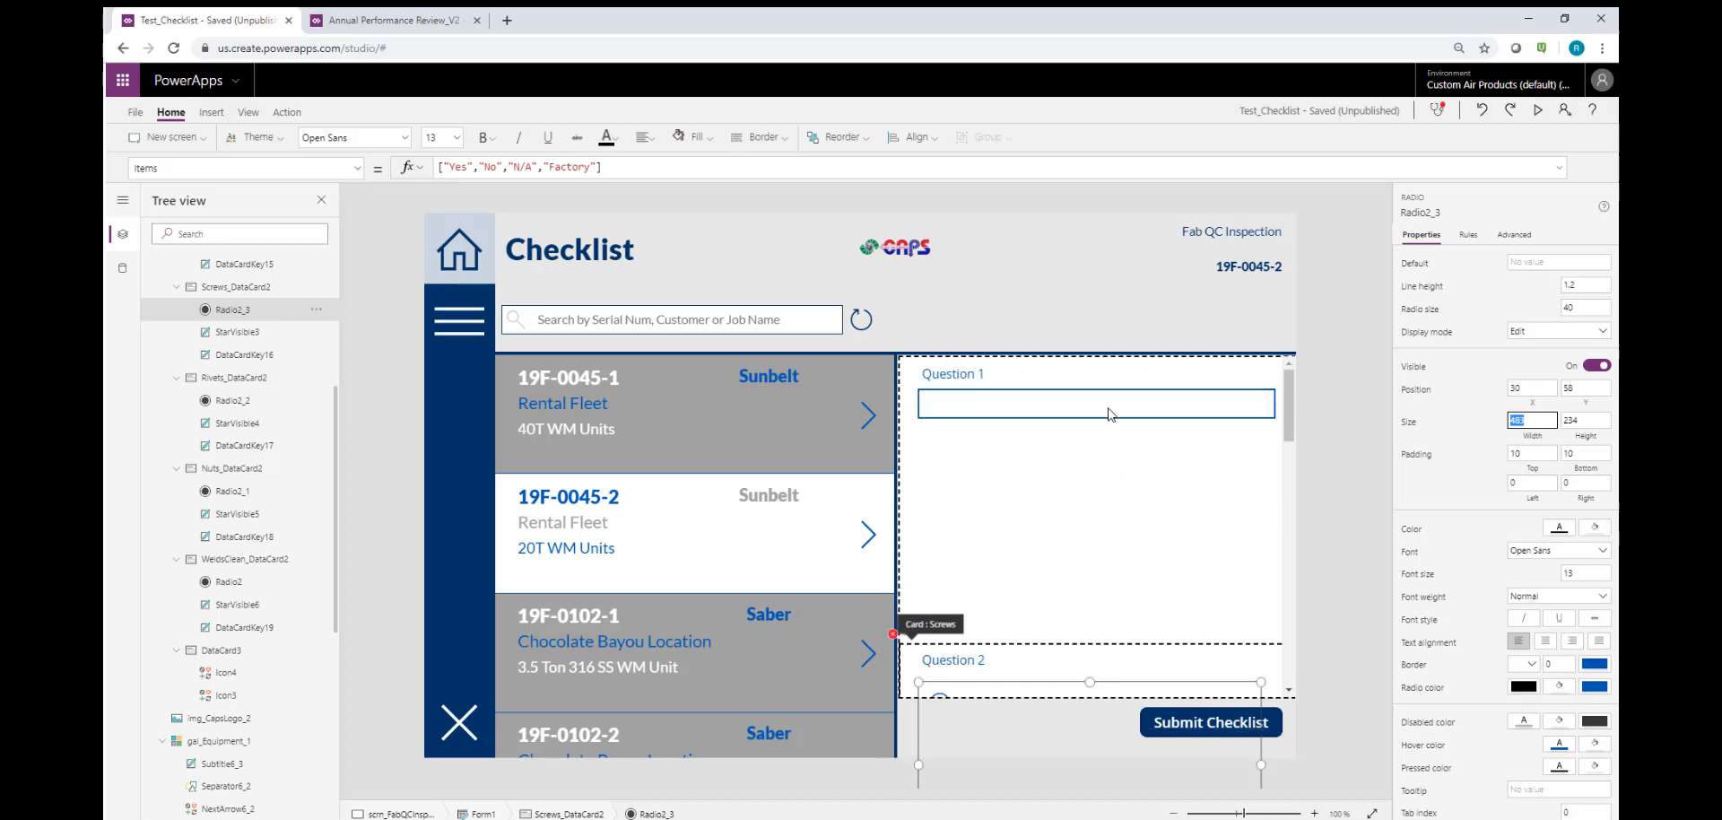
left_click(1109, 413)
left_click(1109, 408)
key("Delete")
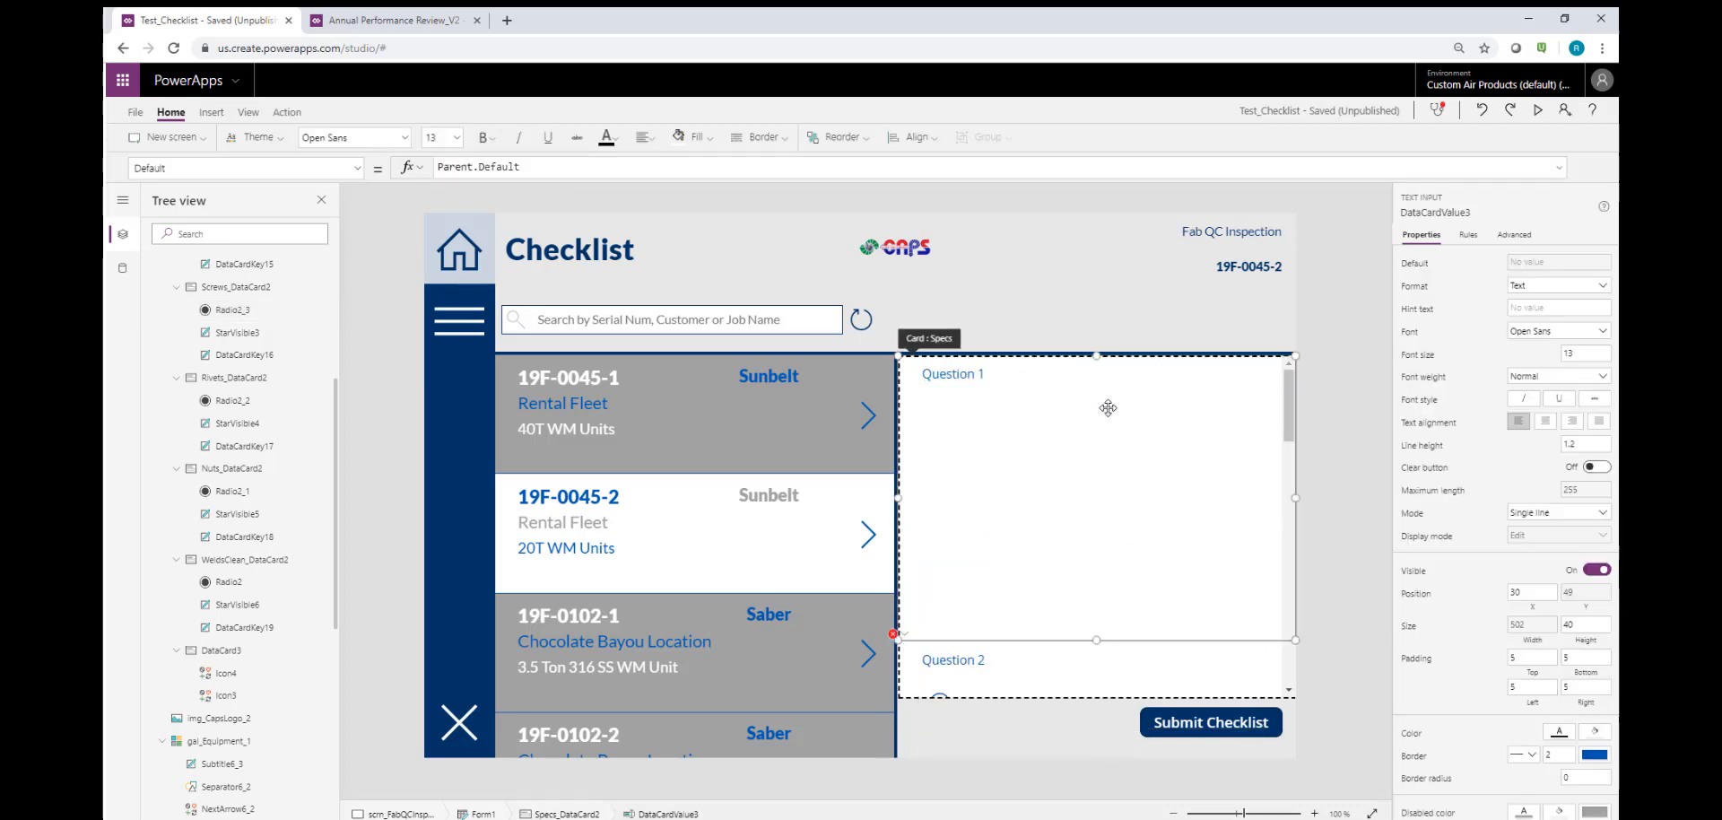
key("ctrl+v")
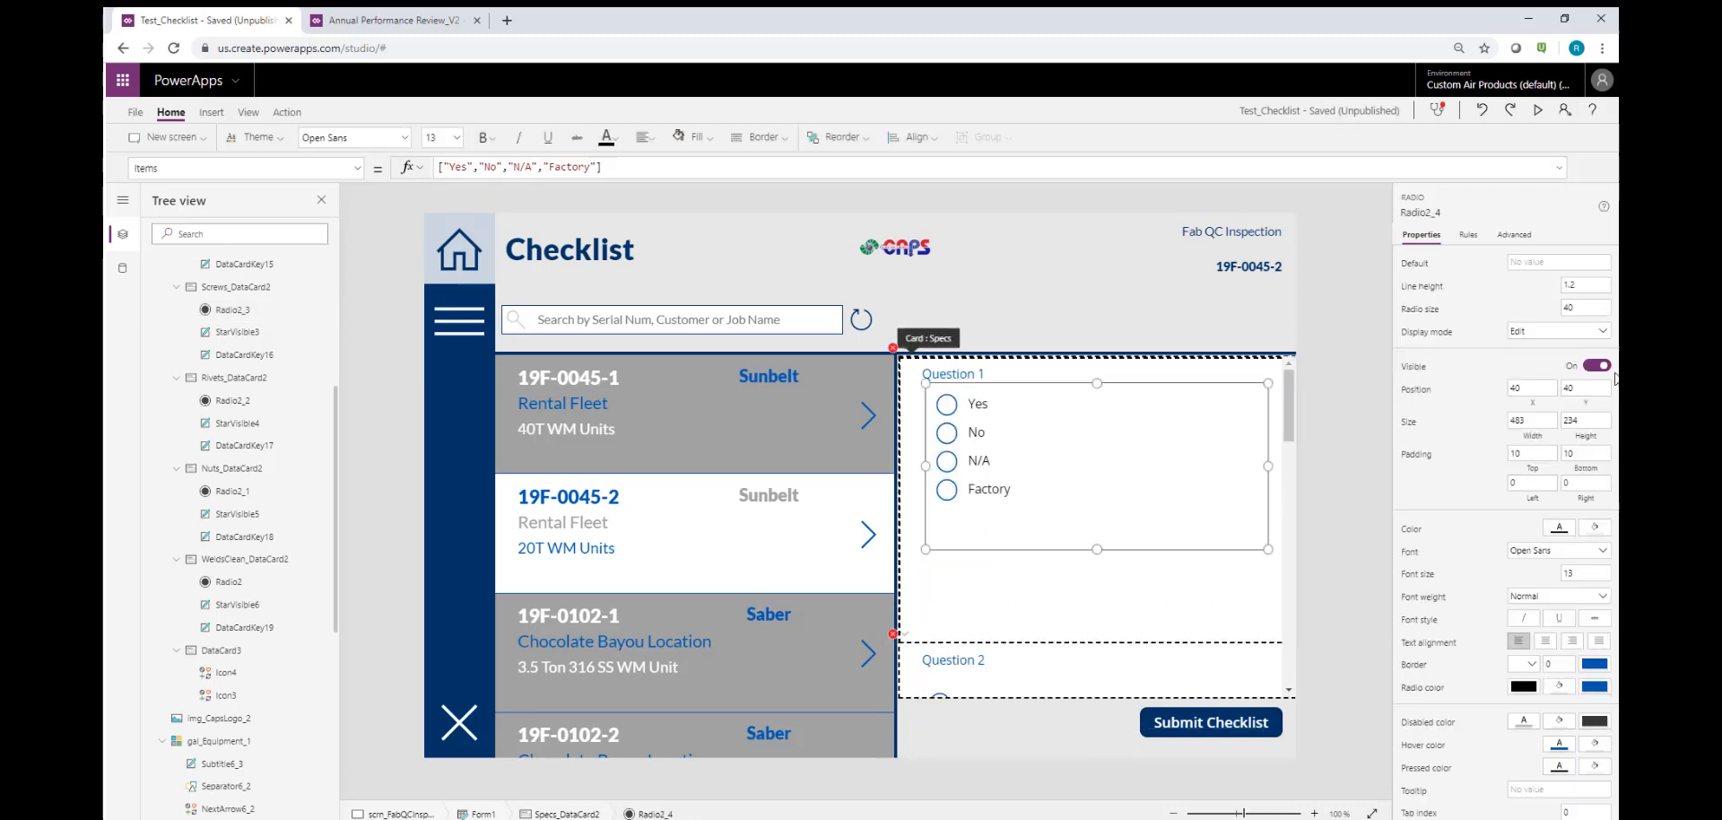
left_click(1536, 391)
type("30")
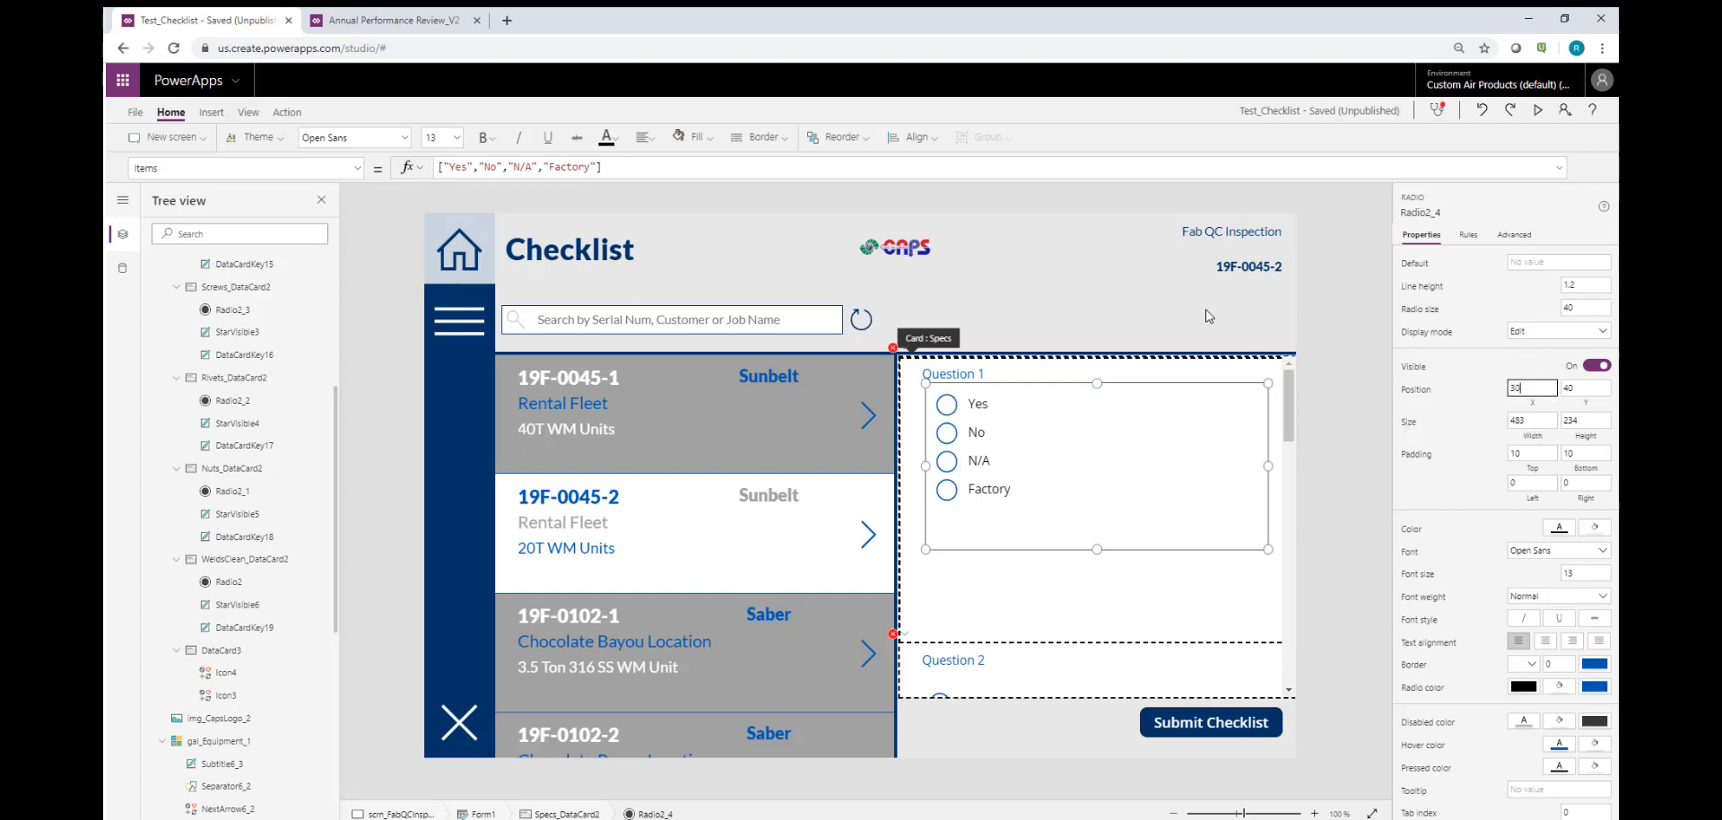
key("Tab")
type("58")
key("Tab")
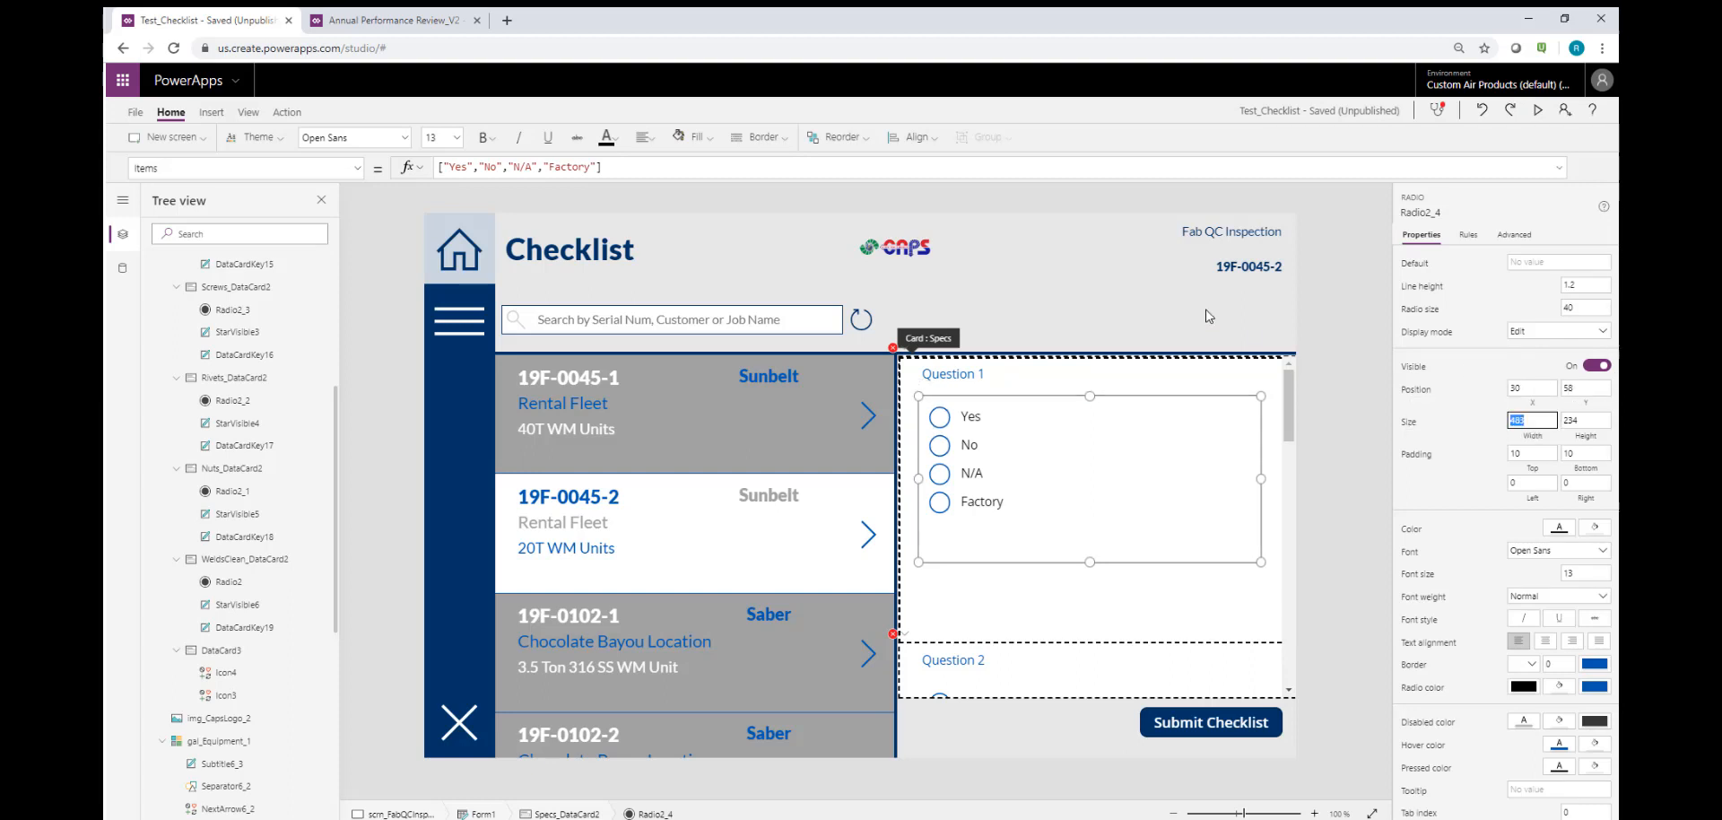
Step: Set the Specs card's Update property to Radio2_4.Selected.Value
left_click(1176, 617)
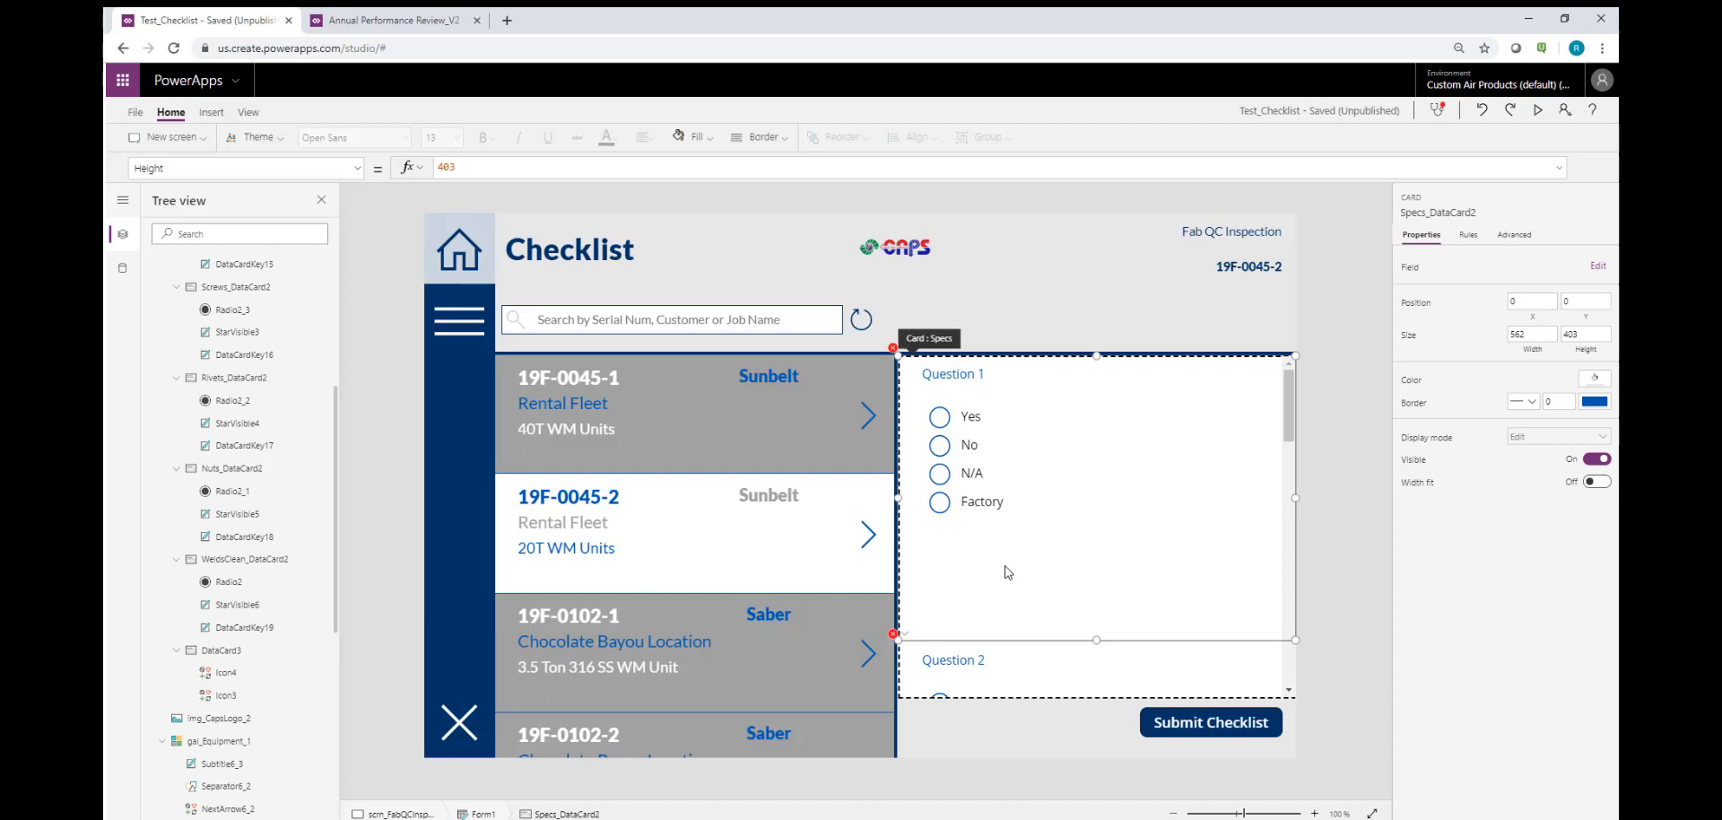
left_click(357, 167)
left_click(314, 300)
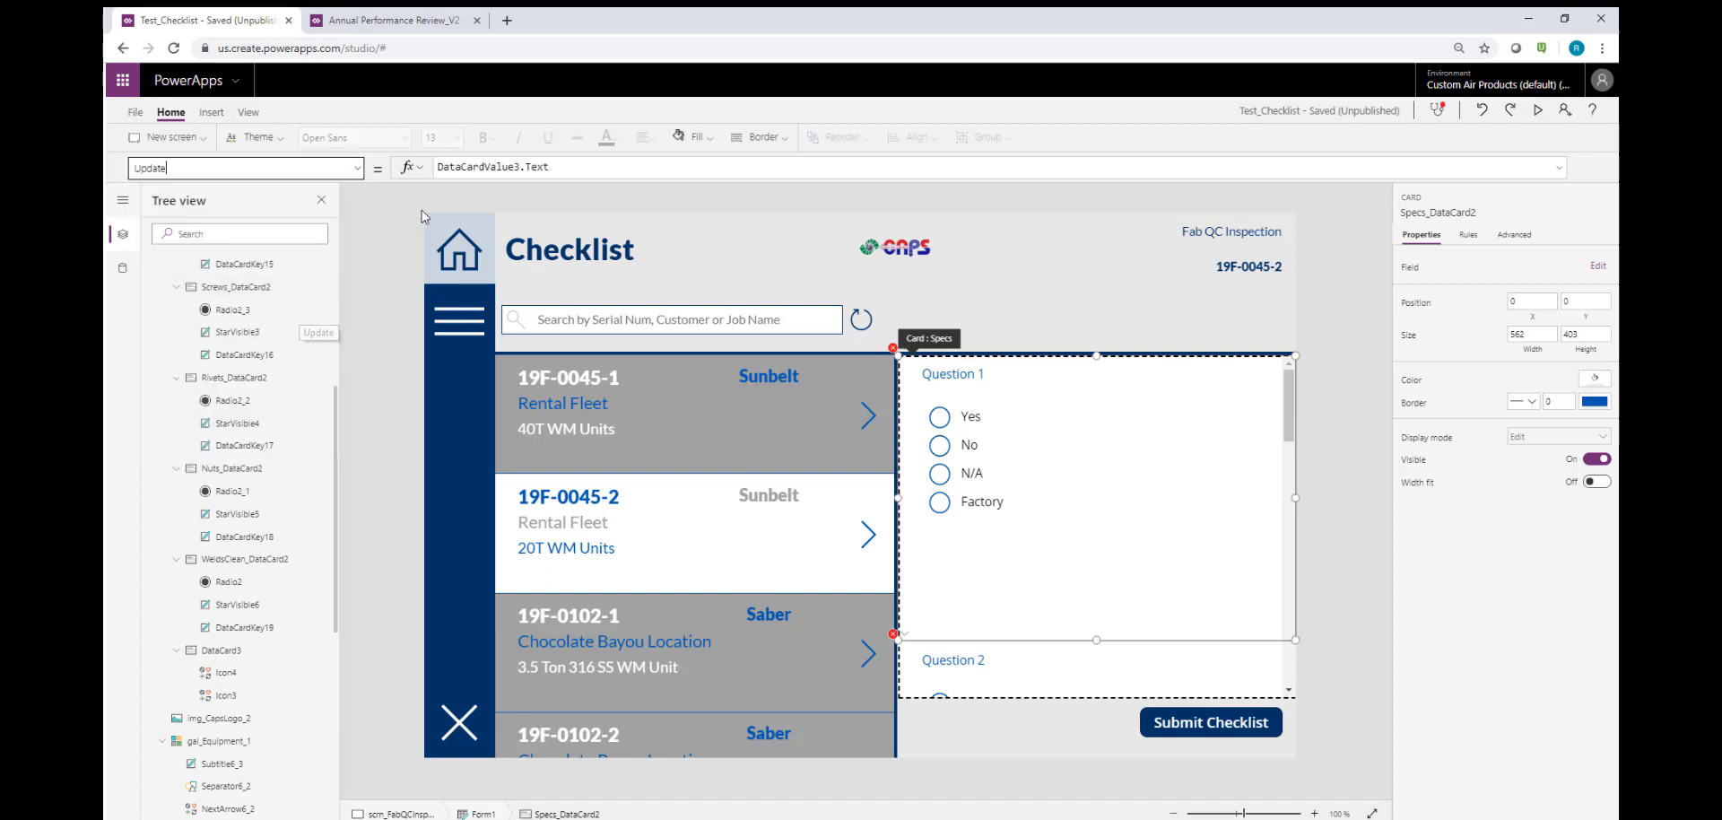
left_click(594, 169)
key("ctrl+a")
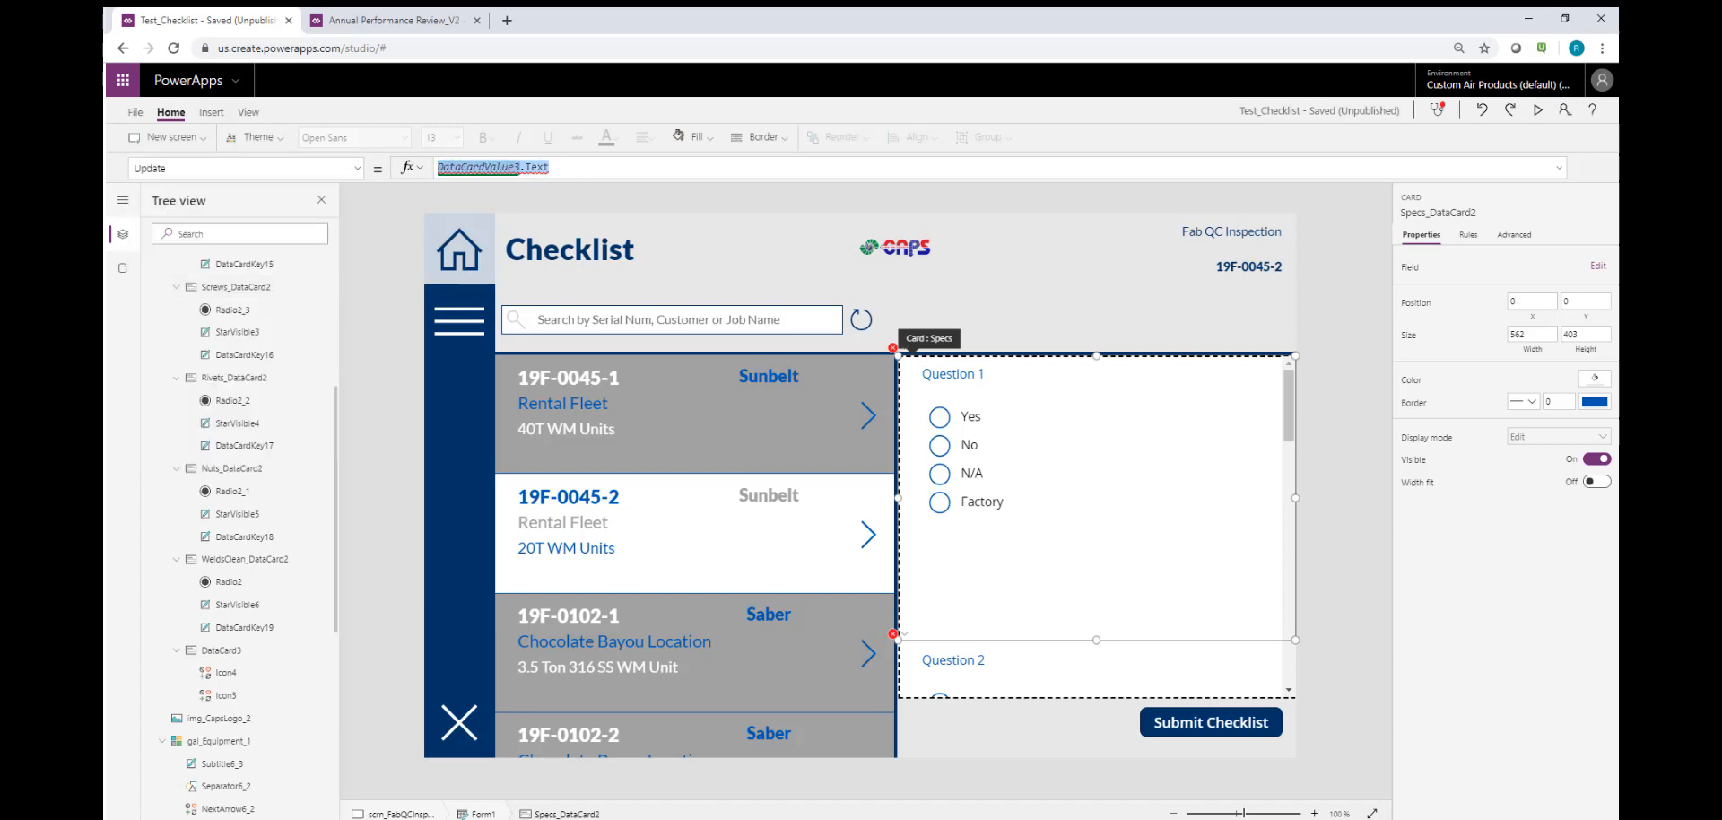
type("Radioe")
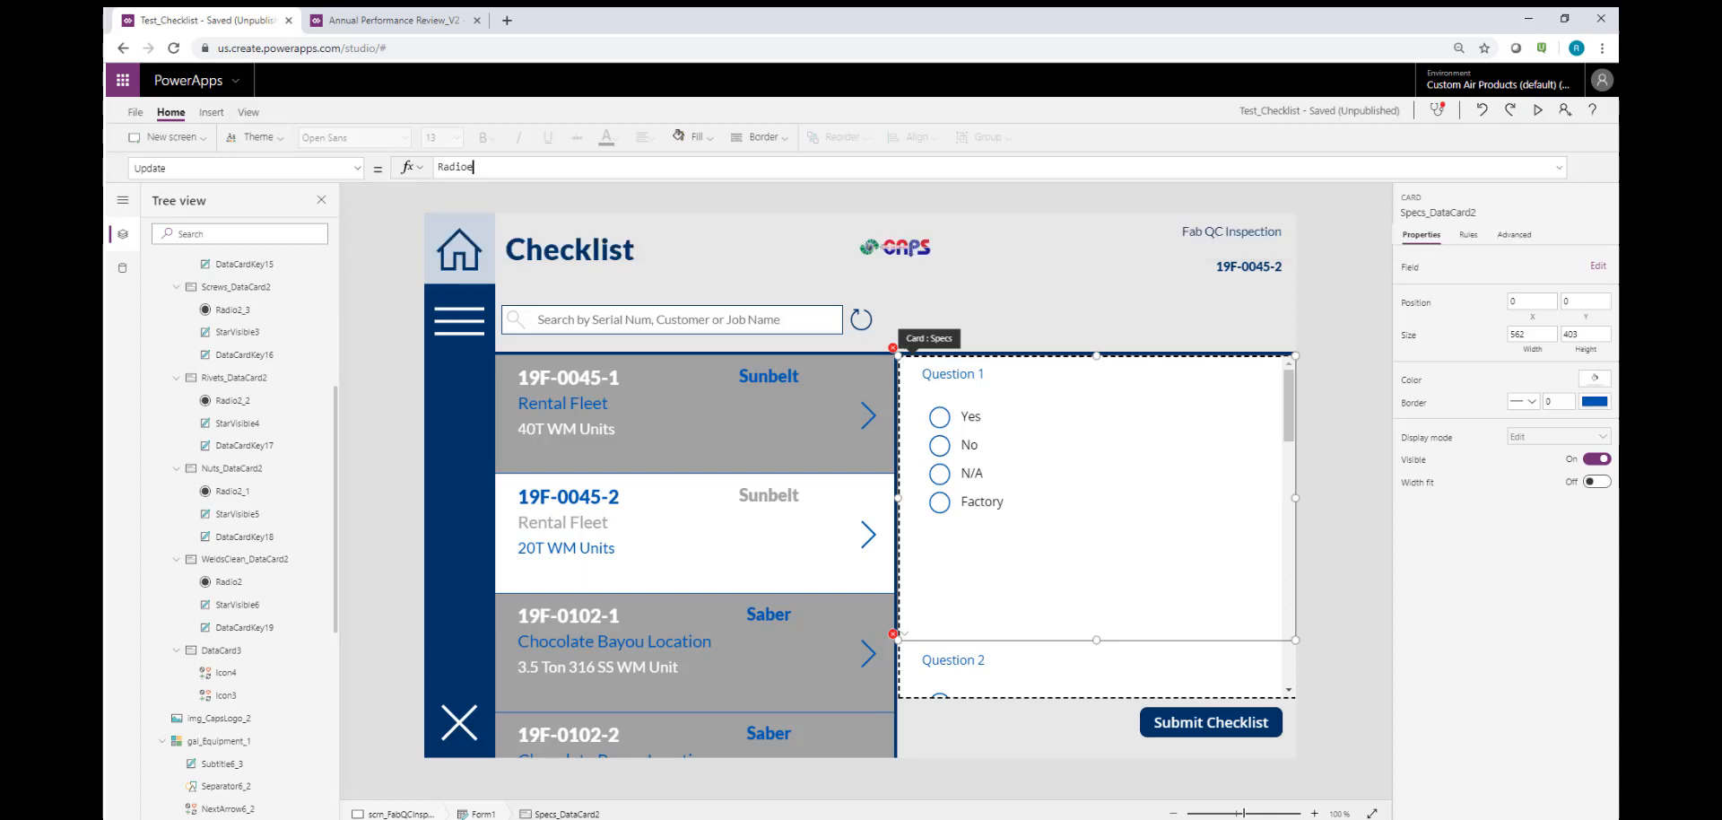
type("1_")
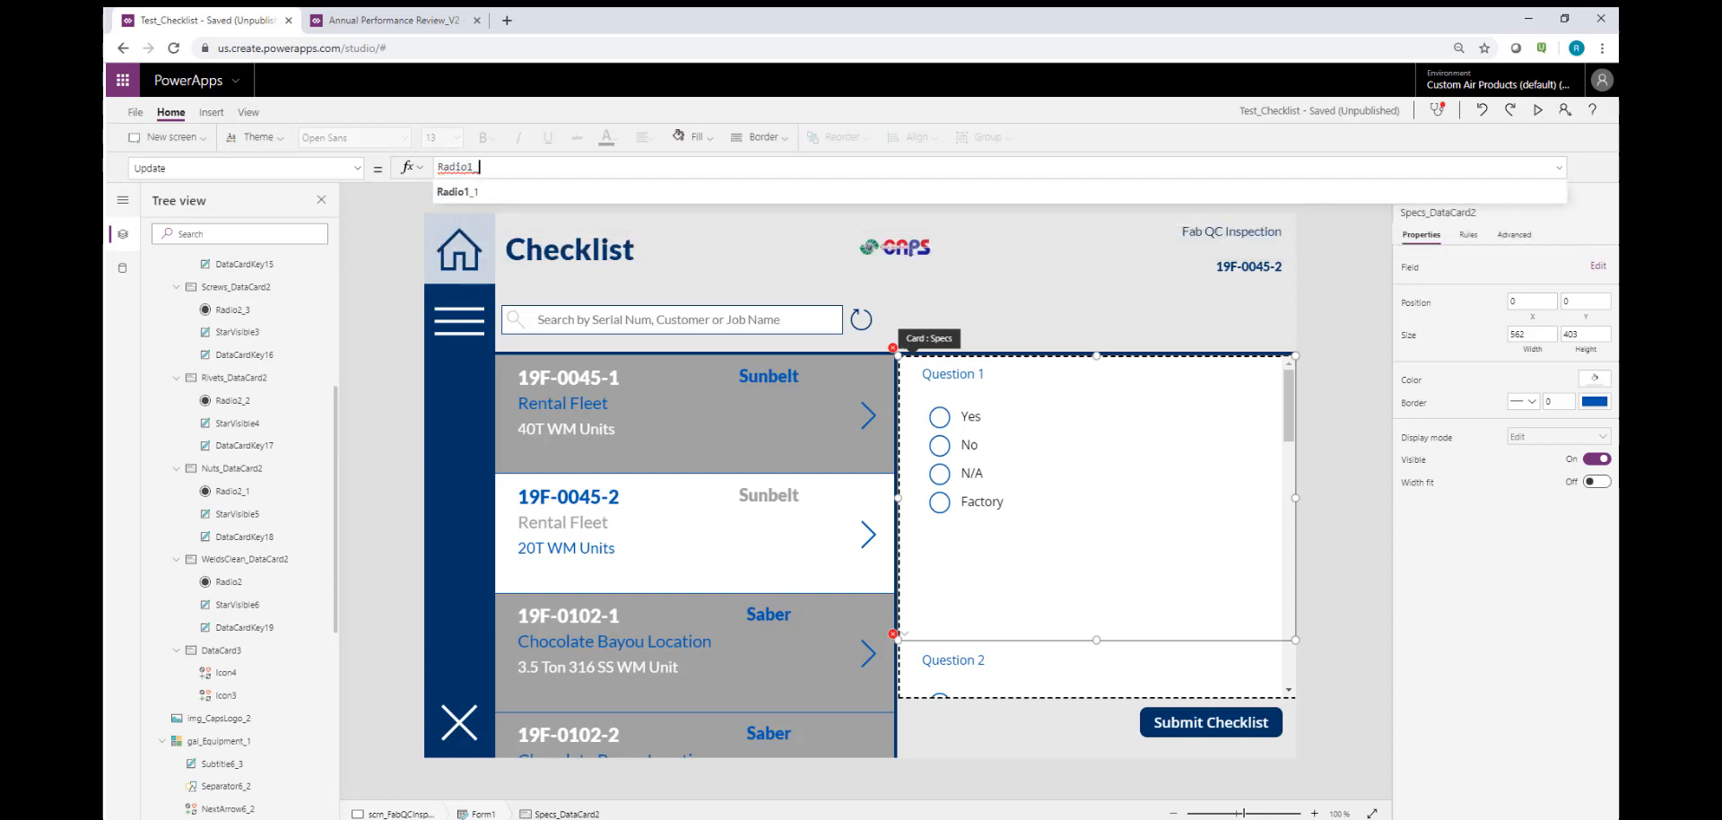
scroll(254, 369, "up", 4)
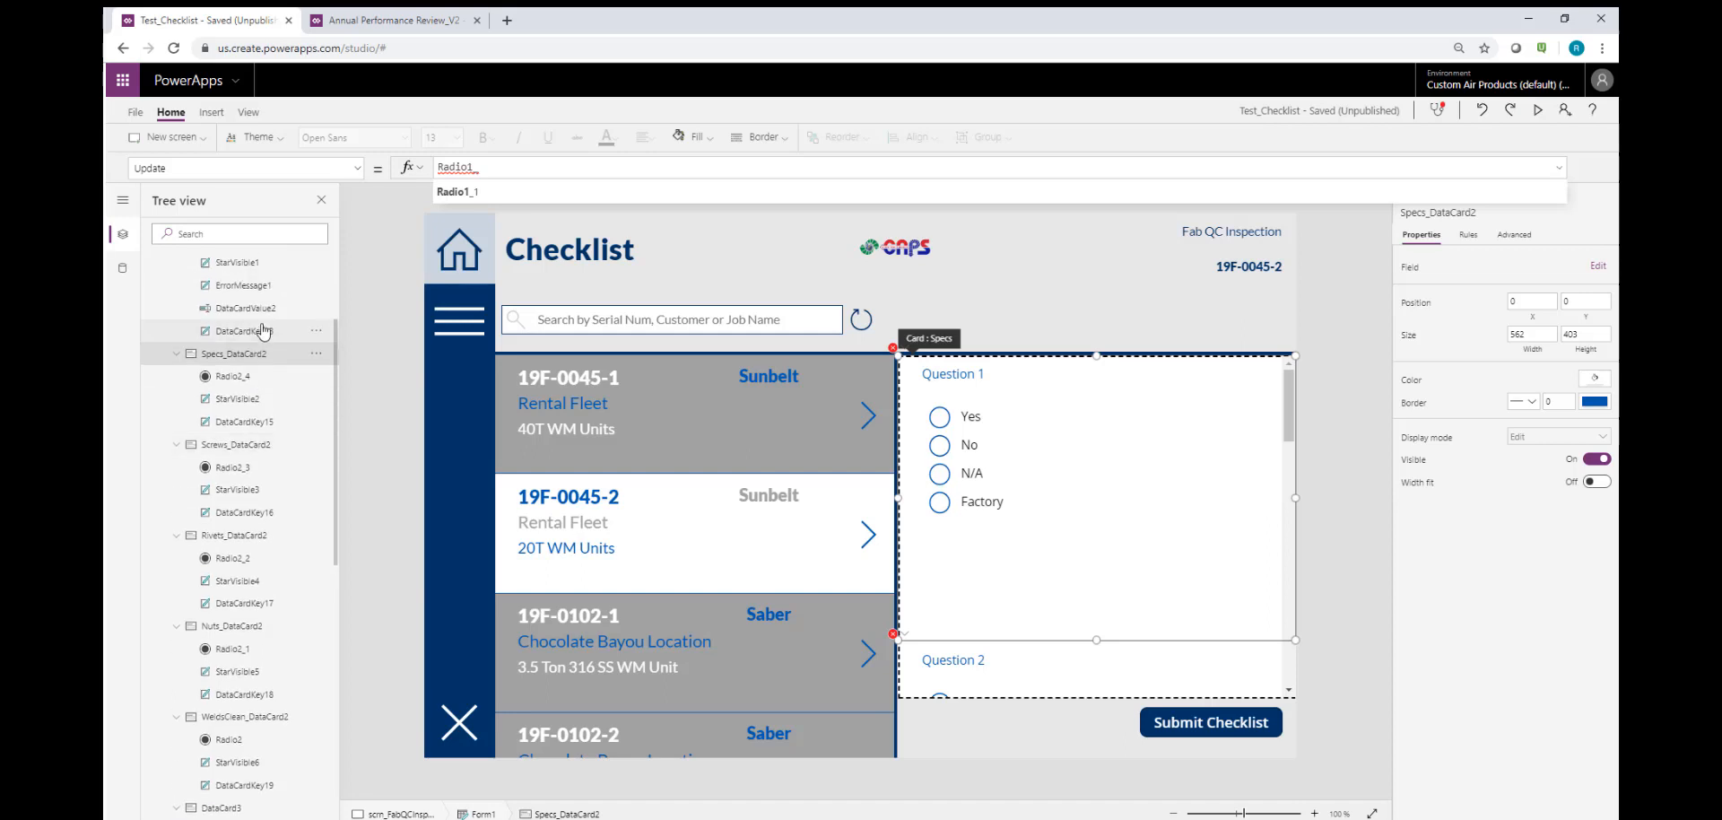
type("4")
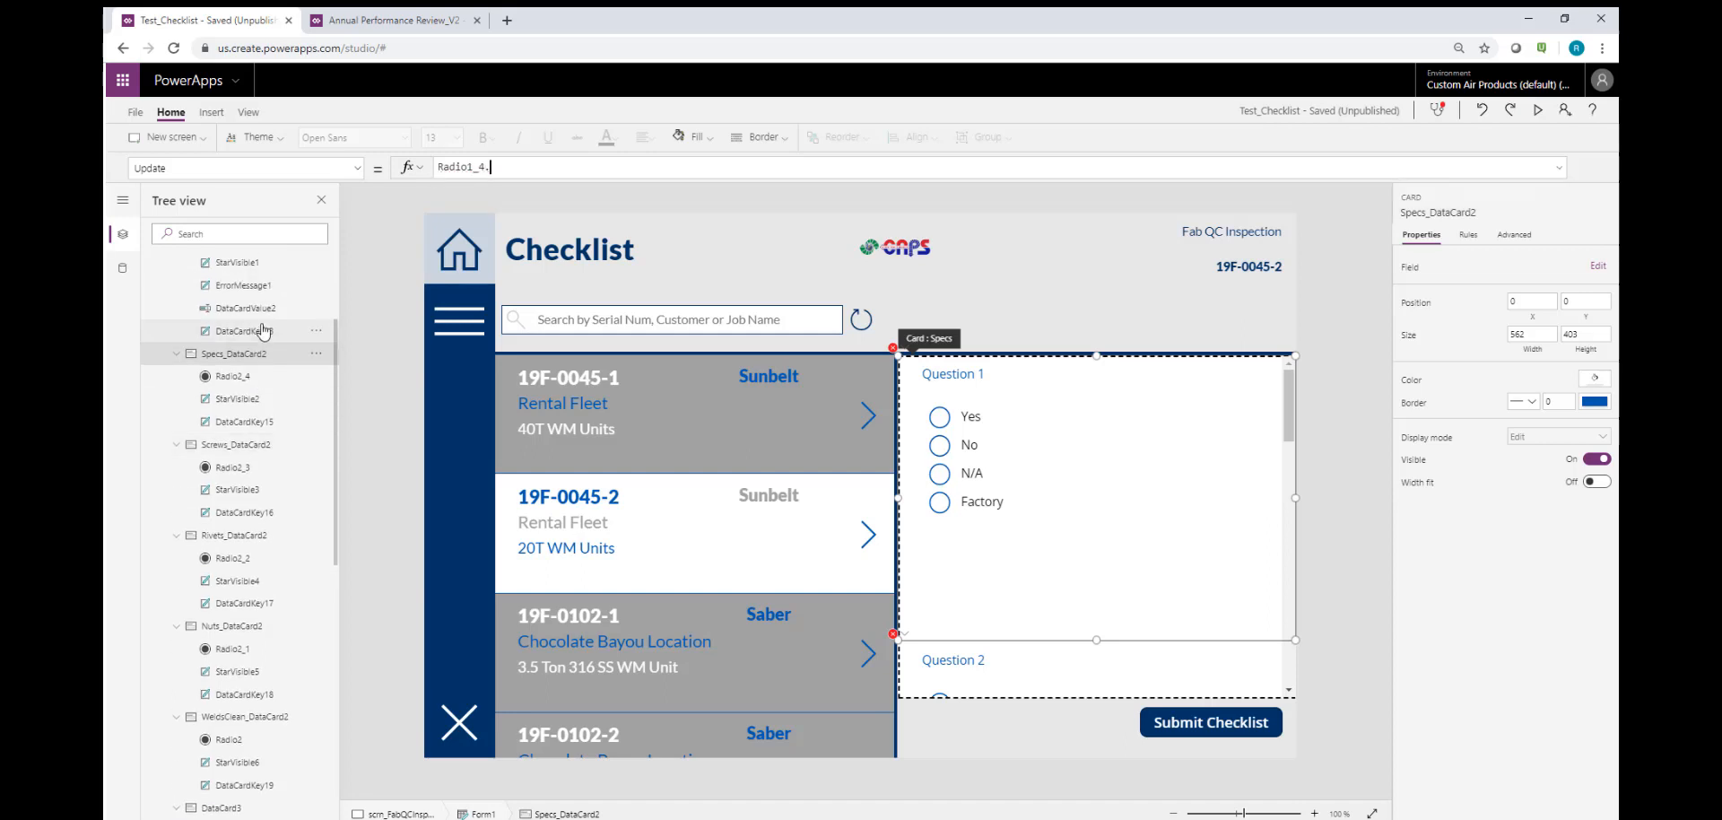
type(".Selected.Value")
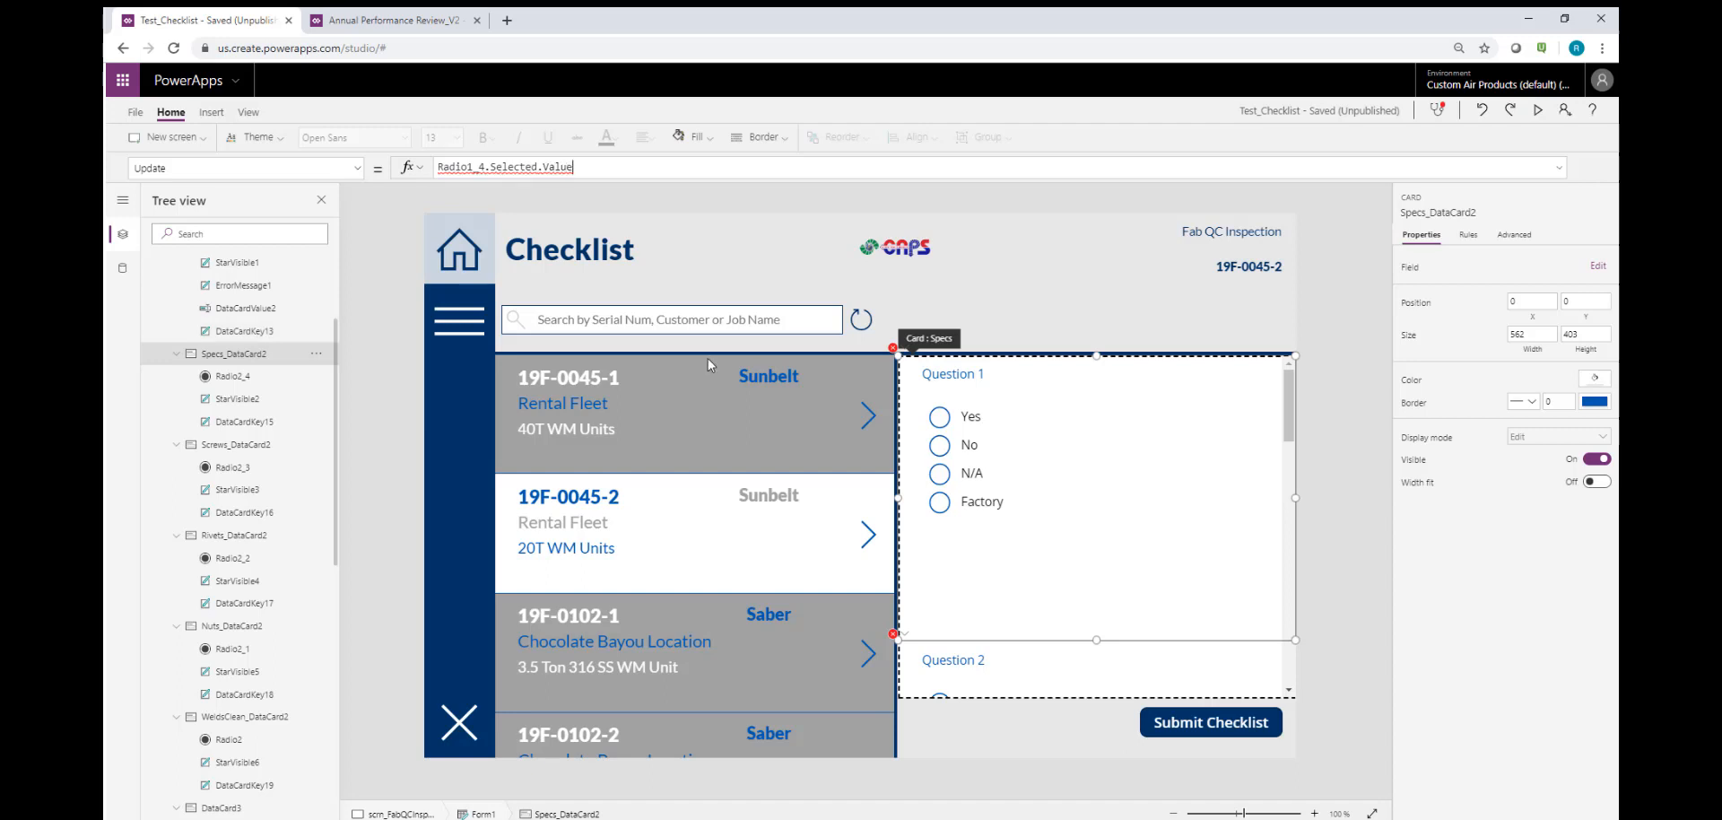
left_click(476, 171)
key("BackSpace")
type("2")
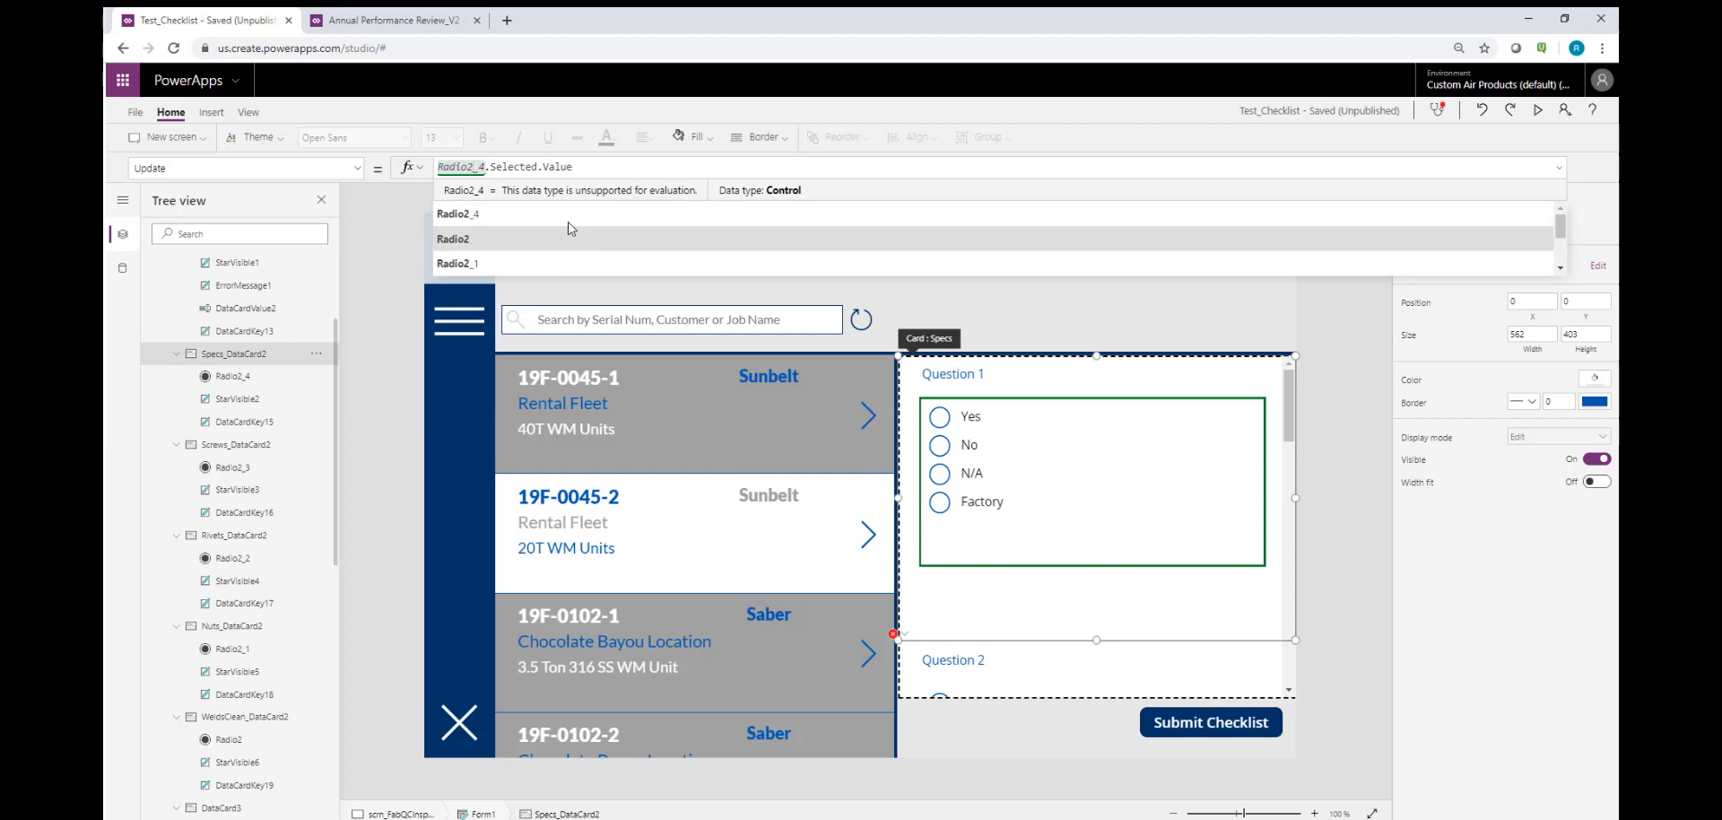
Step: Reuse the Specs card's Update formula on the Screws card, changing it to Radio2_3.Selected.Value
triple_click(583, 171)
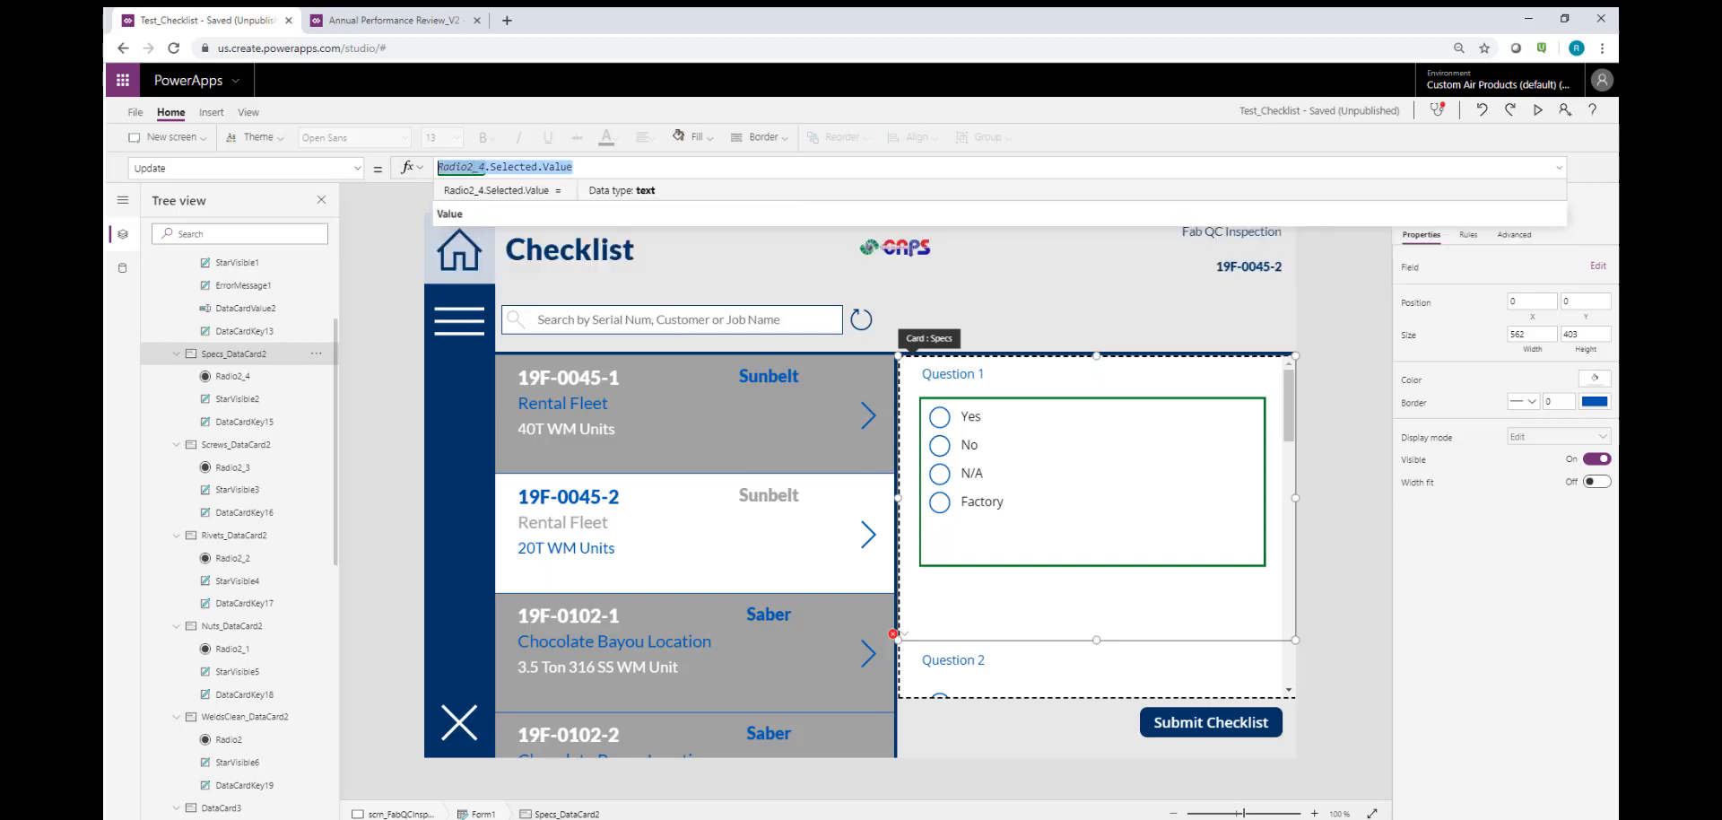
scroll(1103, 498, "down", 3)
left_click(1103, 498)
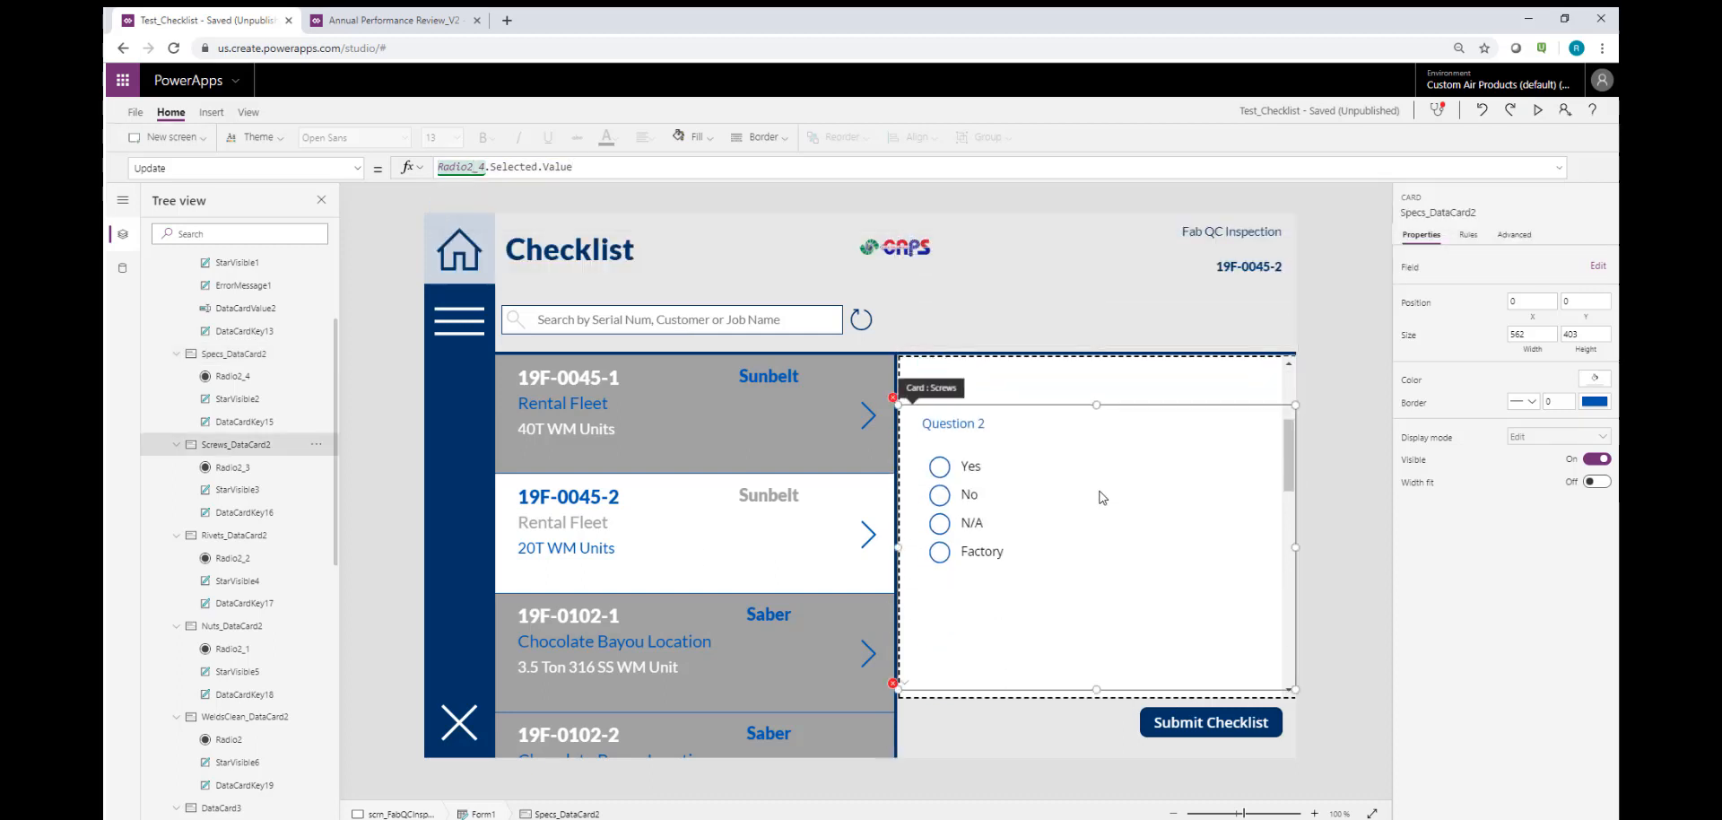
left_click(364, 168)
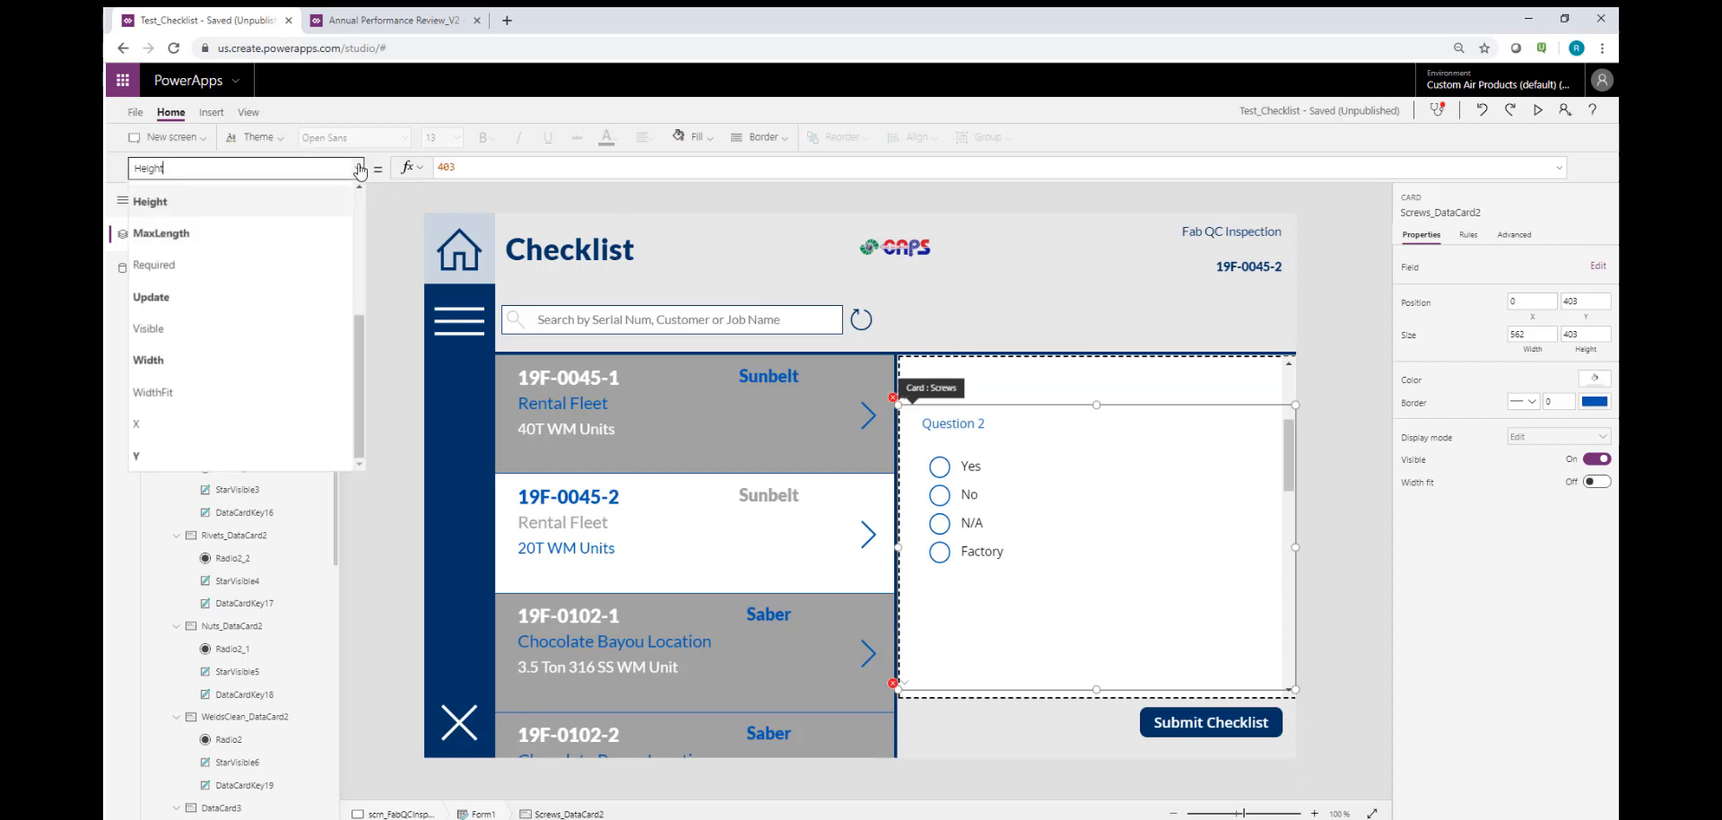
left_click(359, 171)
left_click(359, 171)
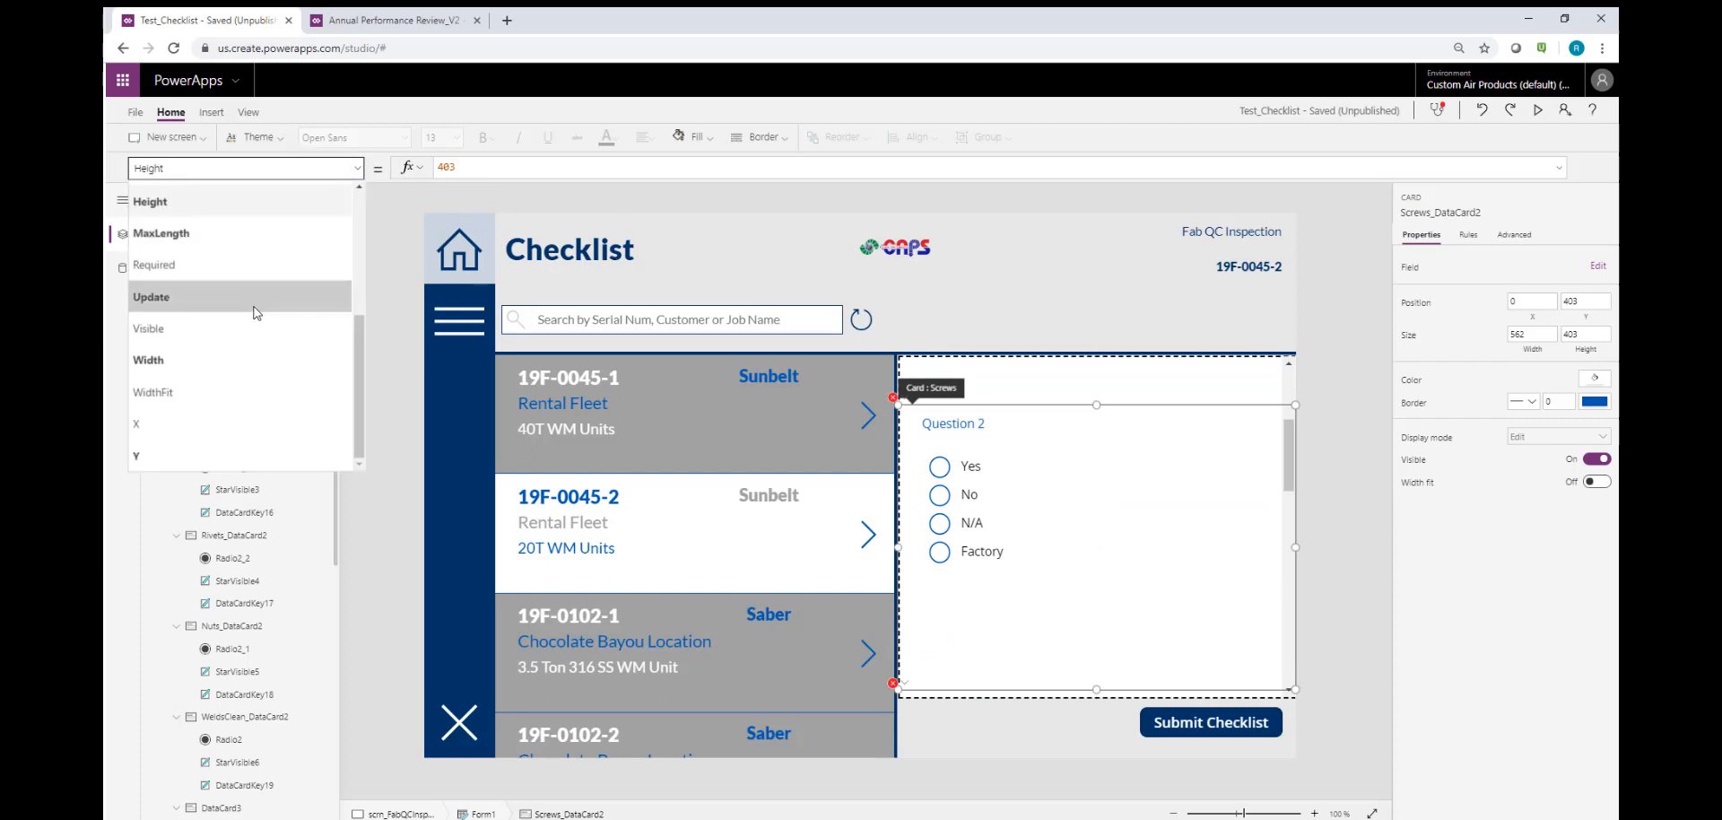
left_click(170, 288)
left_click(606, 168)
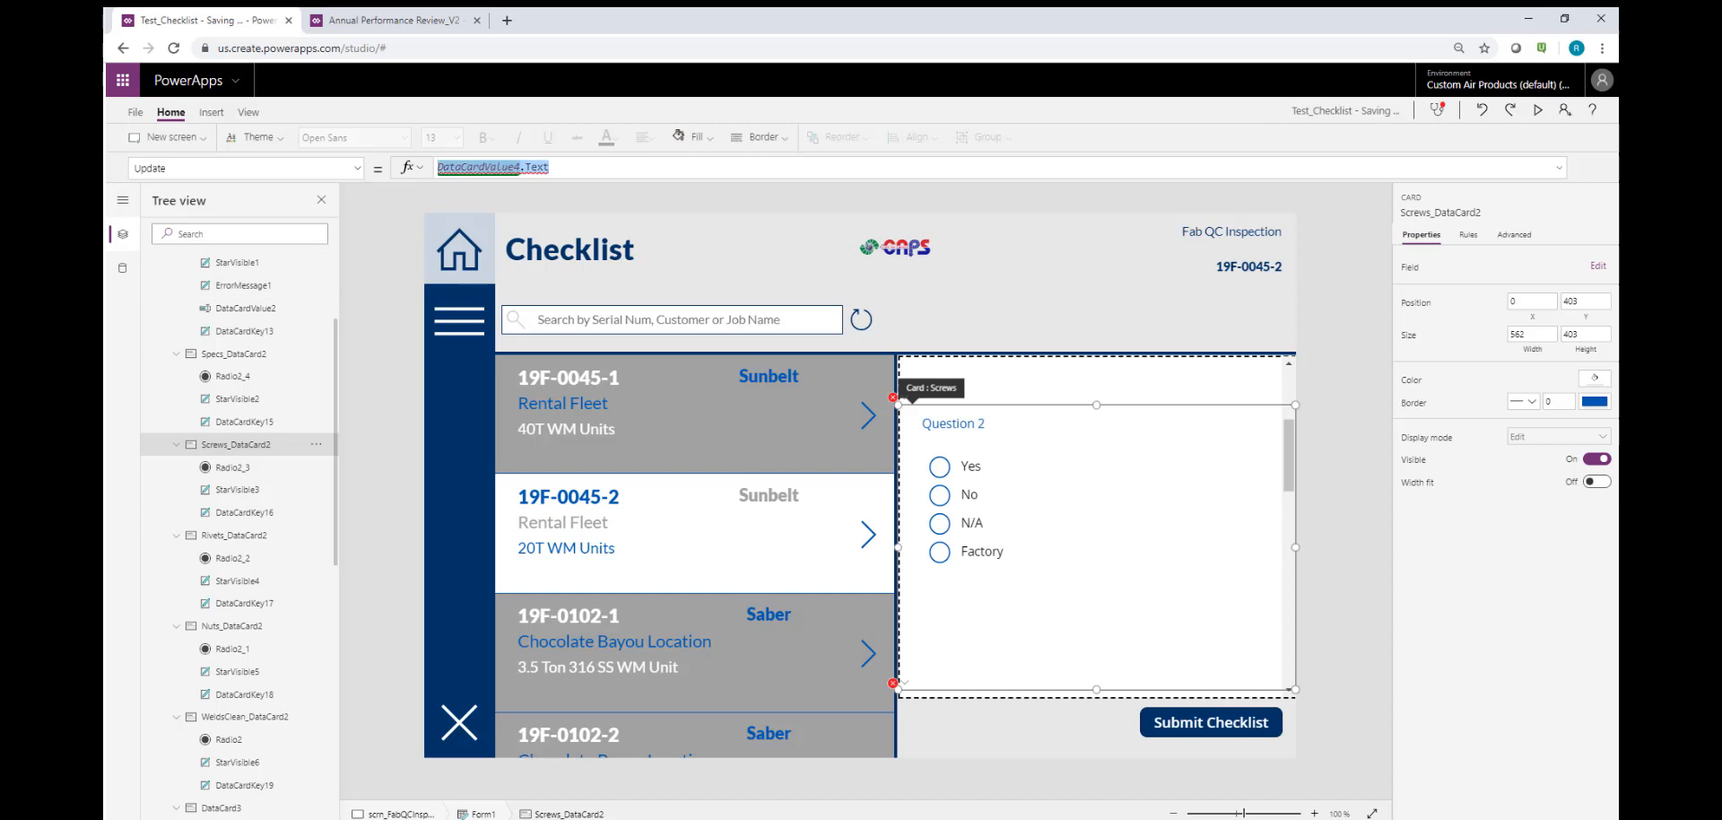
type("Radio2_4.Selected.Value")
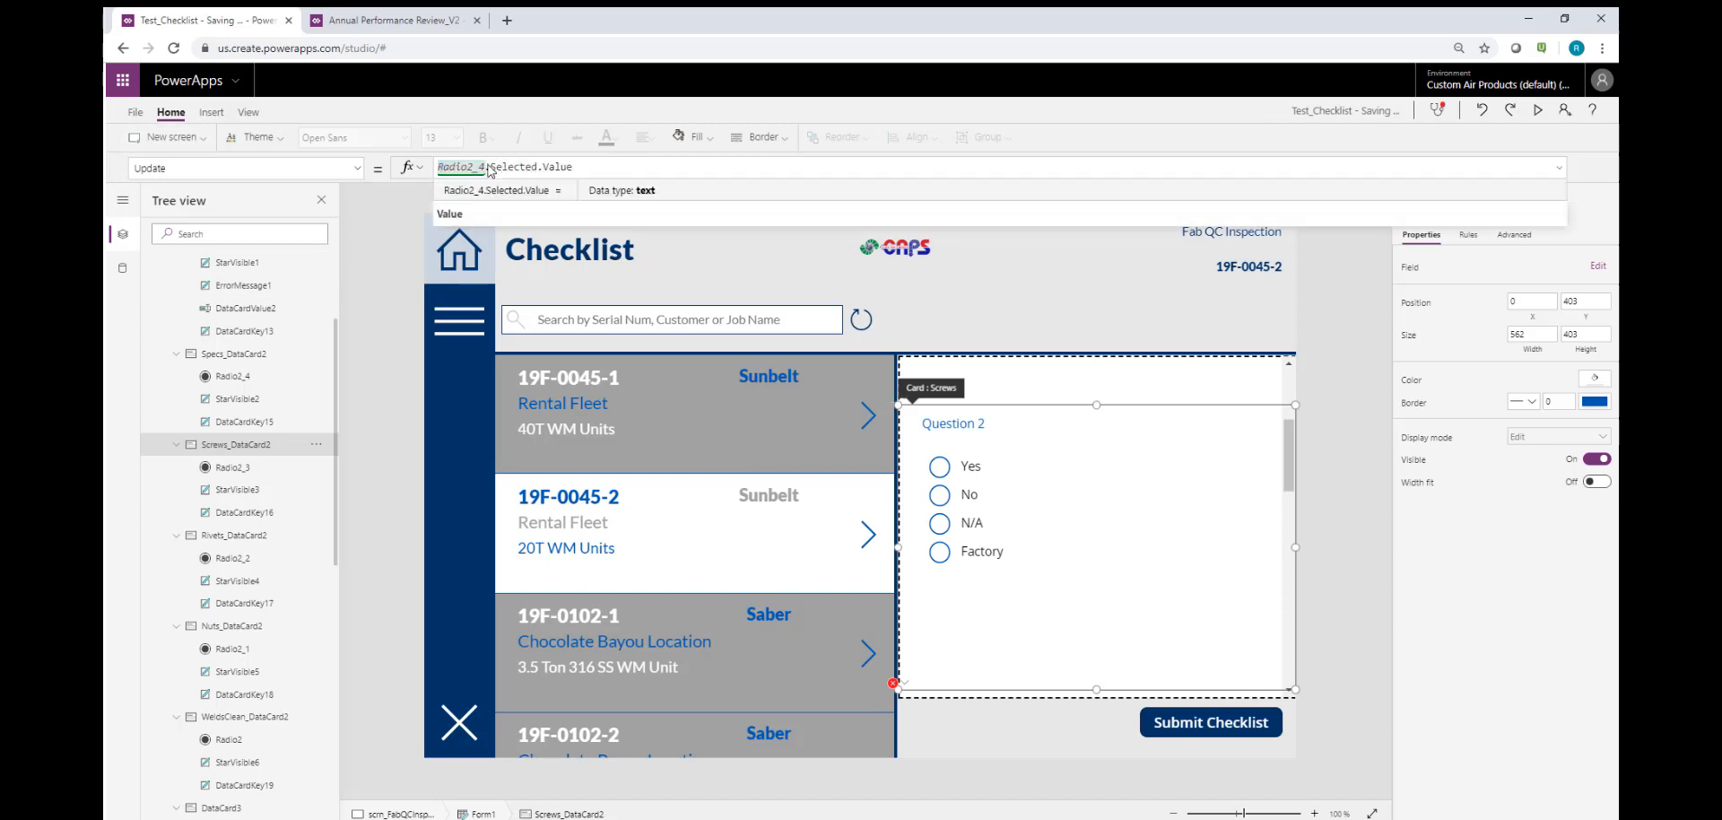
key("BackSpace")
type("3")
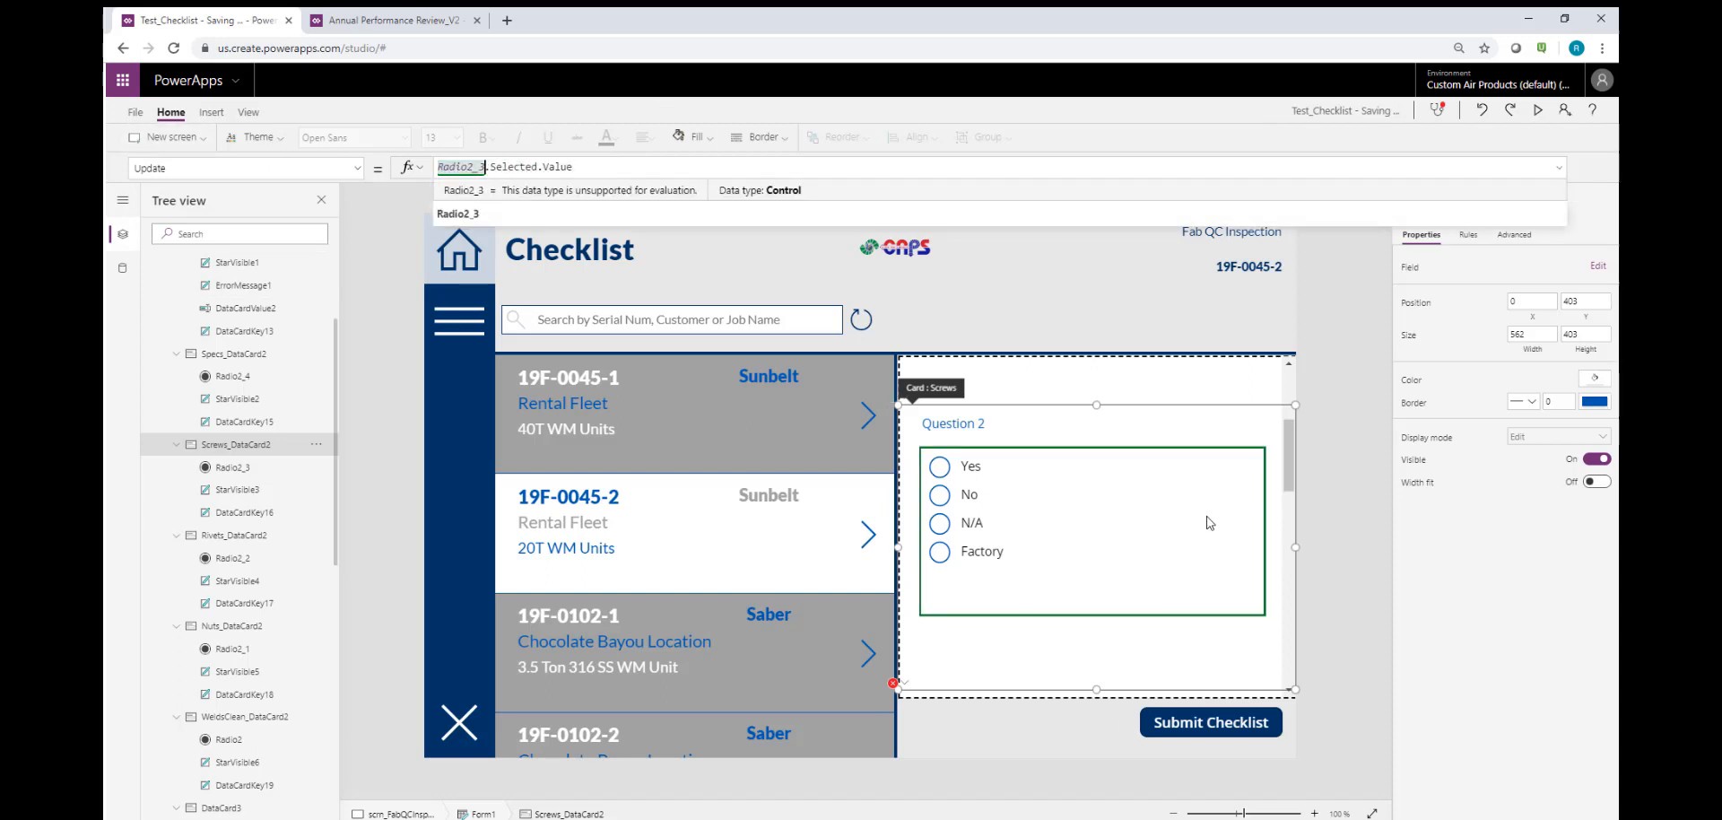
Step: Reuse the Radio2_4.Selected.Value Update formula on the Rivets card, changing it to Radio2_2.Selected.Value
scroll(1210, 522, "down", 1)
left_click(1210, 522)
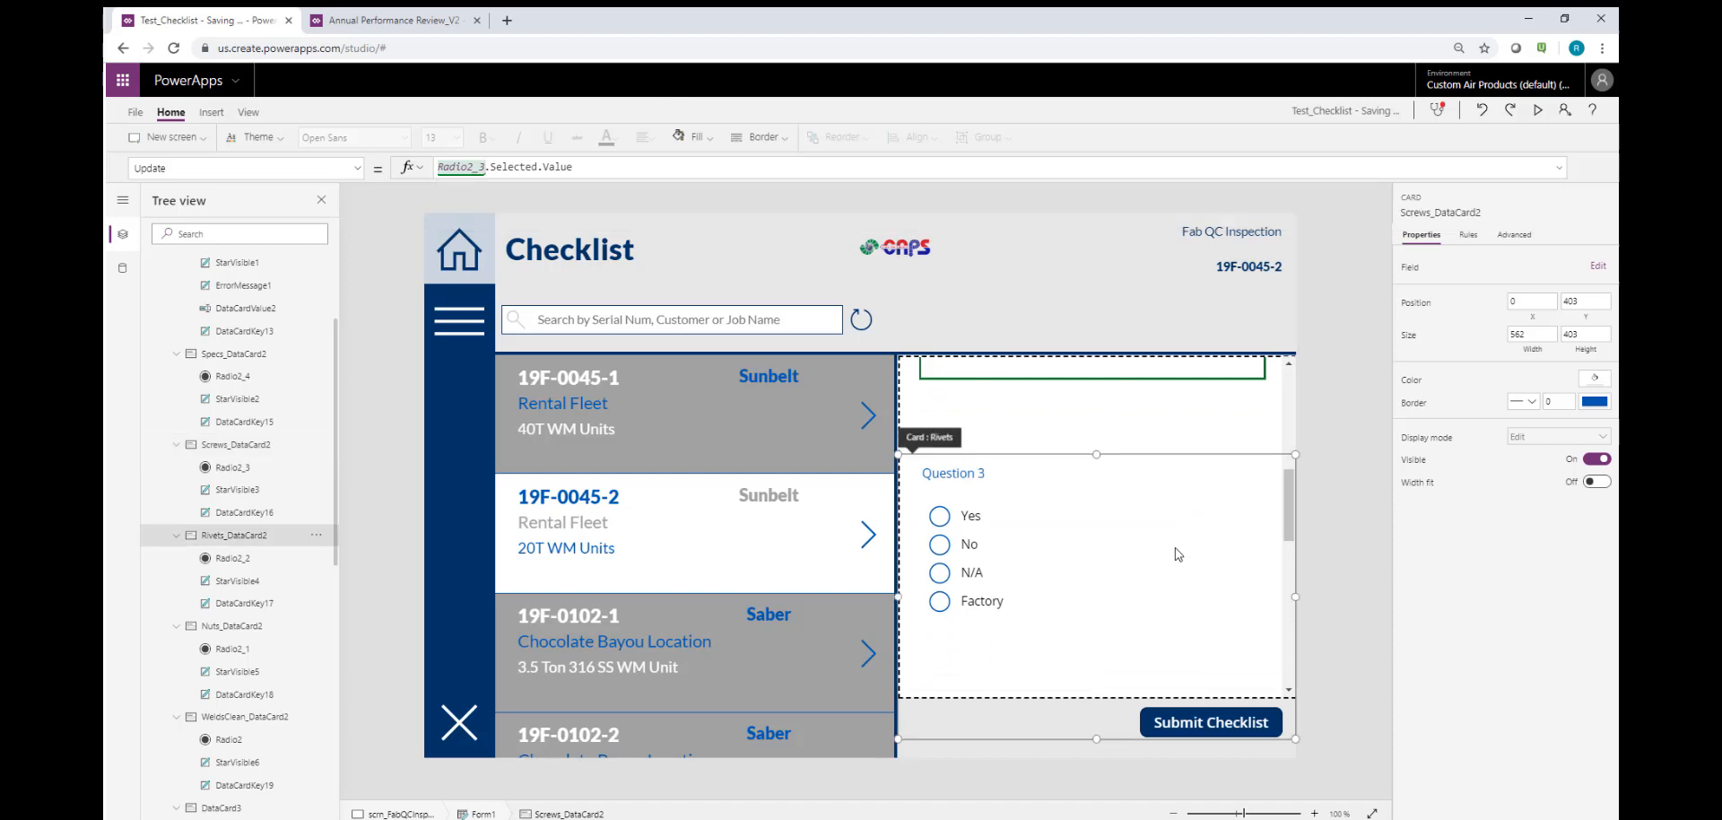
left_click(357, 175)
left_click(278, 314)
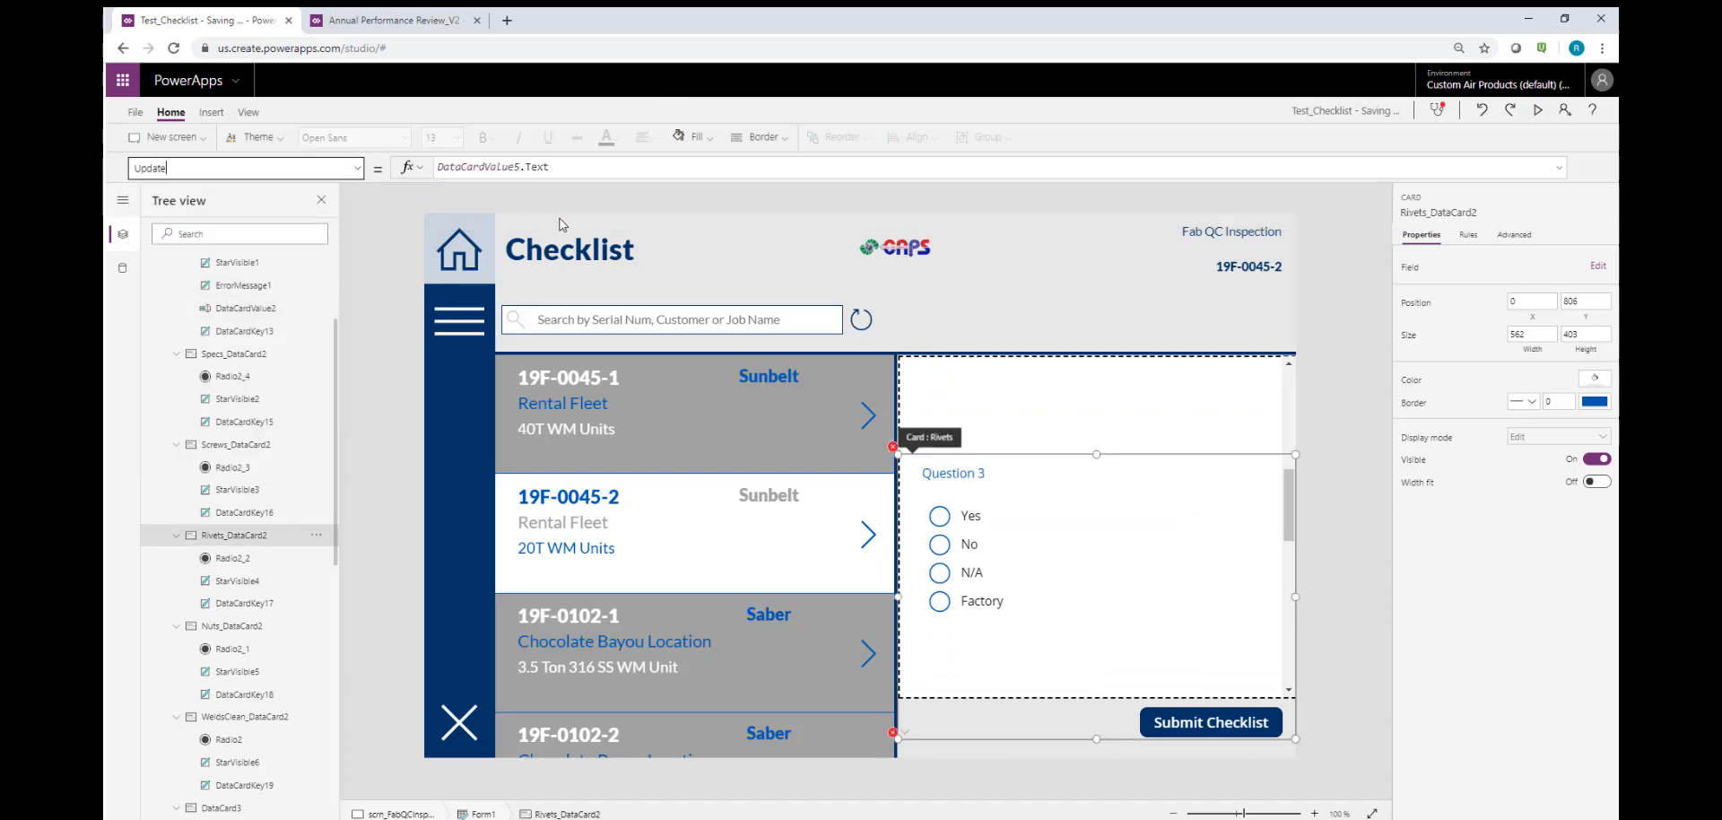
double_click(492, 168)
type("Radio2_4.Selected.Value")
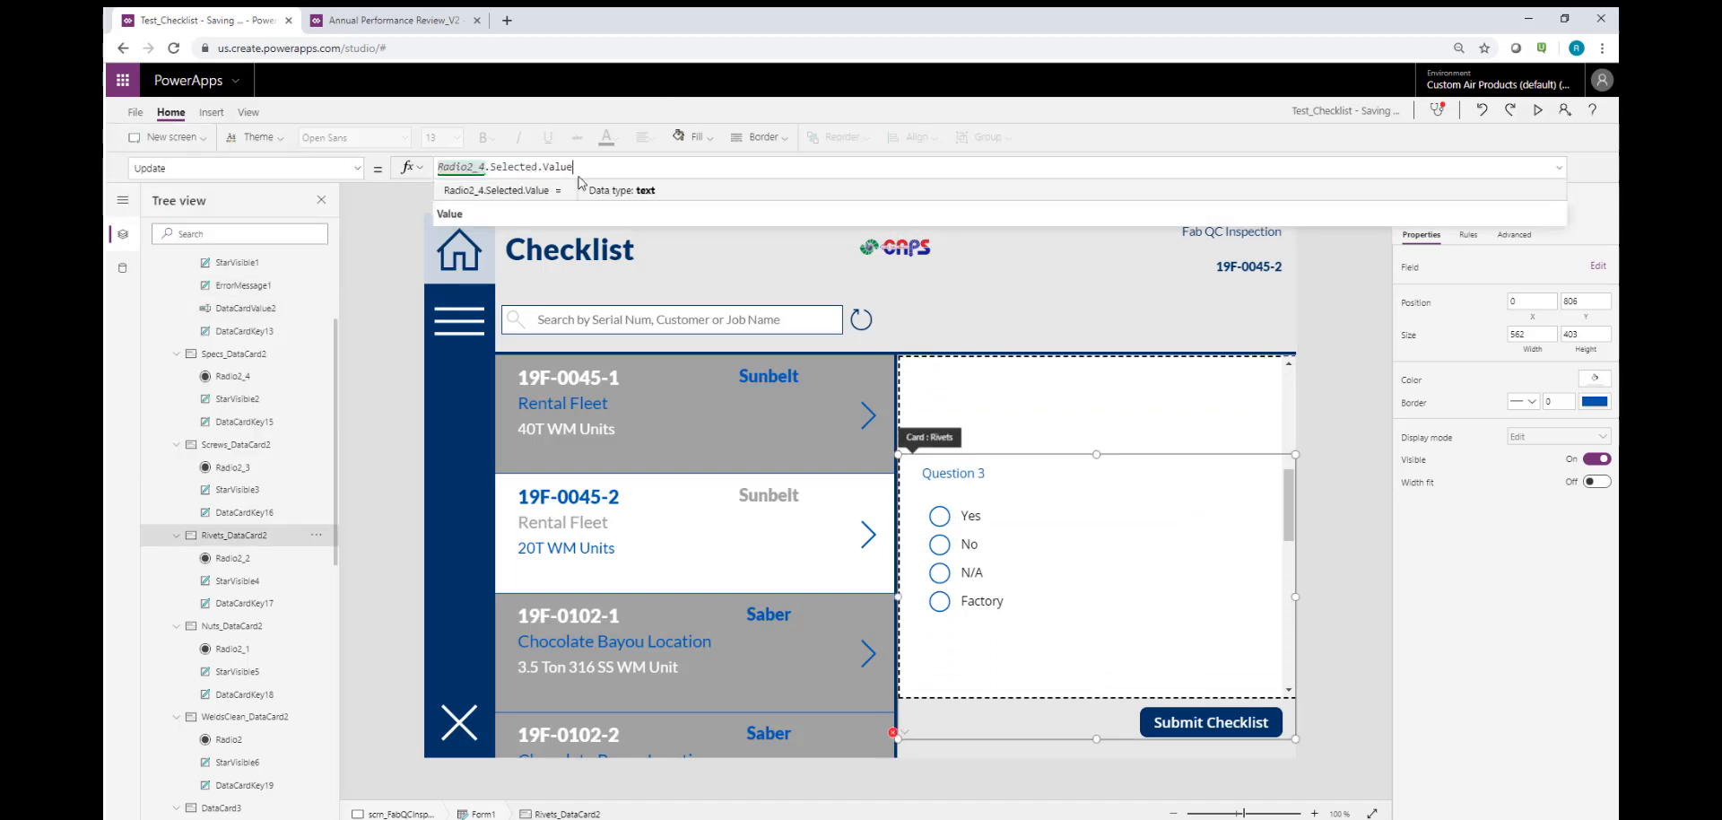
key("BackSpace")
type("2")
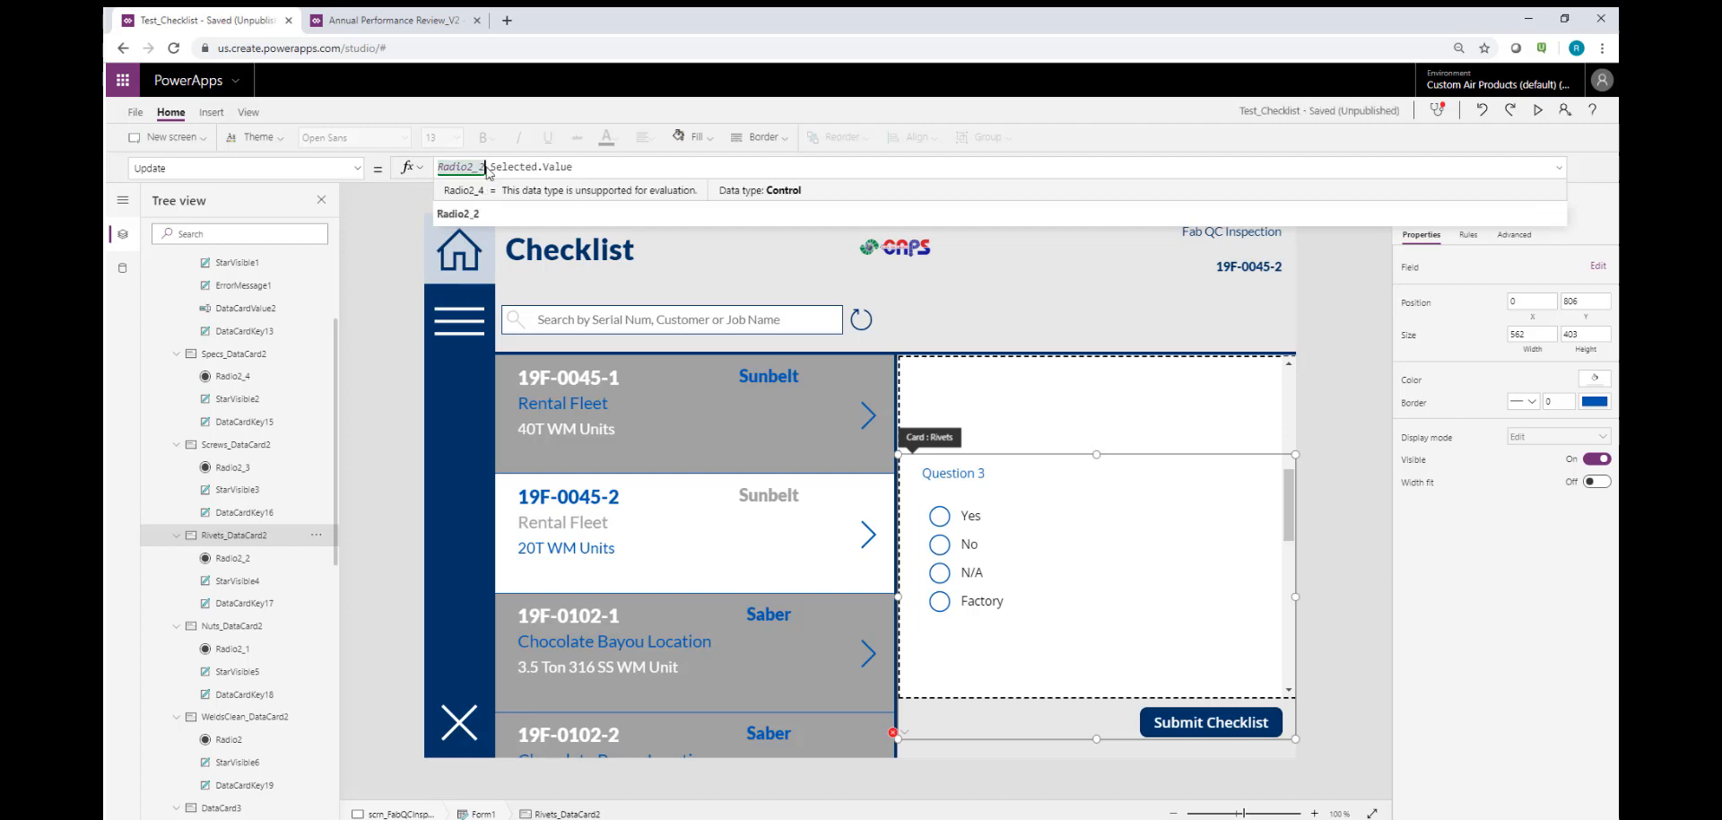
Step: Set the Nuts card's Update property to the same formula, pointing it to Radio2_1.Selected.Value
scroll(1139, 511, "down", 2)
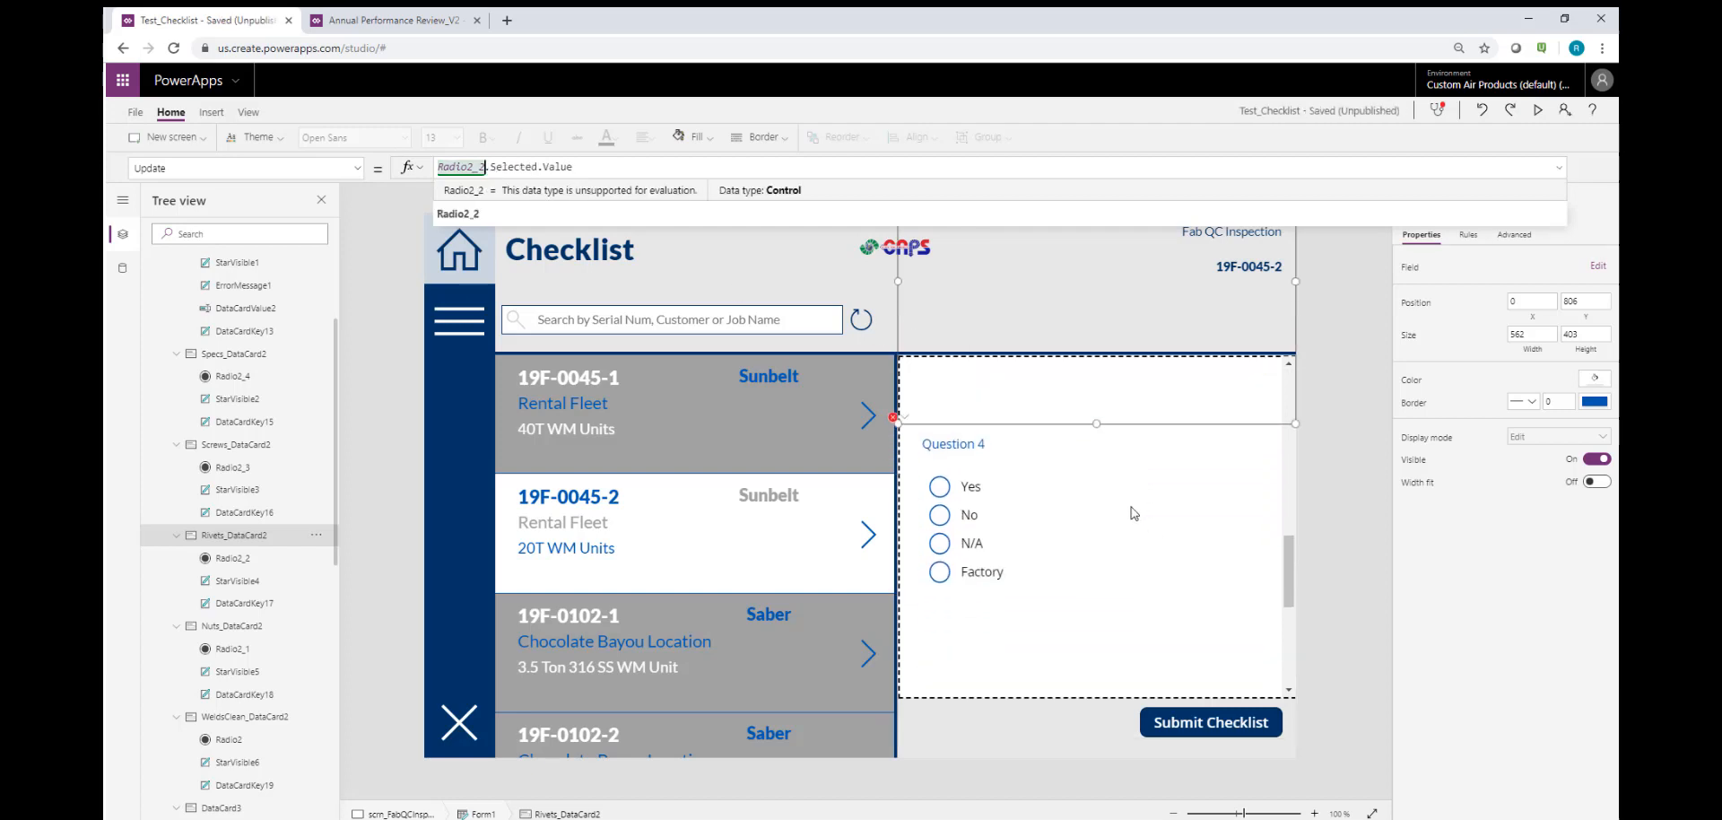
left_click(1132, 541)
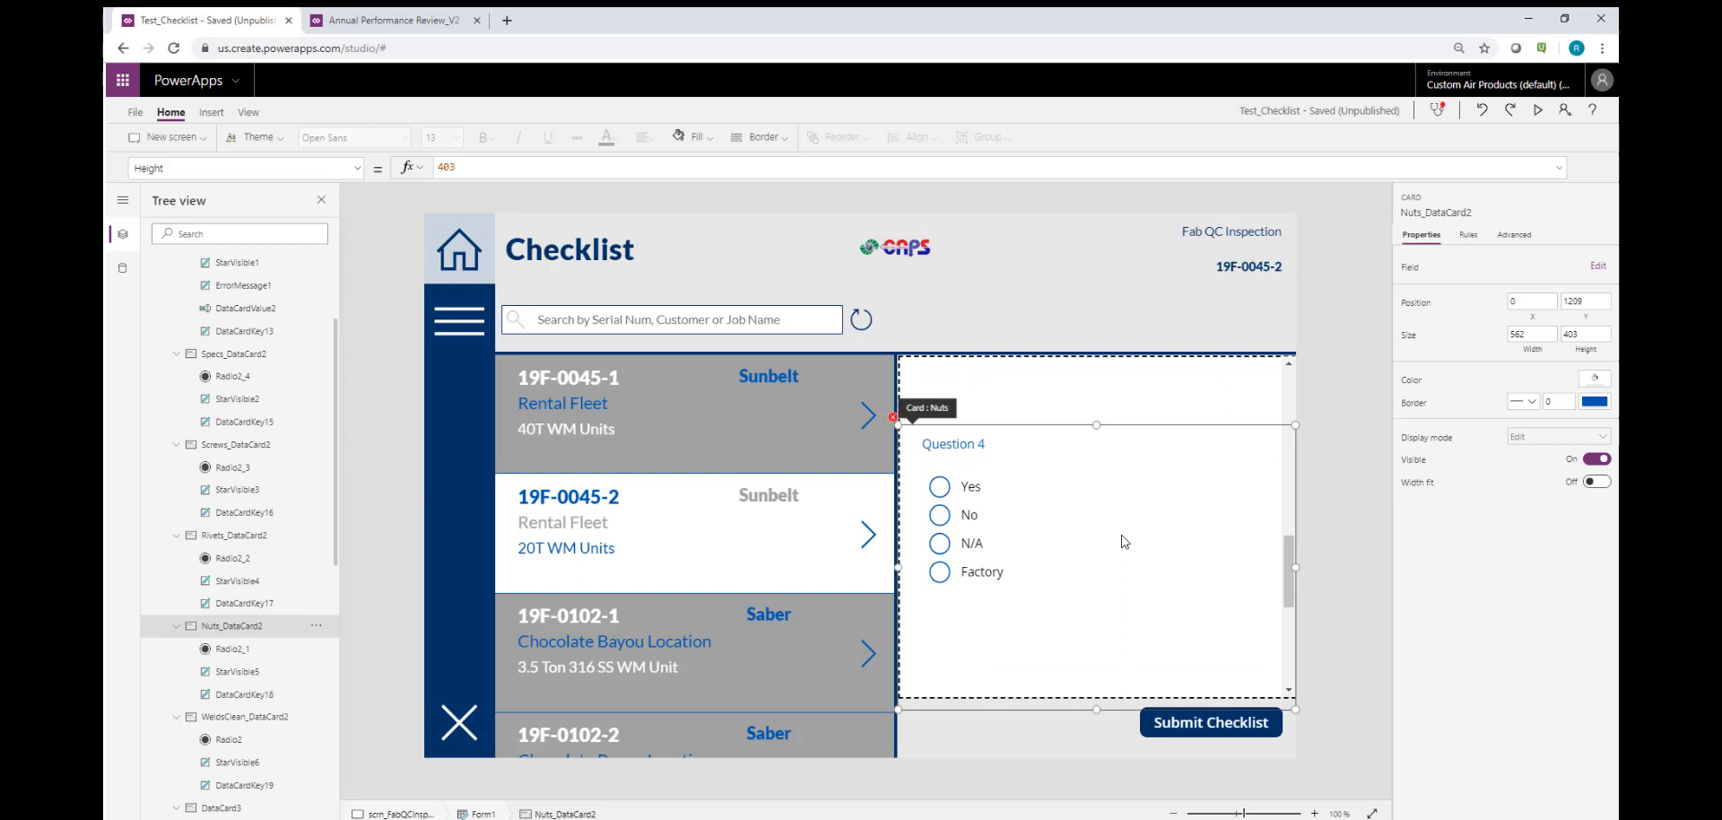
left_click(357, 168)
left_click(288, 309)
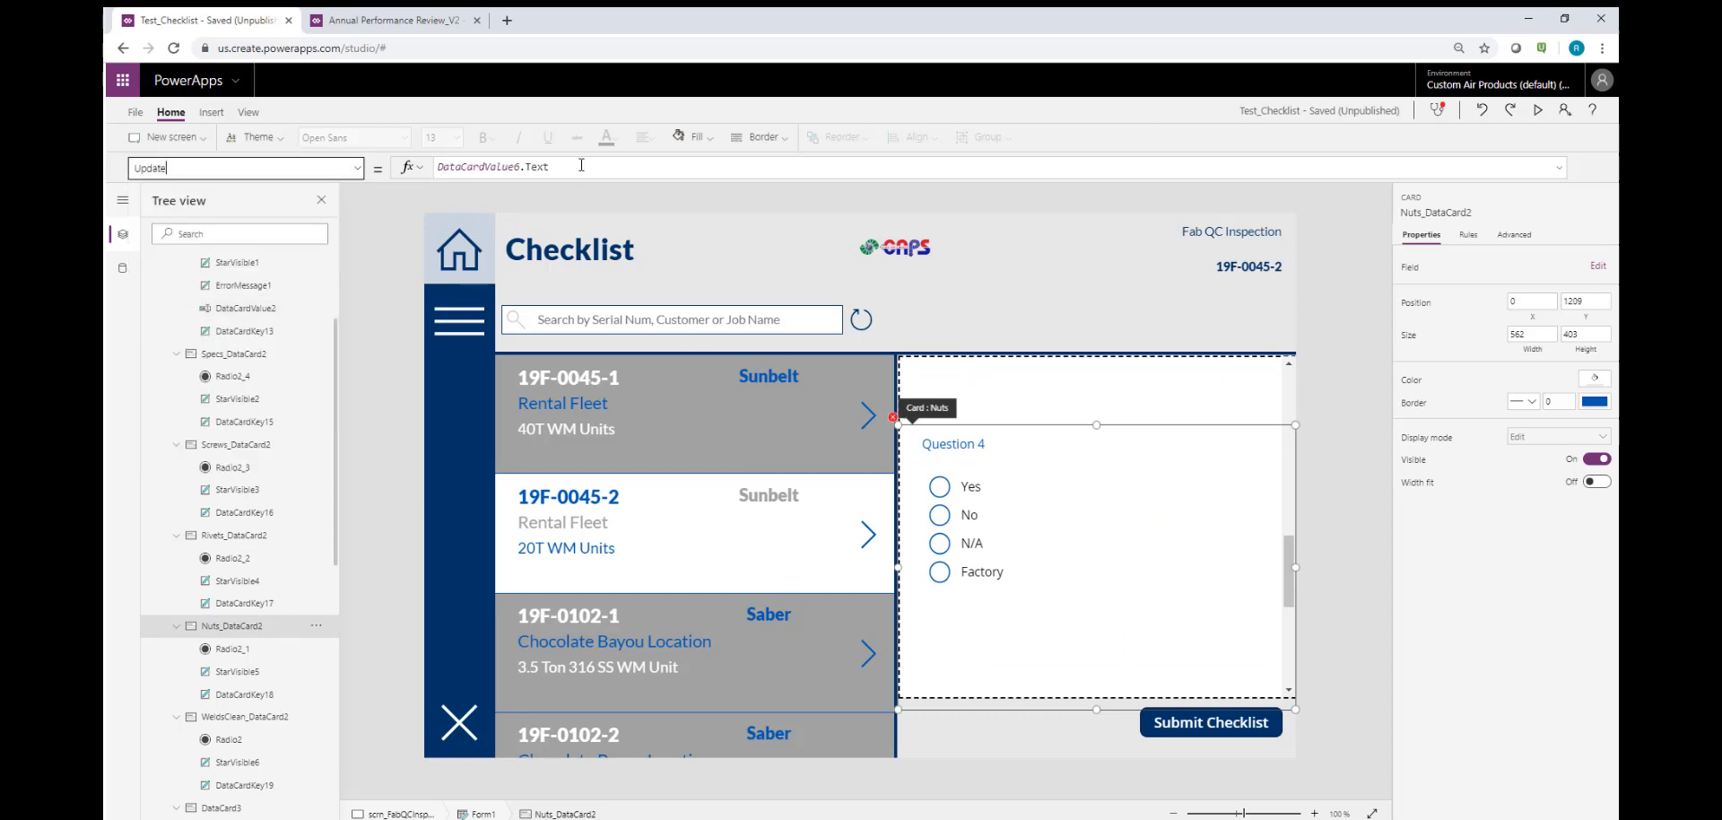
type("Radio2_4.Selected.Value")
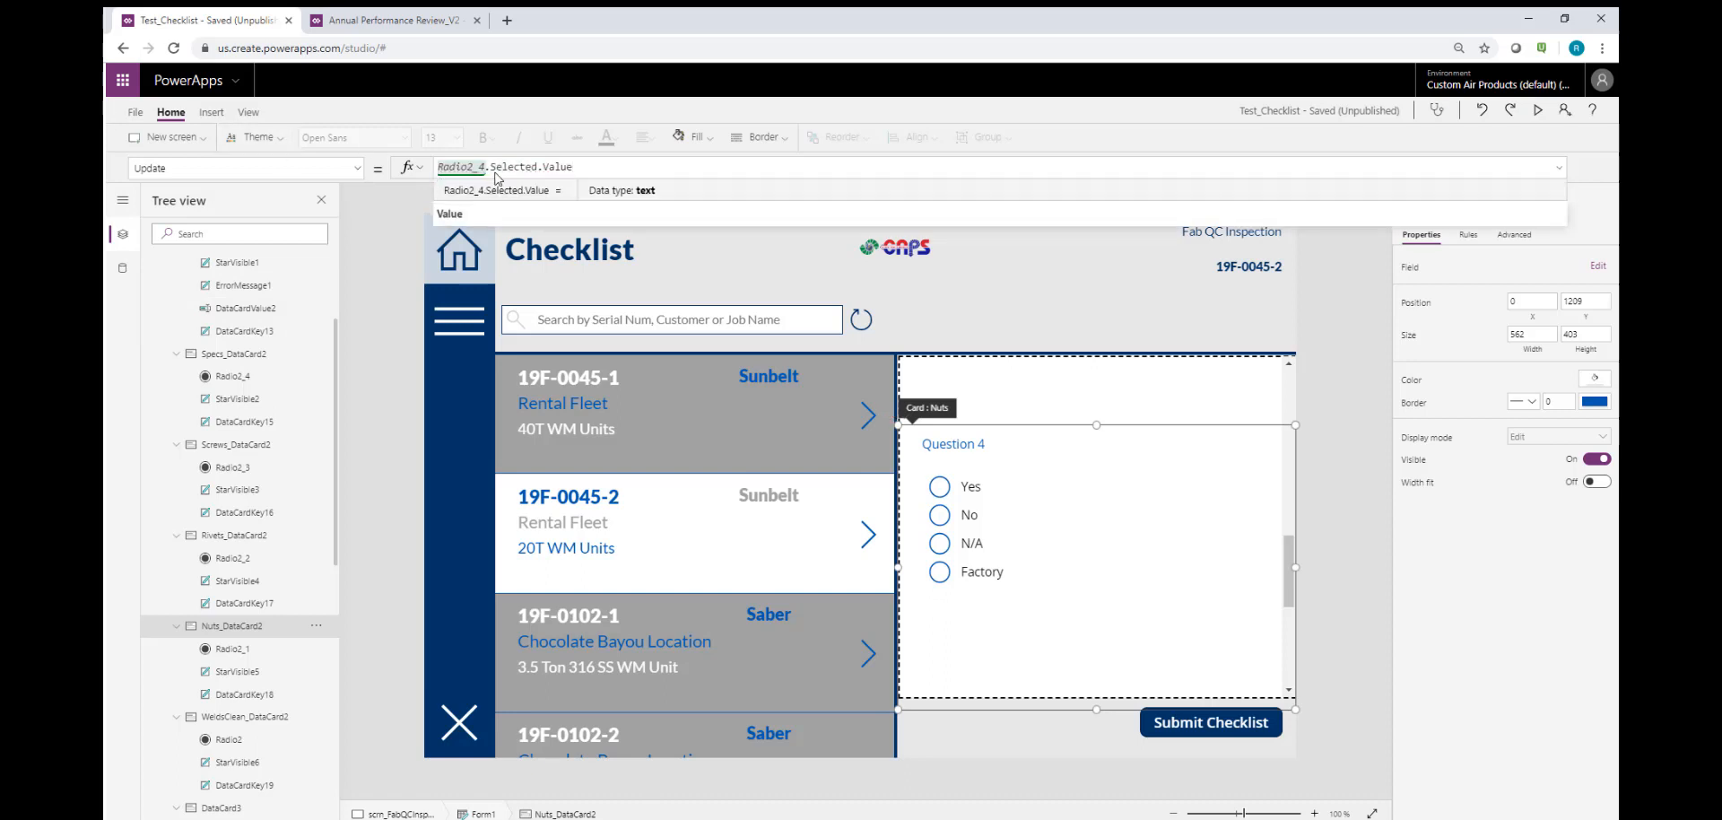
double_click(492, 171)
key("BackSpace")
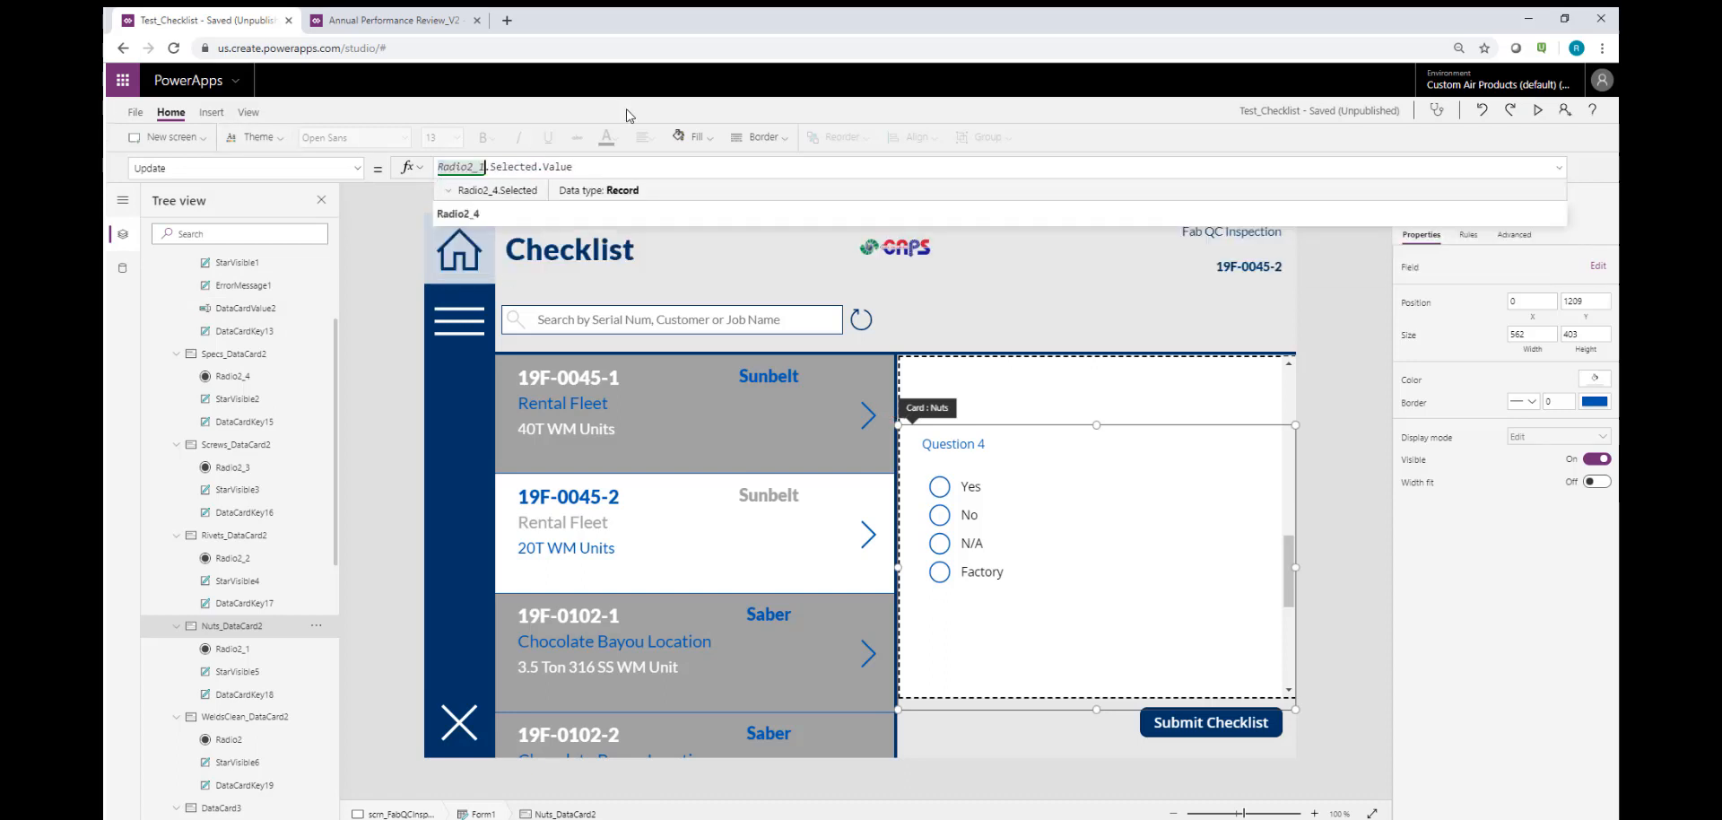
type("1")
Step: Append a second UpdateContext call to the Checklist screen's OnVisible formula, starting its record with showQ1:true
scroll(323, 520, "up", 4)
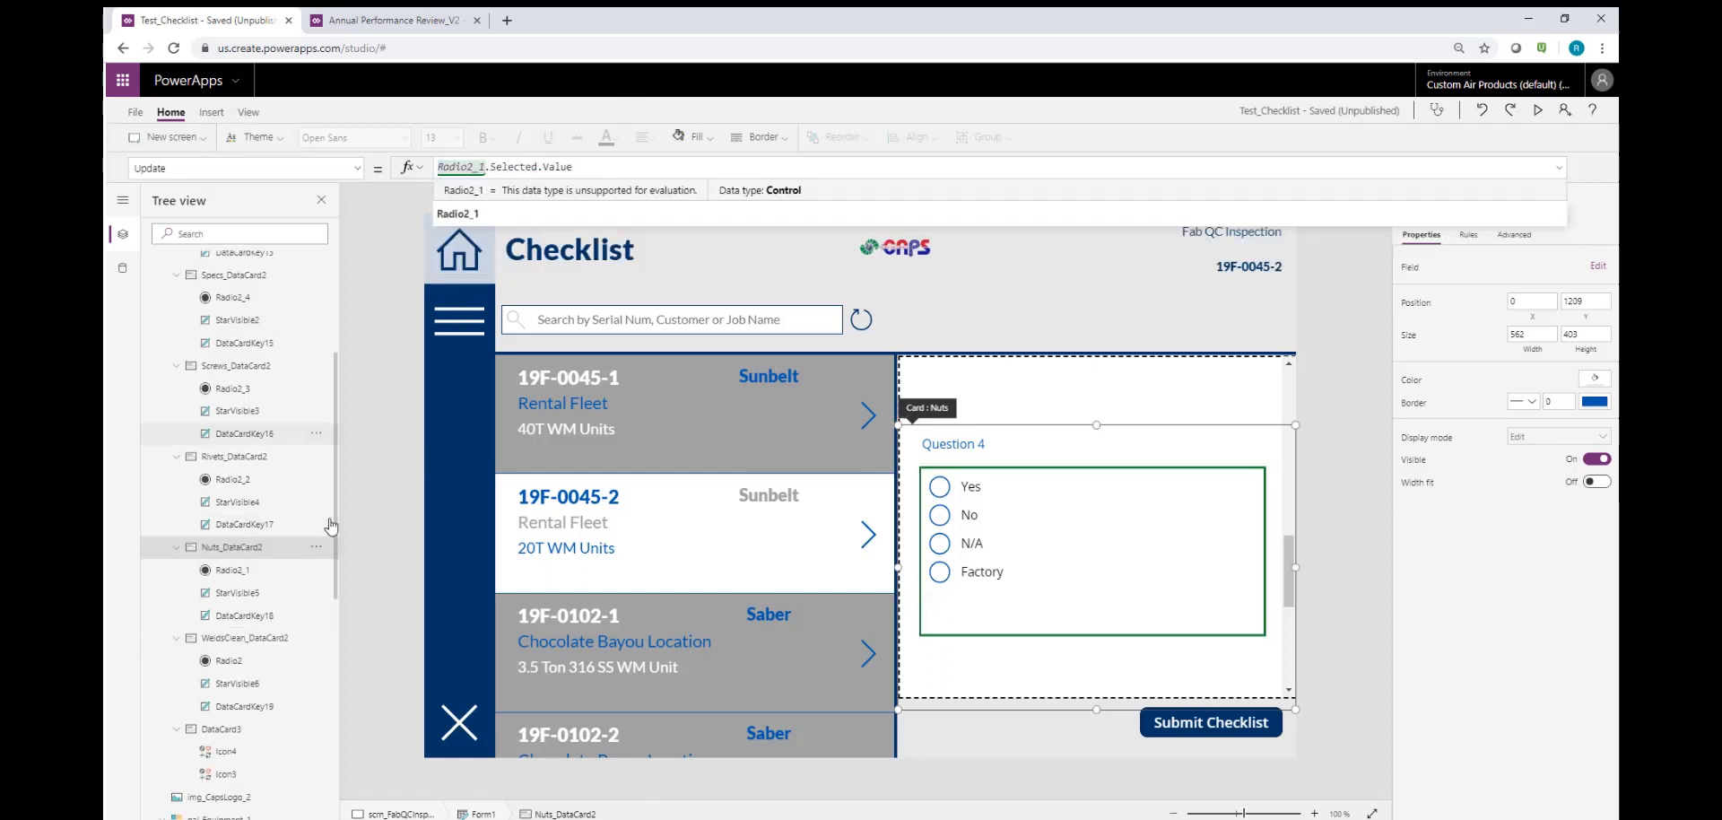
left_click(1316, 509)
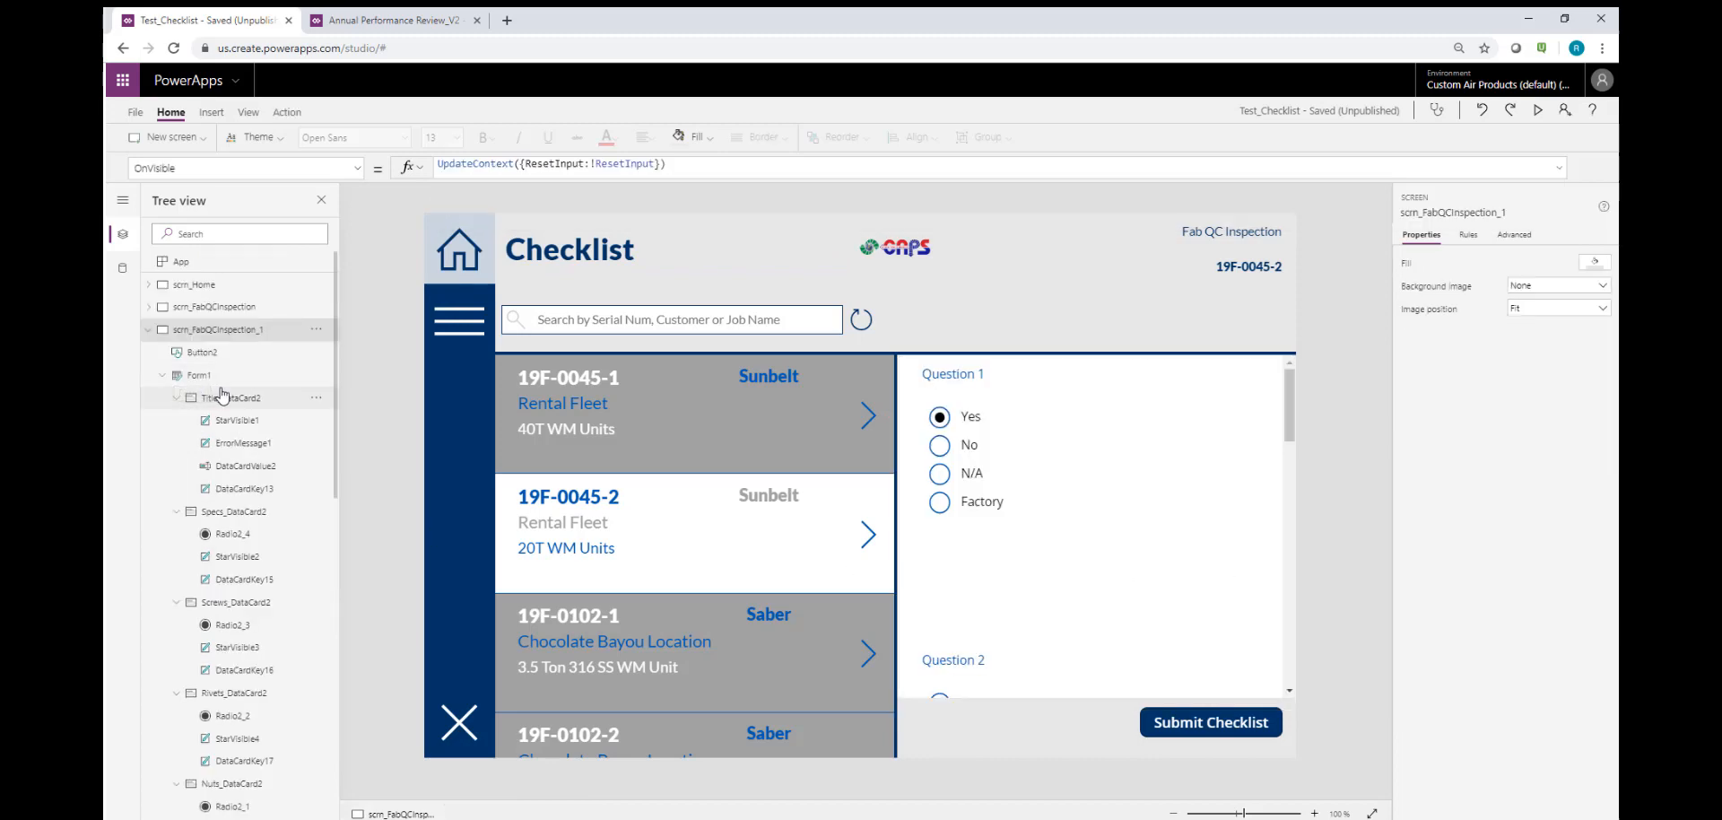
scroll(1087, 440, "down", 10)
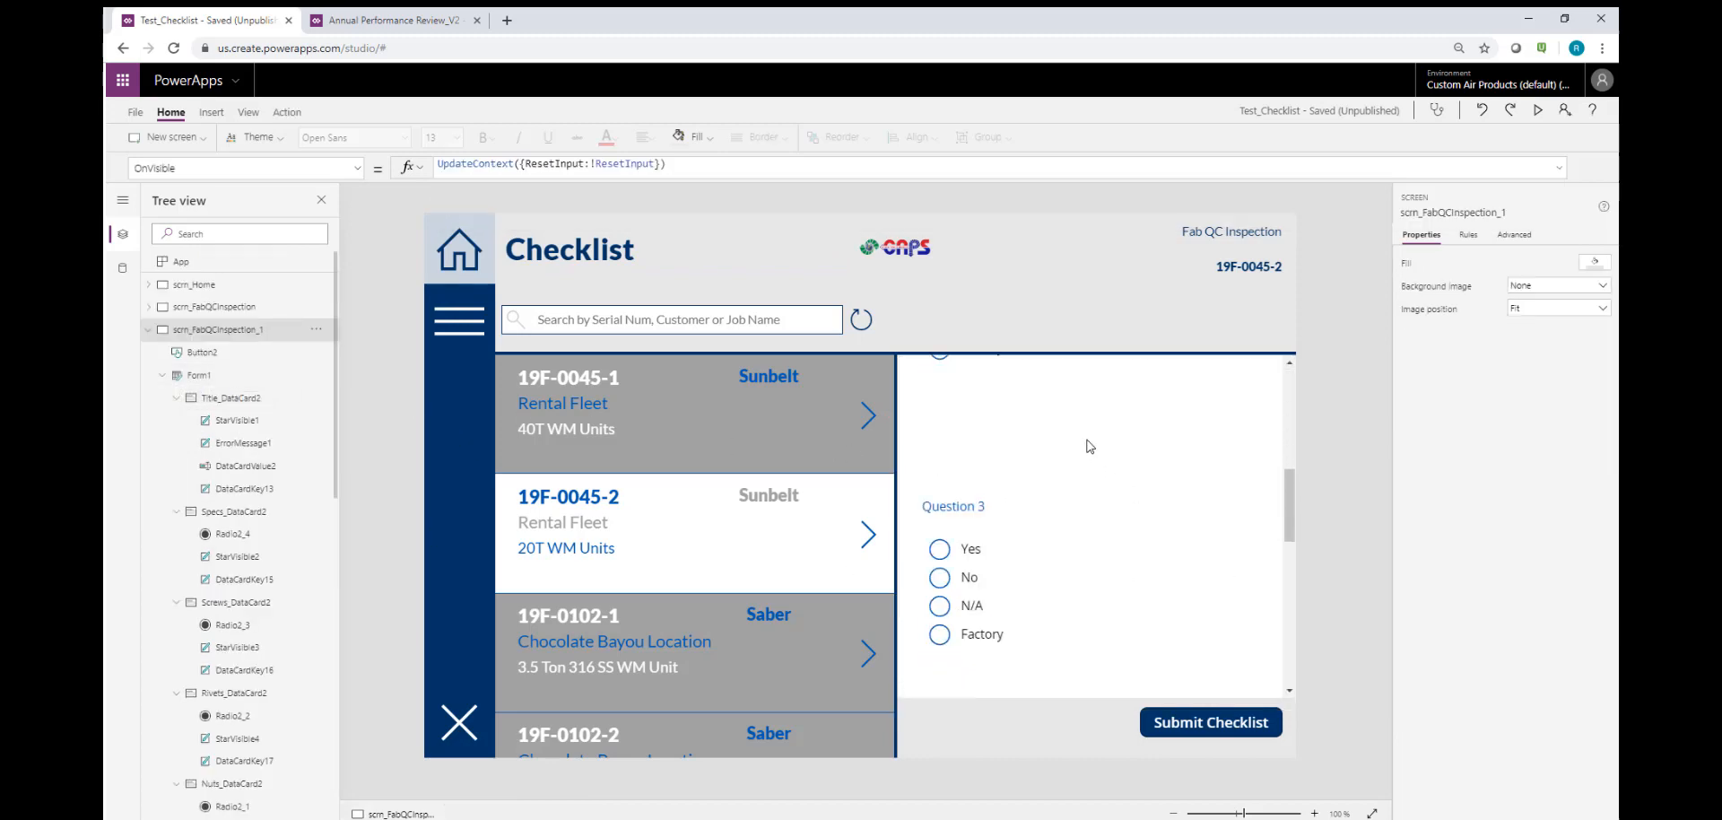
scroll(1090, 445, "up", 10)
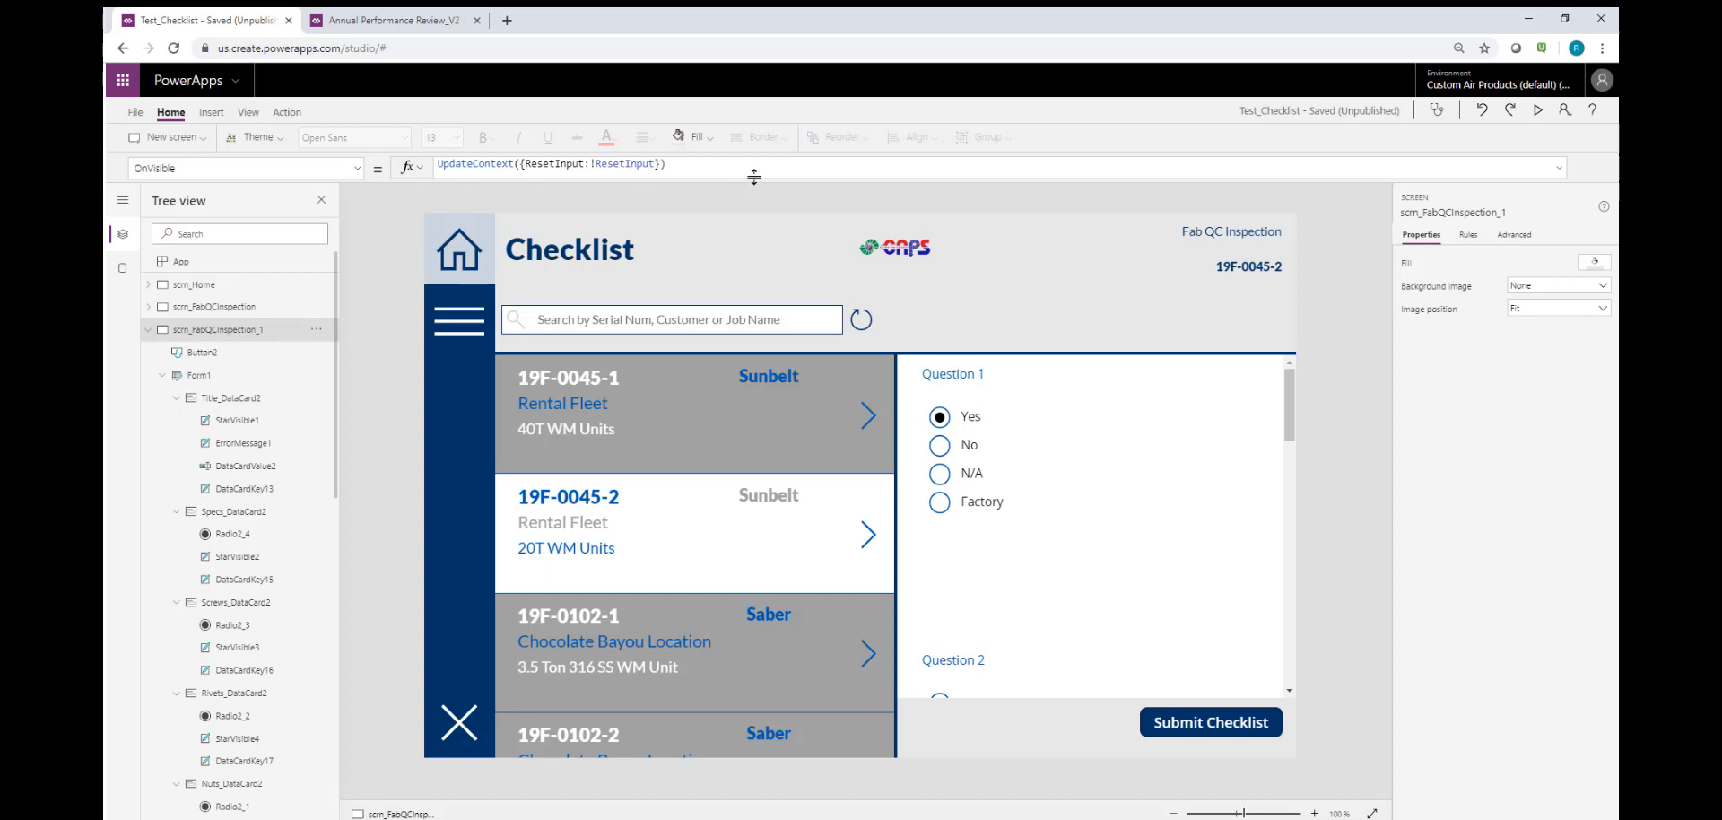
left_click_drag(754, 175, 767, 289)
left_click(720, 174)
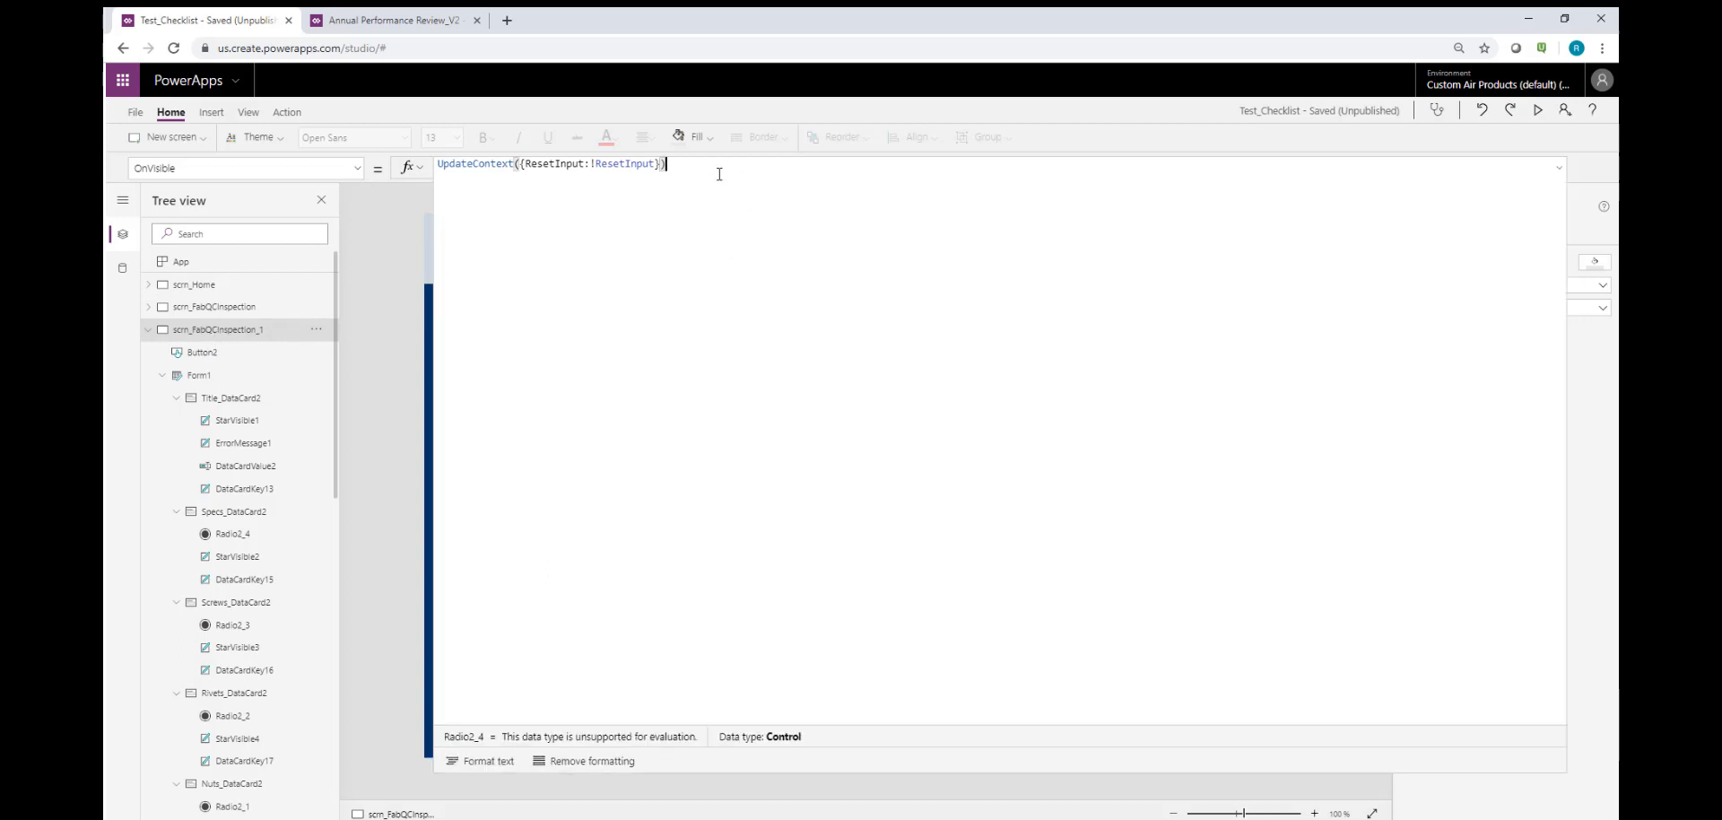
type(";")
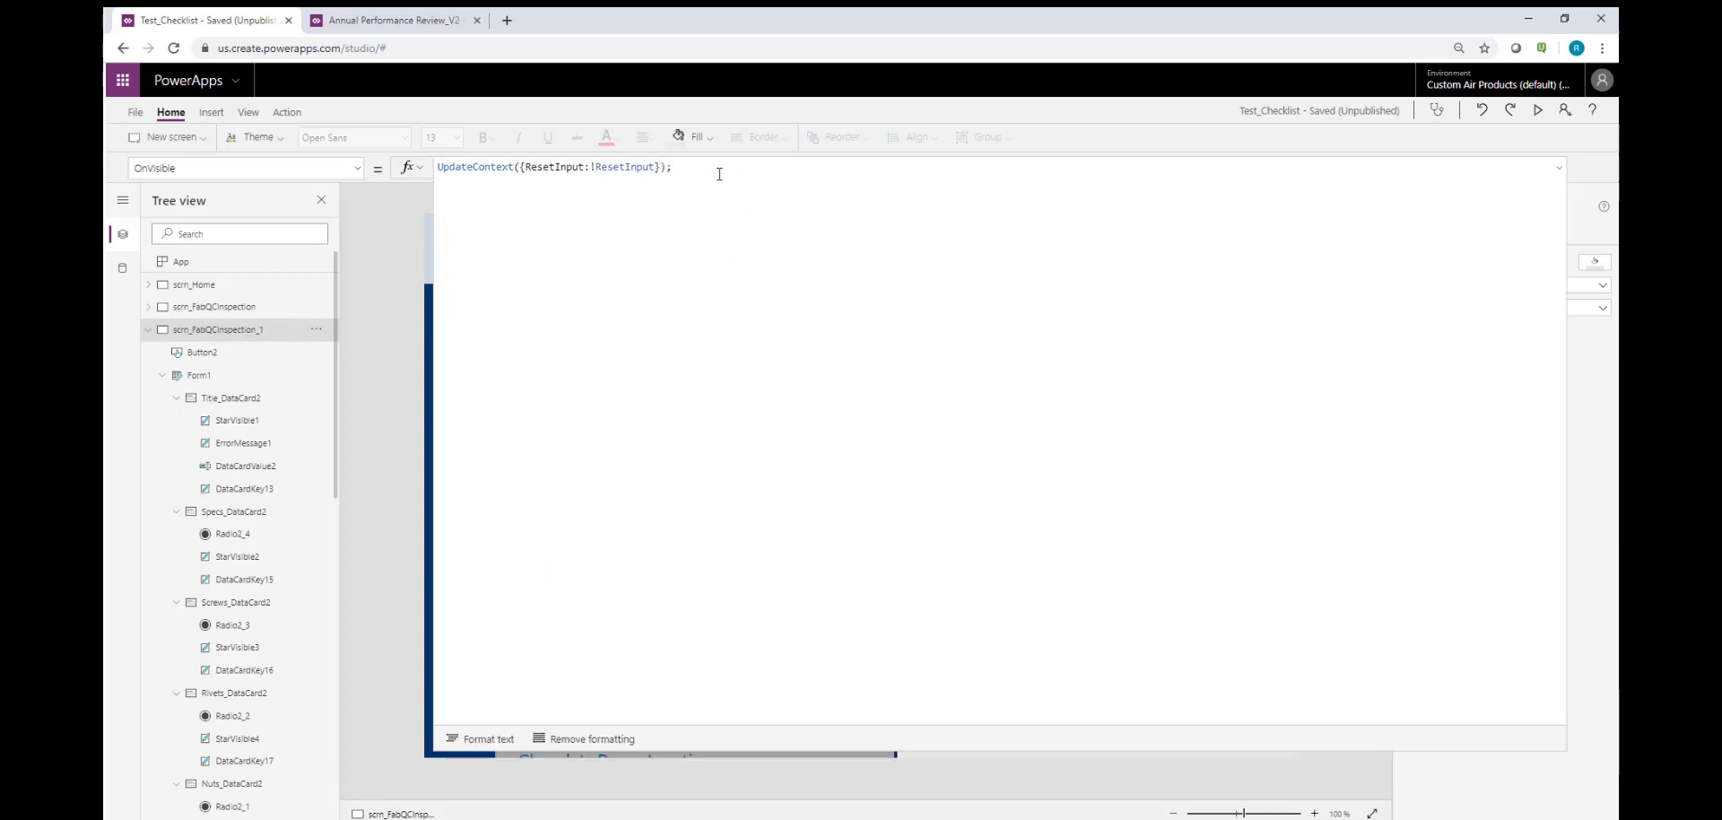
key("shift+Return")
type("Updat")
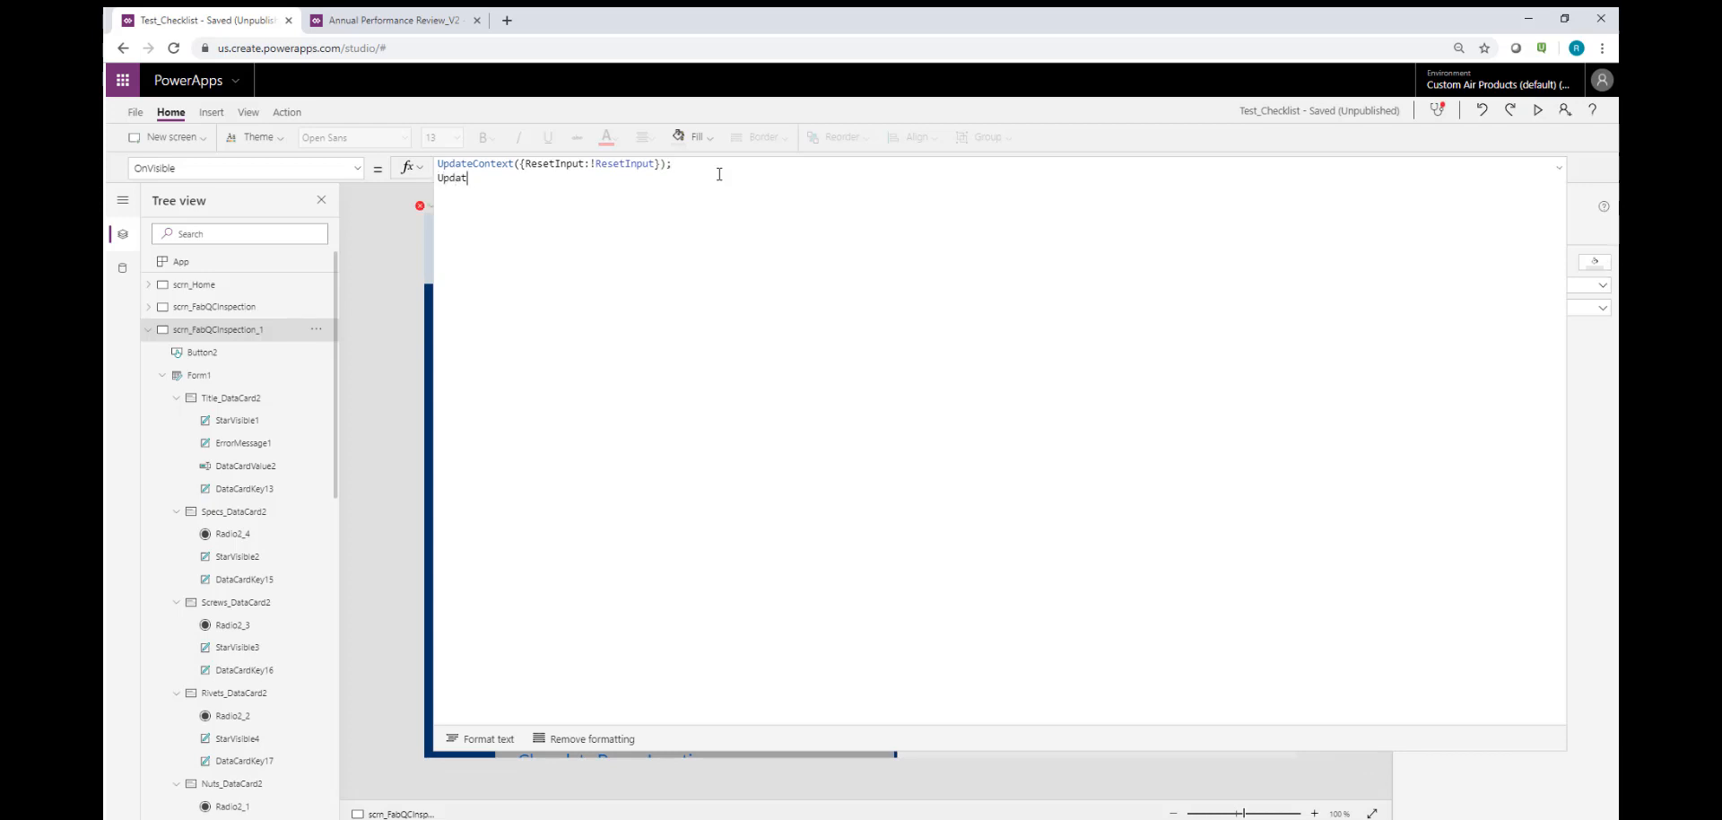
type("eContext")
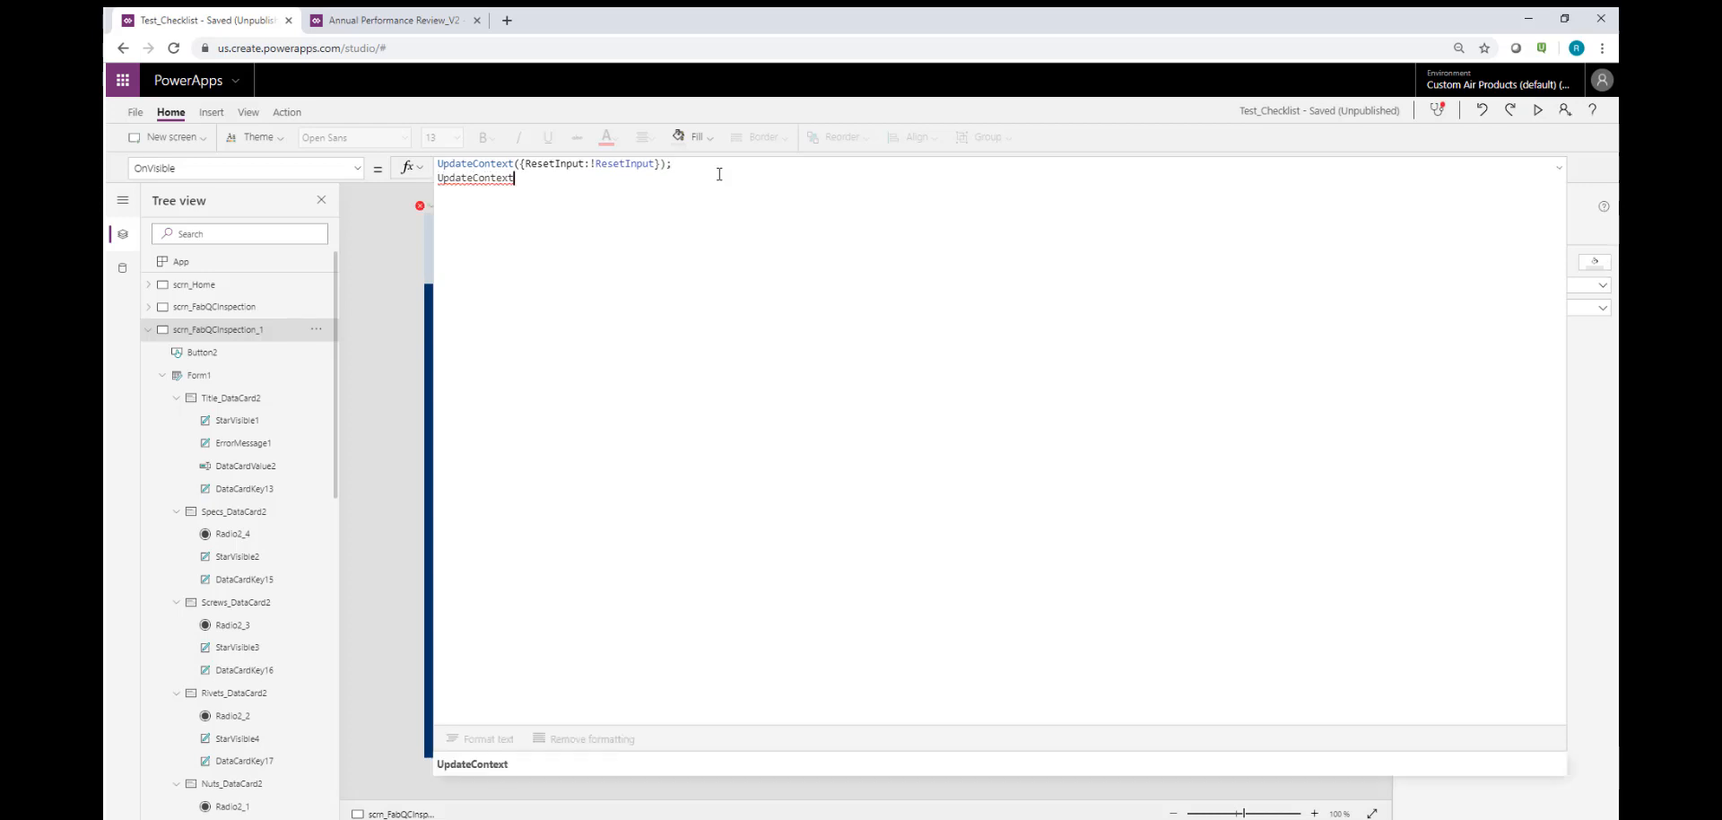
type("({")
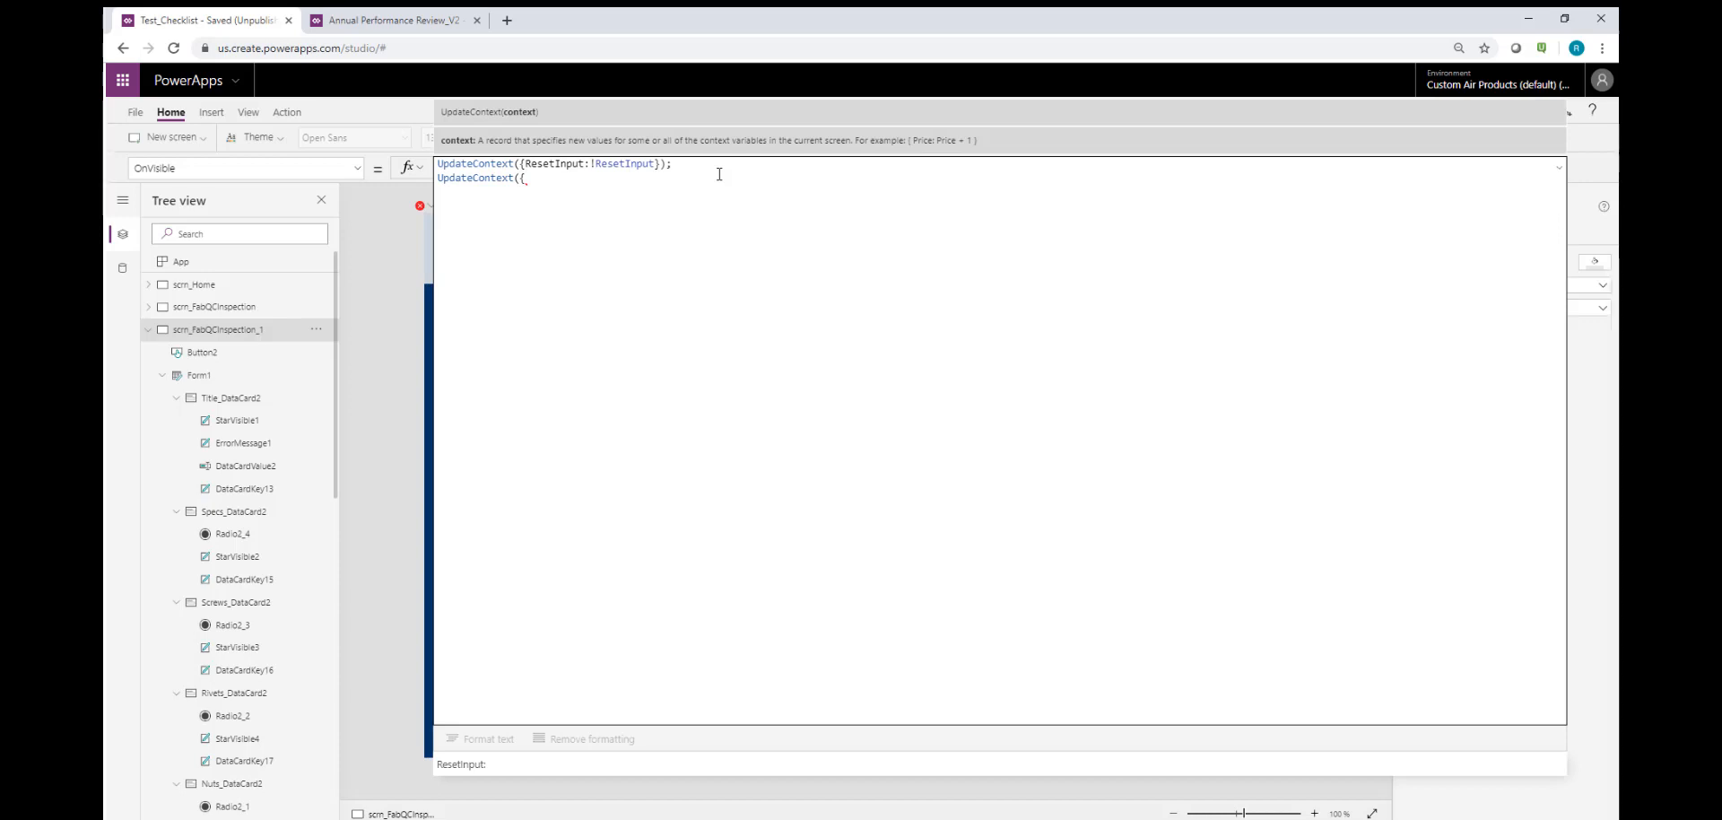
key("shift+Return")
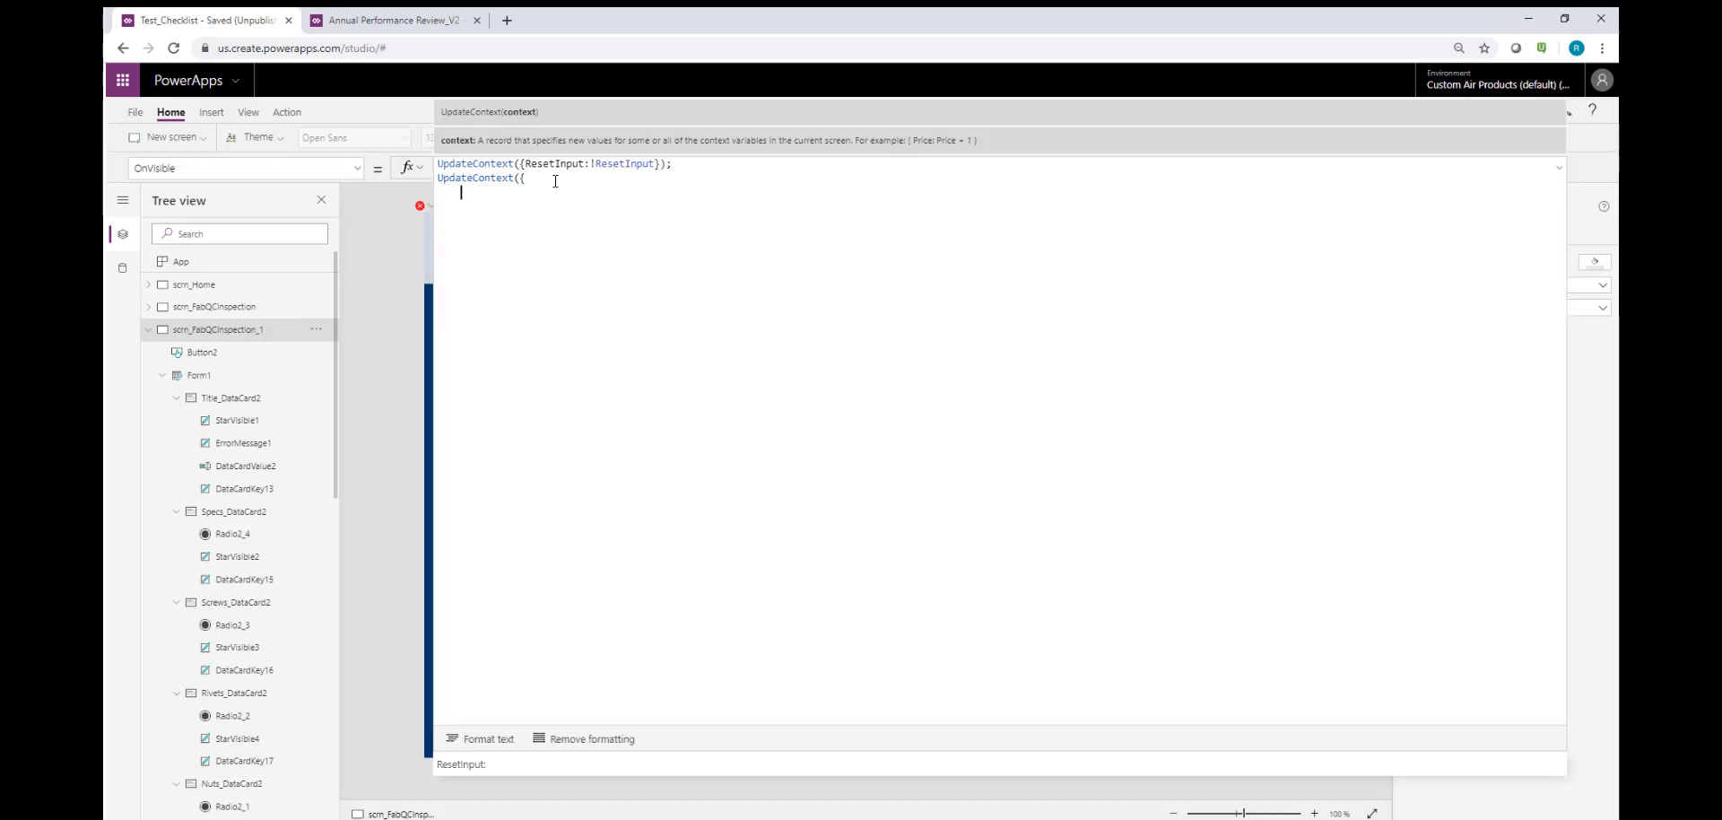
type("showQ")
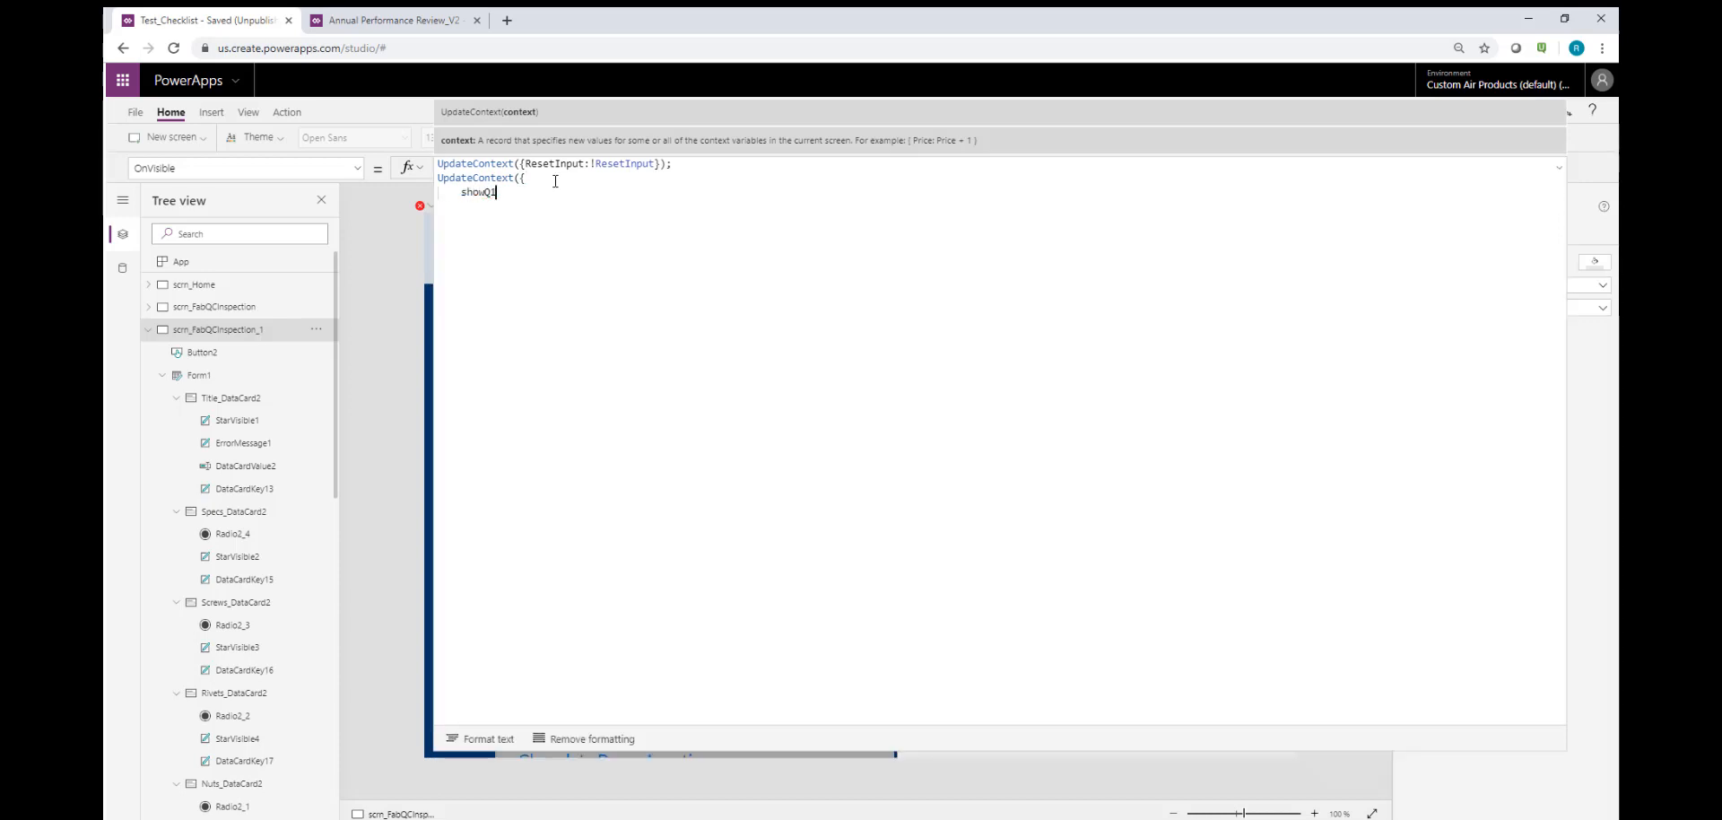
type("1:true")
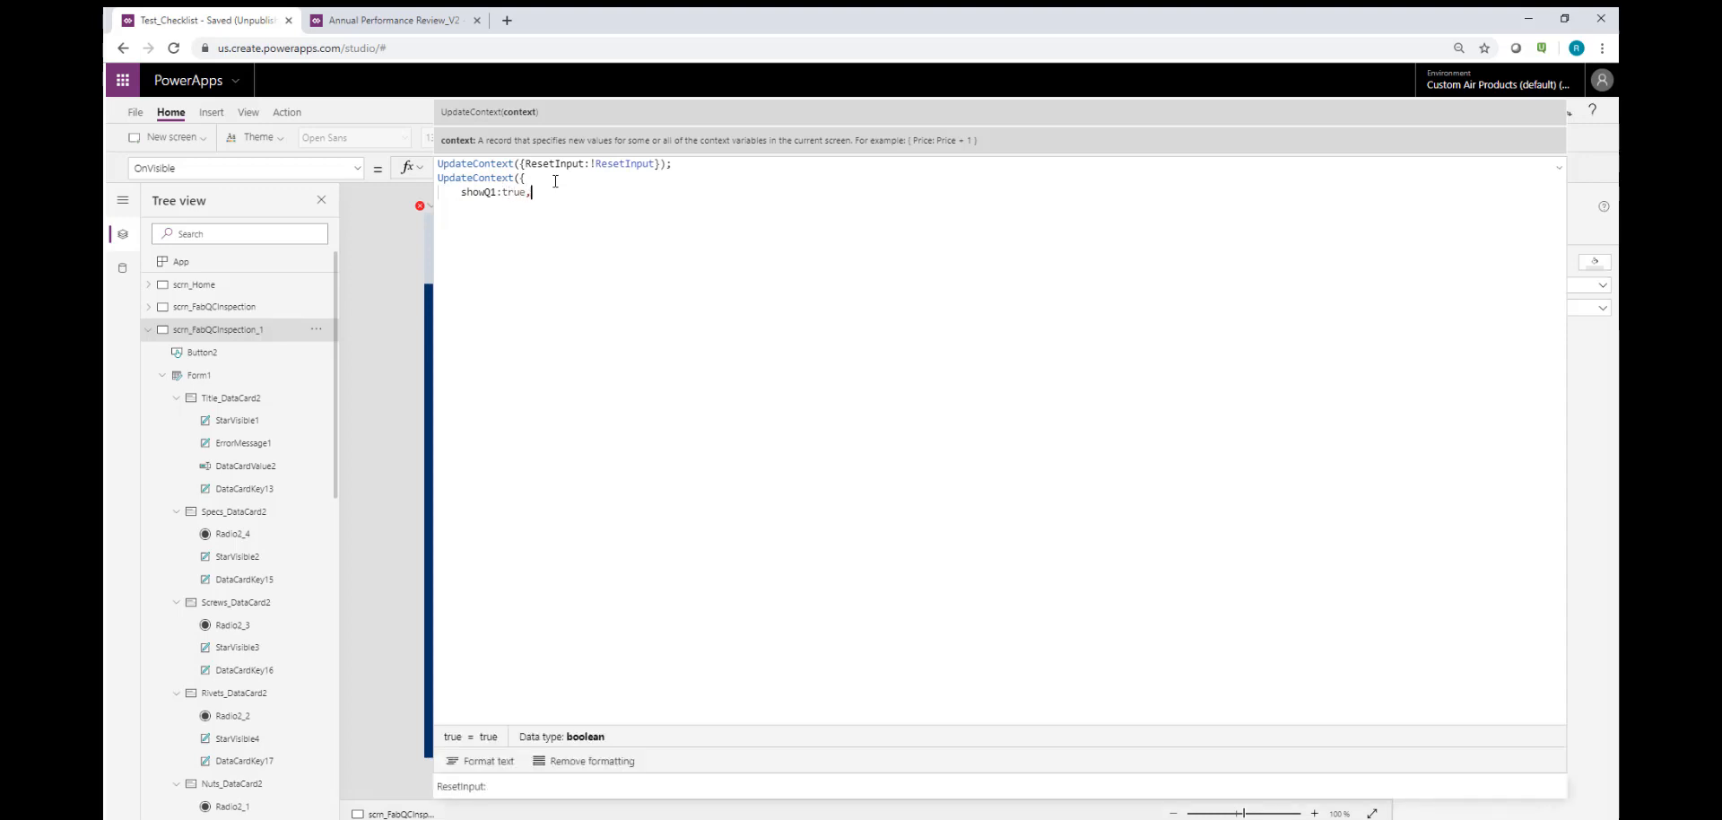
Step: Add showQ2:false and showQ3:false on separate lines of the new UpdateContext record in OnVisible
type(",")
key("shift+Return")
type("sh")
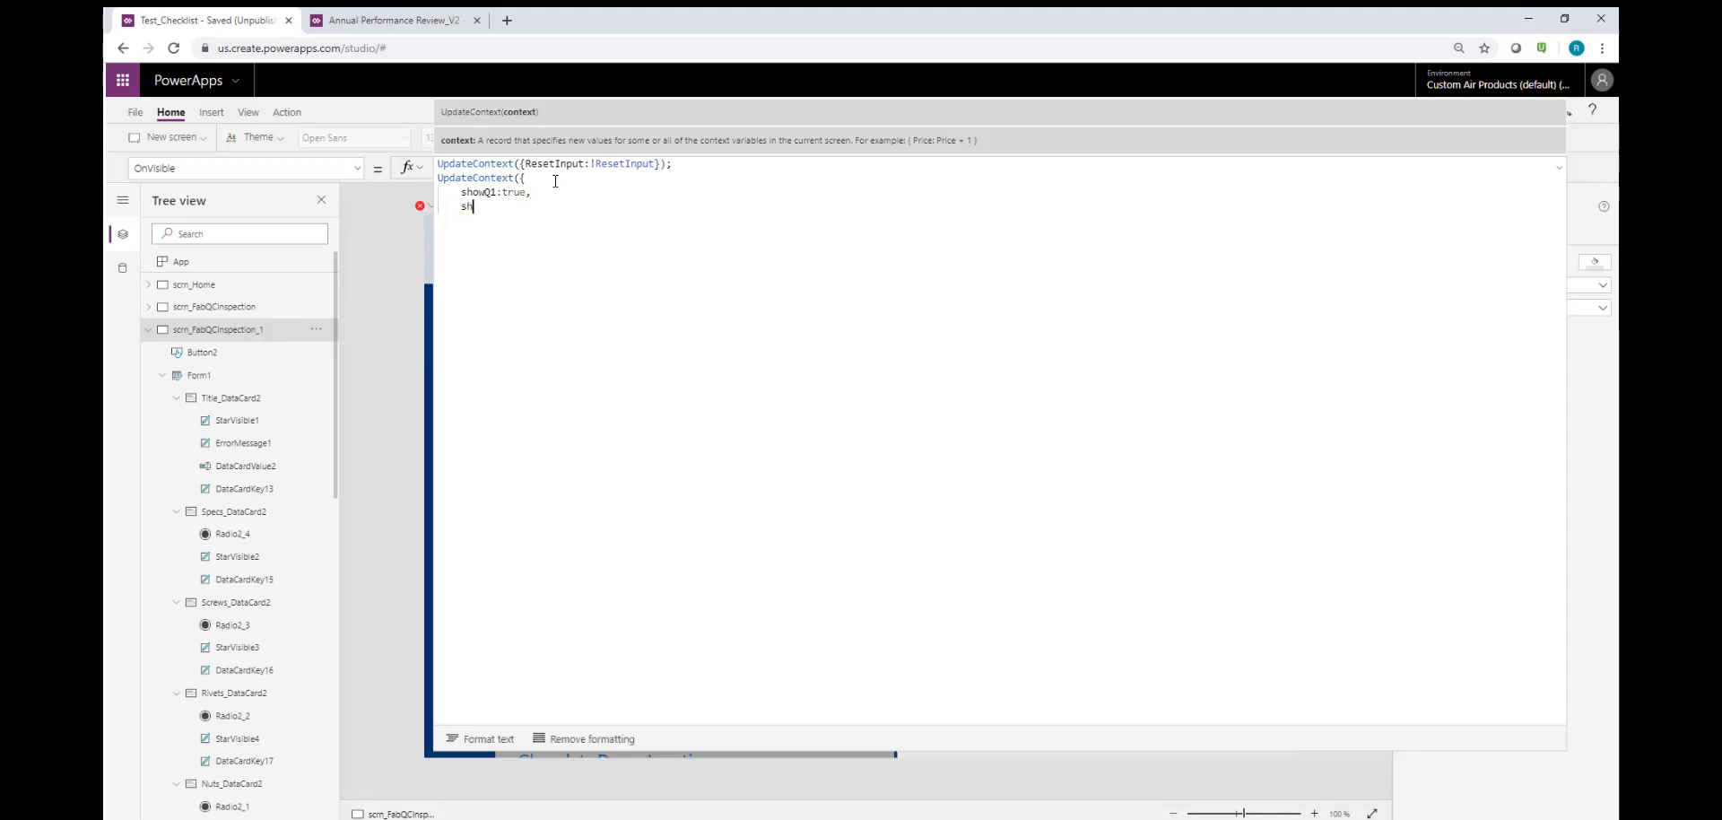
type("owQ")
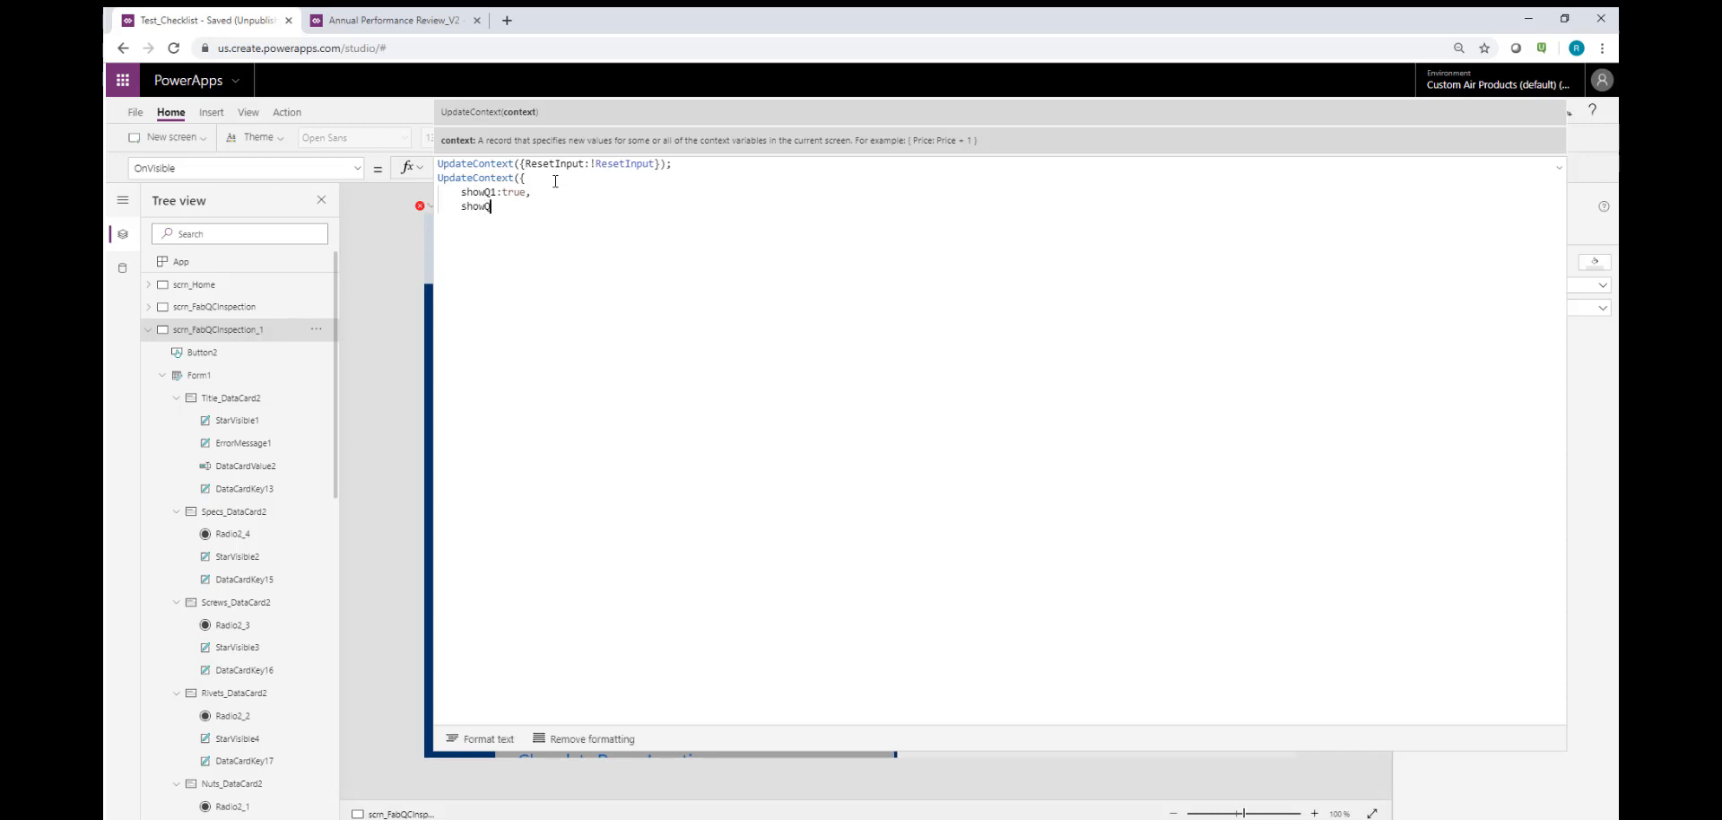
type("2:false,     ")
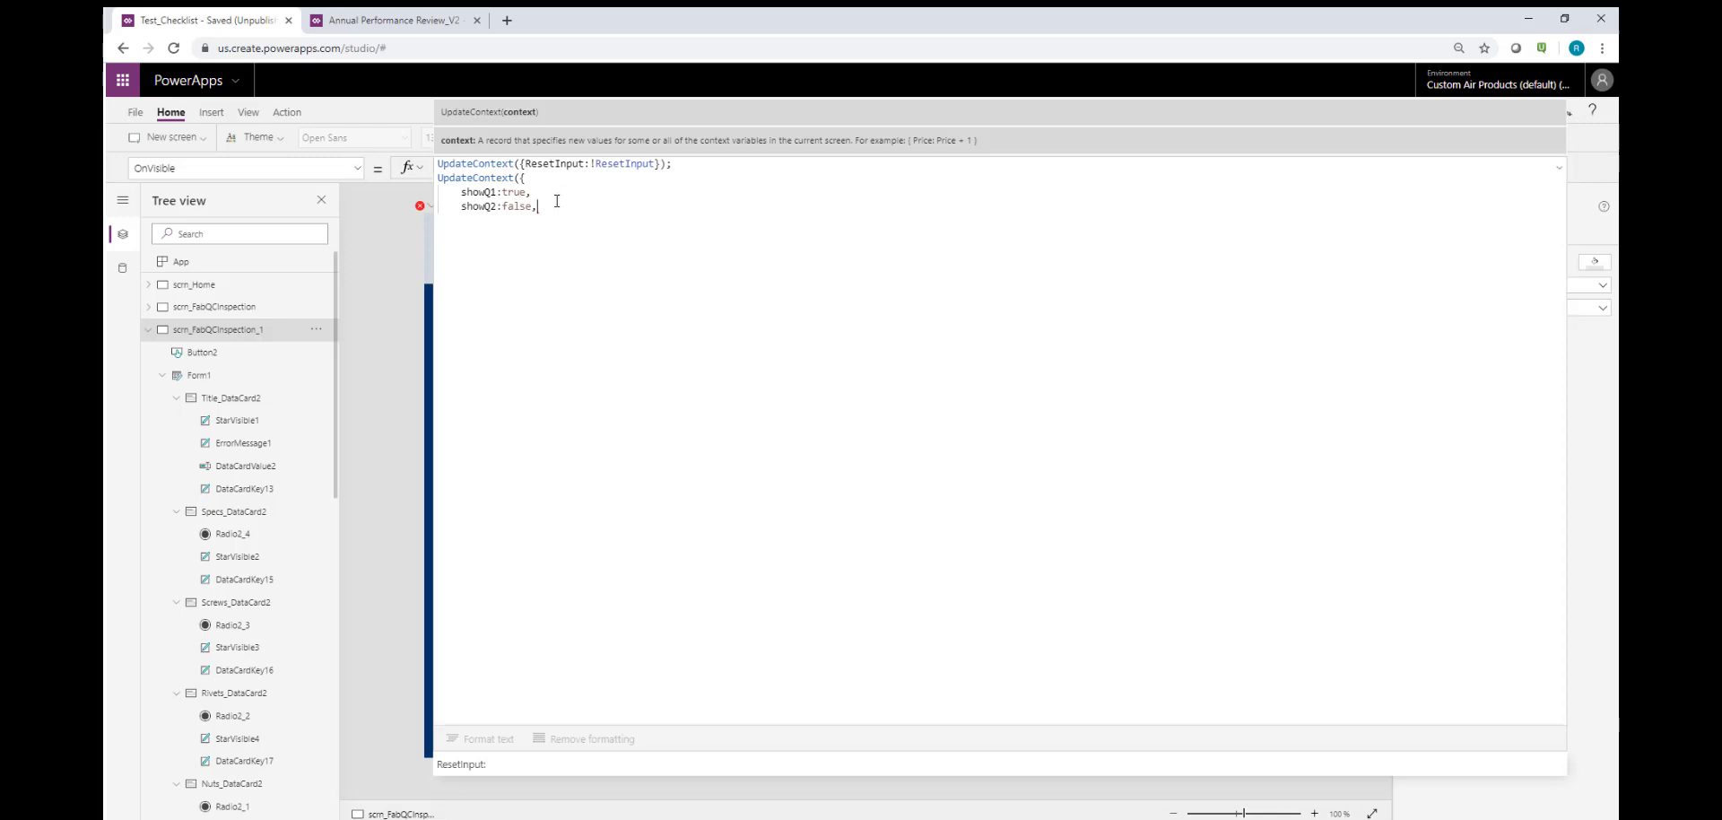
type("sho")
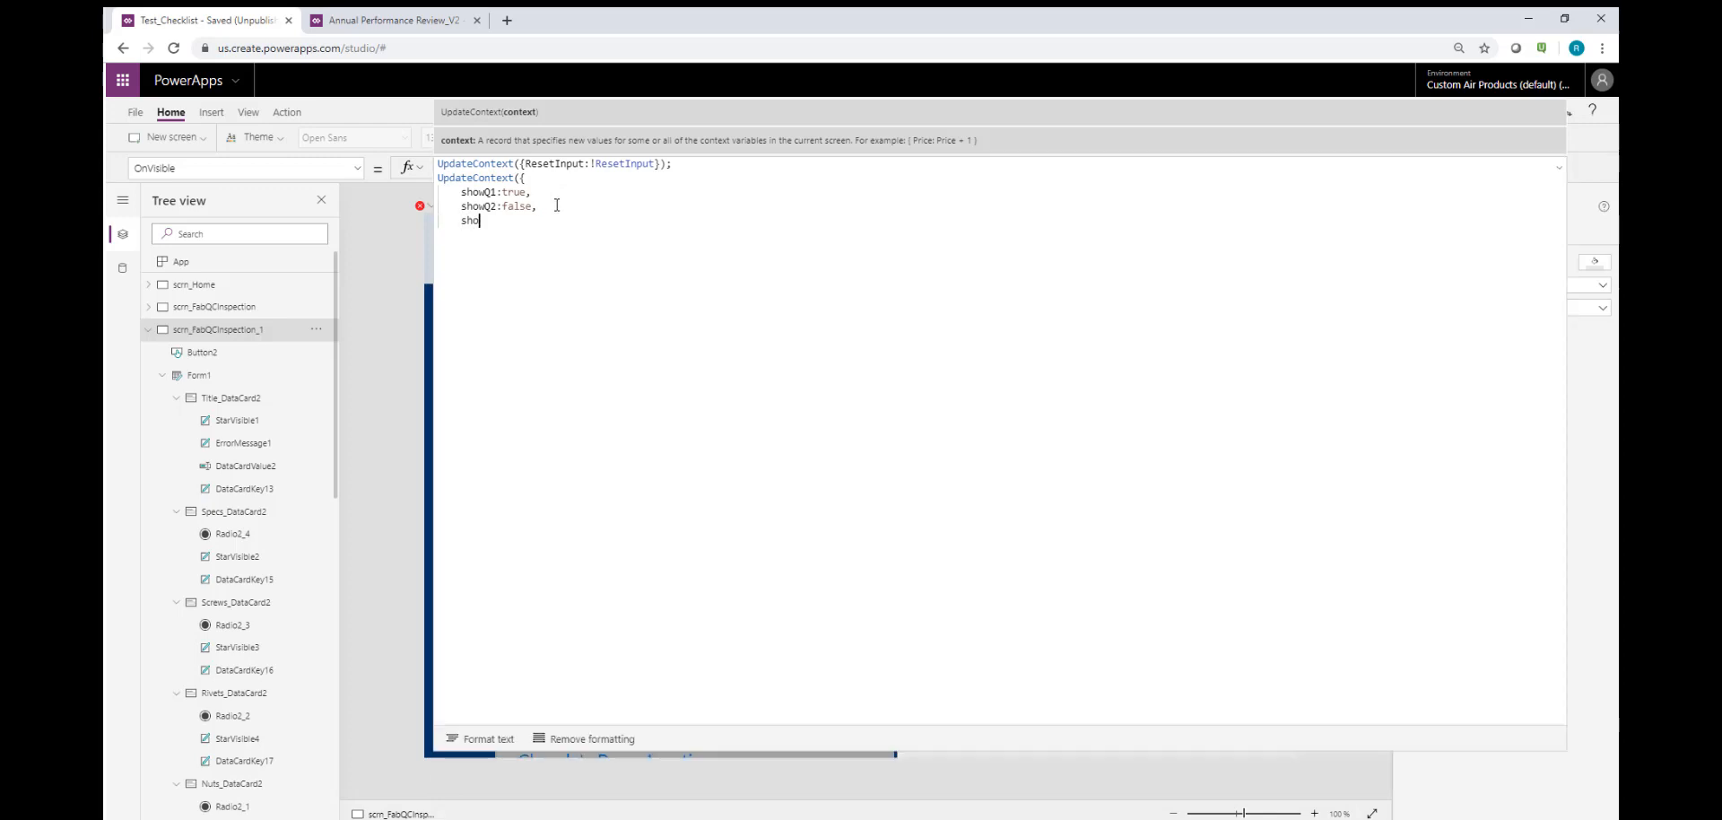
type("wQ")
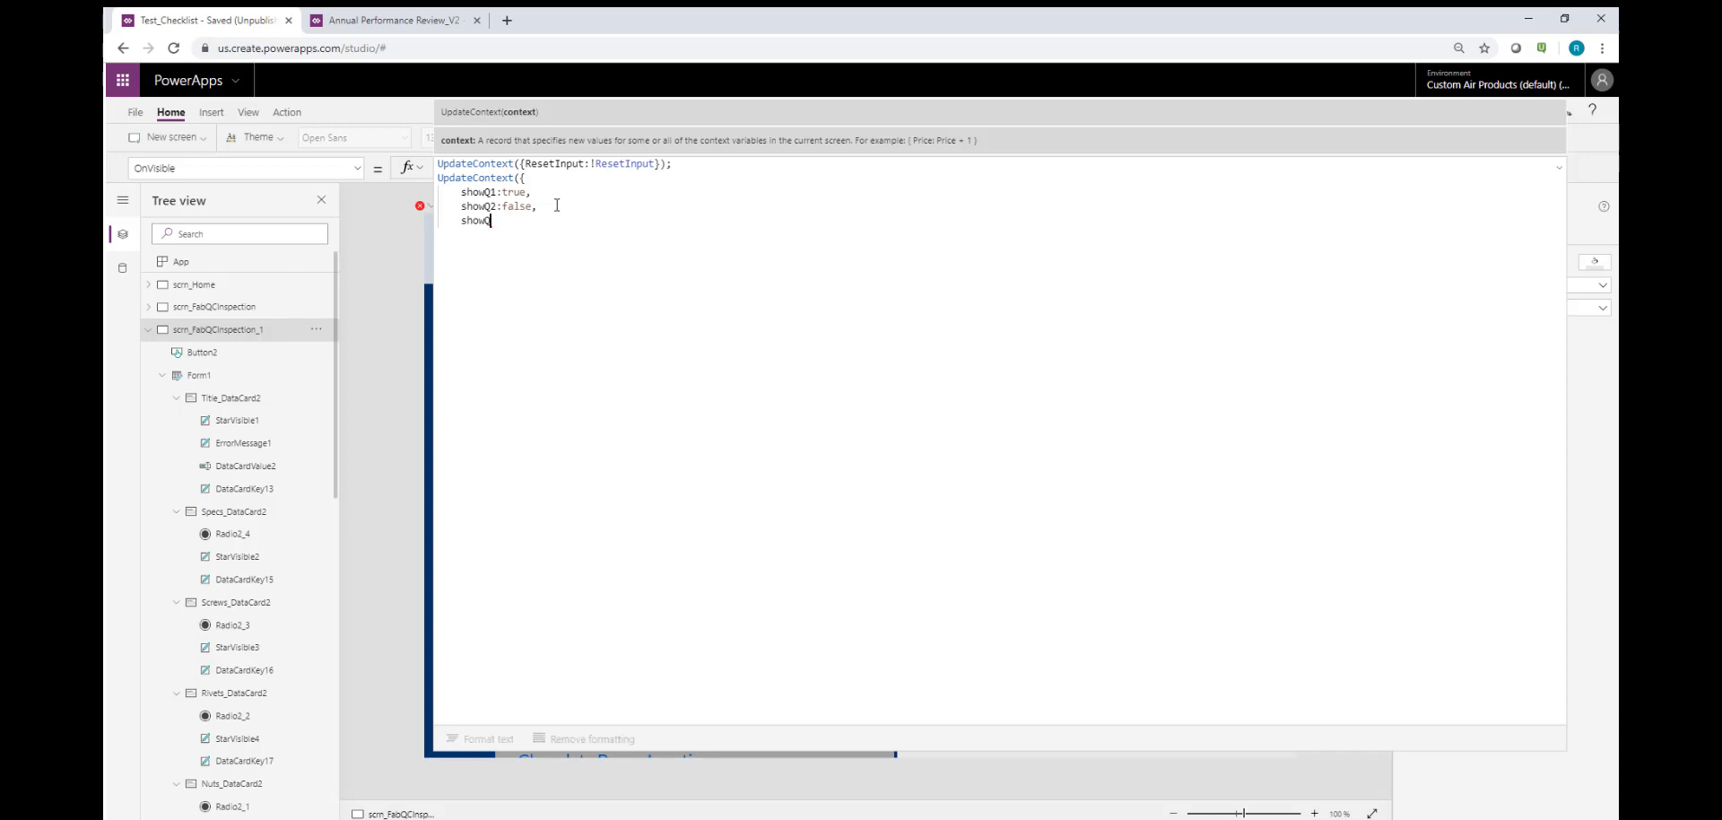
type("3:false")
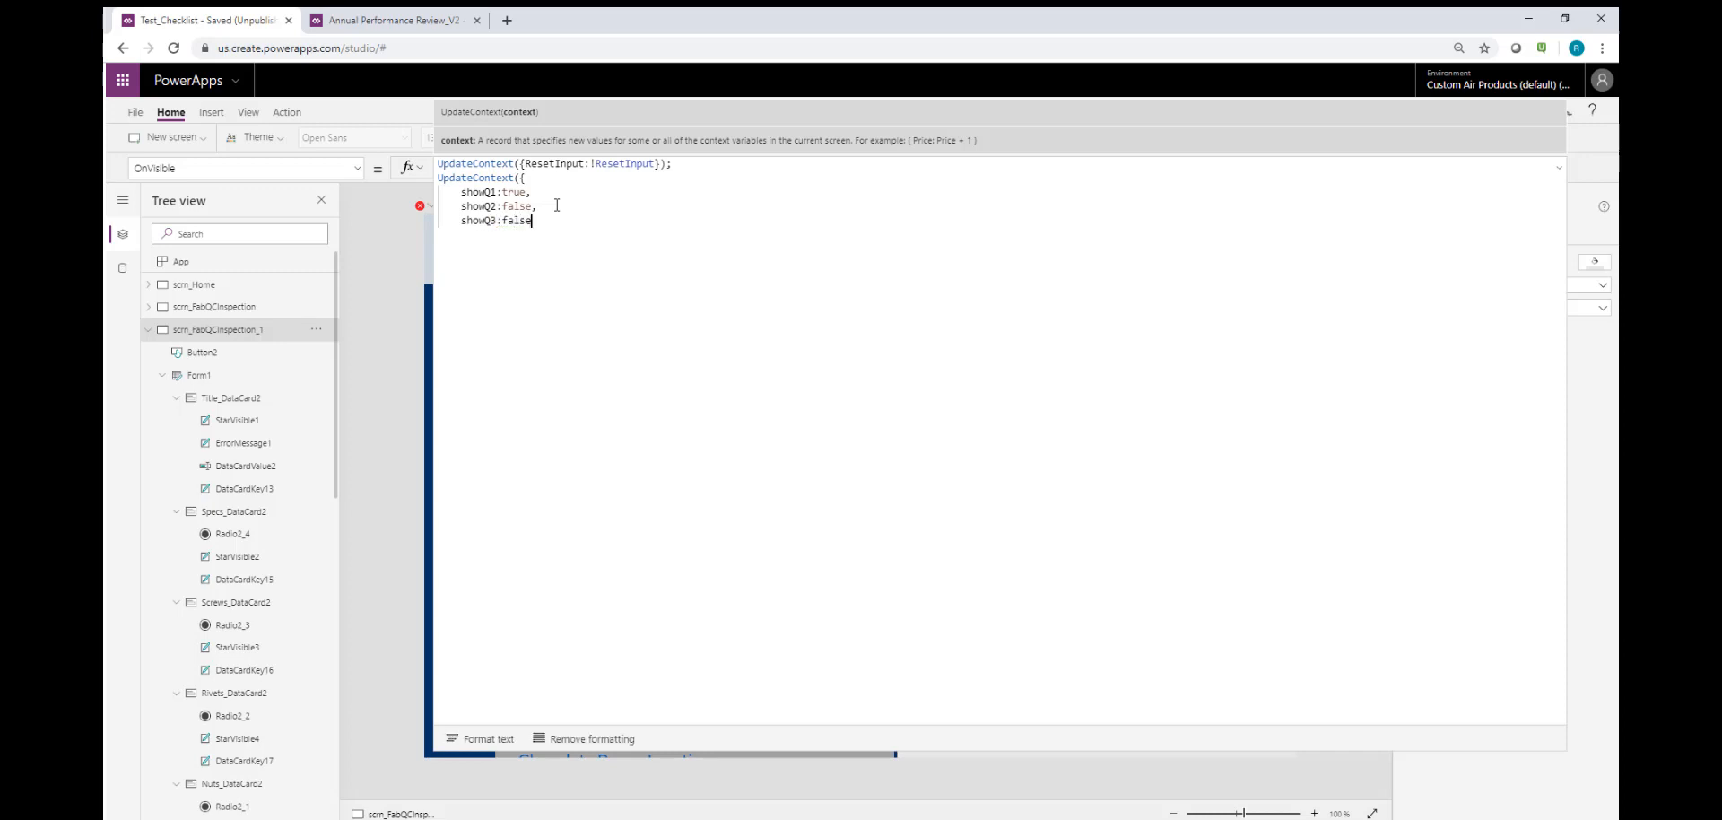
Step: Add showQ4:false and showQ5:false to the OnVisible record, close the UpdateContext call and leave the formula editor
type(",")
key("Return")
type("showQ4:false,")
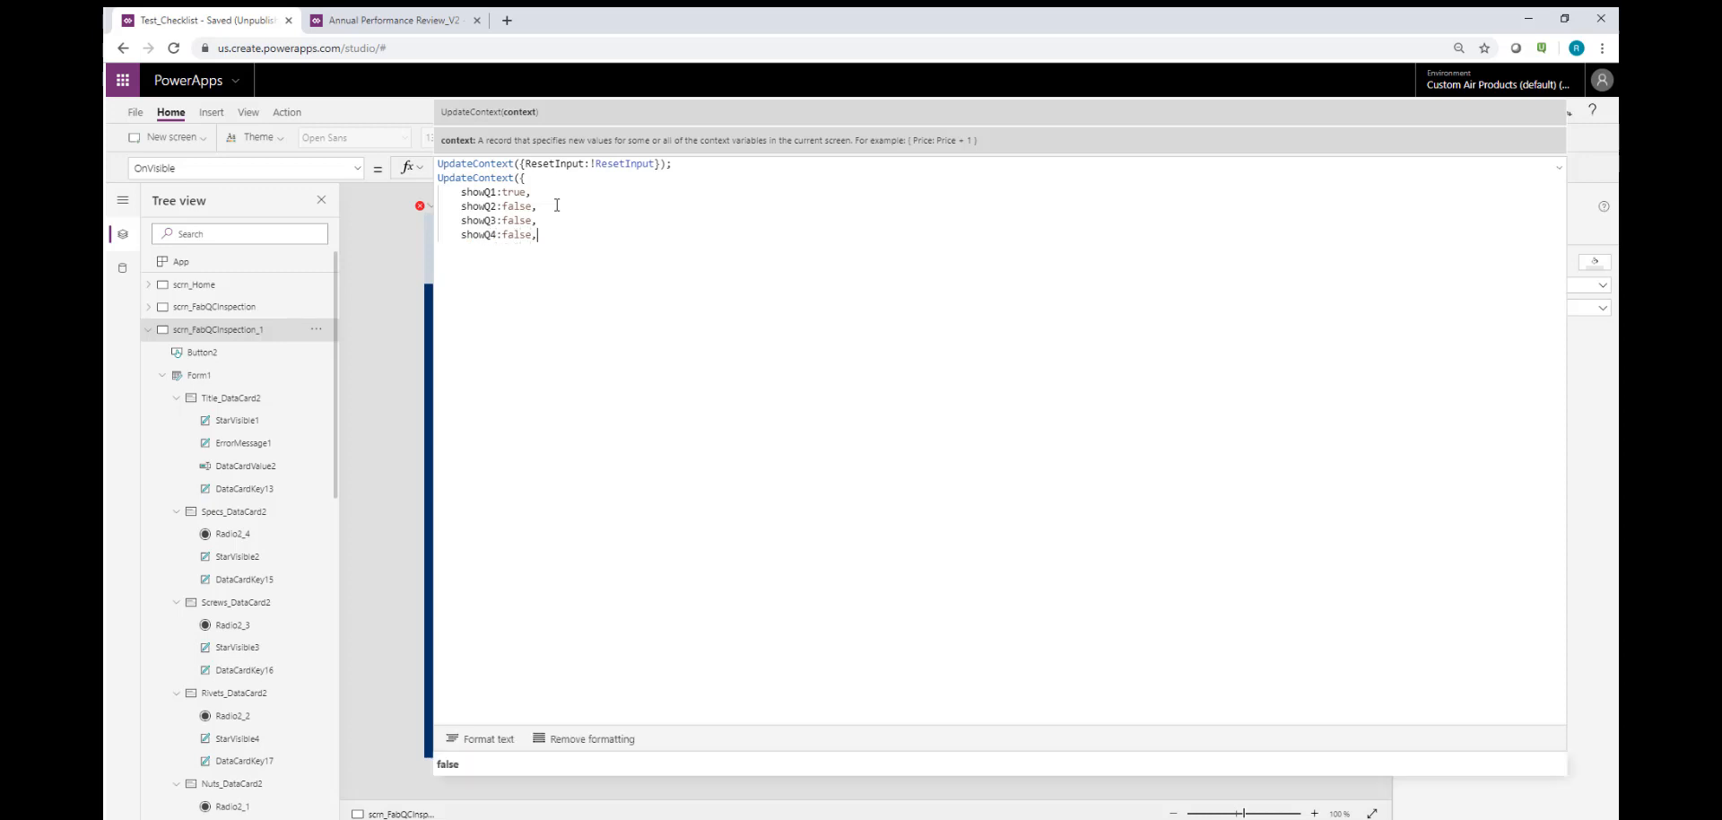
key("Return")
type("showQ")
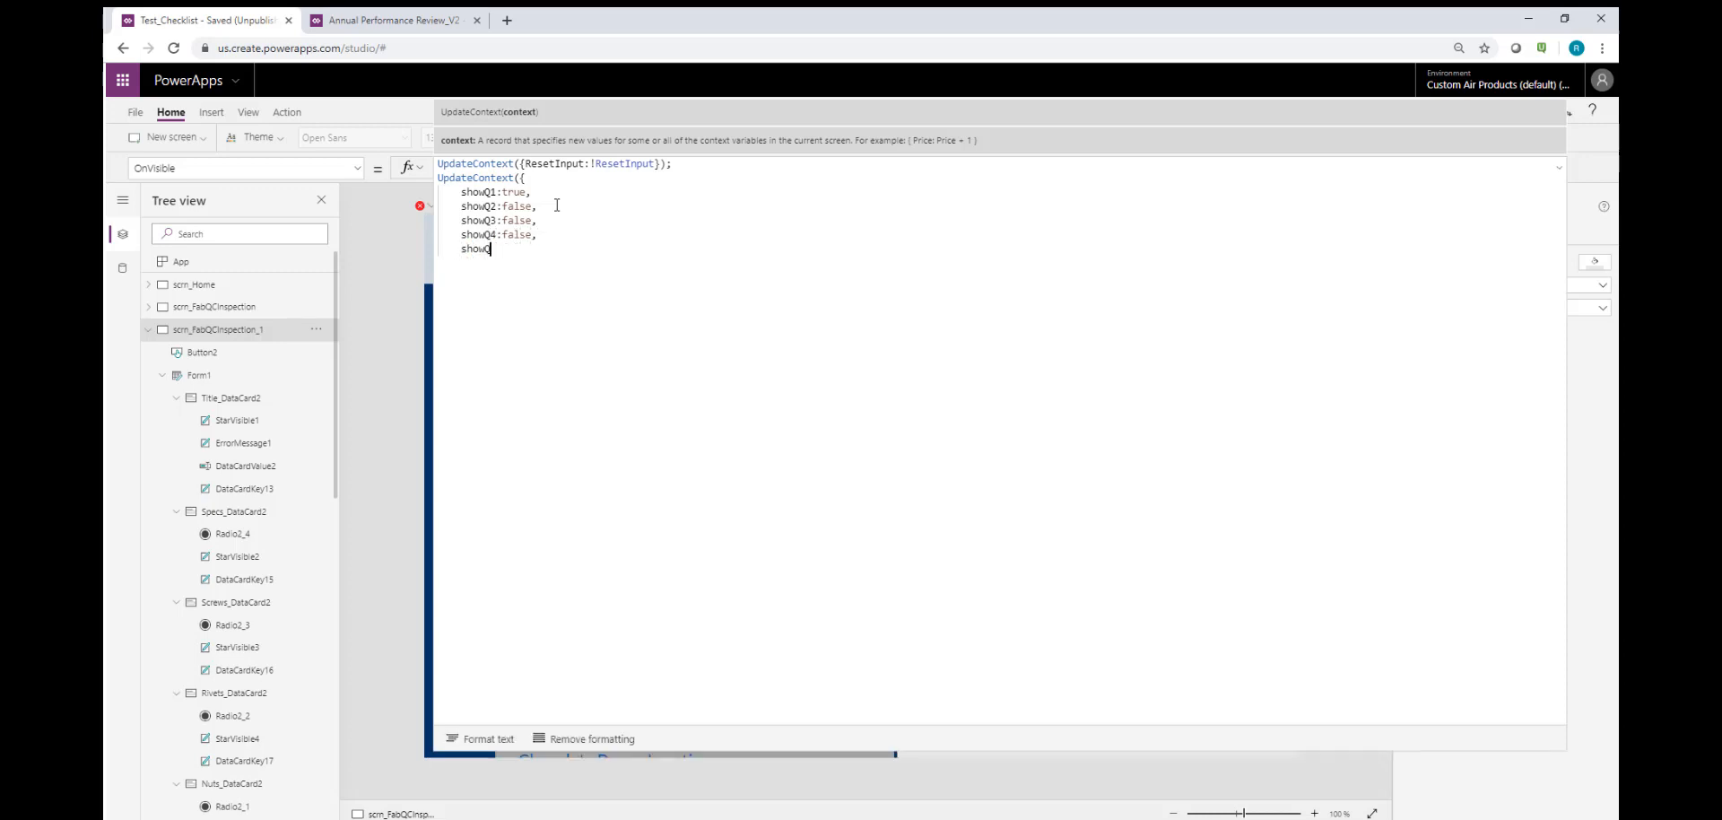
type("5:false")
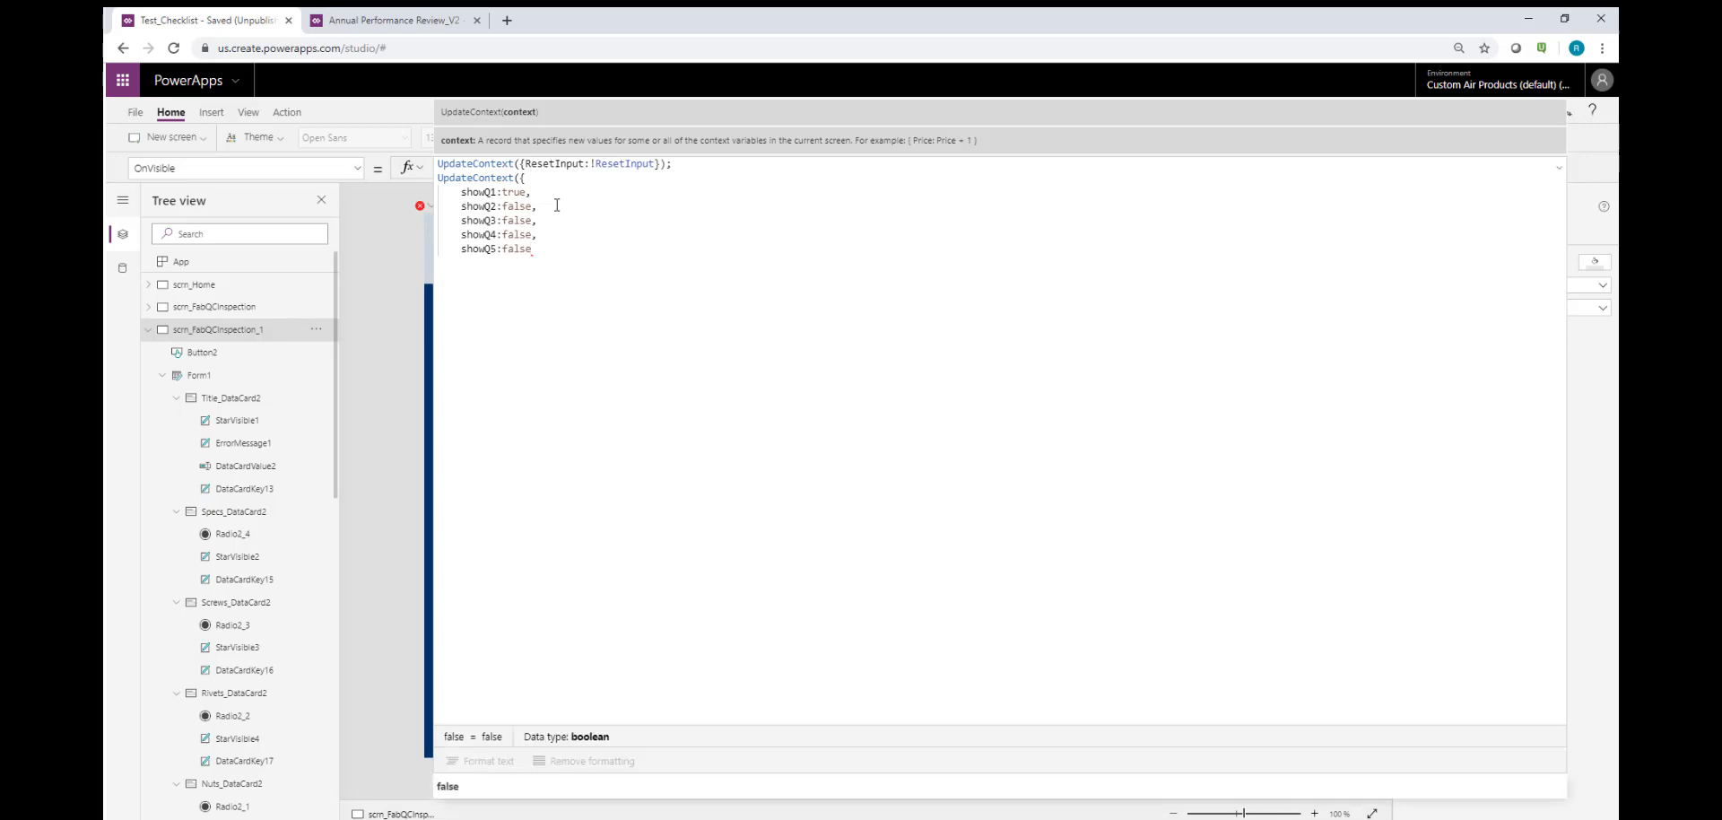
type("})")
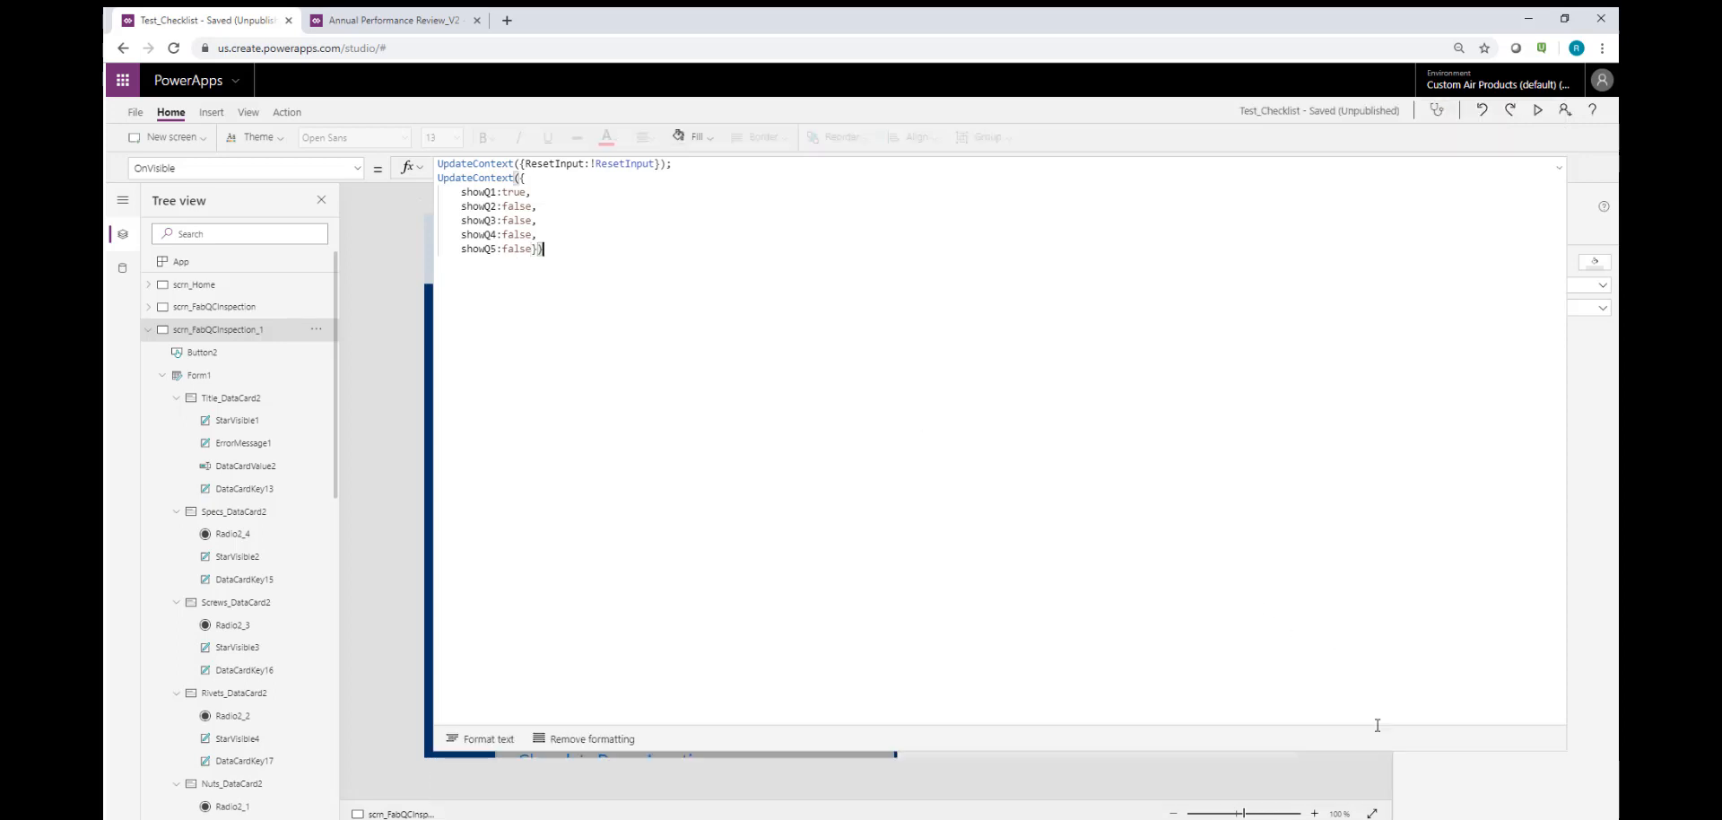
left_click(1349, 755)
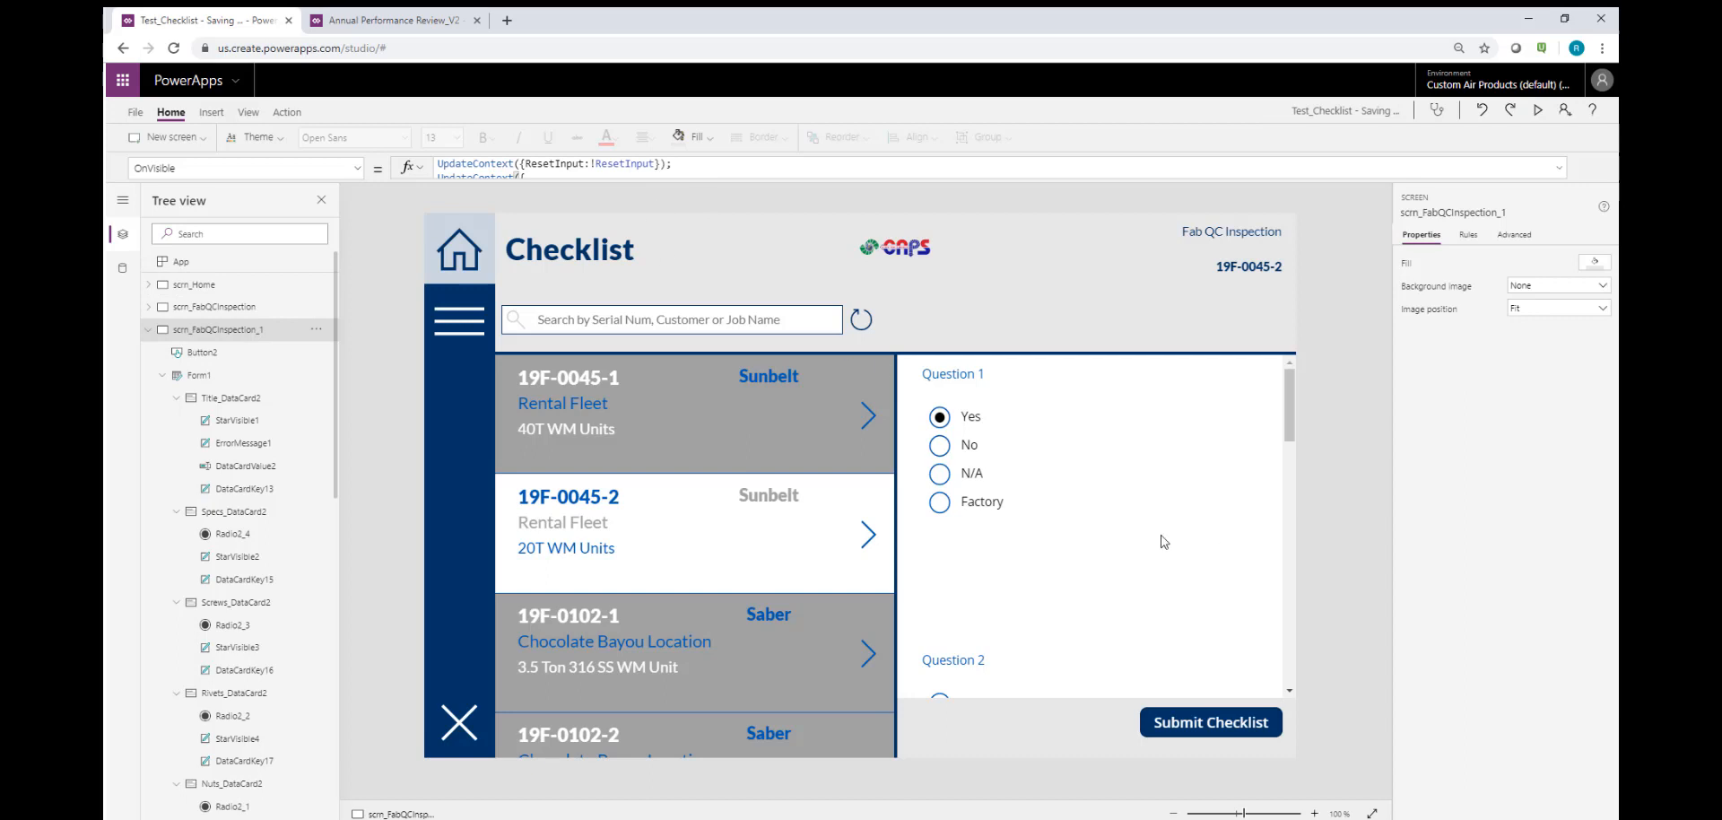
Step: Set the Visible property of the WeldsClean card (Question 5) to showQ5
scroll(1164, 541, "down", 5)
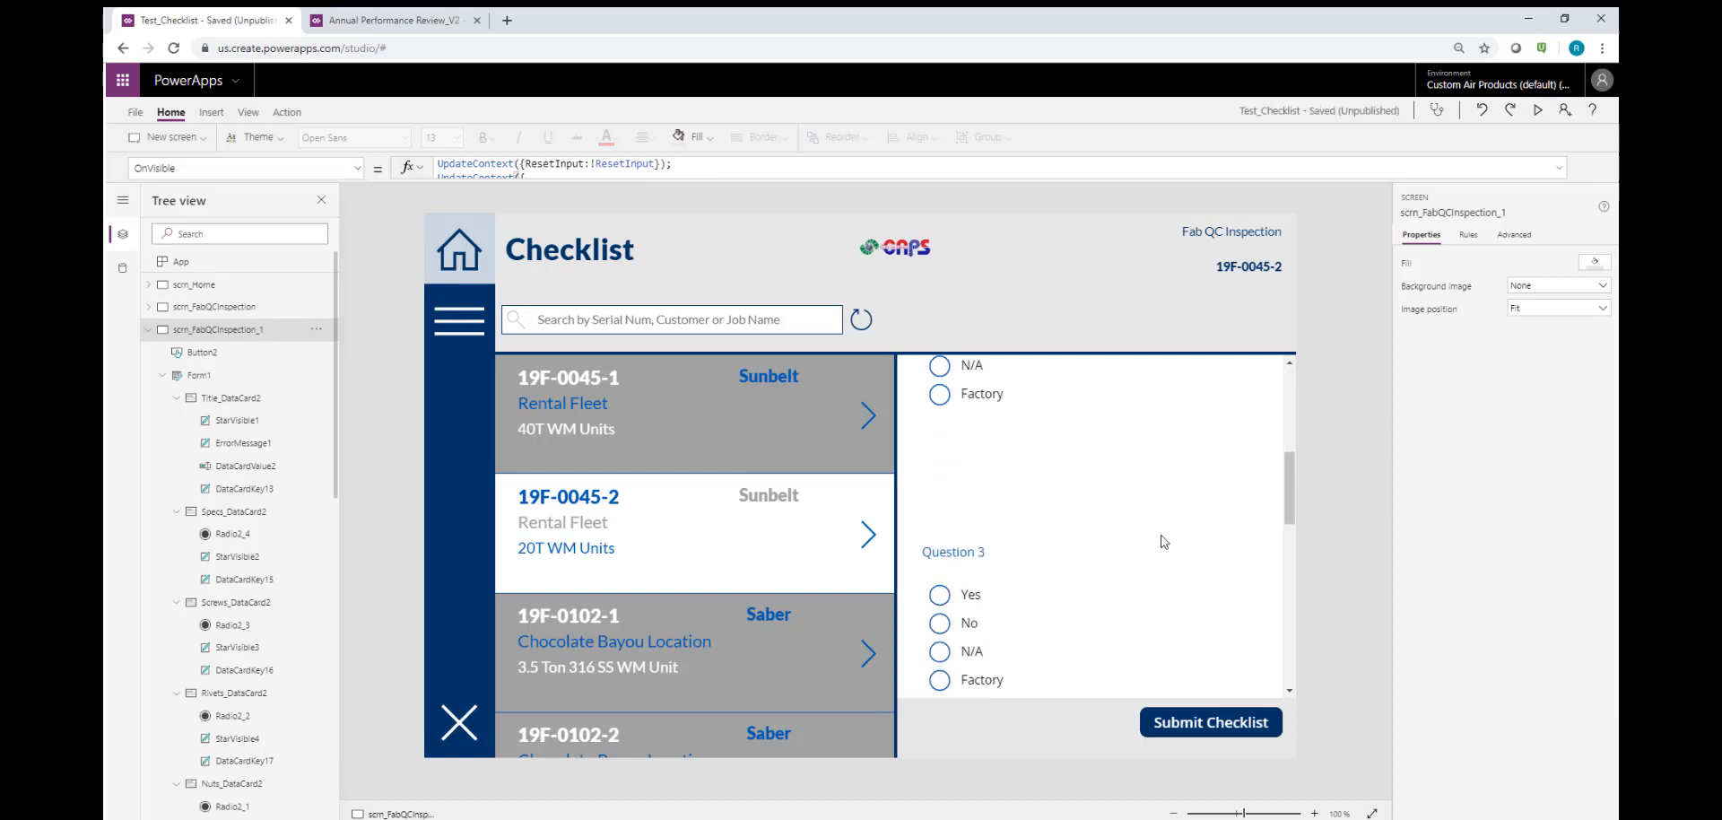
scroll(1163, 541, "down", 5)
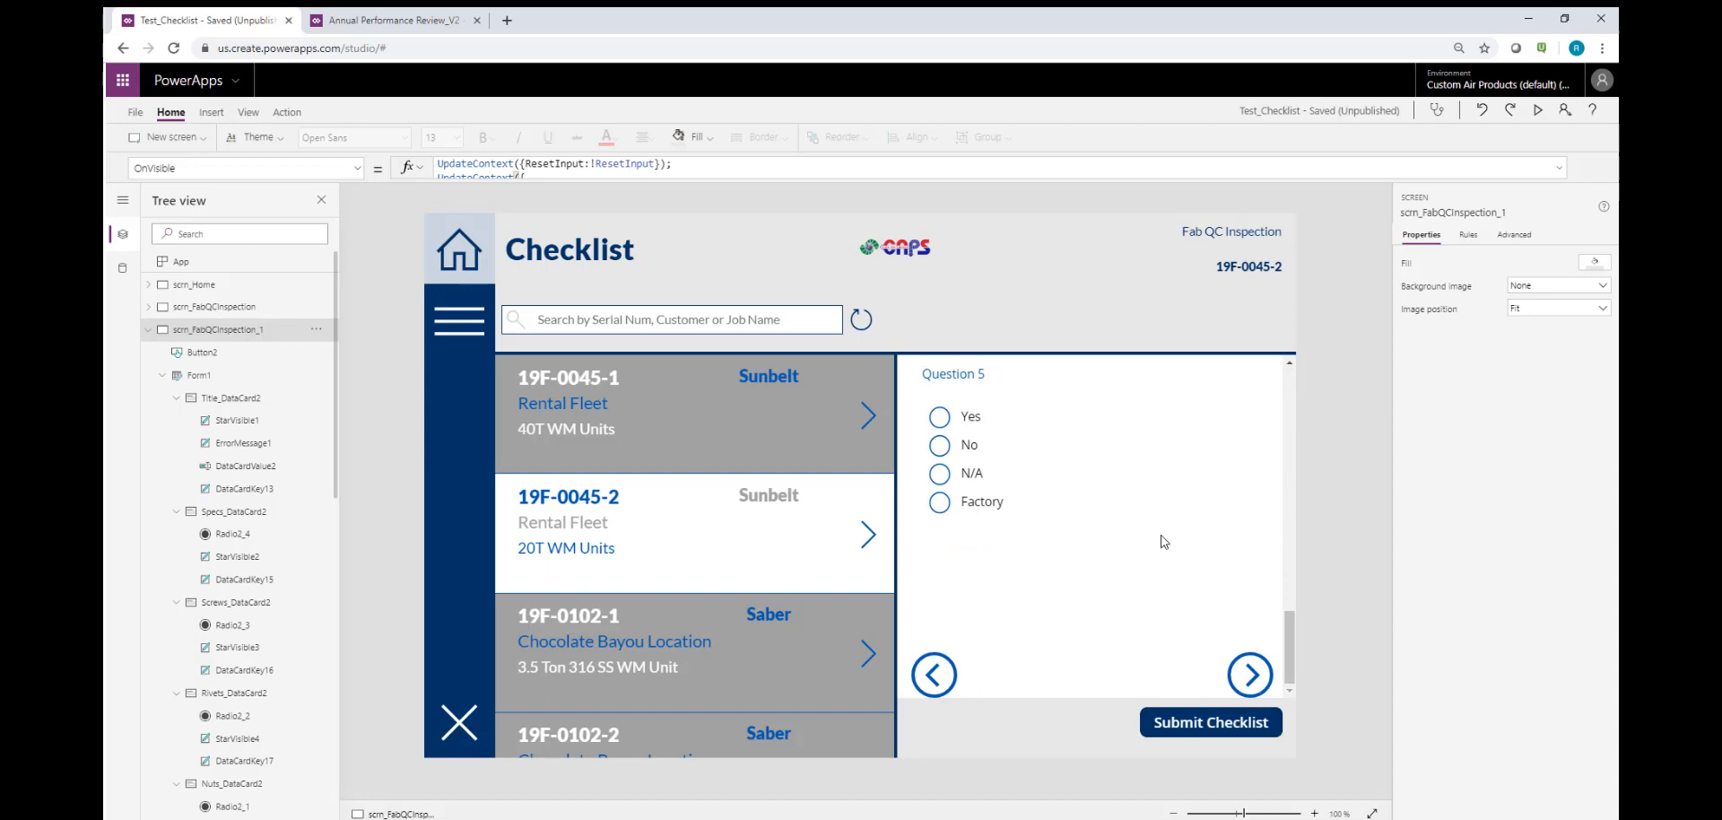
left_click(1163, 541)
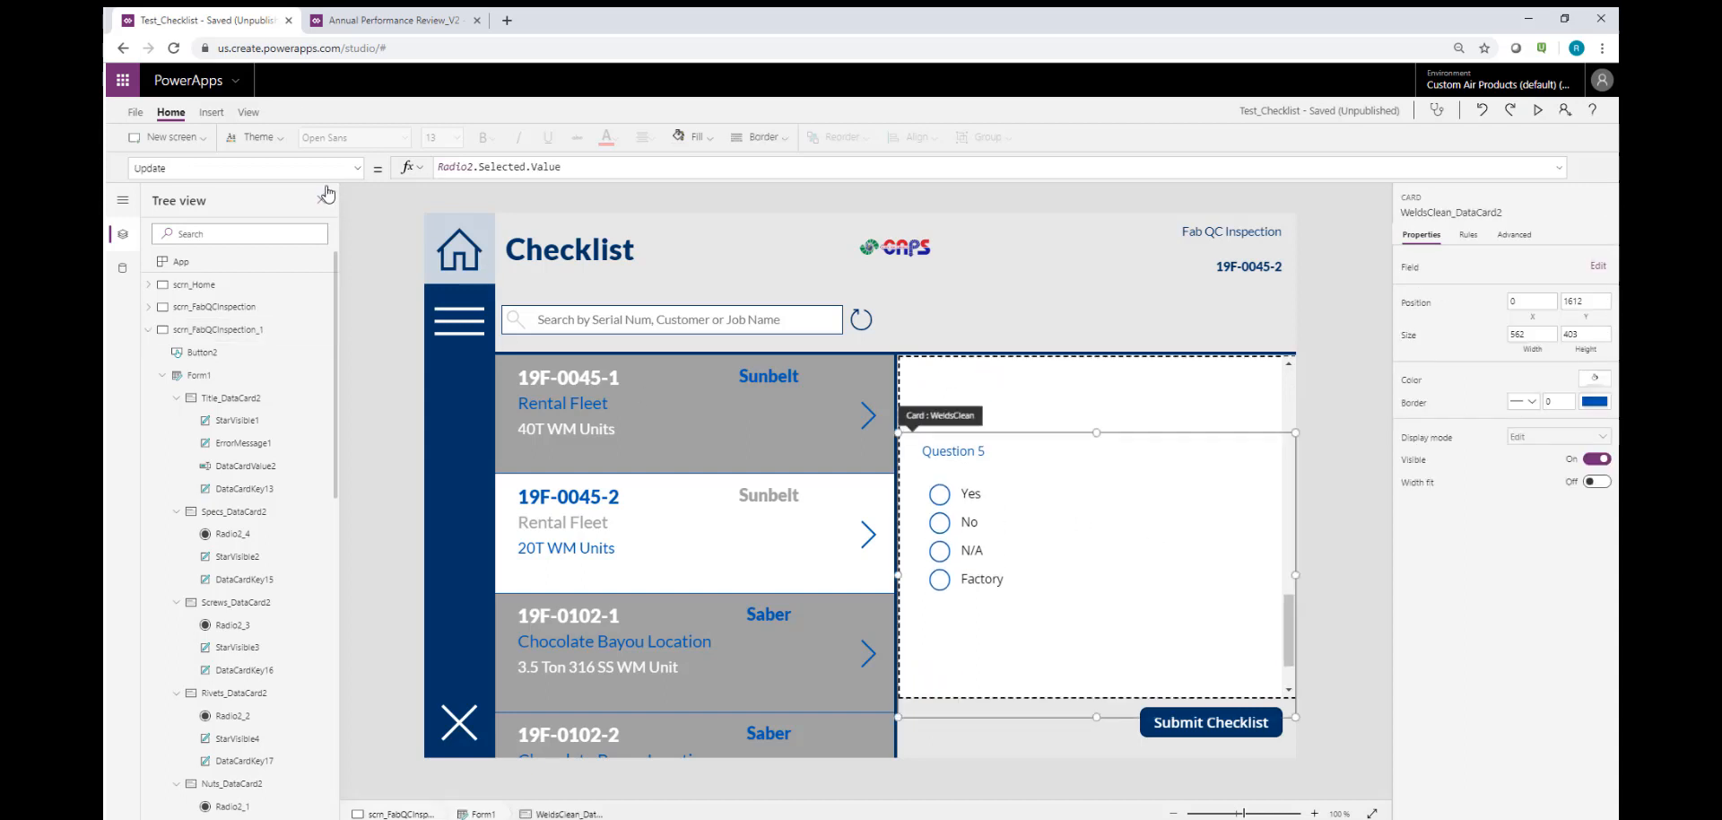
left_click(357, 168)
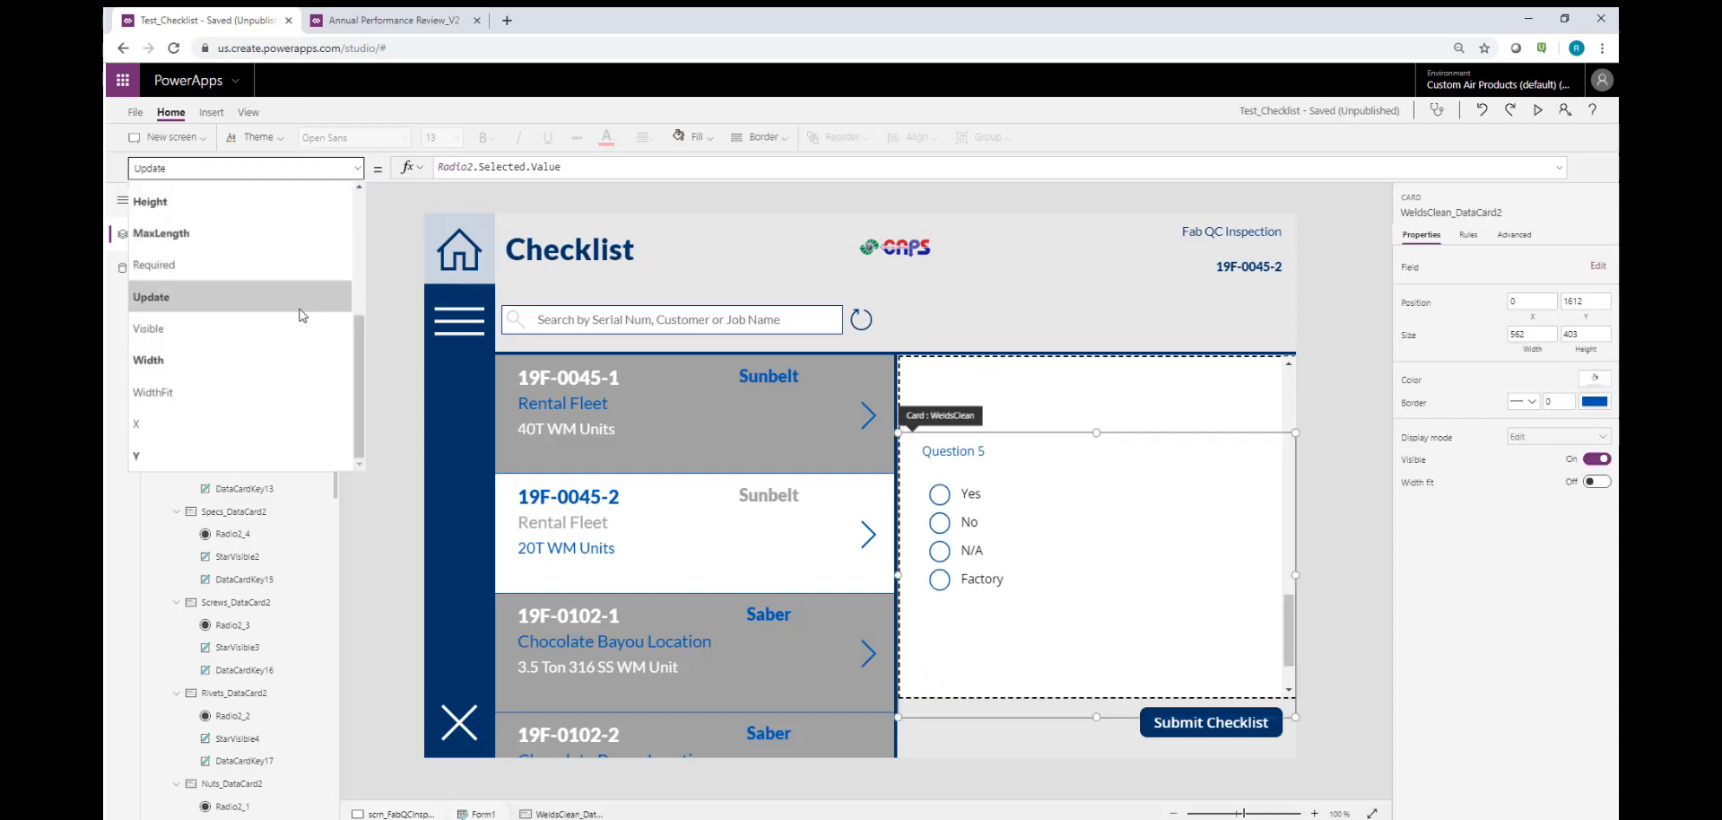
left_click(251, 336)
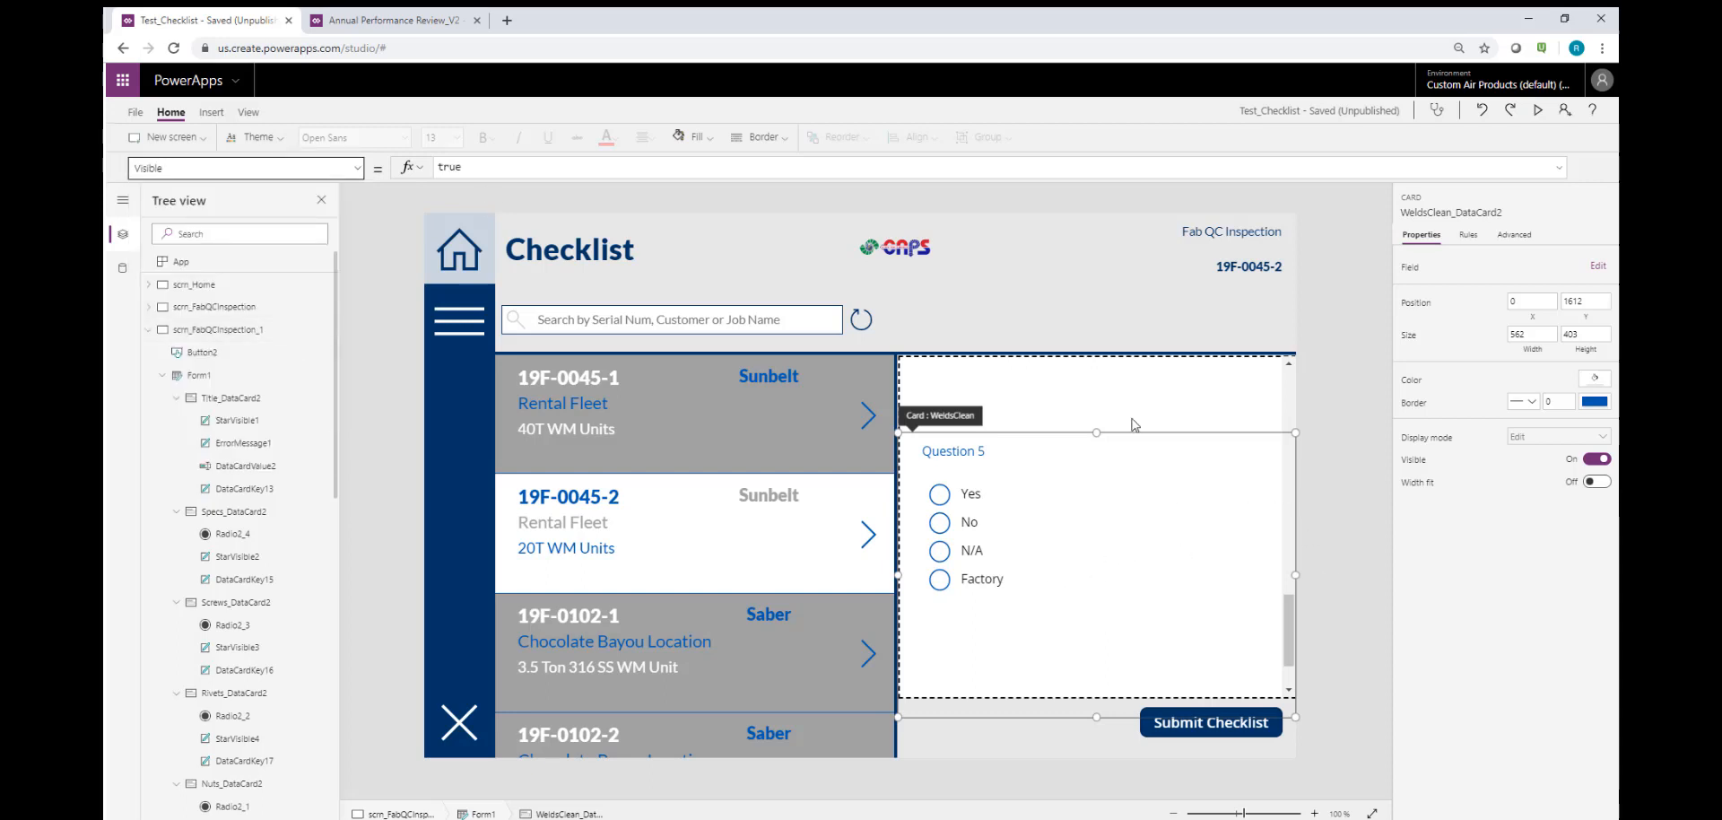
double_click(499, 168)
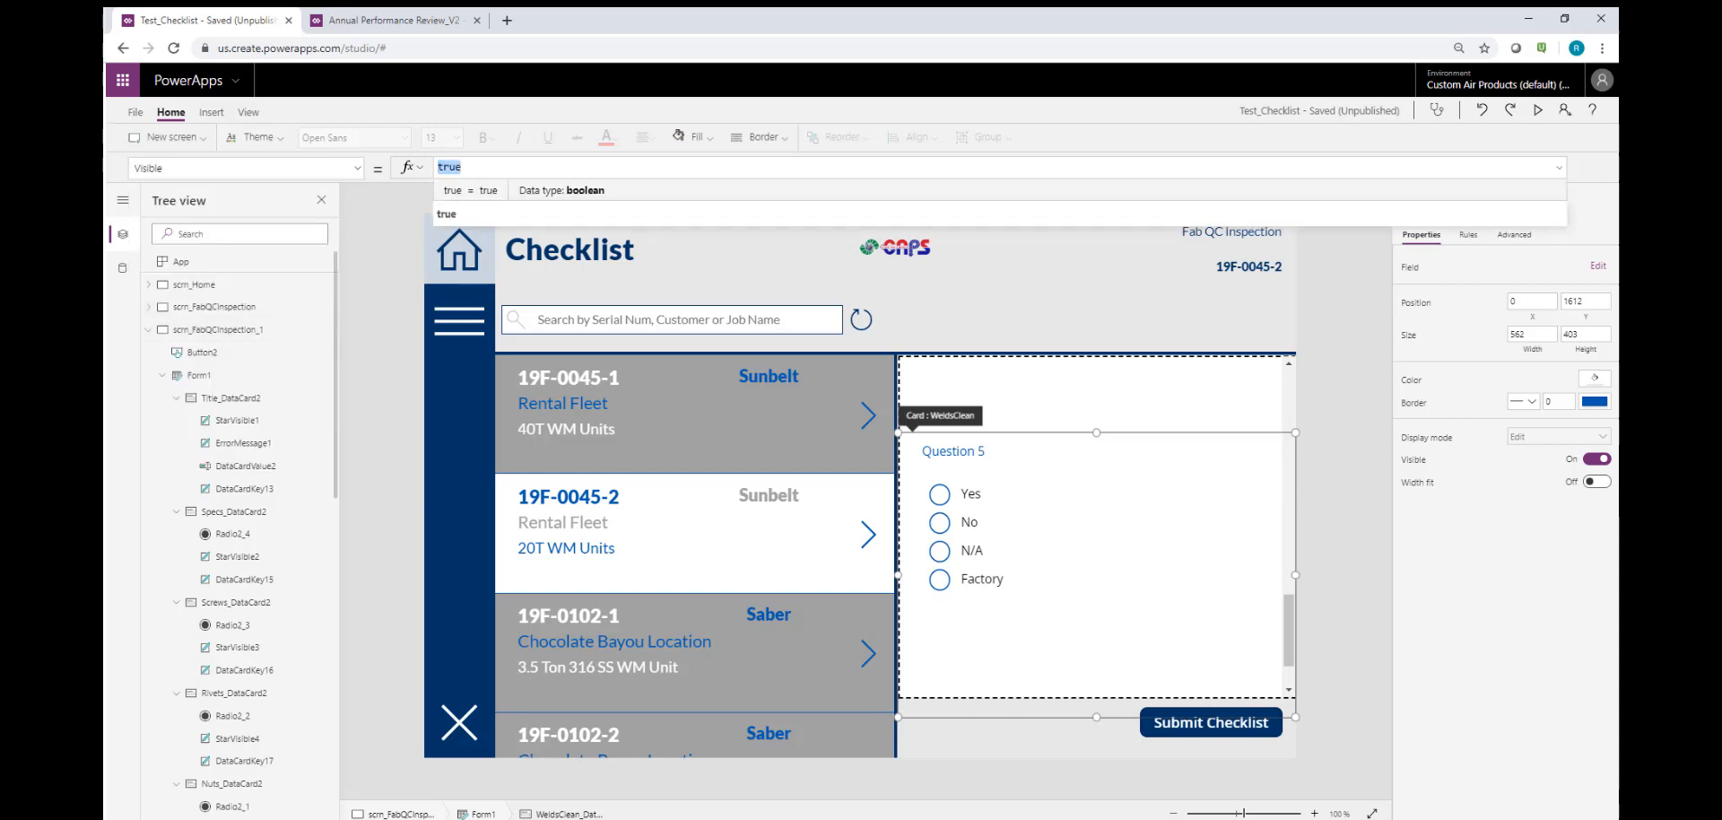
type("show")
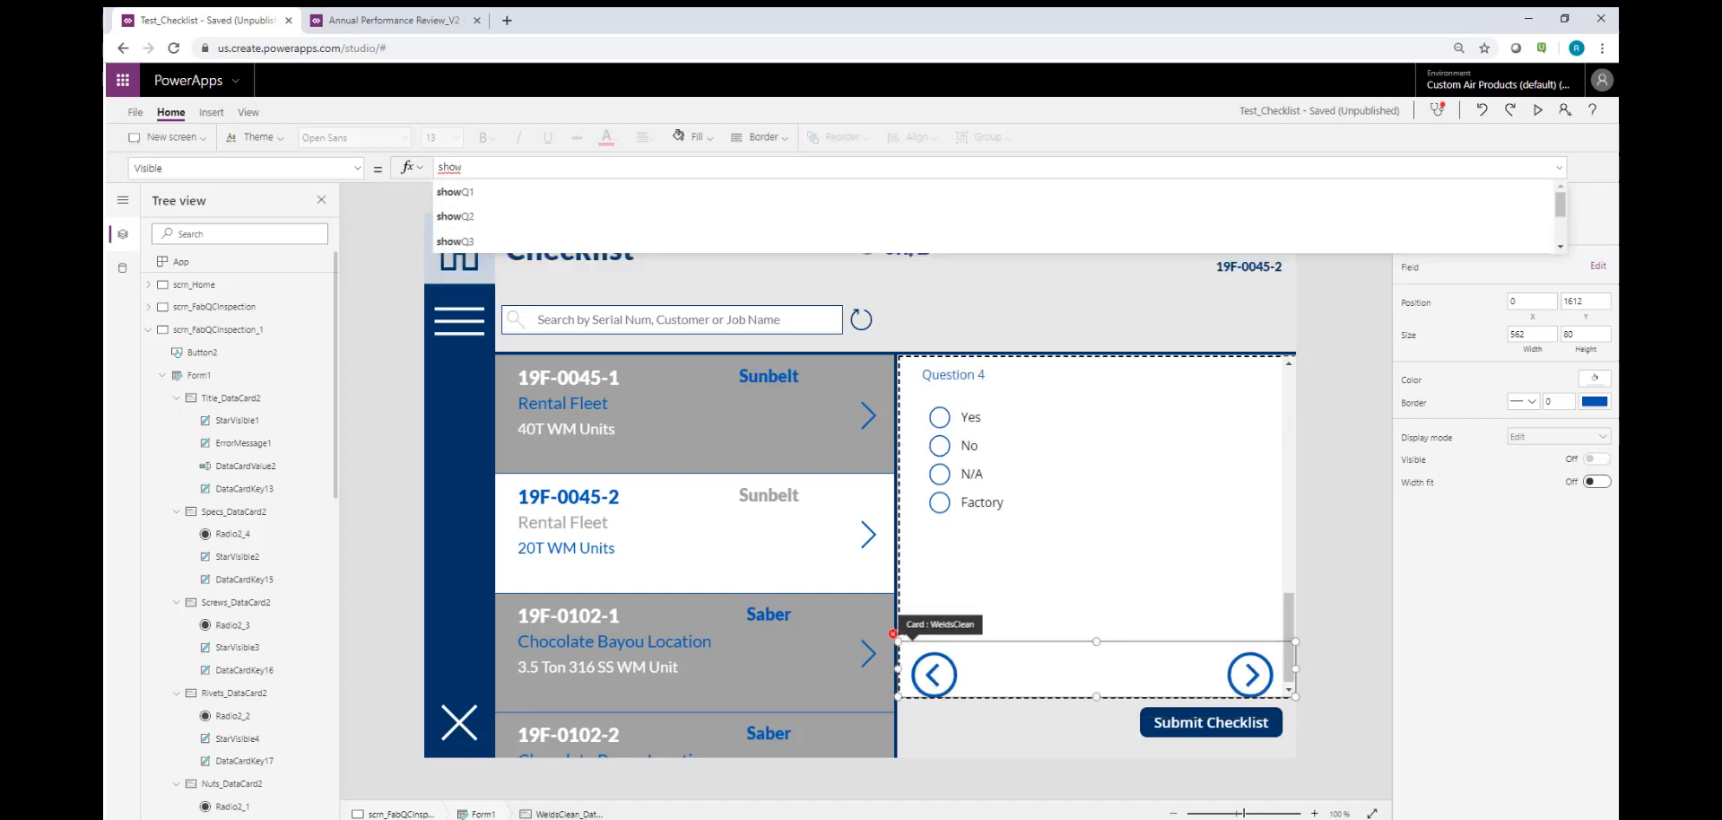
type("Q5")
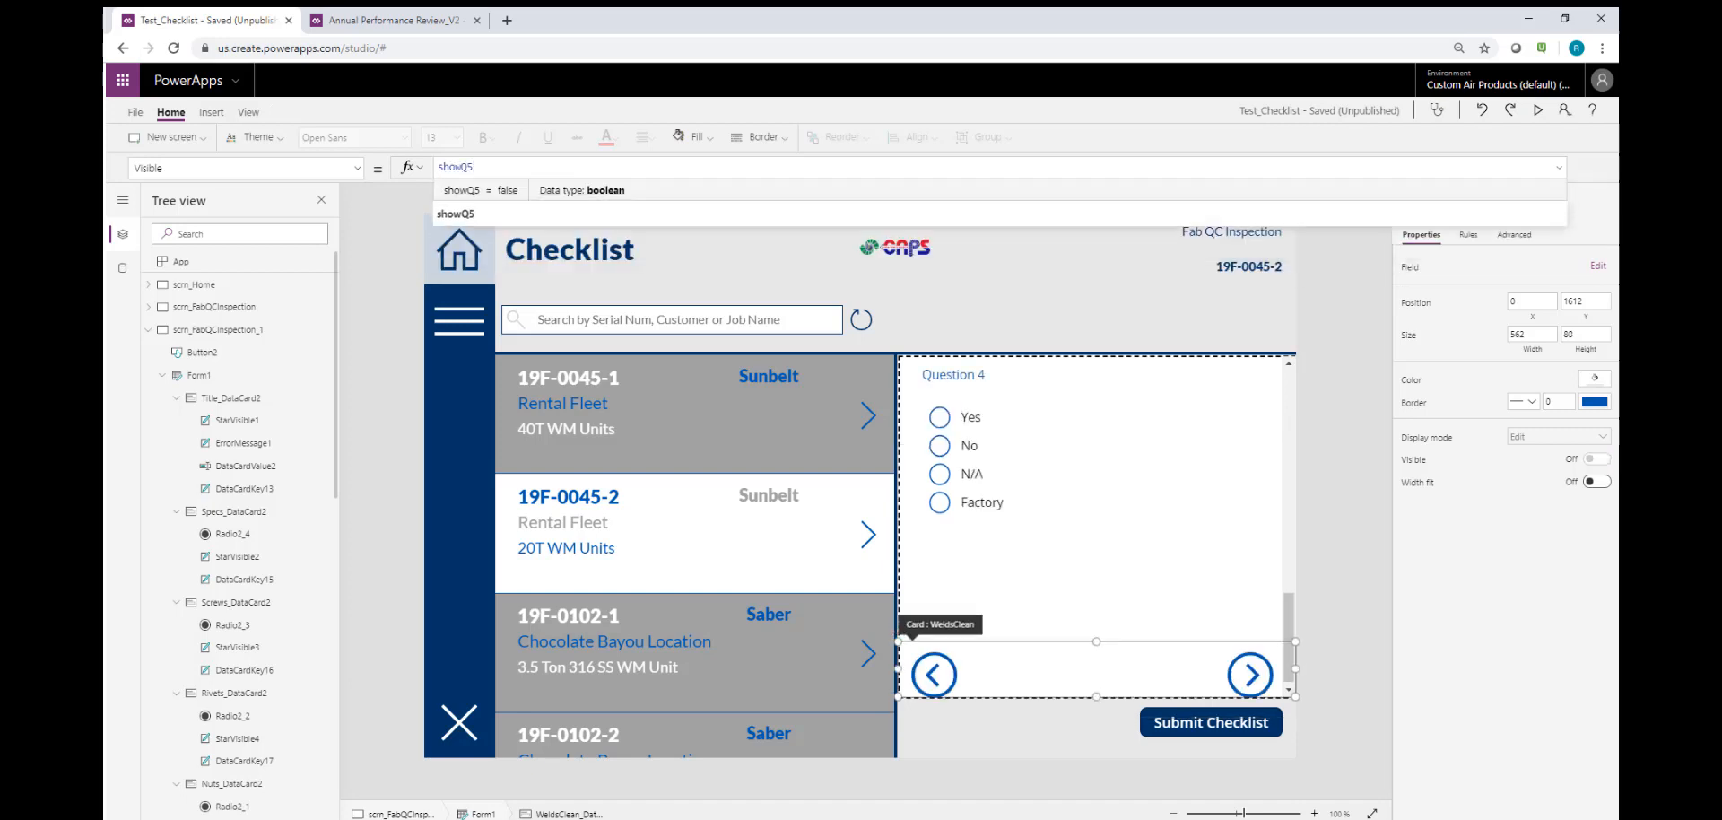
Step: Set the Visible property of the Nuts card (Question 4) to showQ4
left_click(1154, 524)
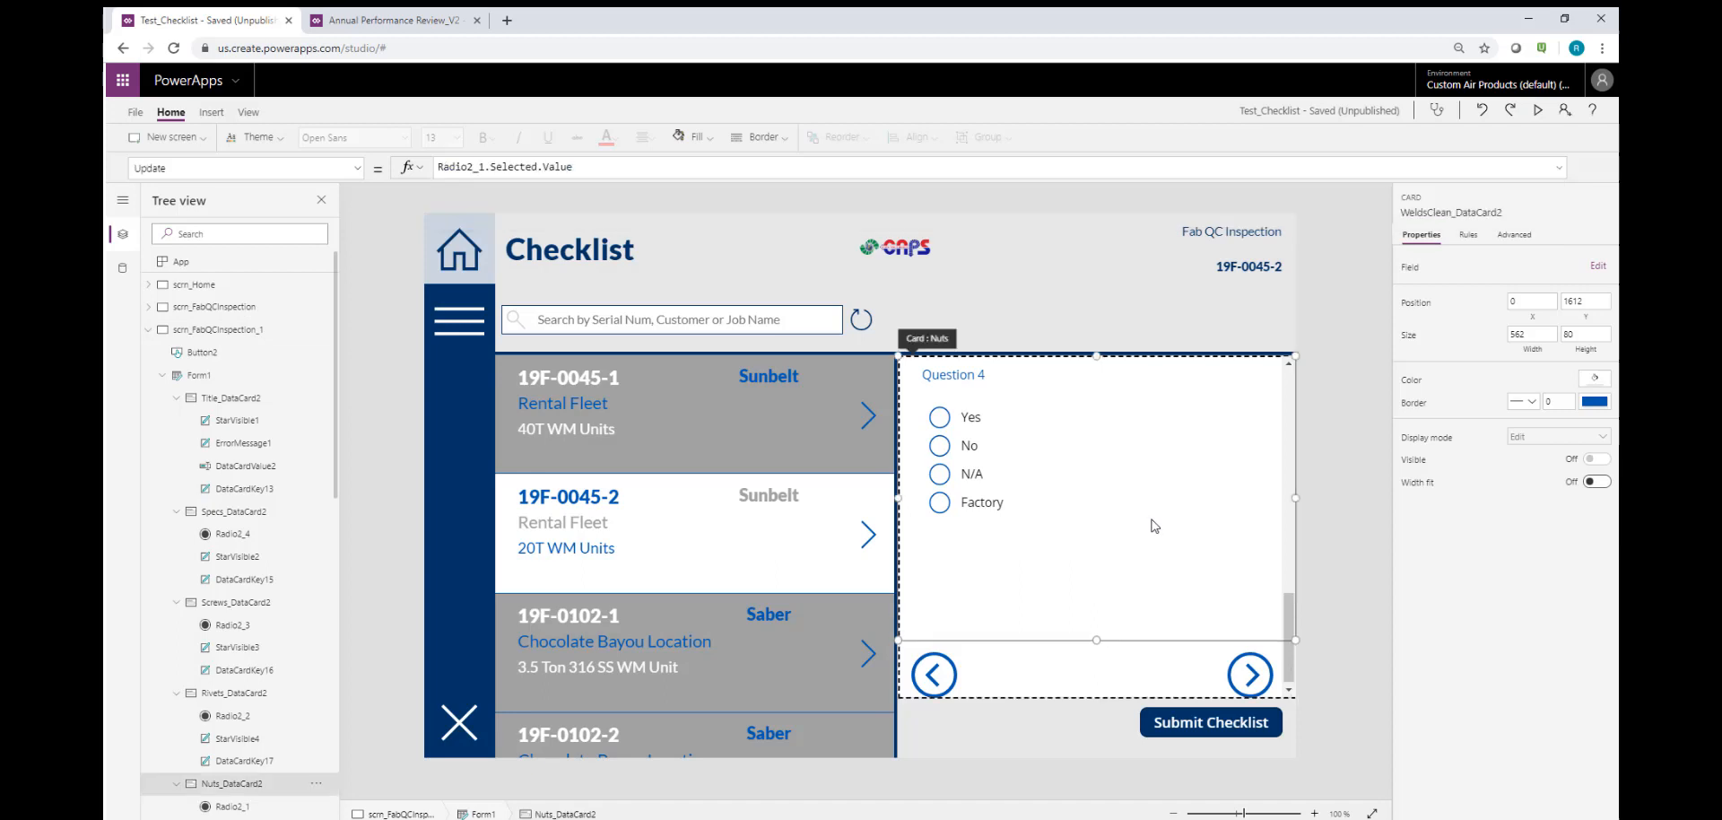
left_click(359, 179)
type("Visible")
left_click(277, 338)
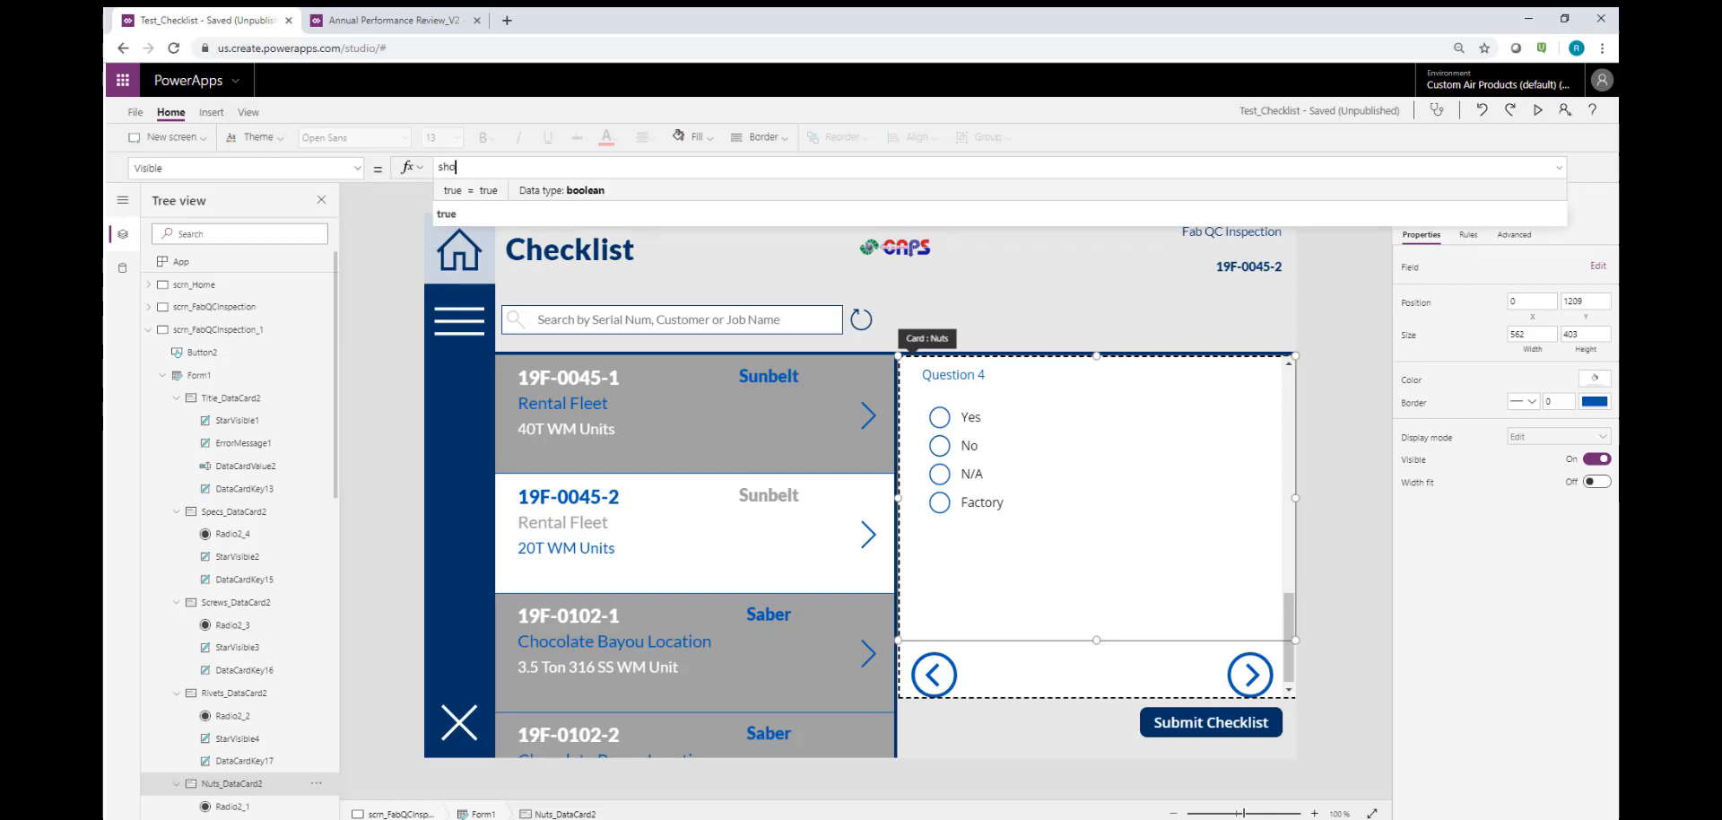
type("showQ4")
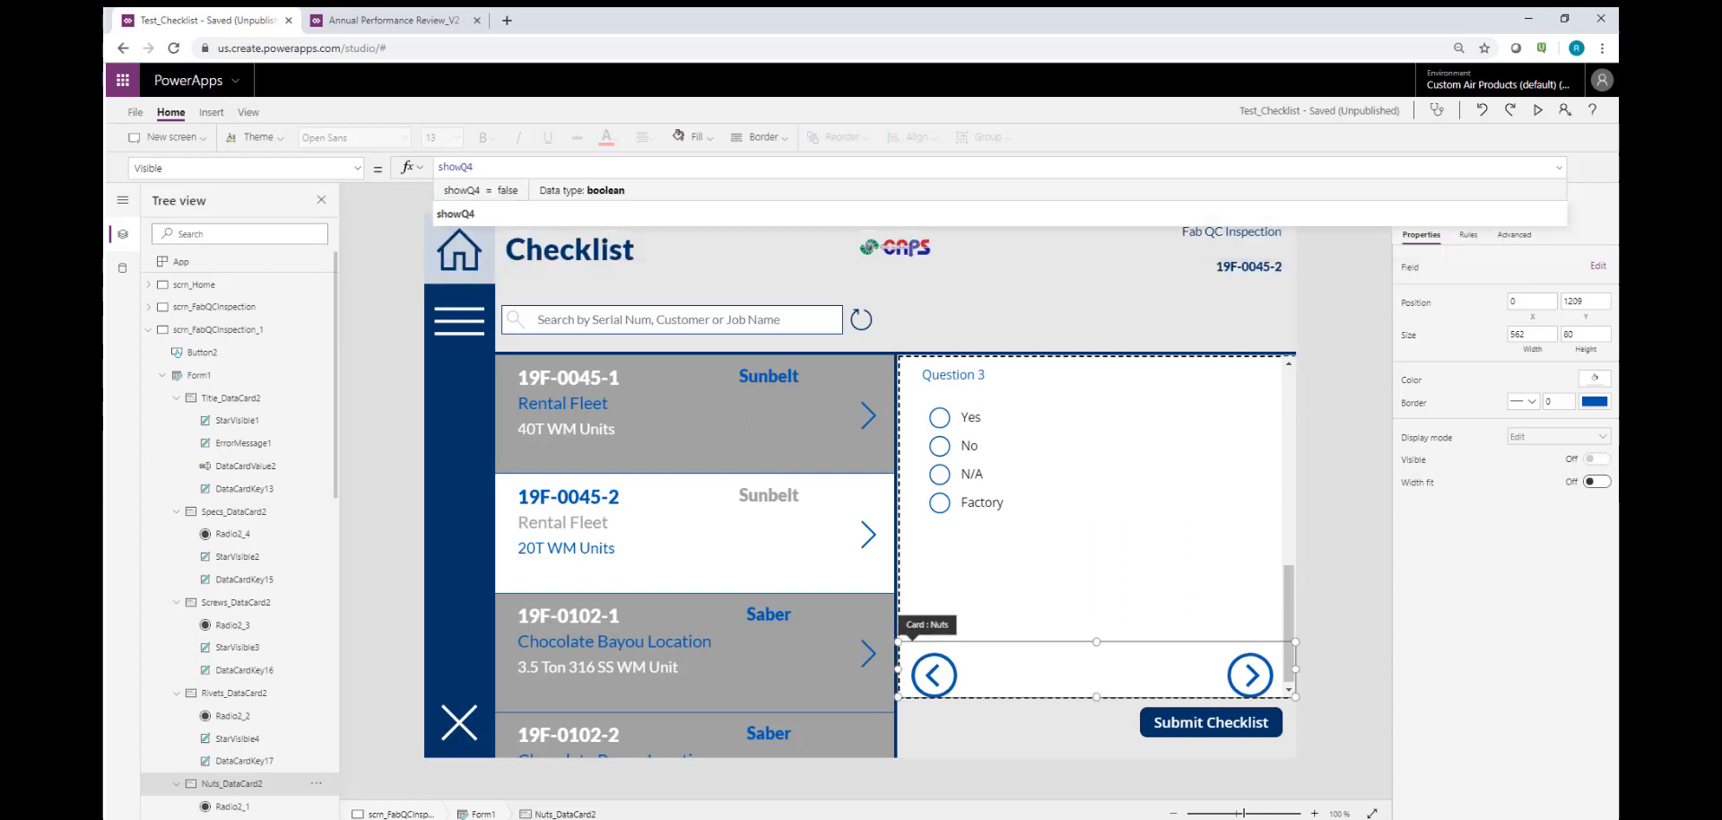
Step: Set the Visible property of the Rivets card (Question 3) to showQ3
left_click(1175, 513)
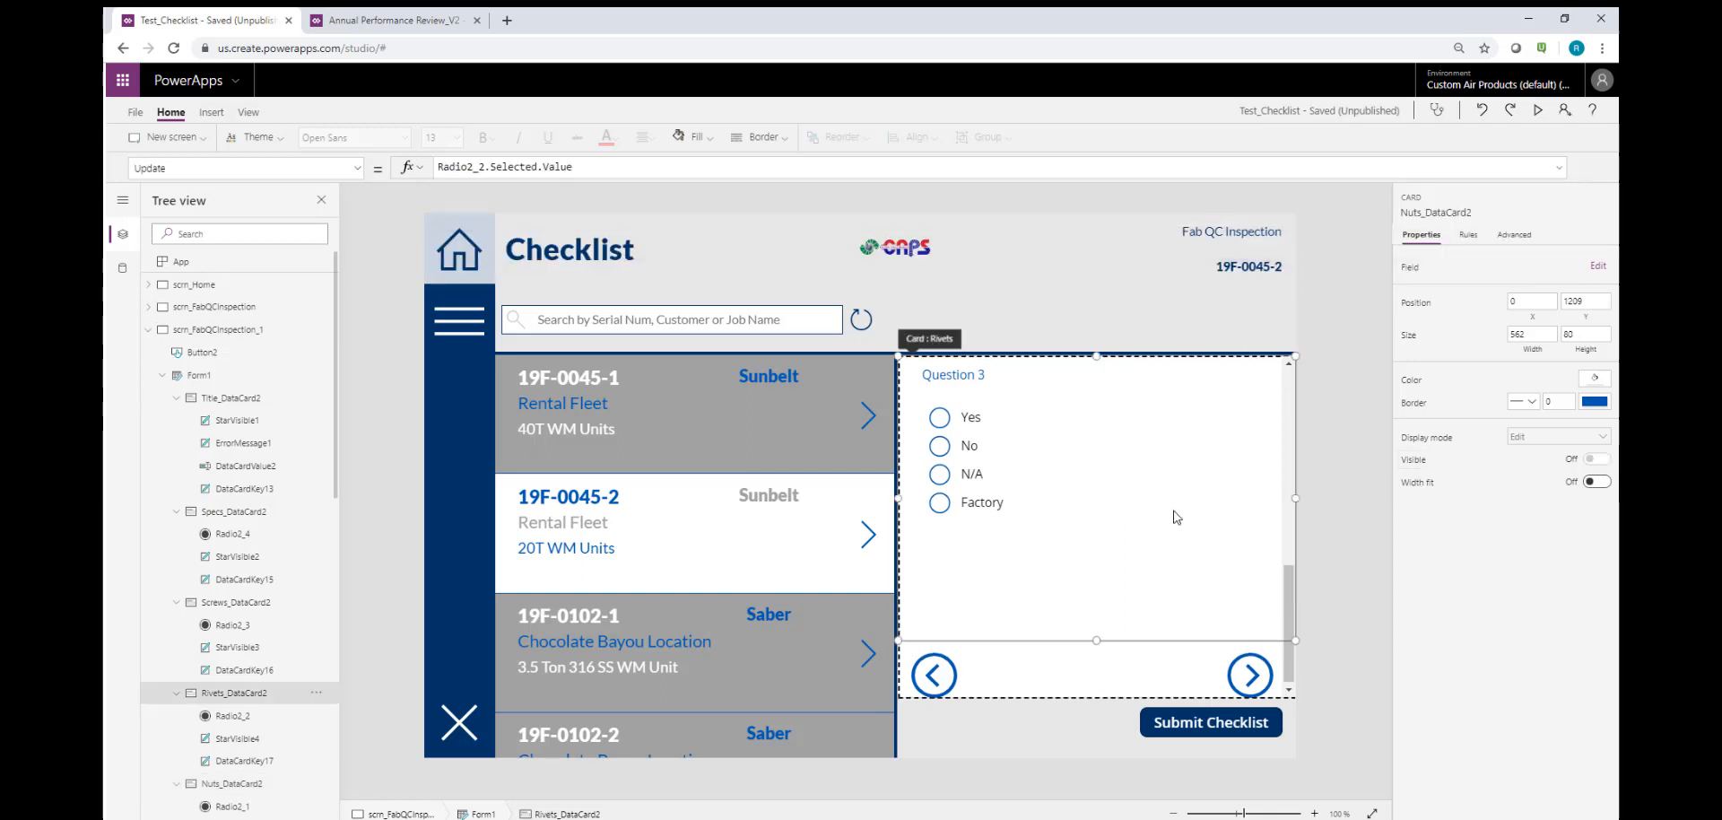
left_click(355, 169)
left_click(258, 327)
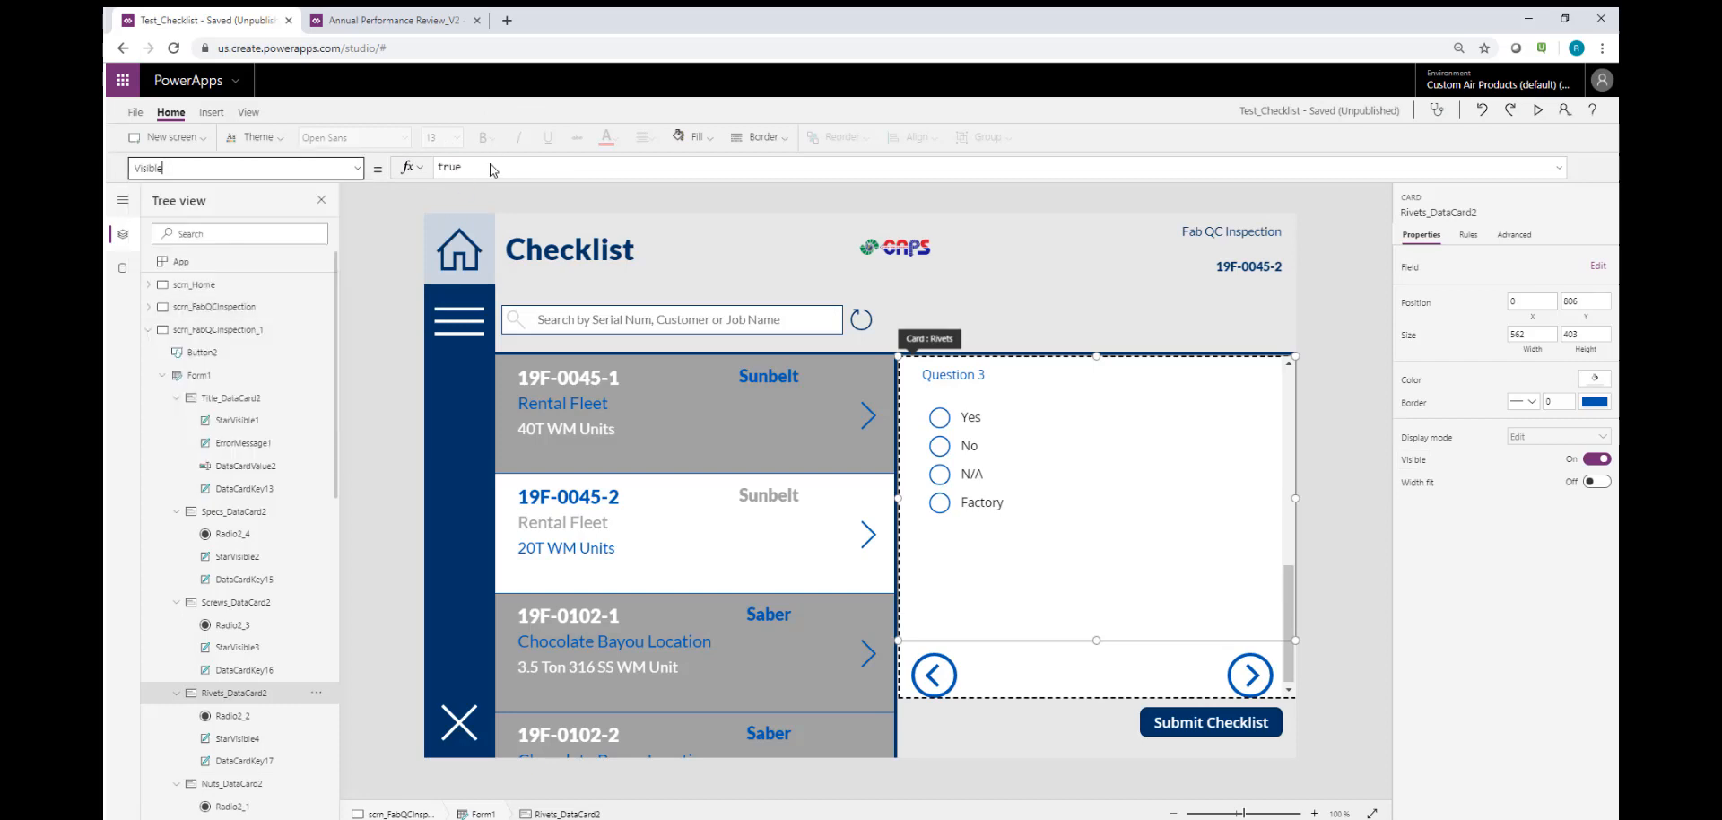
double_click(492, 168)
type("showQ3")
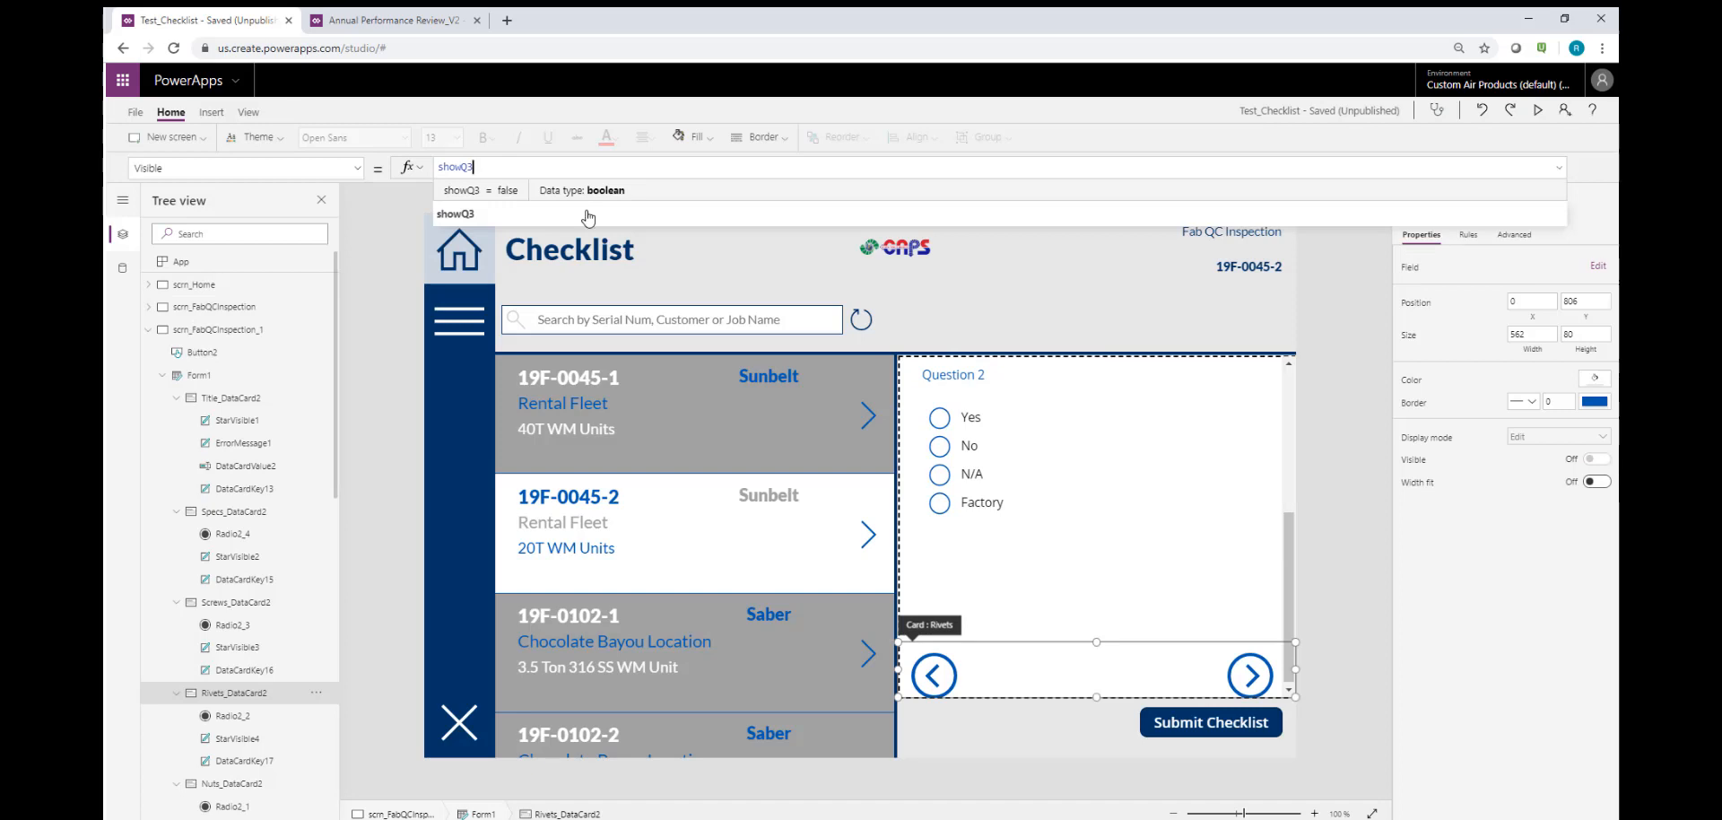
Step: Set the Visible property of the Screws card (Question 2) to showQ2
left_click(1075, 489)
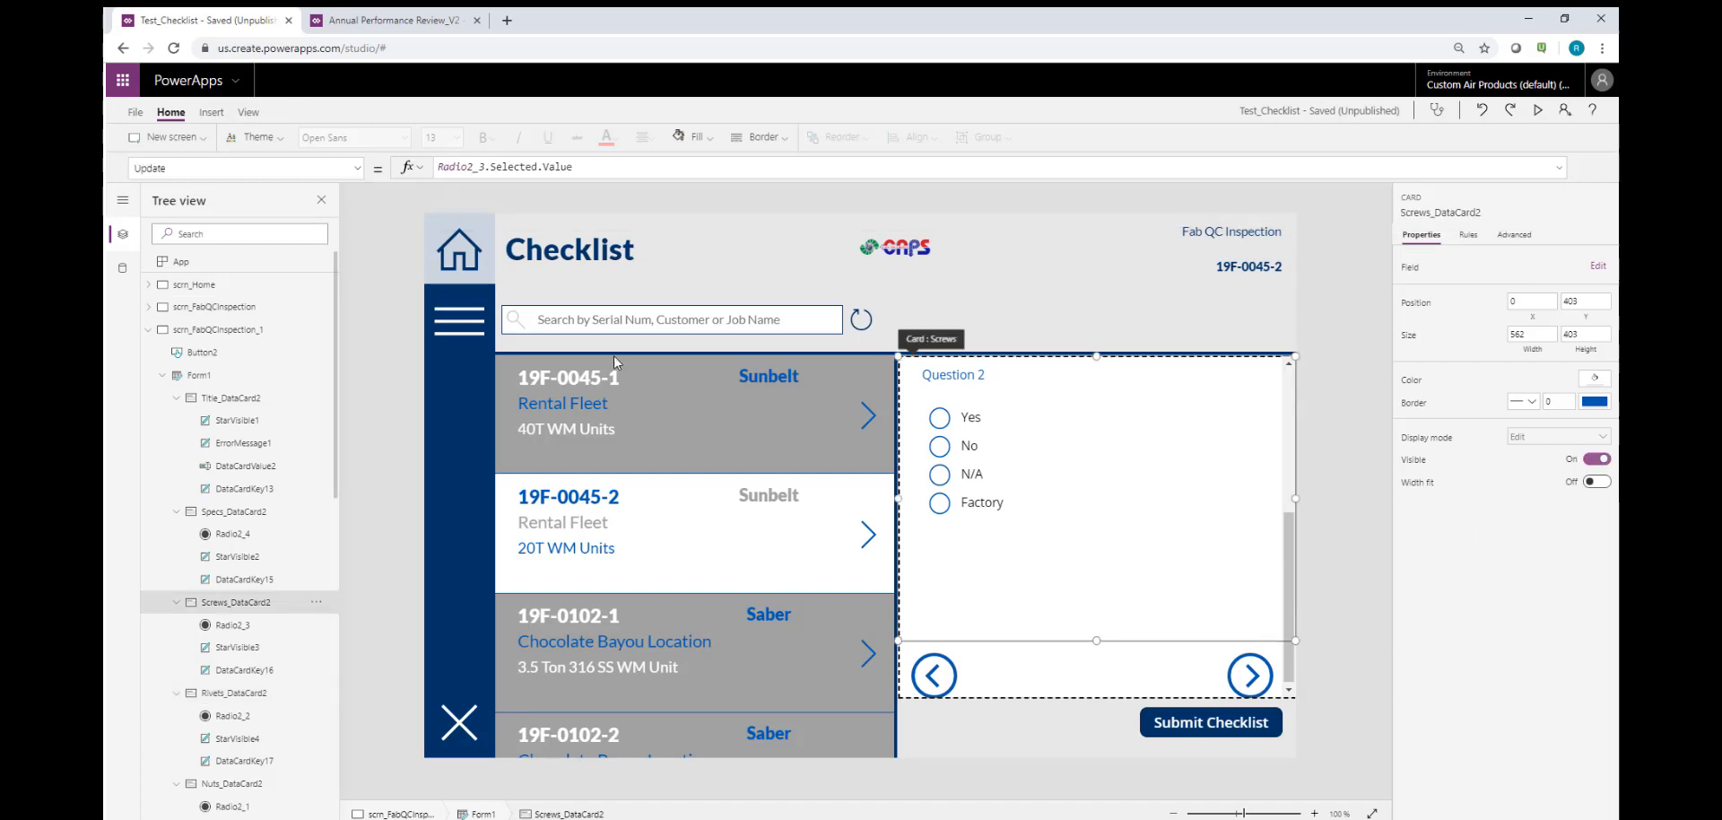
left_click(357, 168)
left_click(277, 328)
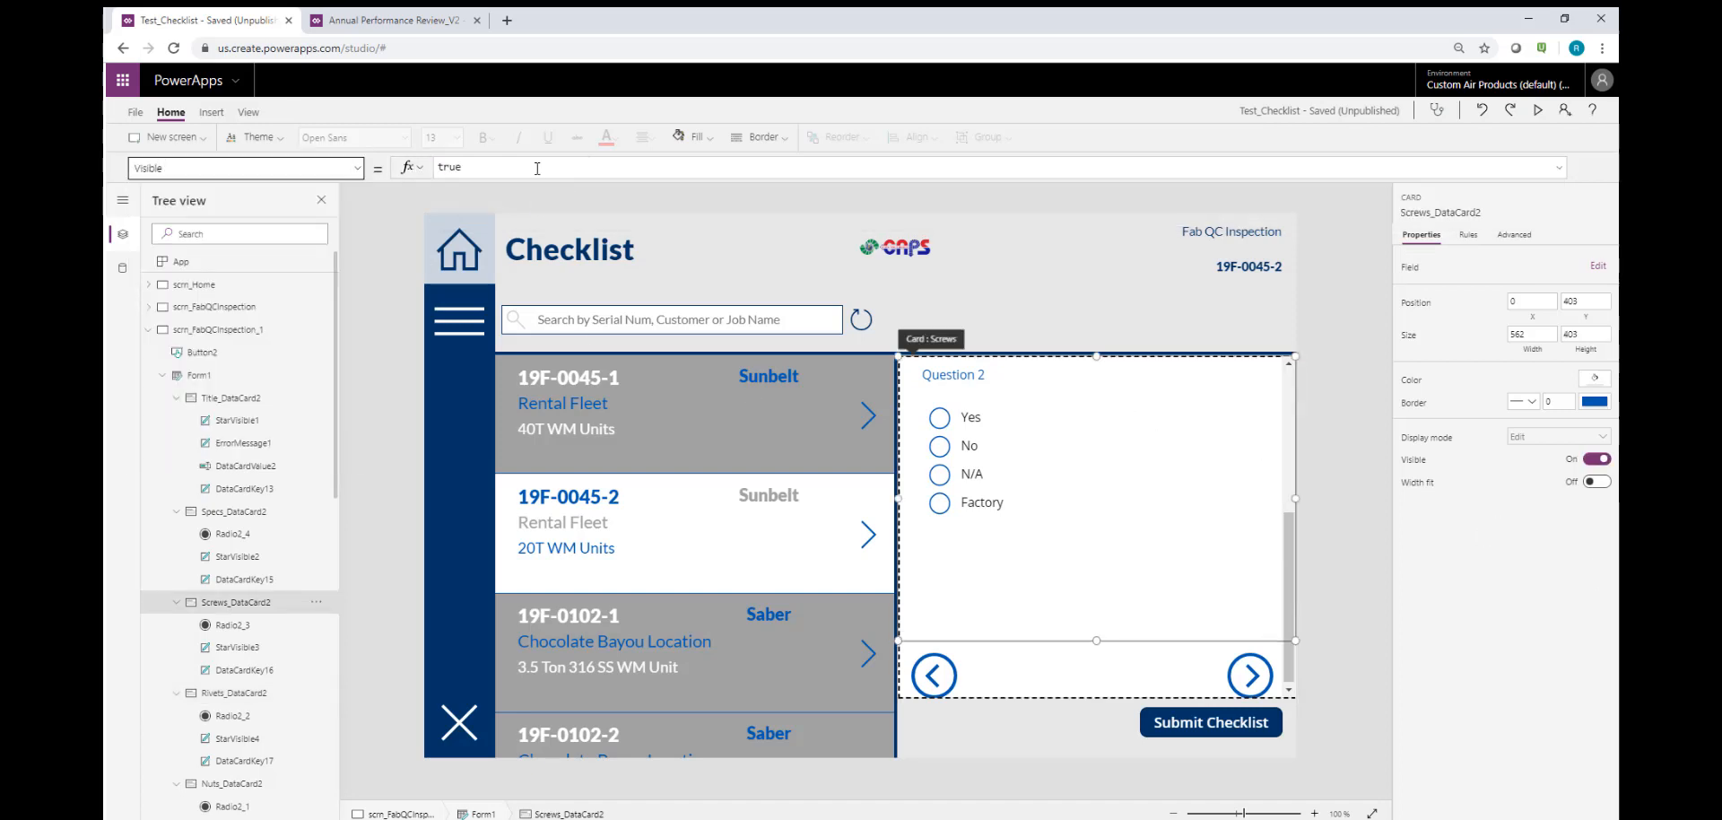
left_click(537, 169)
key("ctrl+a")
type("showQ")
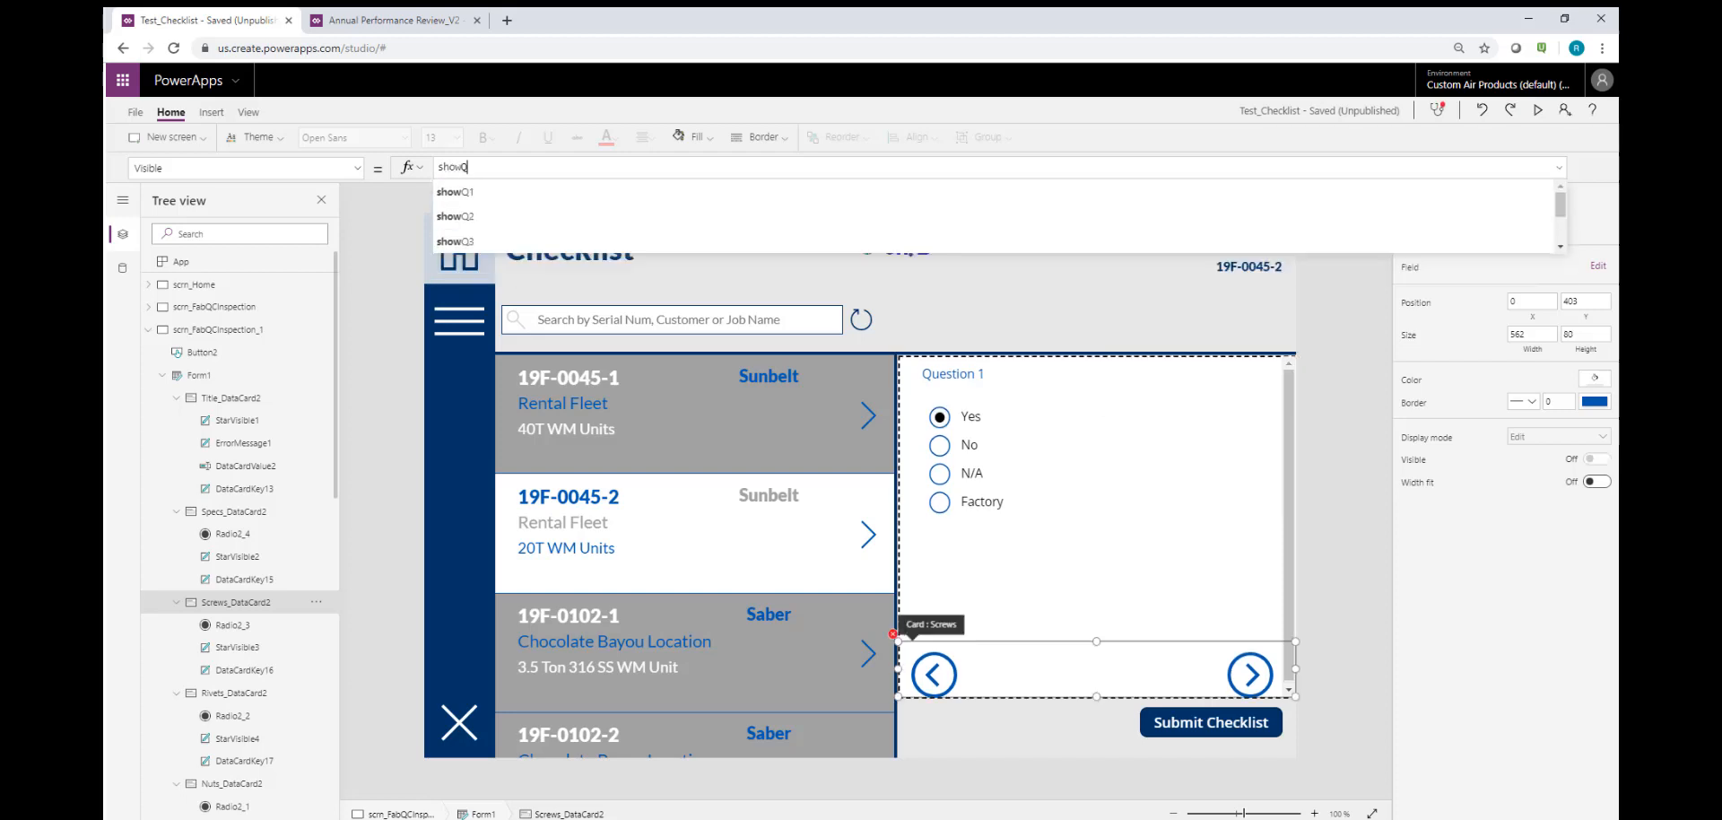
type("1")
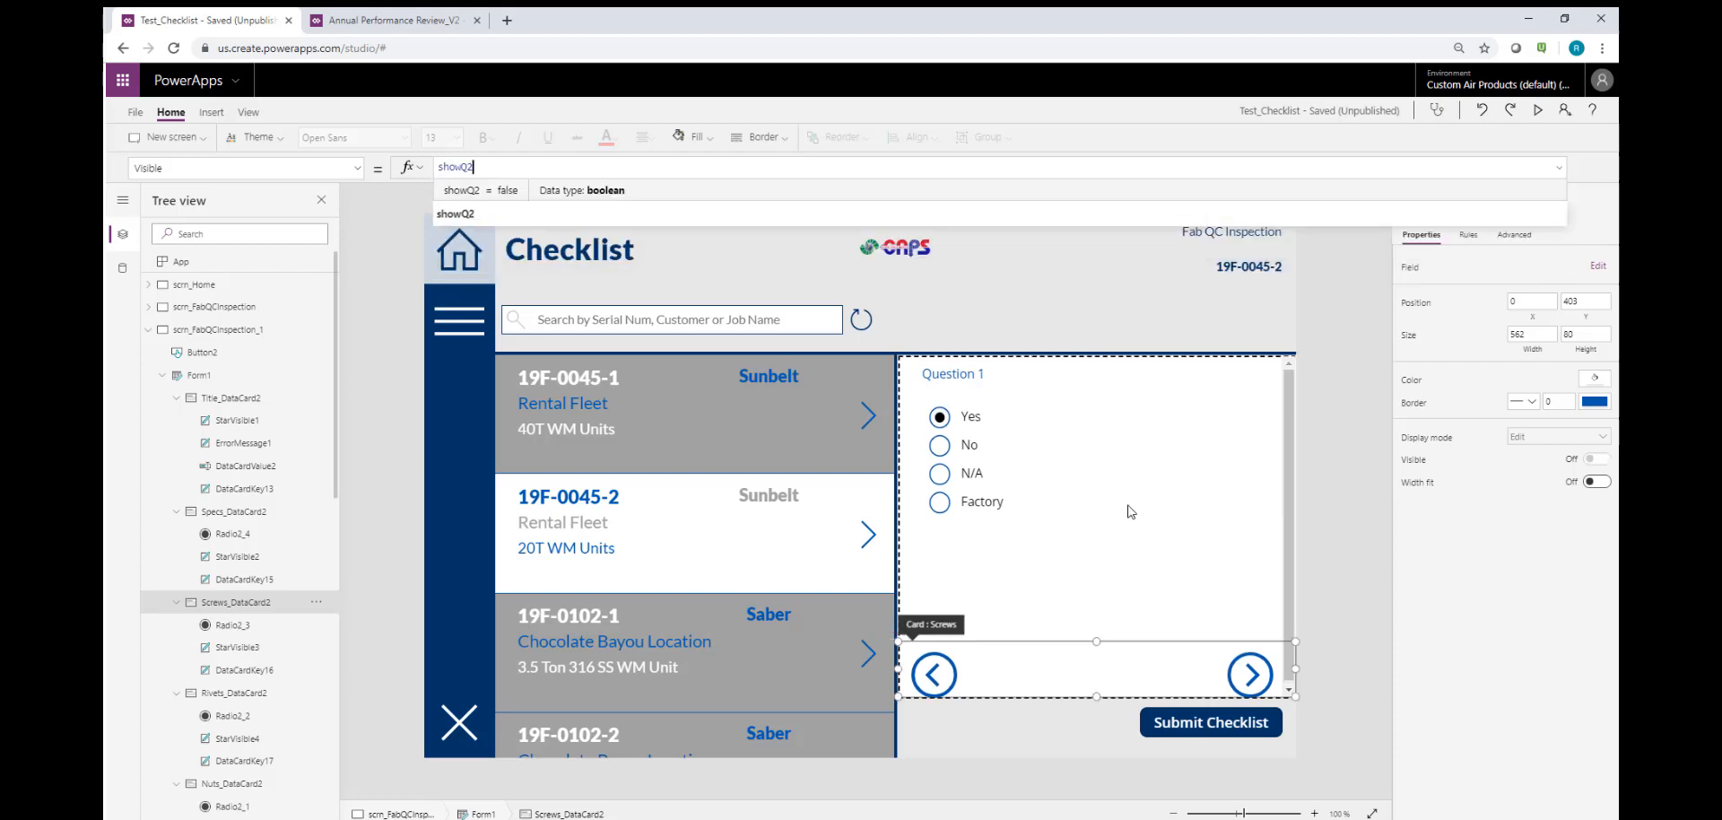
Step: Set the Specs card's (Question 1) Visible property to showQ1, and visit scrn_Home and return to the inspection screen to rerun OnVisible
left_click(1129, 505)
left_click(296, 167)
type("Visible")
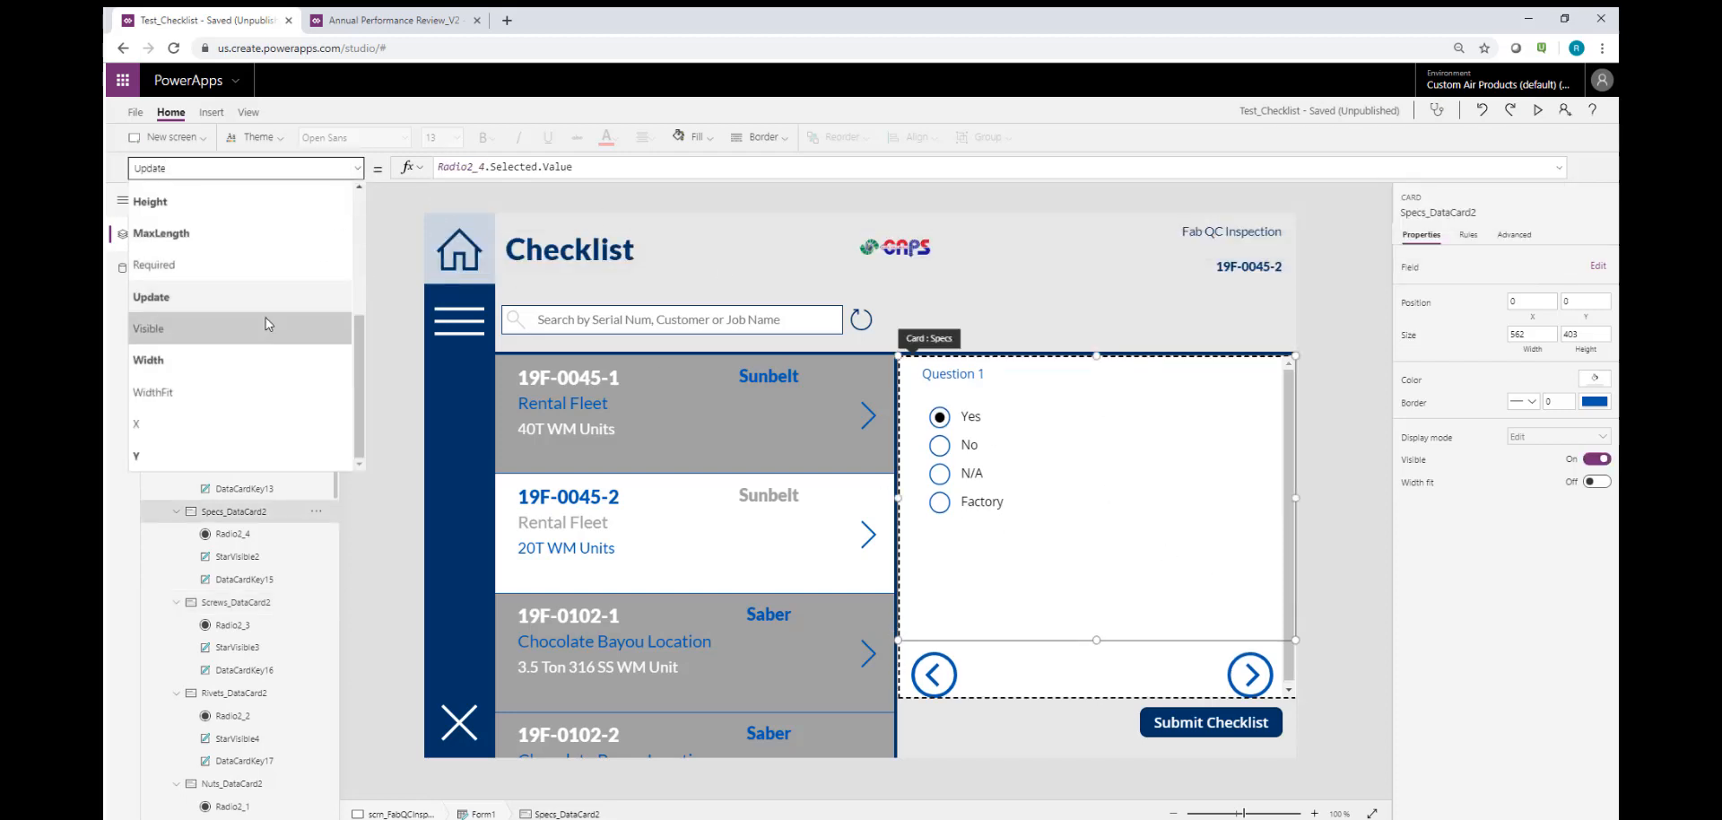
key("Return")
left_click(506, 169)
key("ctrl+a")
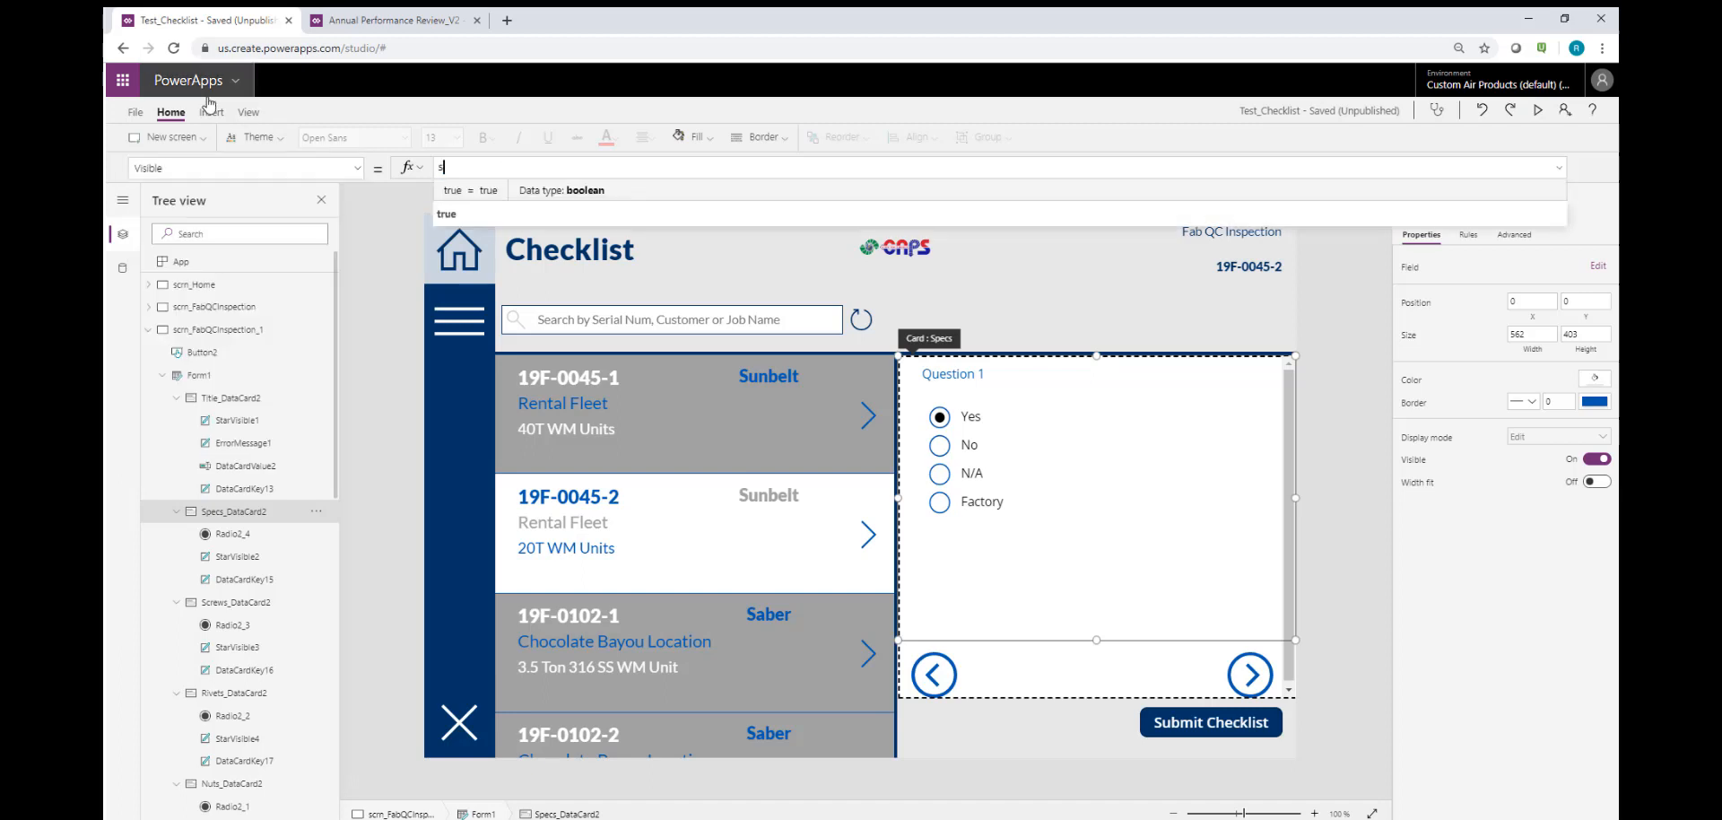
type("showQ1")
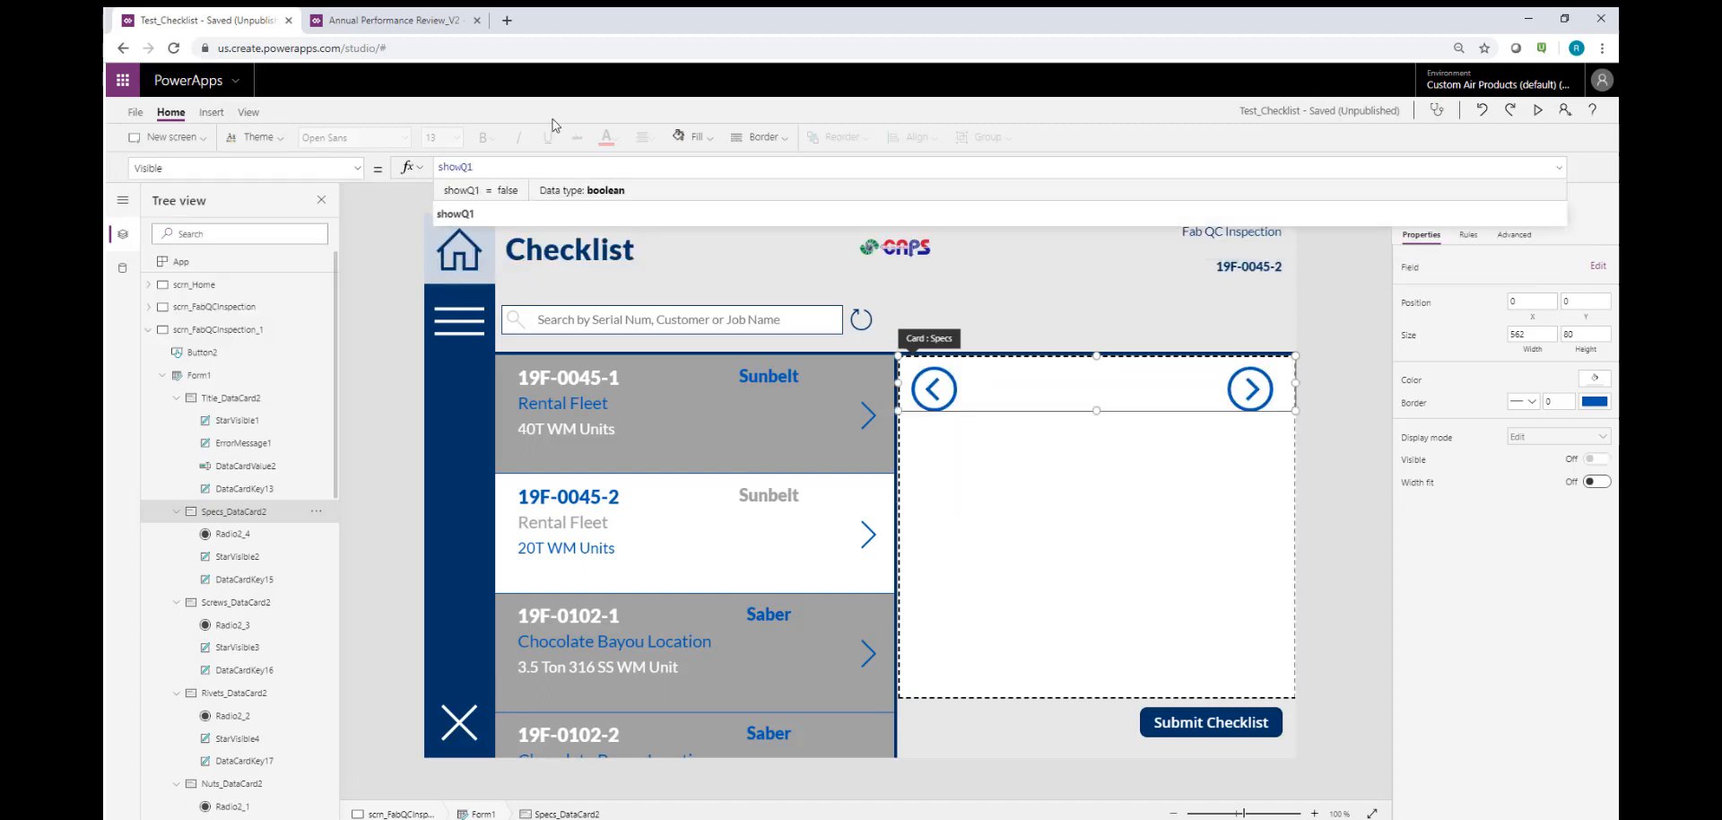
left_click(218, 287)
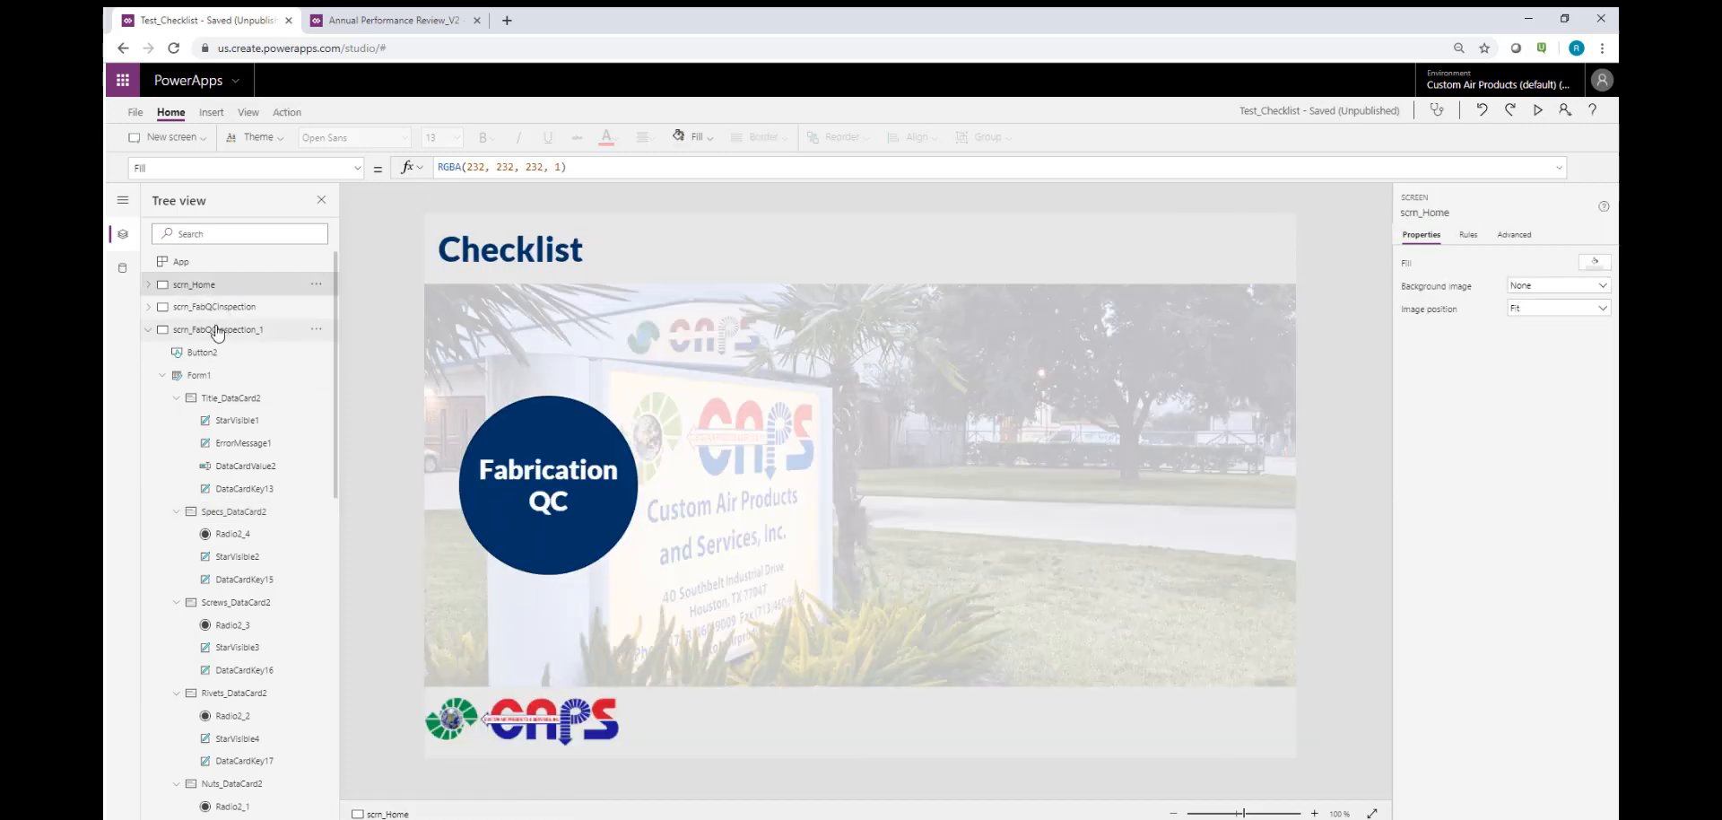
left_click(215, 330)
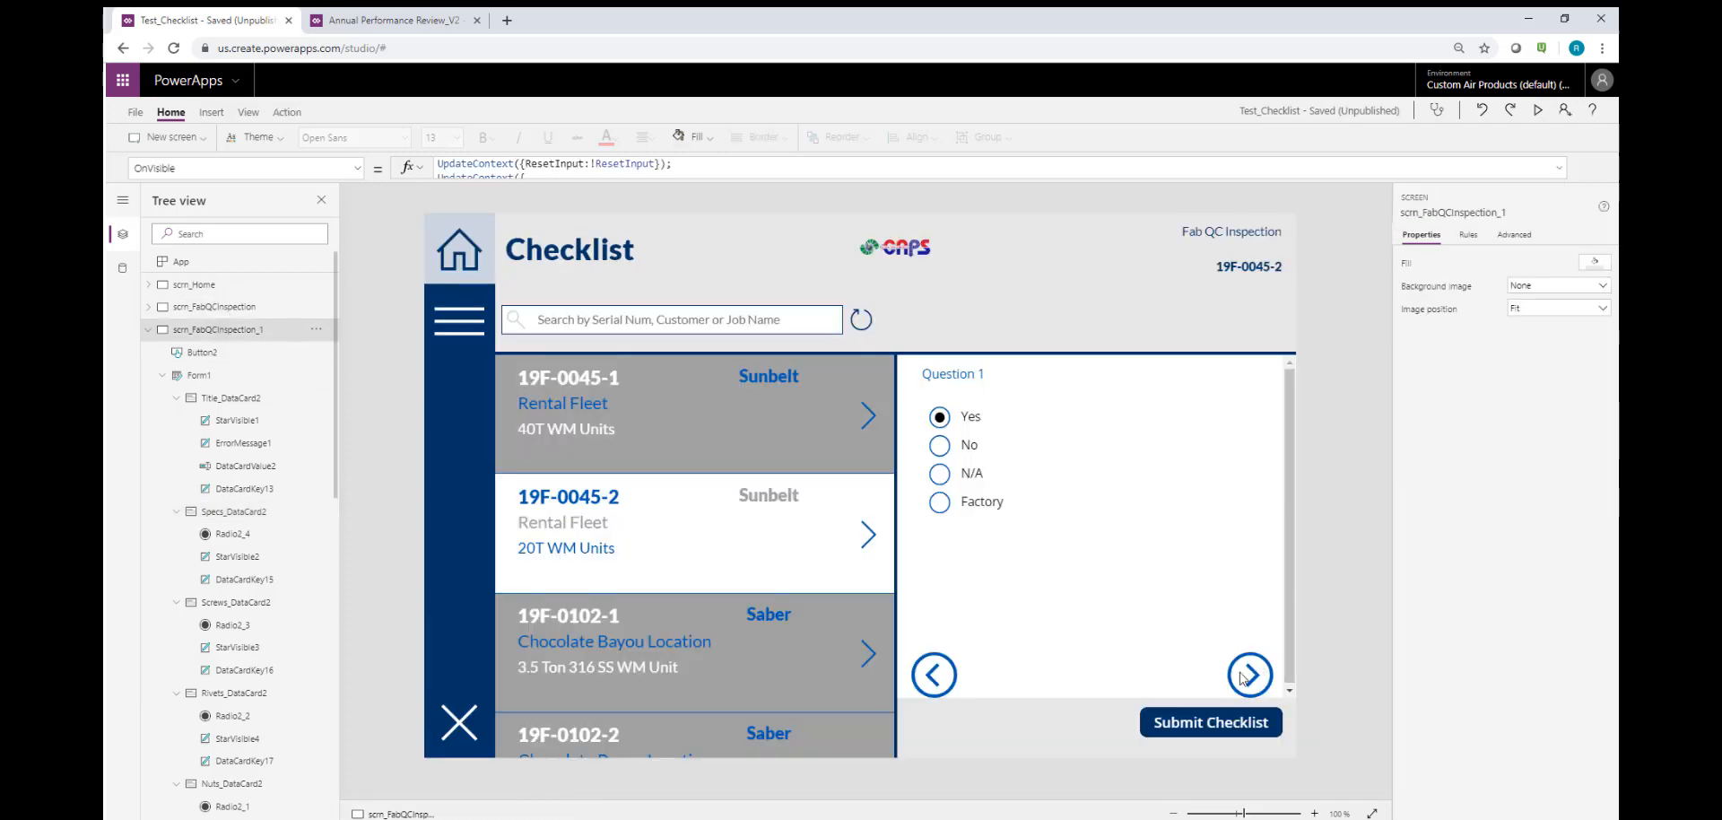
Step: Select the Back and Next icons together in the navigation card and nudge them up to Y 11
left_click(974, 679)
left_click(933, 674)
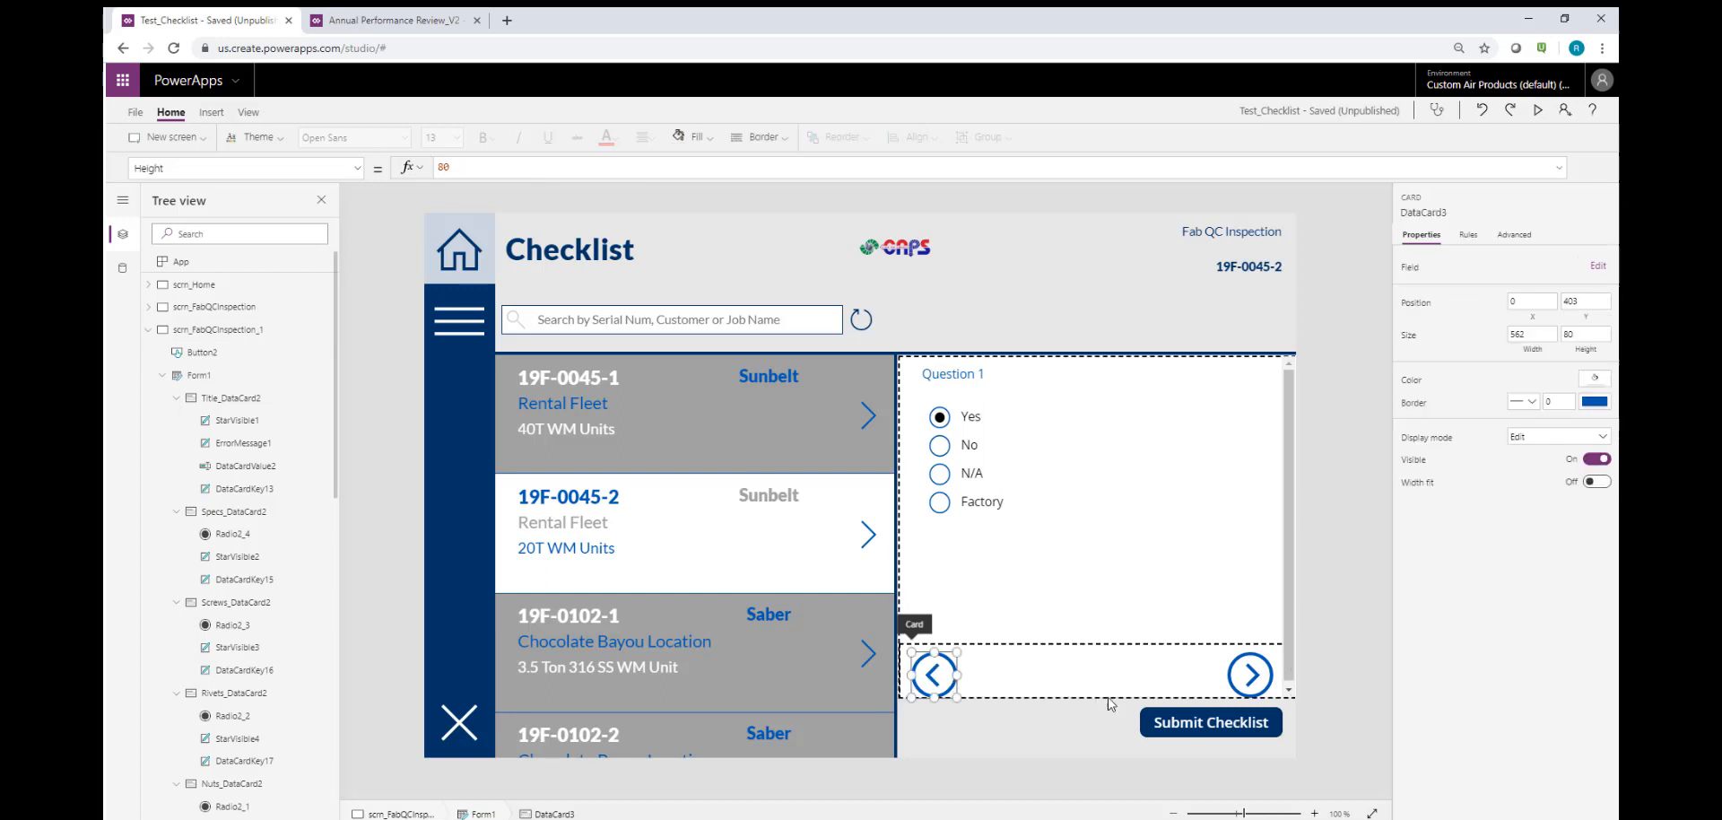
left_click(1254, 677, "shift")
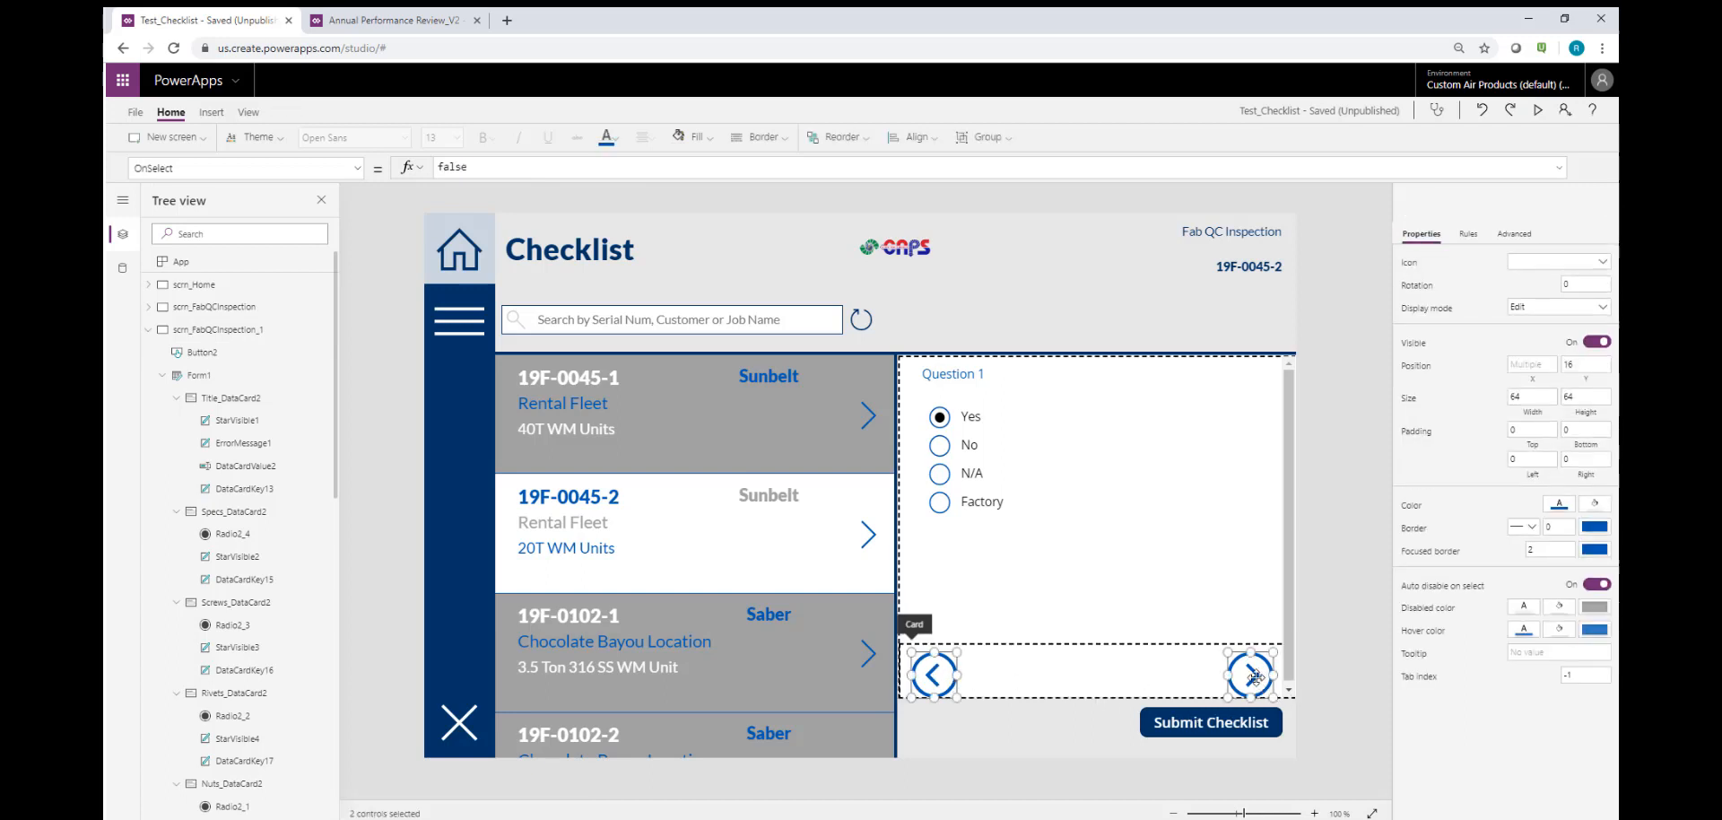
left_click(1310, 532)
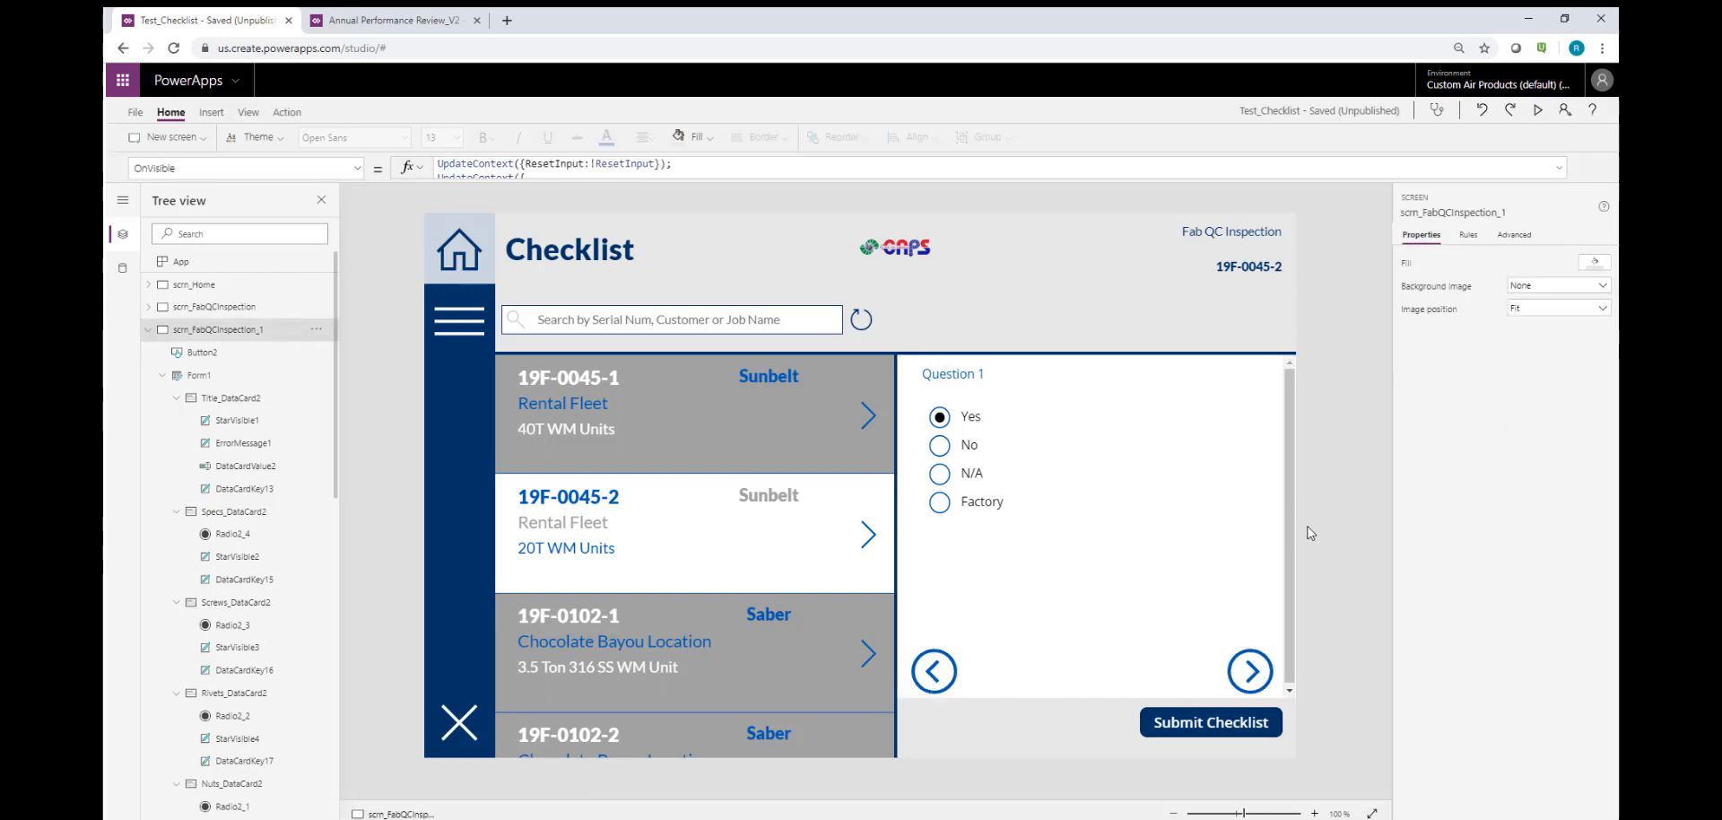
Step: Extend the bottom edge of Form1 slightly to a height of 487 so the navigation card fits inside
left_click(1154, 679)
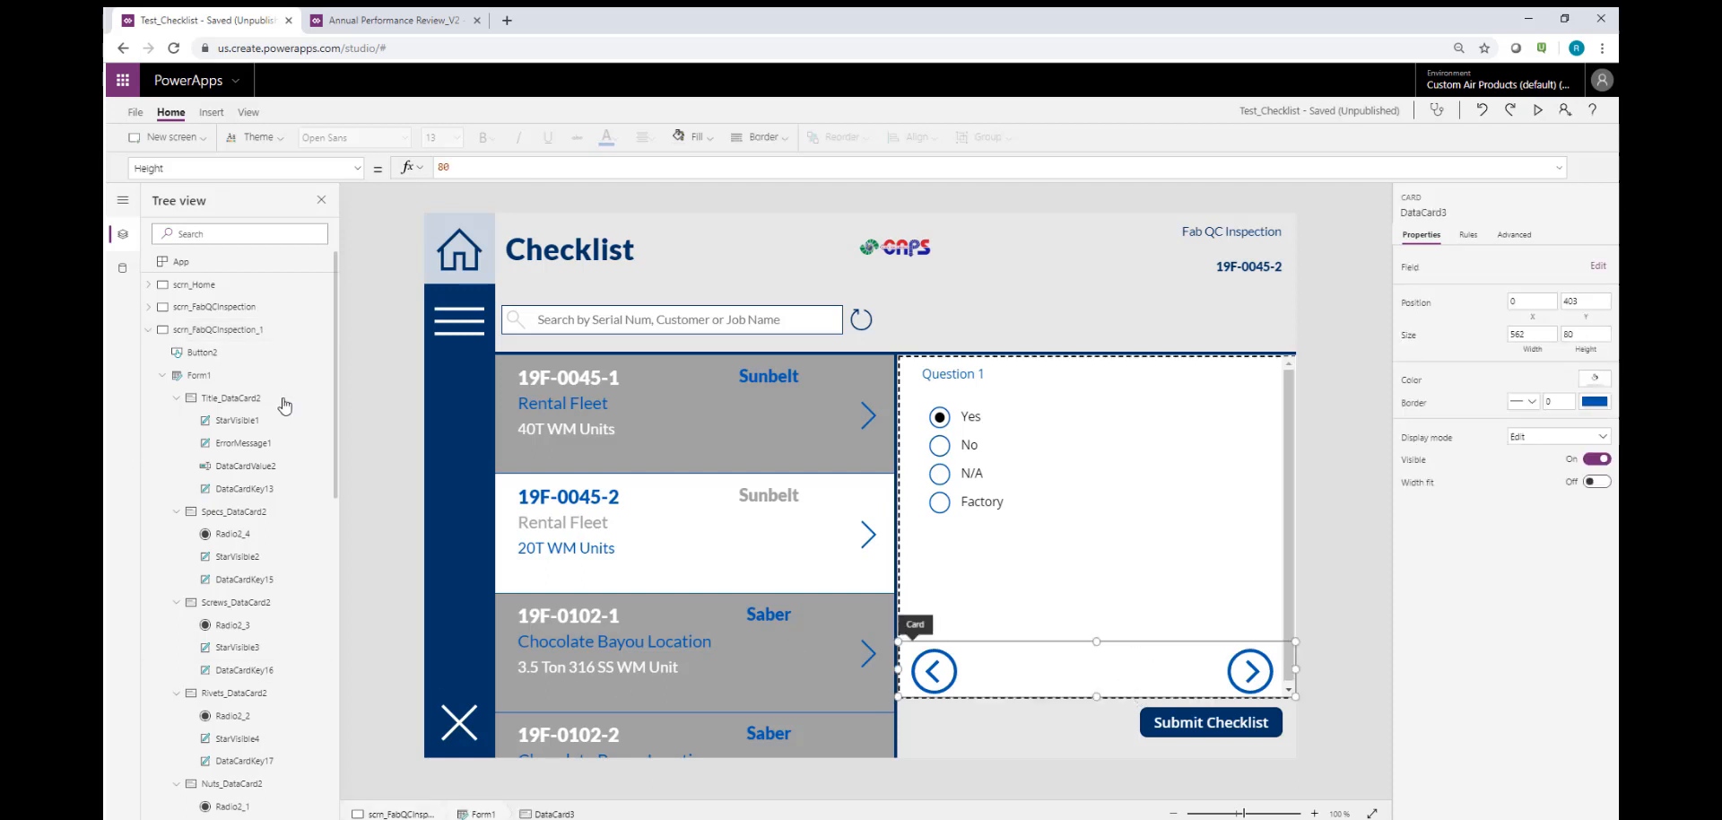
left_click(225, 374)
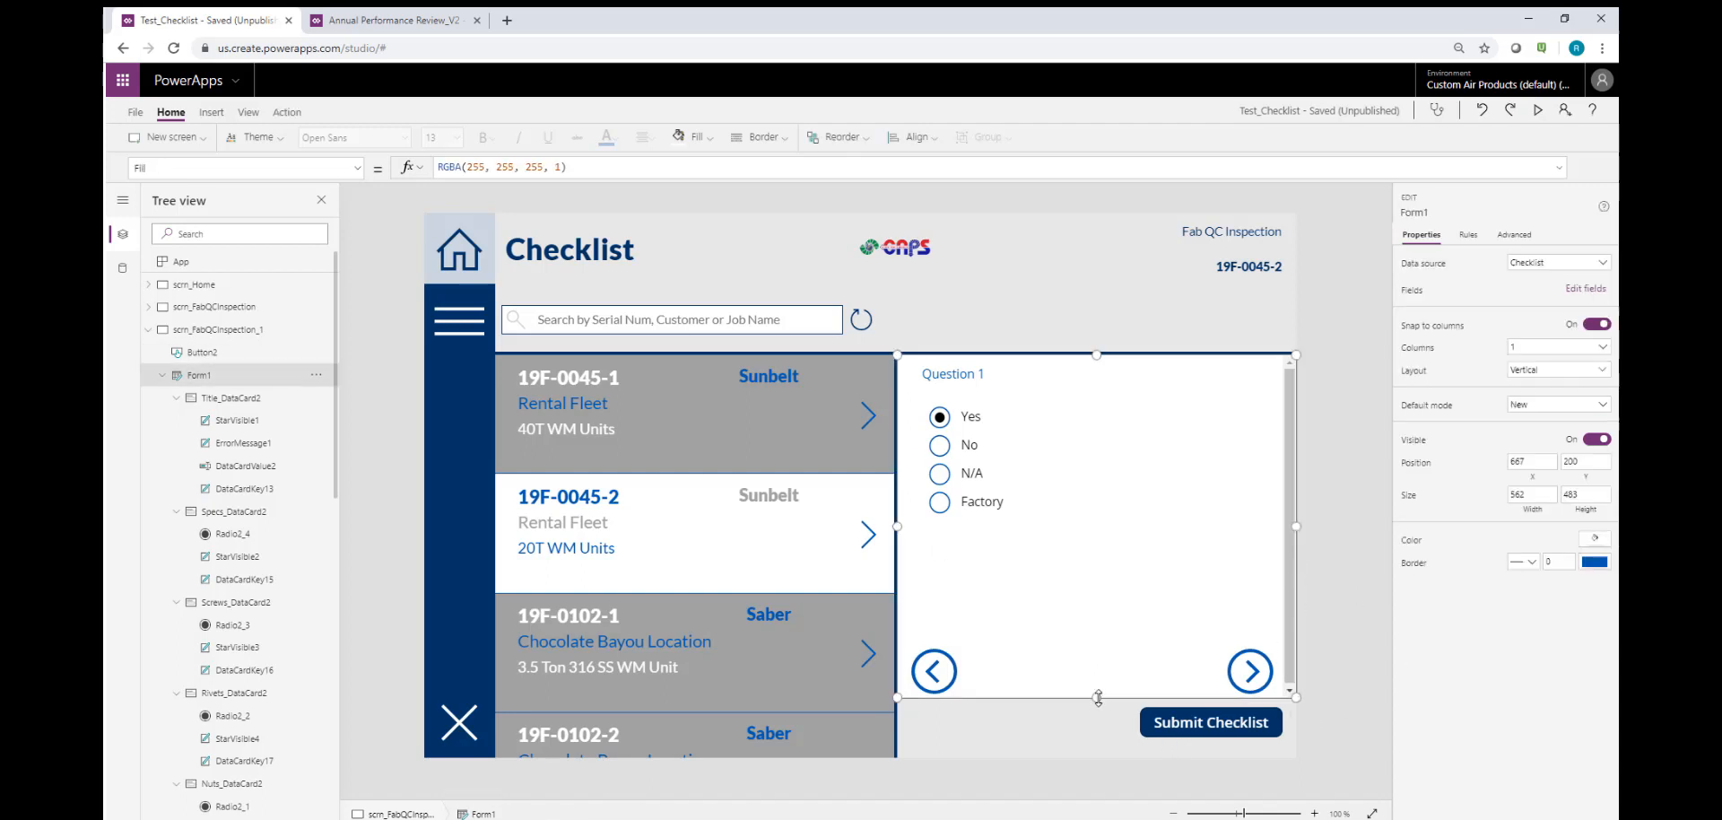
left_click_drag(1098, 700, 1098, 702)
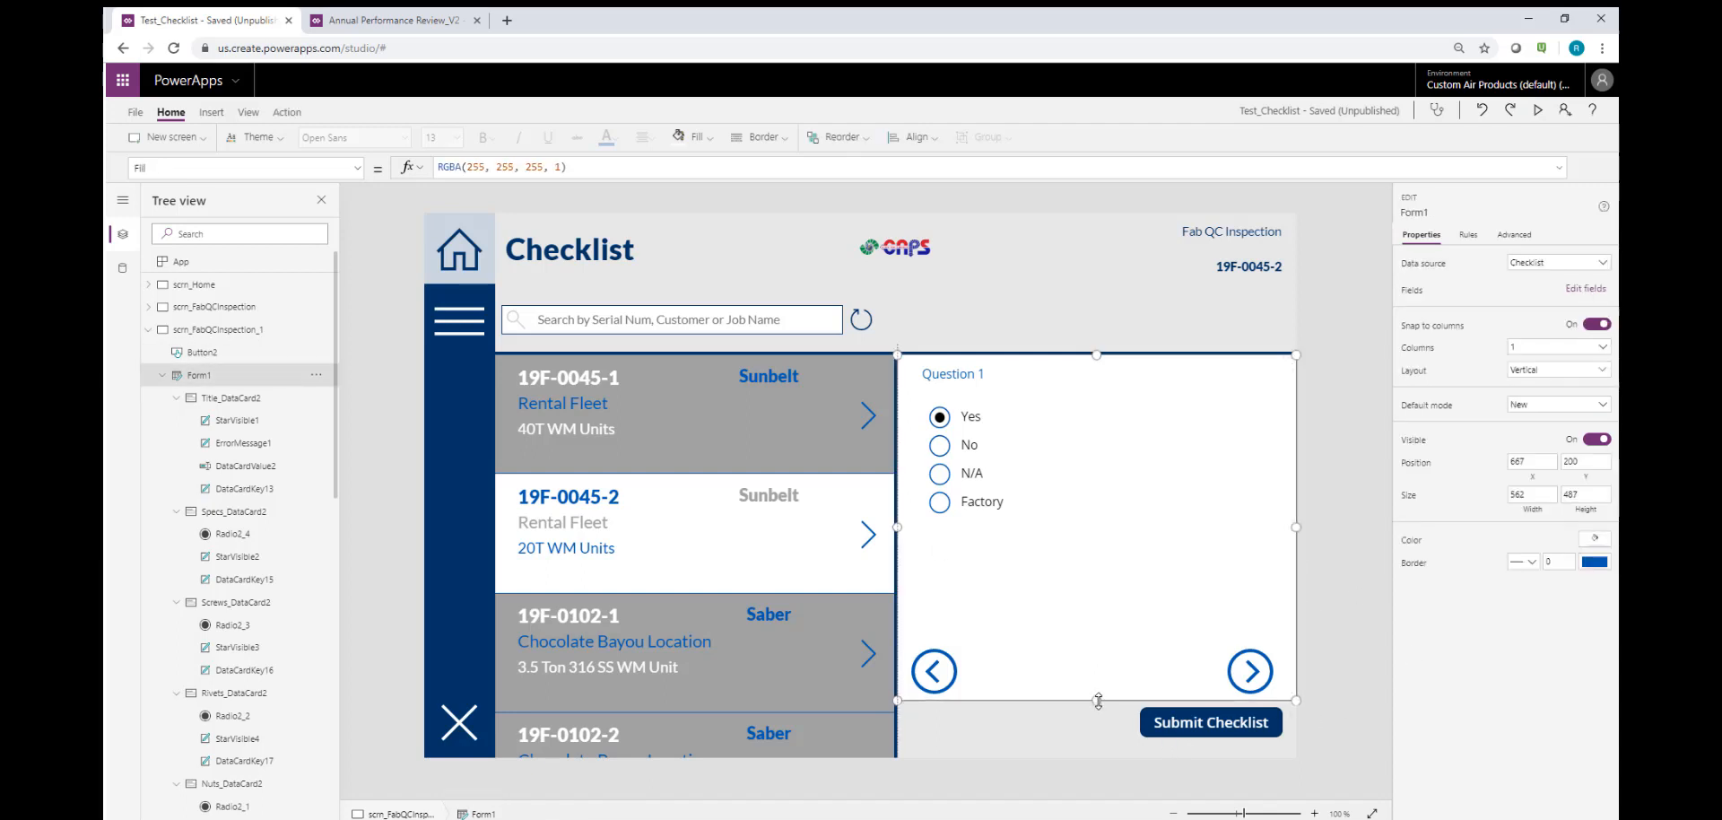
left_click(1371, 358)
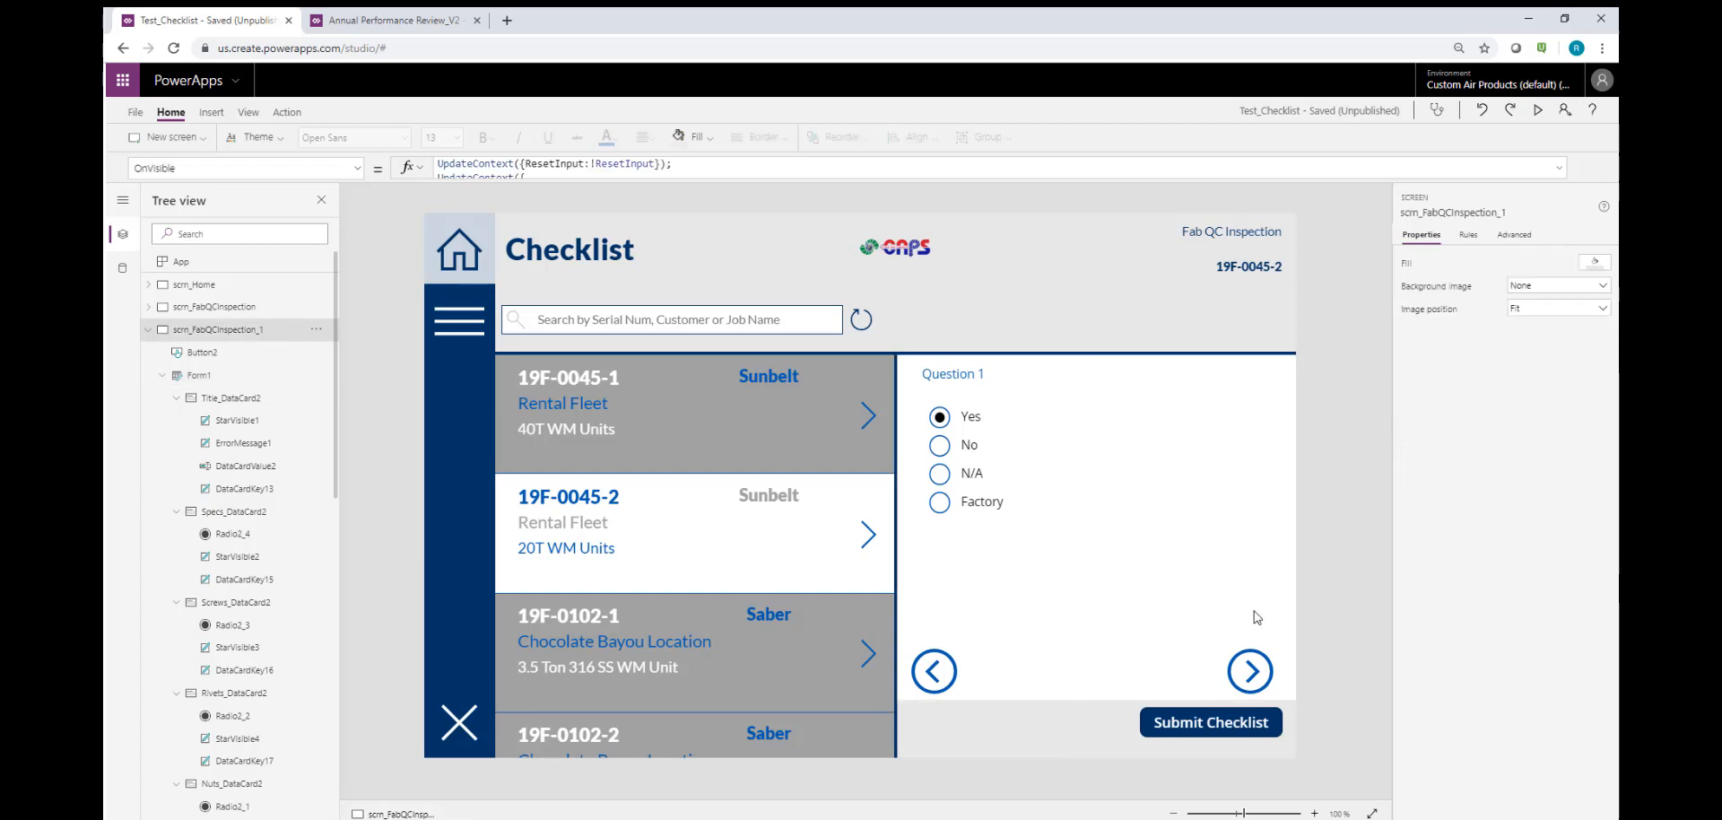
Step: Shift the Back icon right to X 35 and the Next icon right to X 474 in the navigation card
left_click(951, 680)
left_click(951, 676)
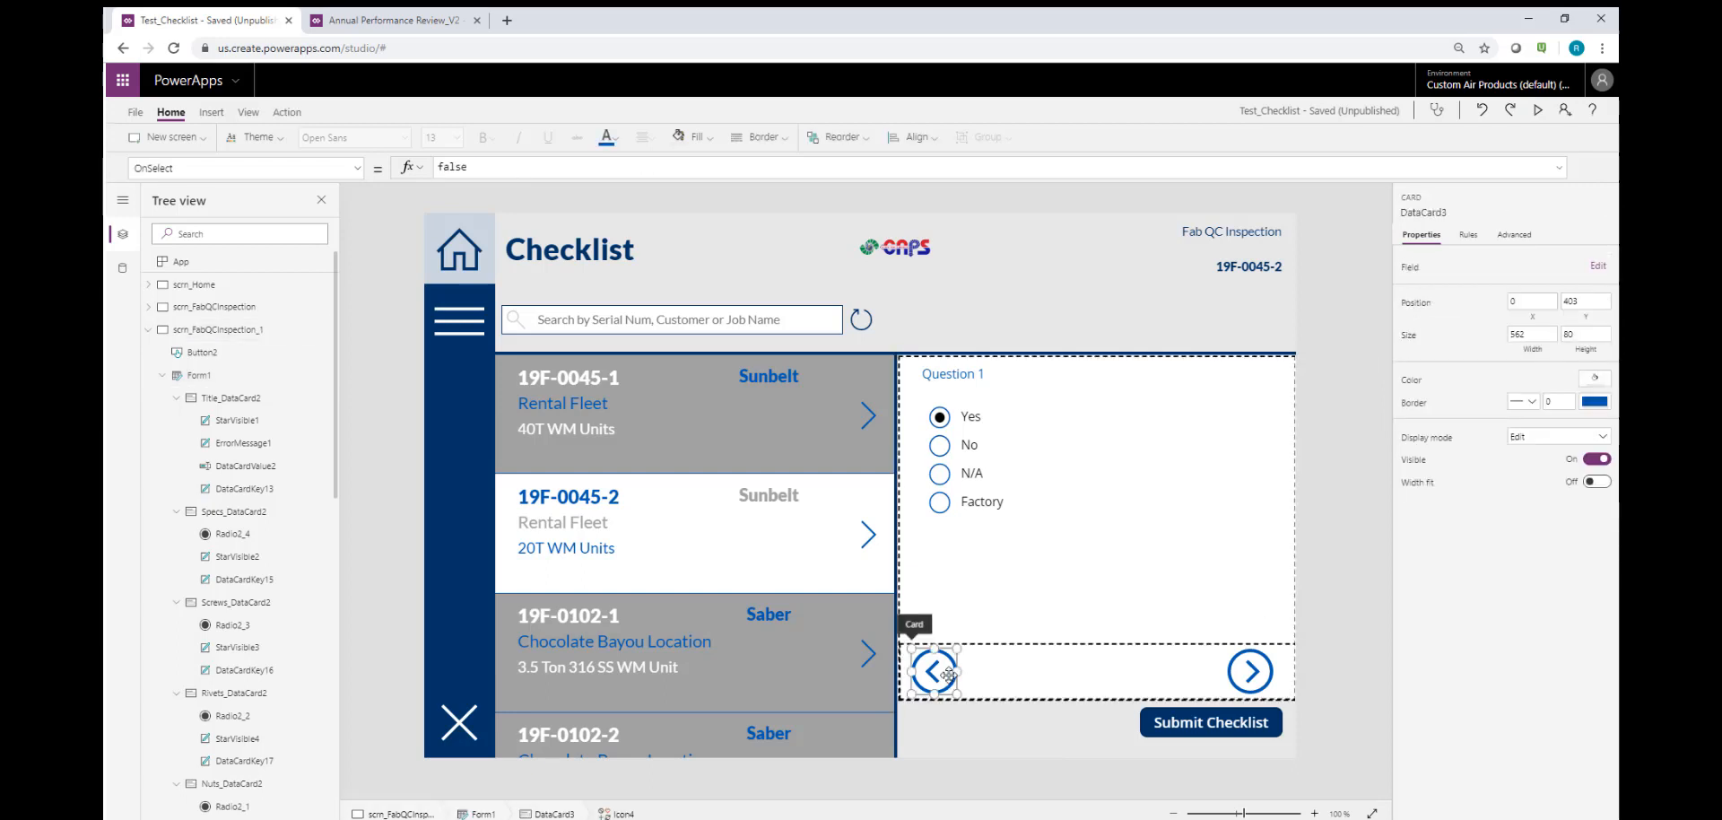
left_click_drag(951, 673, 964, 672)
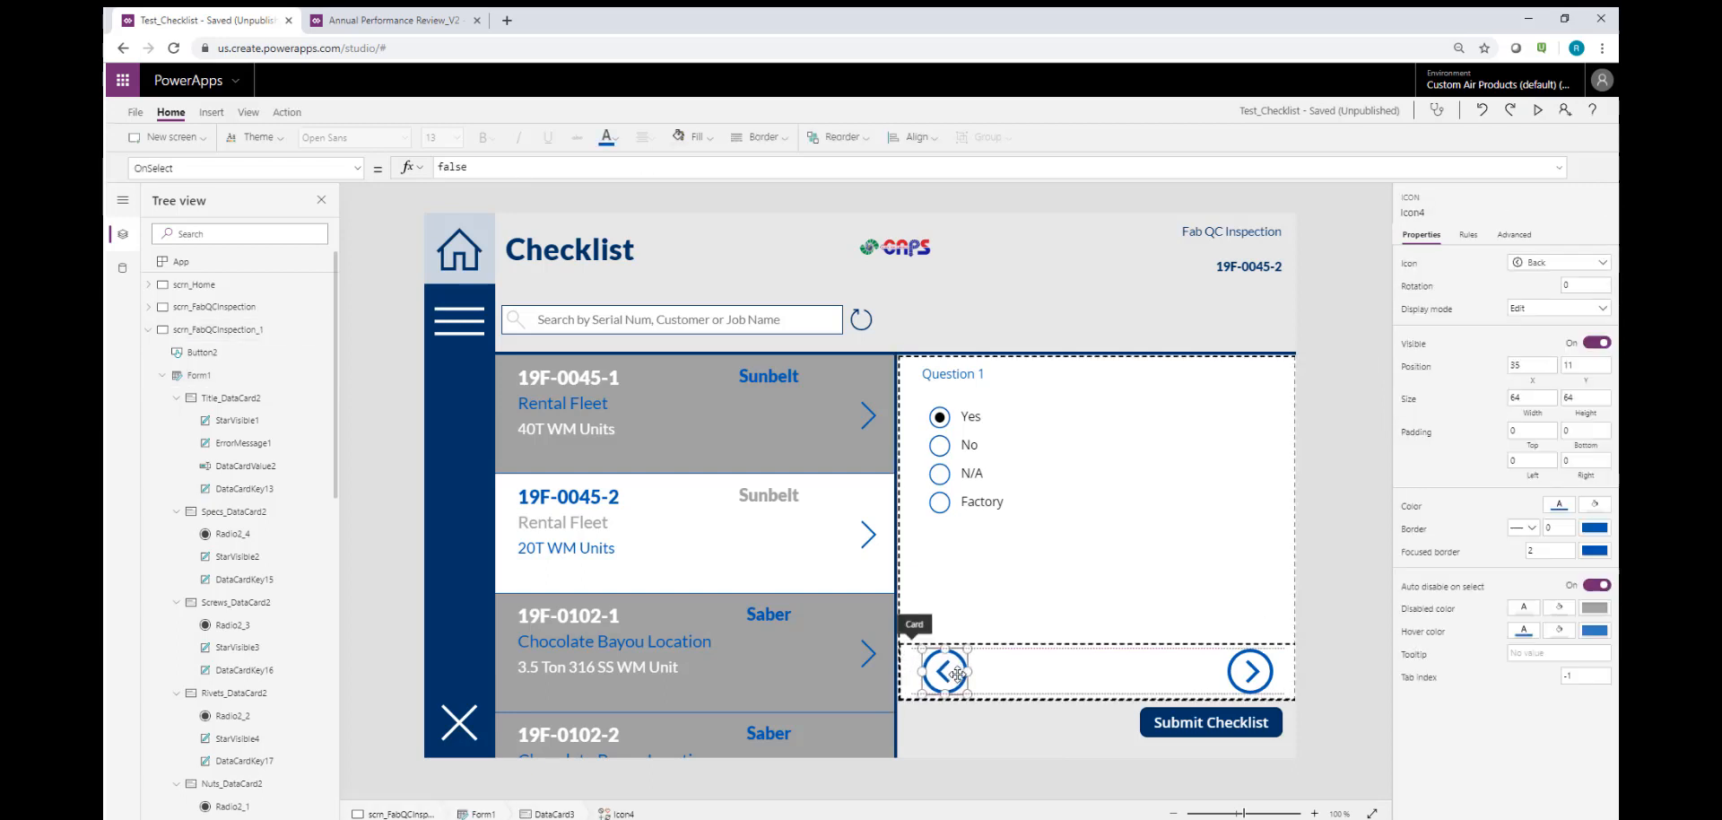
left_click(1255, 678)
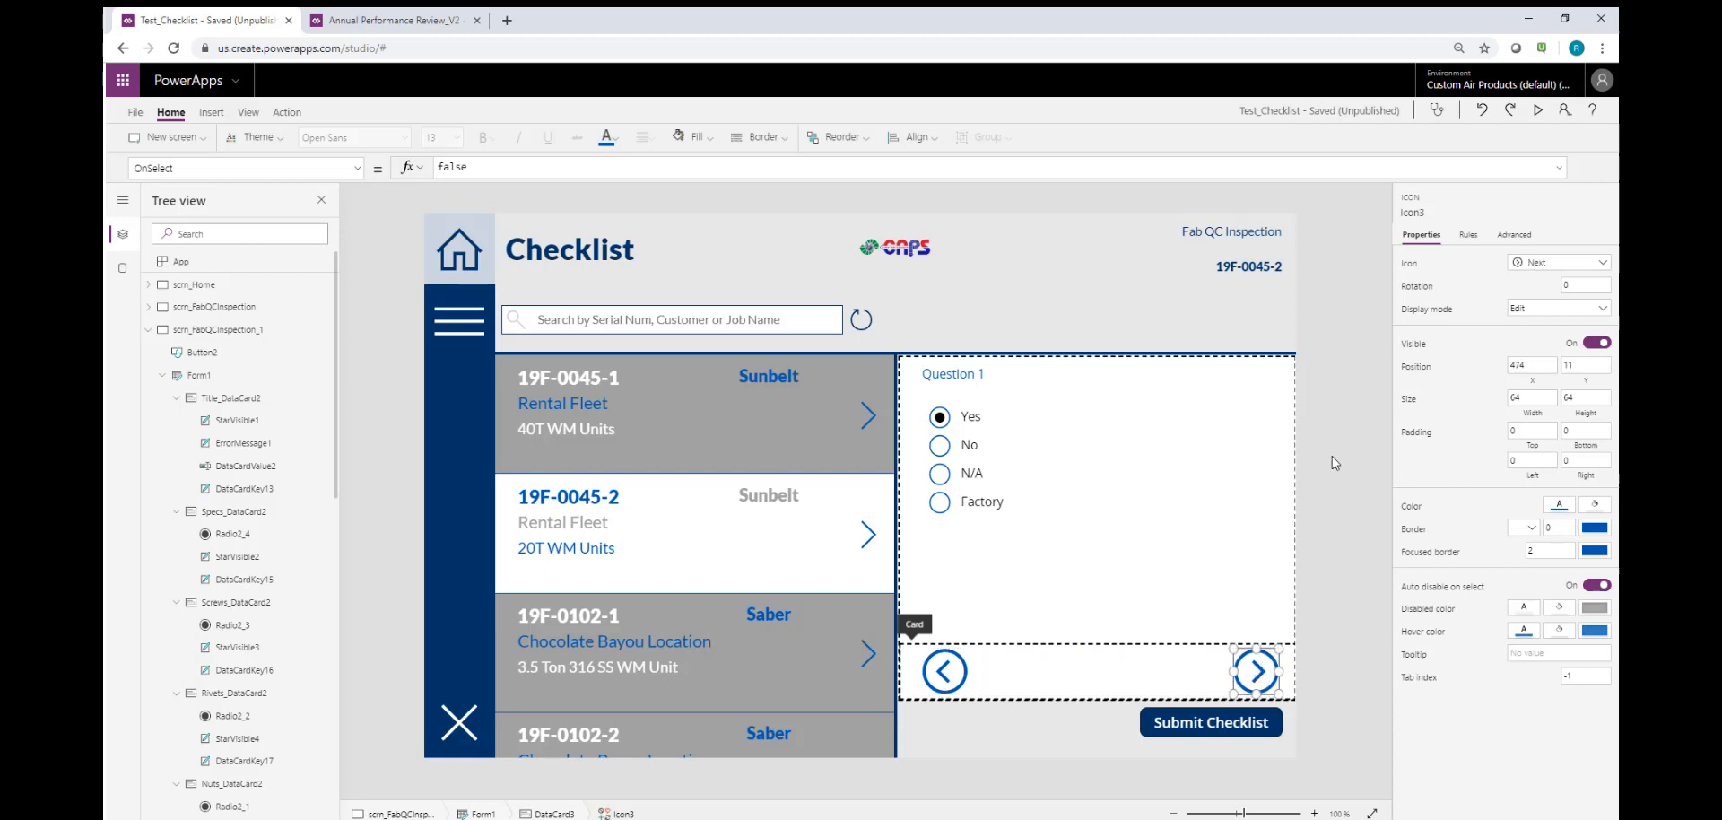
left_click(1361, 441)
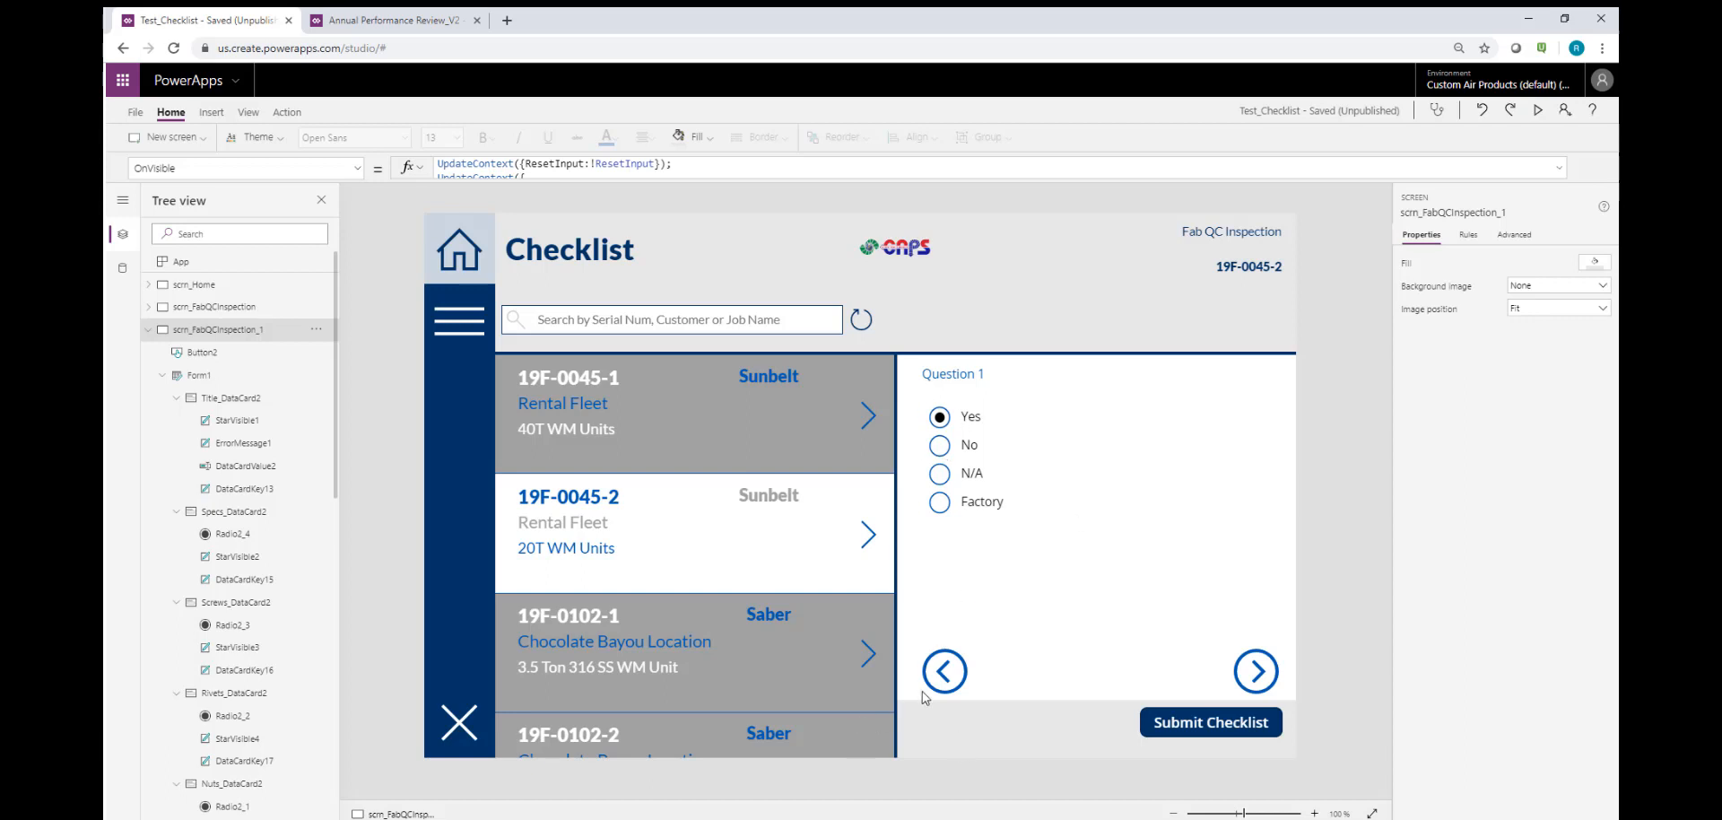
Step: Set the Visible property of the Back icon in the navigation card to !showQ1
left_click(955, 684)
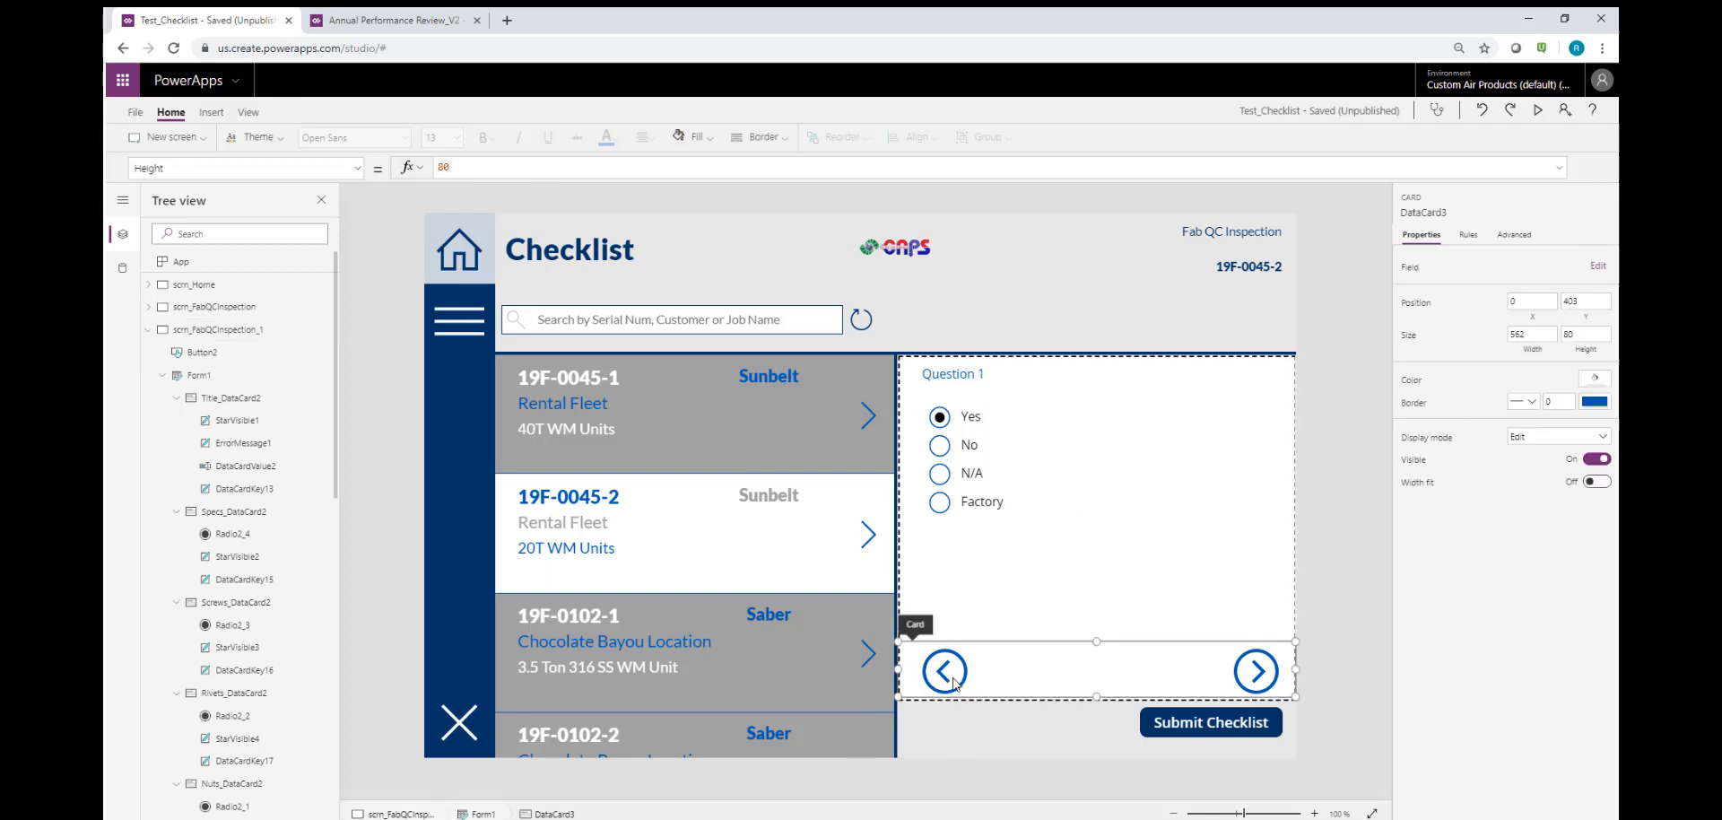
left_click(954, 680)
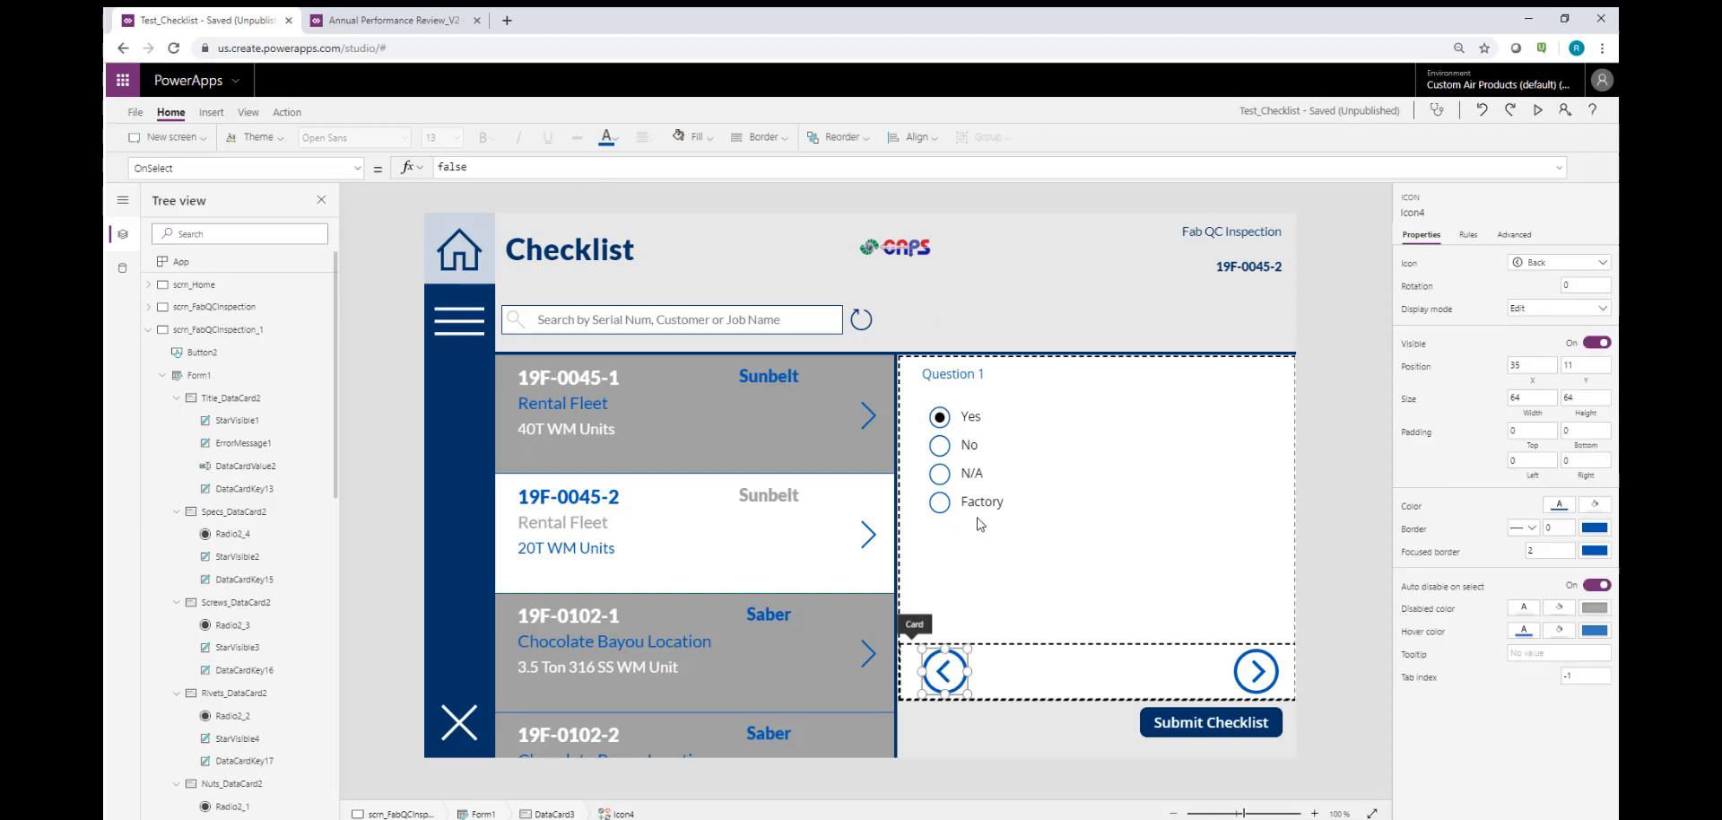
left_click(361, 178)
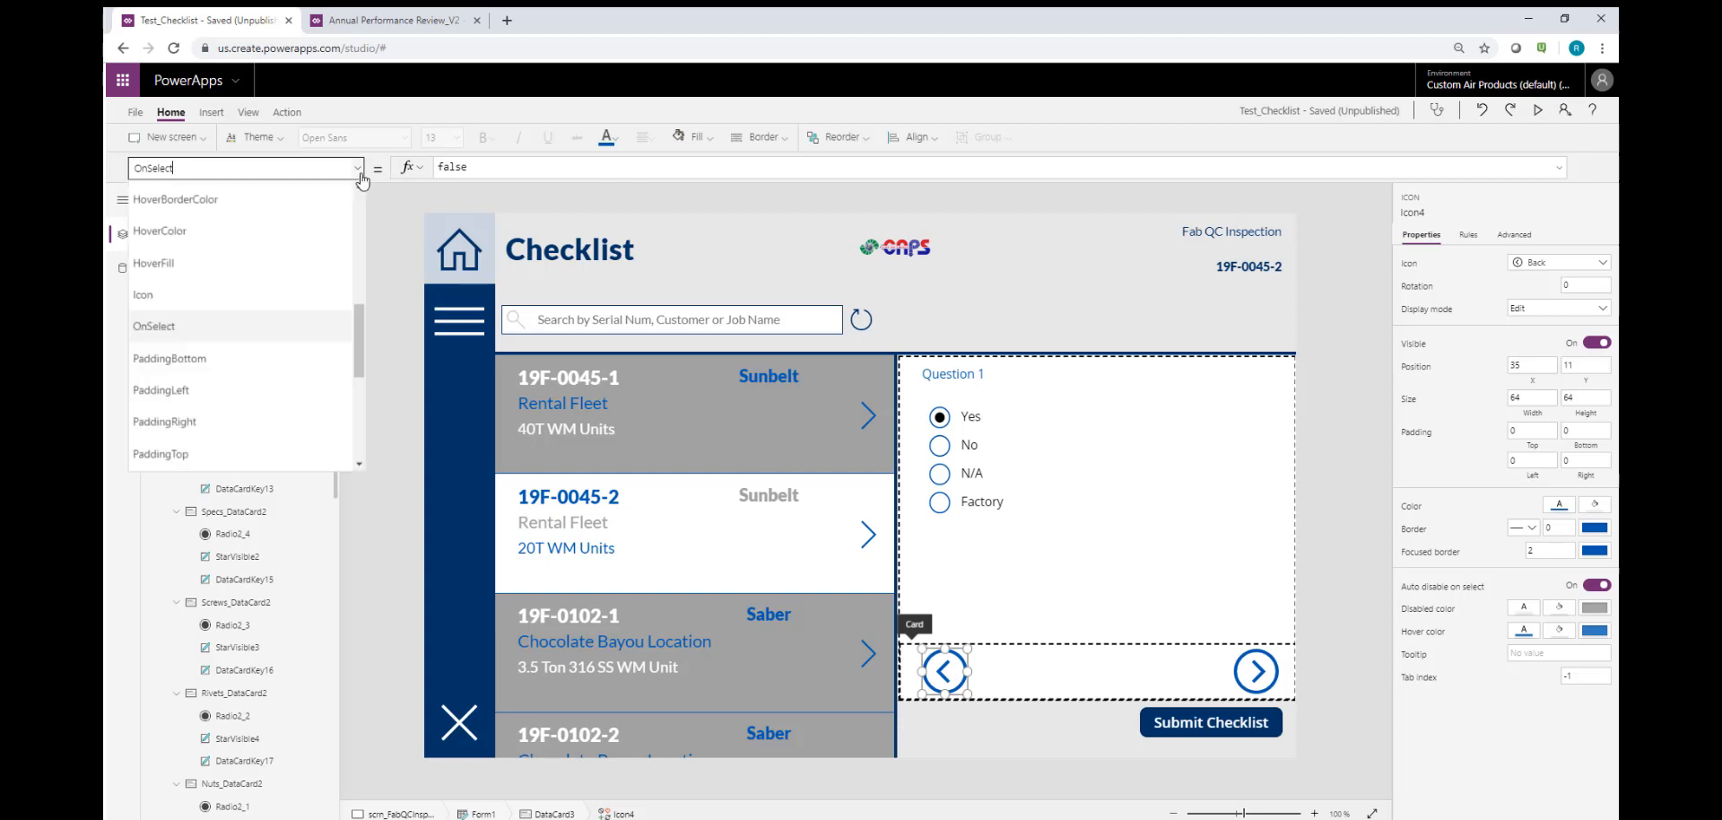
scroll(289, 299, "up", 3)
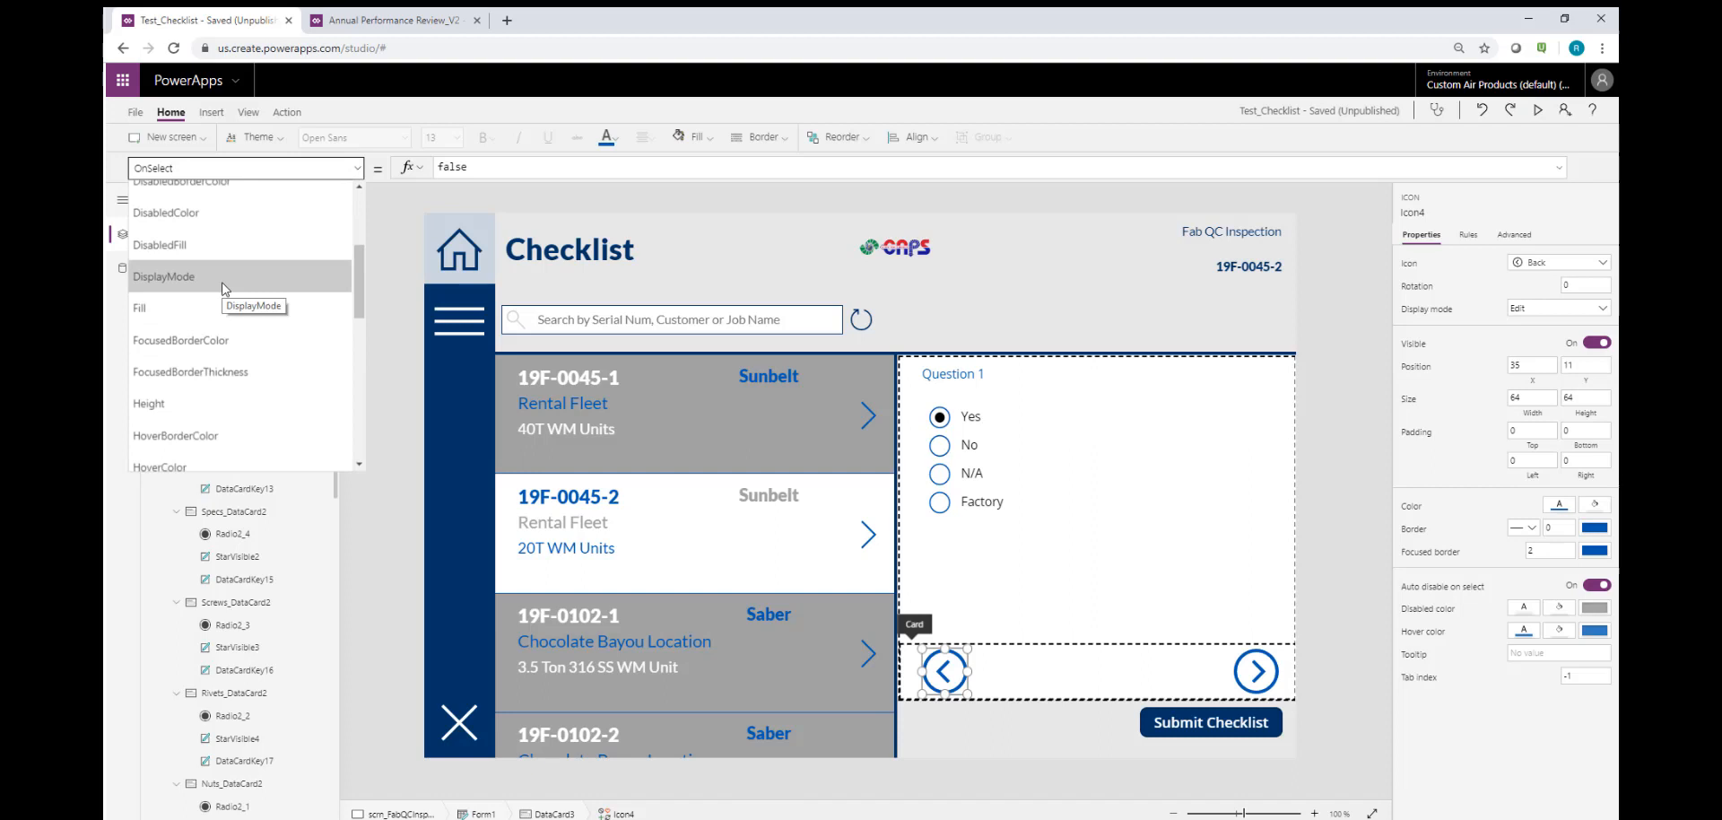
scroll(242, 341, "down", 5)
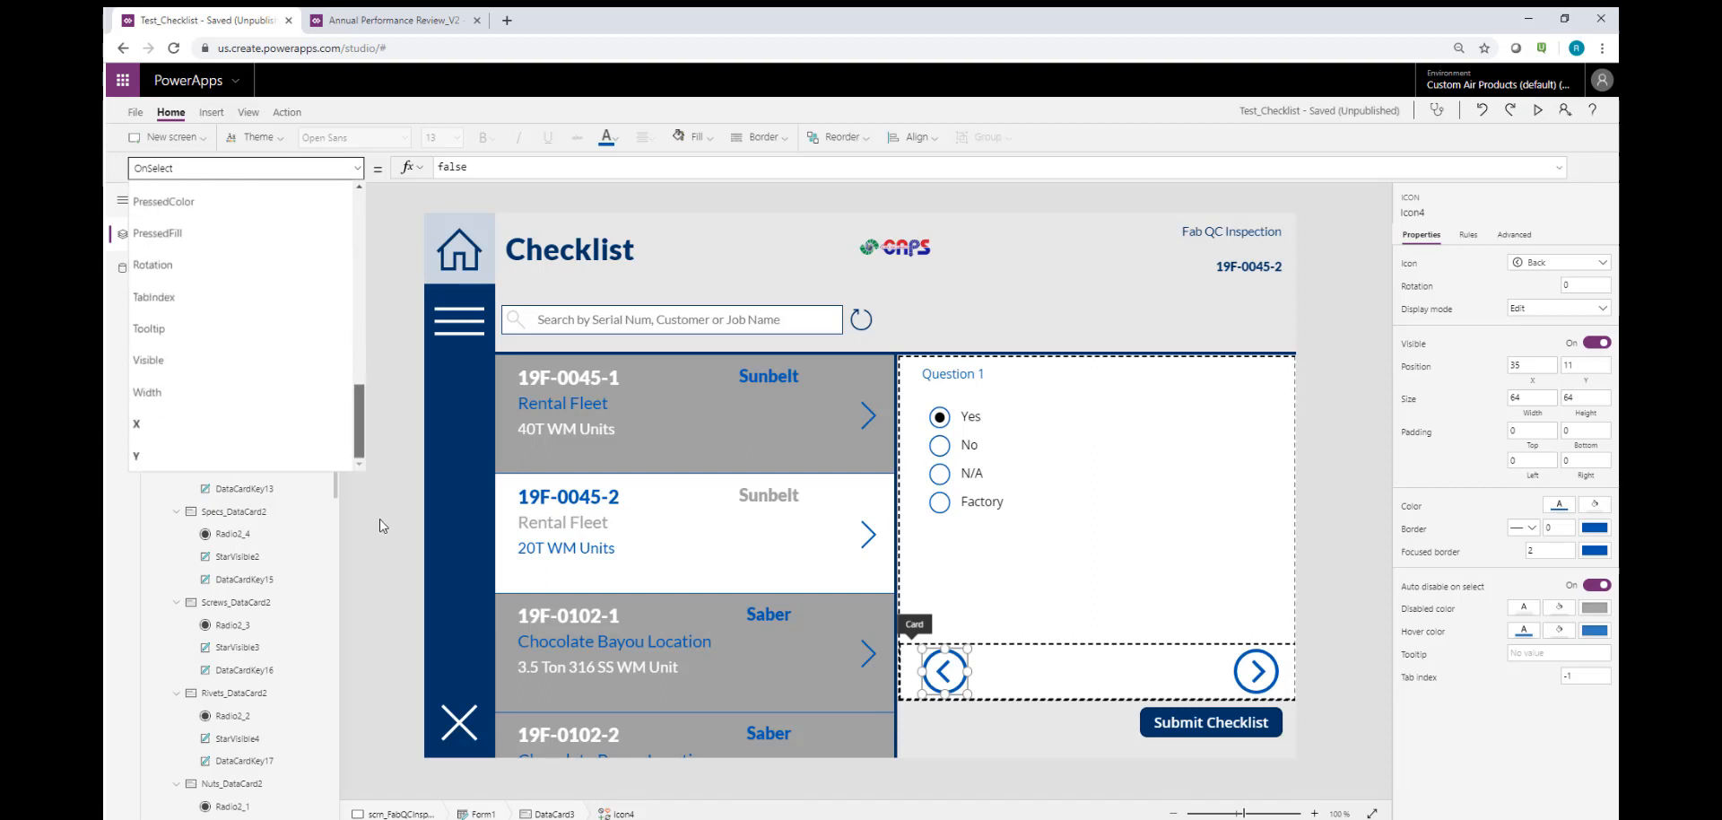
left_click(249, 366)
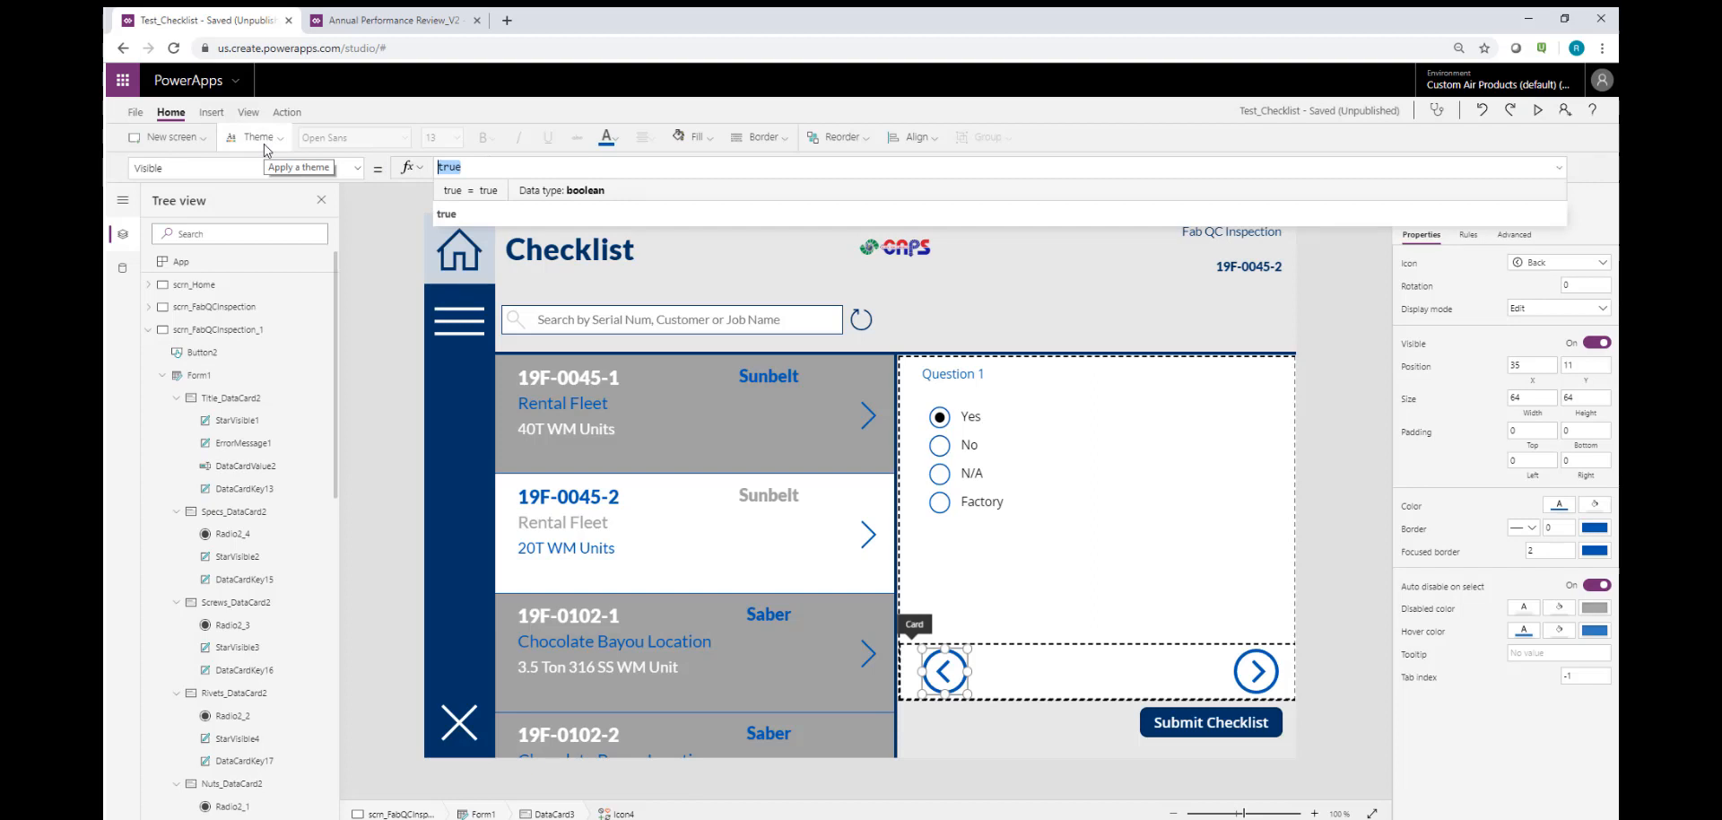
type("!")
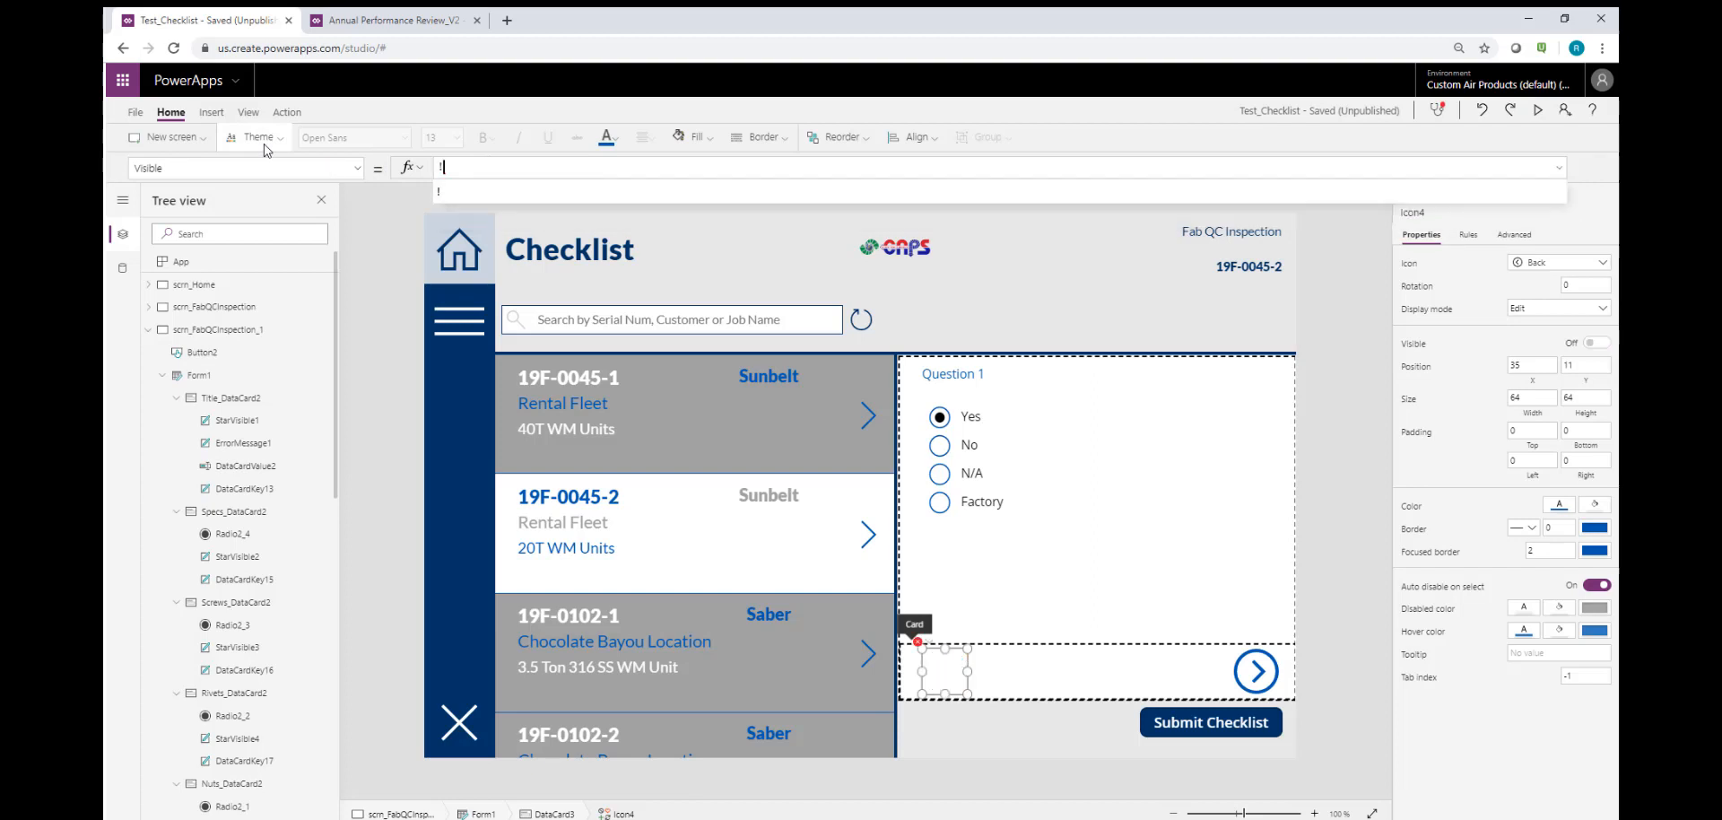
type("showQ1")
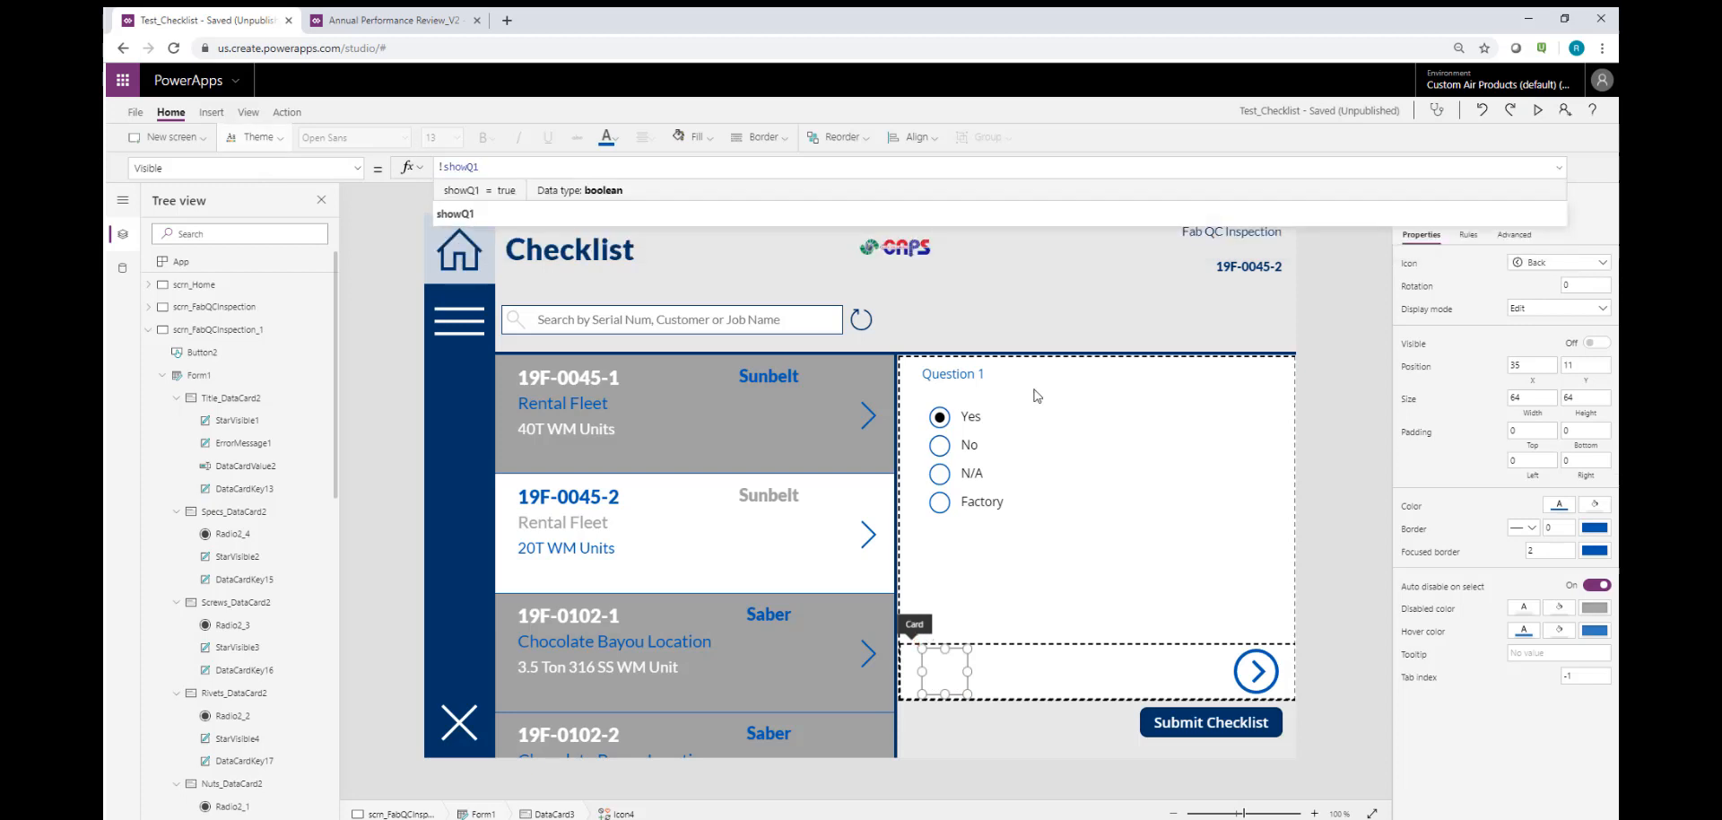
Step: Set the Visible property of the Next icon in the navigation card to !showQ5
left_click(1253, 679)
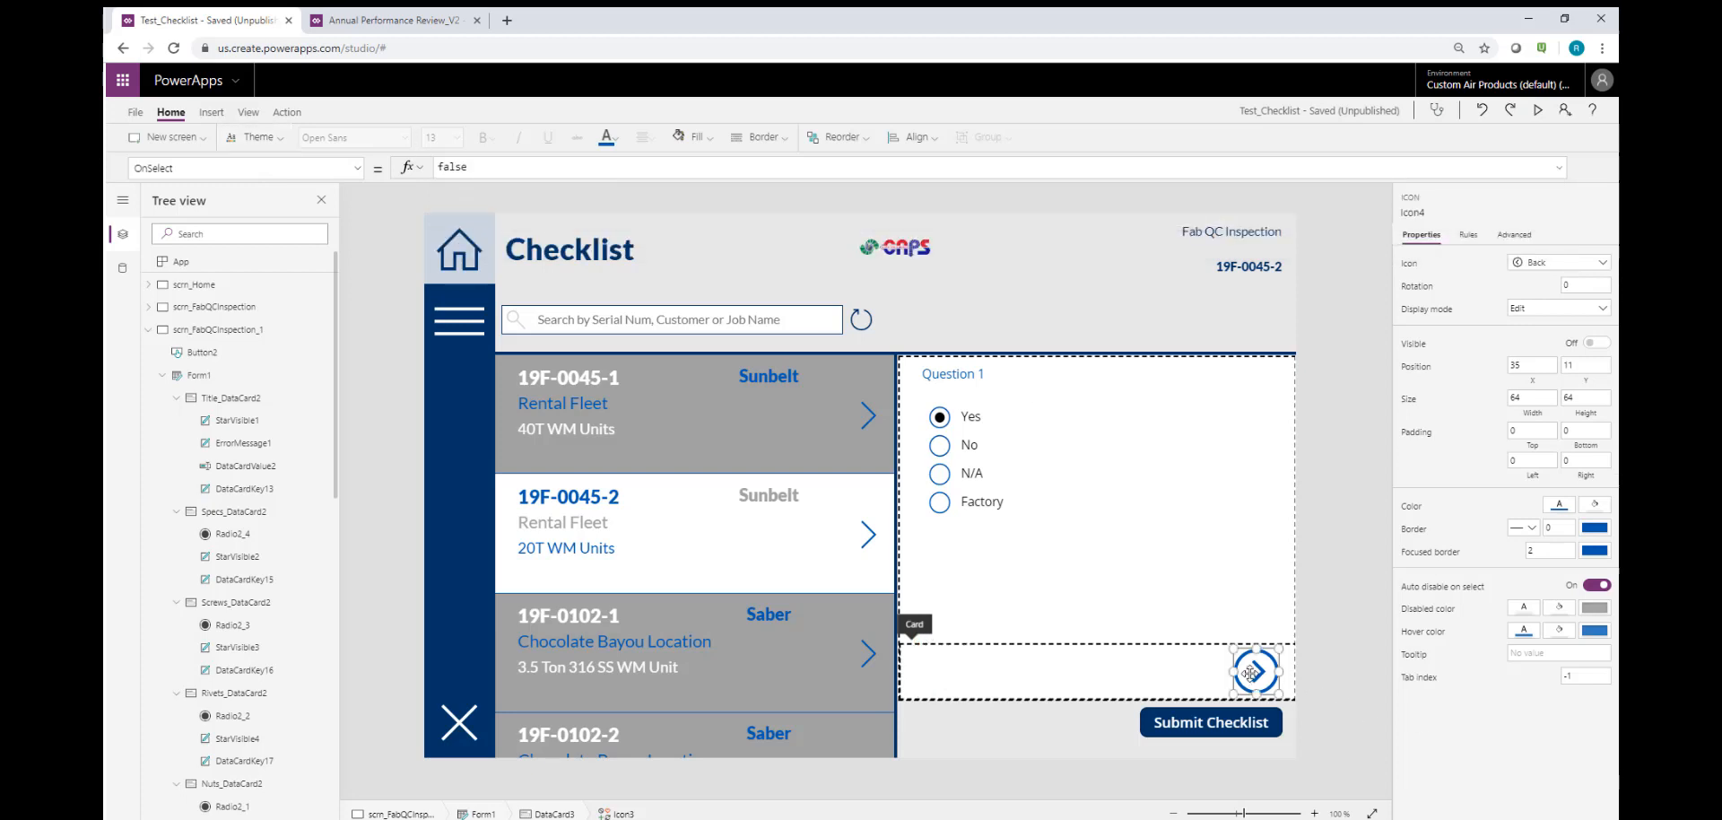
left_click(357, 168)
type("OnSelect")
scroll(316, 250, "down", 3)
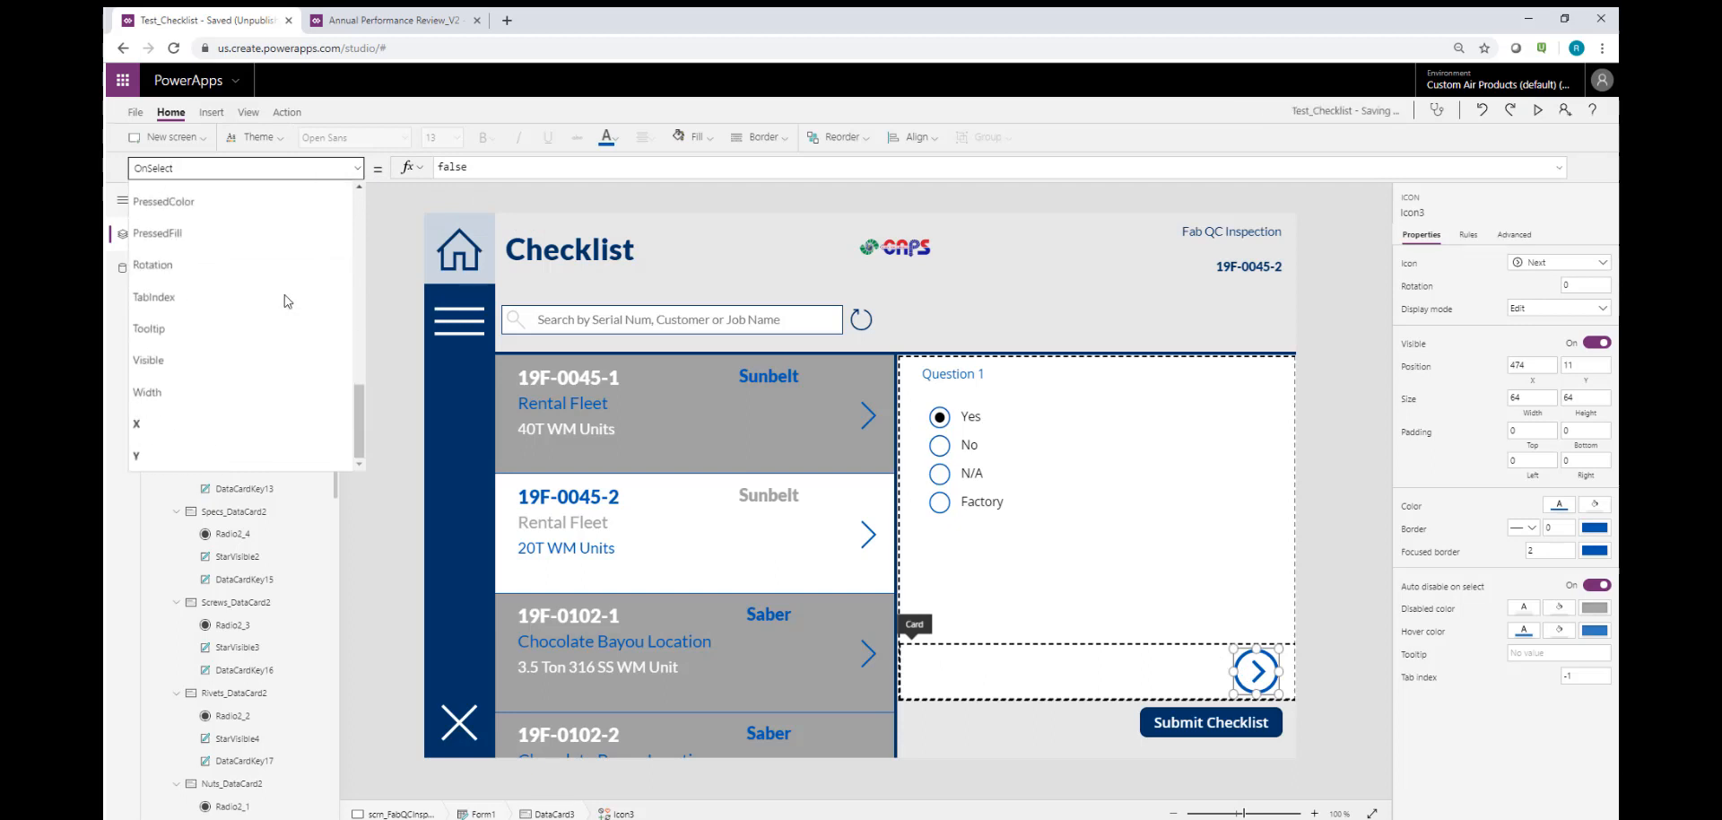
left_click(269, 368)
double_click(485, 174)
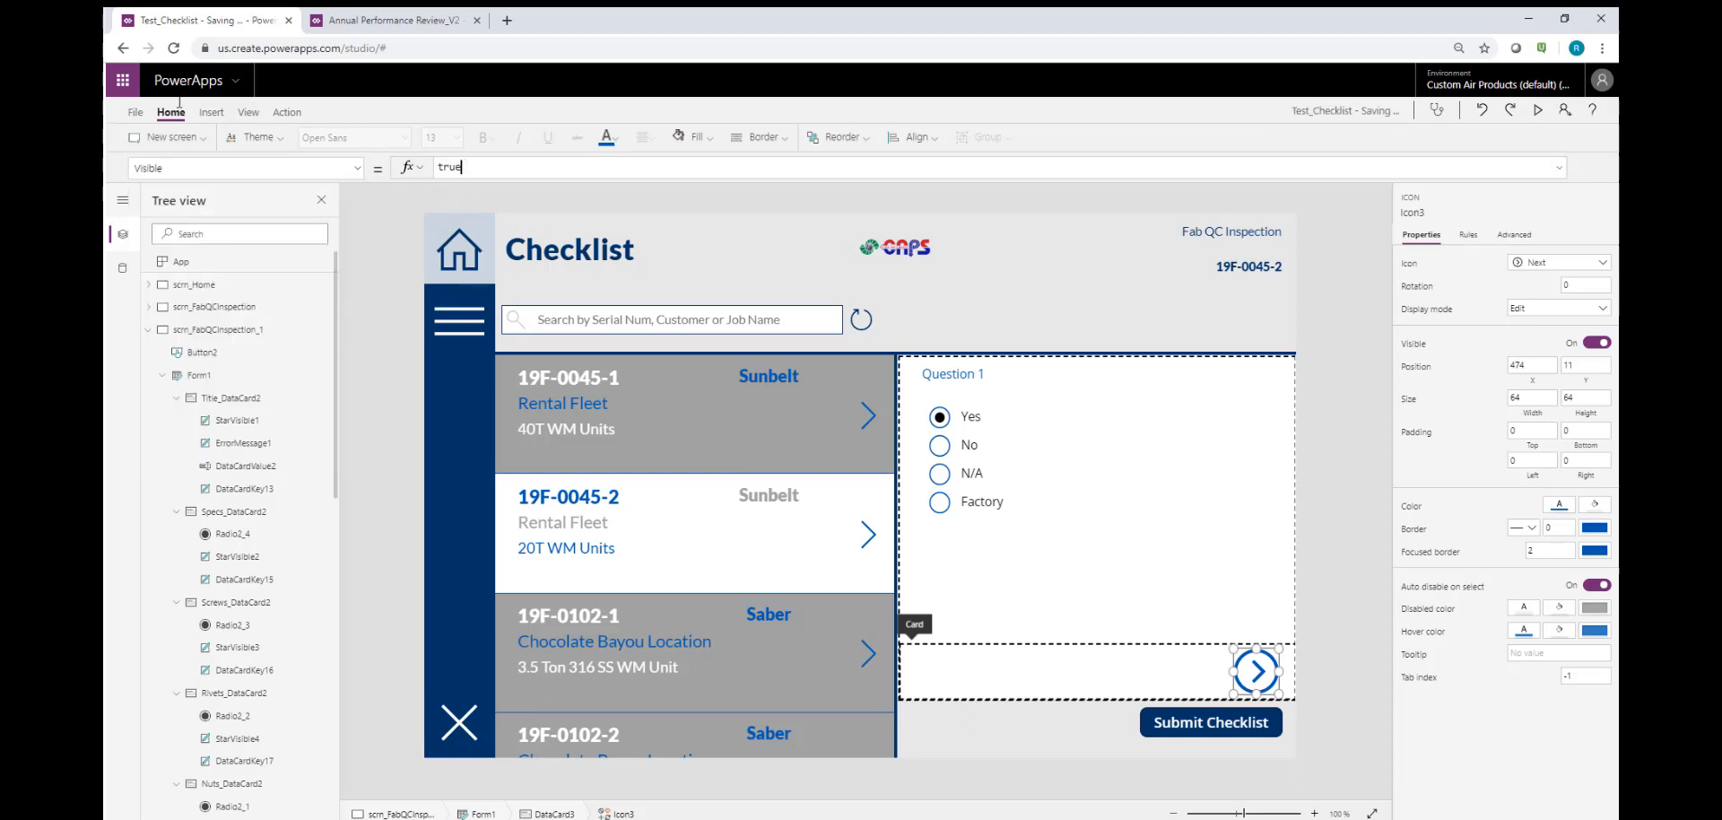
type("true")
type("!showQ")
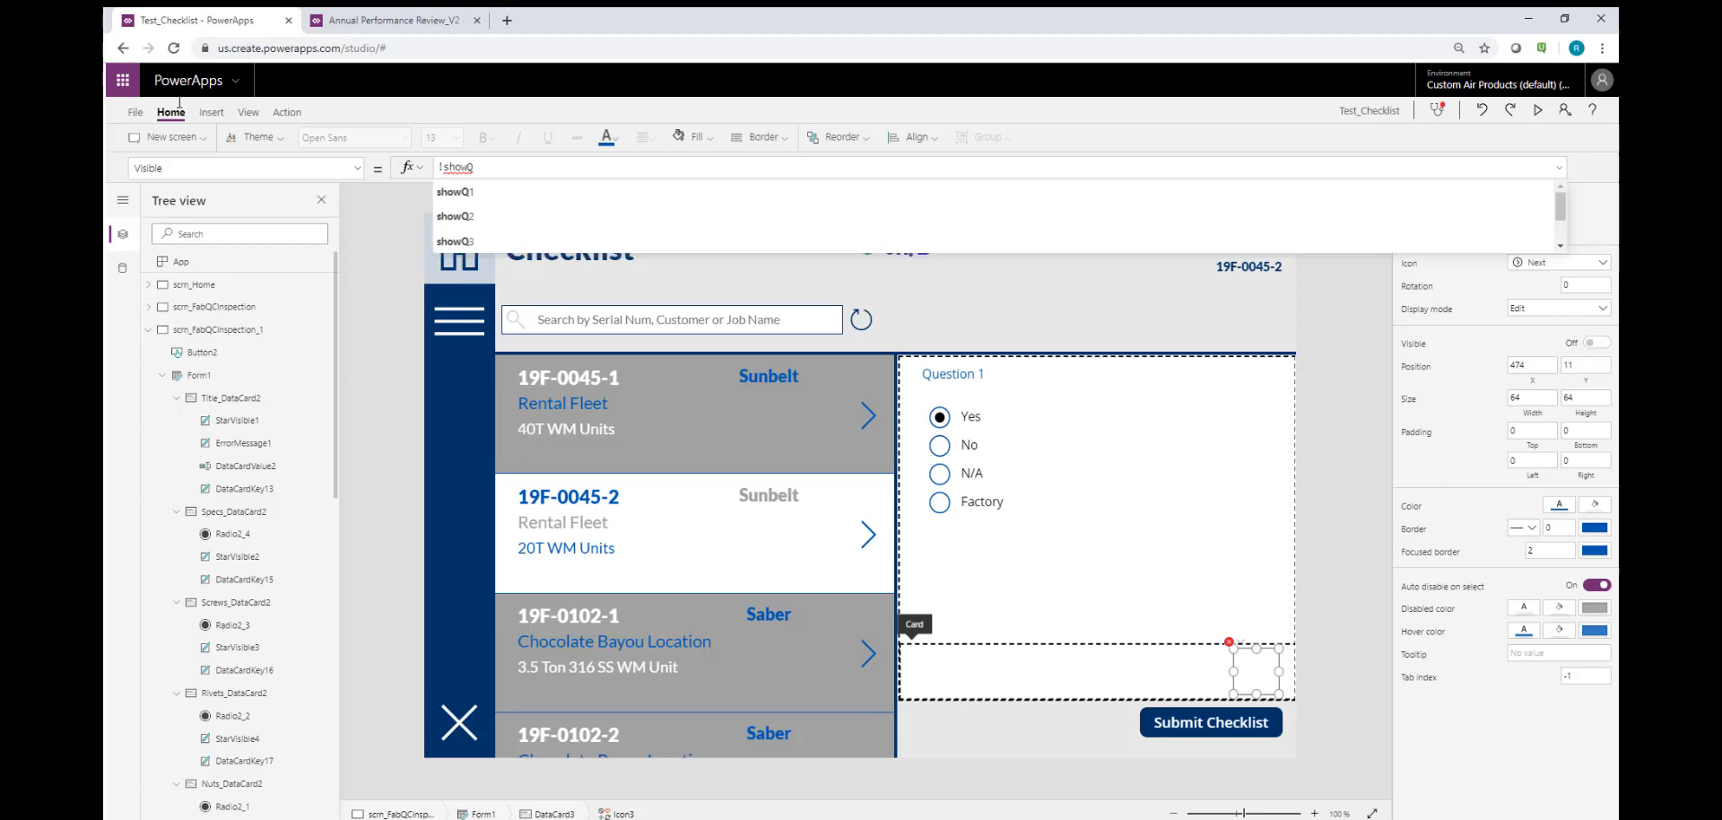
type("5")
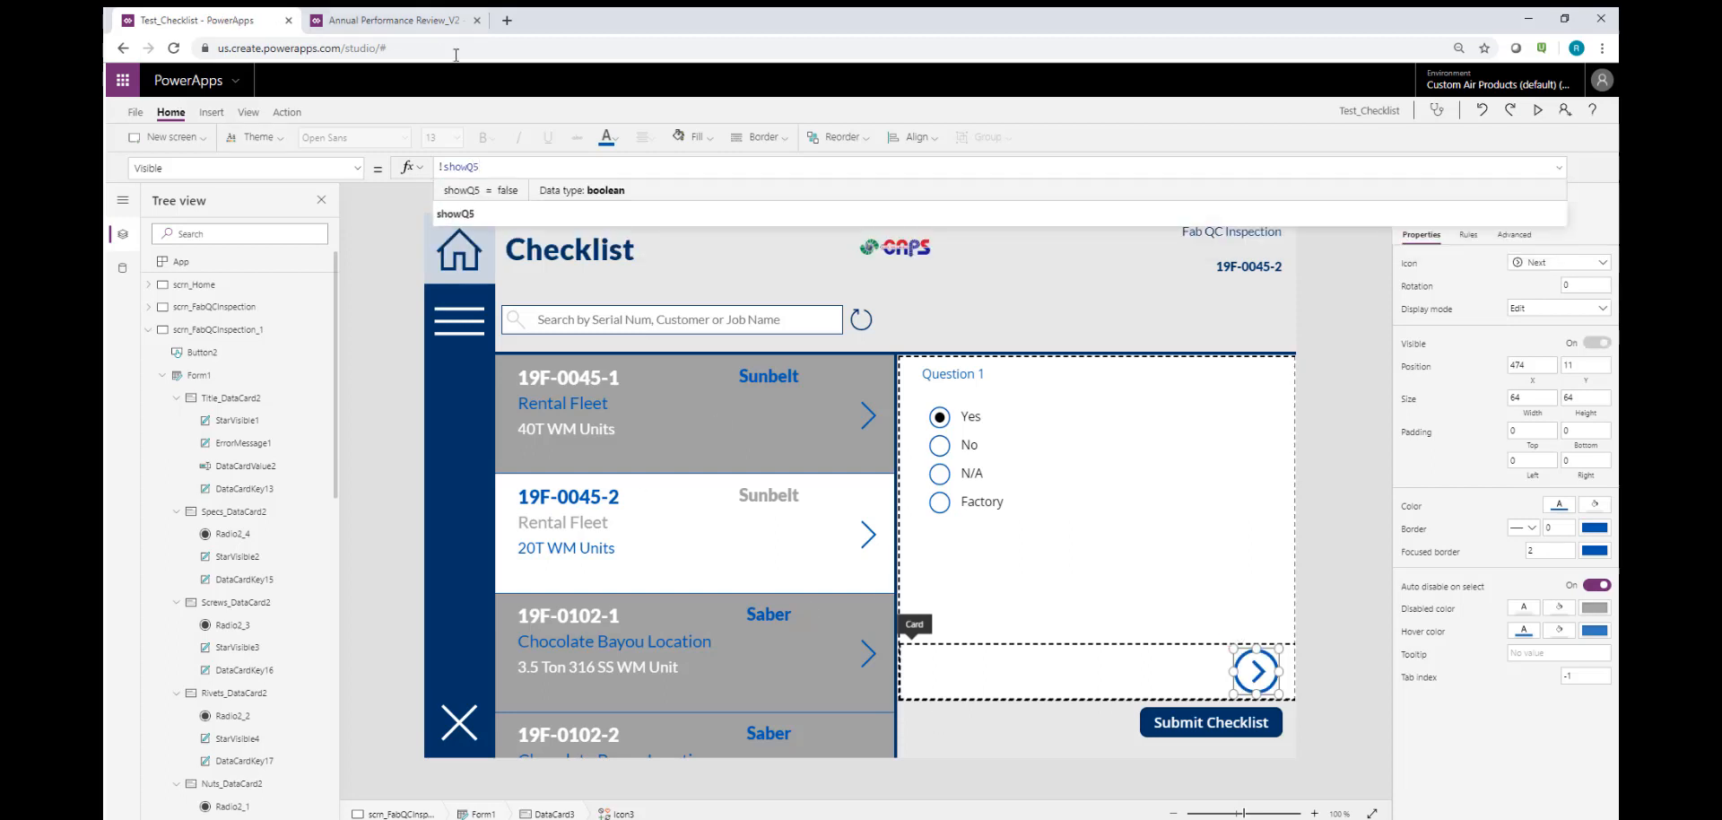
Step: Replace the Next icon's OnSelect formula with the start of an If function that tests showQ1, using an enlarged formula area
left_click(357, 167)
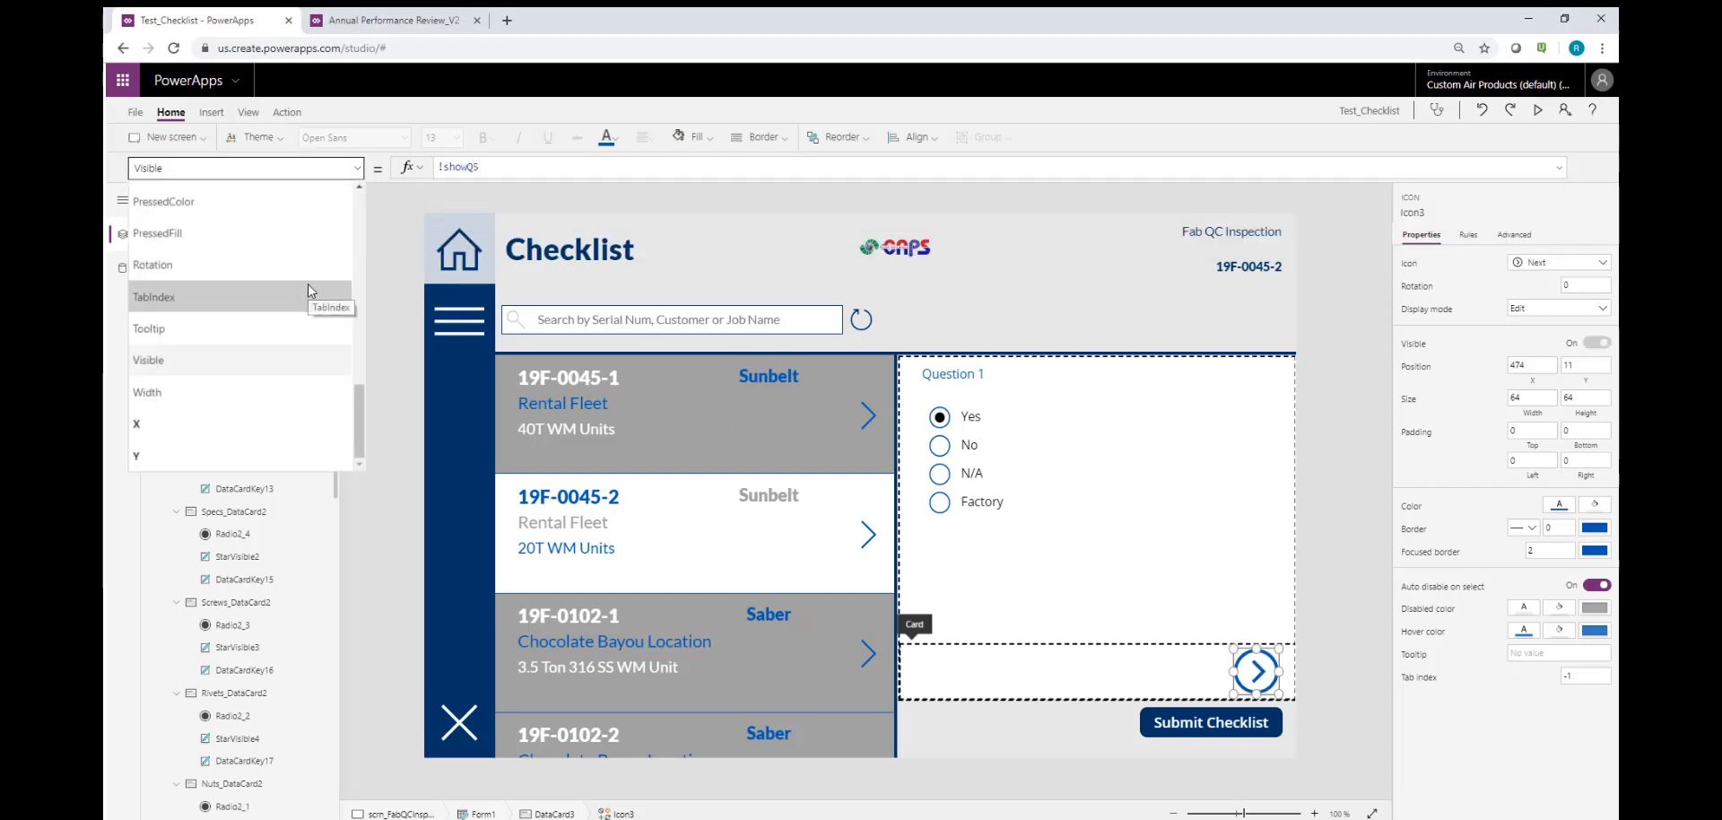
scroll(308, 296, "up", 5)
left_click(269, 300)
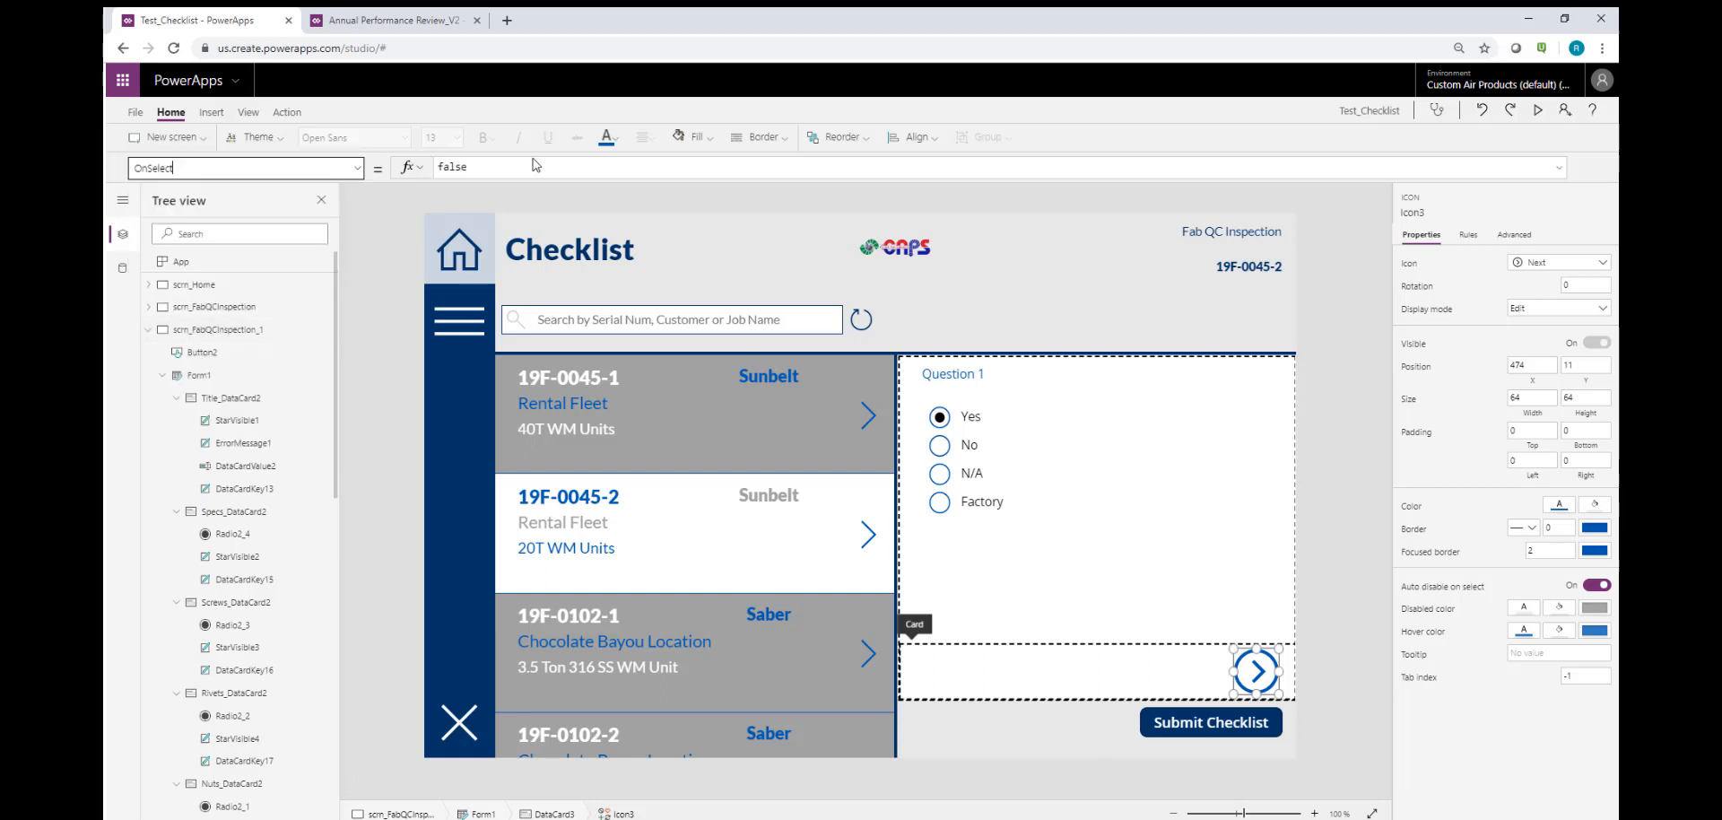
left_click(752, 169)
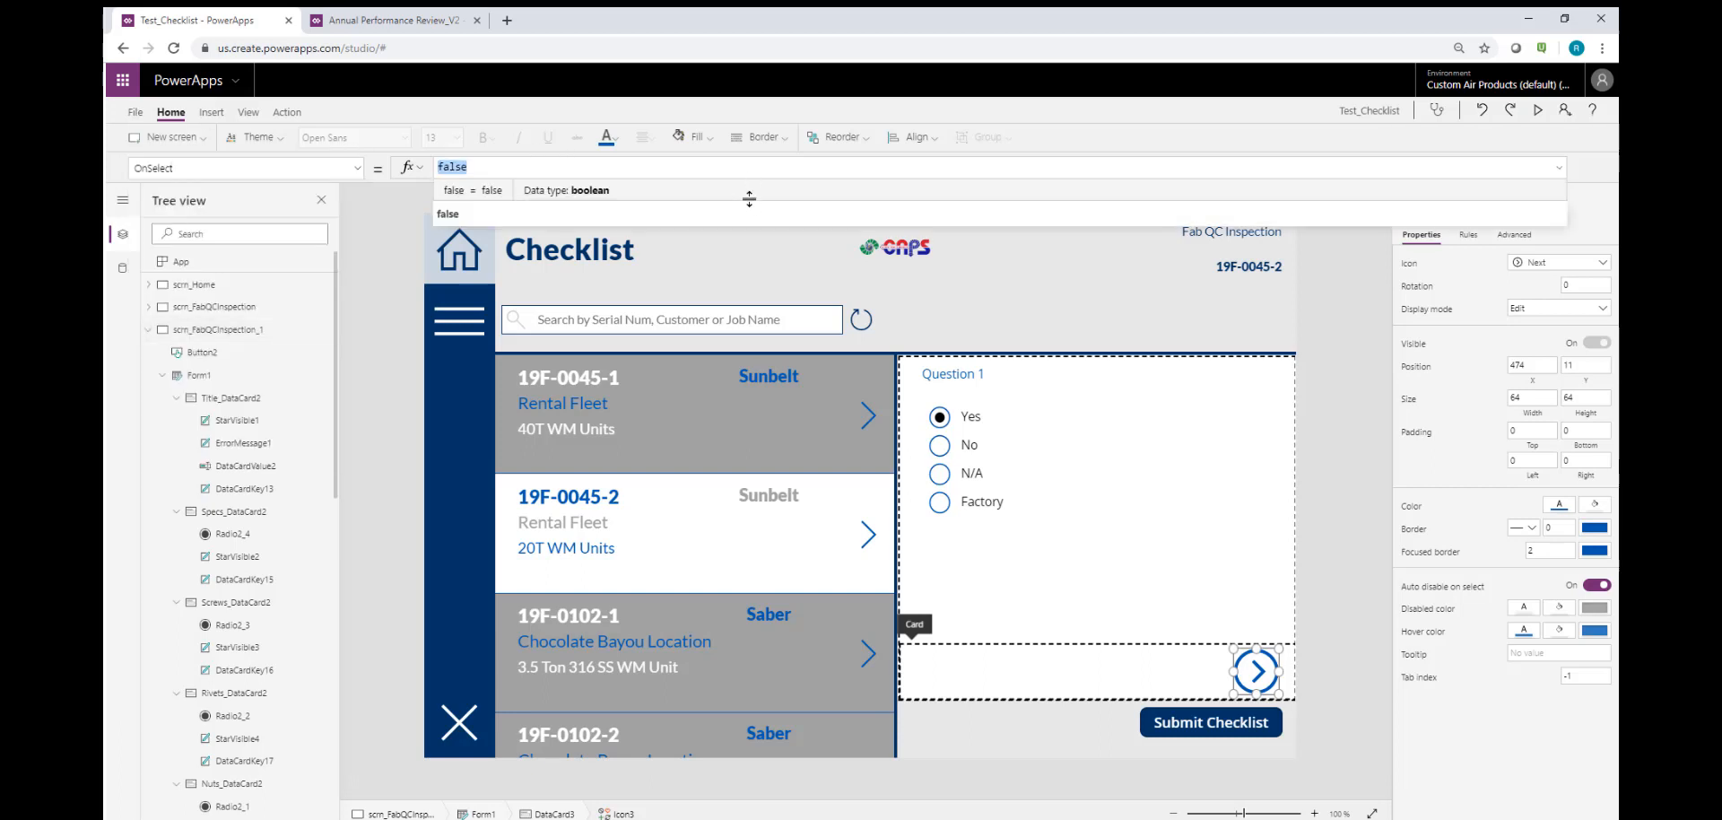
left_click_drag(749, 199, 727, 661)
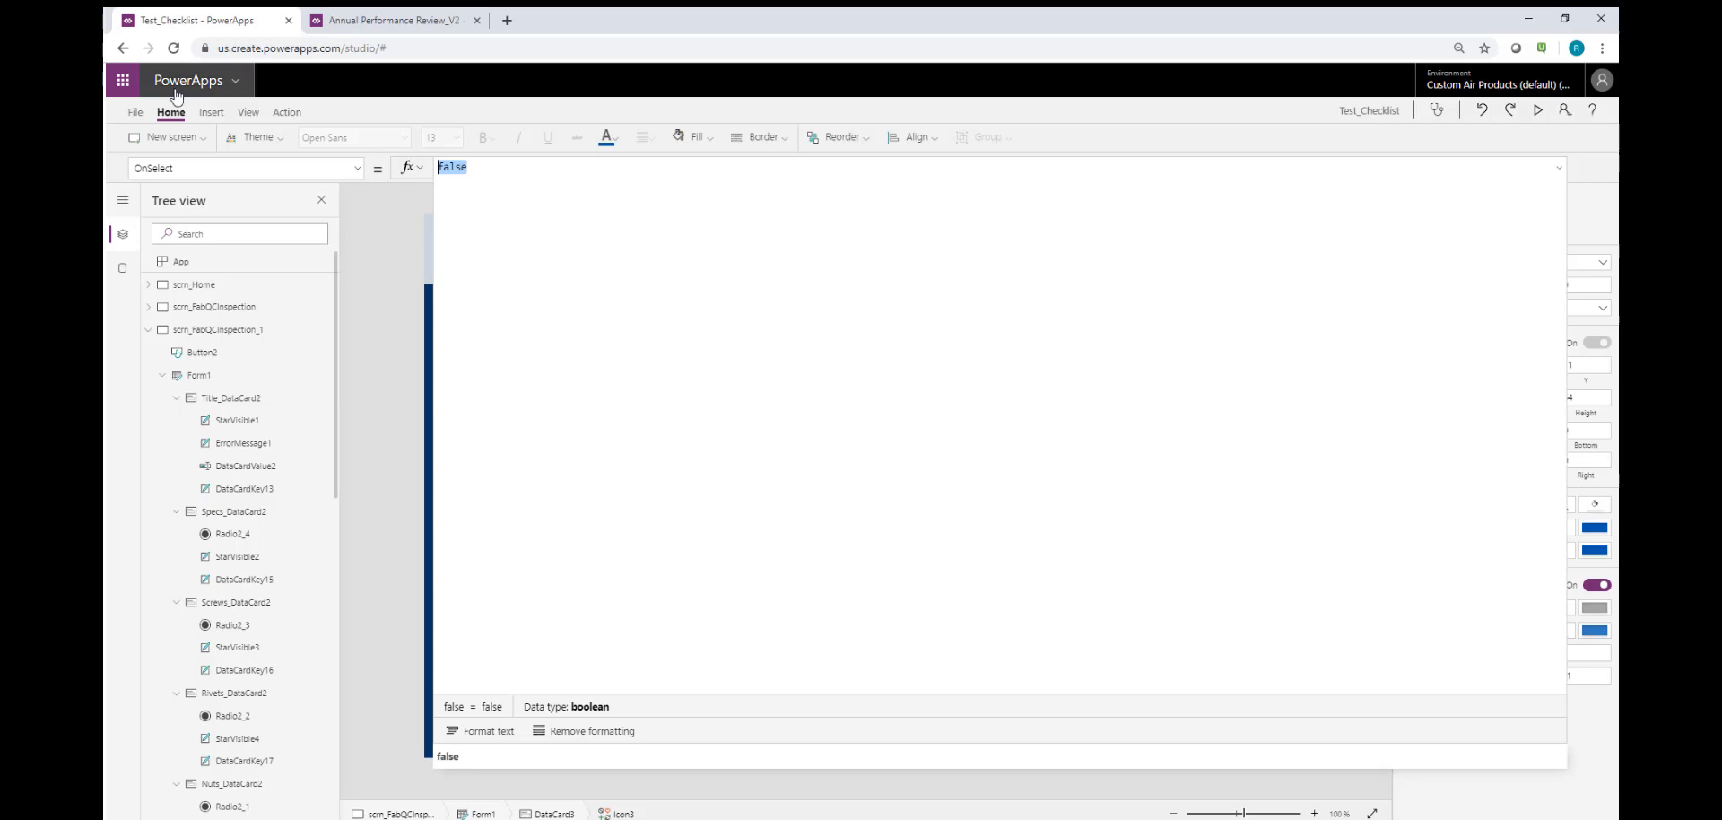
left_click(494, 168)
key("ctrl+a")
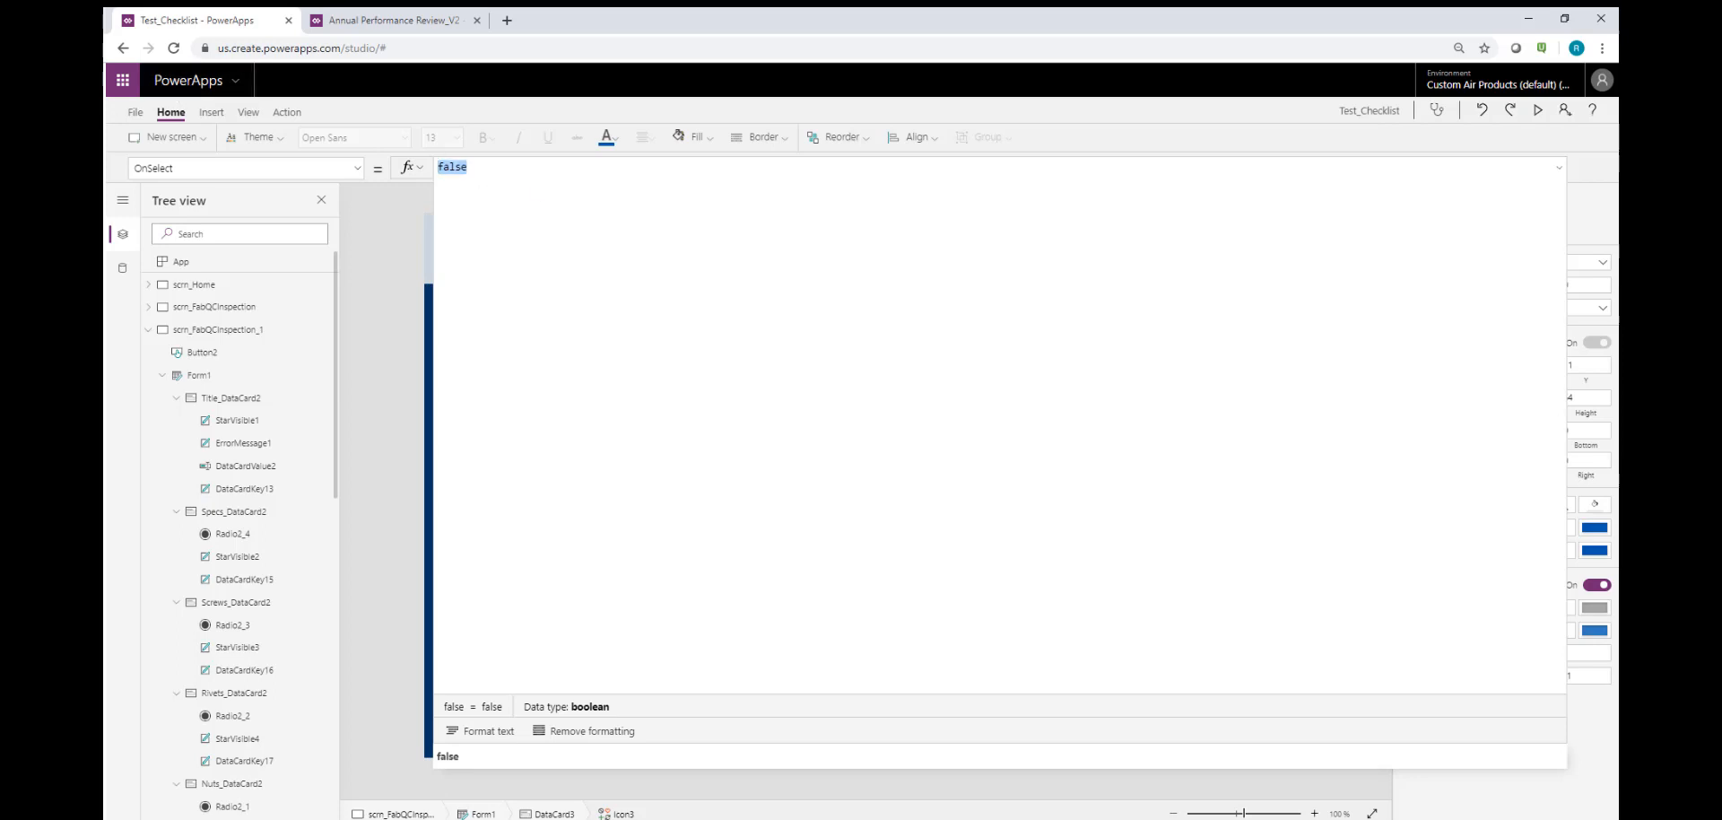
type("If(")
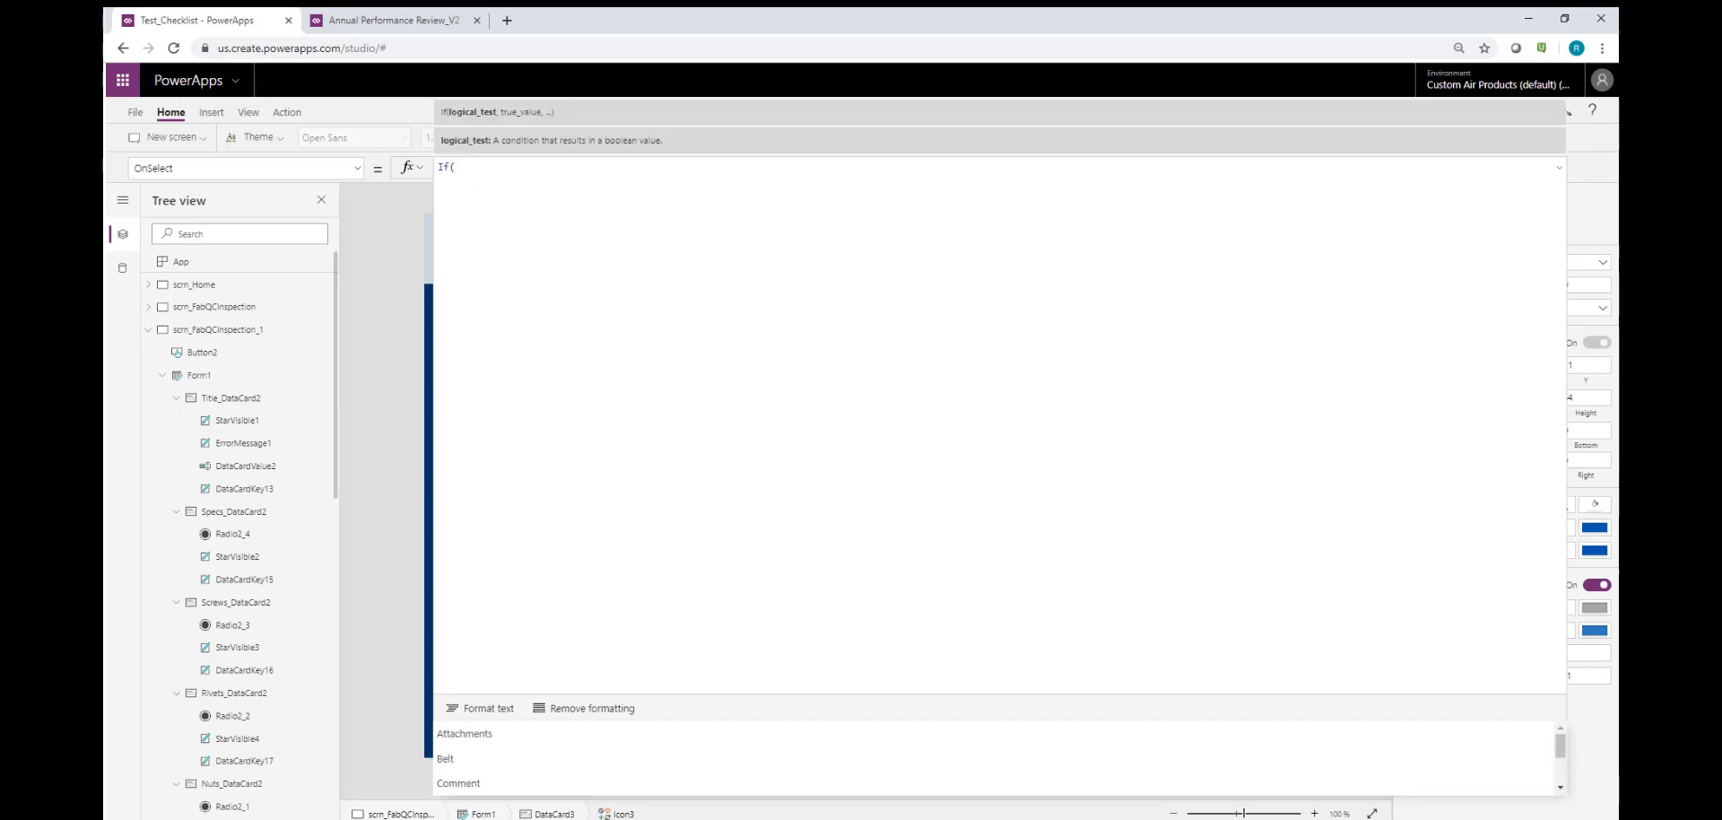
type("showQ")
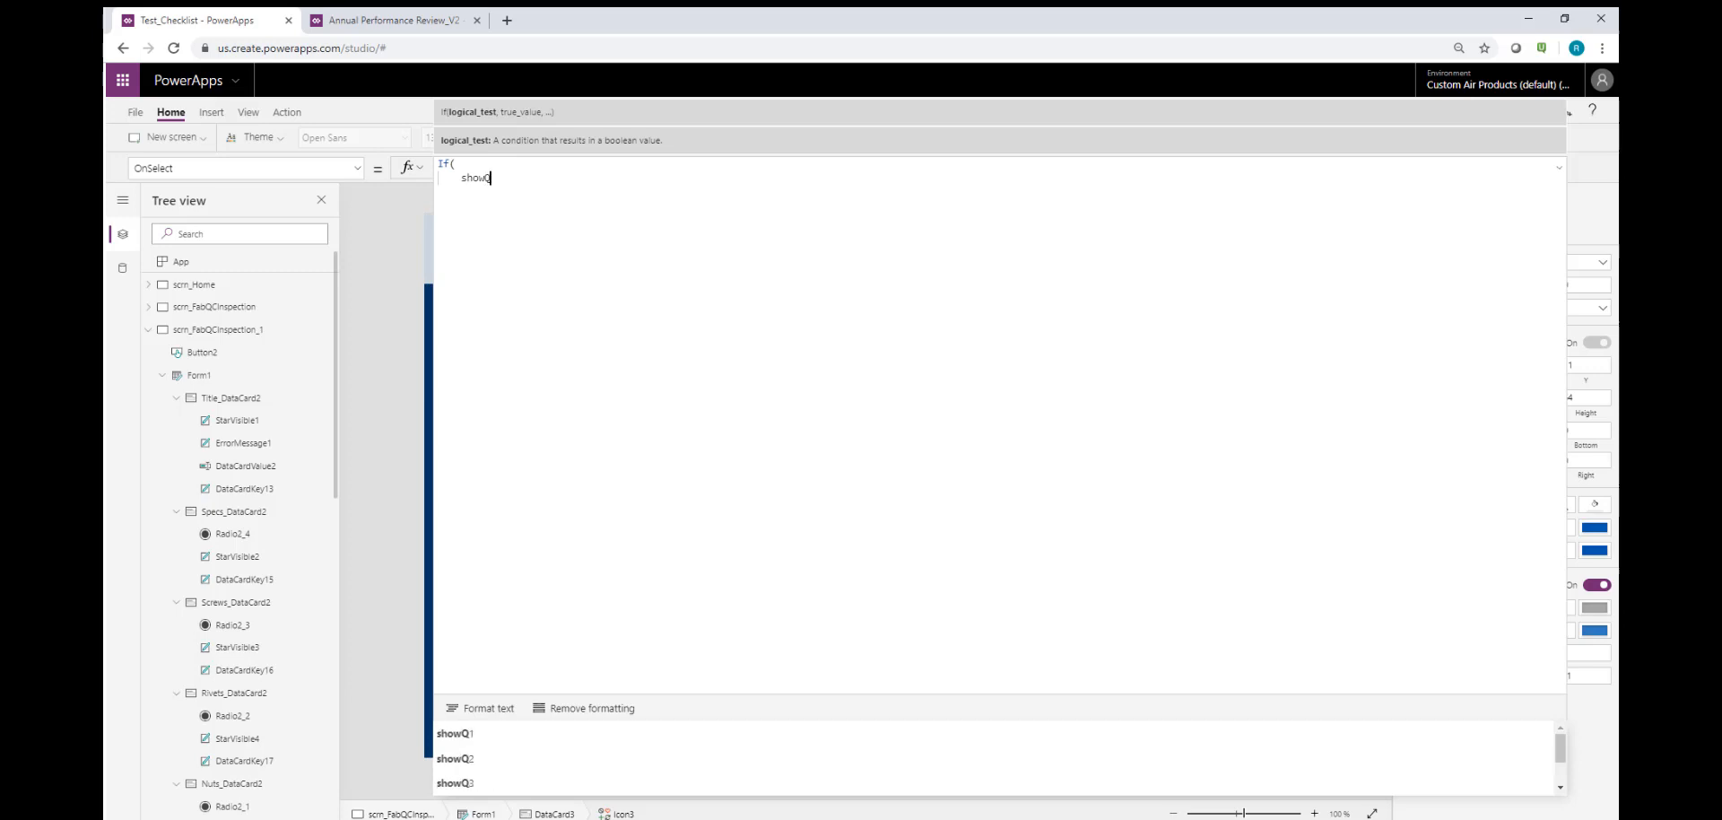
type("1,")
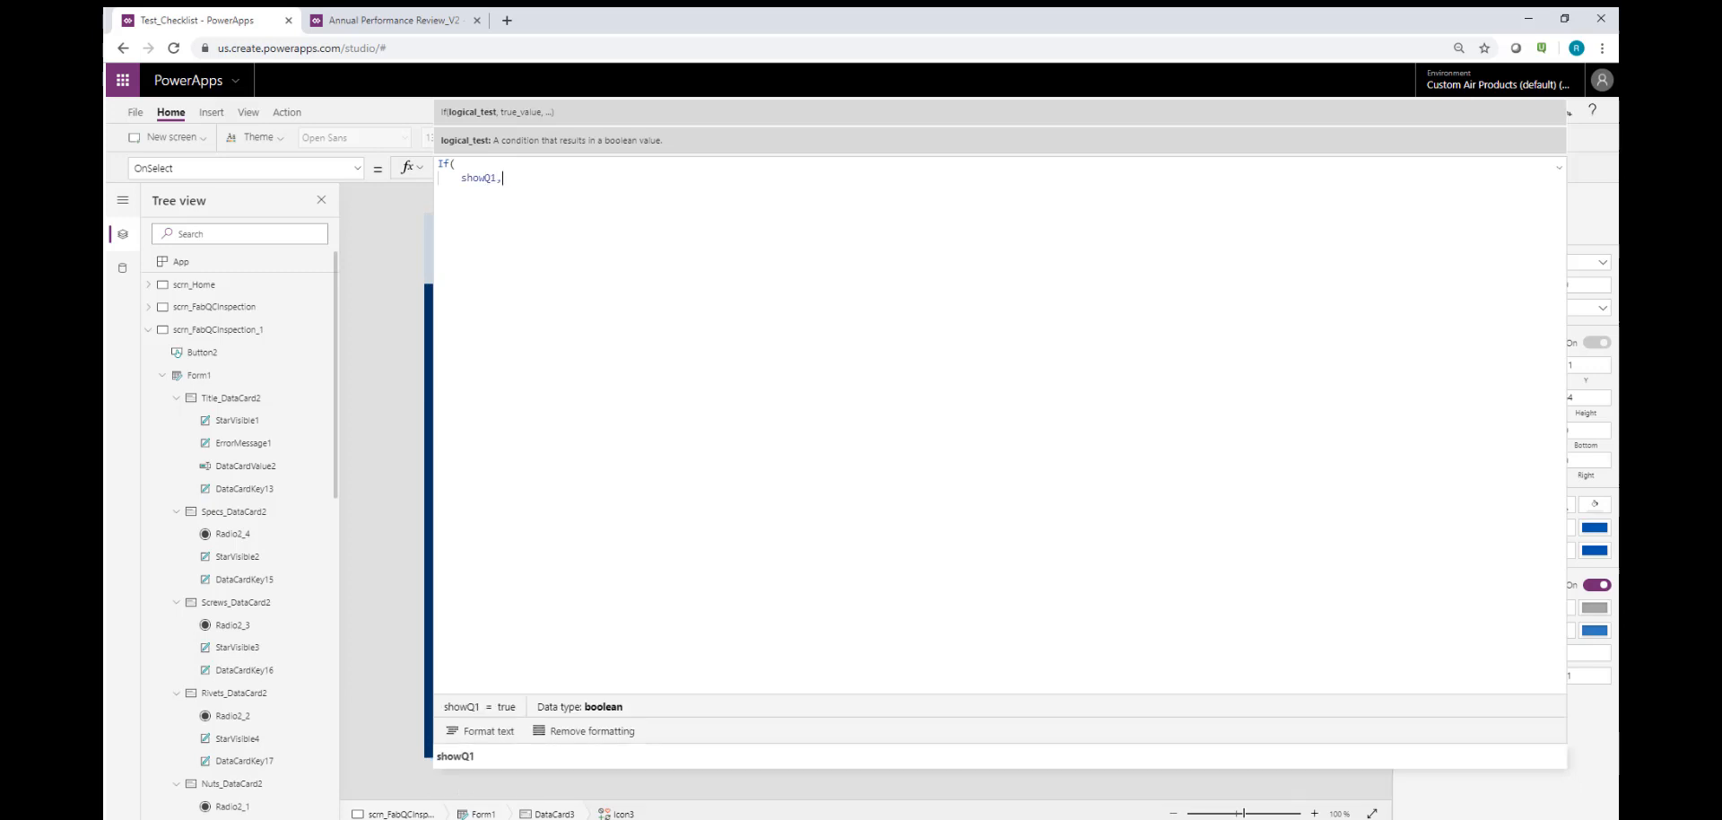
Step: Give the showQ1 condition the result UpdateContext({showQ1:false, showQ2:true}), ending with a comma and a new line
type(" Update")
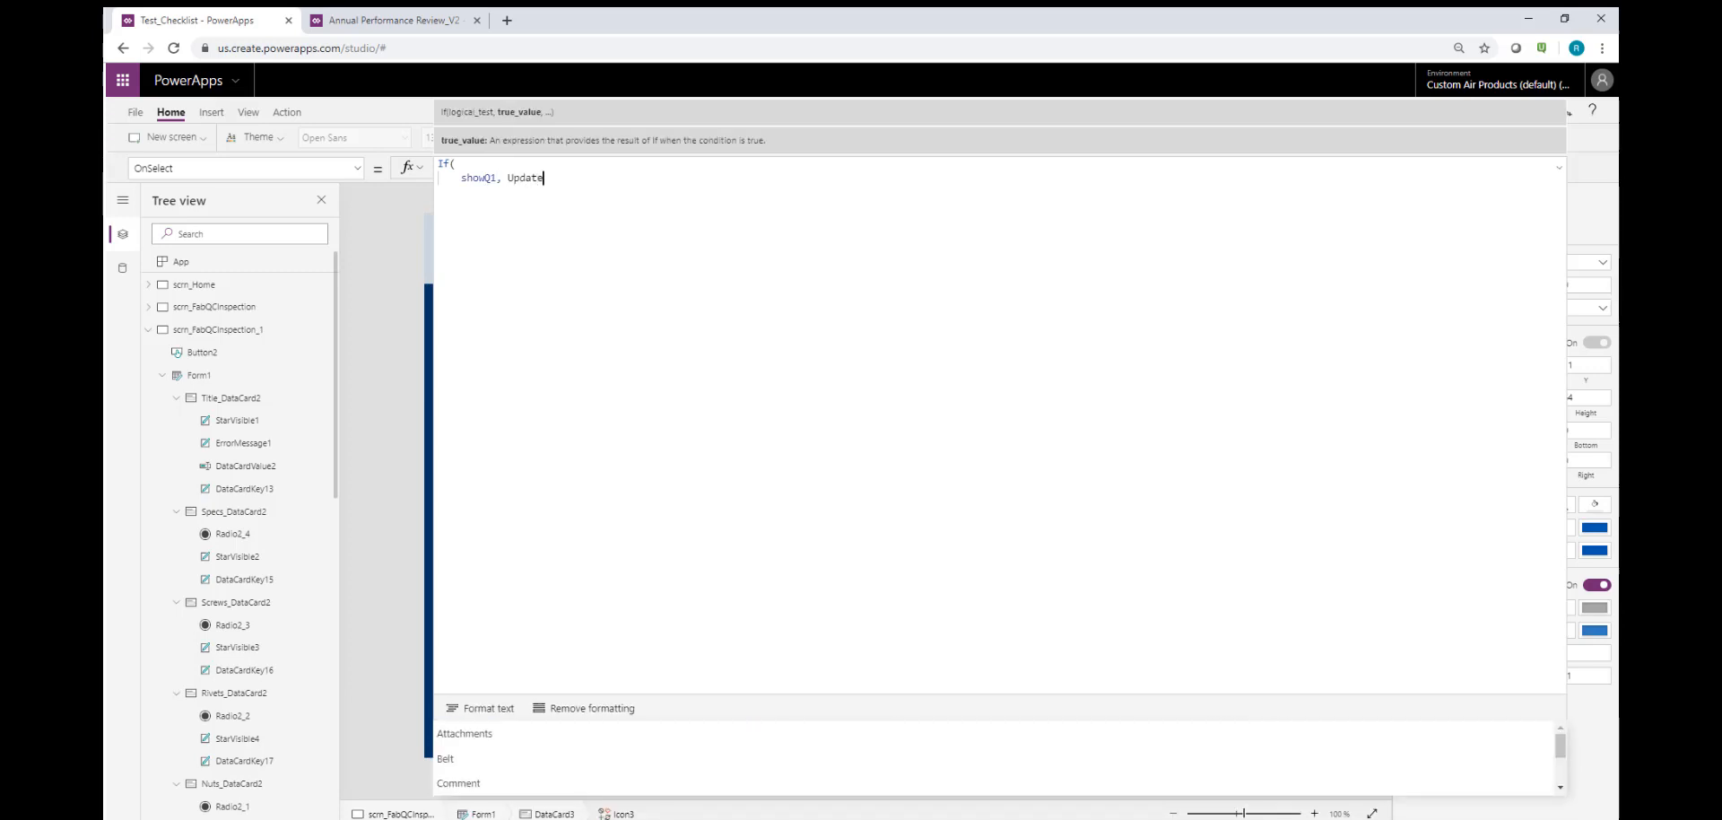
type("Contex")
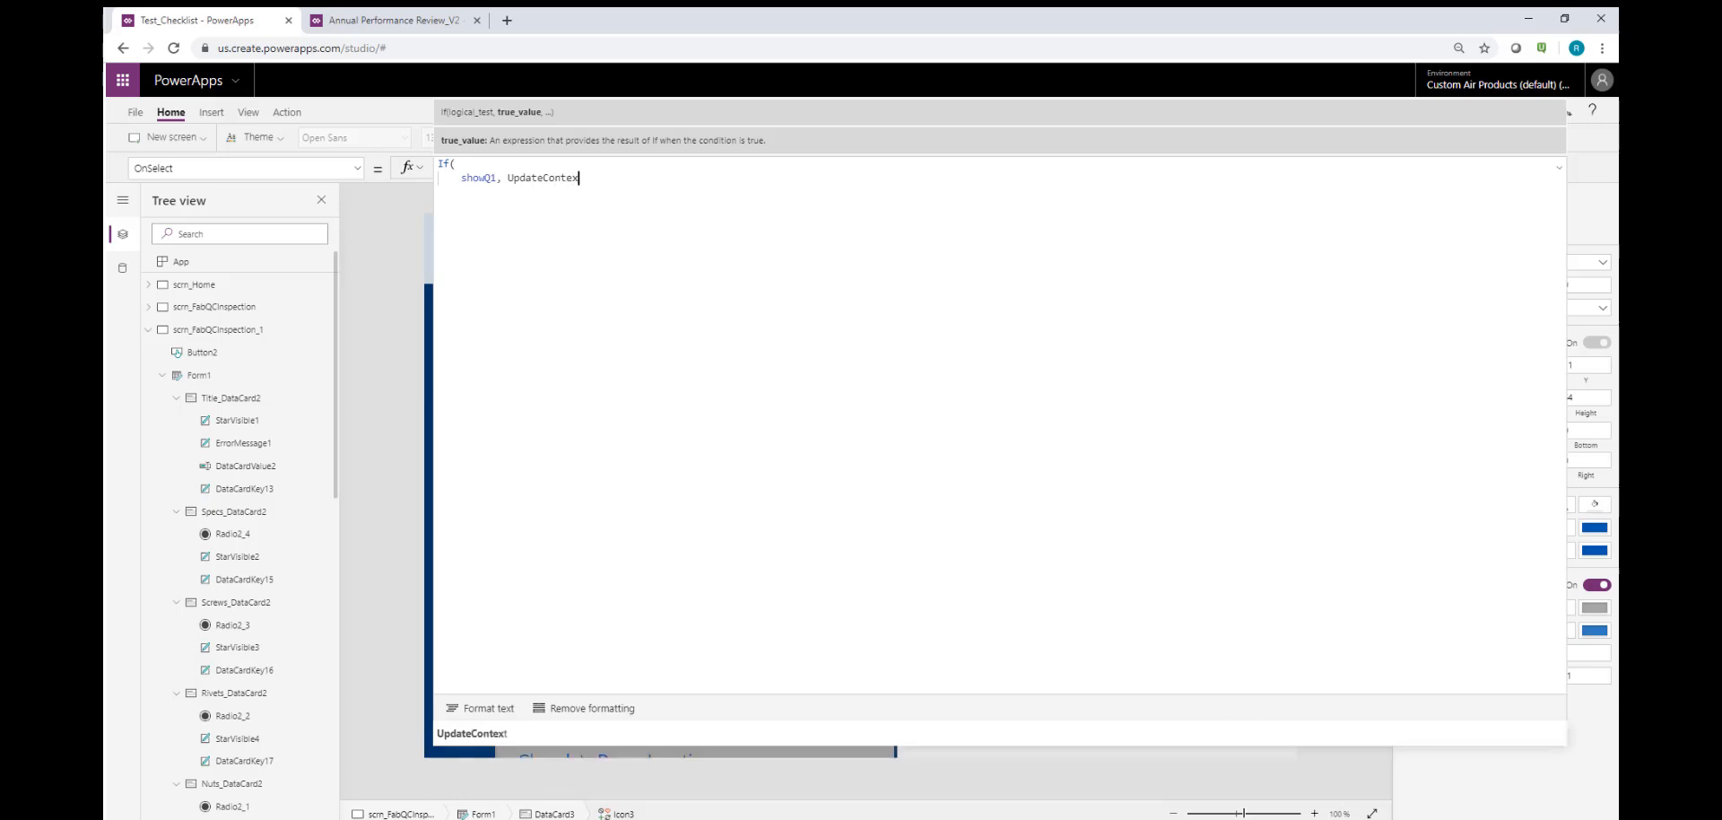
type("t({showQ")
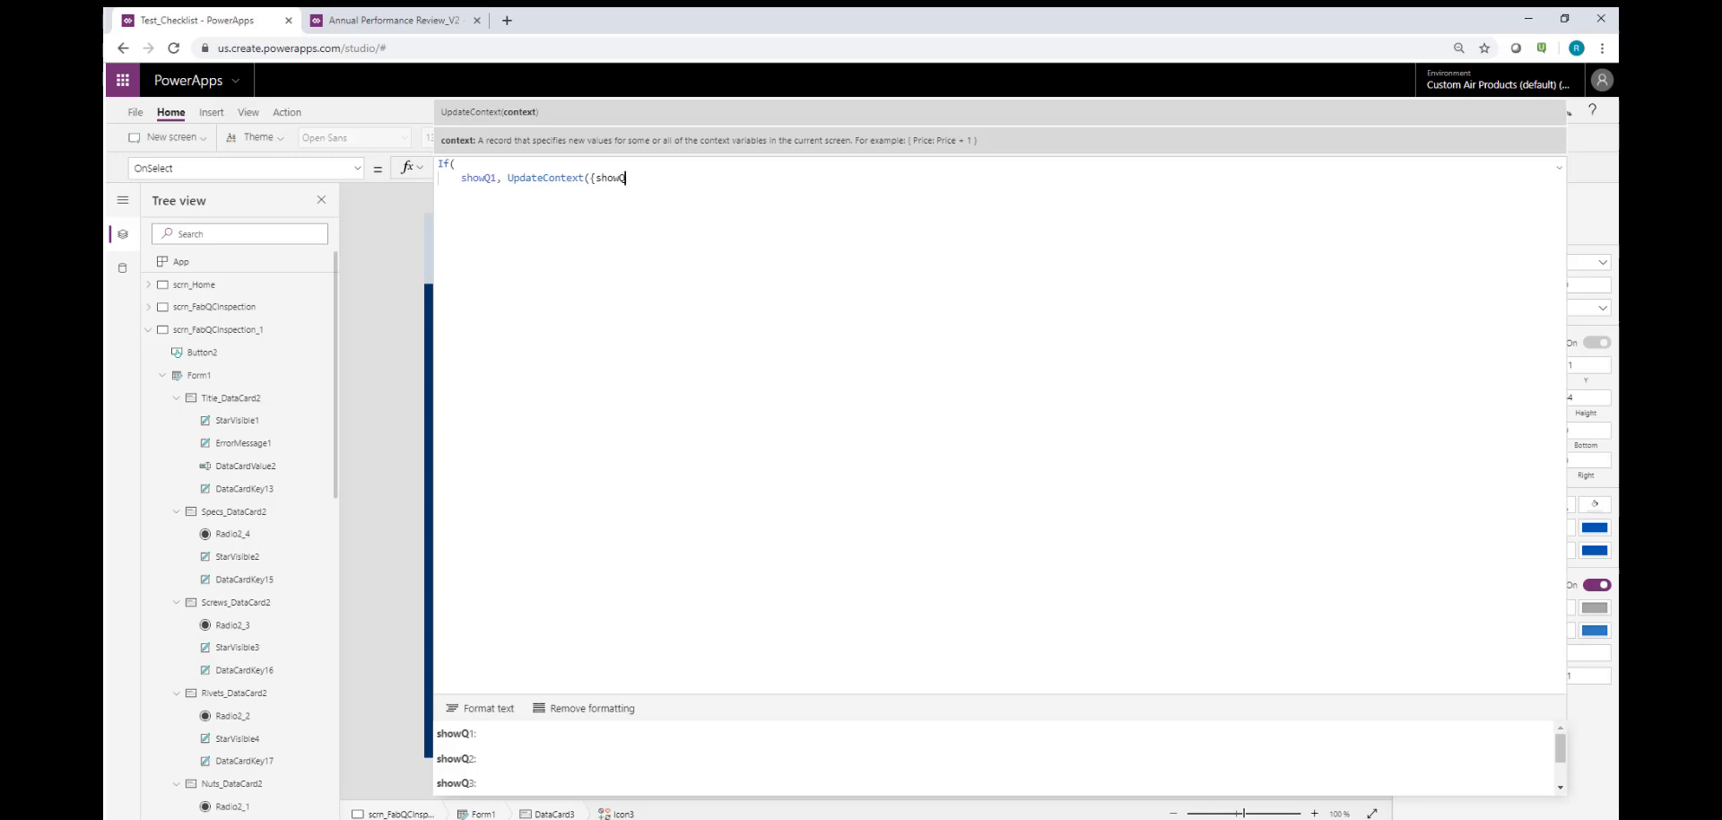
type("1:false")
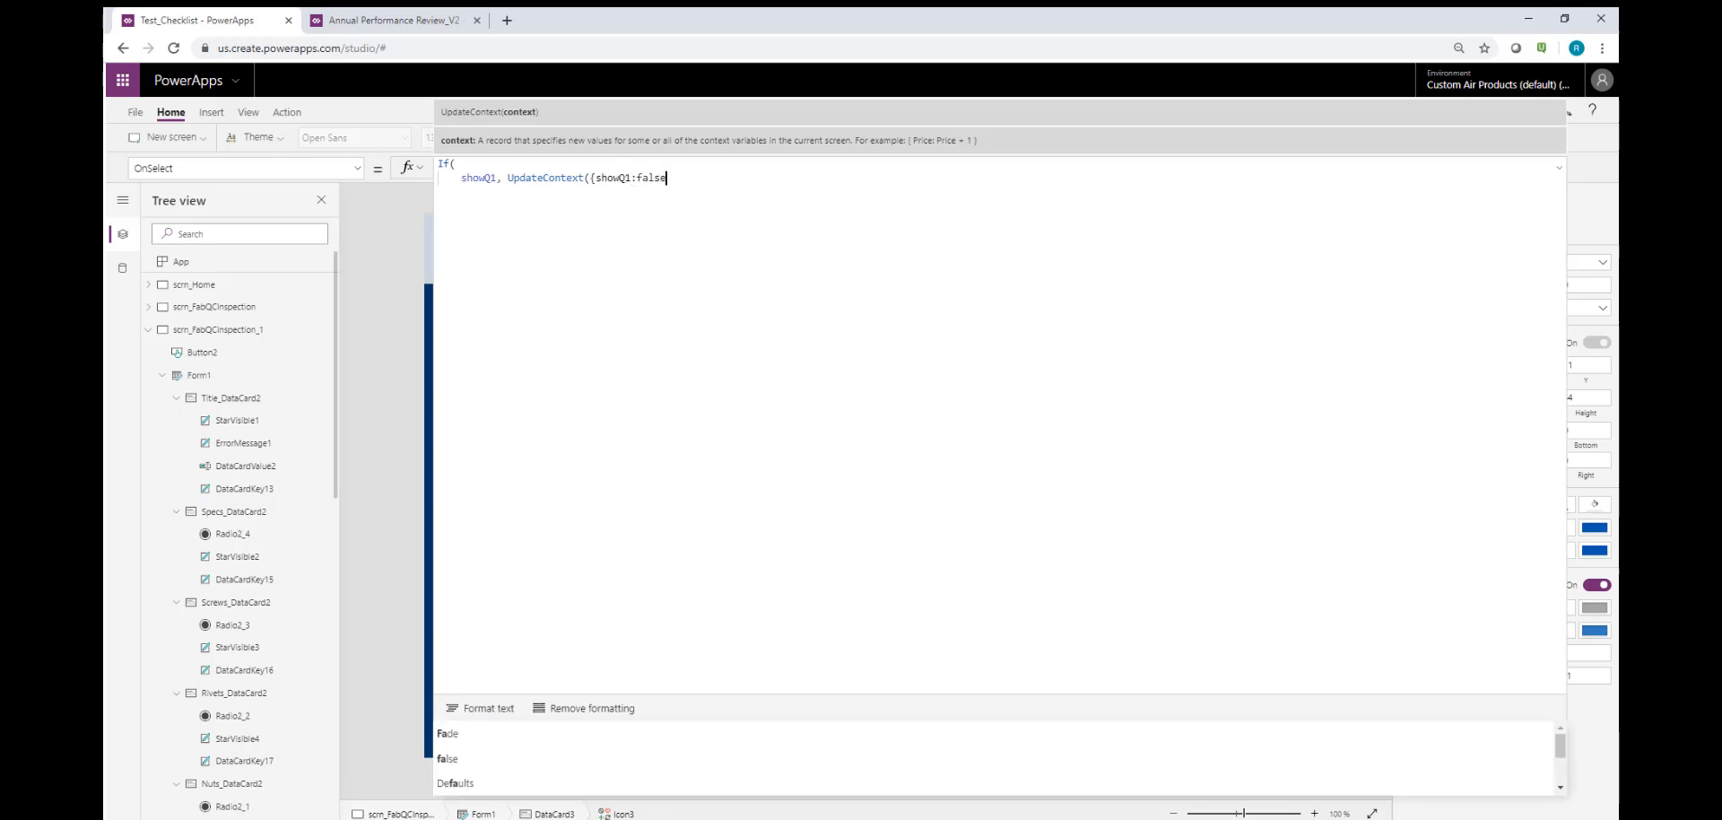
type(", showQ2")
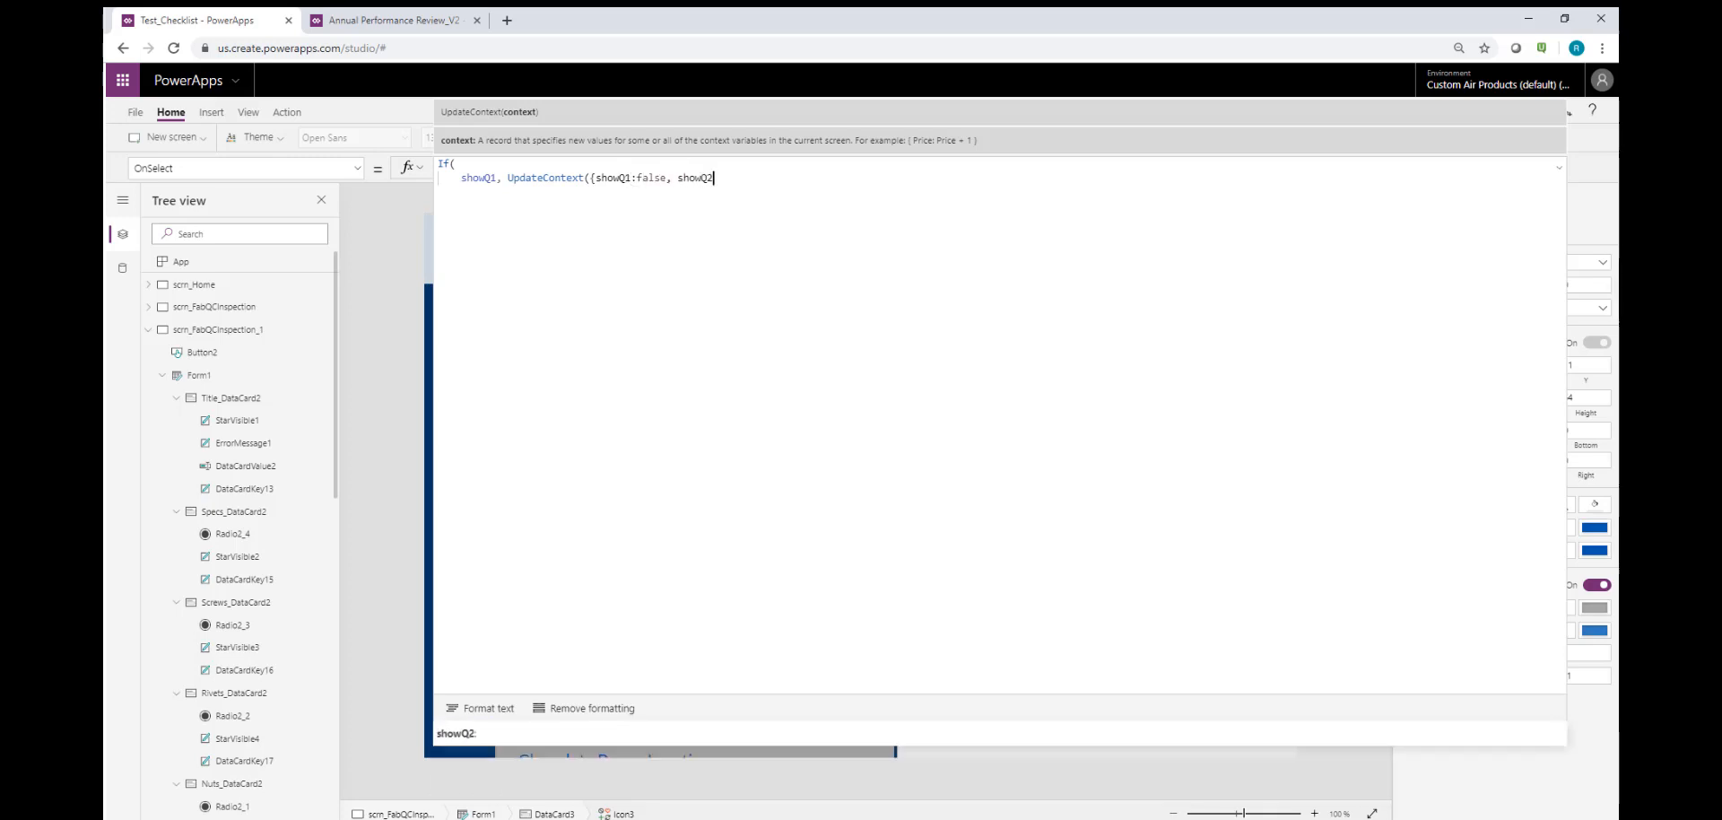
type(":t")
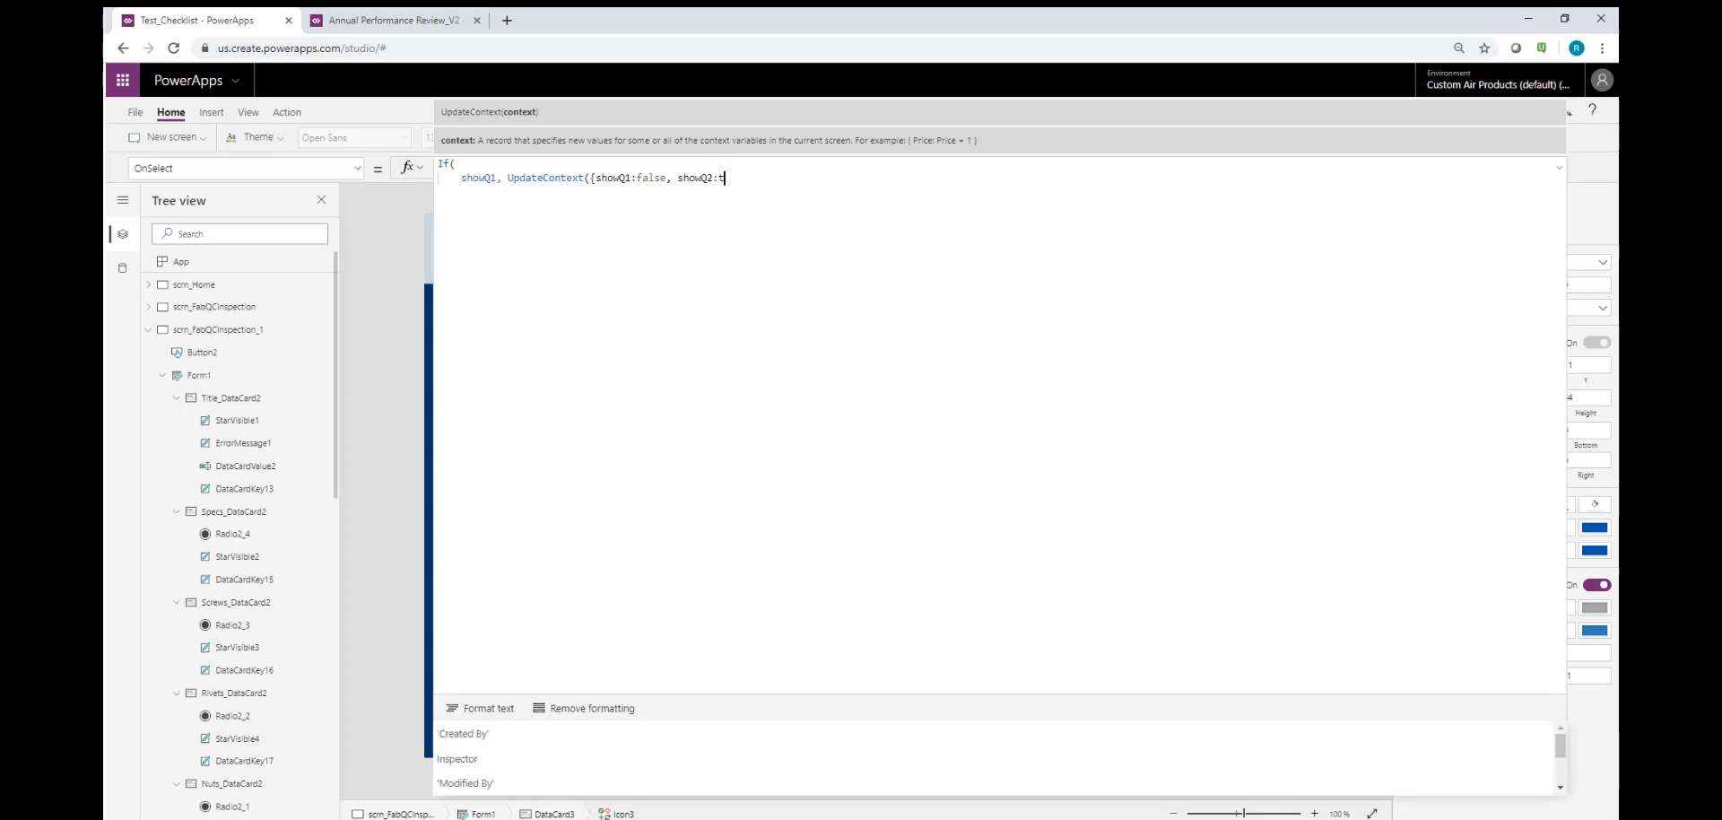
type("rue})")
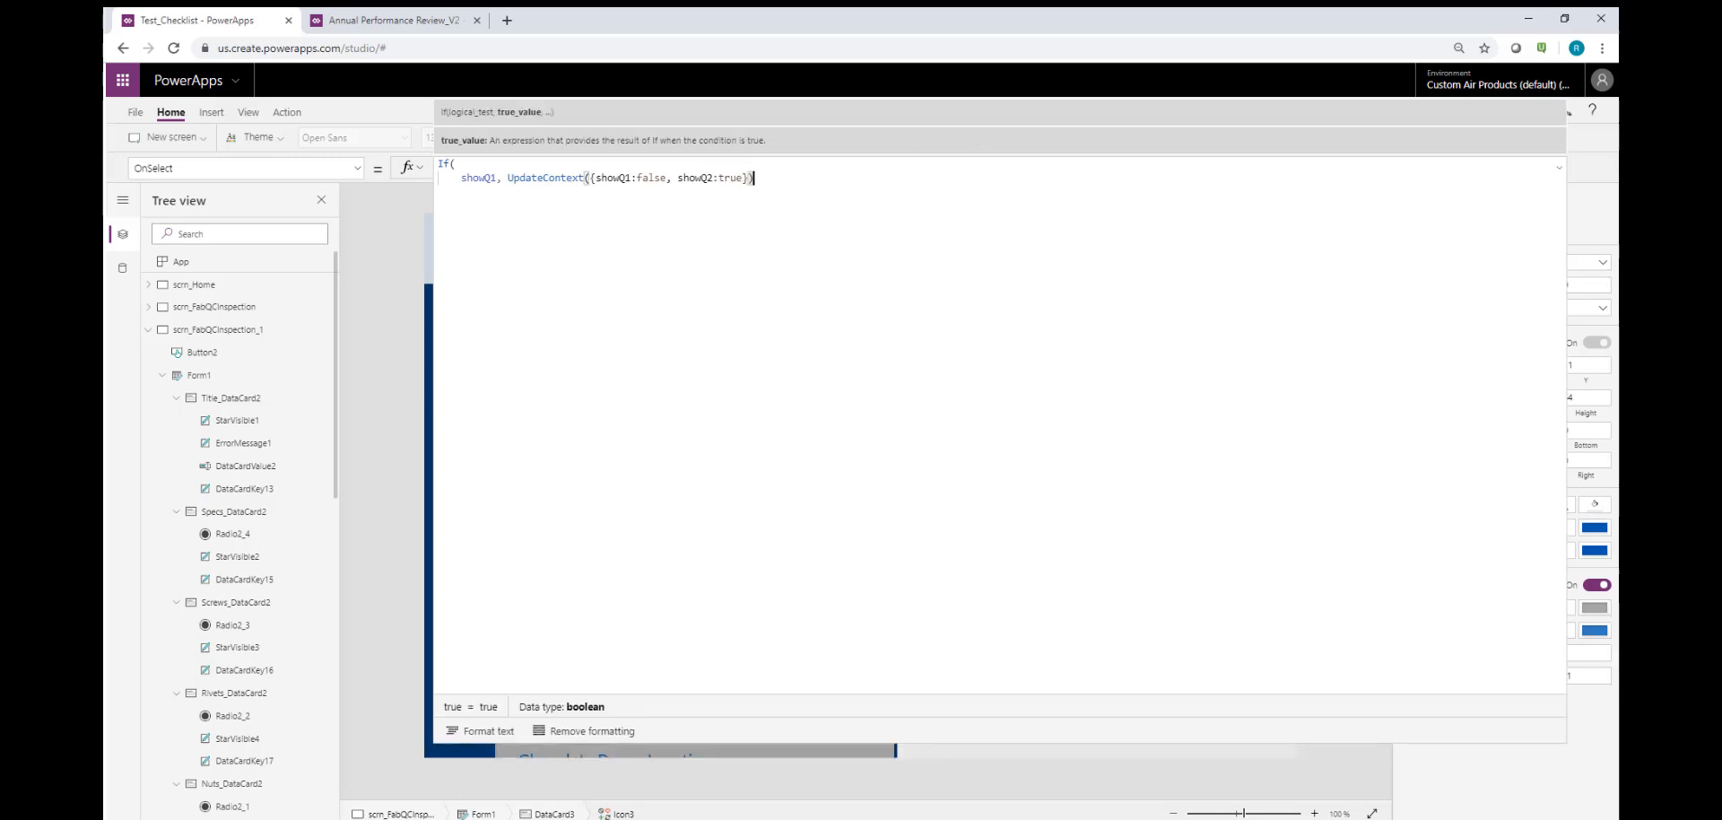
type(",")
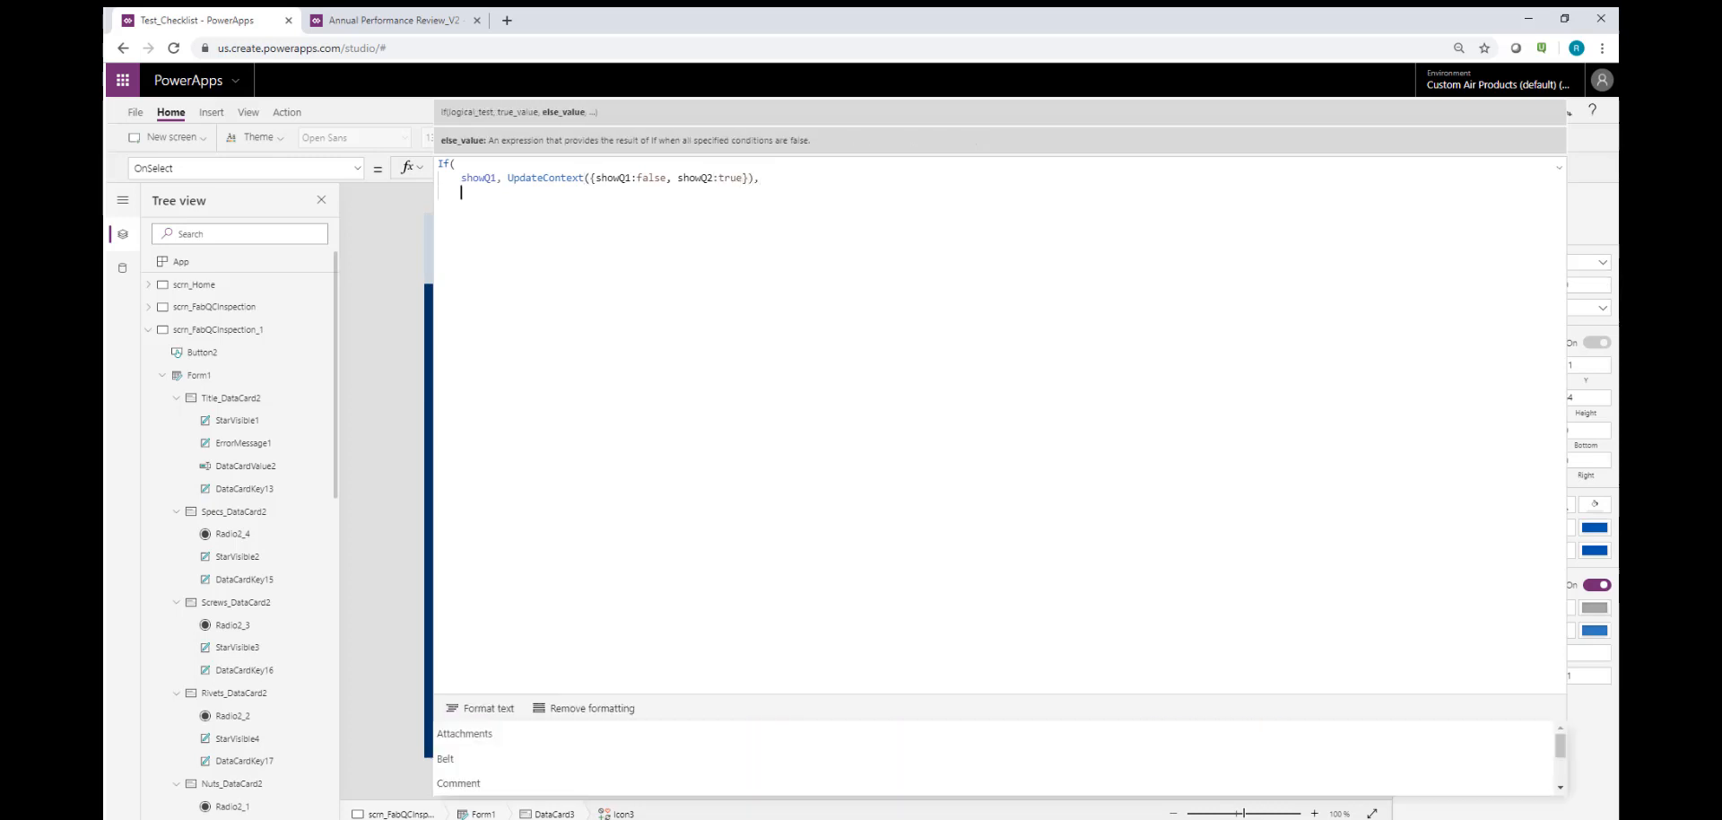
type("show")
key("BackSpace")
key("BackSpace")
key("BackSpace")
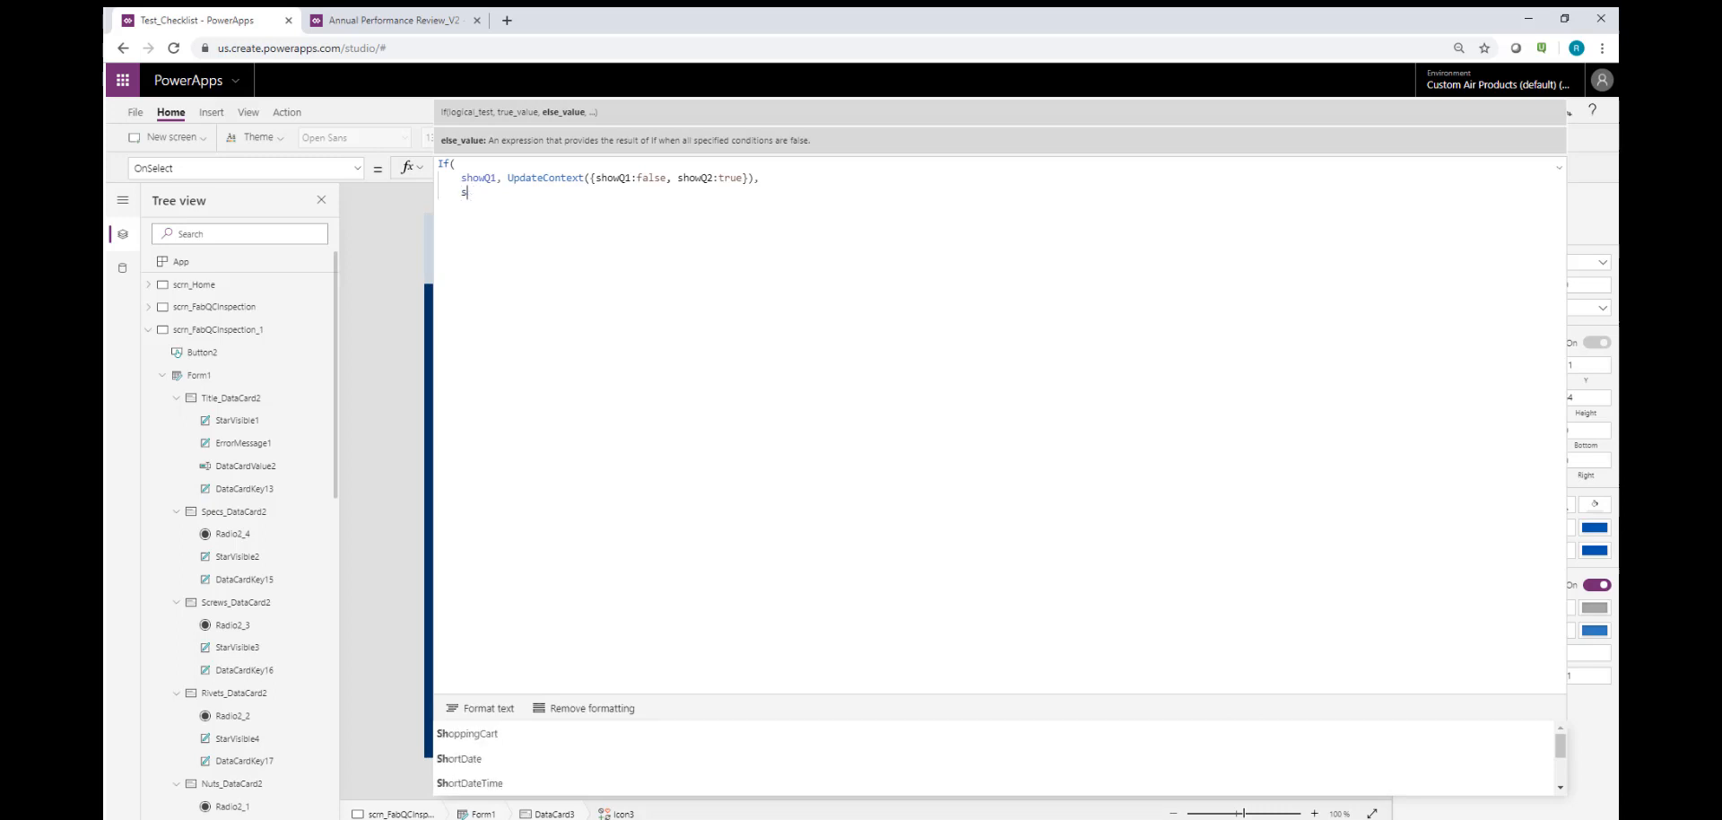
key("BackSpace")
Step: Copy the showQ1 UpdateContext line and paste it three times below within the If function, one copy per line
left_click_drag(446, 180, 782, 185)
key("ctrl+c")
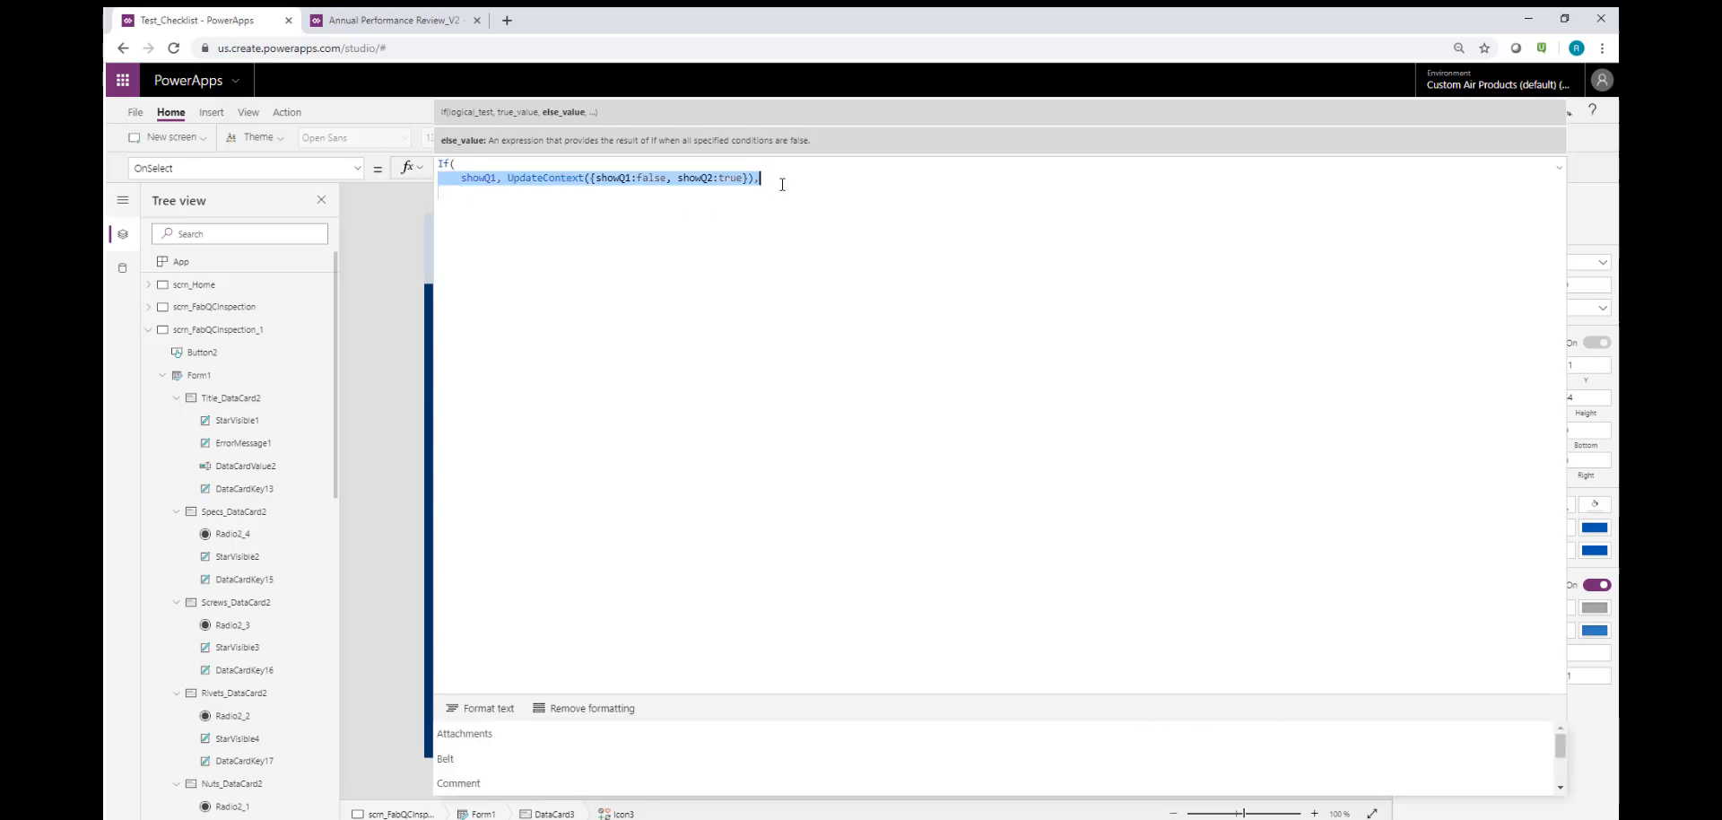
left_click(441, 199)
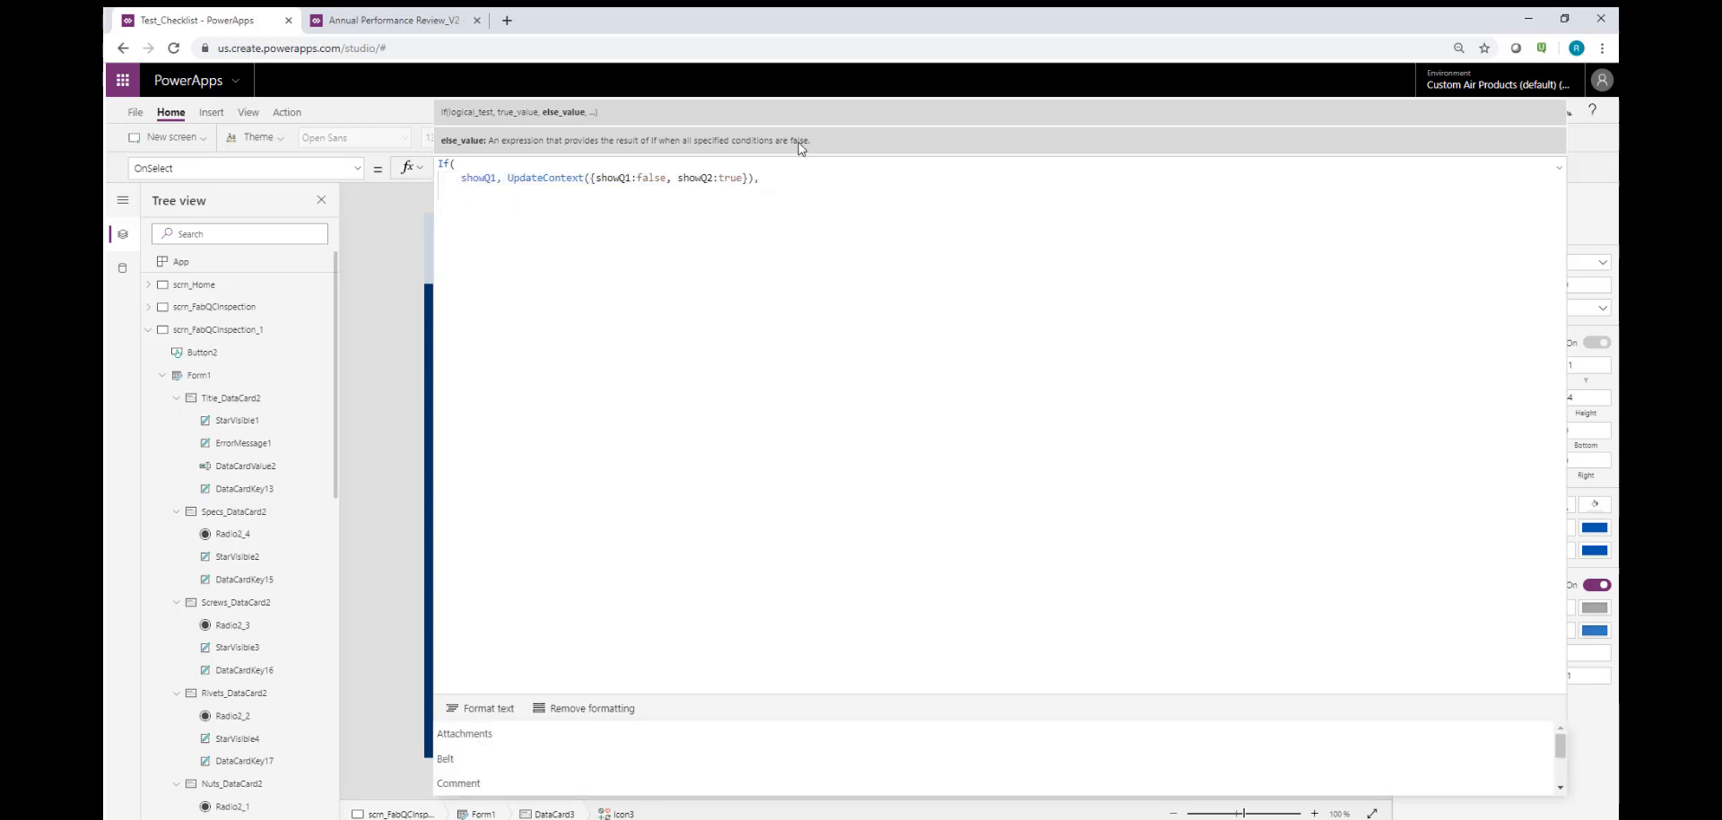
key("ctrl+v")
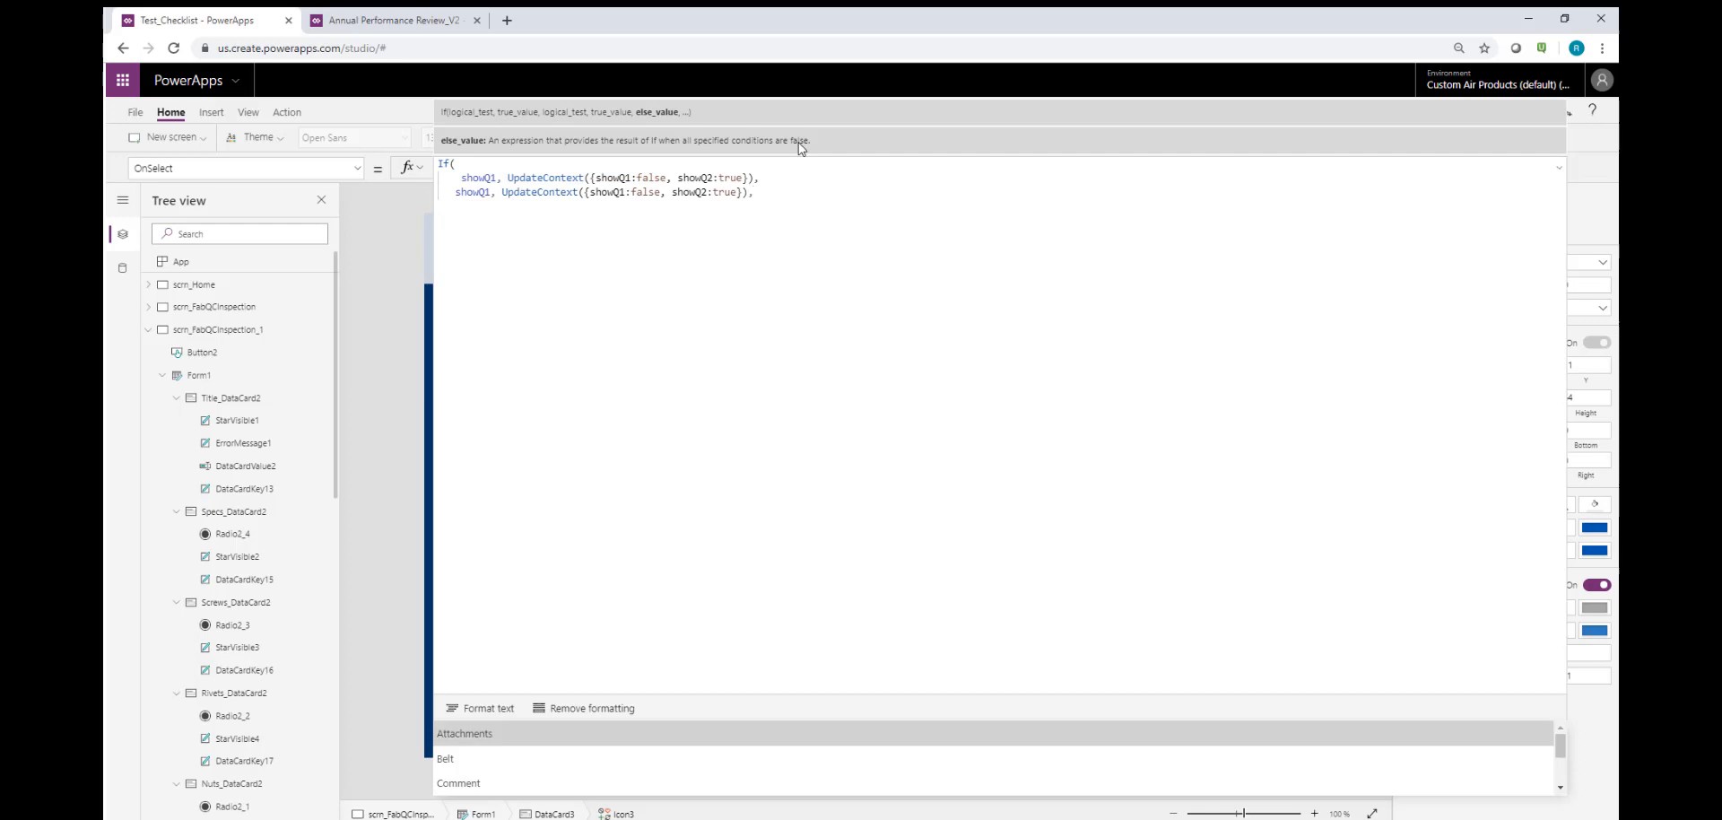
key("Return")
key("ctrl+v")
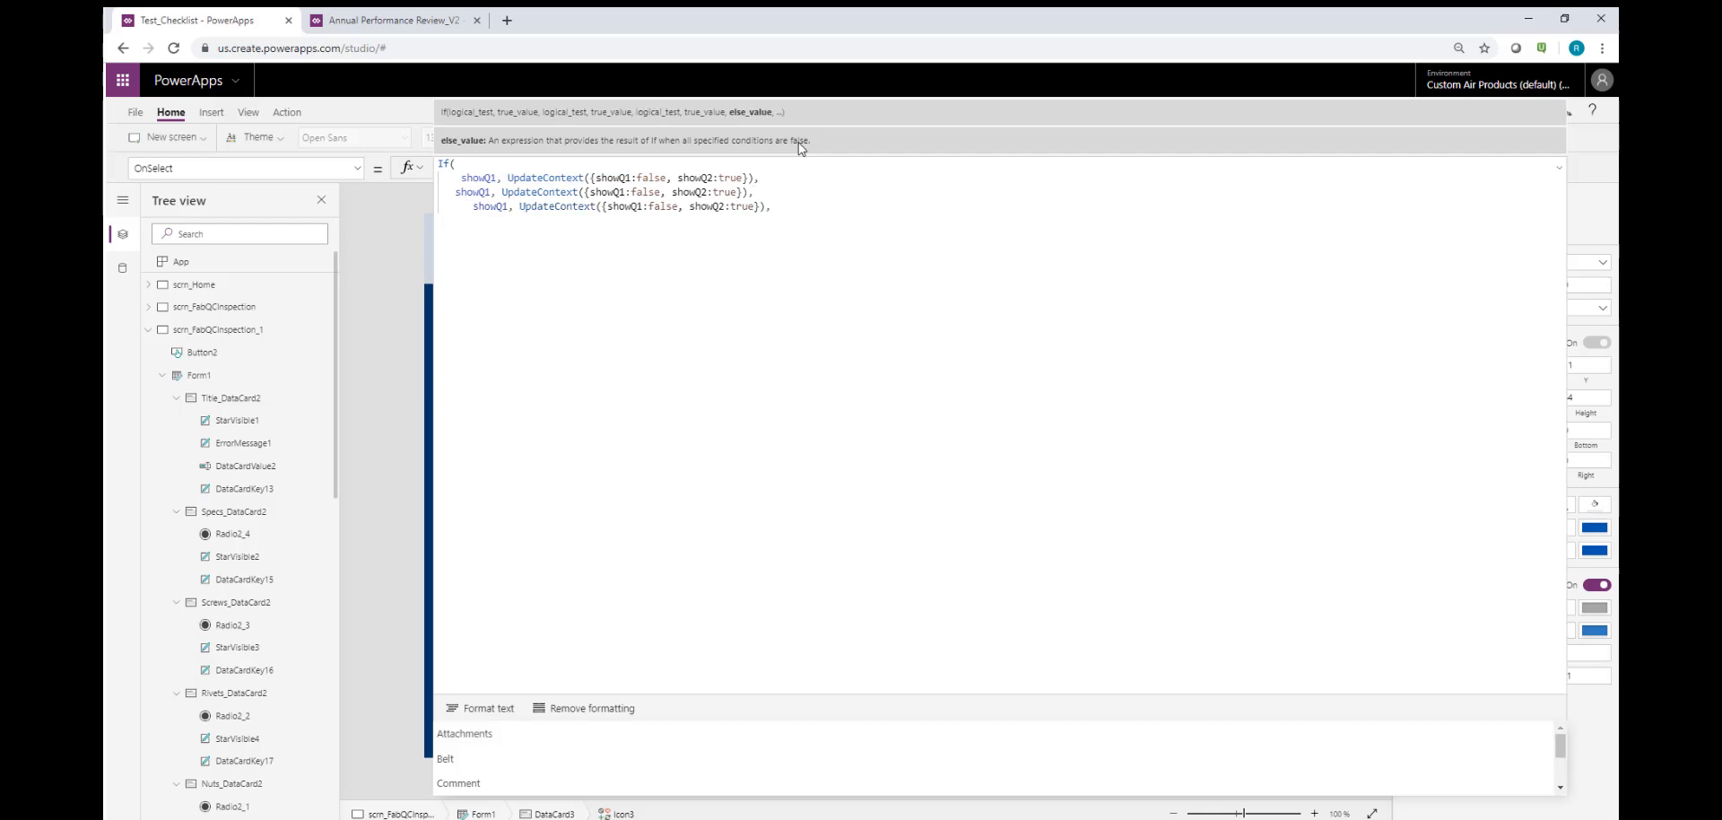
key("ctrl+v")
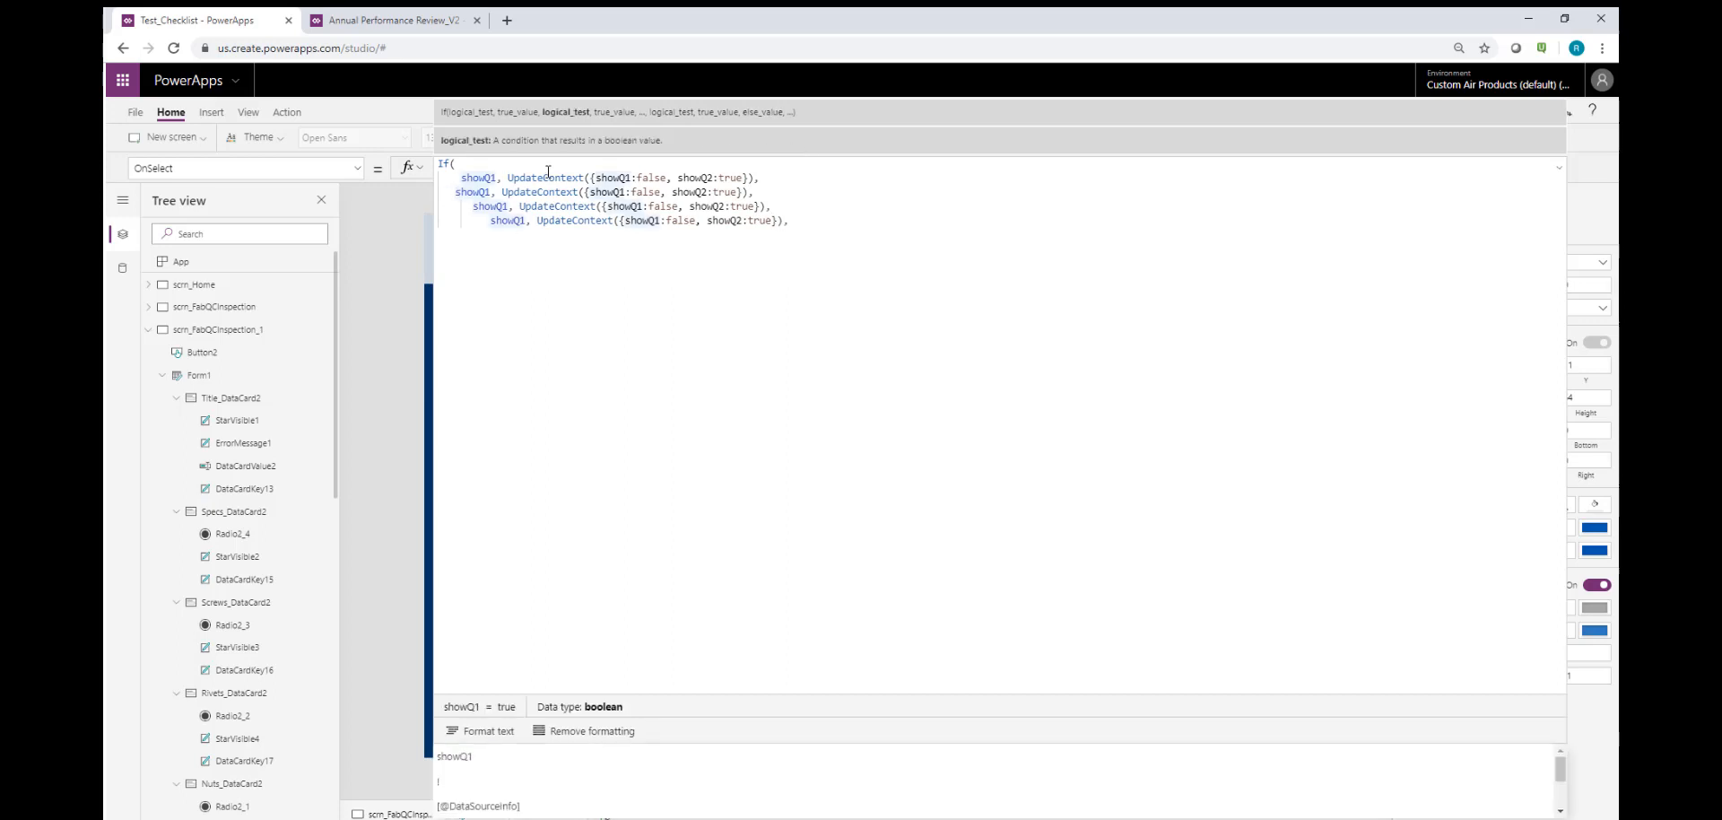
Step: Align the second line of the Next icon's If formula with the showQ1 line above it
key("Tab")
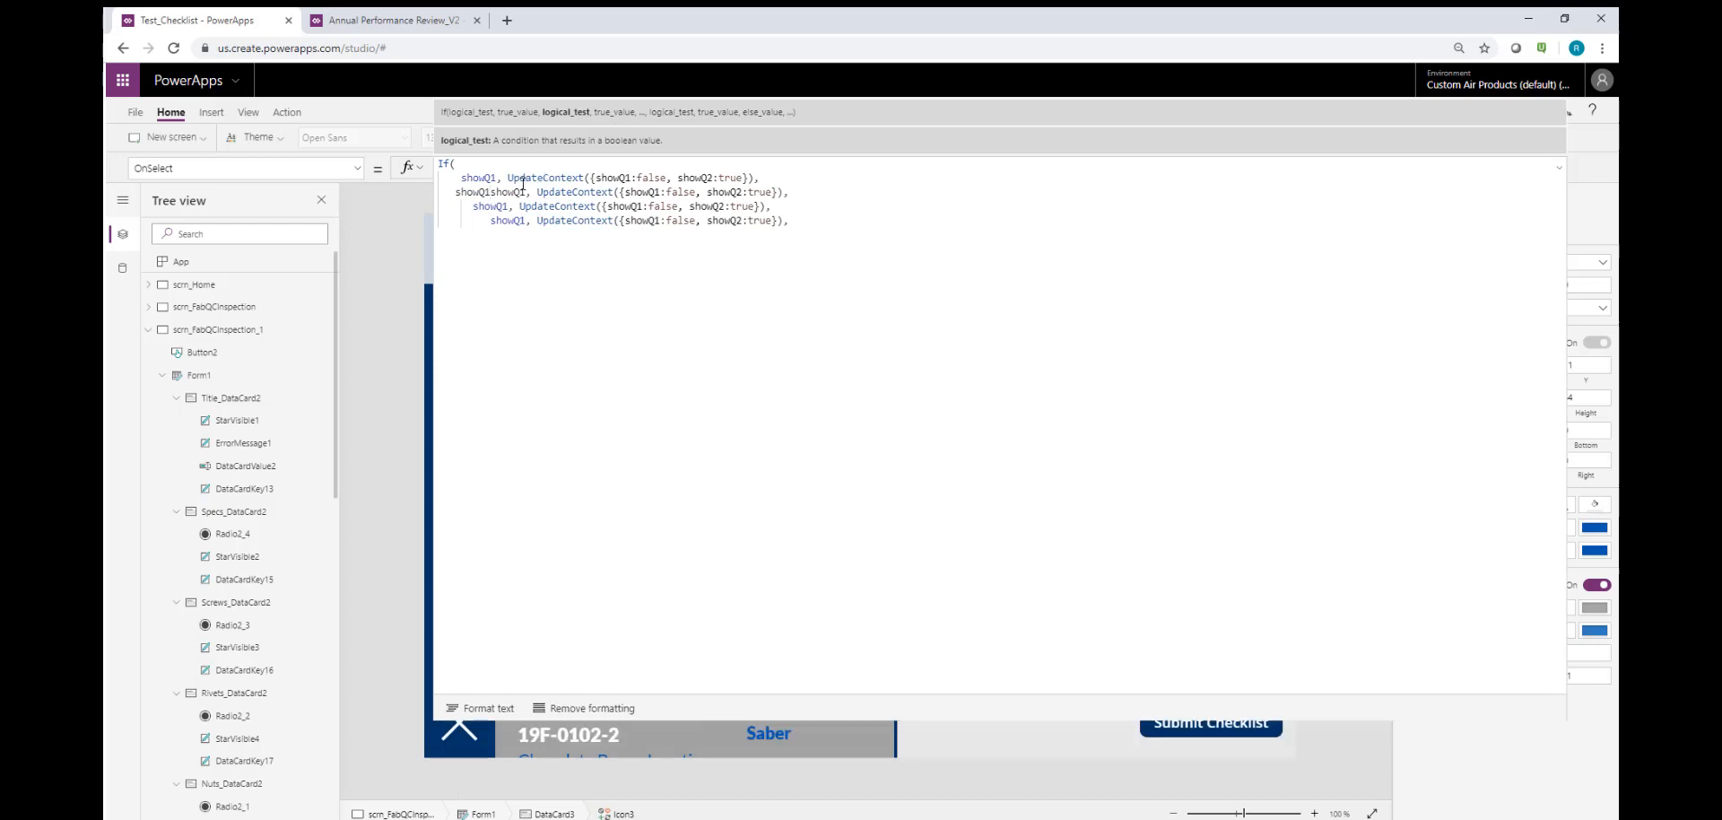
key("BackSpace")
key("BackSpace")
key("BackSpace")
key("BackSpace")
key("BackSpace")
key("BackSpace")
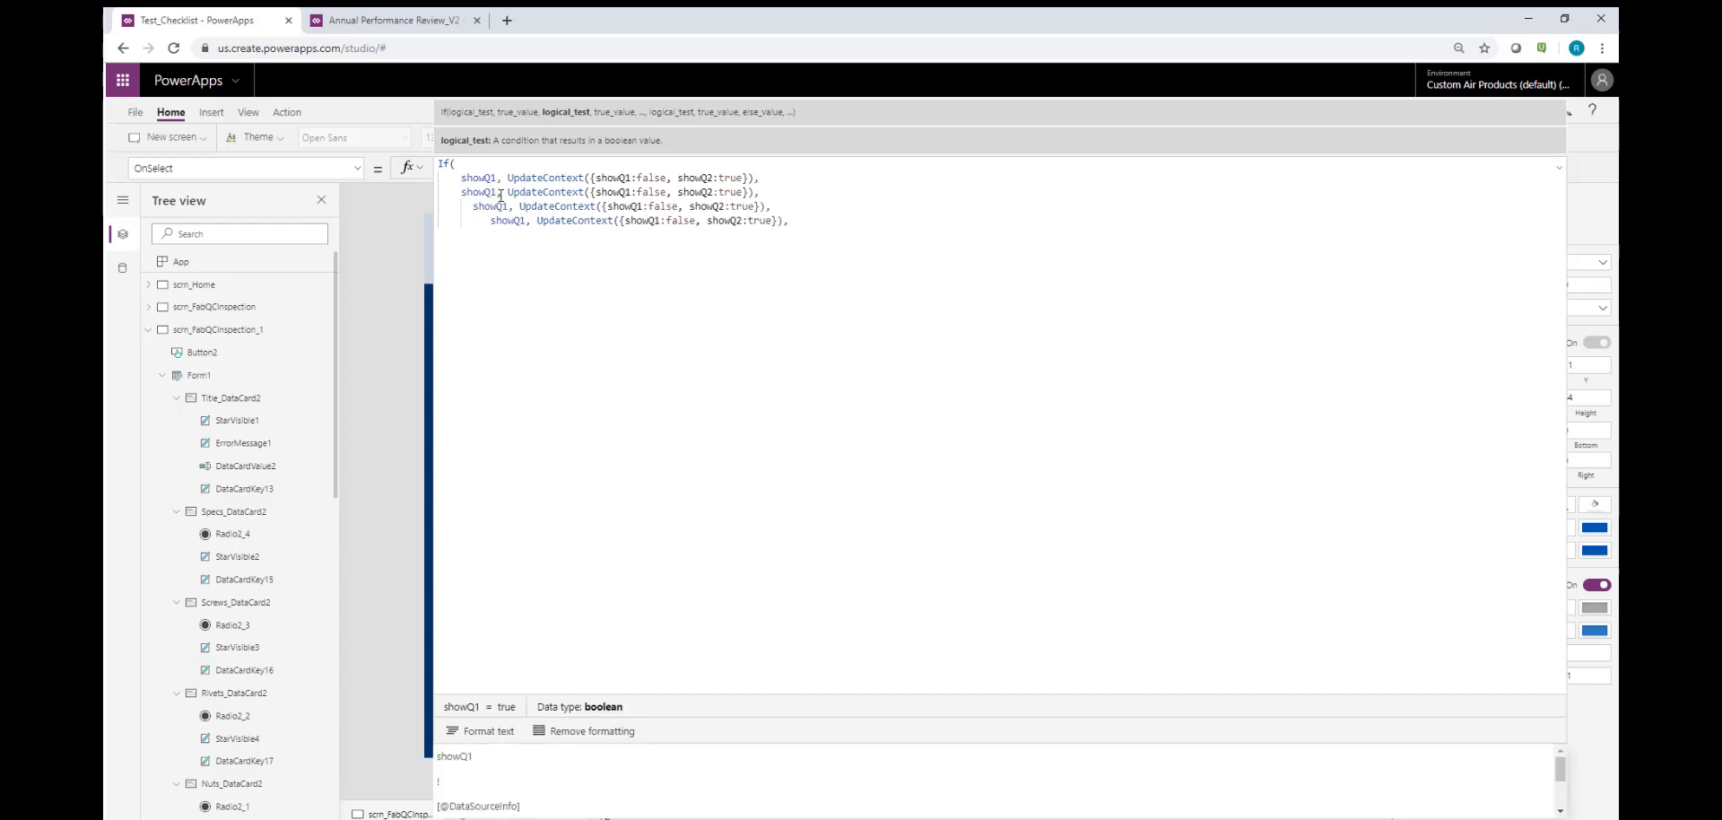
Step: Change the second condition line to showQ2, UpdateContext({showQ2:false, showQ3:true})
left_click(494, 191)
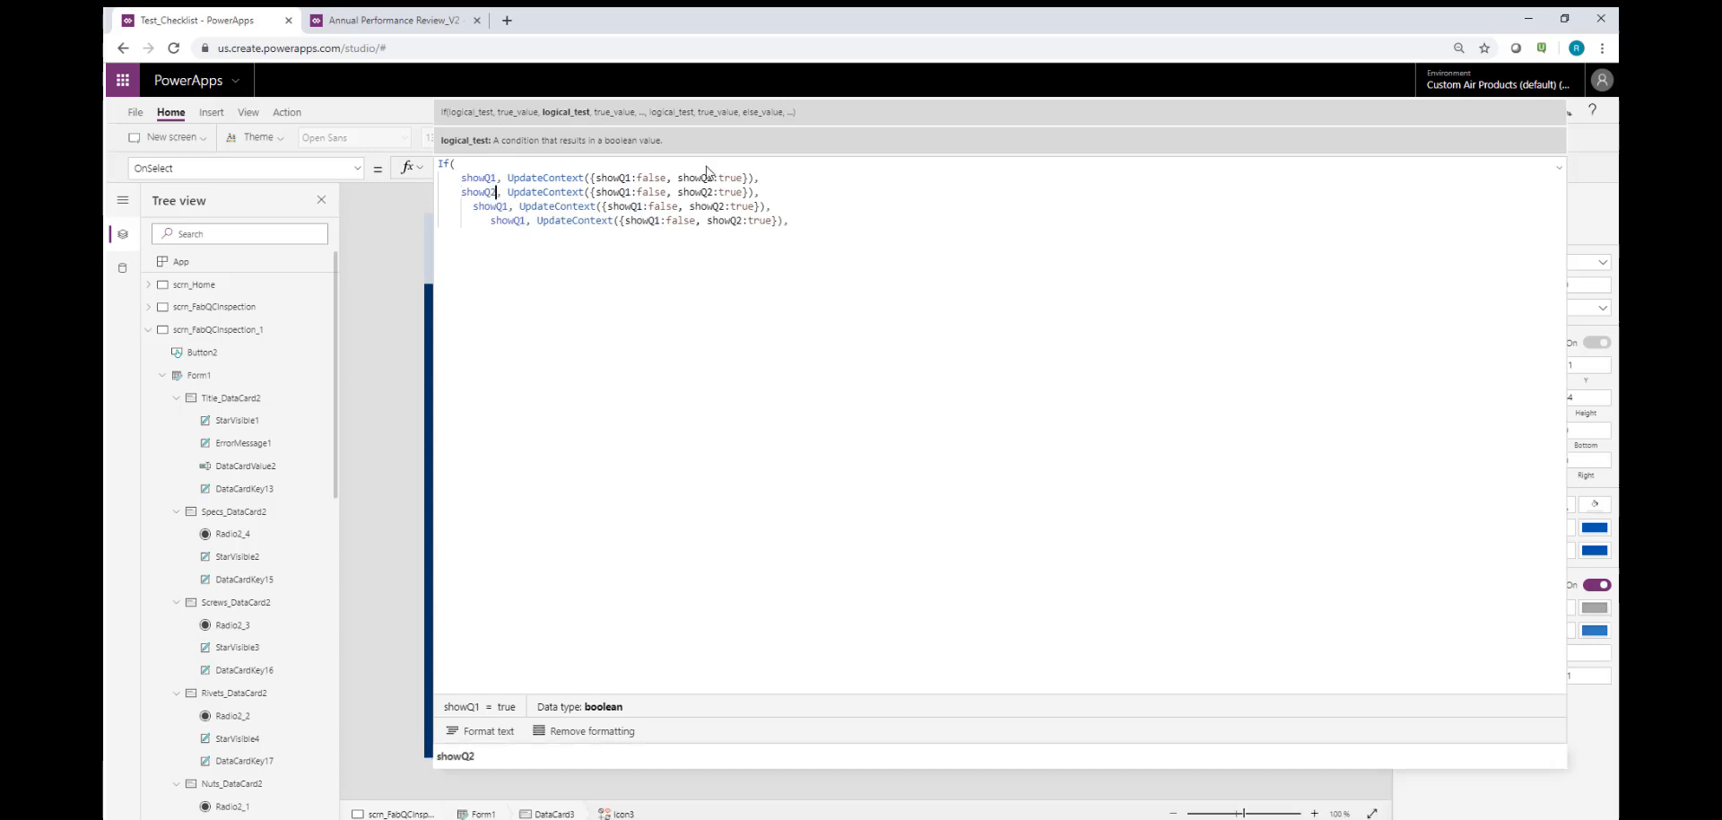
left_click(633, 191)
key("BackSpace")
type("2")
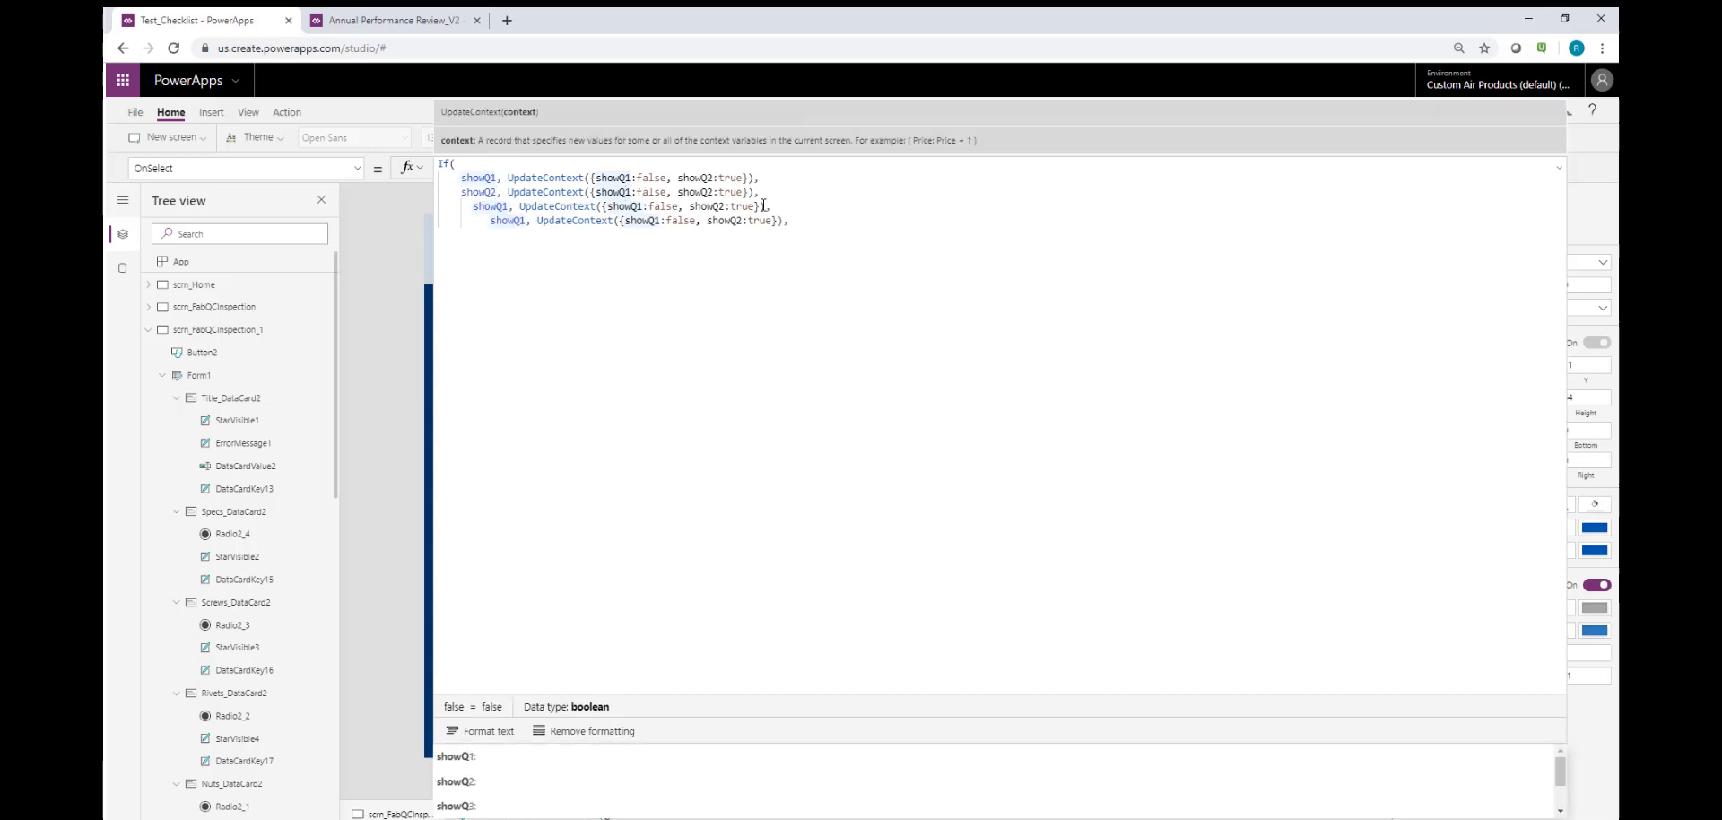
left_click(714, 192)
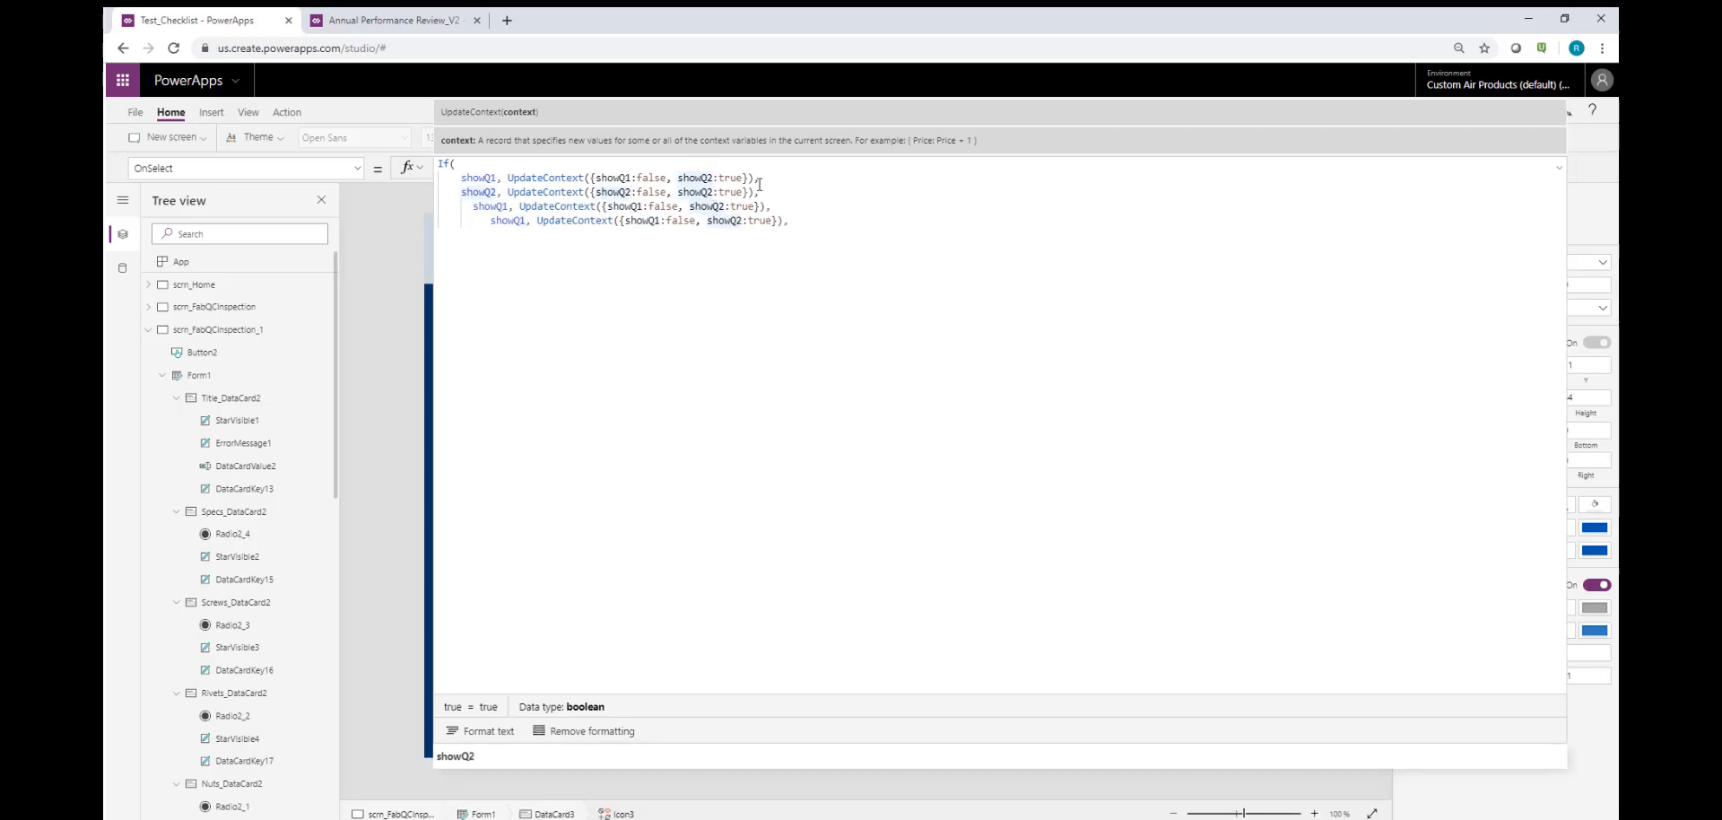
key("BackSpace")
type("3")
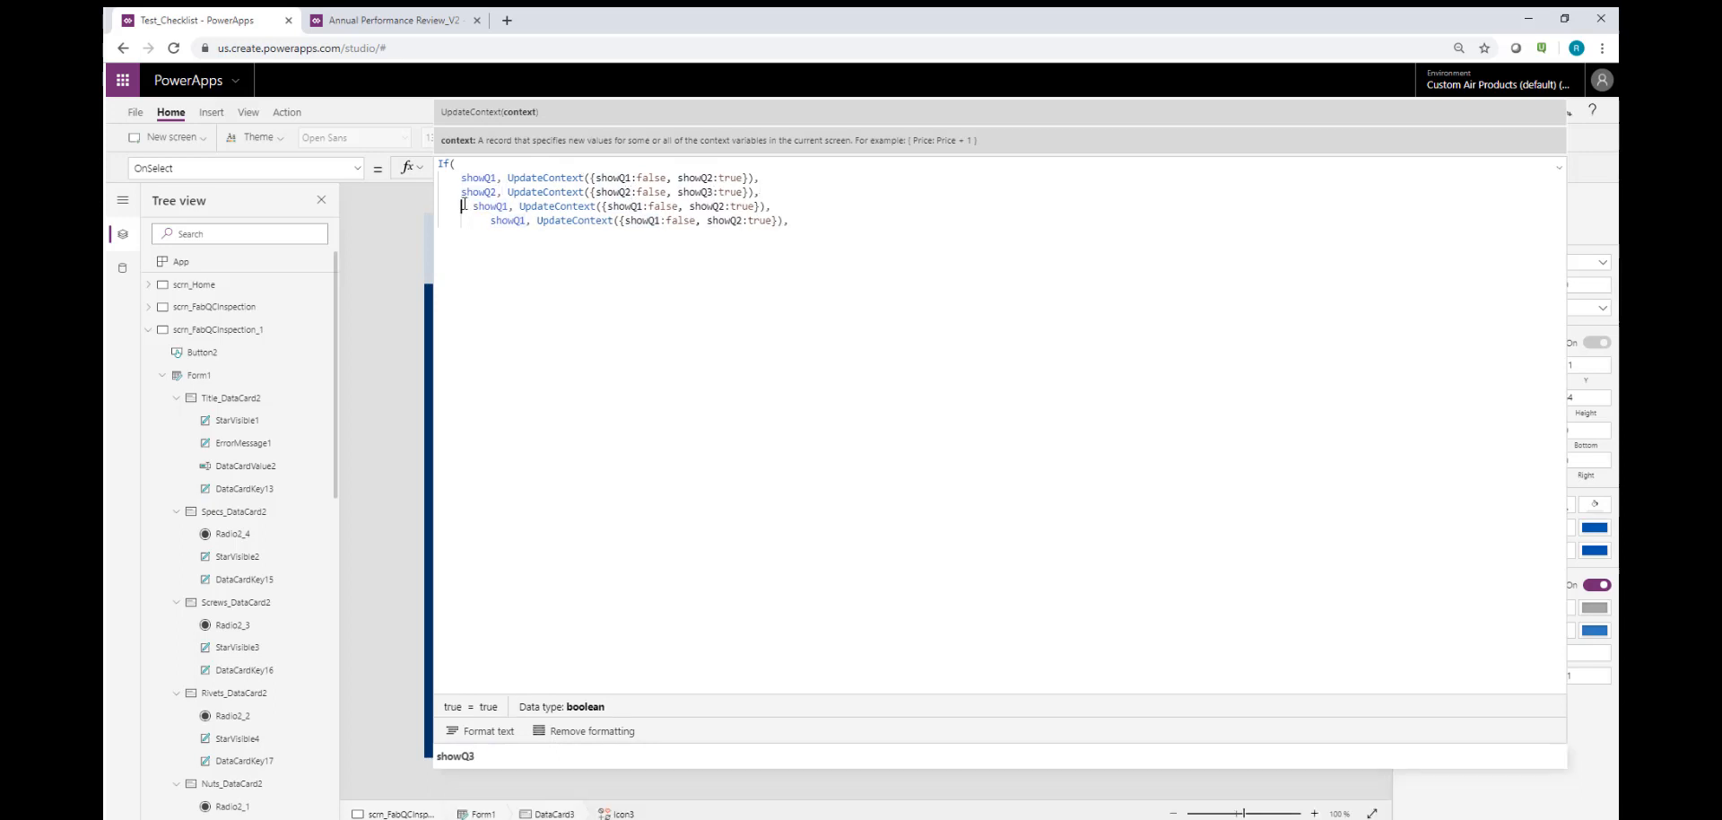
Step: Align the third condition line with those above and change it to showQ3, UpdateContext({showQ3:false, showQ4:true})
left_click(463, 205)
key("Delete")
key("Delete")
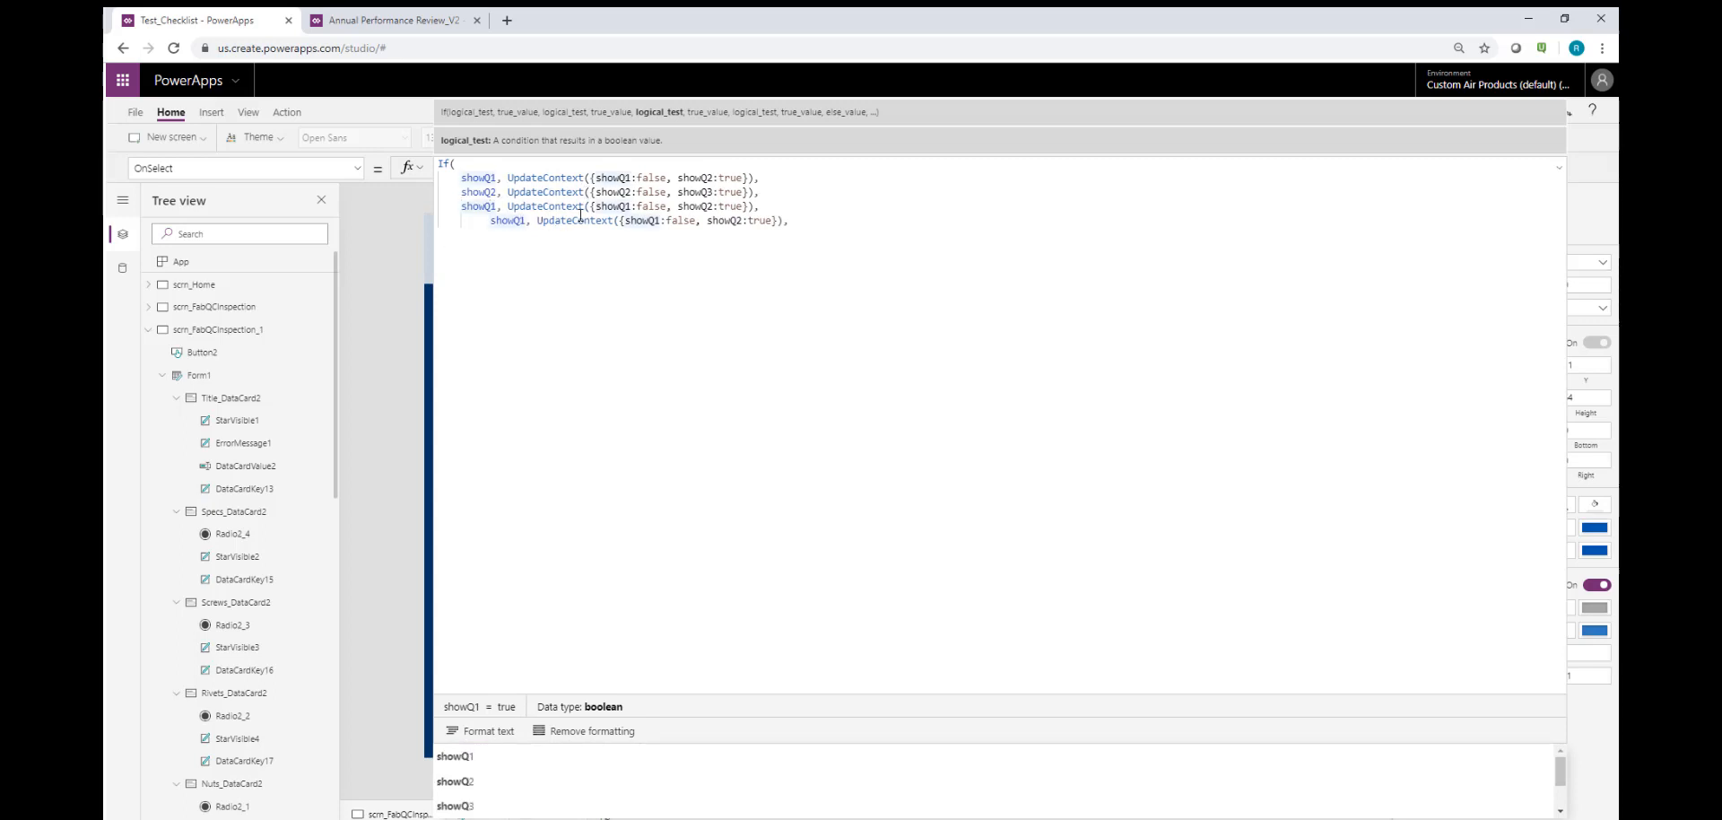
key("Delete")
type("3")
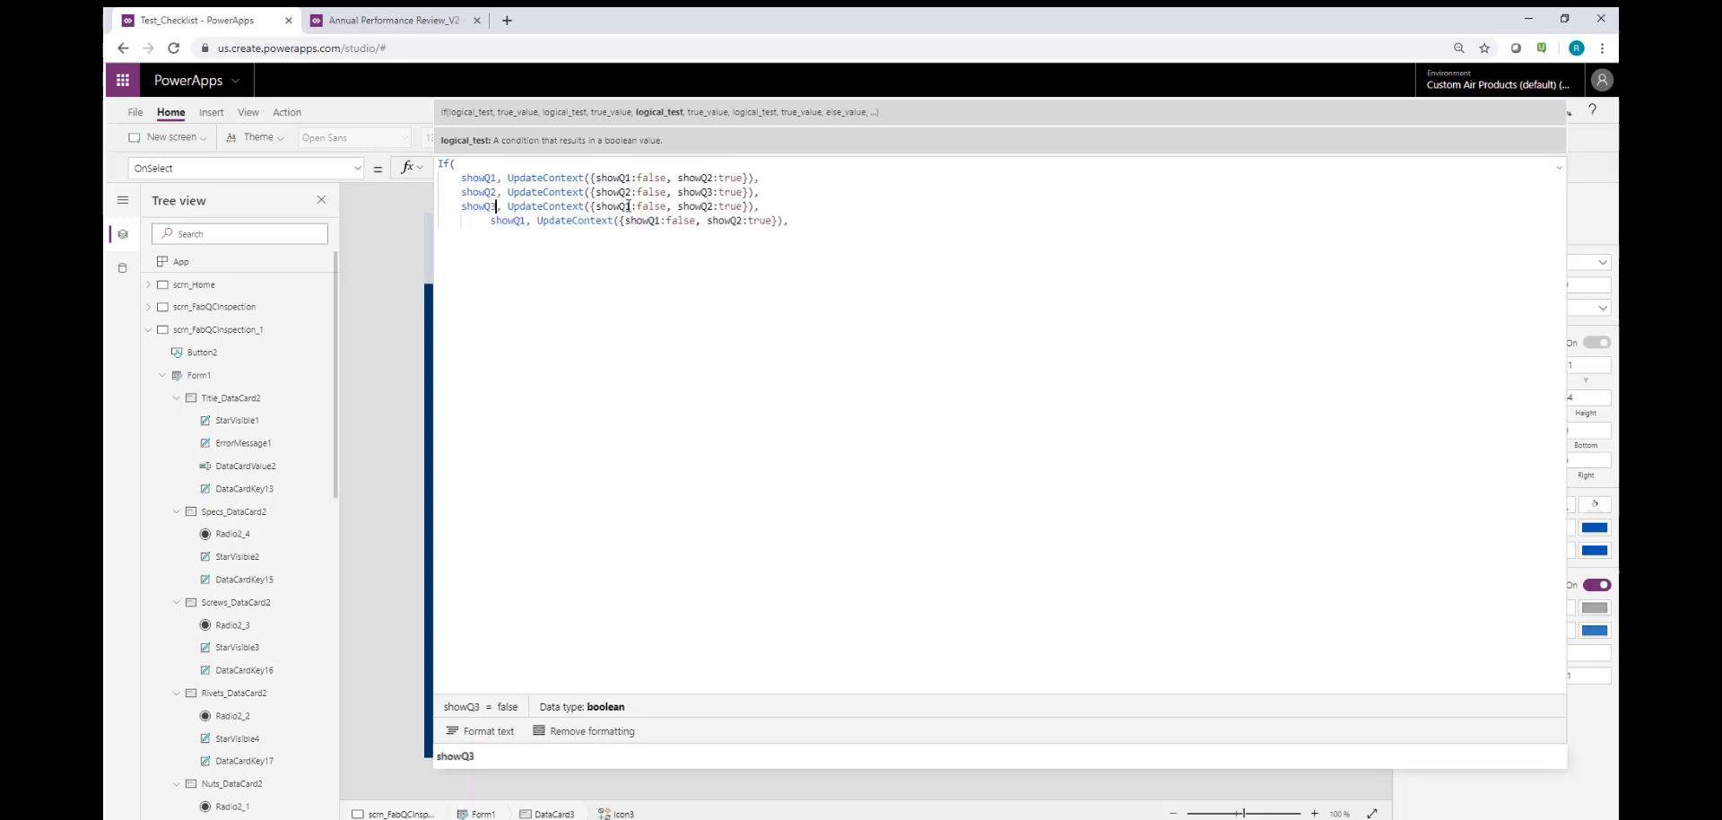
left_click(628, 206)
key("Delete")
type("3")
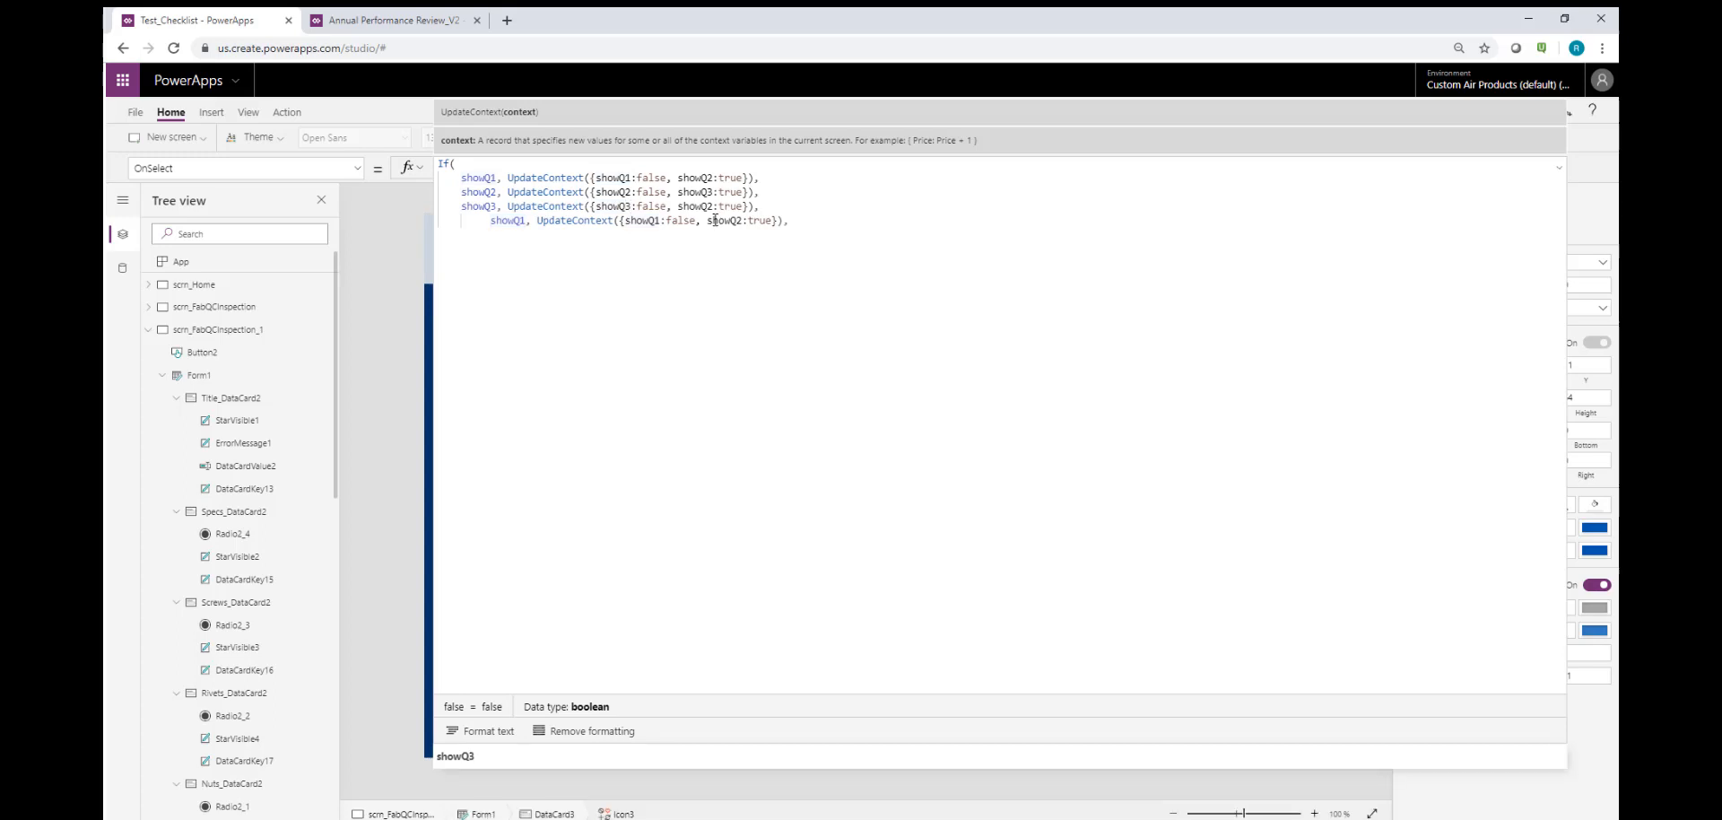
key("Delete")
type("4")
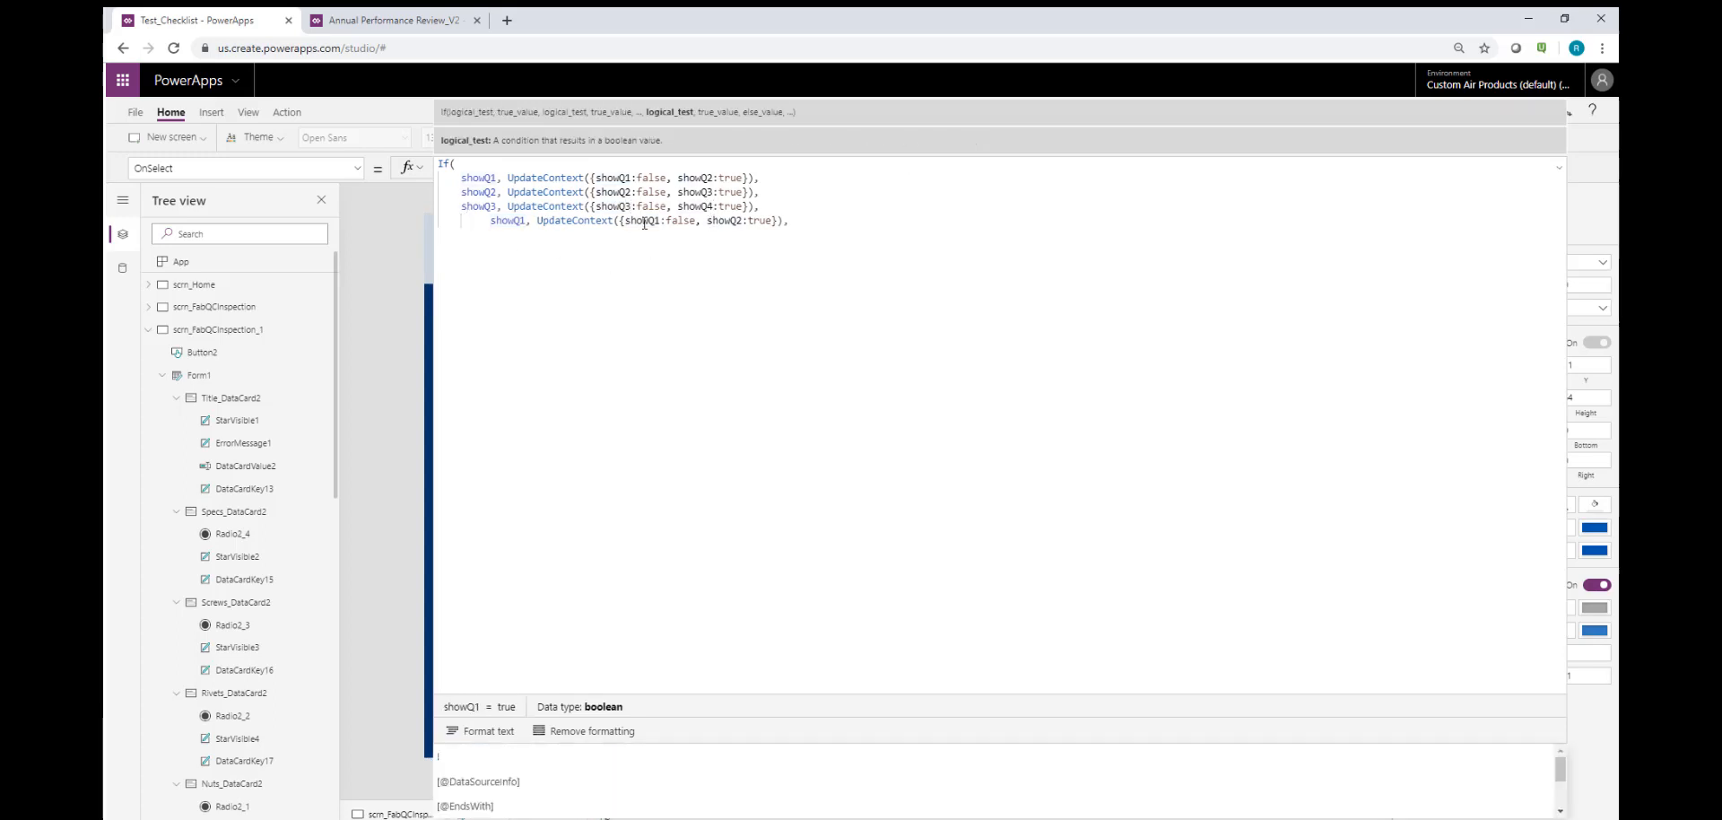
Step: Align the fourth condition line with those above and change it to showQ4, UpdateContext({showQ4:false, showQ5:true})
key("Delete")
key("Delete")
key("Delete")
key("Delete")
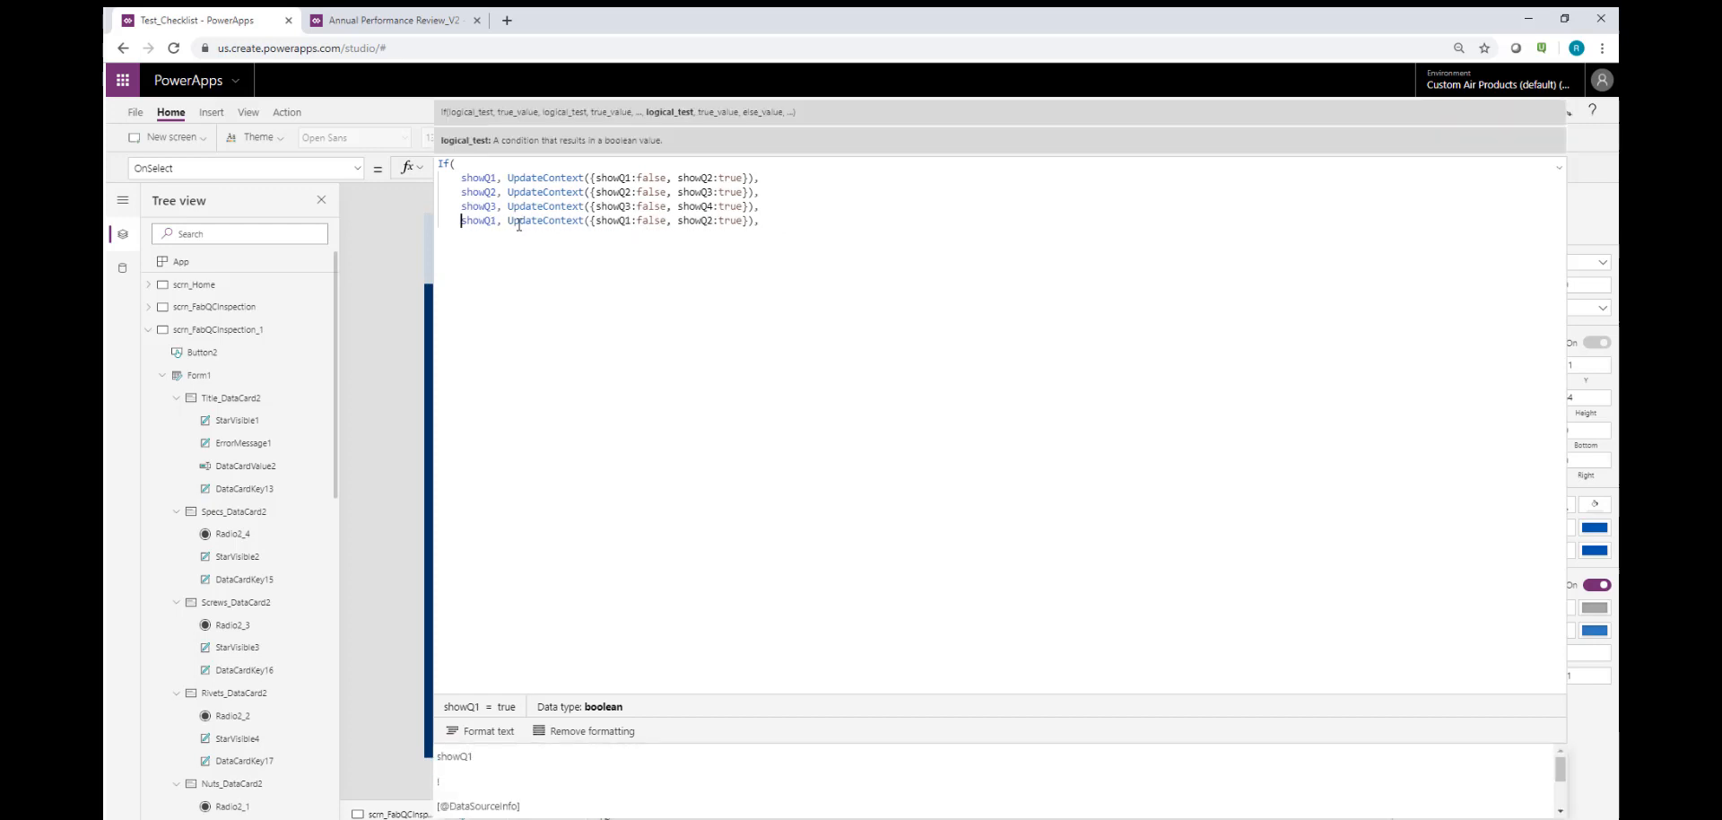
key("BackSpace")
type("4")
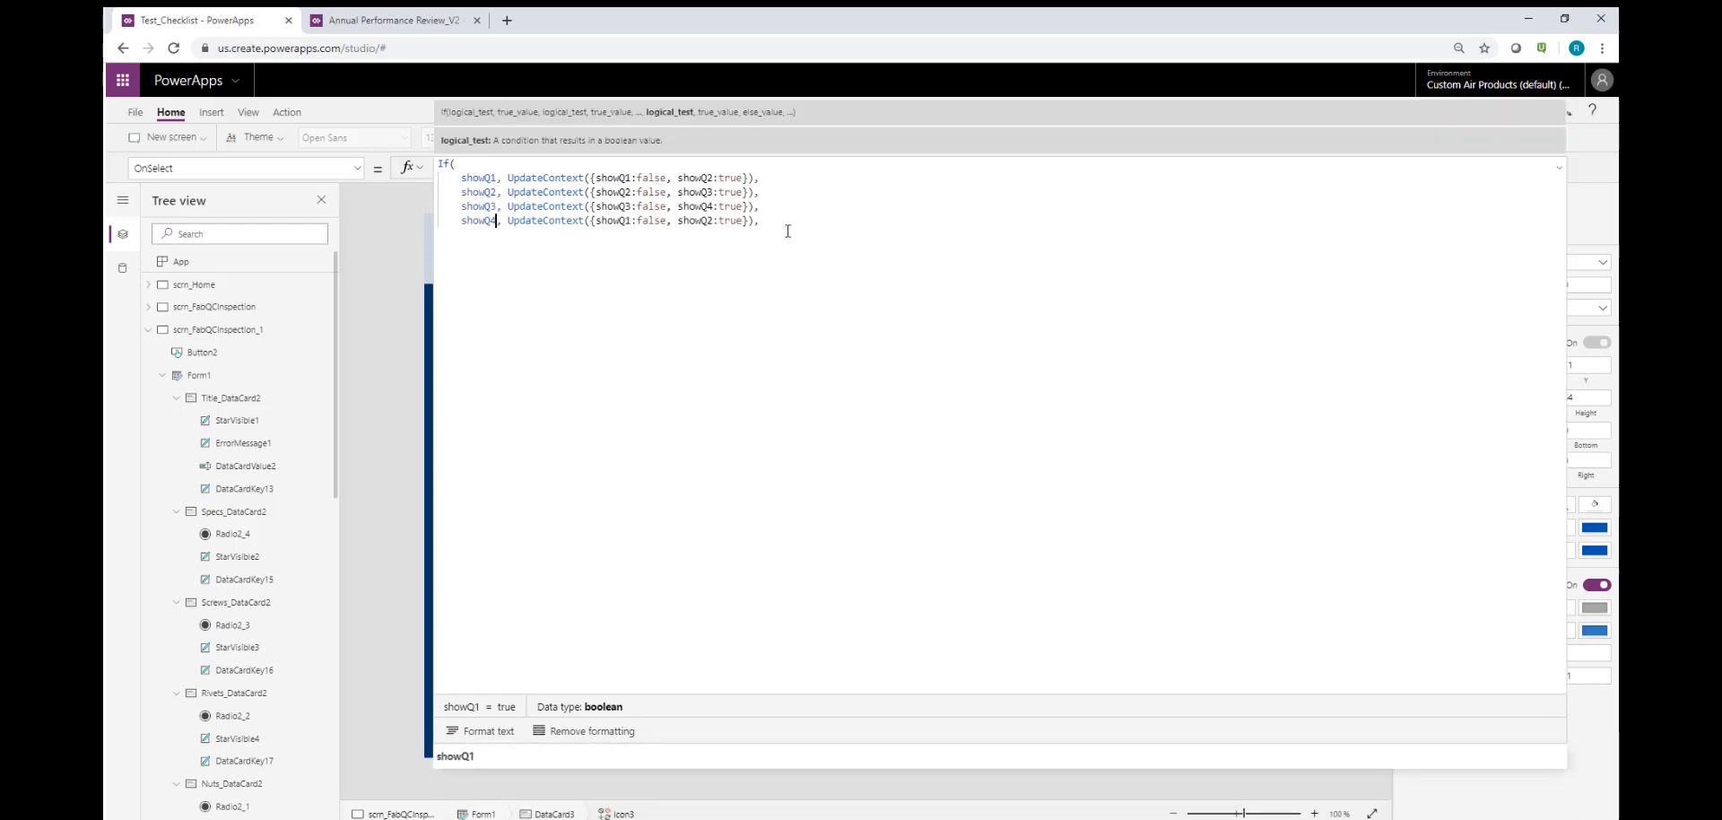
left_click(633, 223)
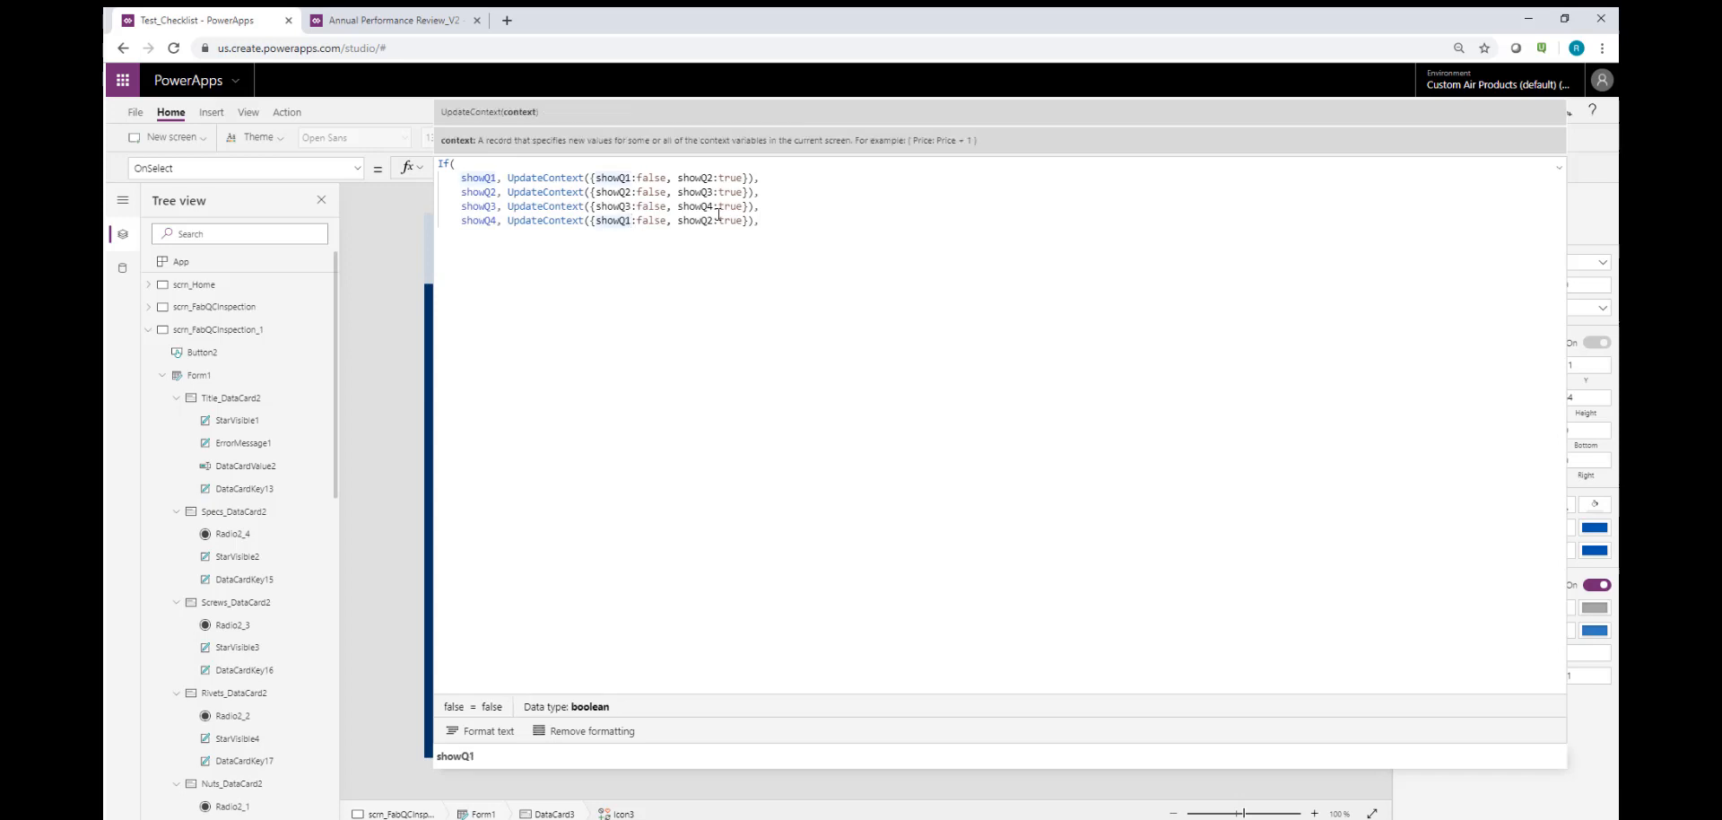
key("BackSpace")
type("4")
key("BackSpace")
type("5")
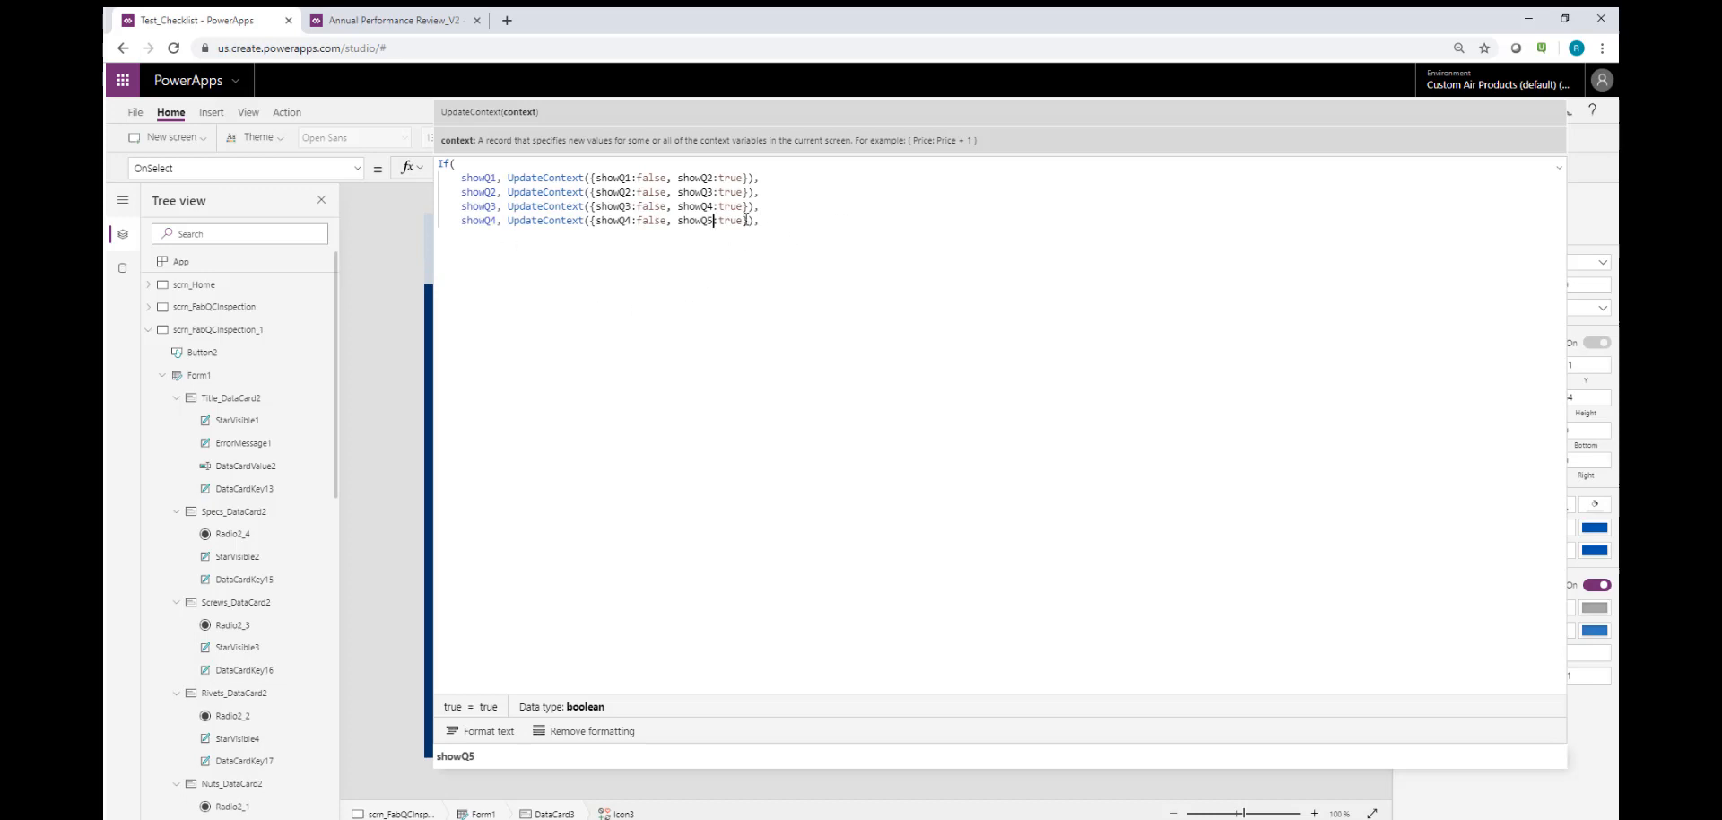
Step: Replace the trailing comma after the showQ4 line with a closing parenthesis to complete the If function, and leave the formula
left_click(778, 222)
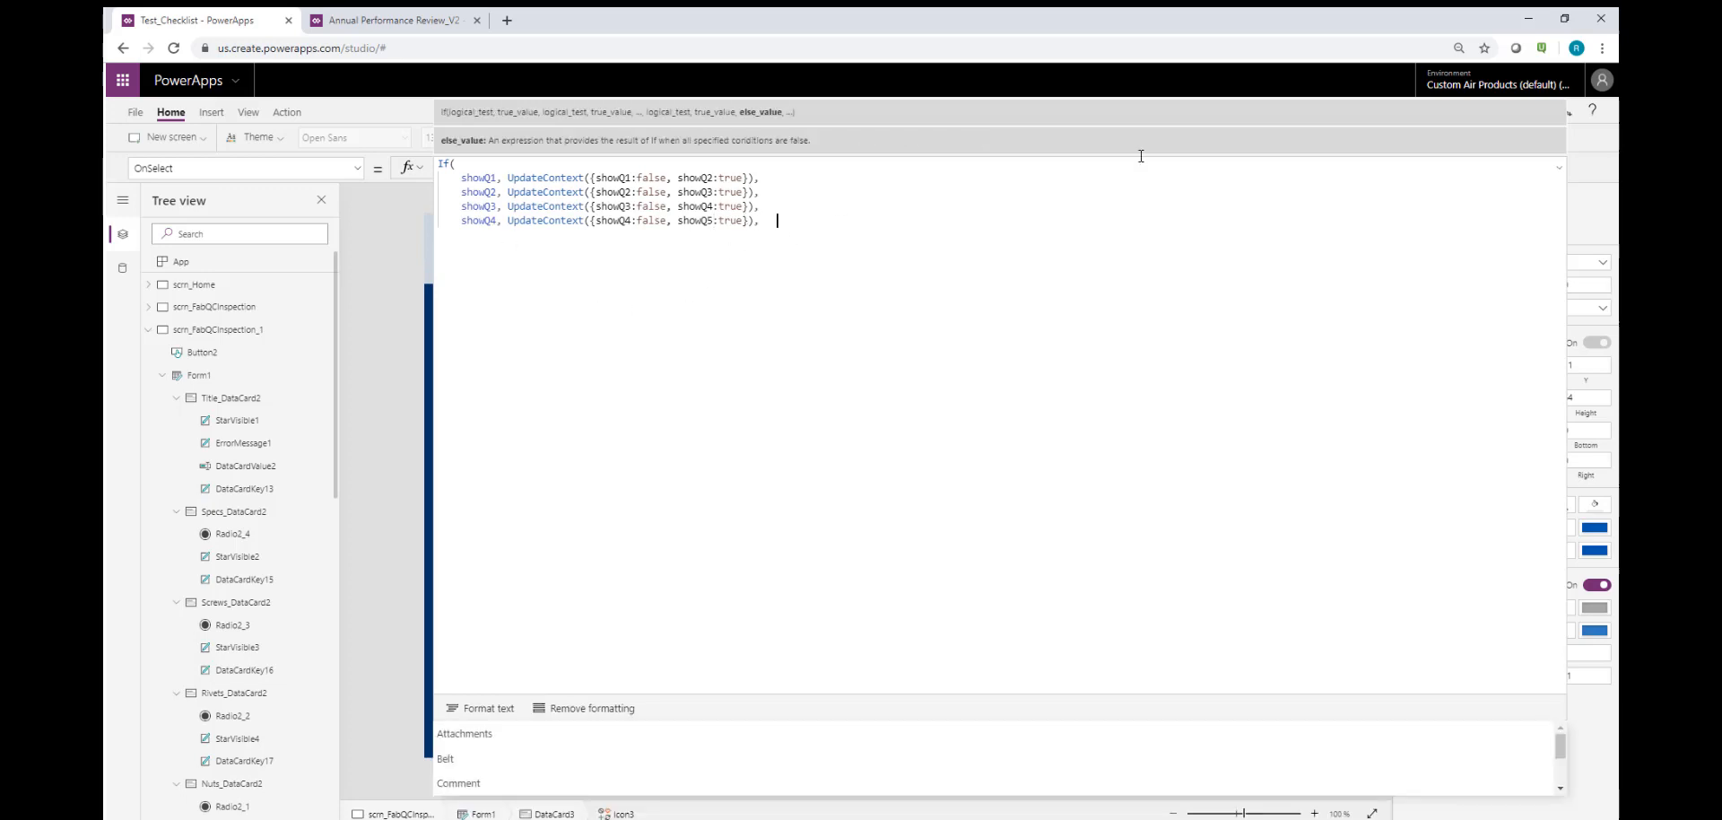
key("BackSpace")
key("BackSpace")
key("BackSpace")
key("BackSpace")
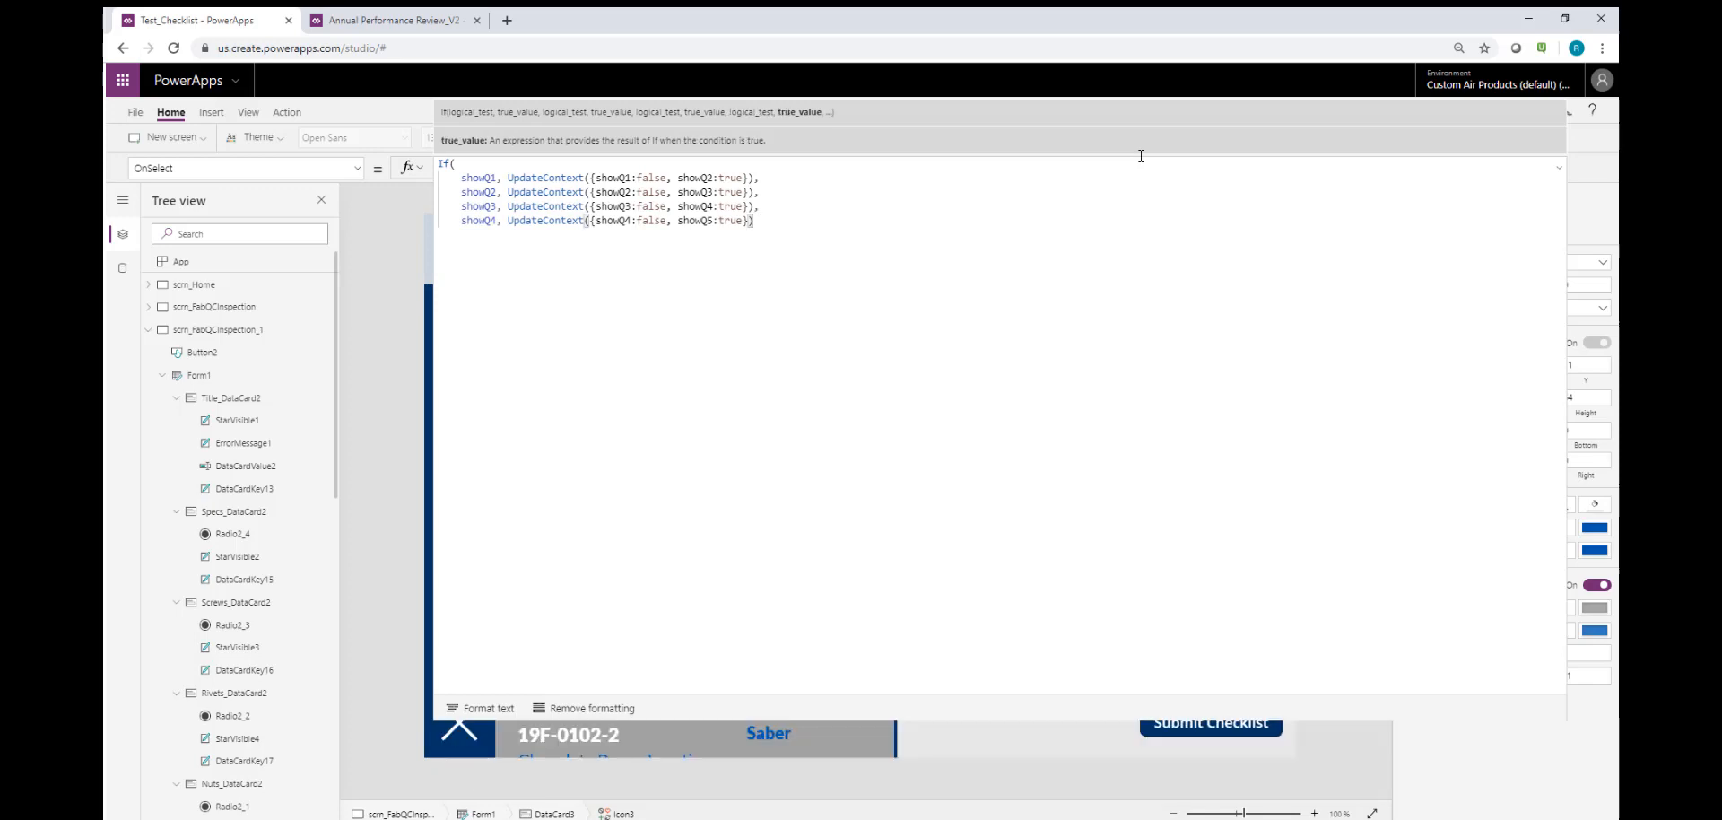
type(")")
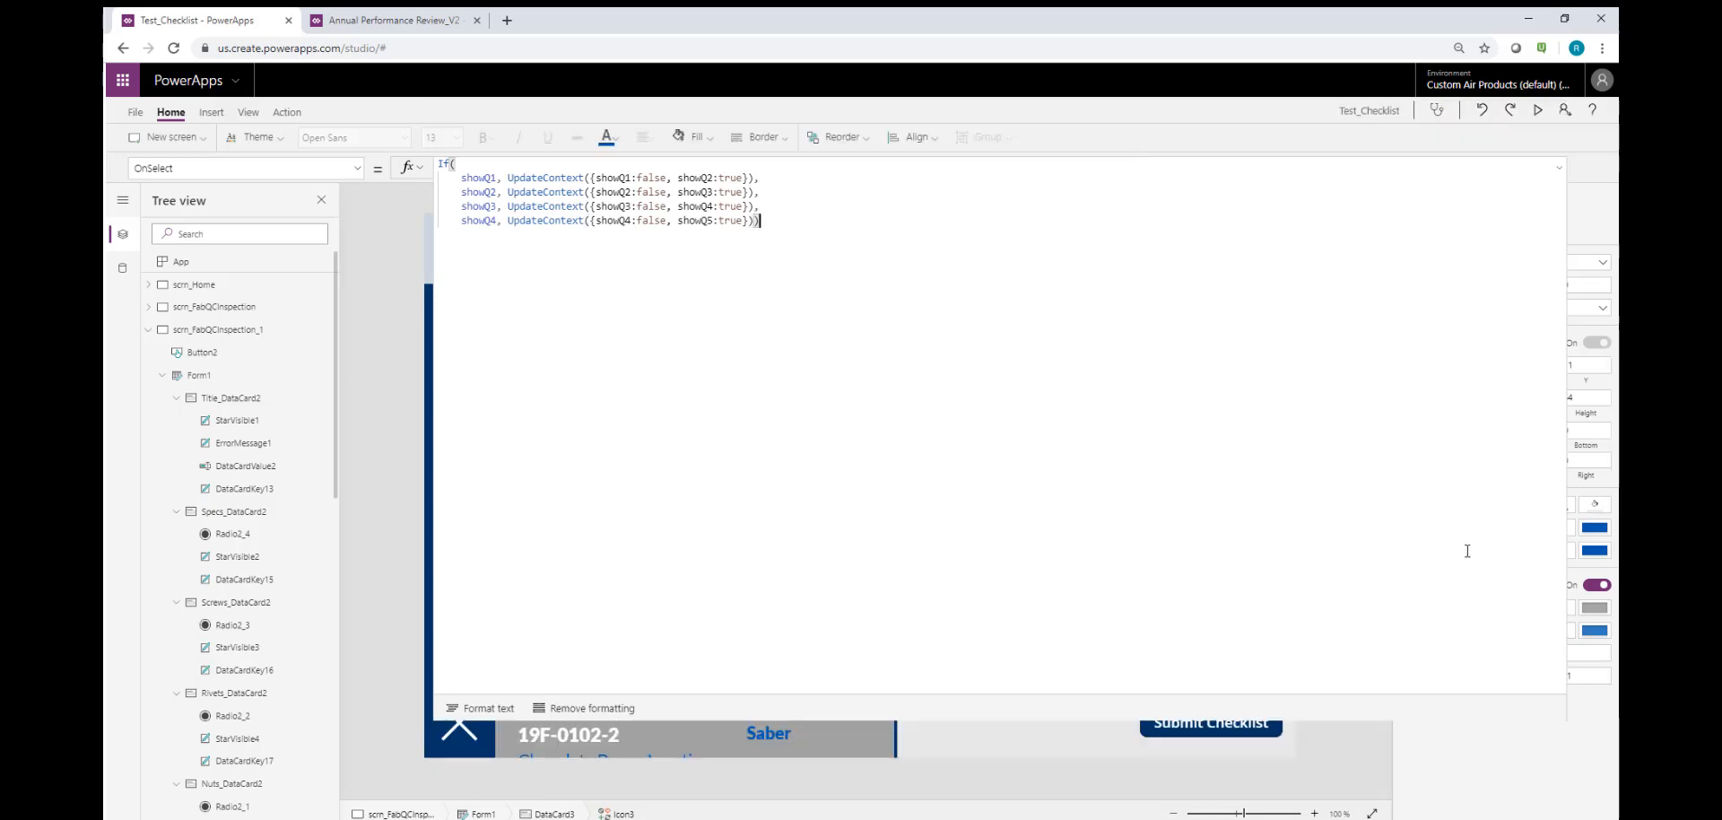
left_click(1377, 718)
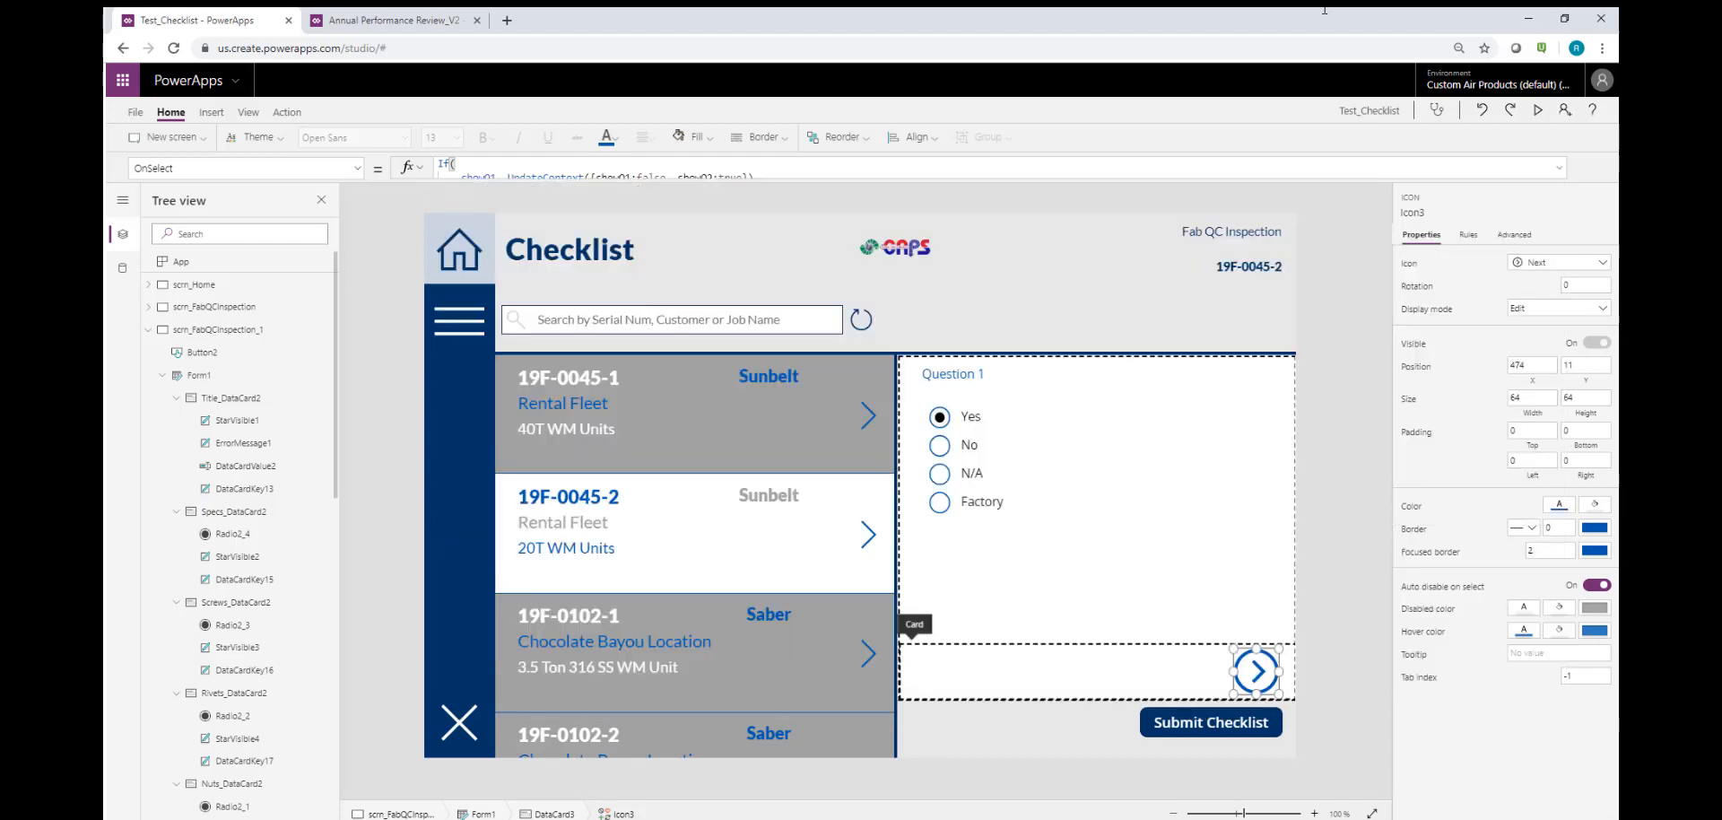
Step: Preview the Checklist screen, step forward from Question 1 to Question 5 with the Next icon, and exit the preview
left_click(1538, 110)
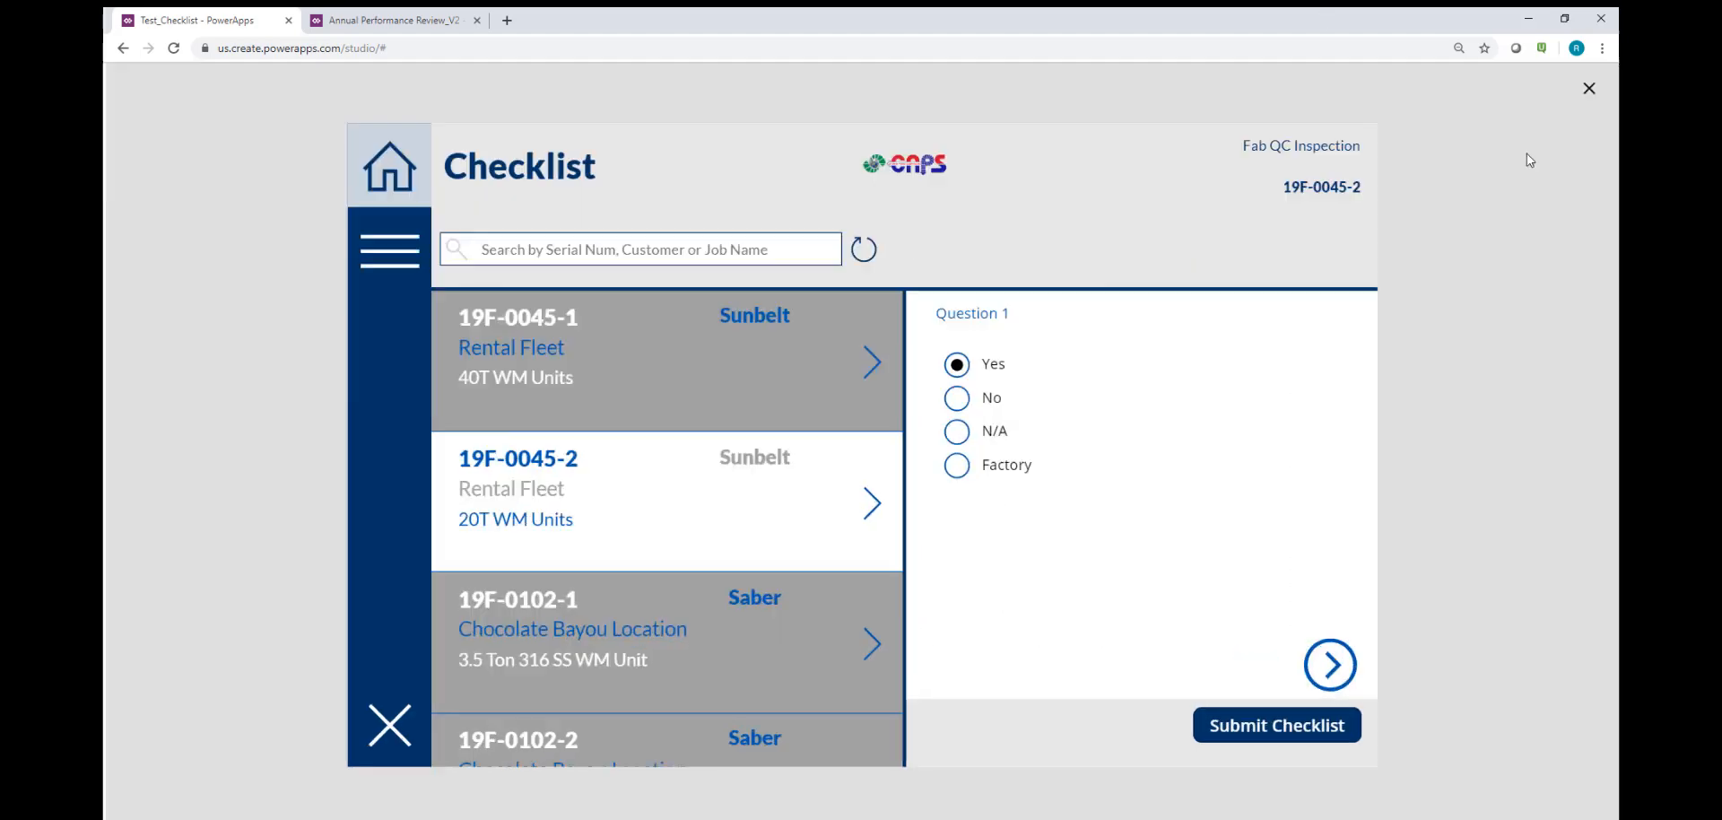
left_click(1420, 723)
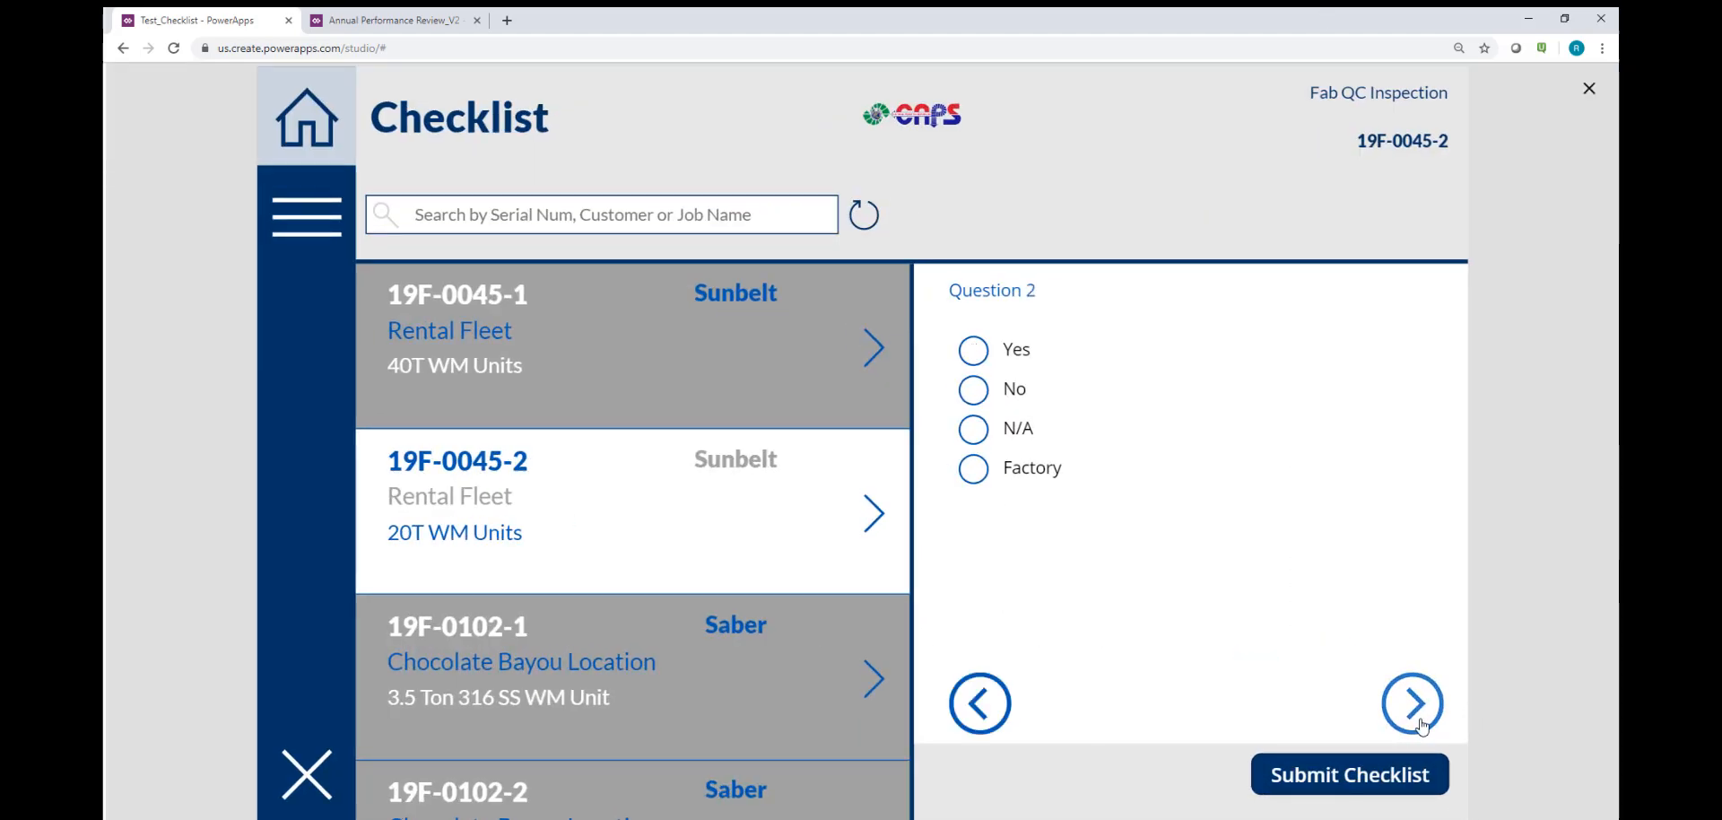
left_click(1419, 723)
left_click(1419, 723)
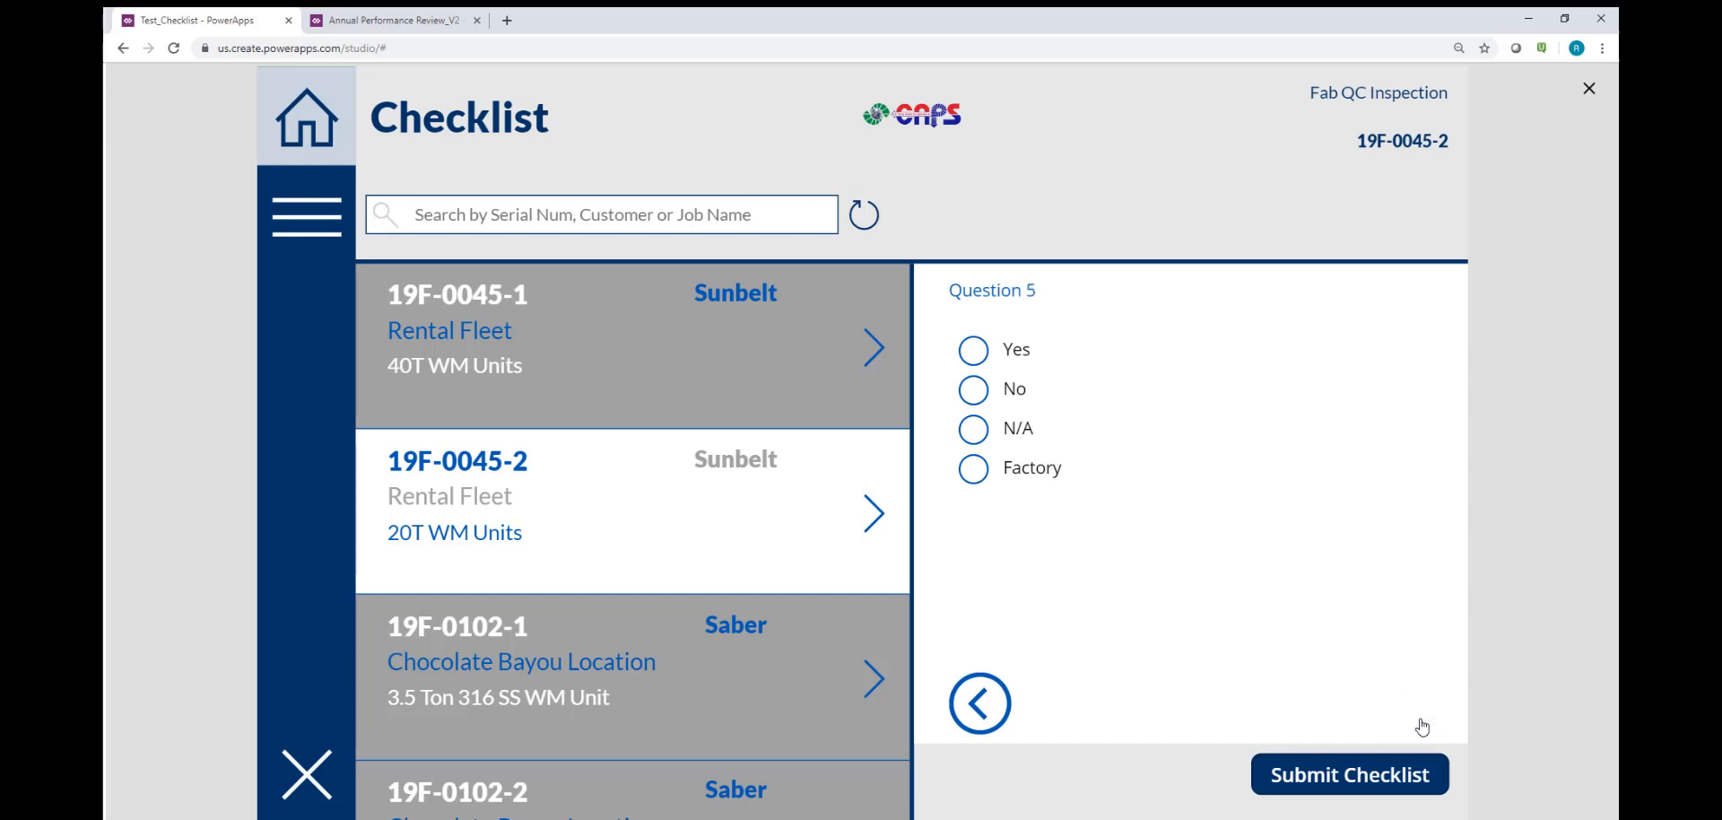
left_click(1589, 88)
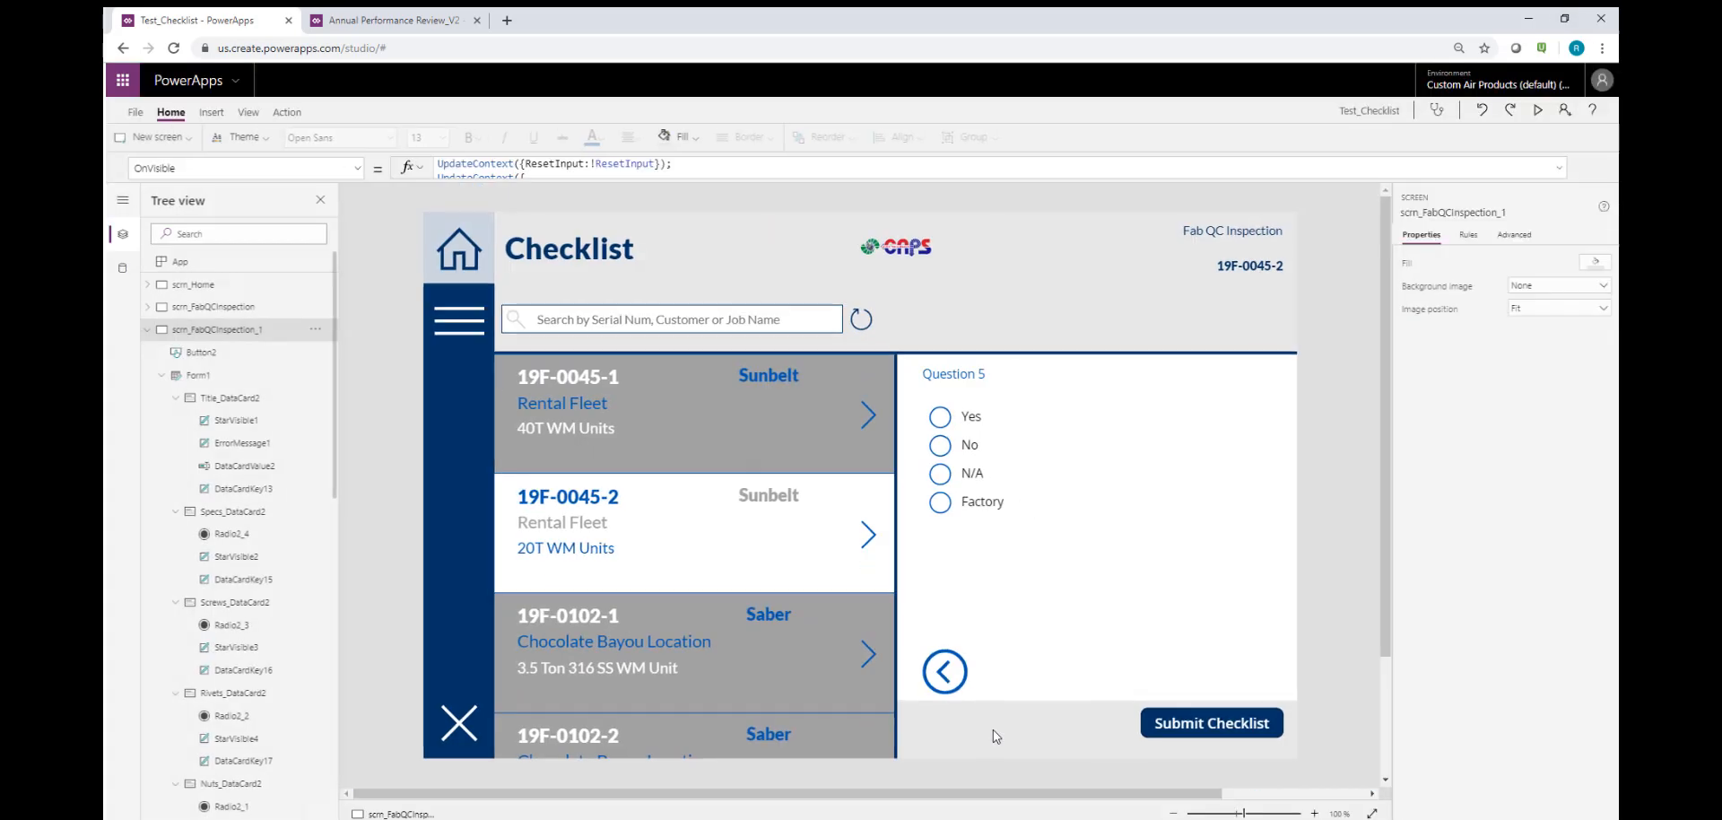
Step: Select the Back icon in the navigation card and look through its properties for OnSelect without changing anything
left_click(951, 687)
left_click(951, 687)
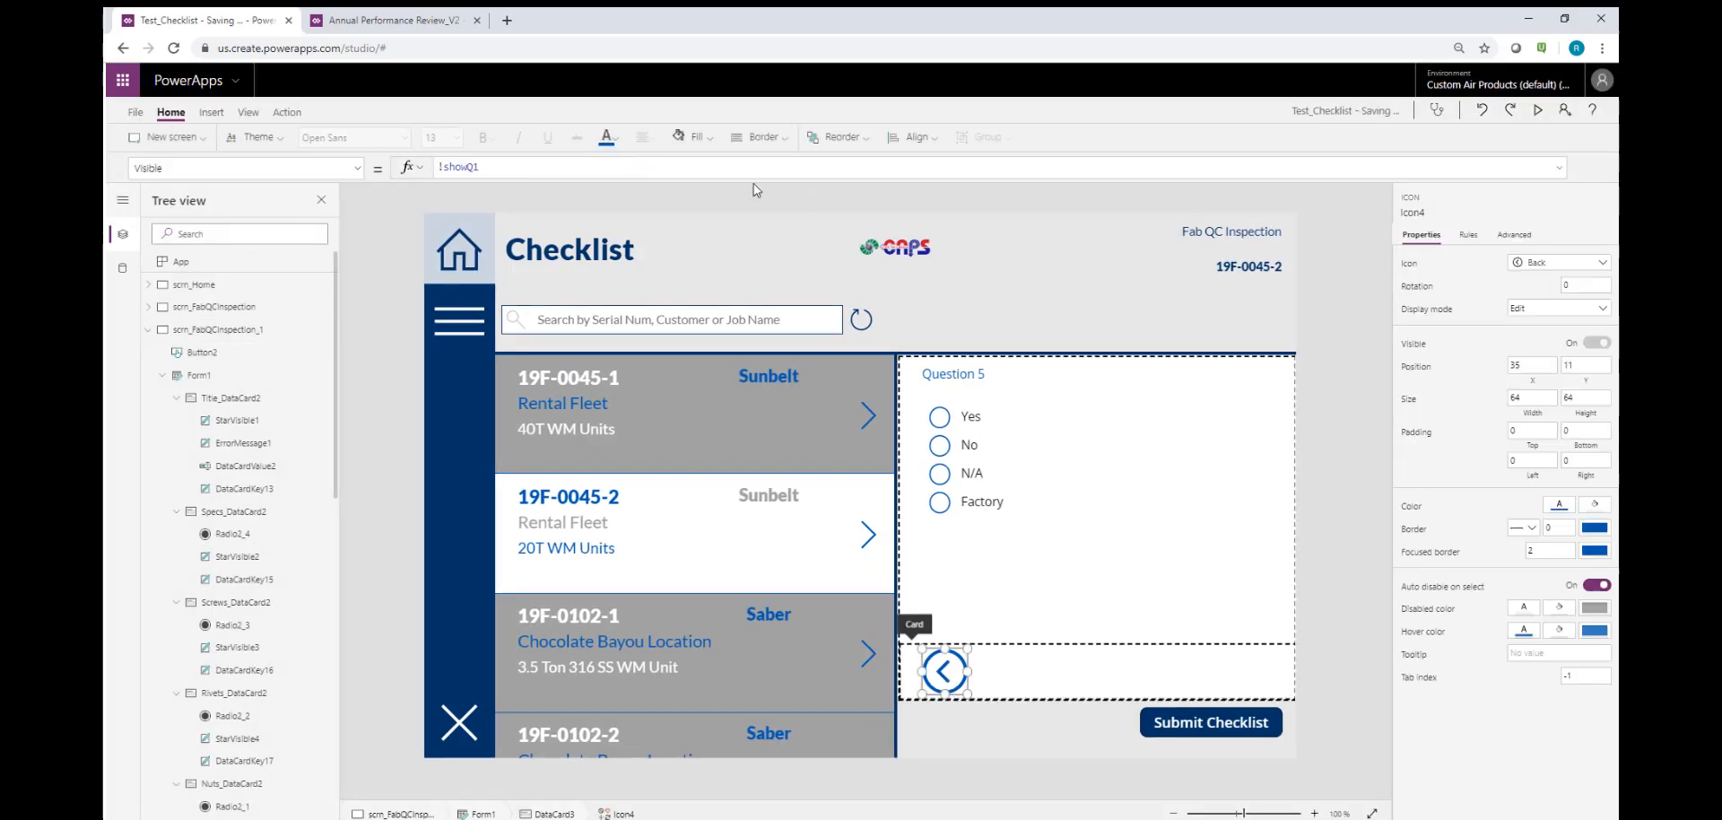
left_click(357, 167)
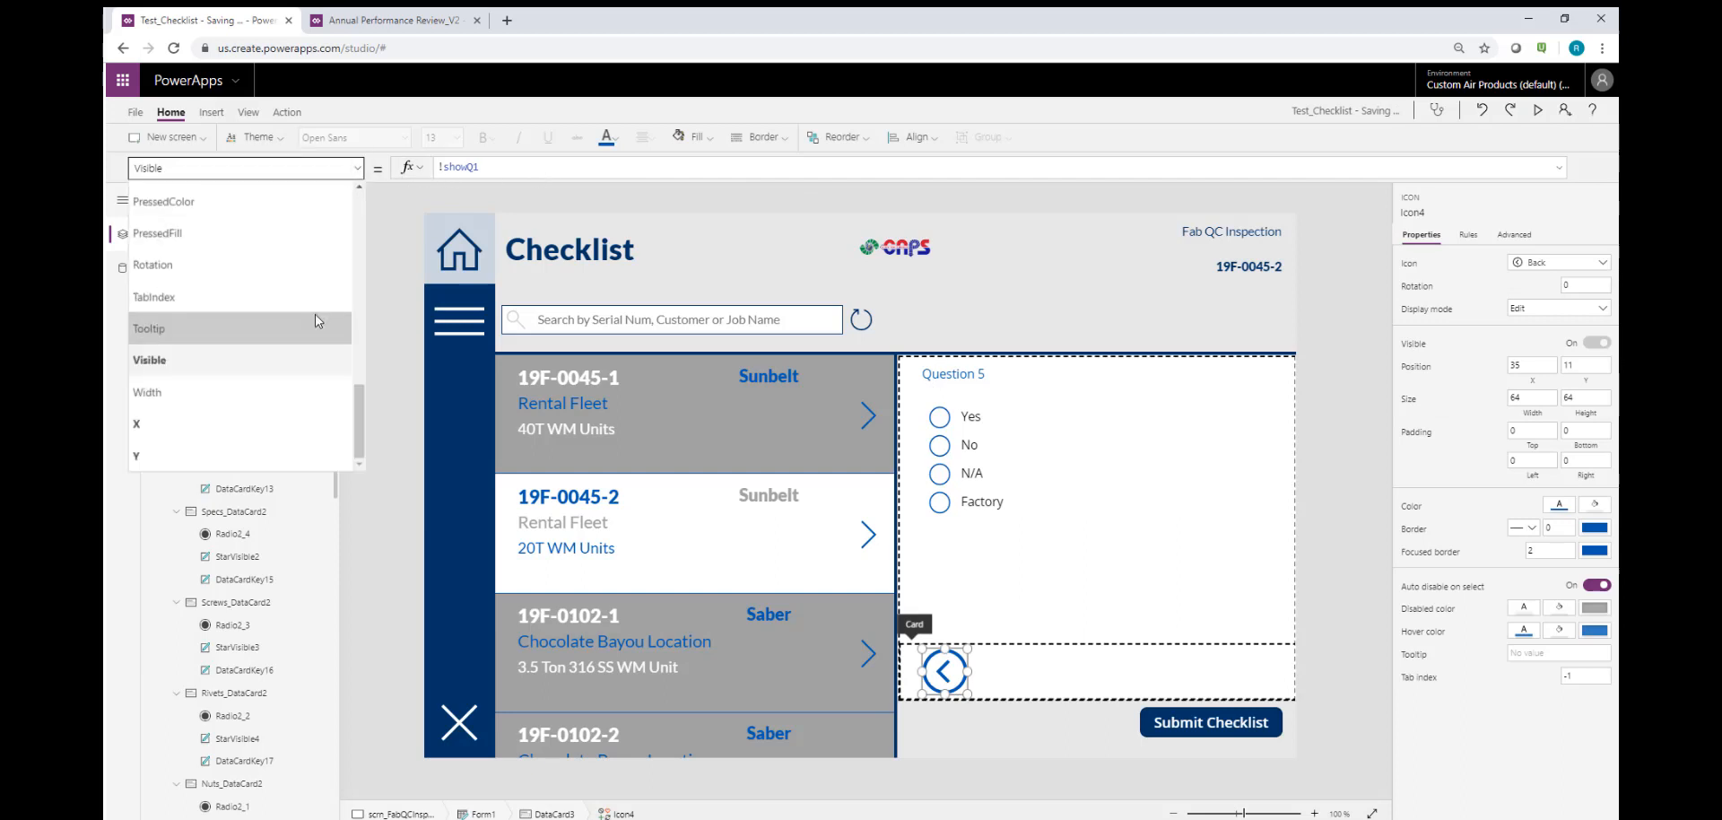
scroll(315, 322, "up", 2)
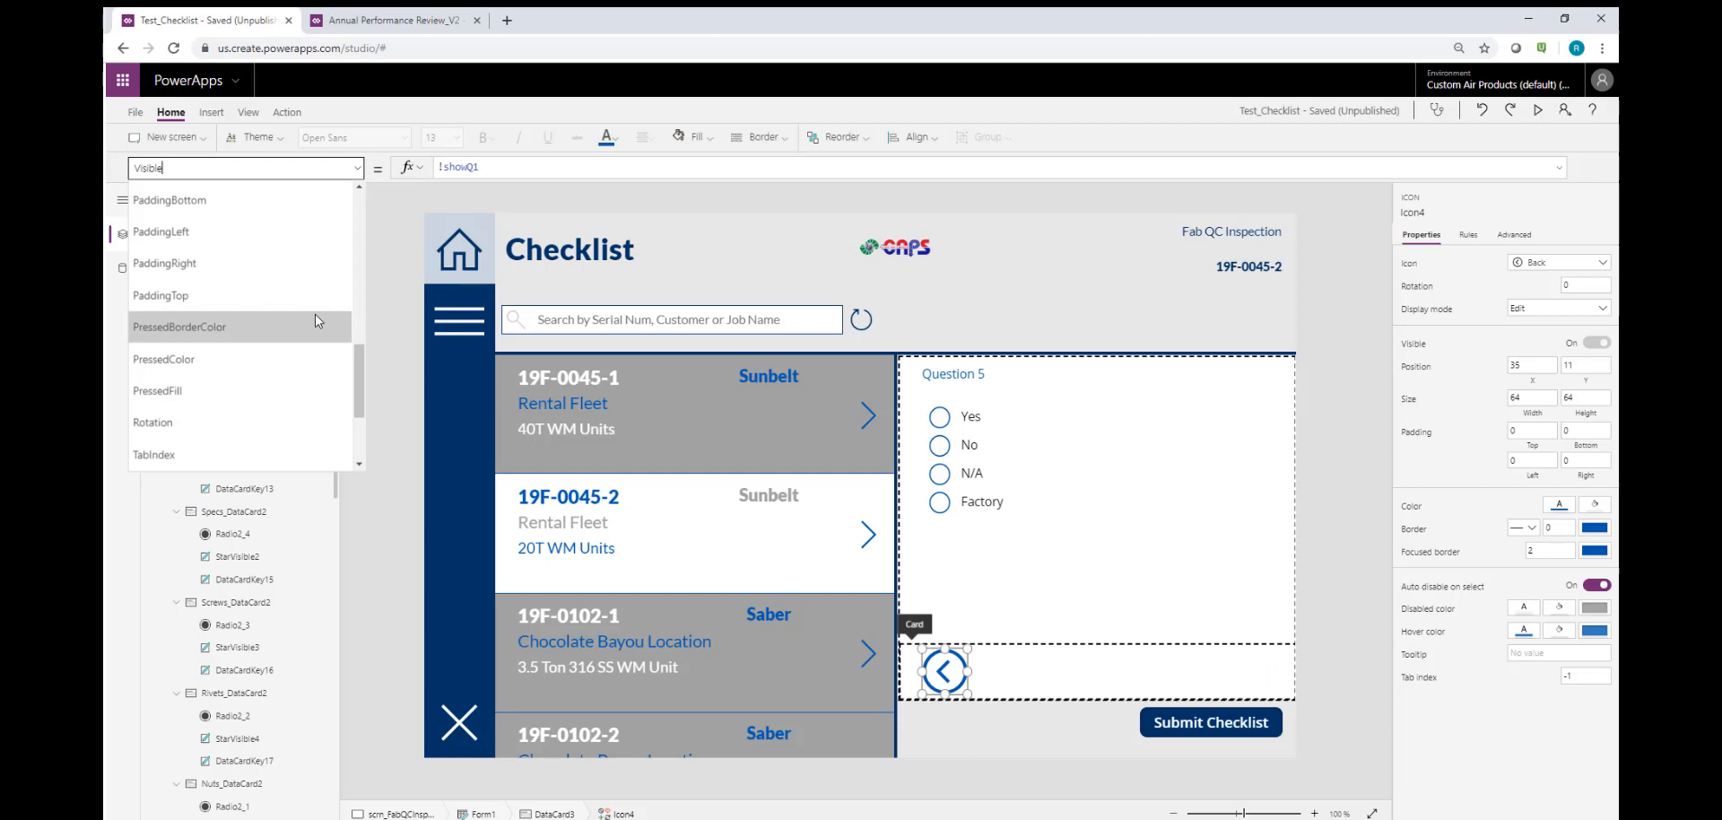
scroll(316, 321, "up", 3)
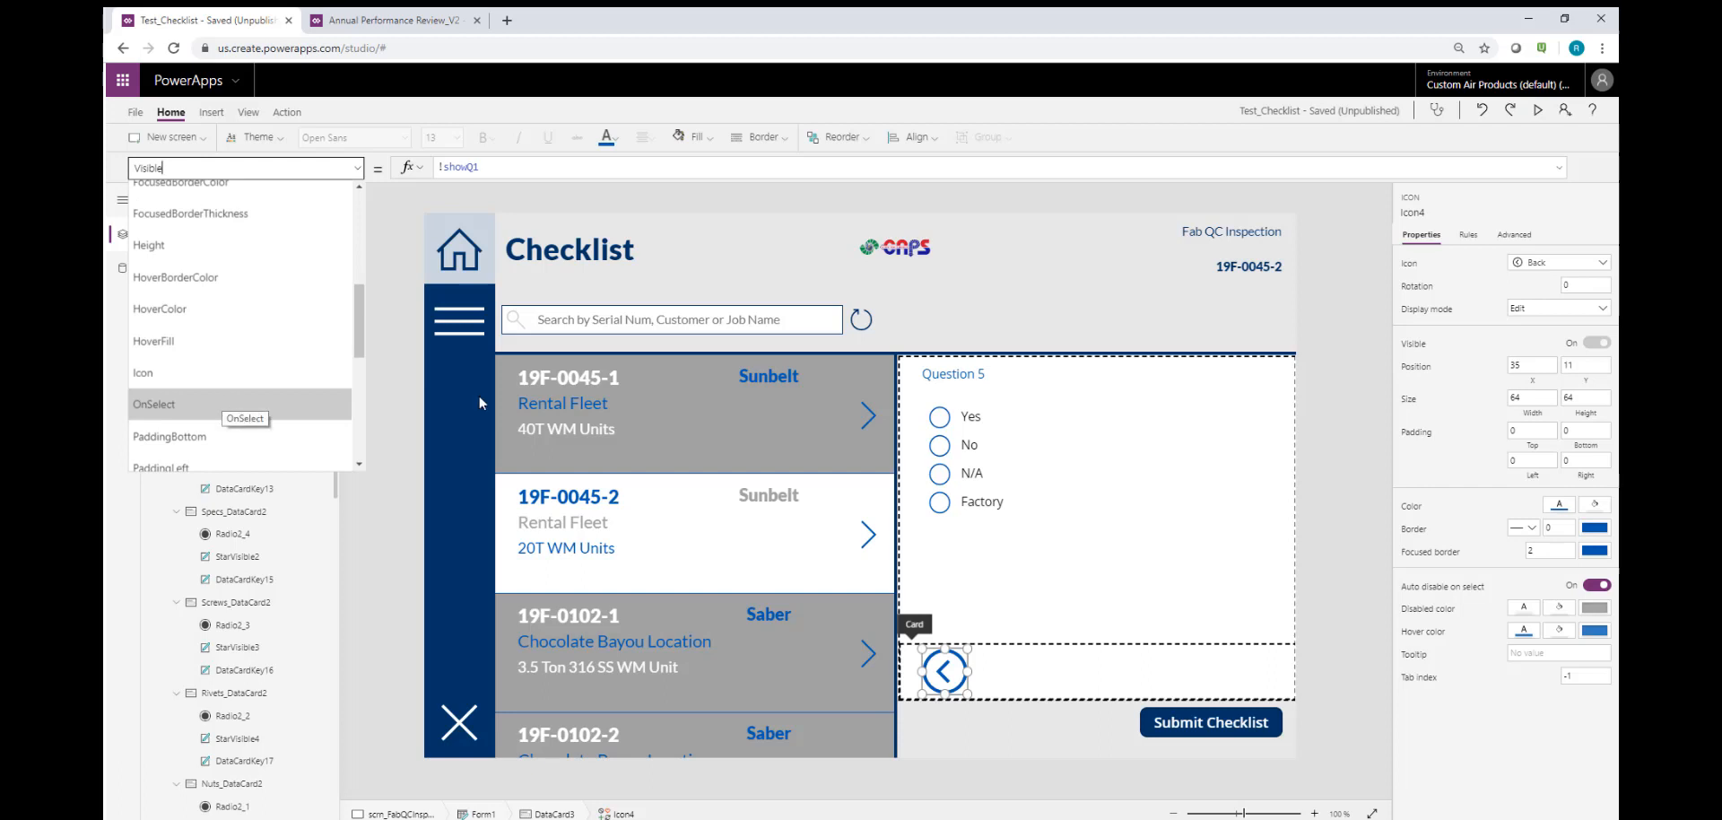
left_click(859, 291)
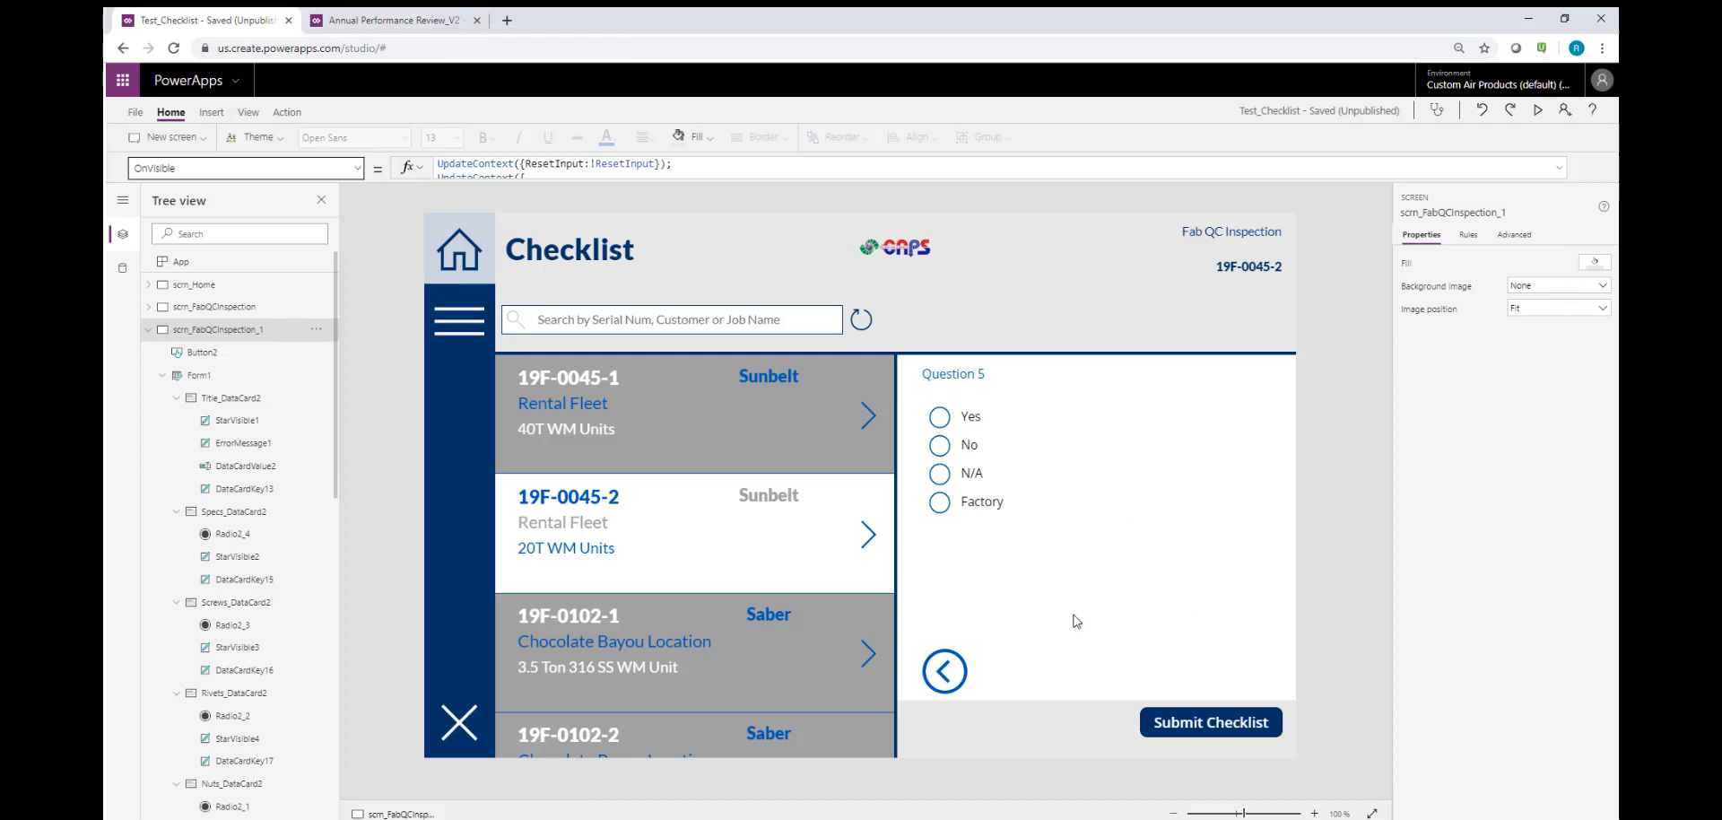
Step: Switch to the Annual Performance Review_V2 app and preview it from scrn_Home
left_click(407, 33)
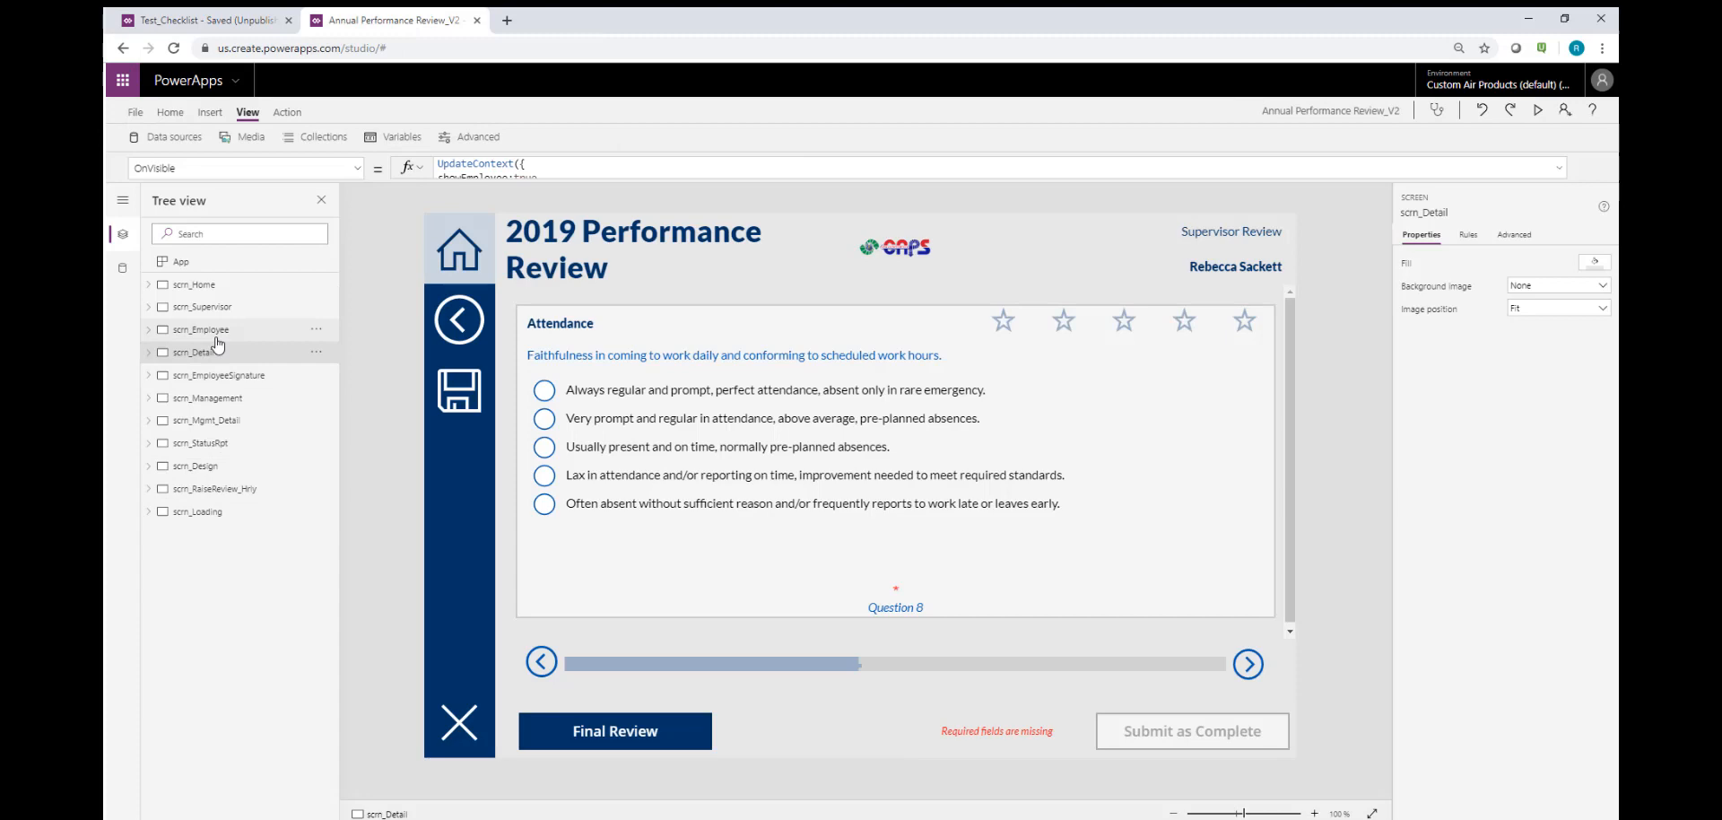
left_click(212, 286)
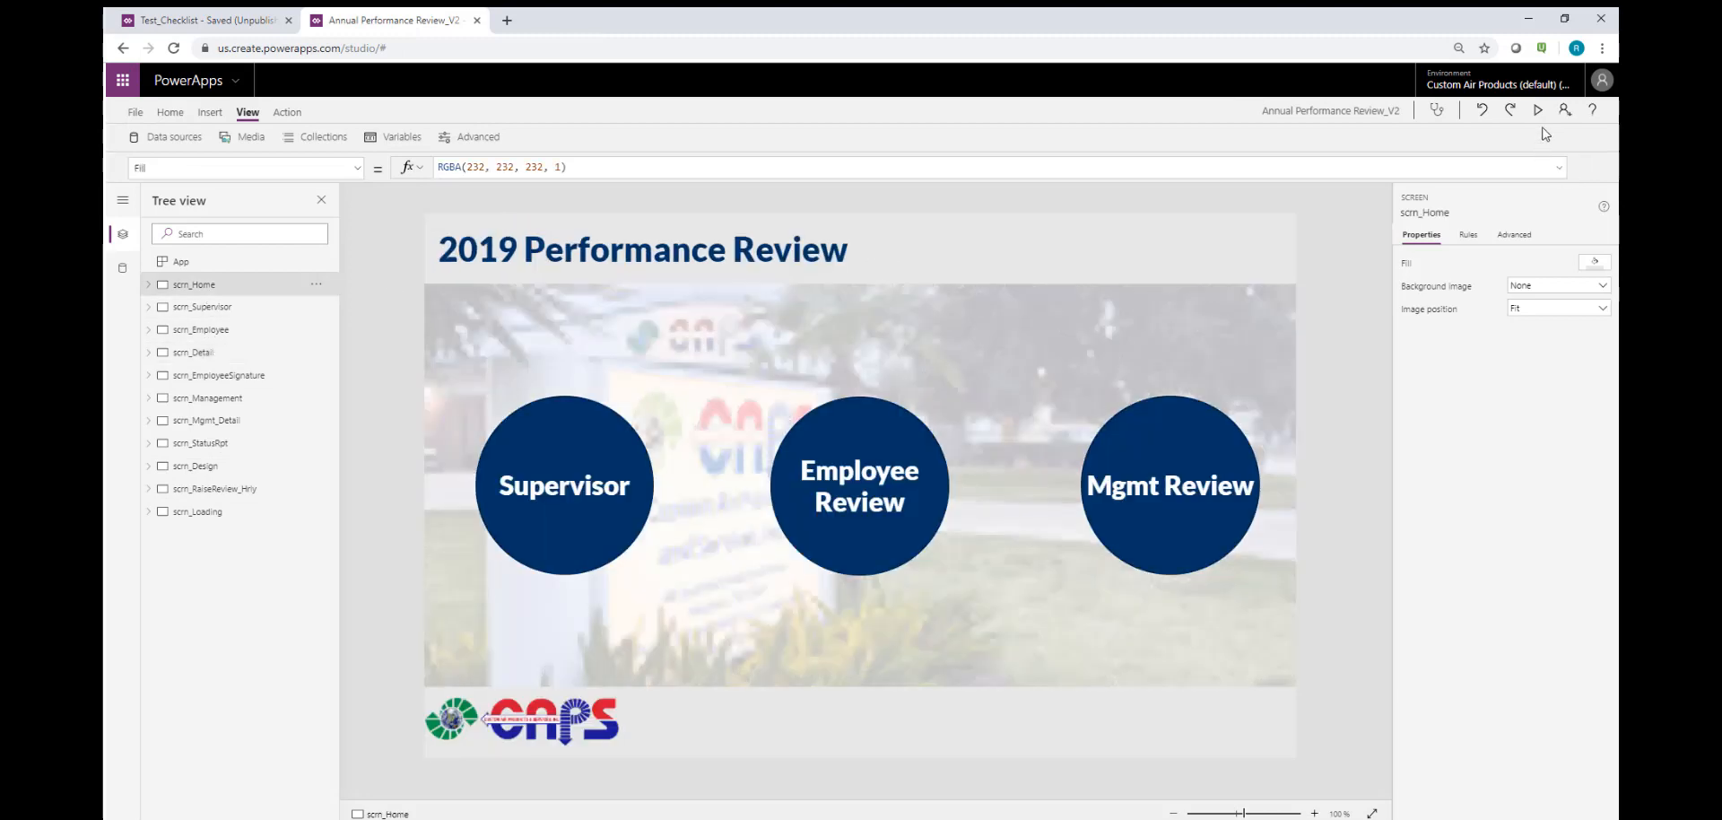
left_click(1539, 110)
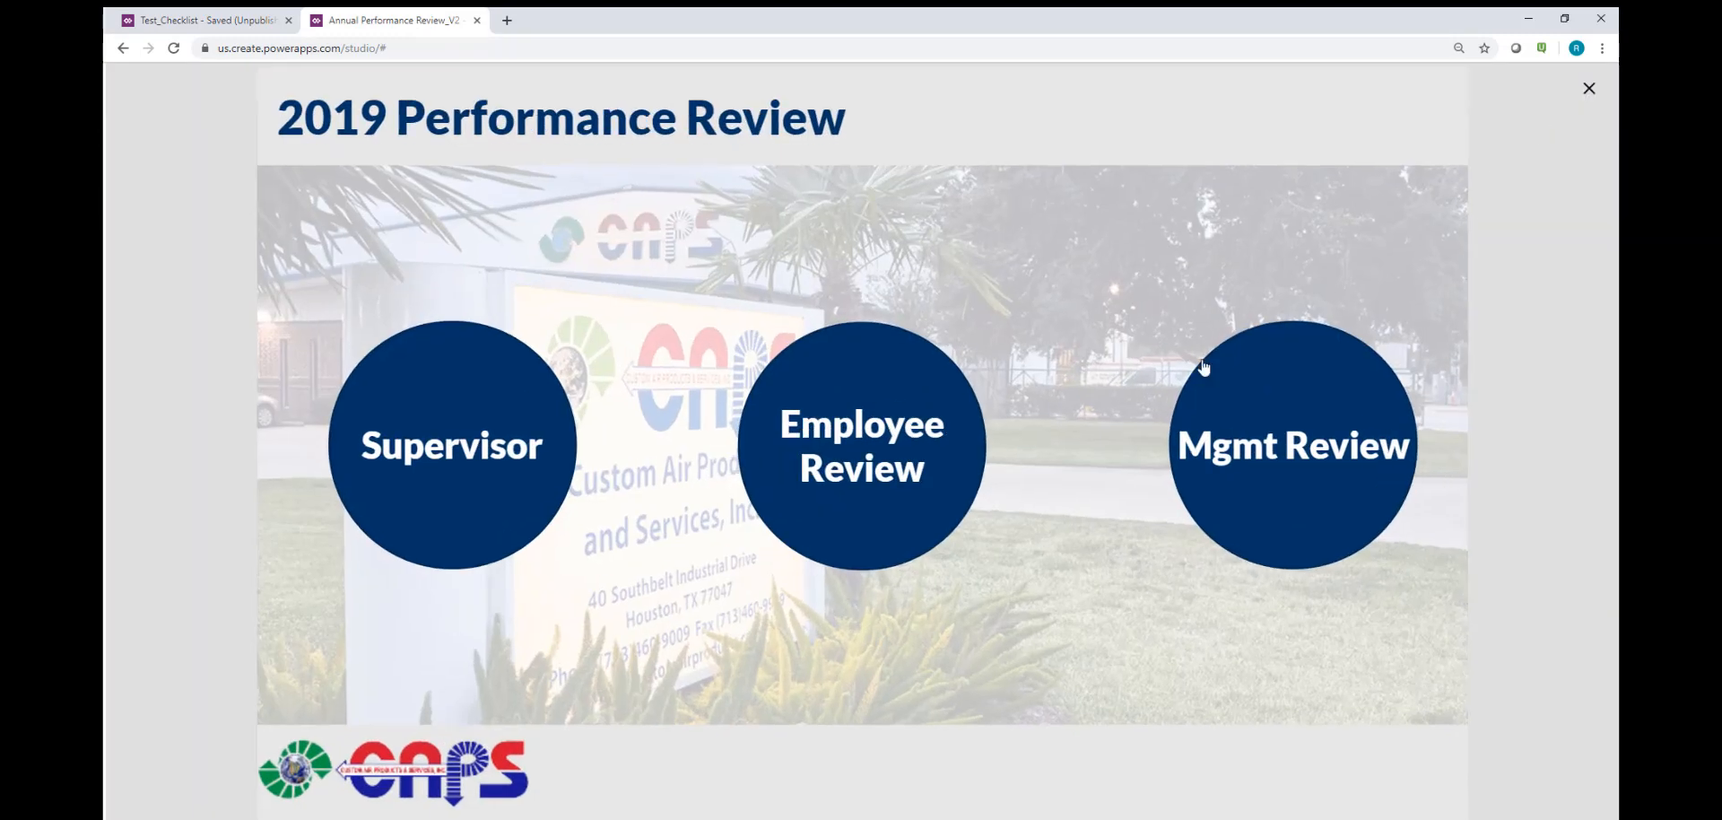
Step: Open the listed employee in the Supervisor section, answer No to Require Change of Status, and start the questionnaire
left_click(376, 380)
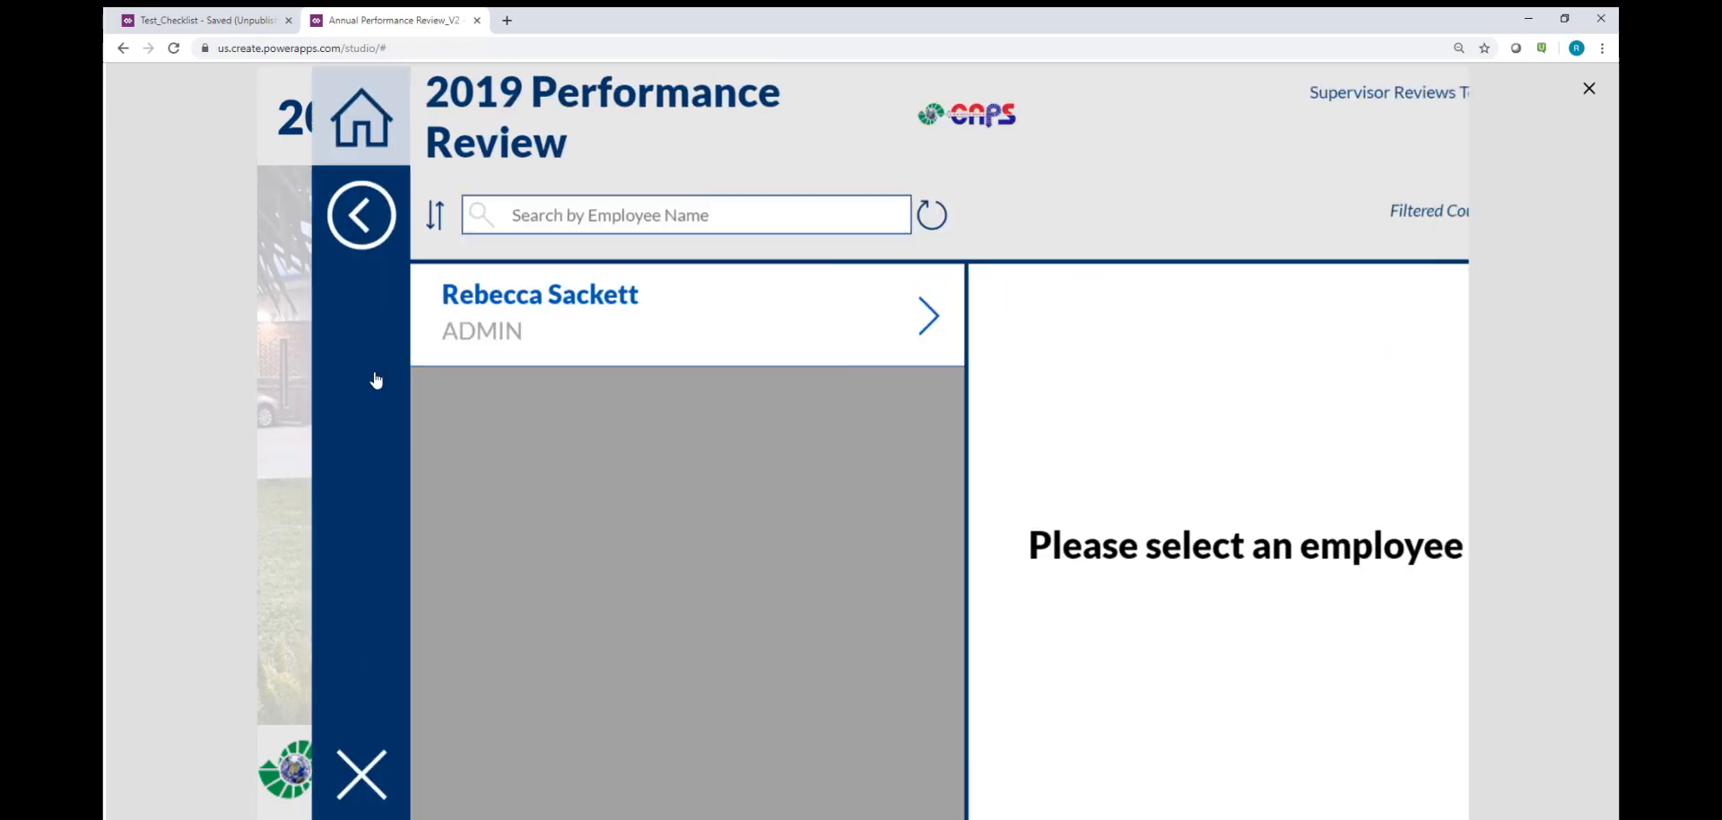
left_click(874, 315)
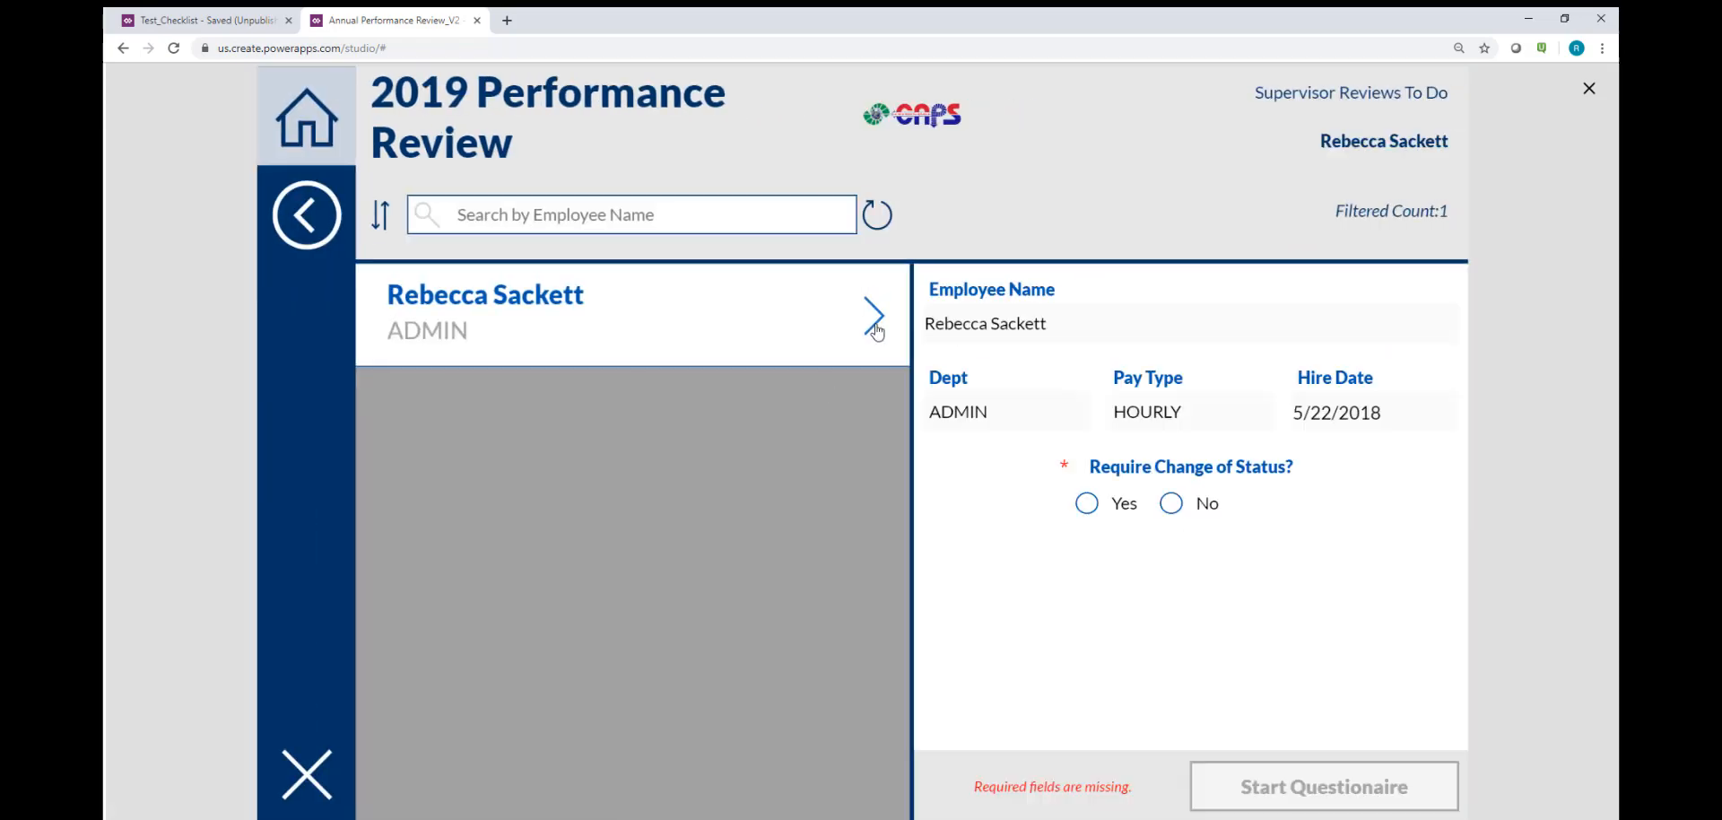
left_click(1171, 503)
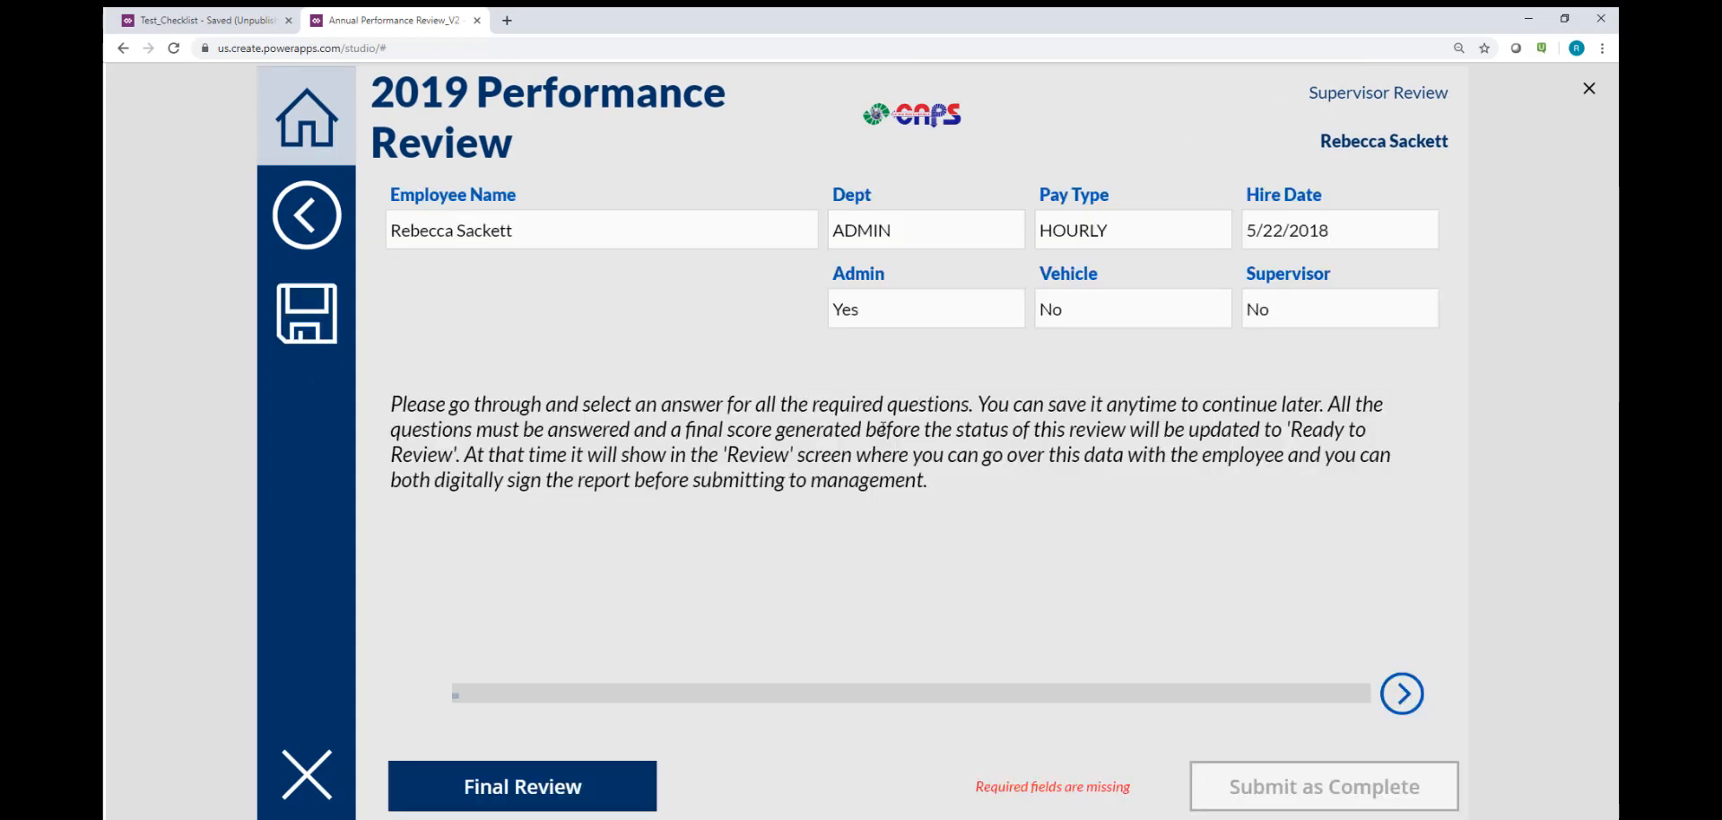
Step: Answer the Job Knowledge question with the "Limited knowledge of job" option and advance to Question 2
left_click(1396, 692)
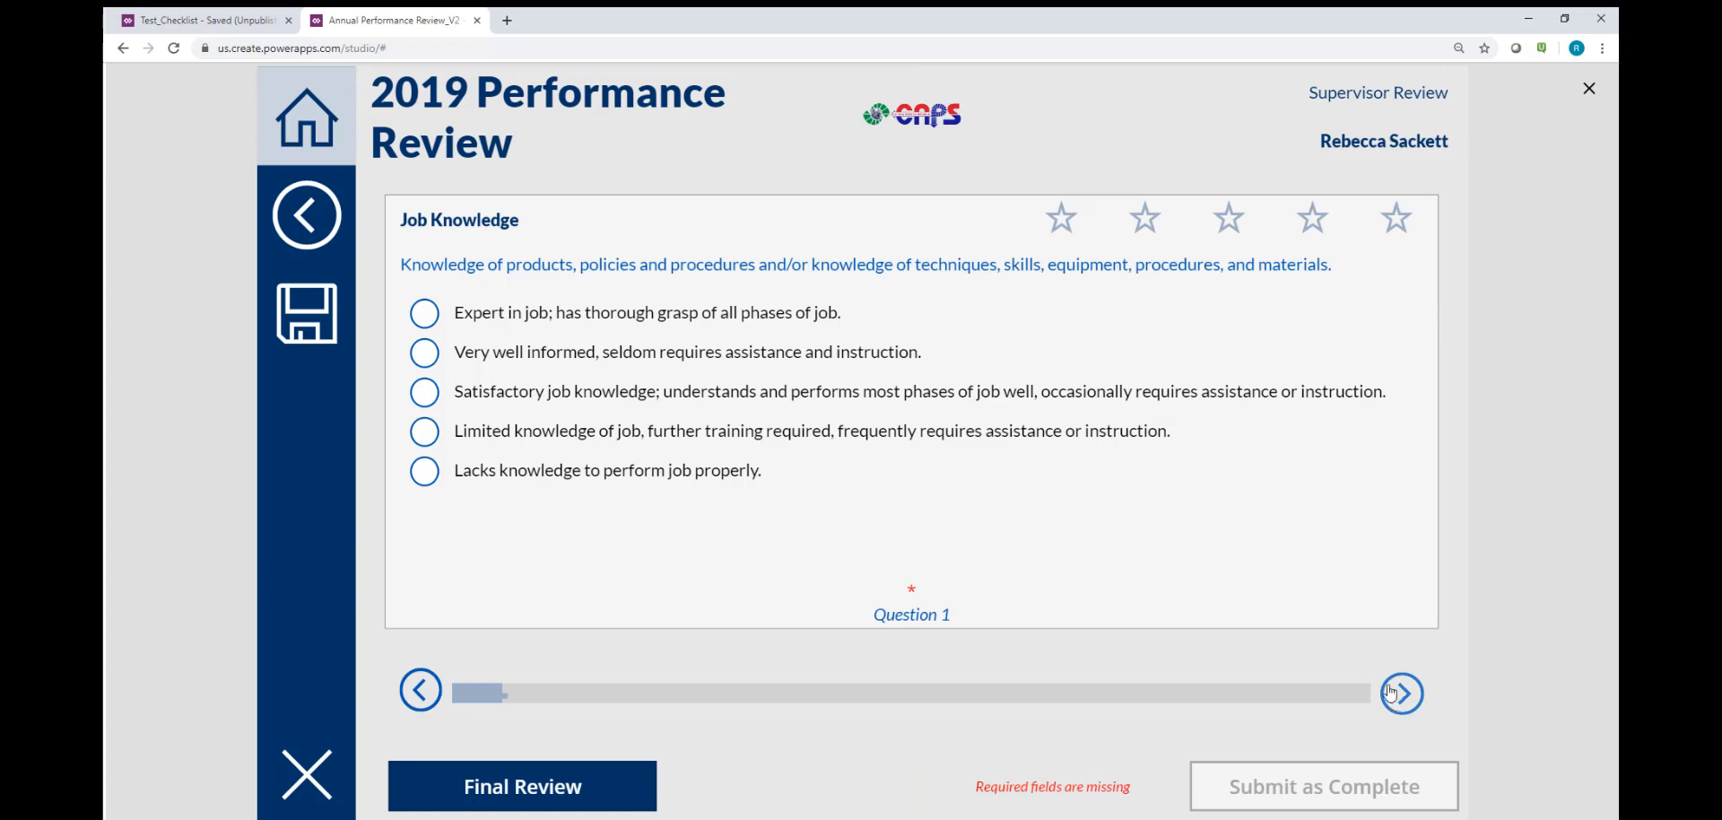
left_click(418, 432)
left_click(1402, 691)
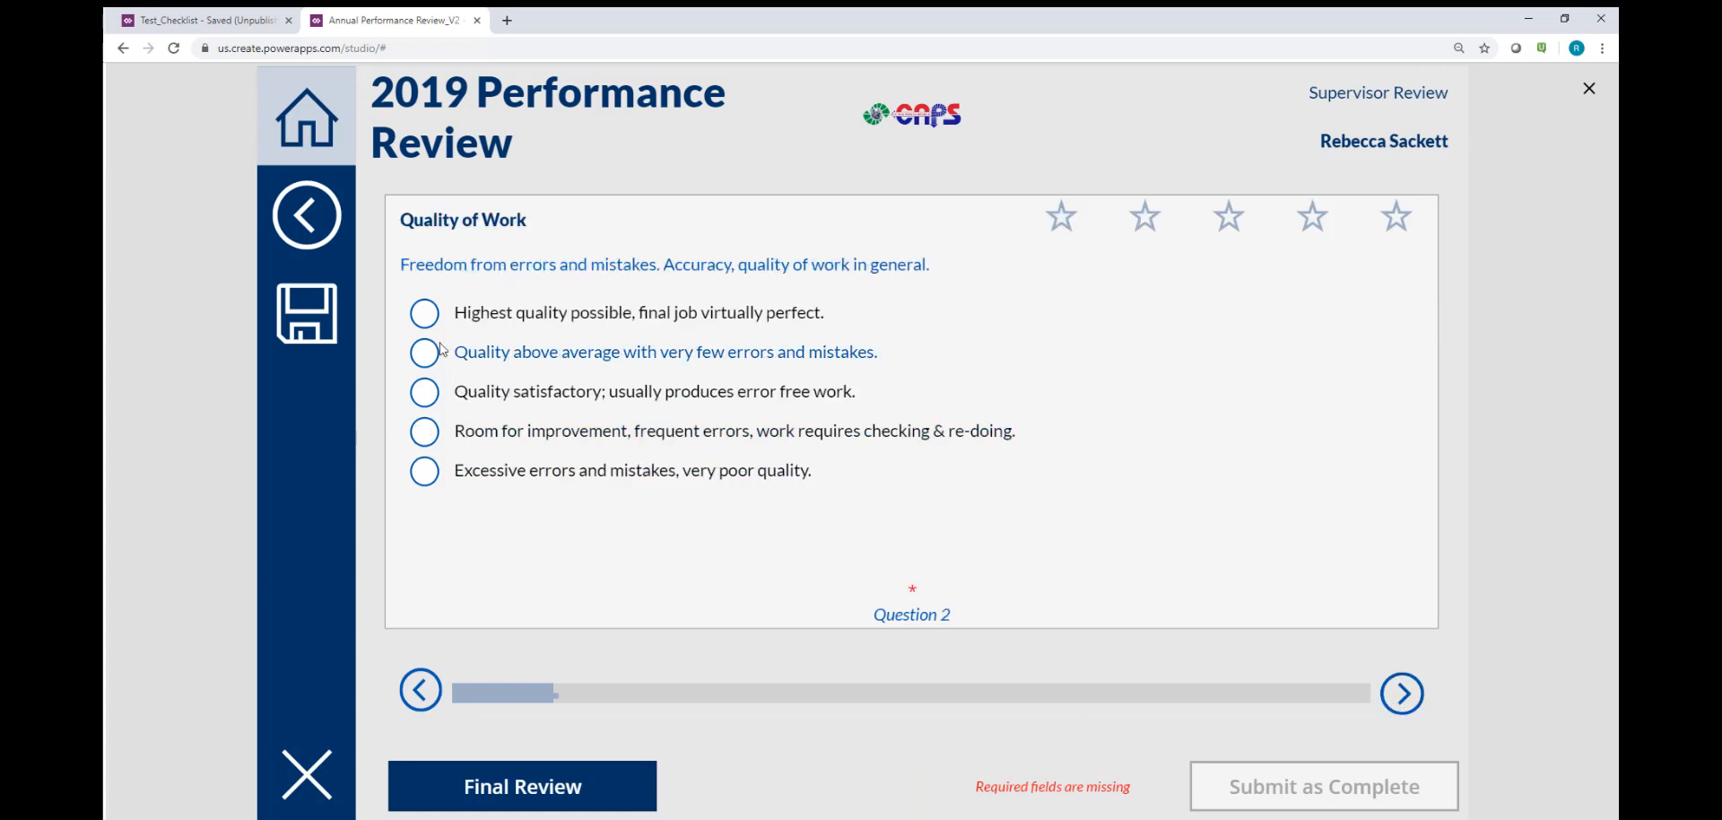
Step: Answer Question 2 with "Quality above average with very few errors and mistakes" and Question 3 with "High volume producer", advancing to Question 4
left_click(439, 350)
left_click(1401, 693)
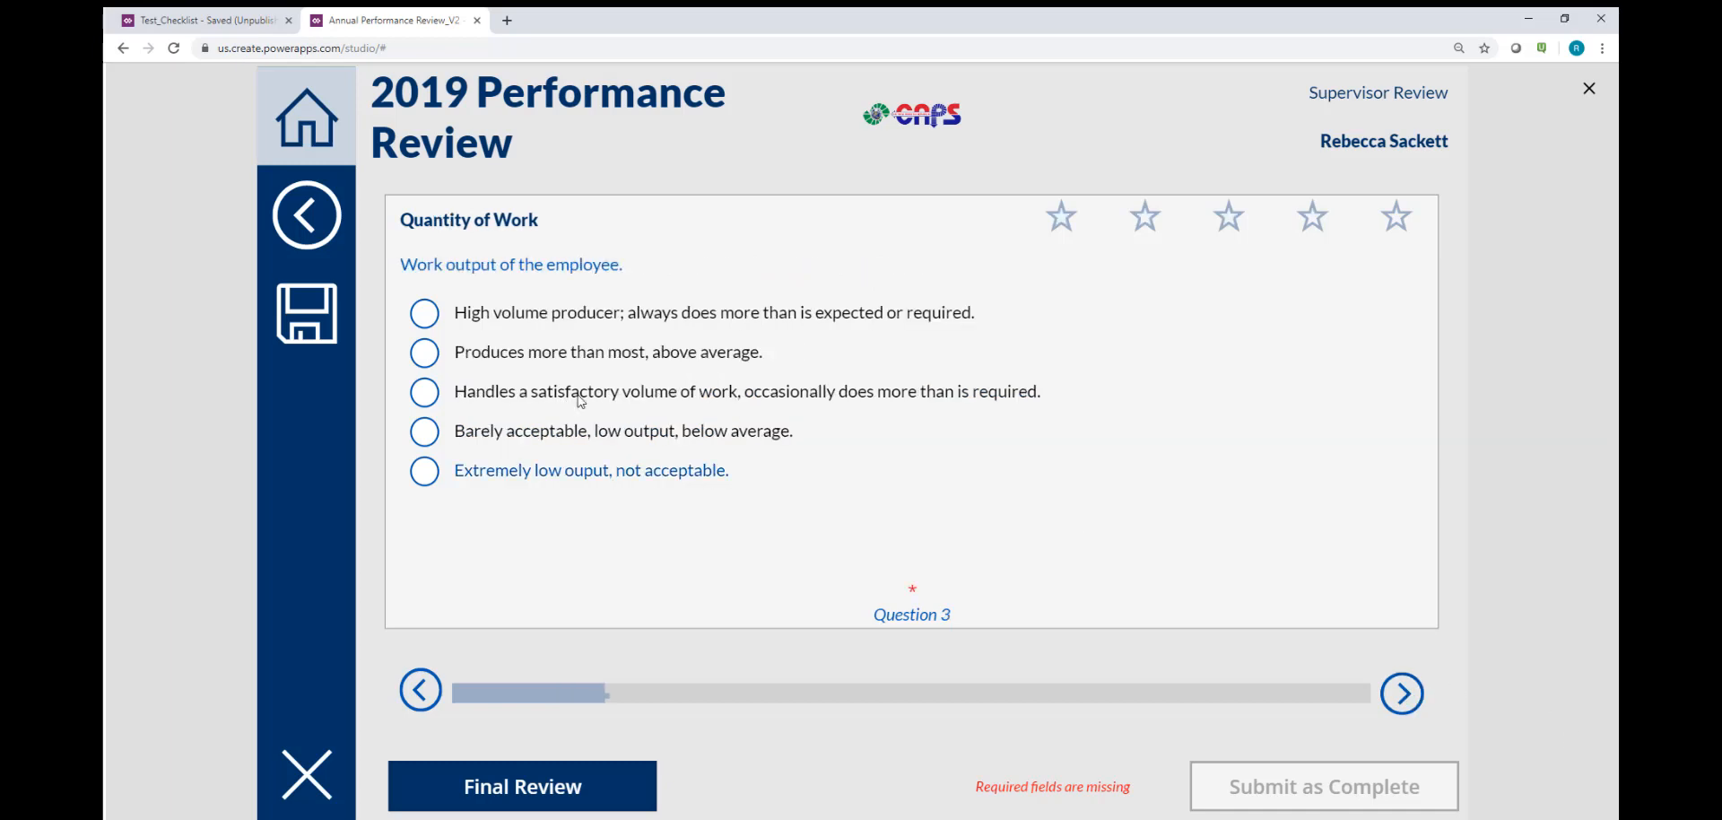
left_click(424, 313)
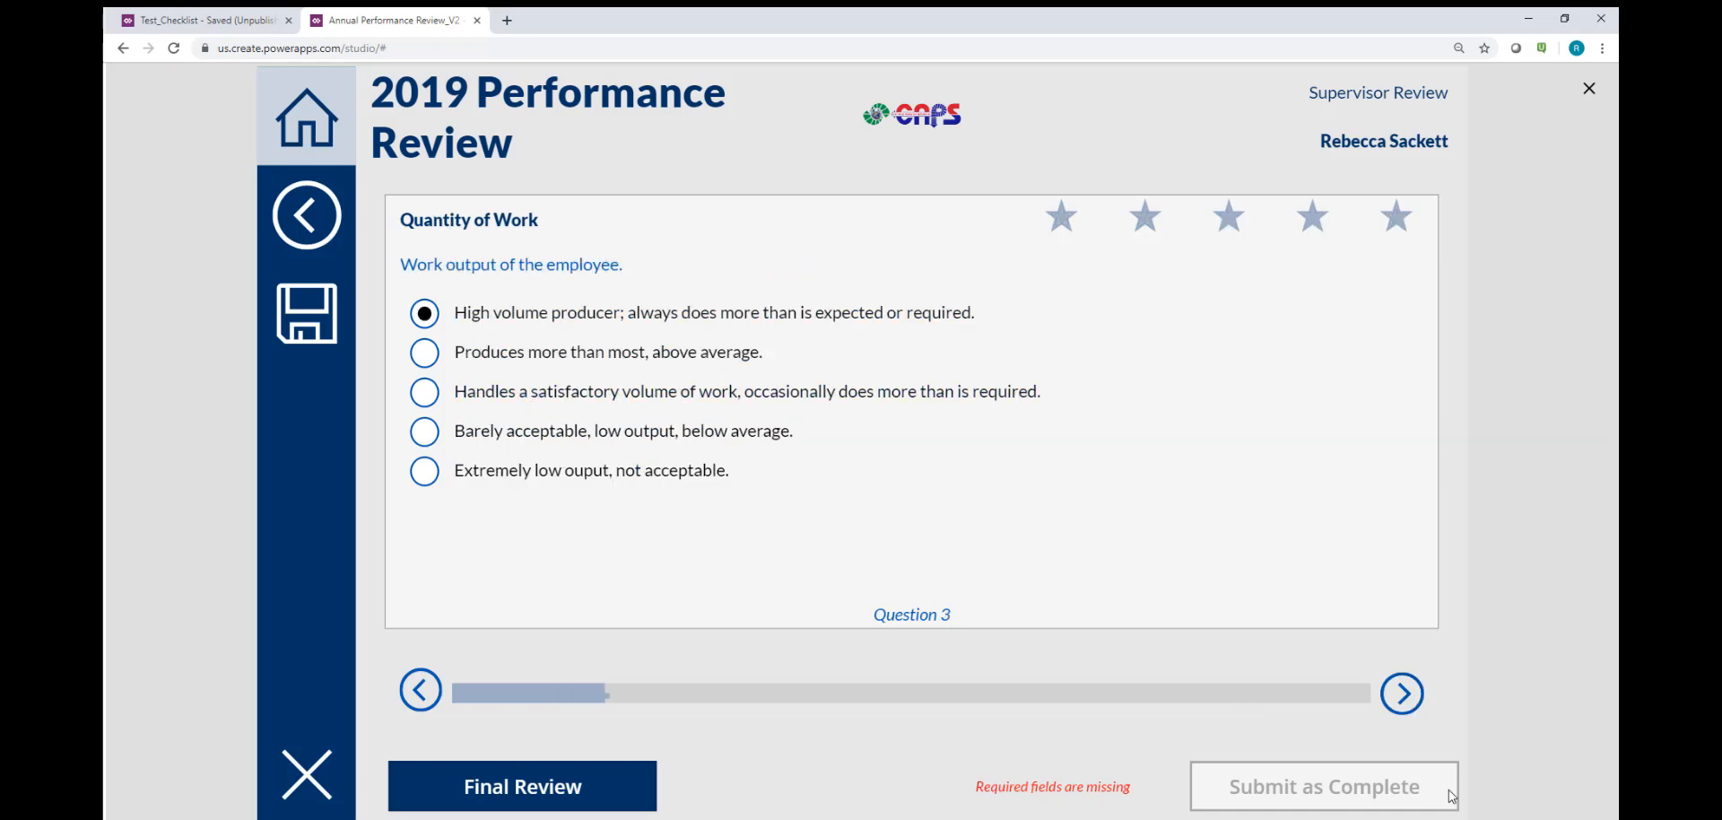
left_click(1404, 695)
Step: Answer the Reliability question with "Very reliable, above average" and the Initiative question with "Good performance", advancing to Question 6
left_click(425, 353)
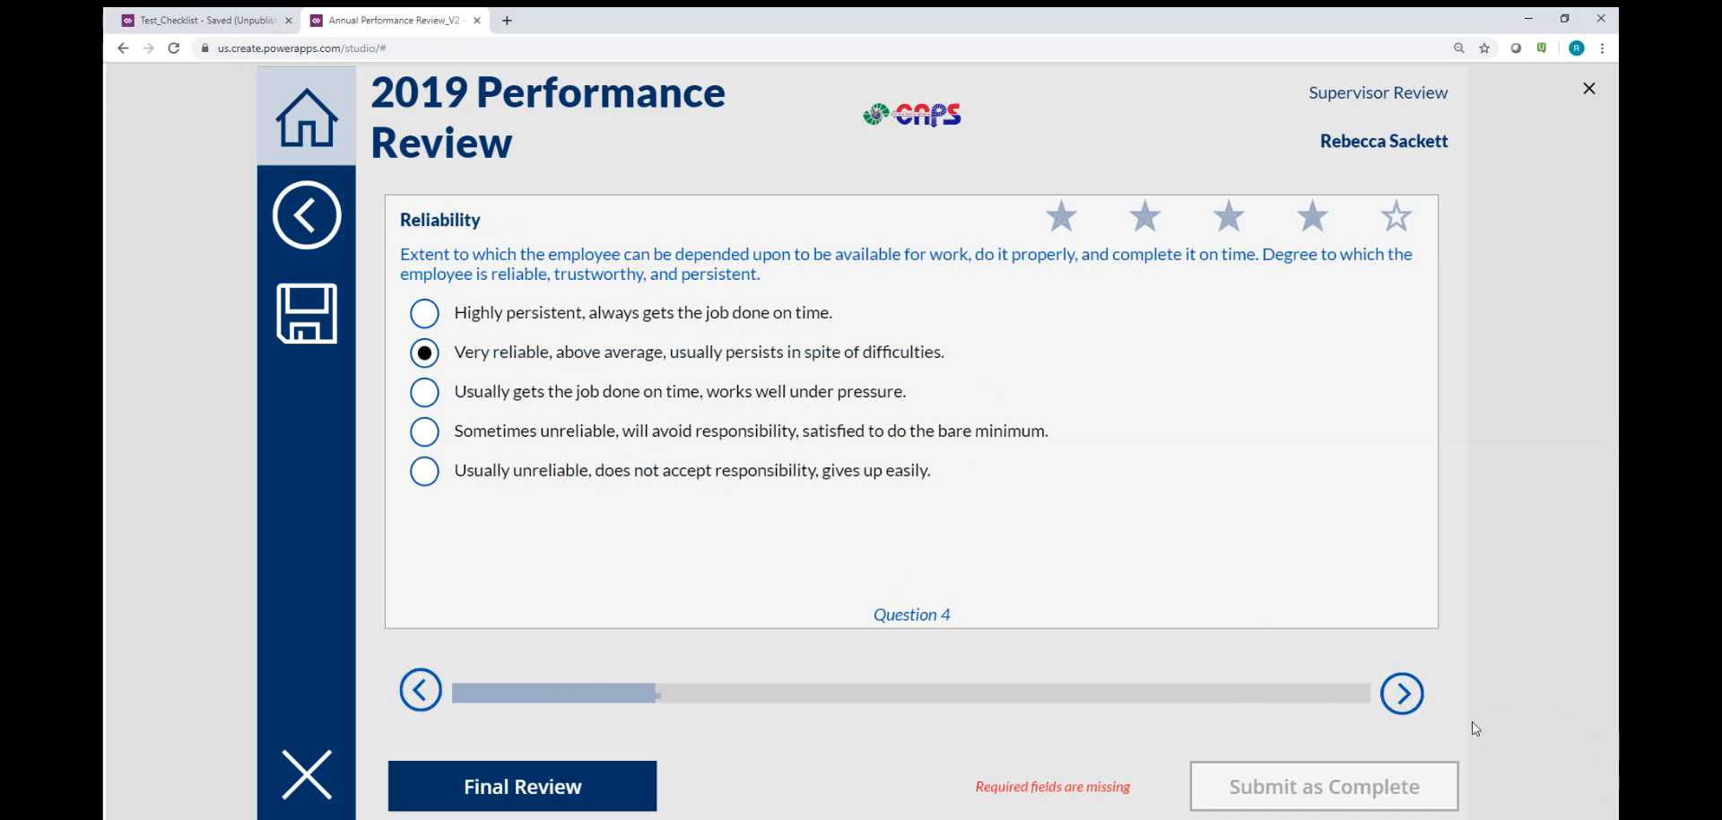
left_click(1420, 696)
left_click(424, 392)
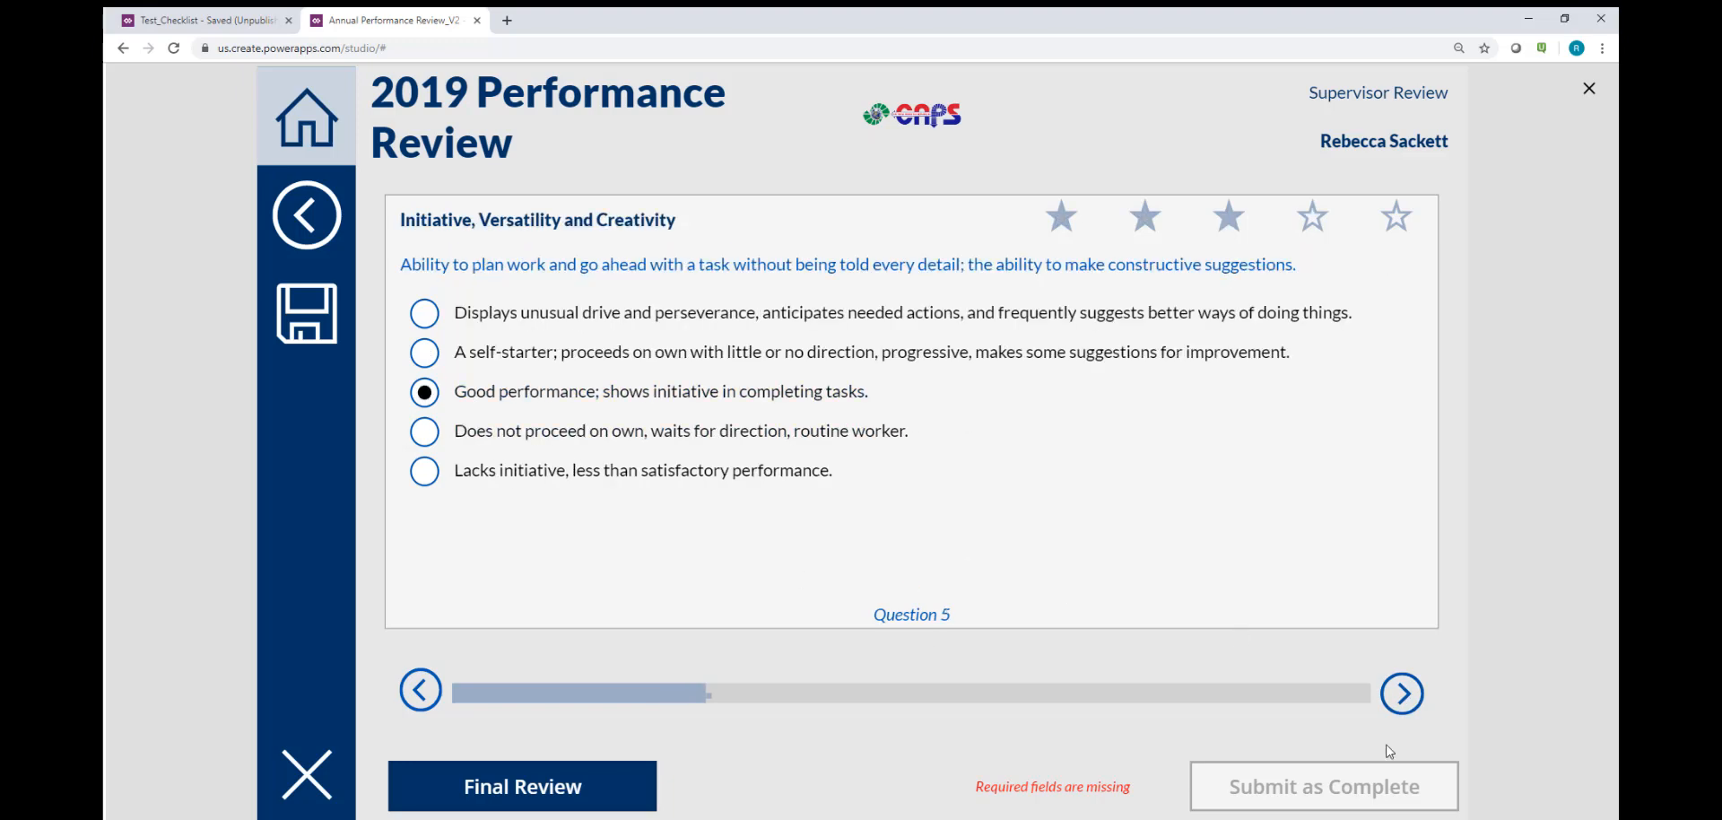
left_click(1402, 695)
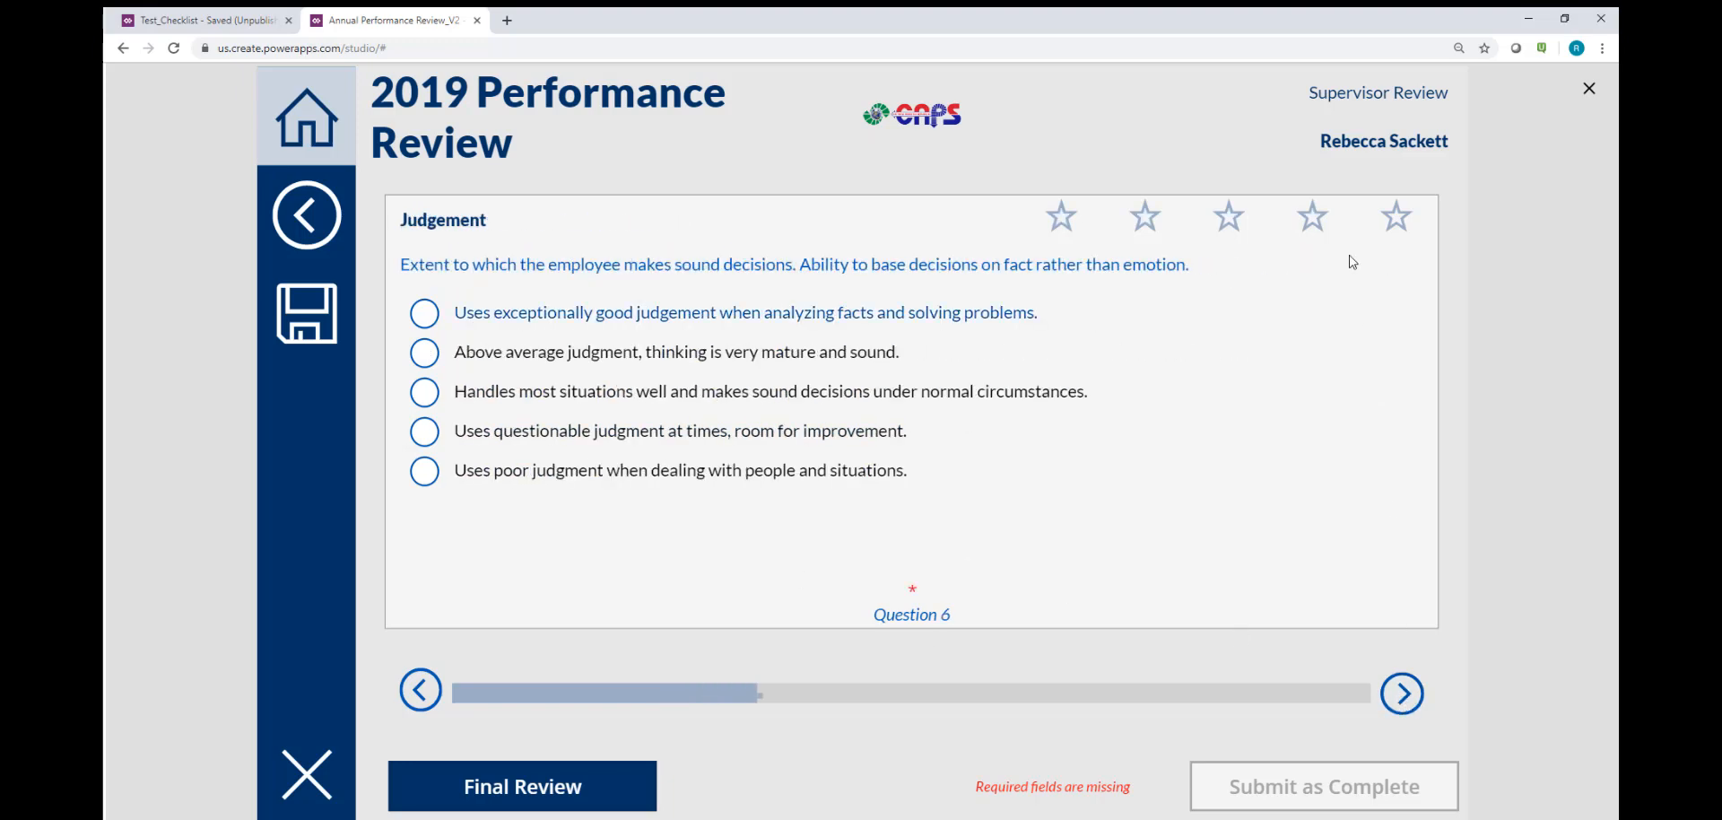
Step: Try the lower-rated Judgement options, settle on "Handles most situations well", and advance to Question 7
left_click(425, 431)
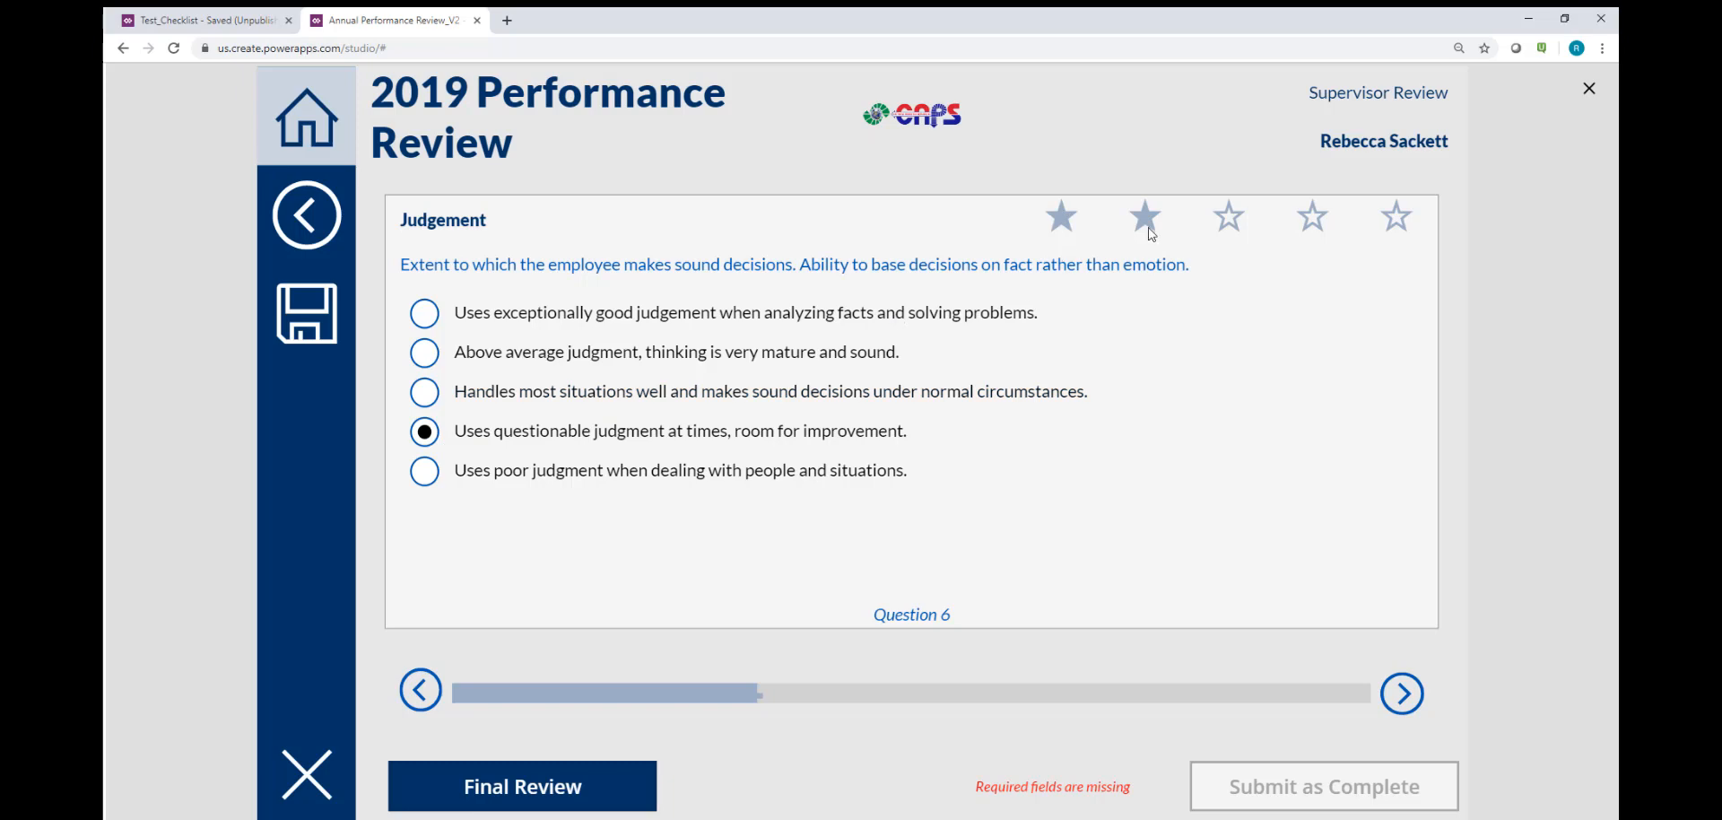
left_click(424, 470)
left_click(425, 432)
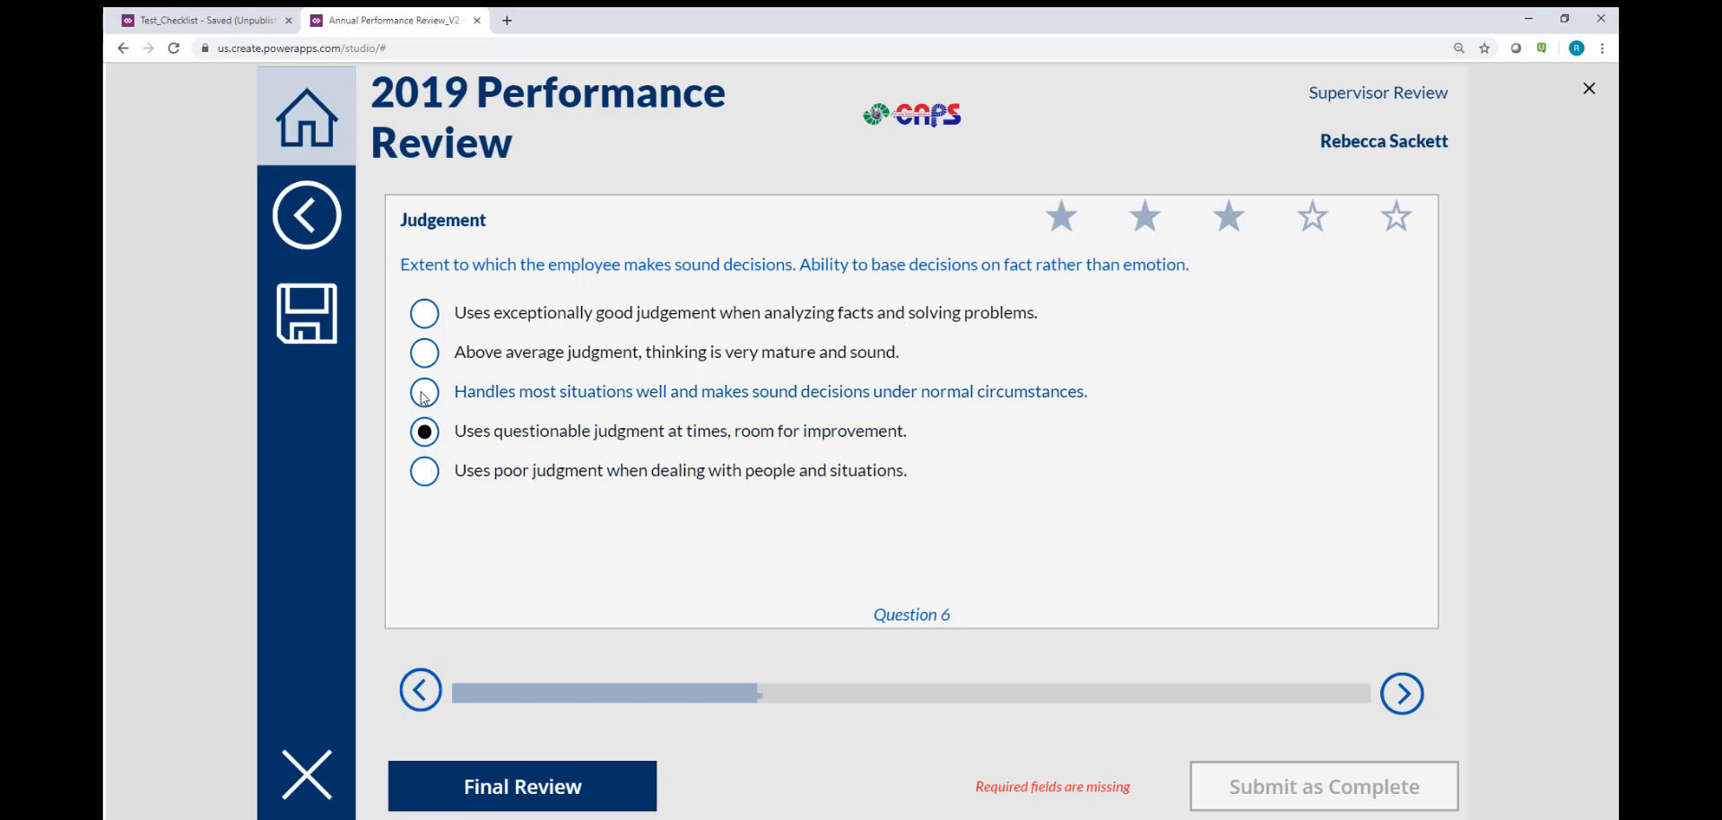
left_click(425, 393)
left_click(1403, 694)
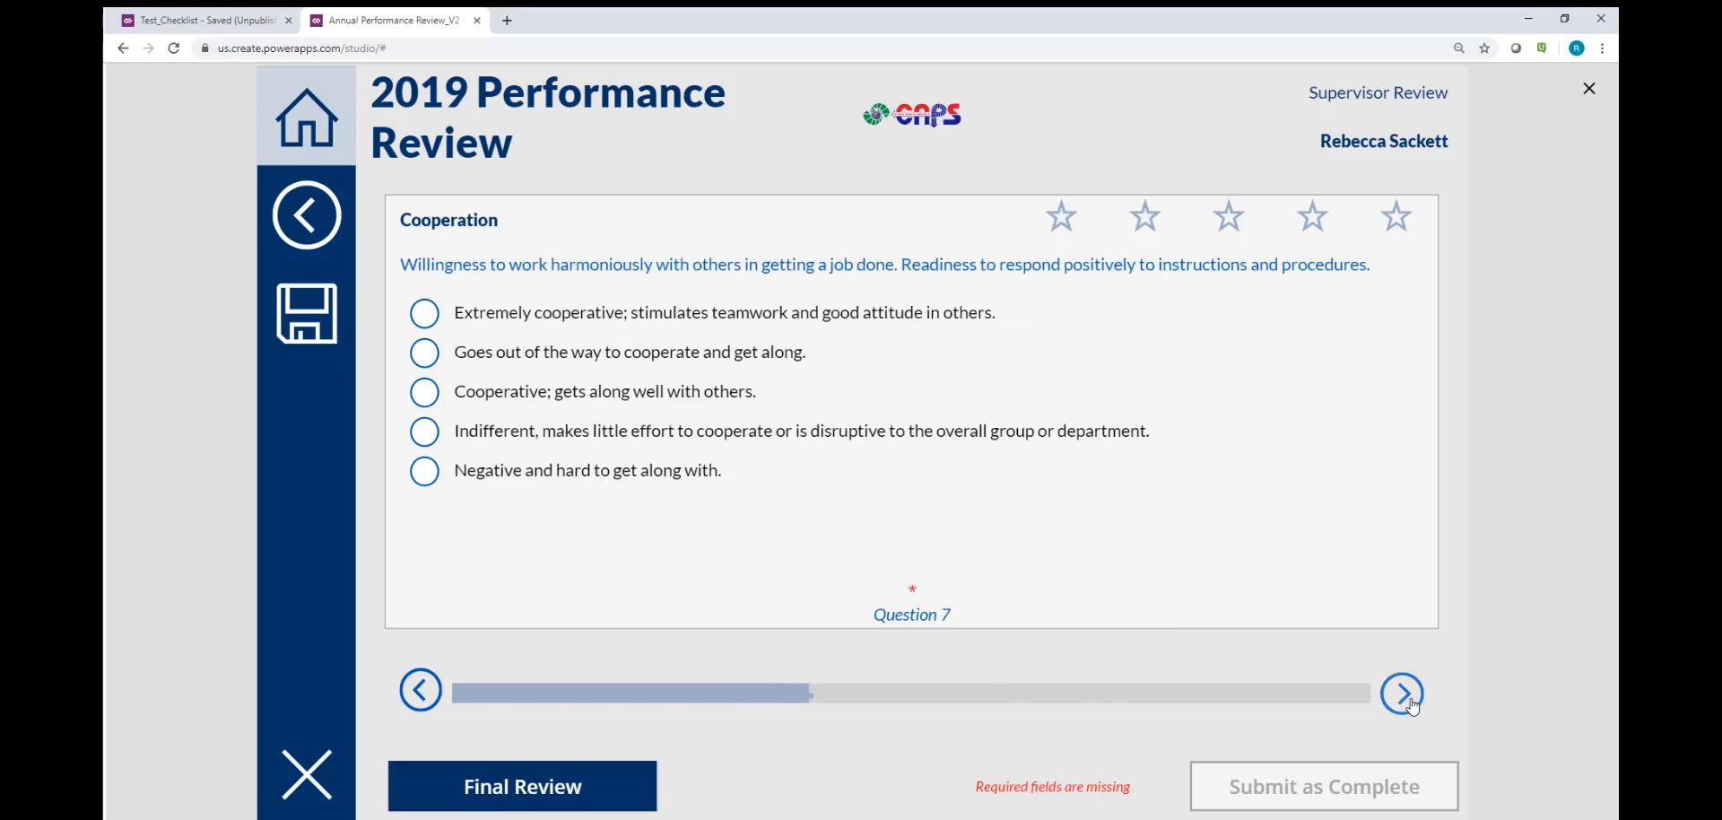
Step: Edit Question 7 from the Final Review, answer it with "Extremely cooperative", and advance to Question 8
left_click(576, 788)
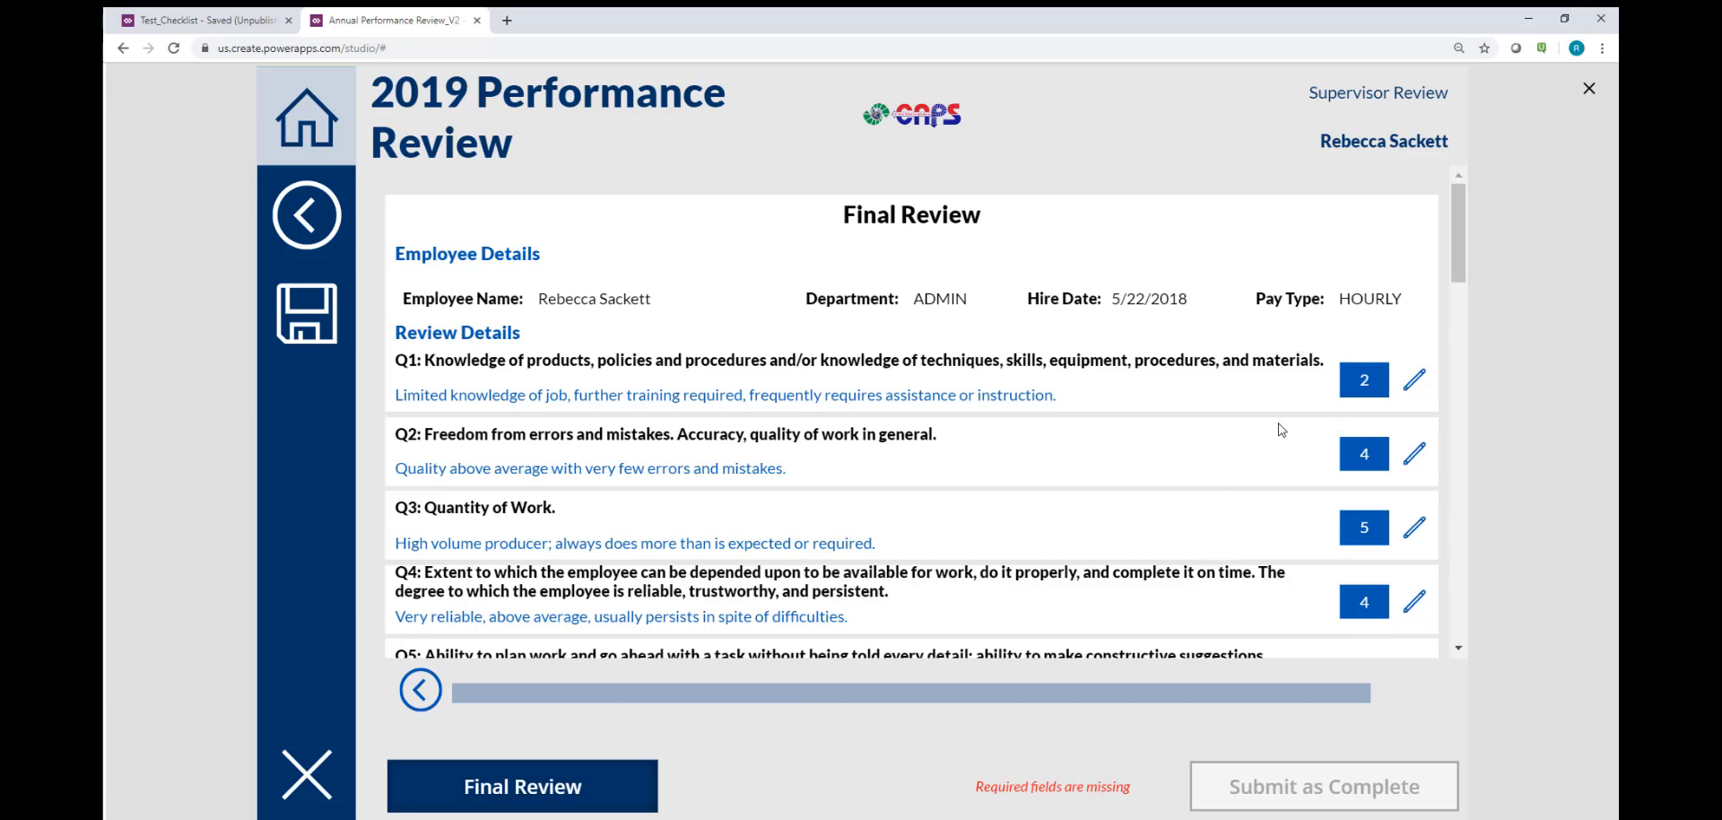
scroll(1242, 429, "down", 4)
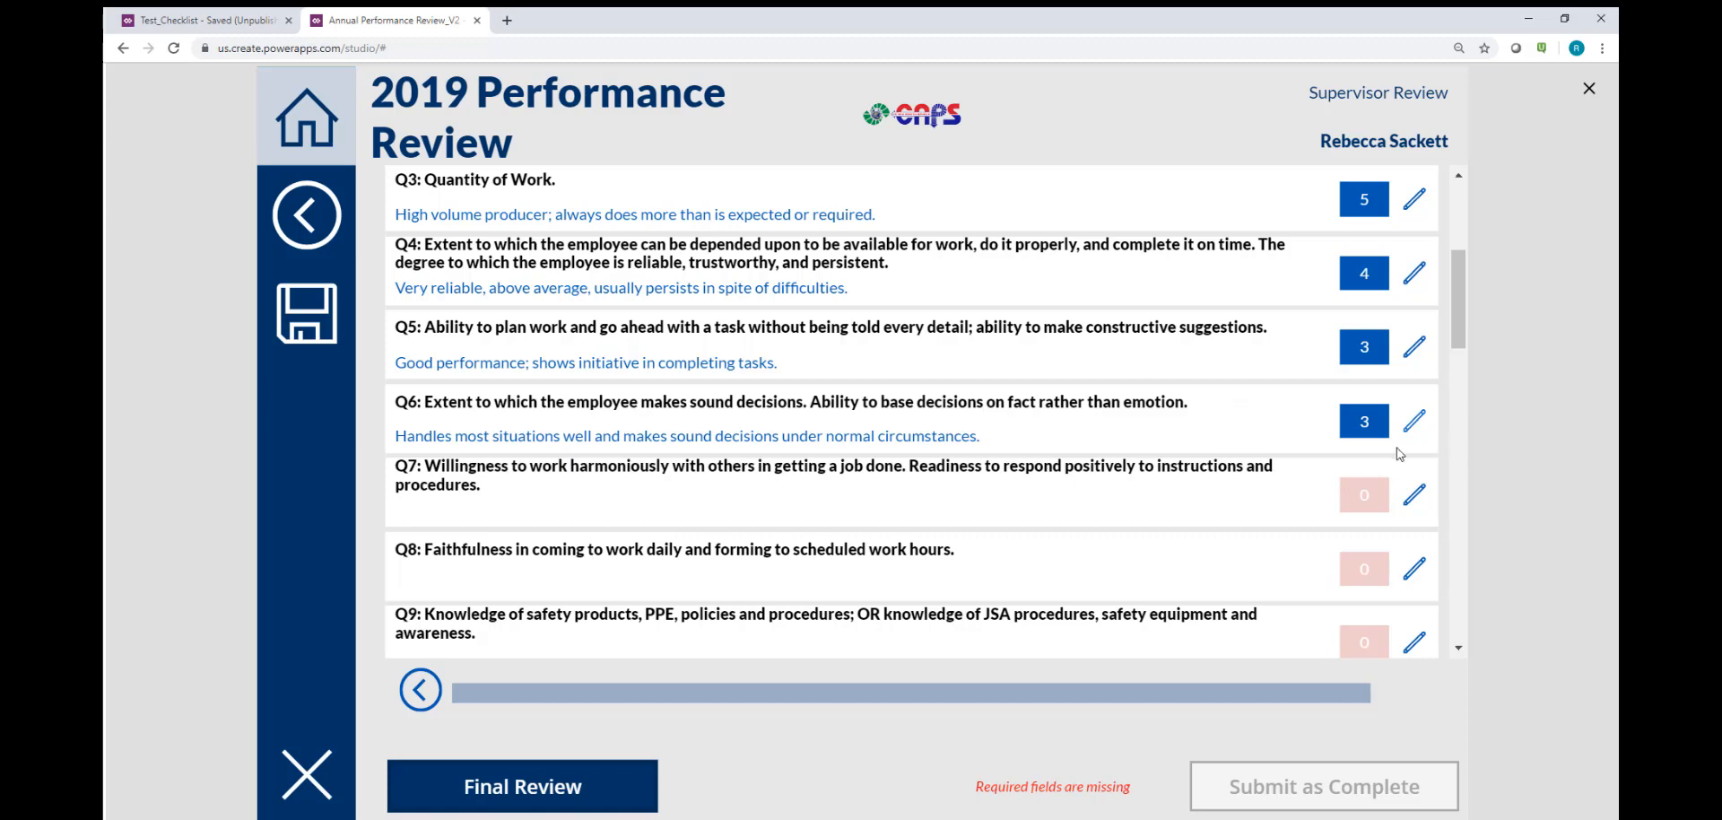
left_click(1415, 502)
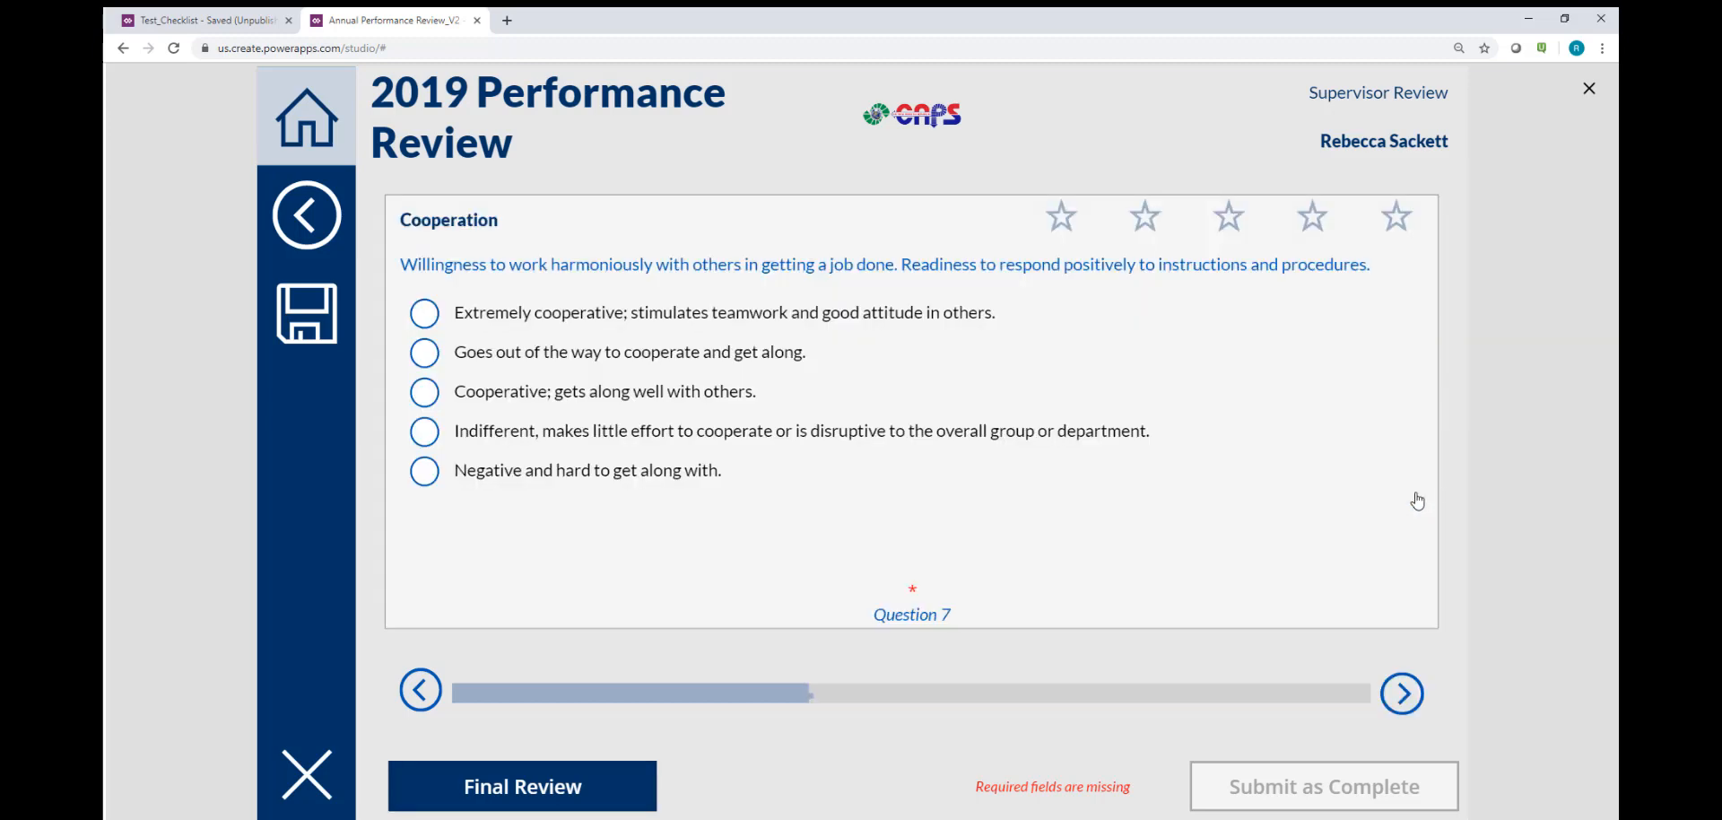
left_click(425, 315)
left_click(1401, 694)
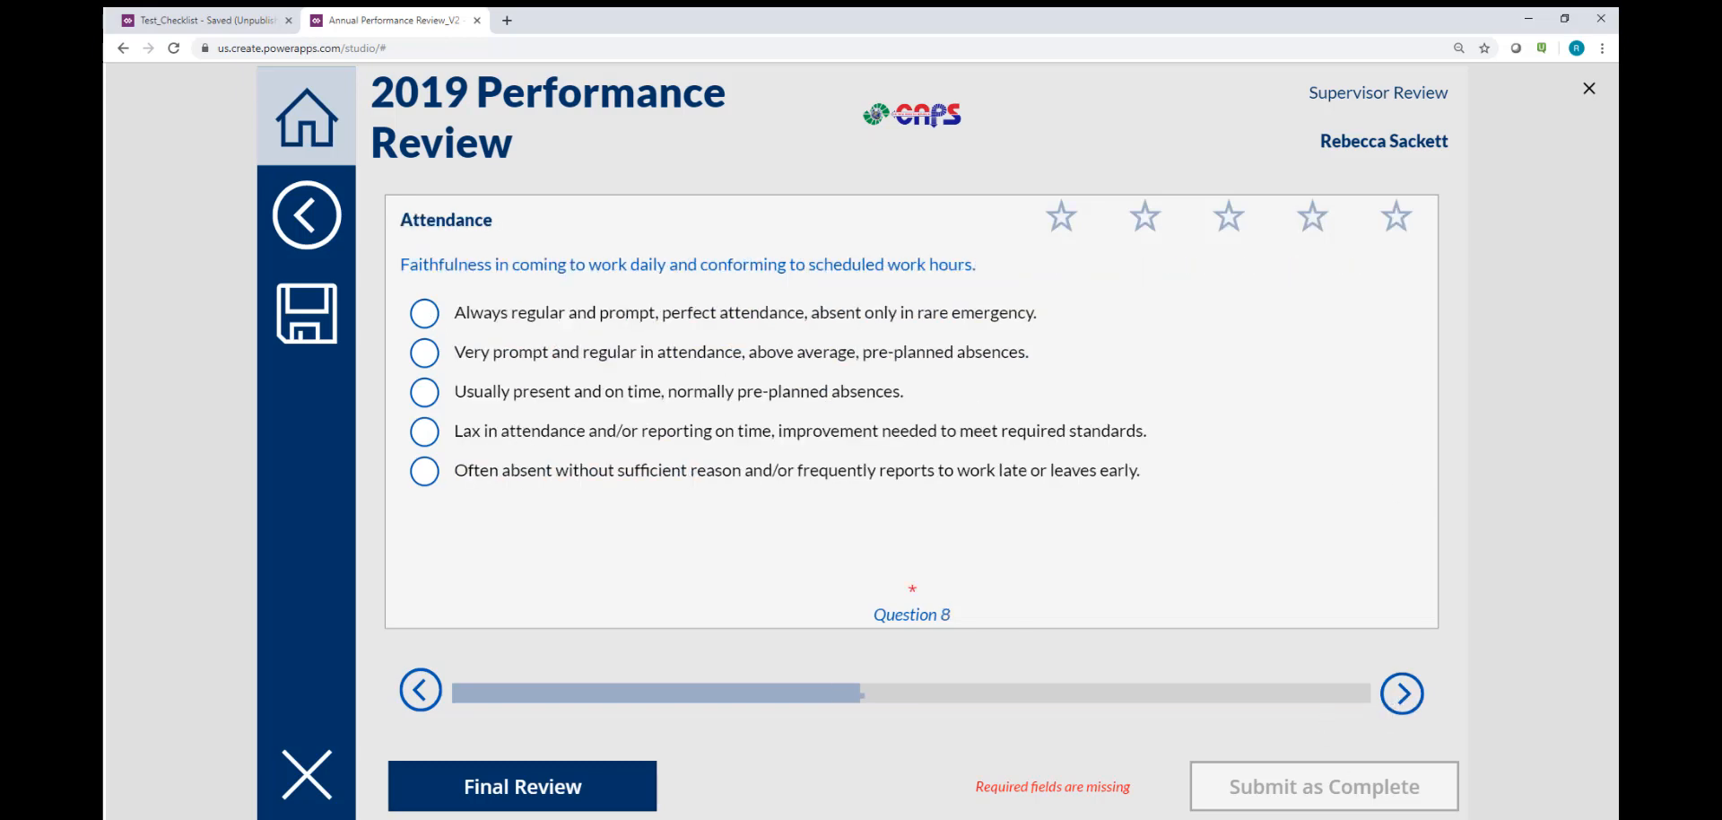
Step: Exit the preview and examine frm_Supervisor_Detail on scrn_Detail and the Visible formulas of its Knowledge_txt and Quality_txt cards
left_click(1589, 88)
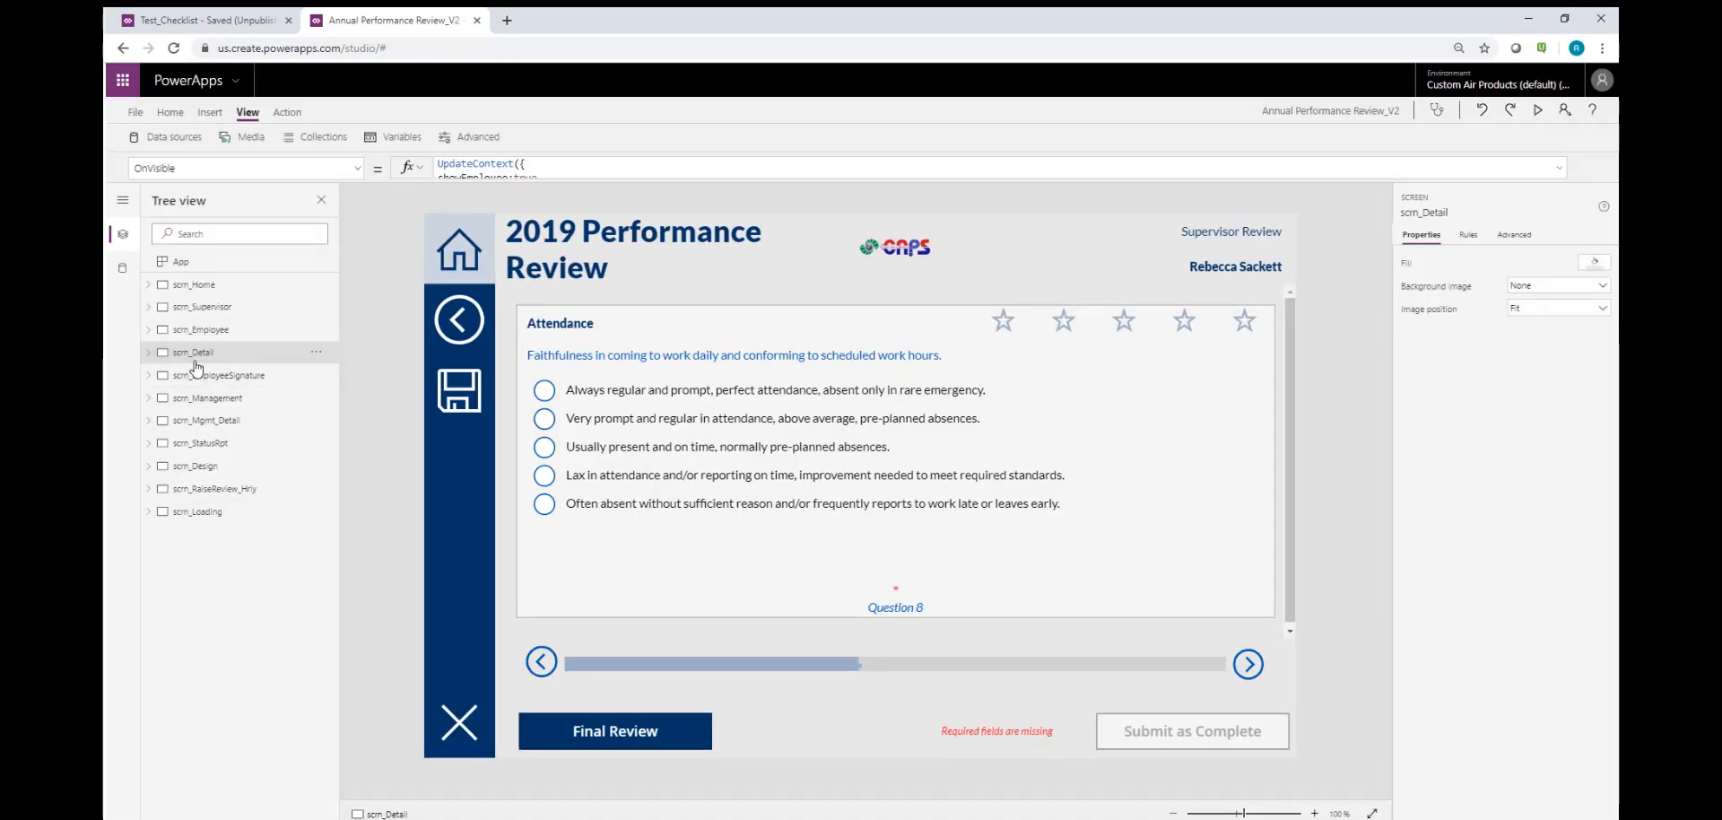
left_click(148, 352)
left_click(208, 535)
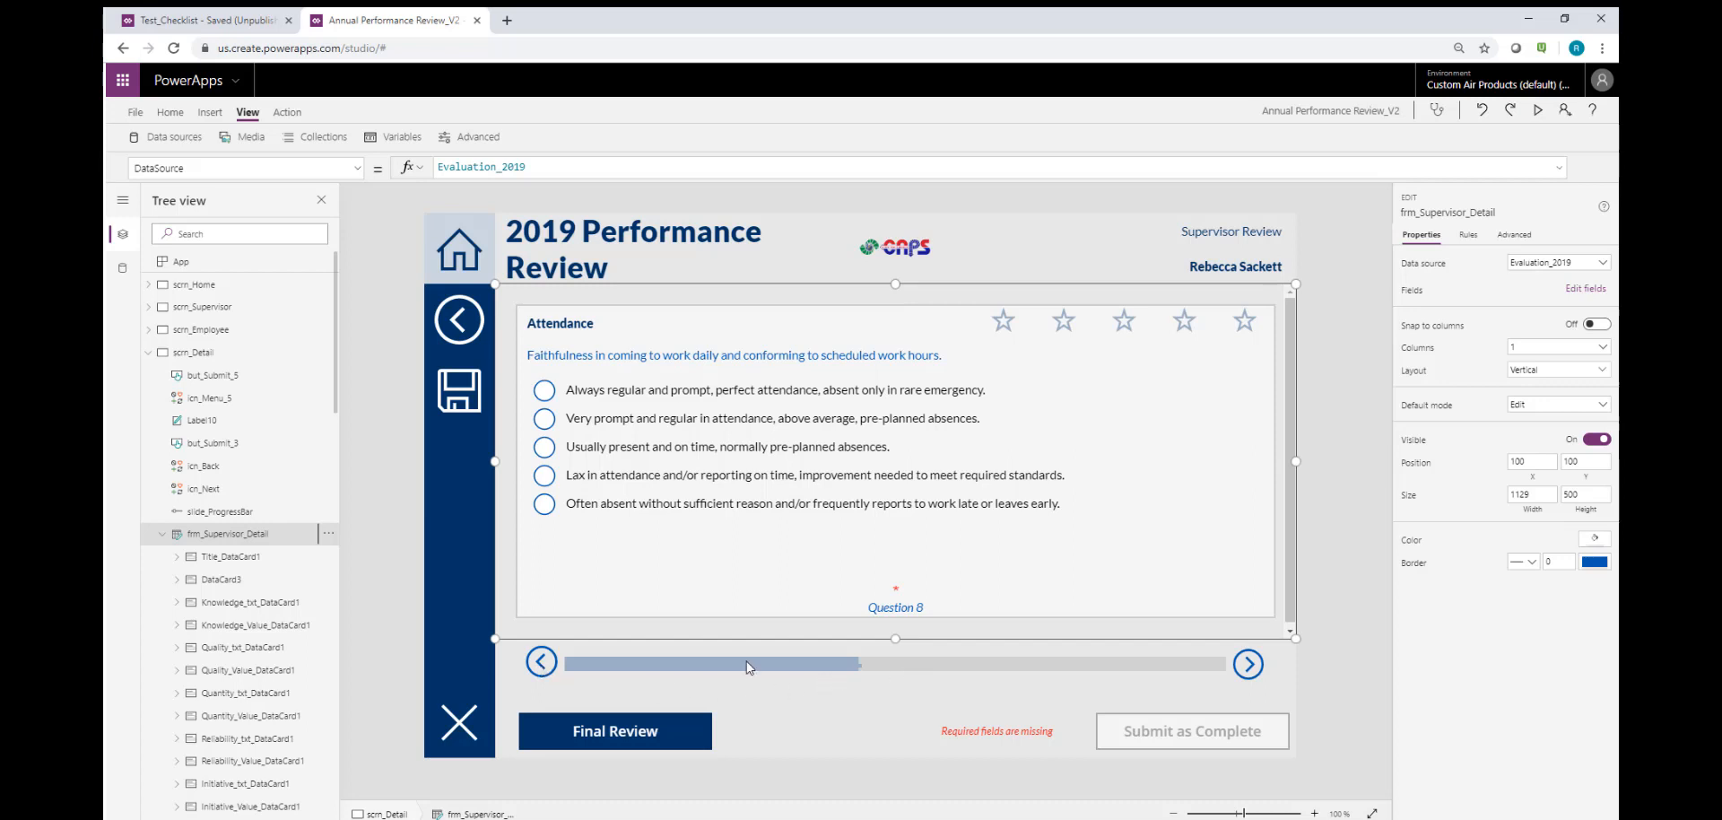
left_click(234, 605)
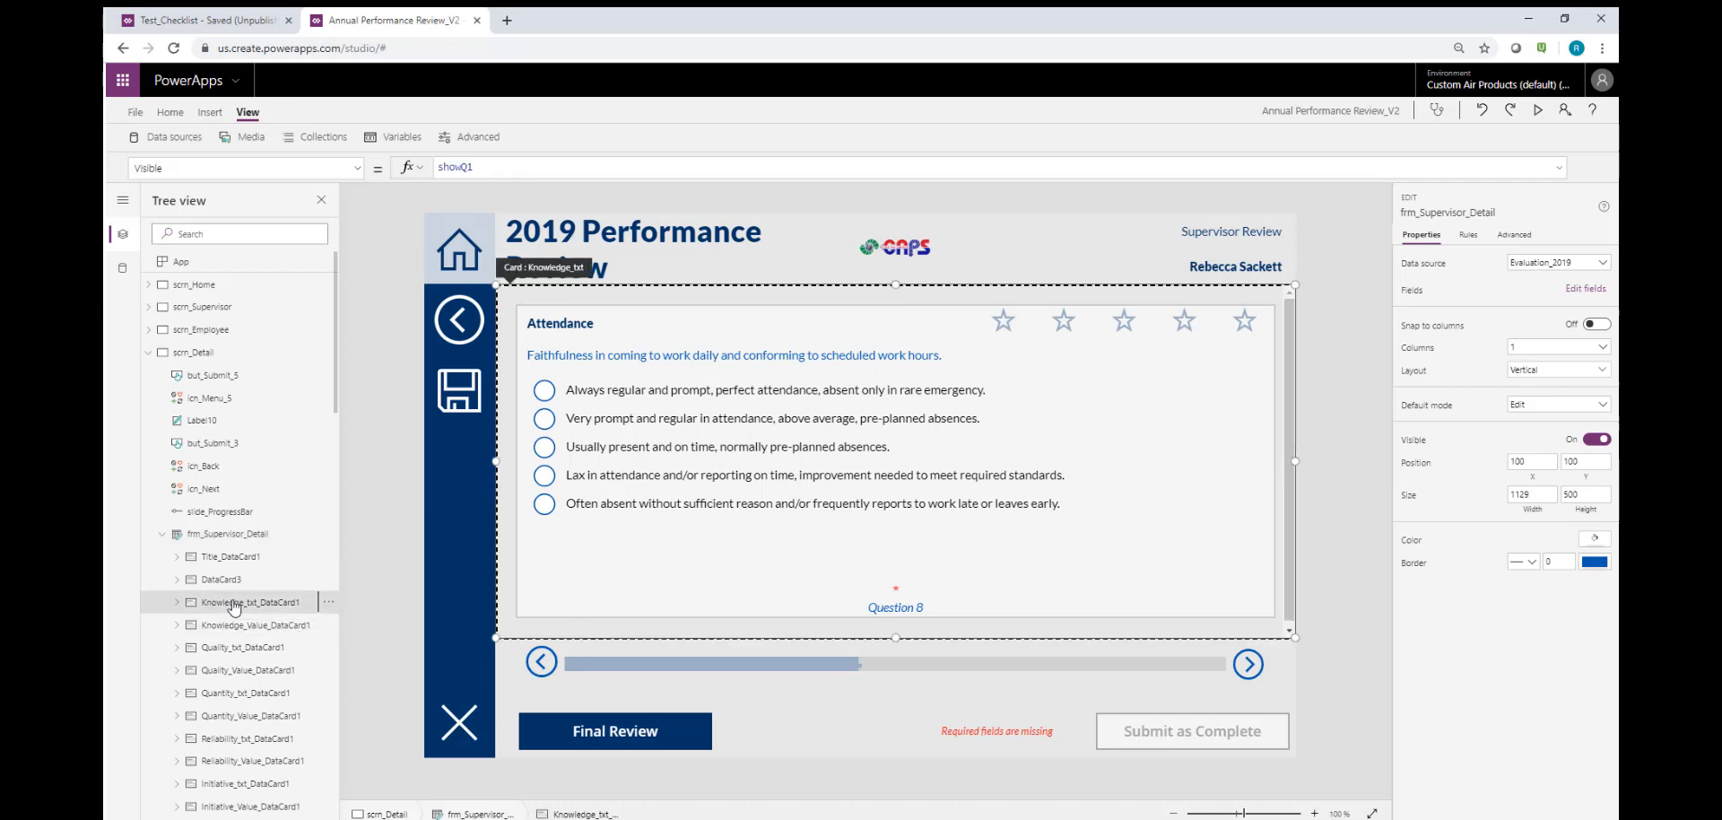
left_click(230, 649)
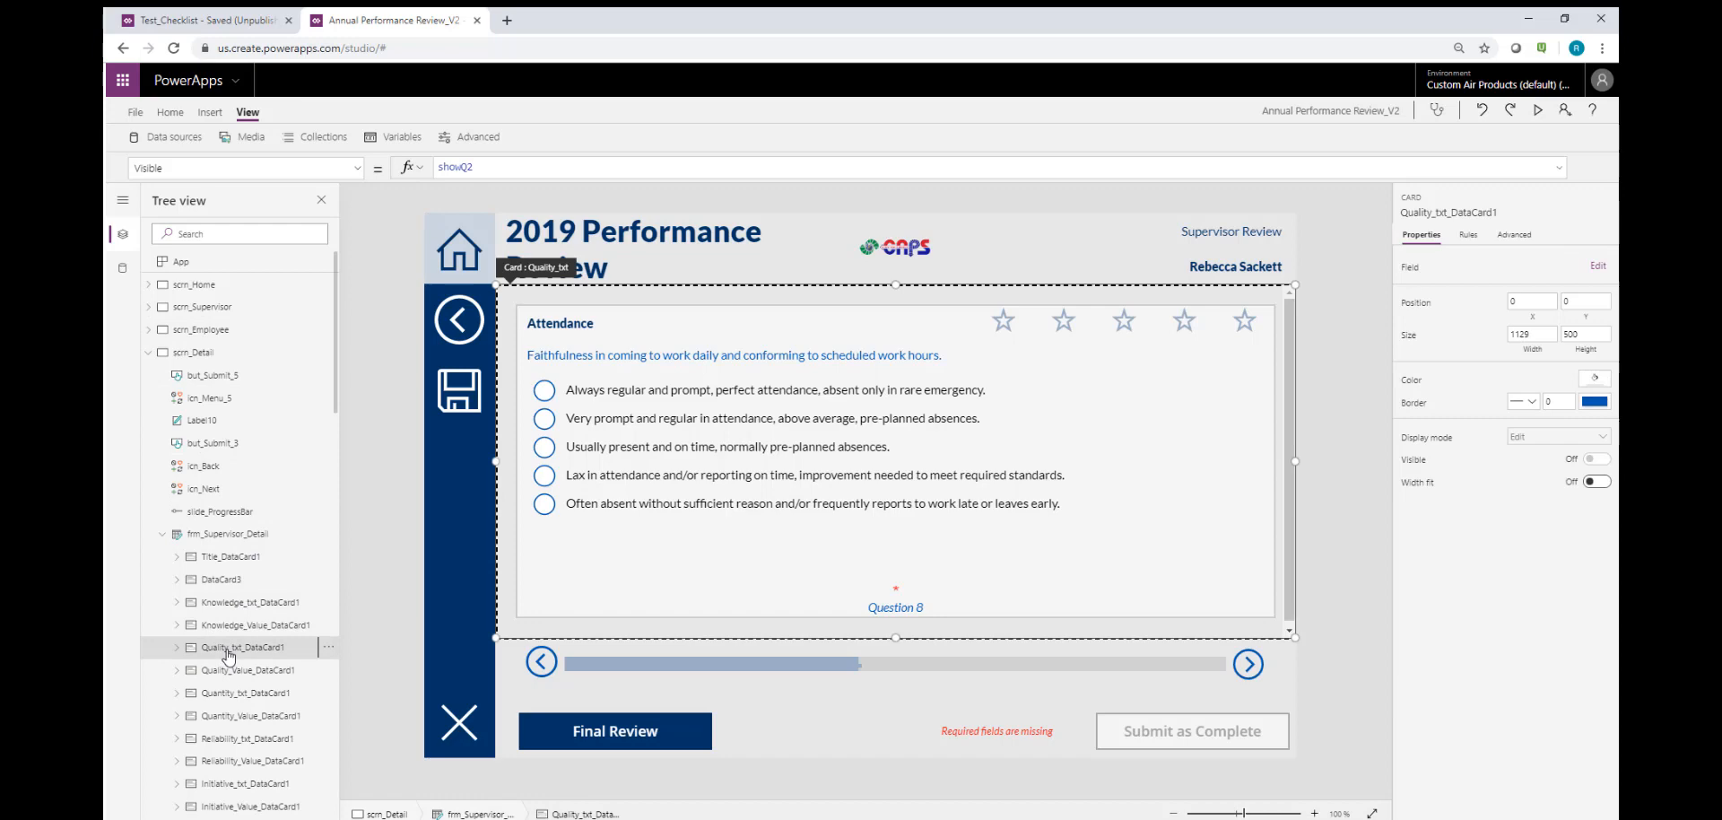
Step: Show the Final Review in the preview, return to editing, and examine the OnSelect formula of Question 1's edit icon
left_click(1539, 111)
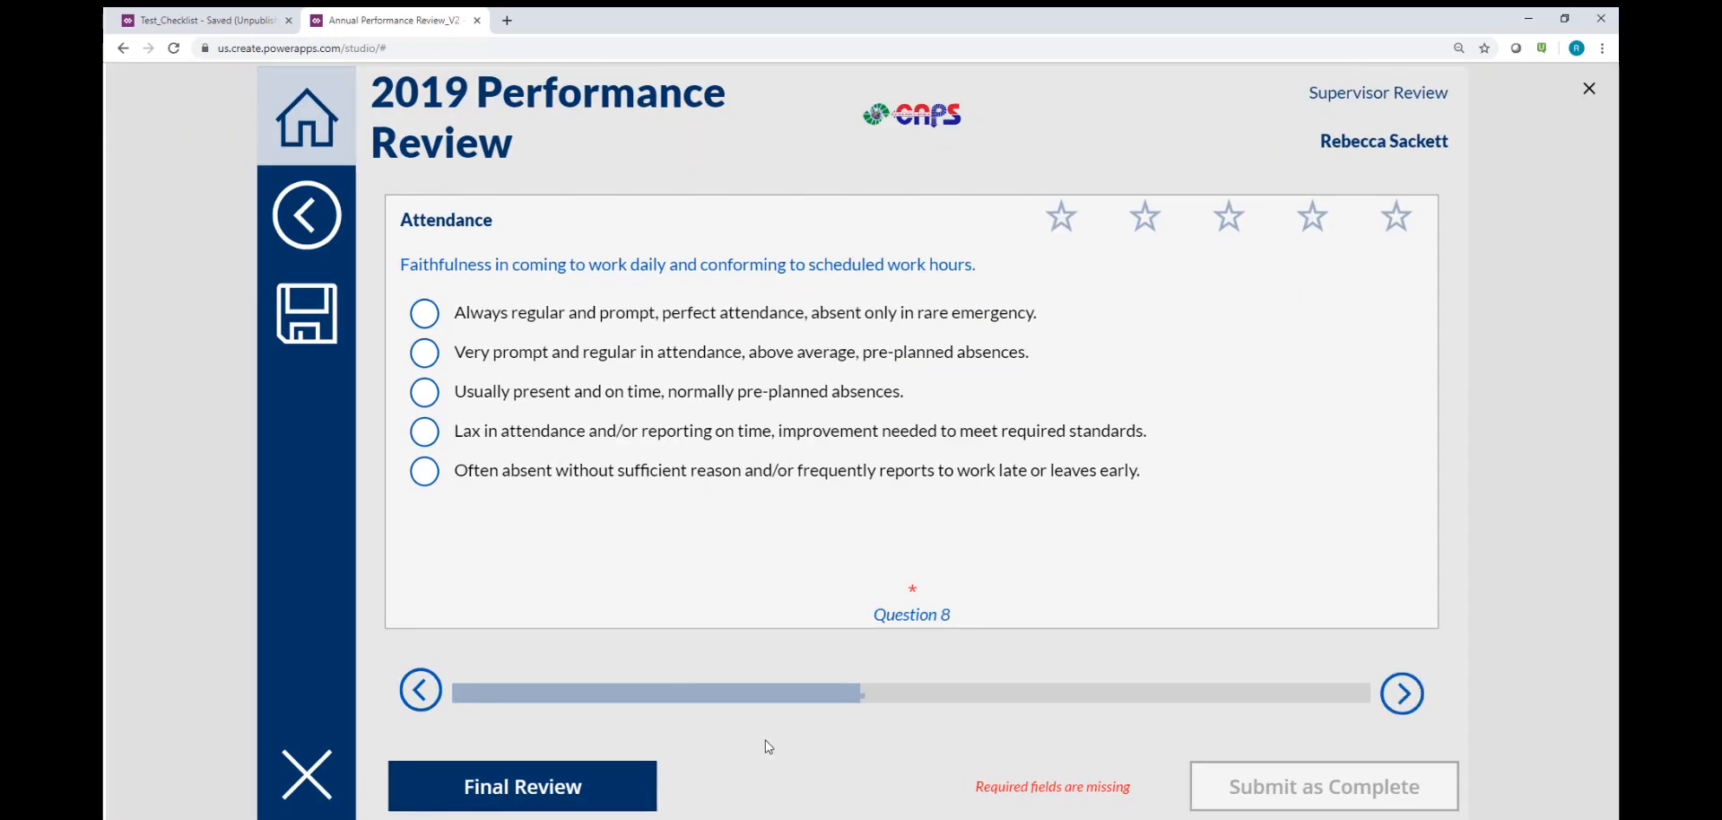
left_click(514, 777)
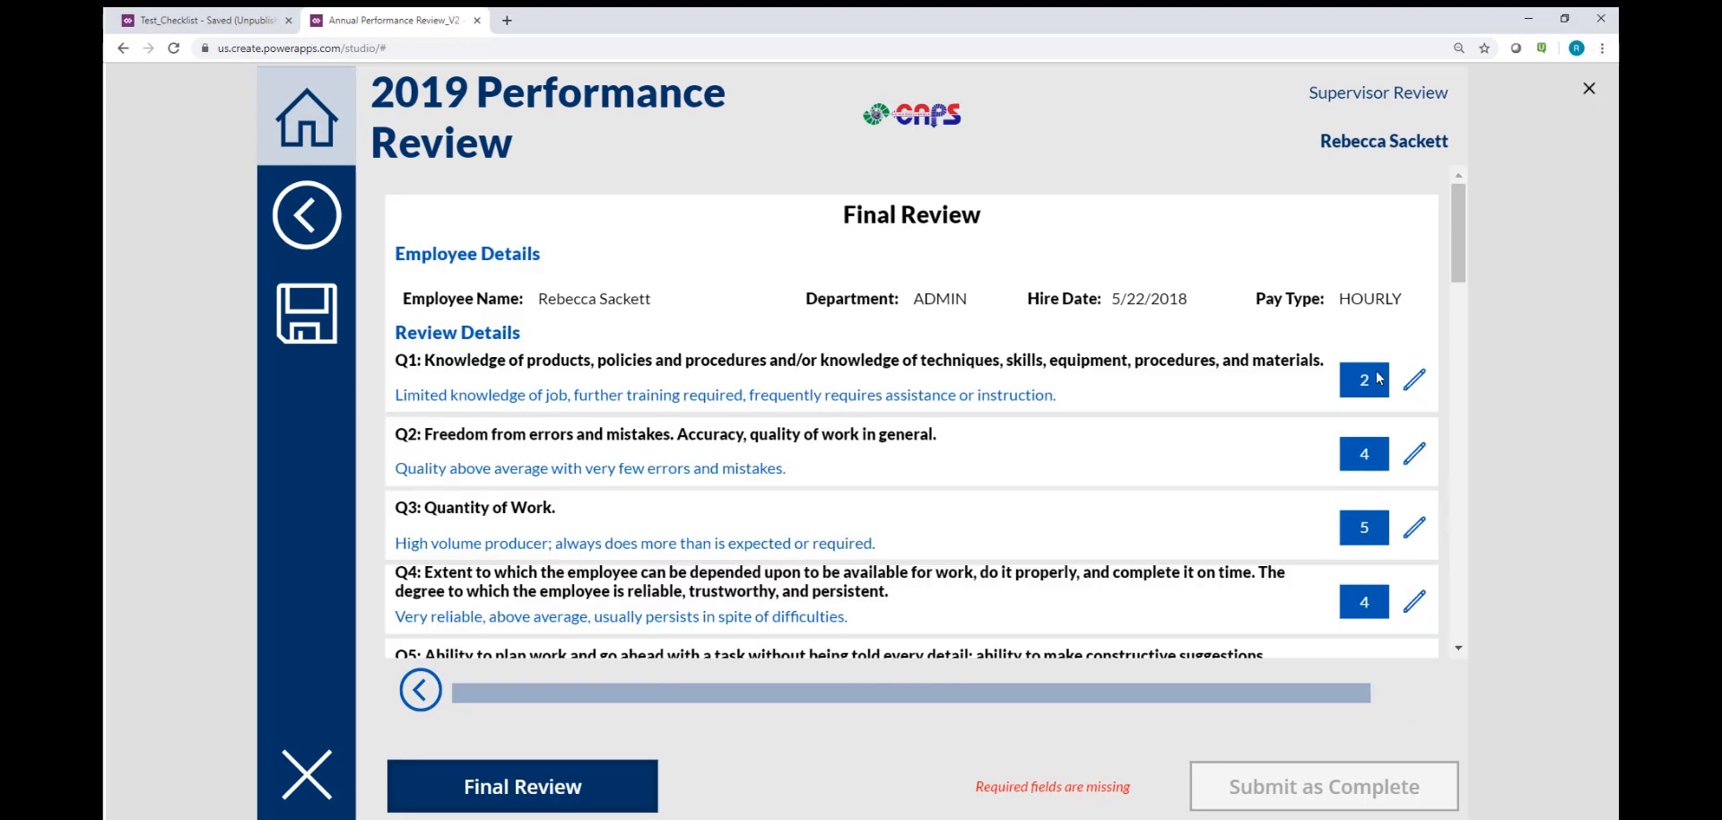
left_click(1590, 89)
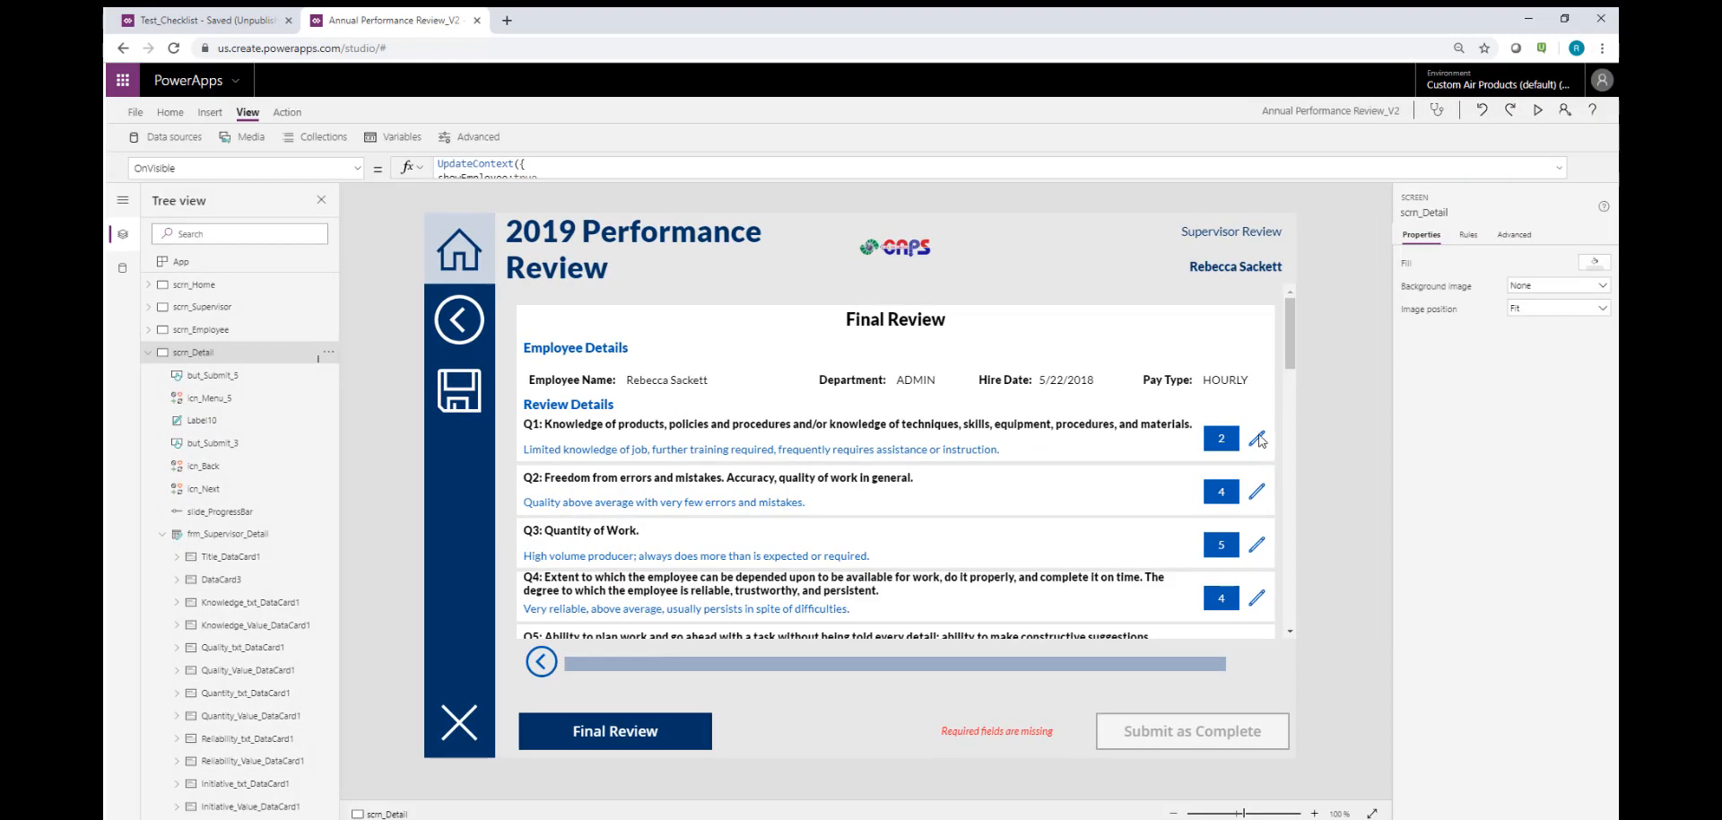
left_click(1259, 438)
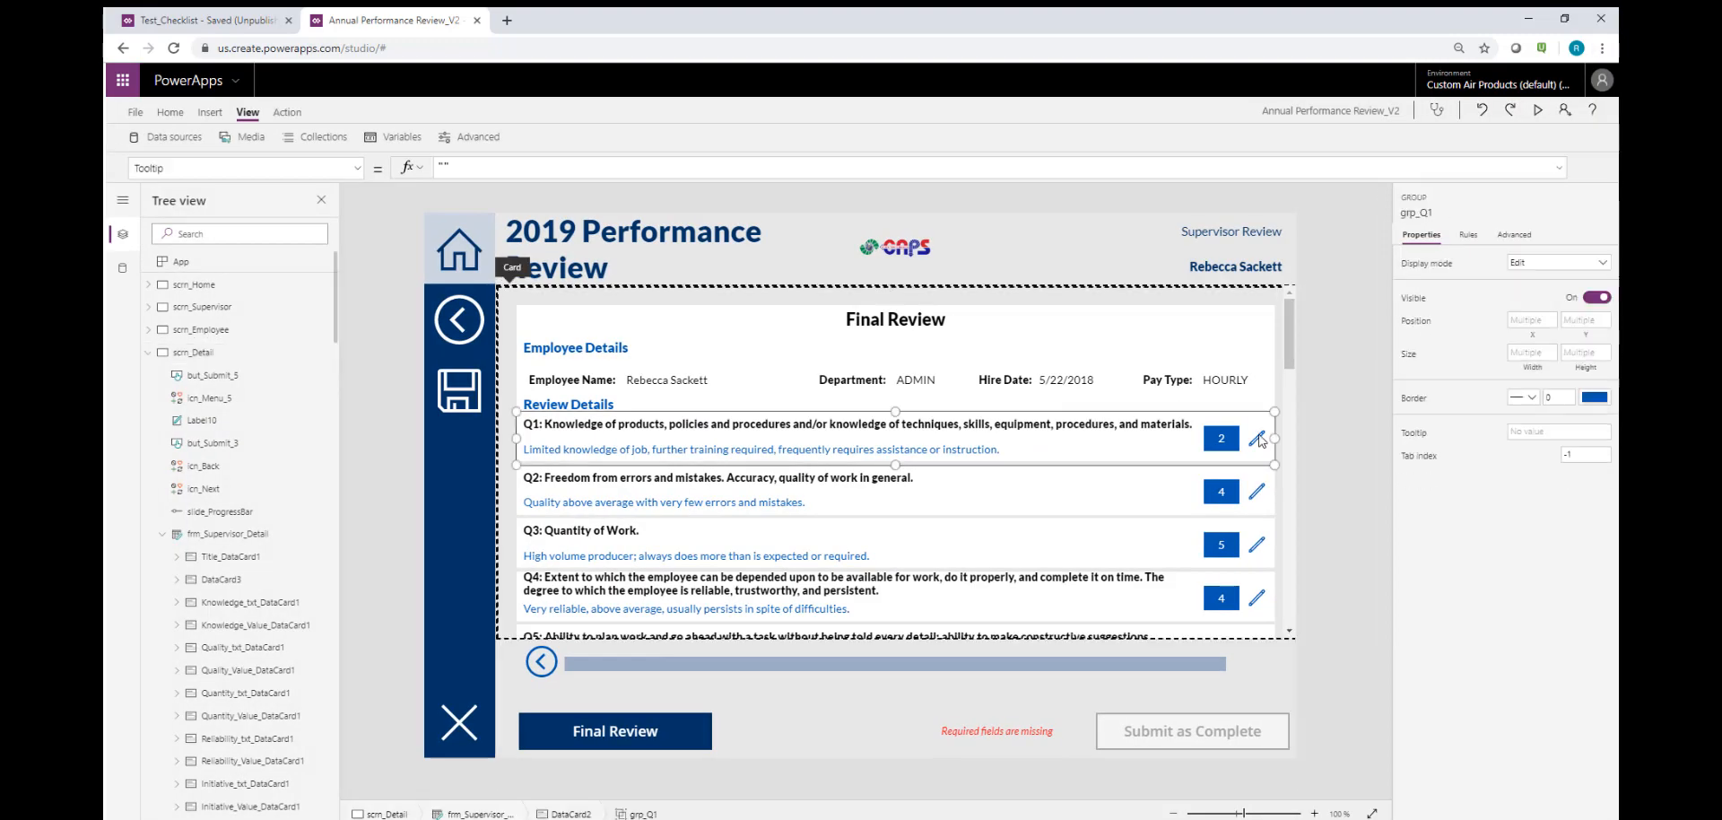
left_click(1259, 439)
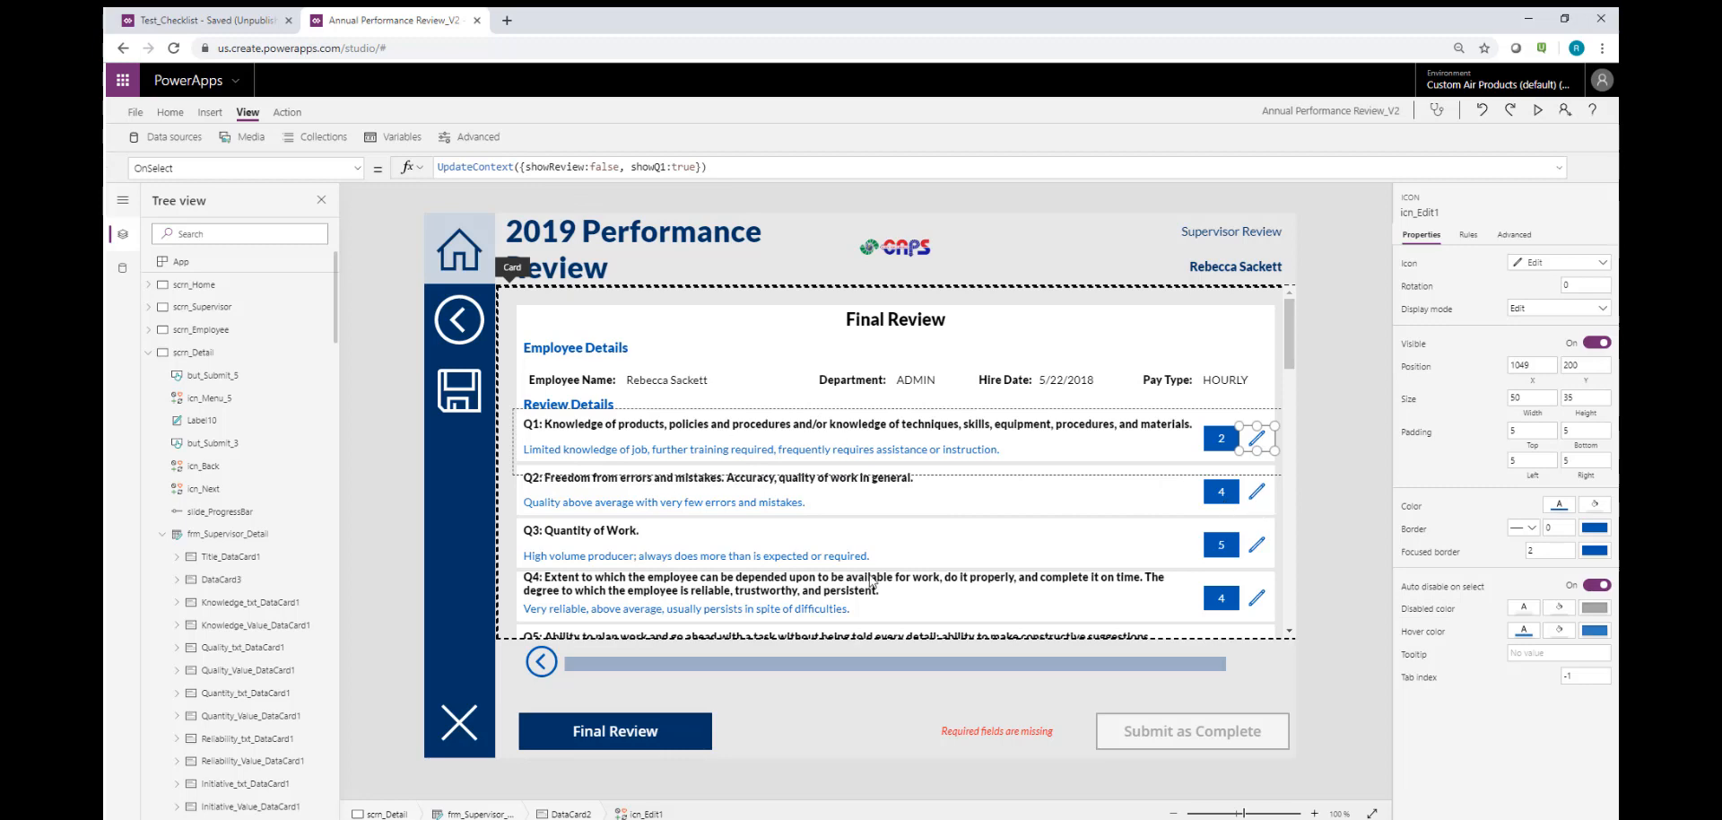
Step: Look through the Final Review card and its controls, and examine the Text formula of Question 1's answer label
scroll(733, 490, "down", 5)
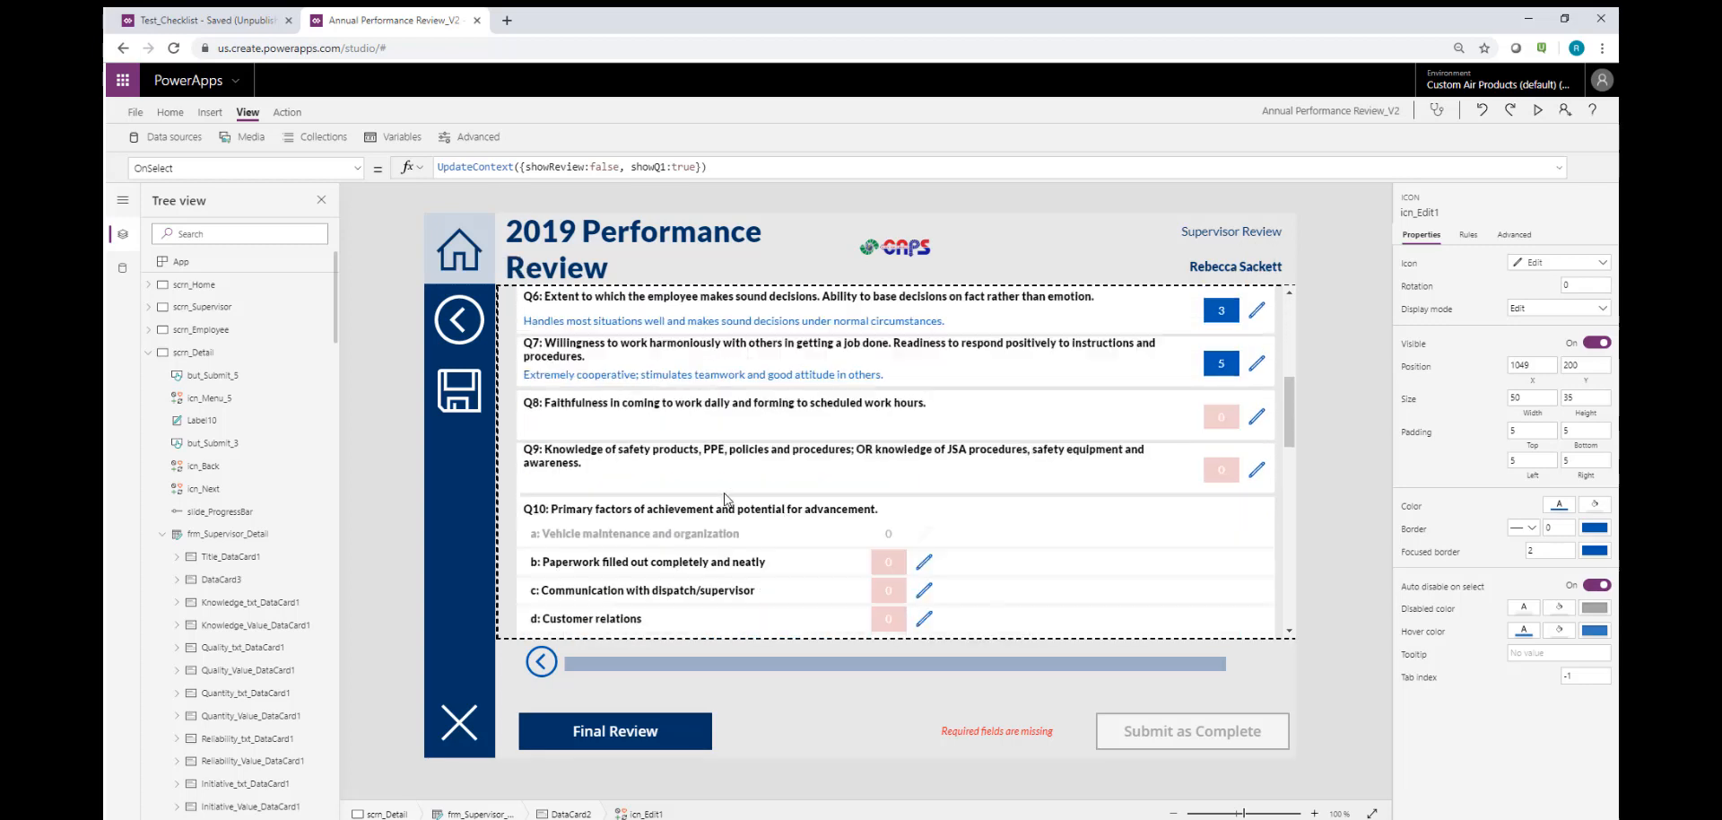
scroll(793, 520, "up", 5)
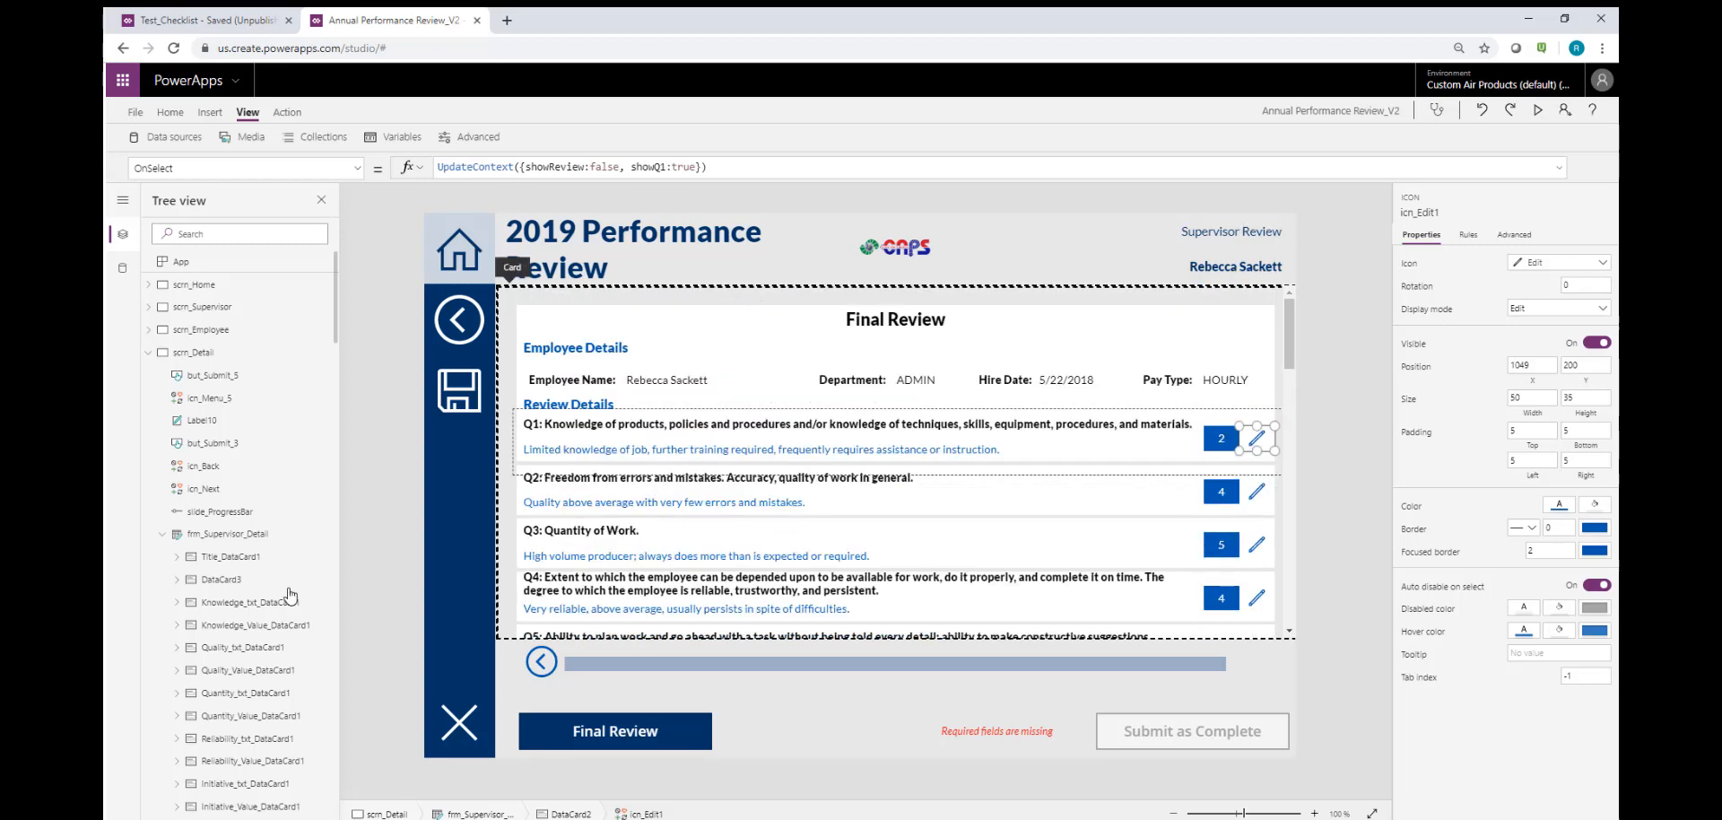
scroll(186, 571, "down", 5)
scroll(186, 570, "down", 10)
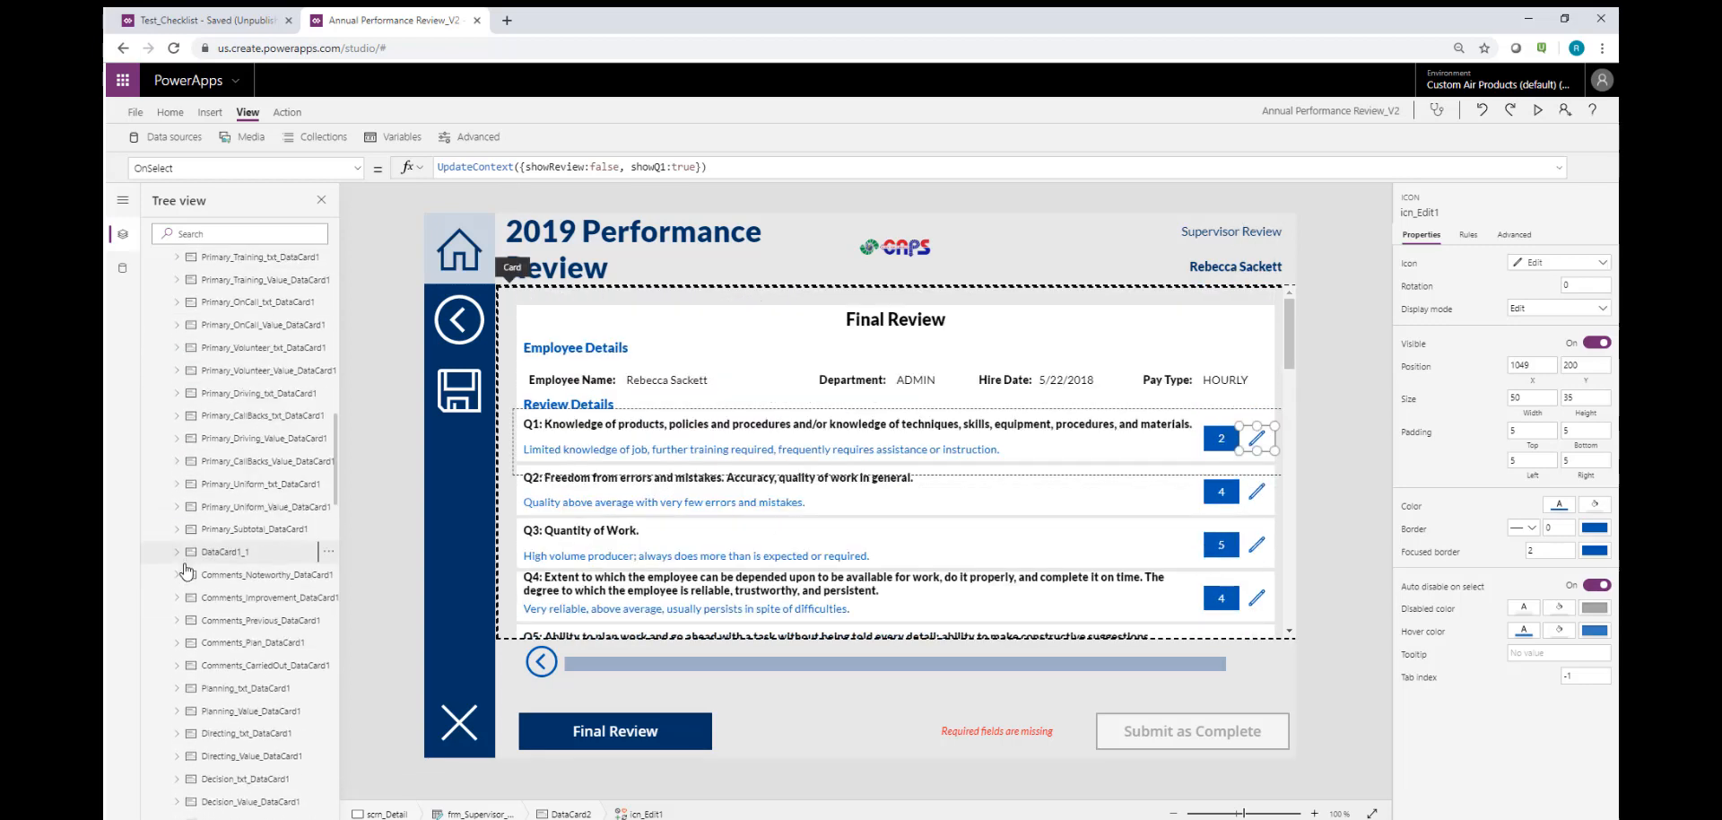
scroll(185, 571, "down", 7)
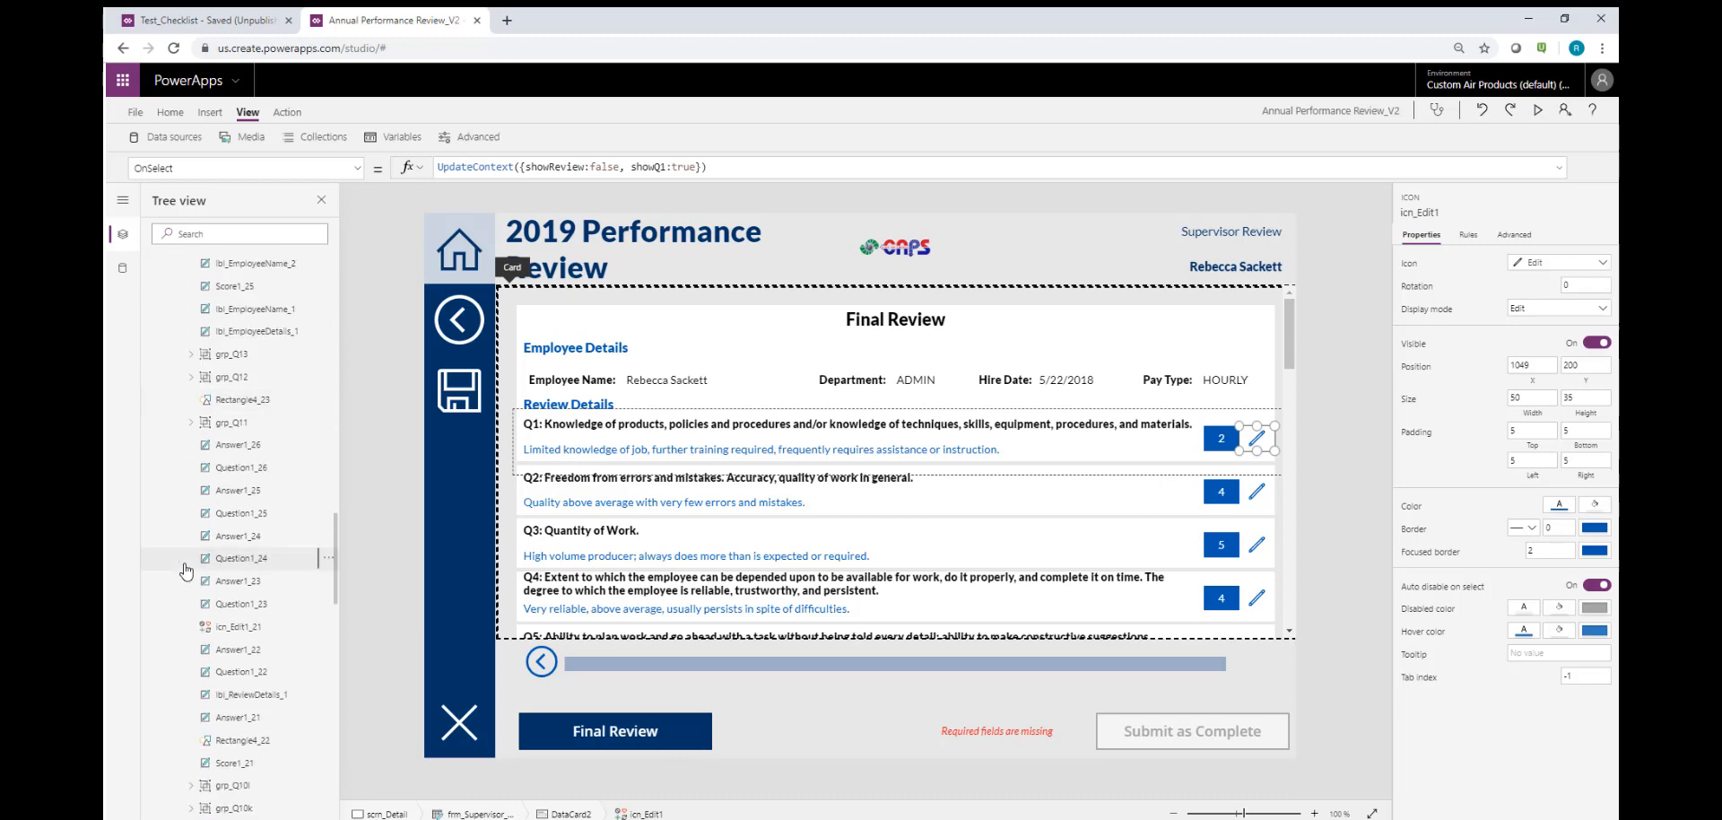
scroll(186, 571, "down", 5)
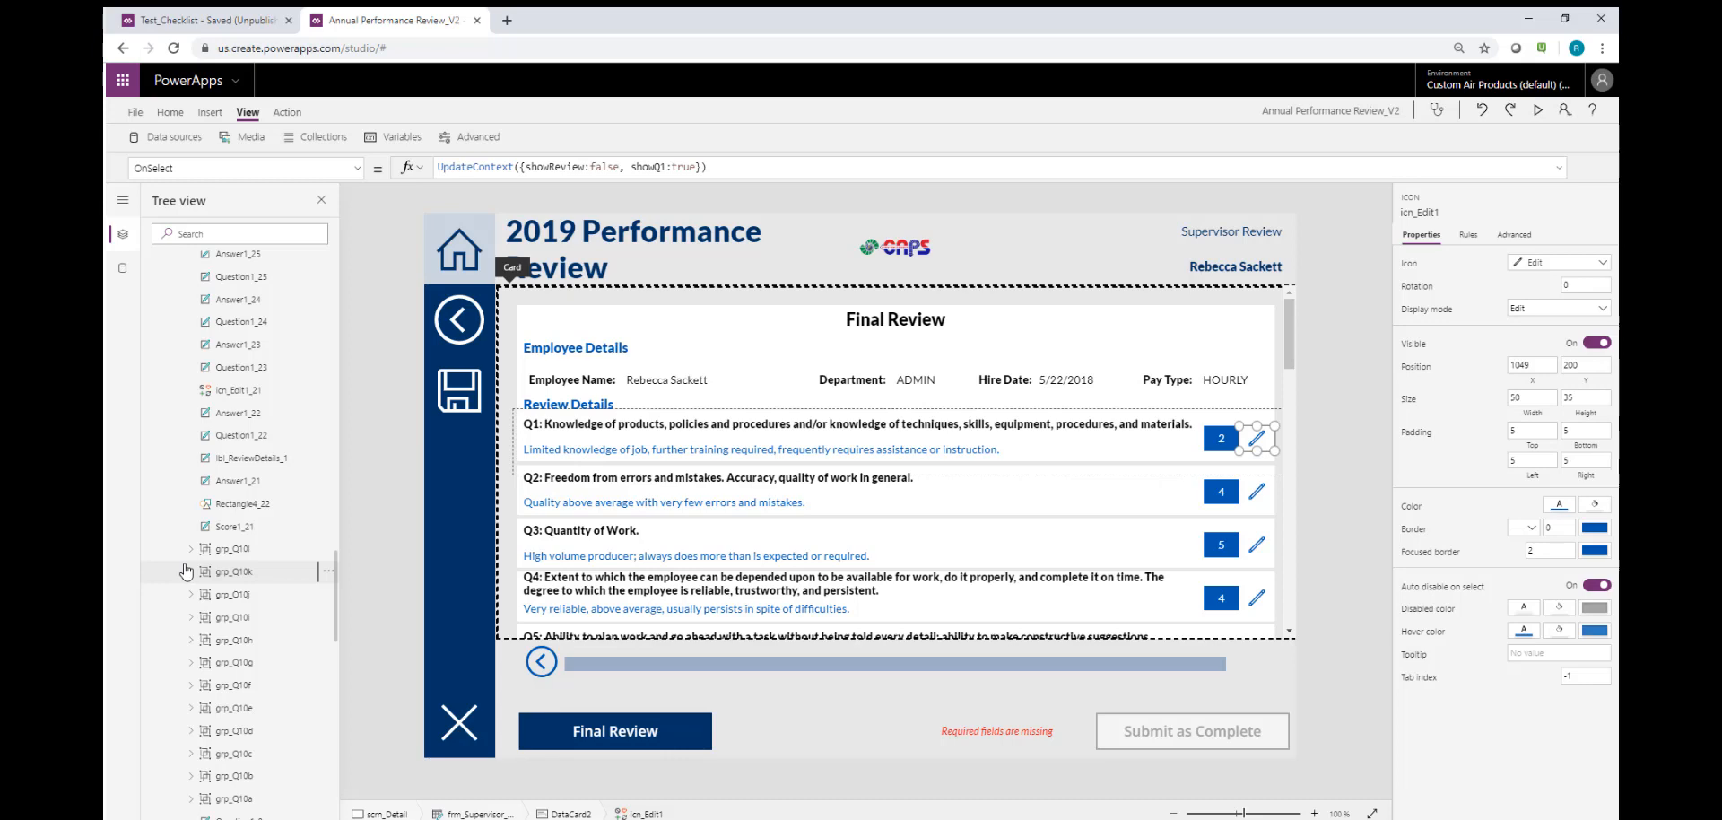
left_click(517, 343)
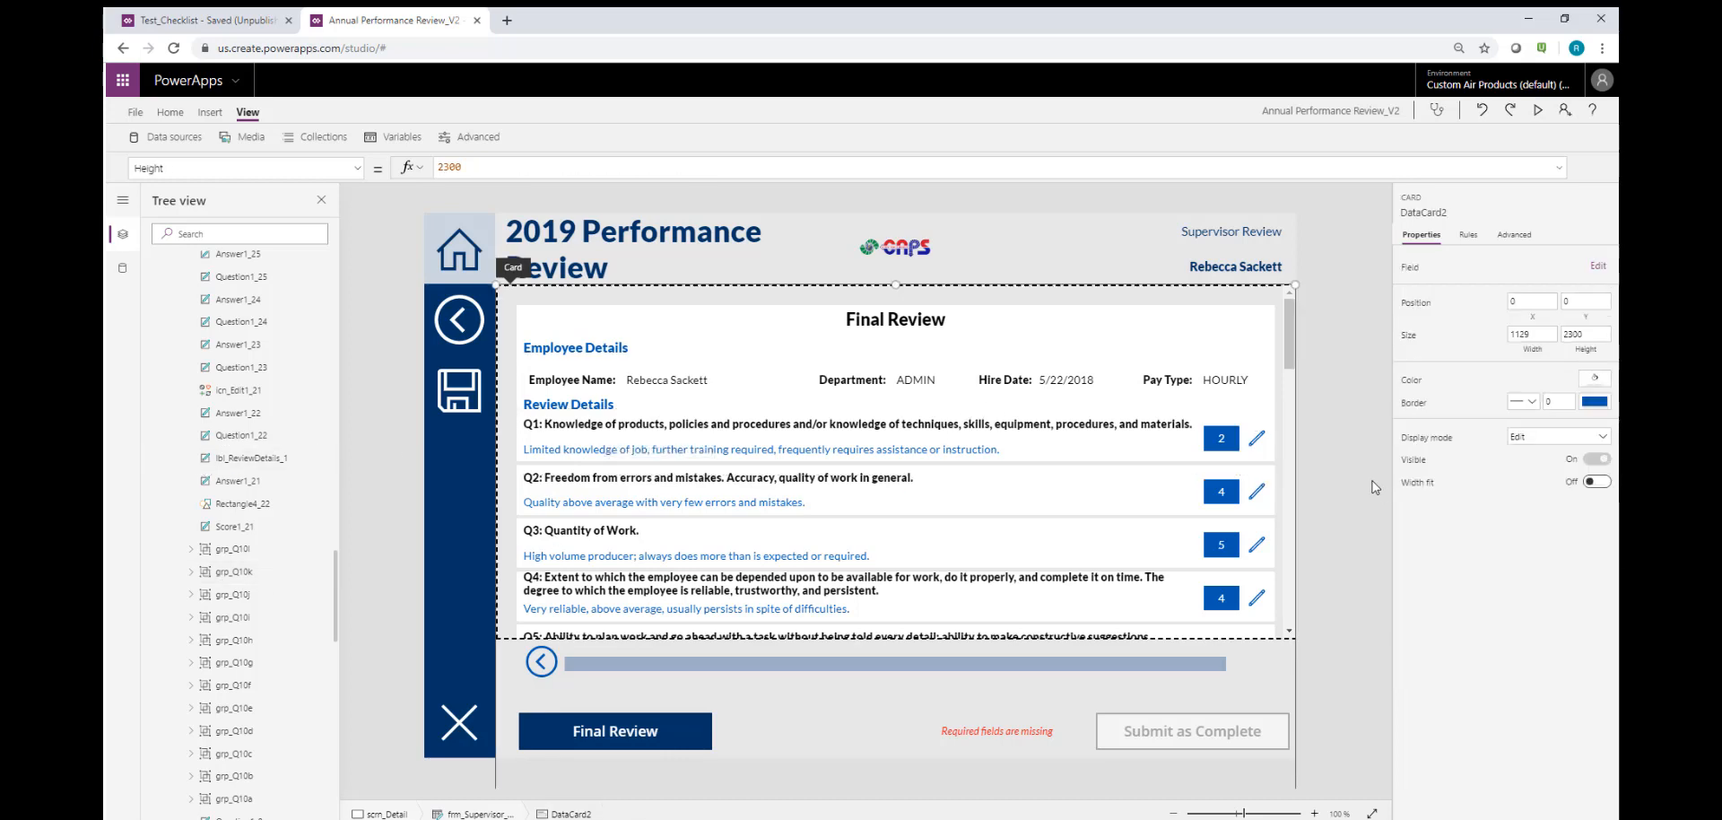
left_click(962, 455)
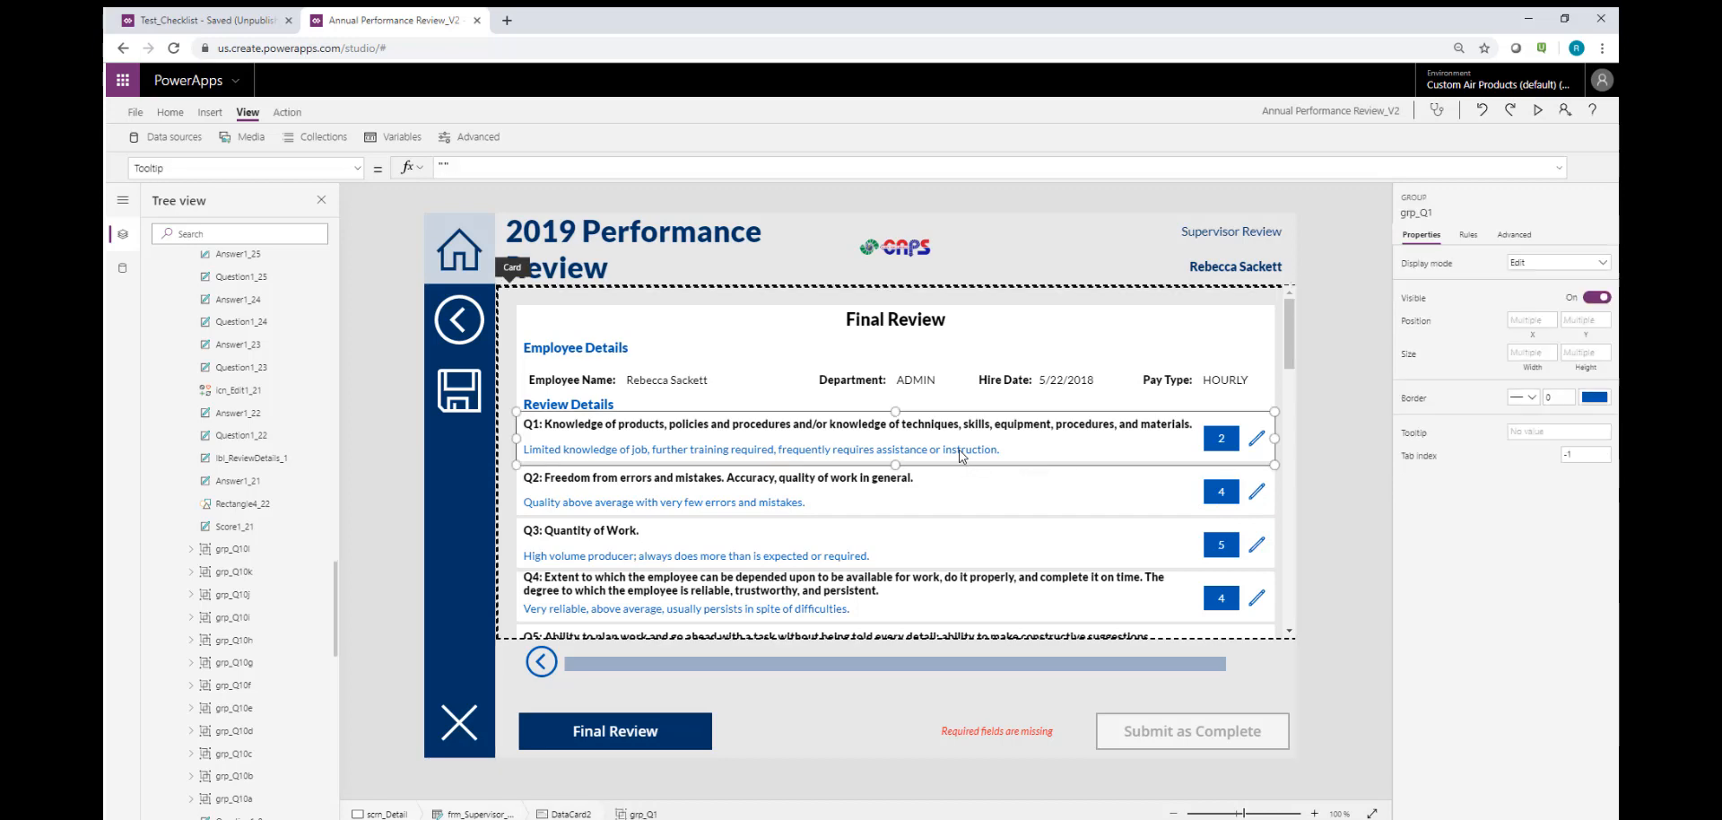
left_click(962, 455)
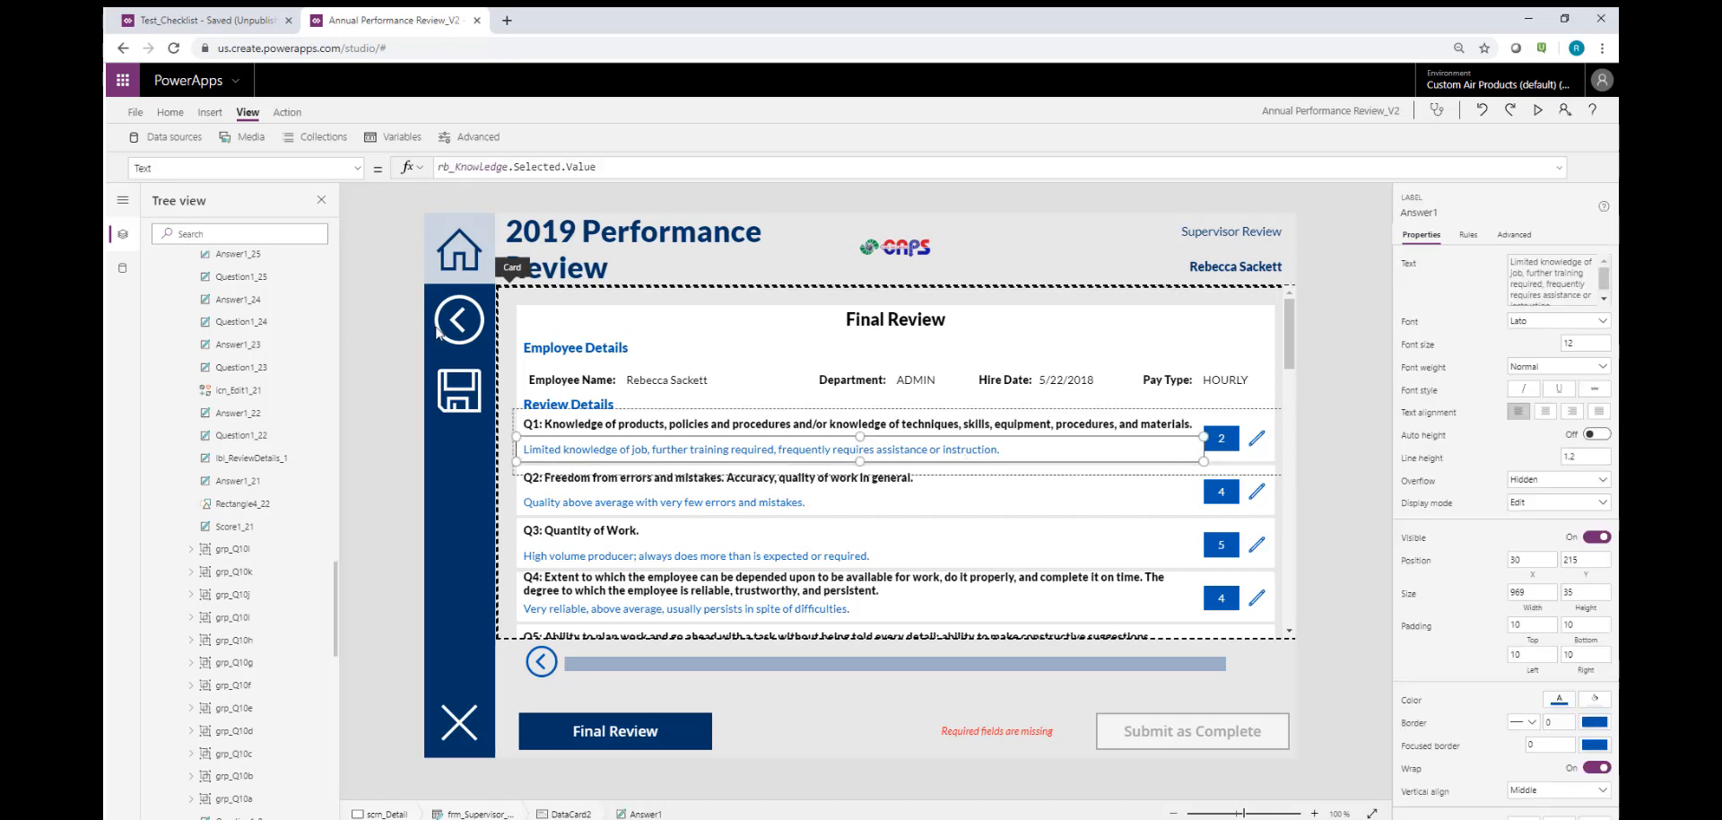
left_click(1346, 227)
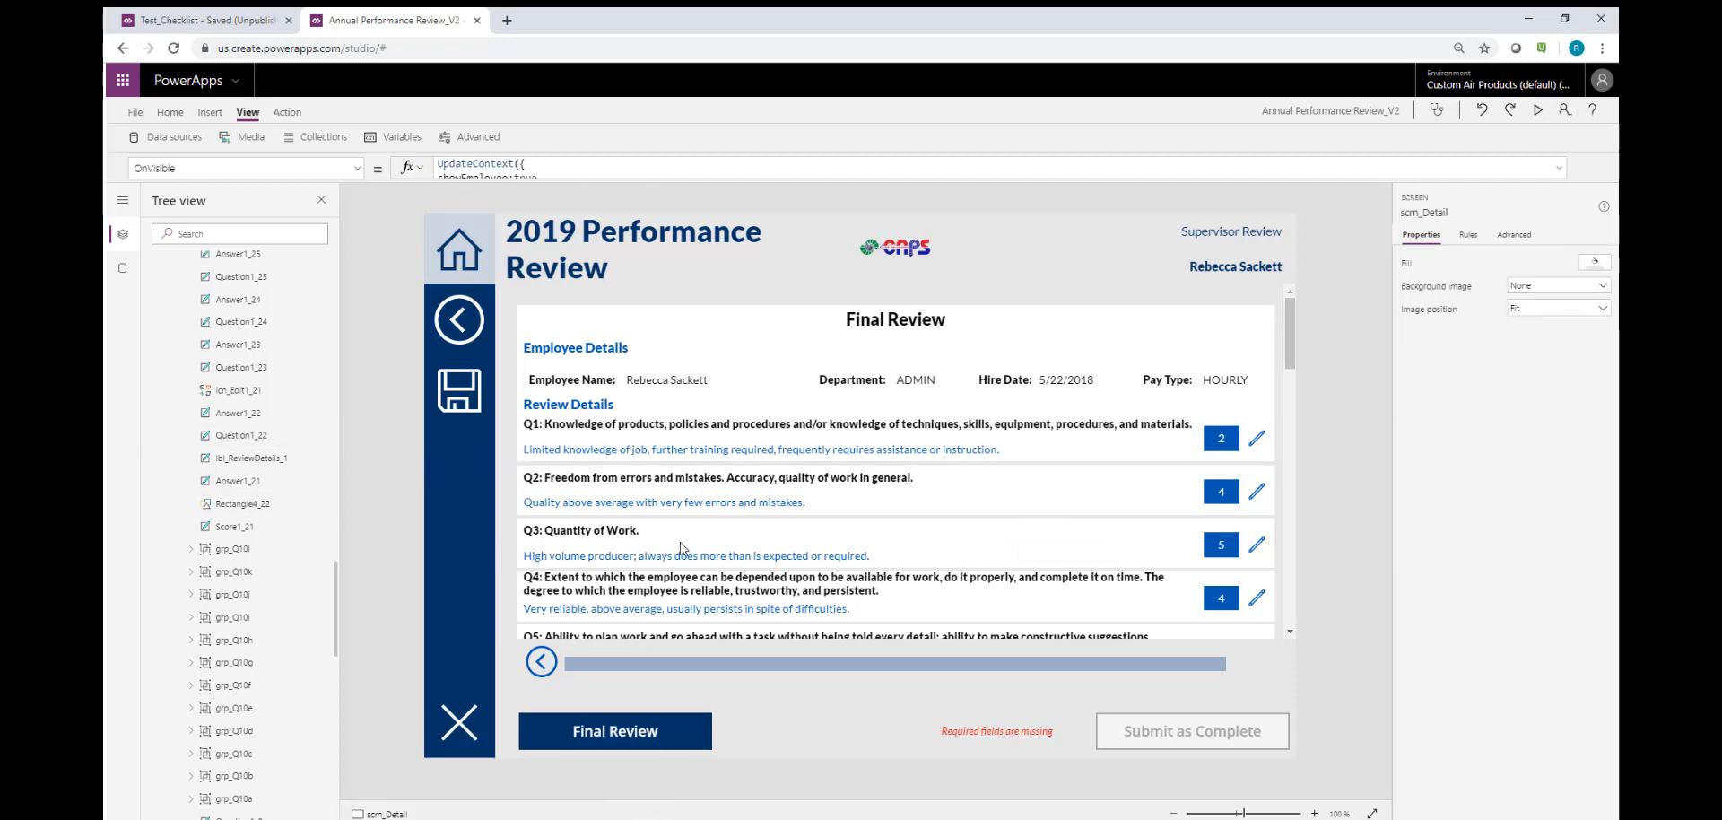
Step: Look through the cards of scrn_Detail to locate DataCard2 and its controls
scroll(258, 464, "up", 5)
scroll(258, 465, "up", 8)
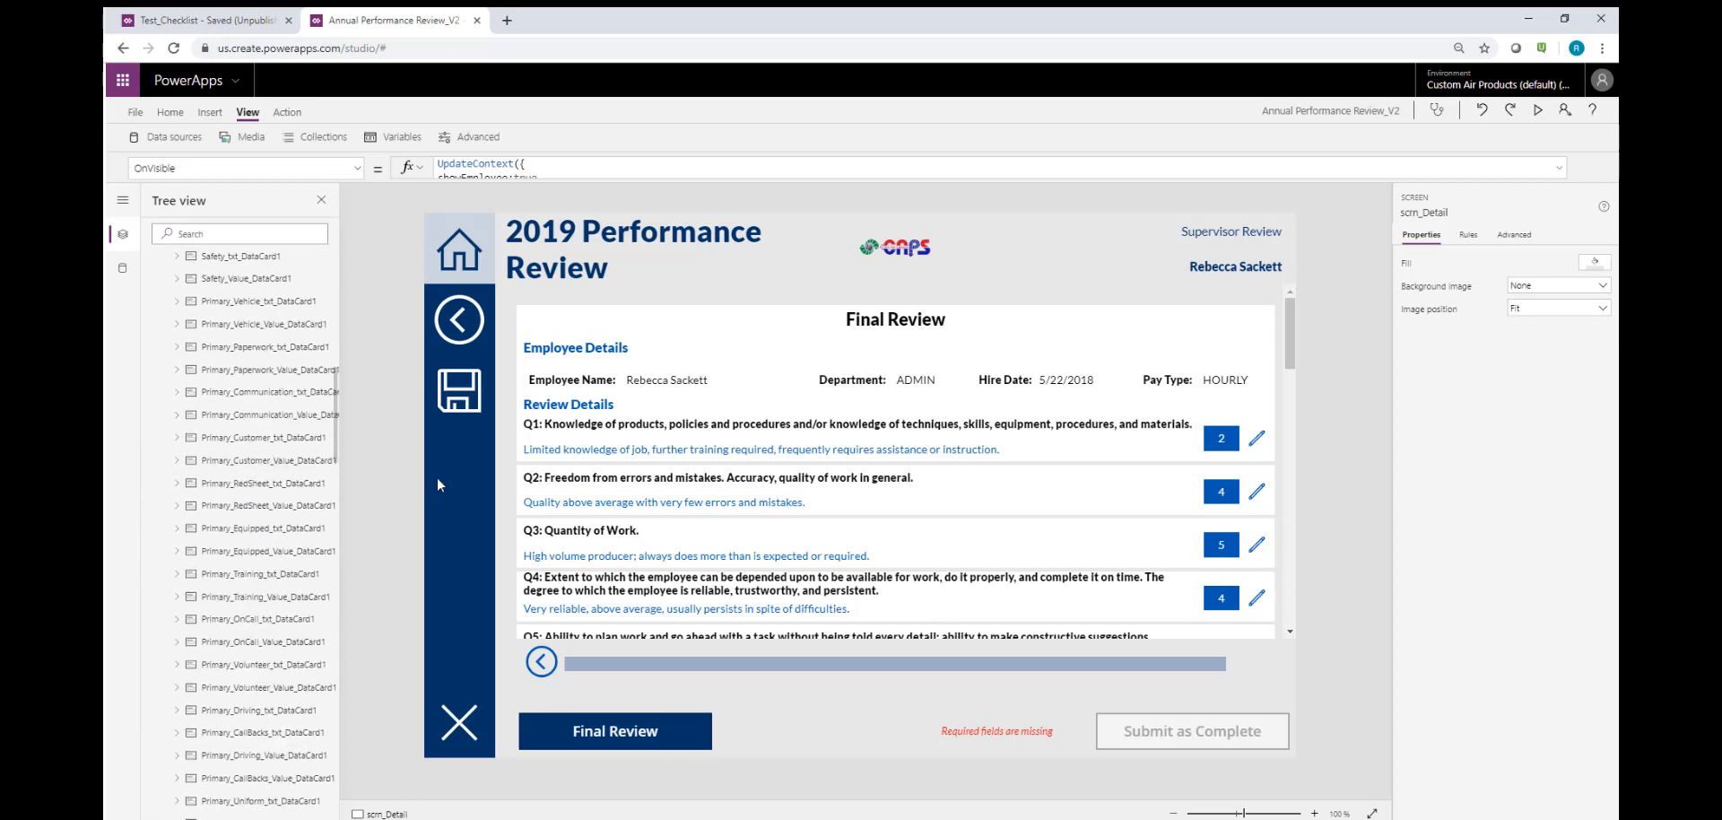
scroll(217, 480, "down", 3)
scroll(217, 479, "down", 5)
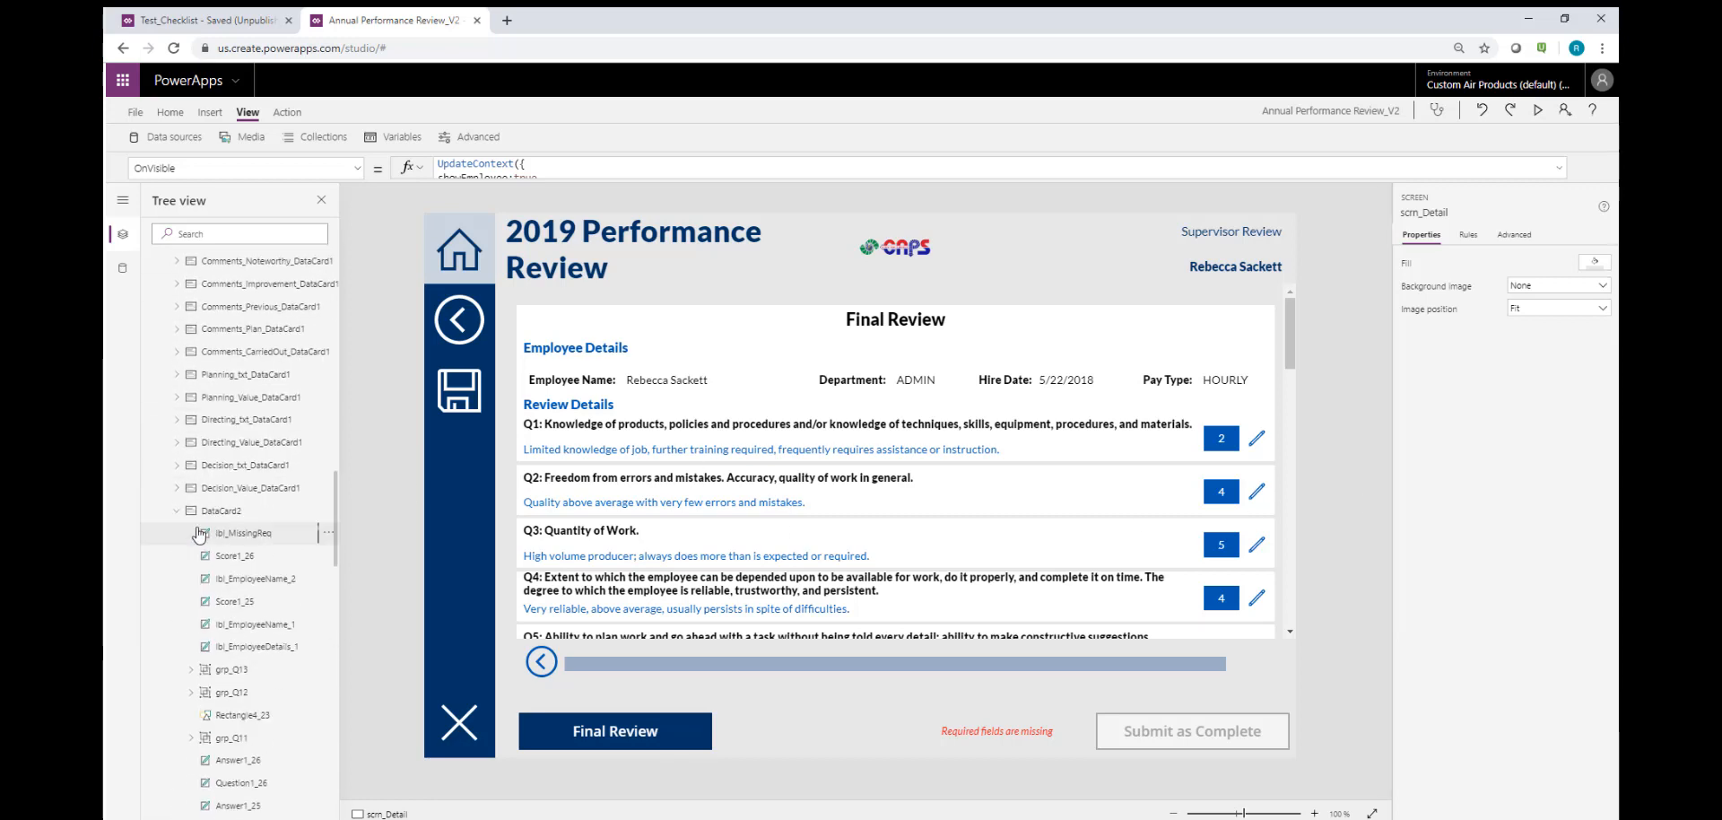